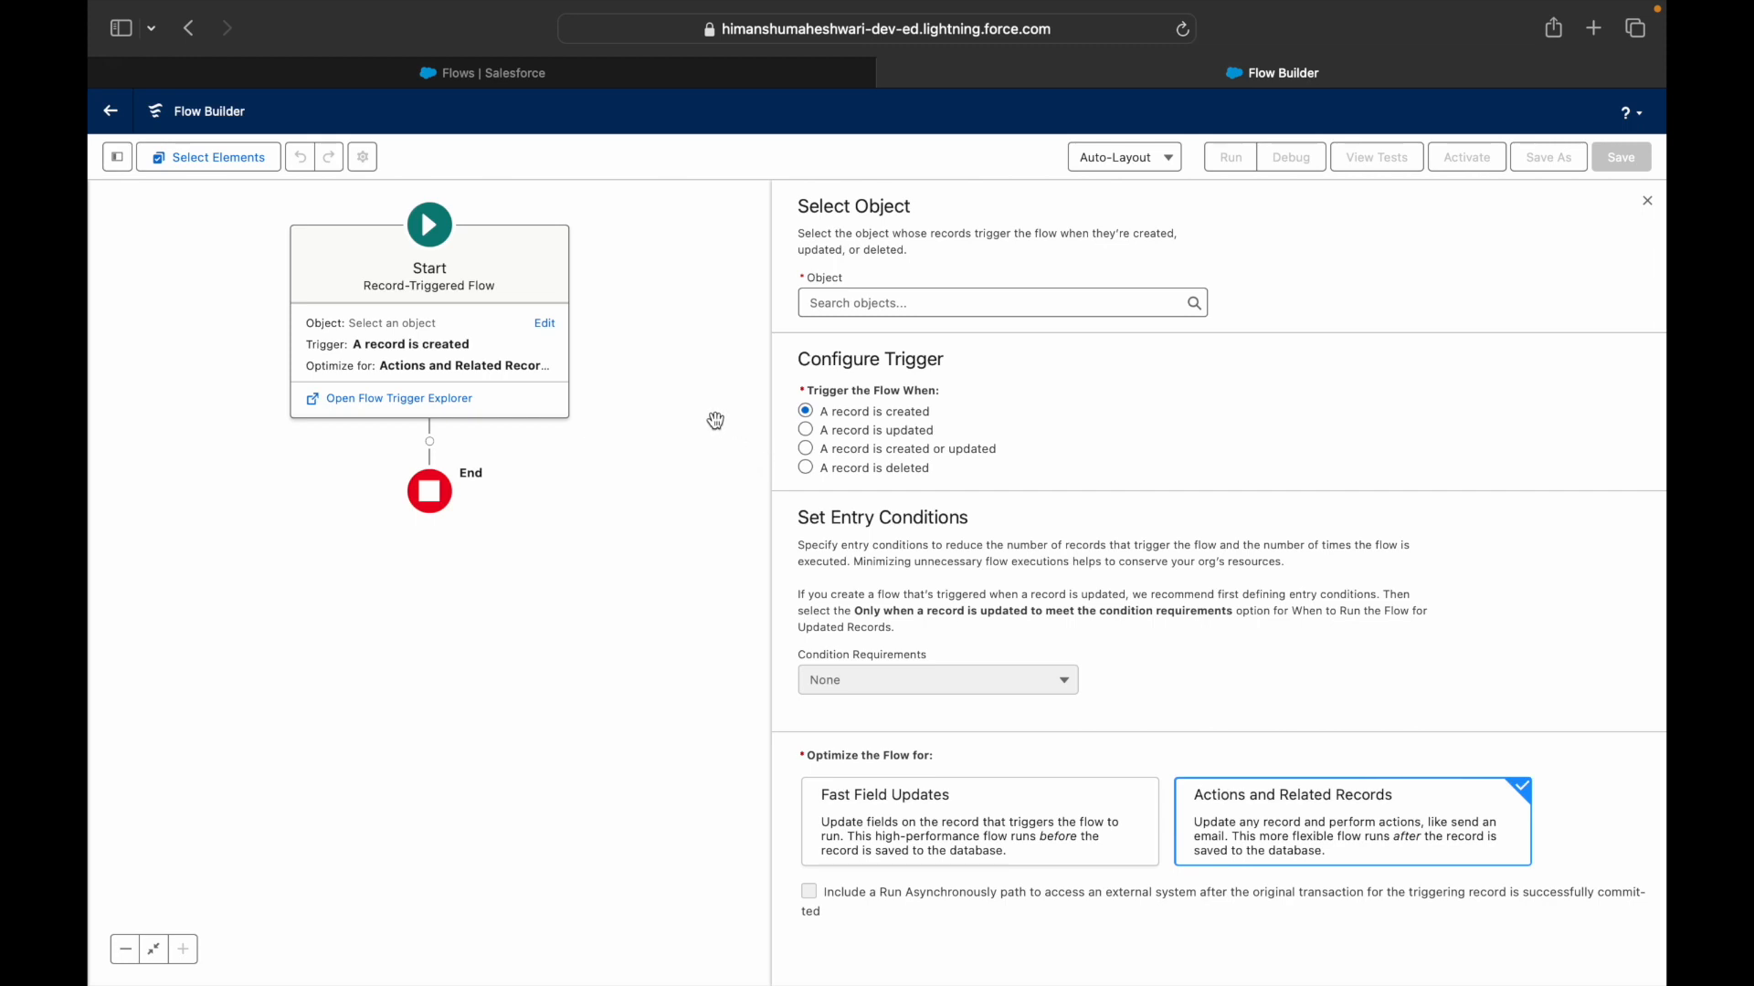
- Set the triggering object to Contact and choose the 'A record is updated' trigger
click(428, 228)
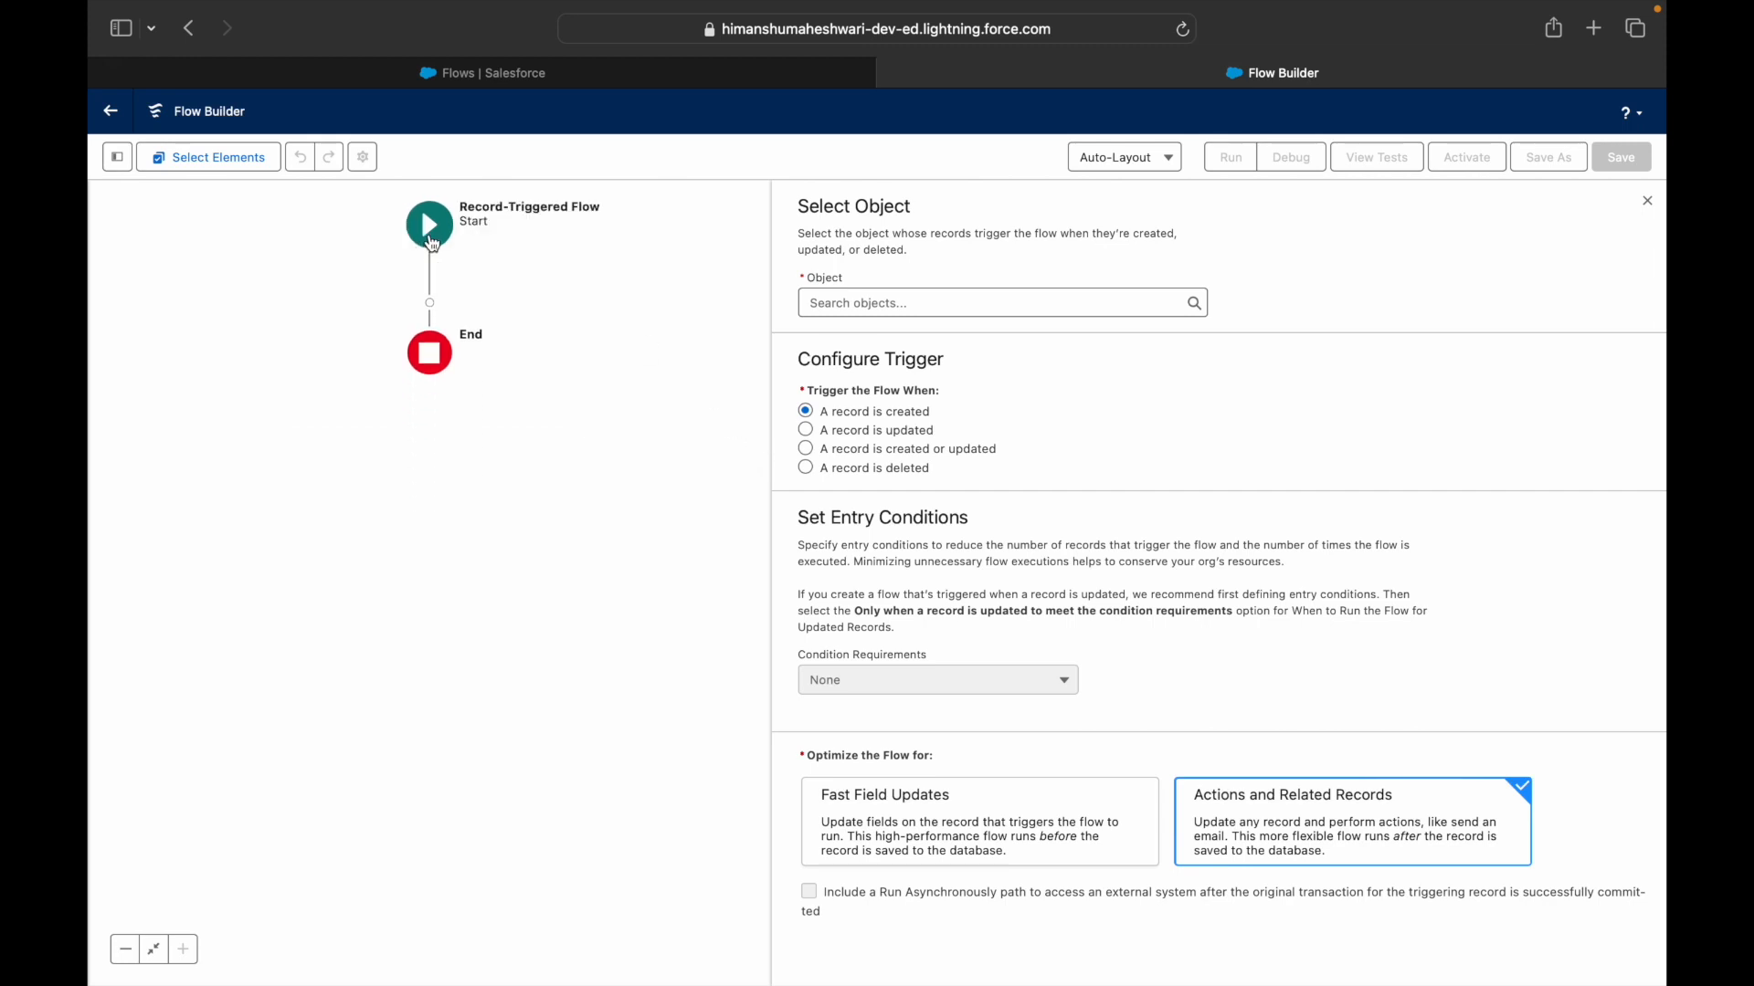
click(428, 228)
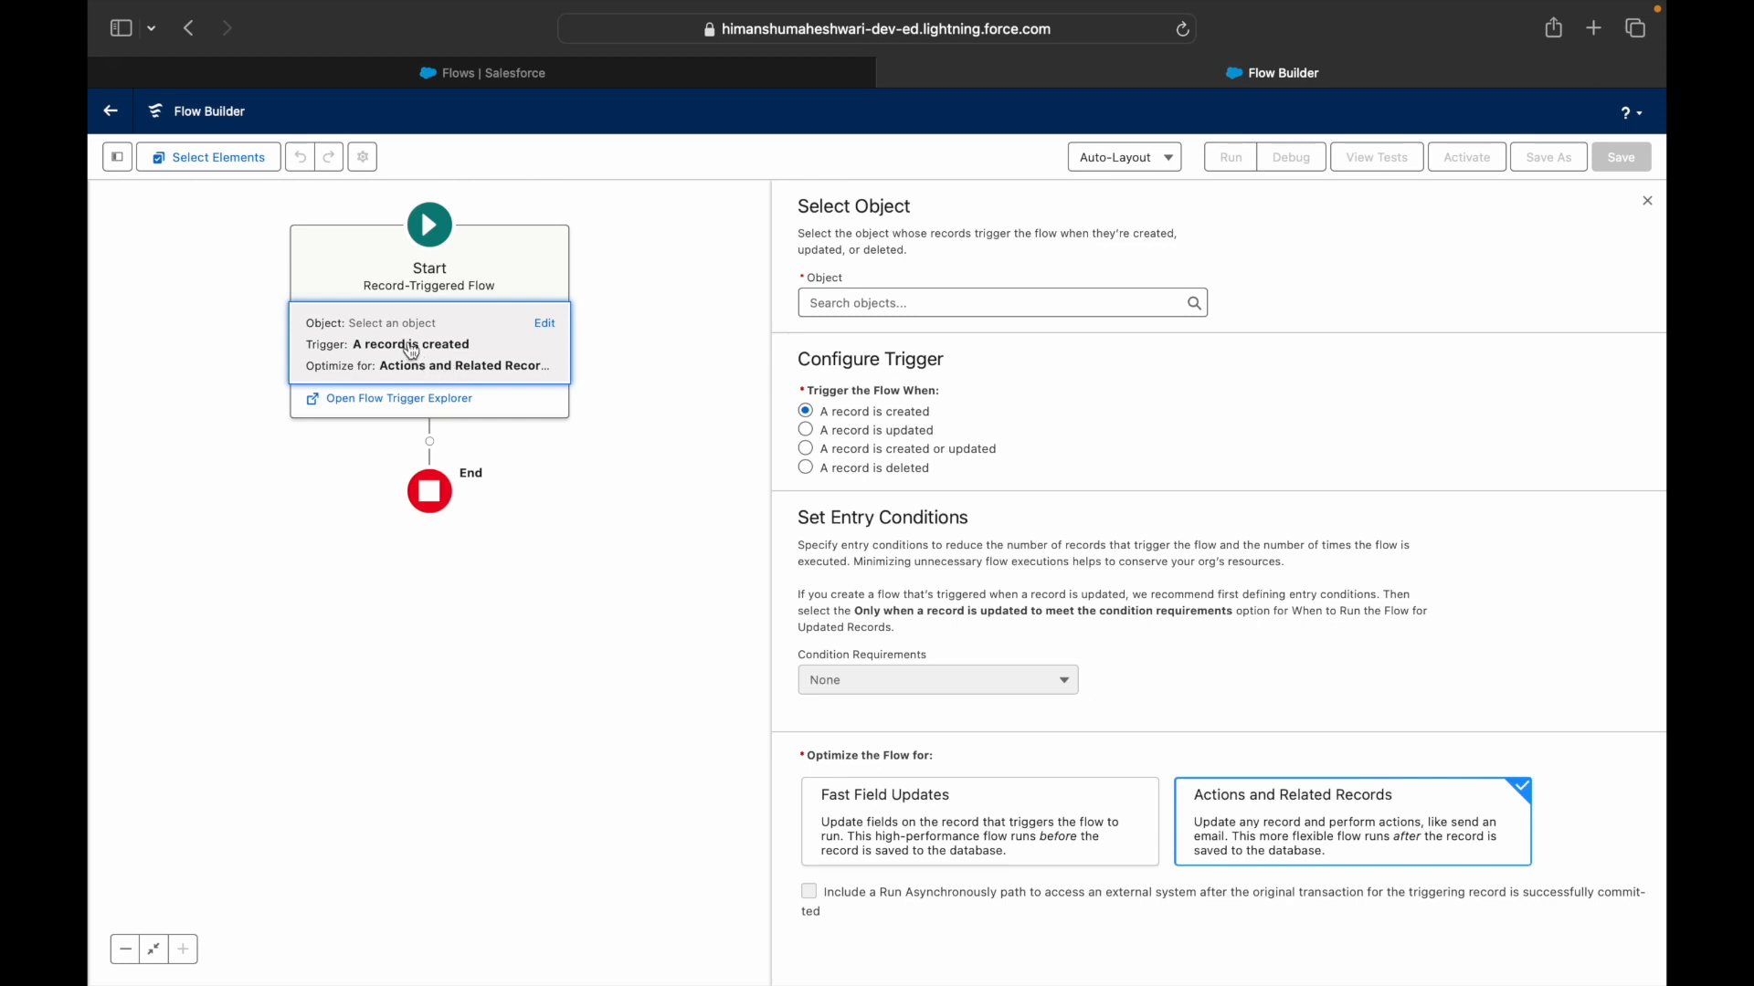
click(905, 301)
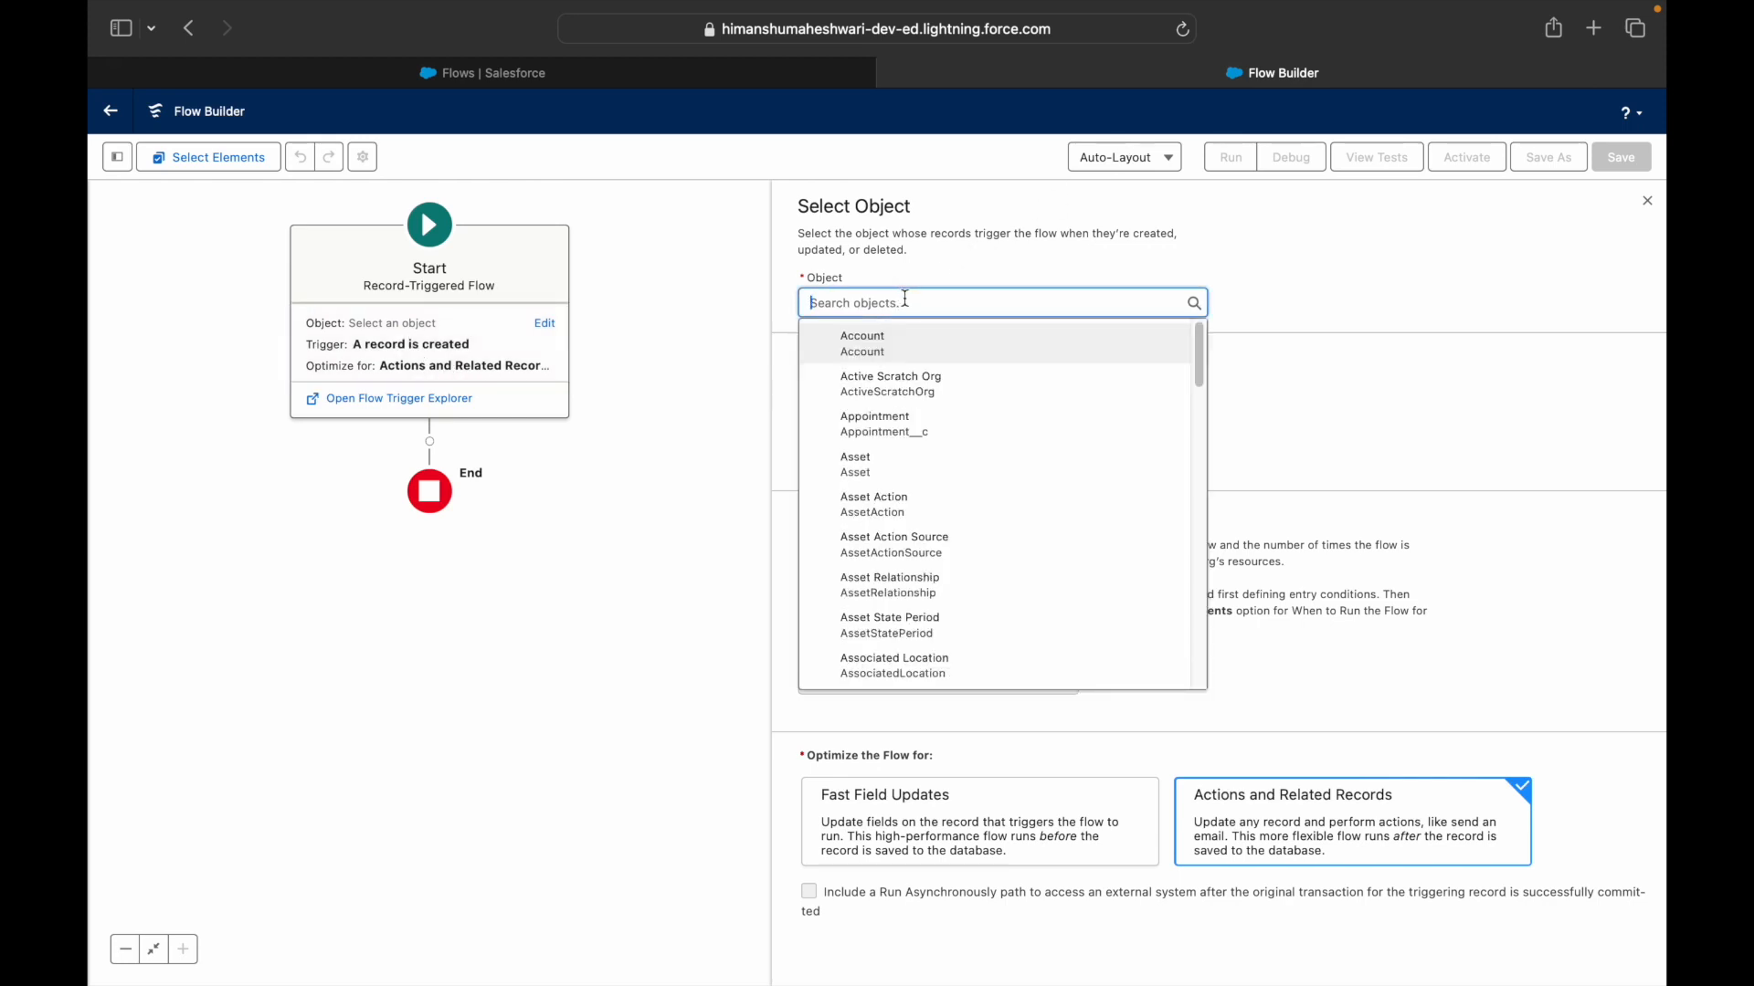
text(Contact)
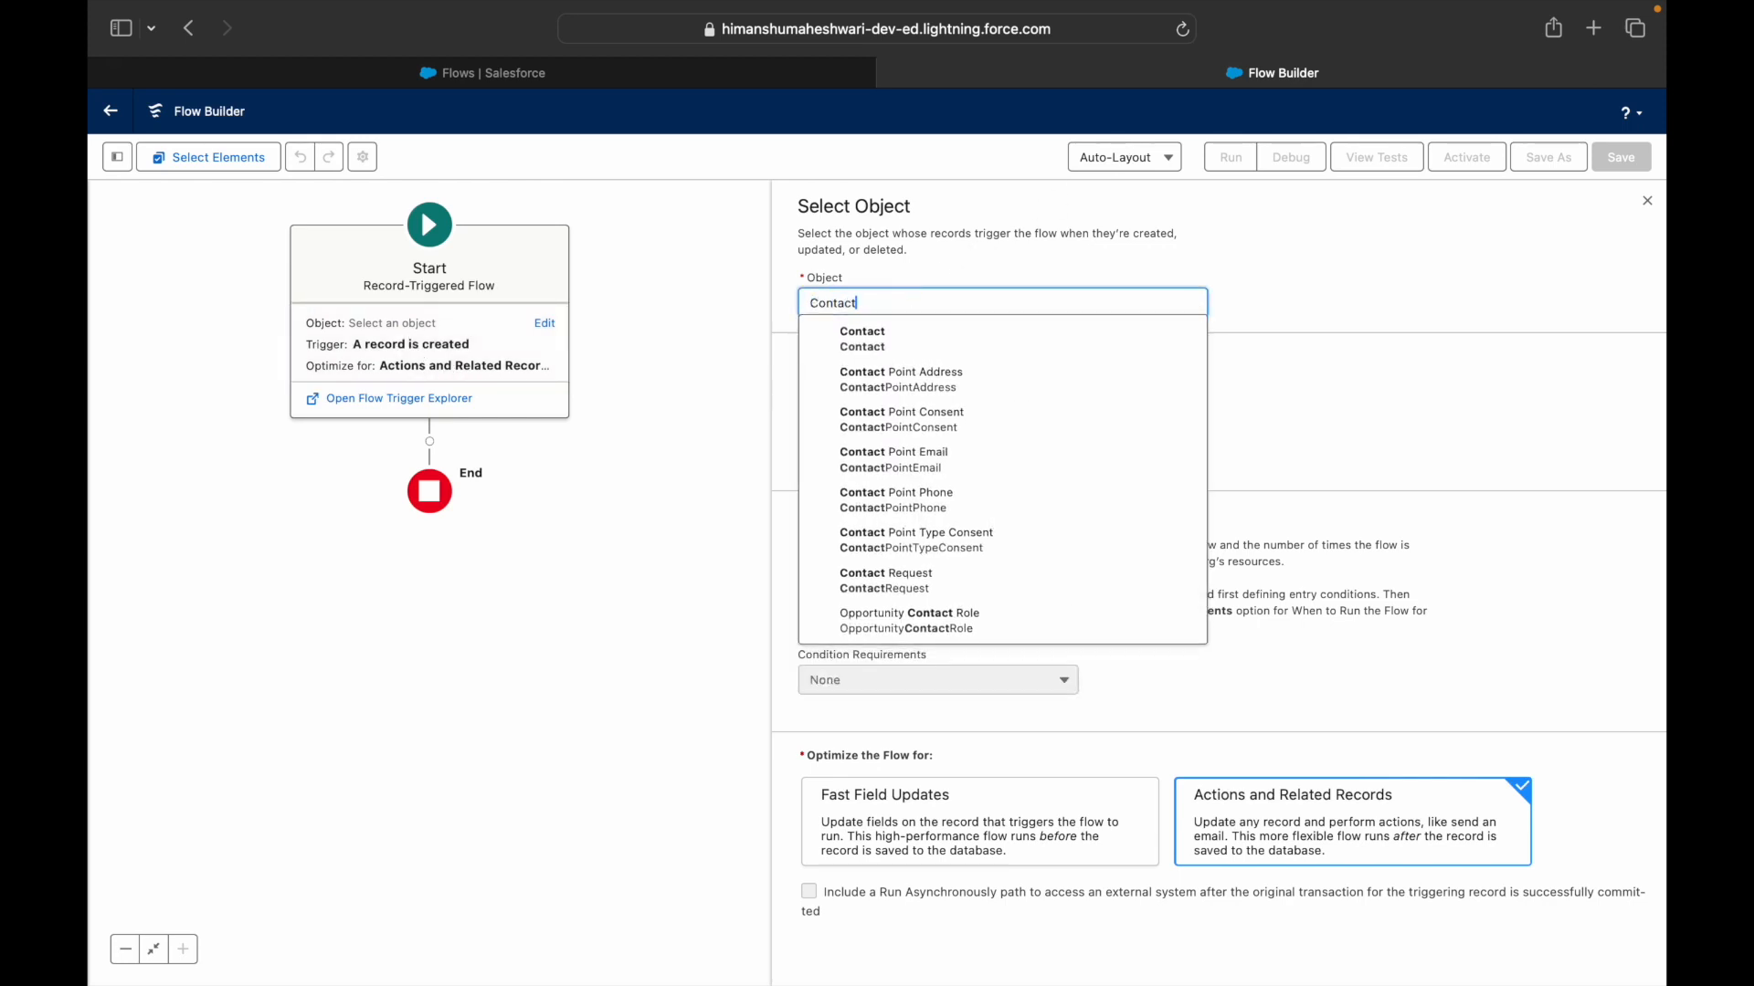
click(888, 334)
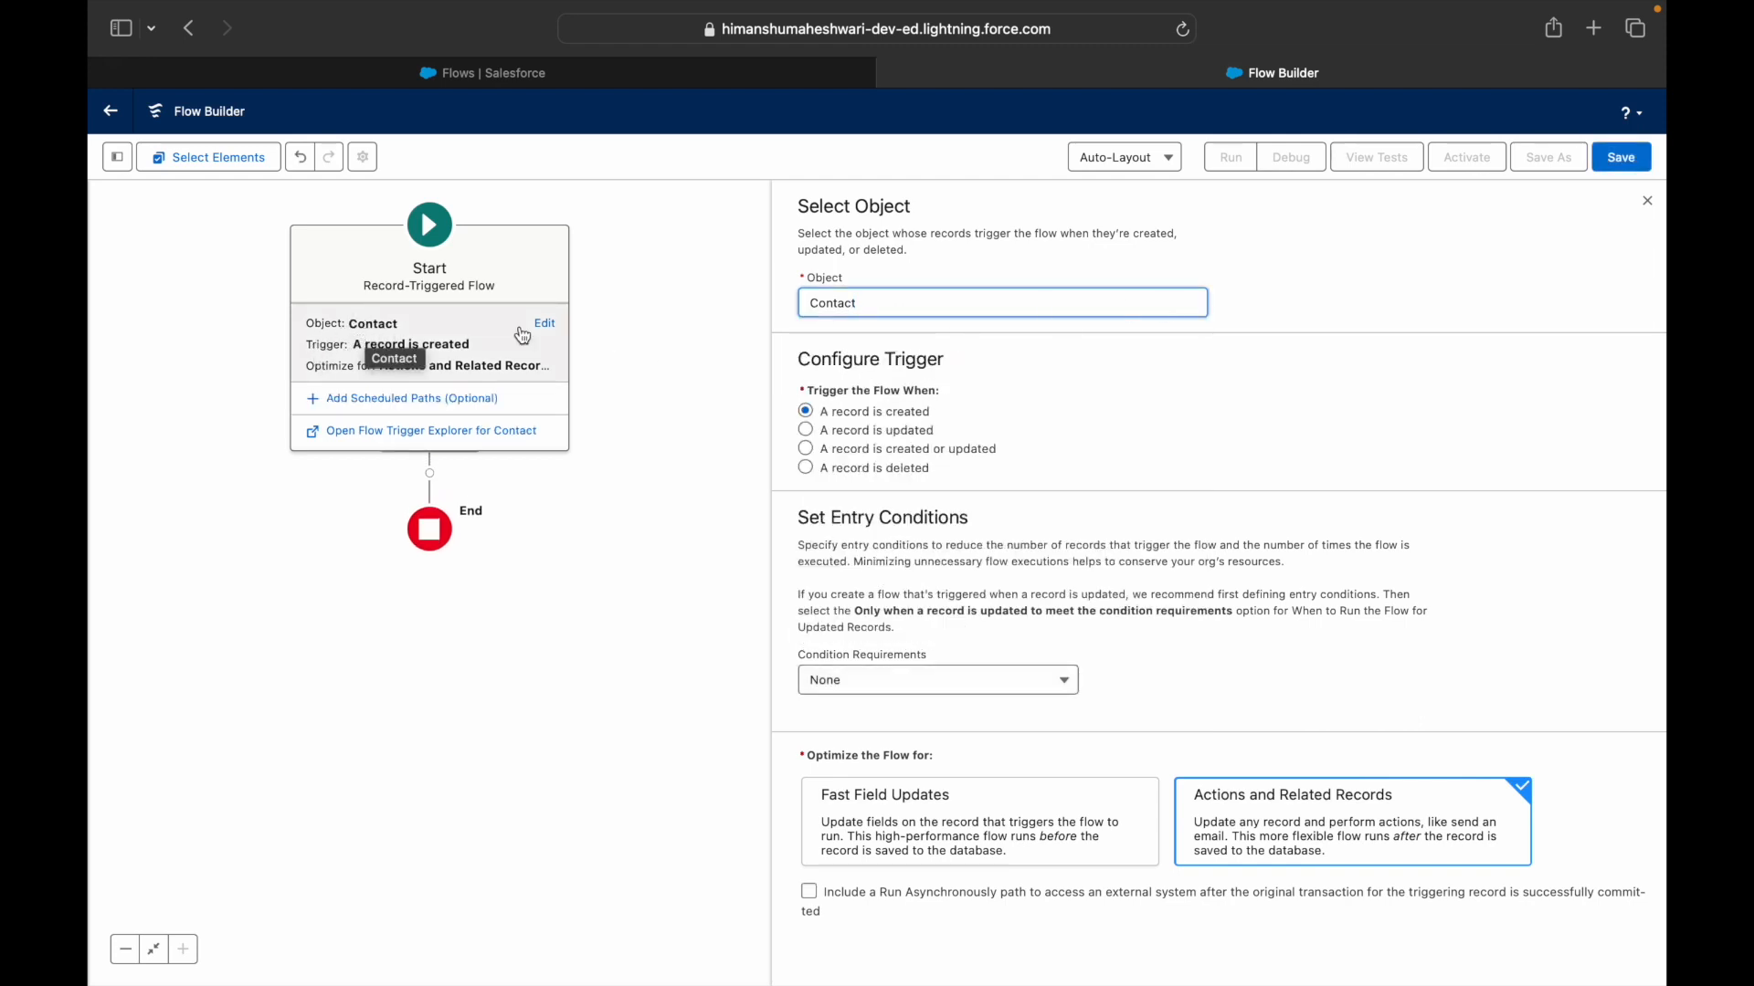
drag(890, 360, 923, 357)
click(924, 357)
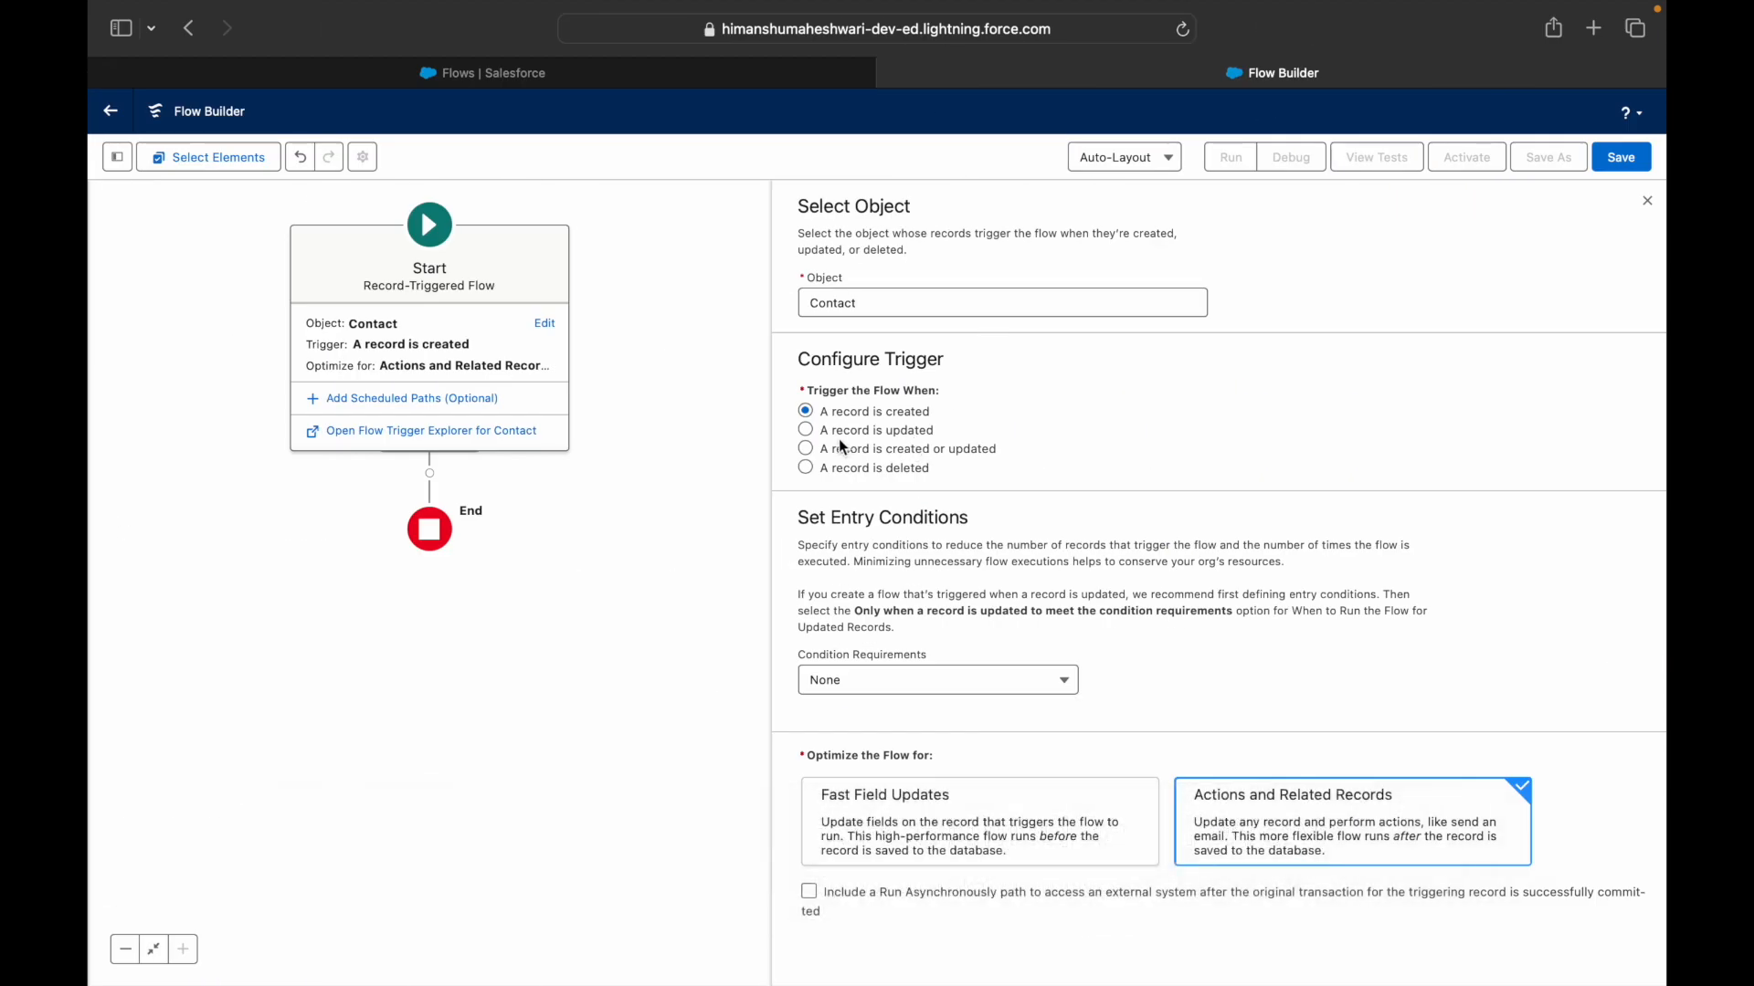
click(842, 442)
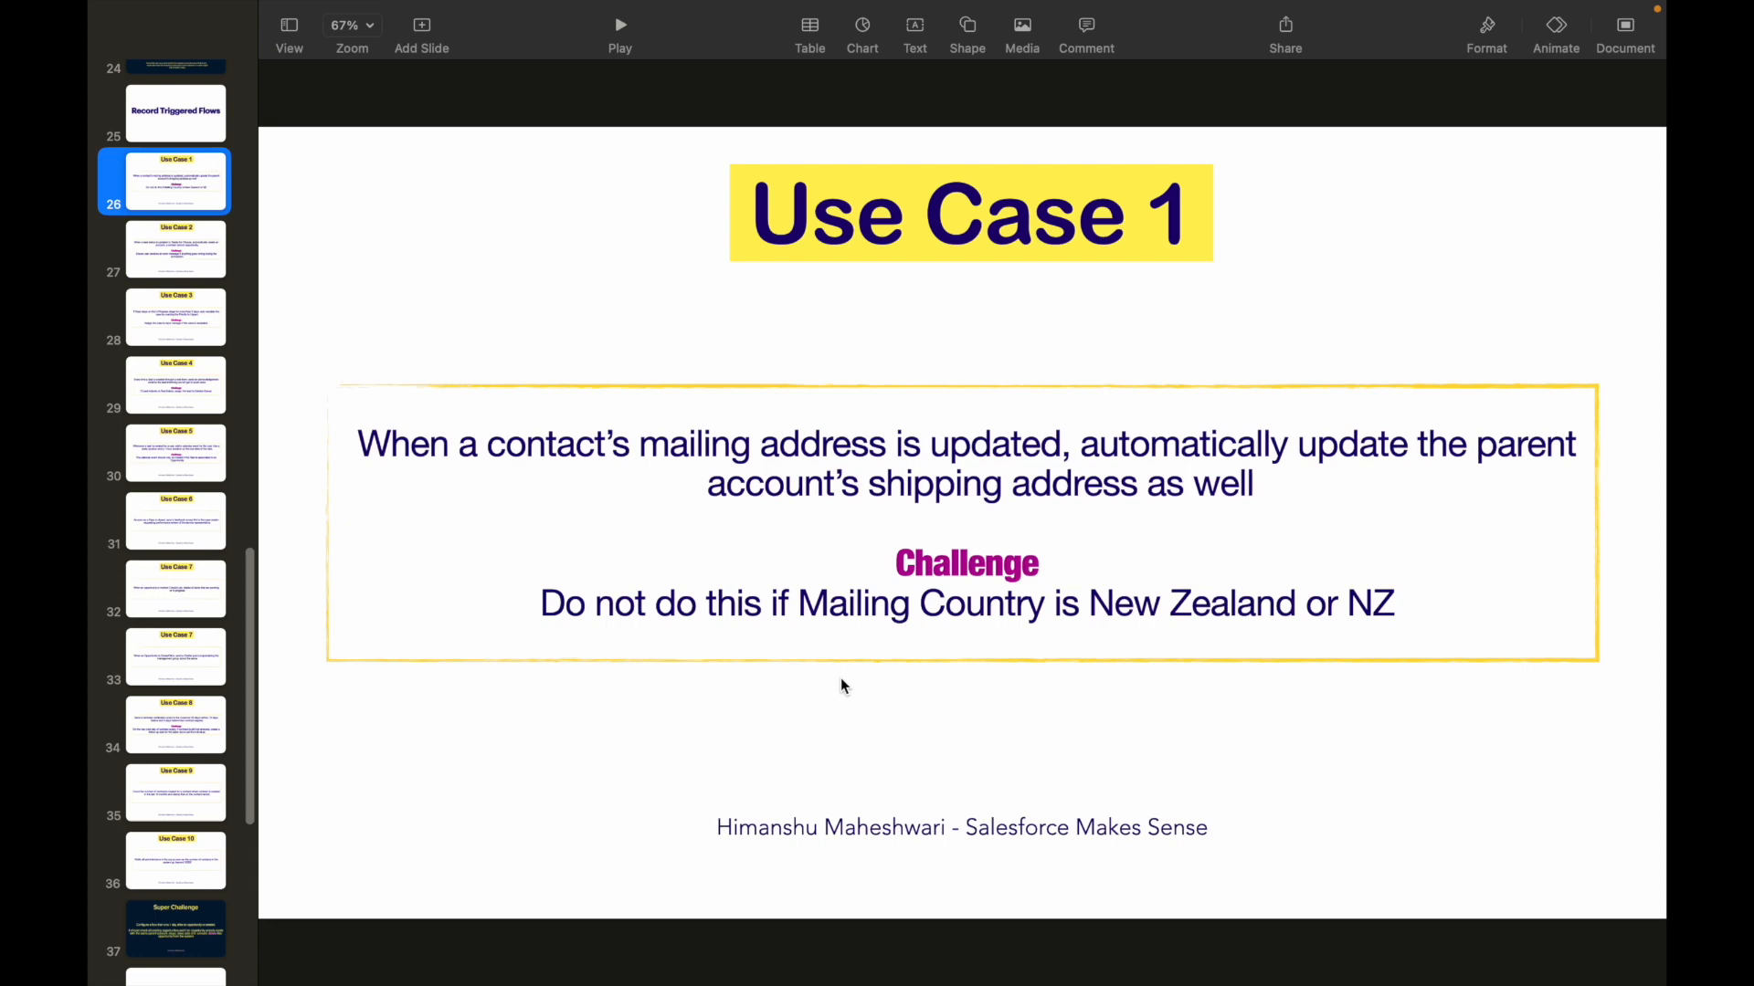
key(ctrl+Left)
- Set Condition Requirements to 'All Conditions Are Met (AND)'
click(845, 683)
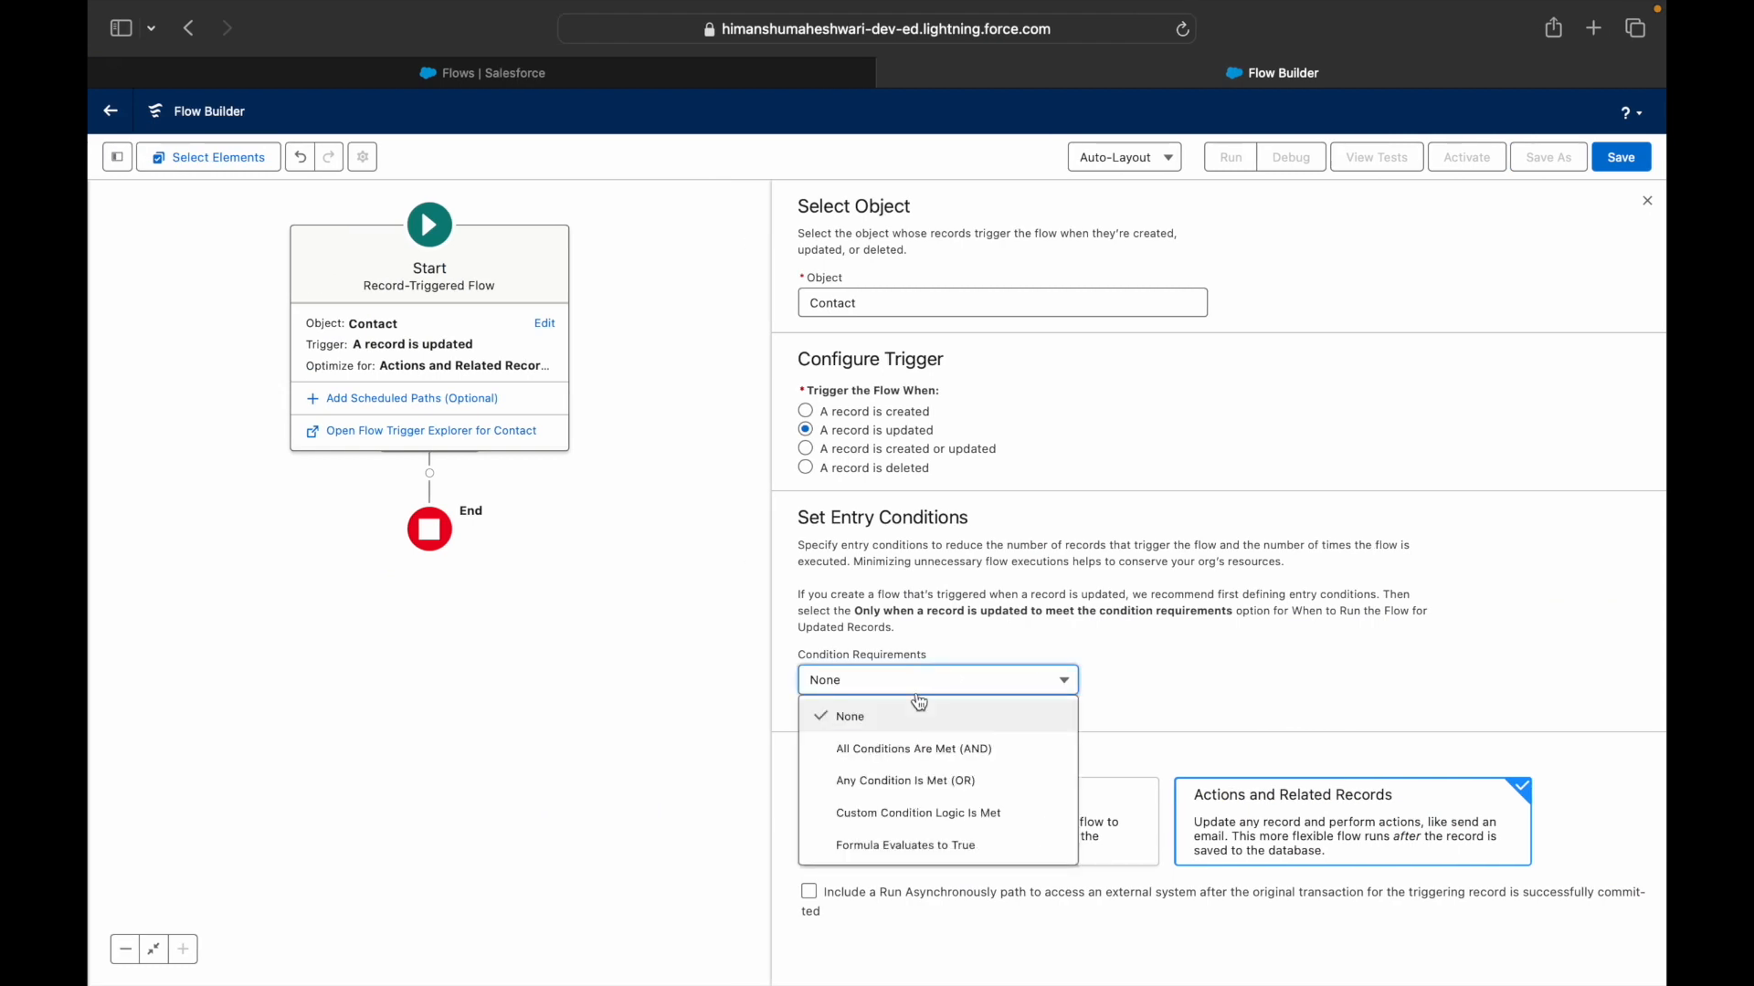
click(921, 753)
scroll(1130, 711, down, 2)
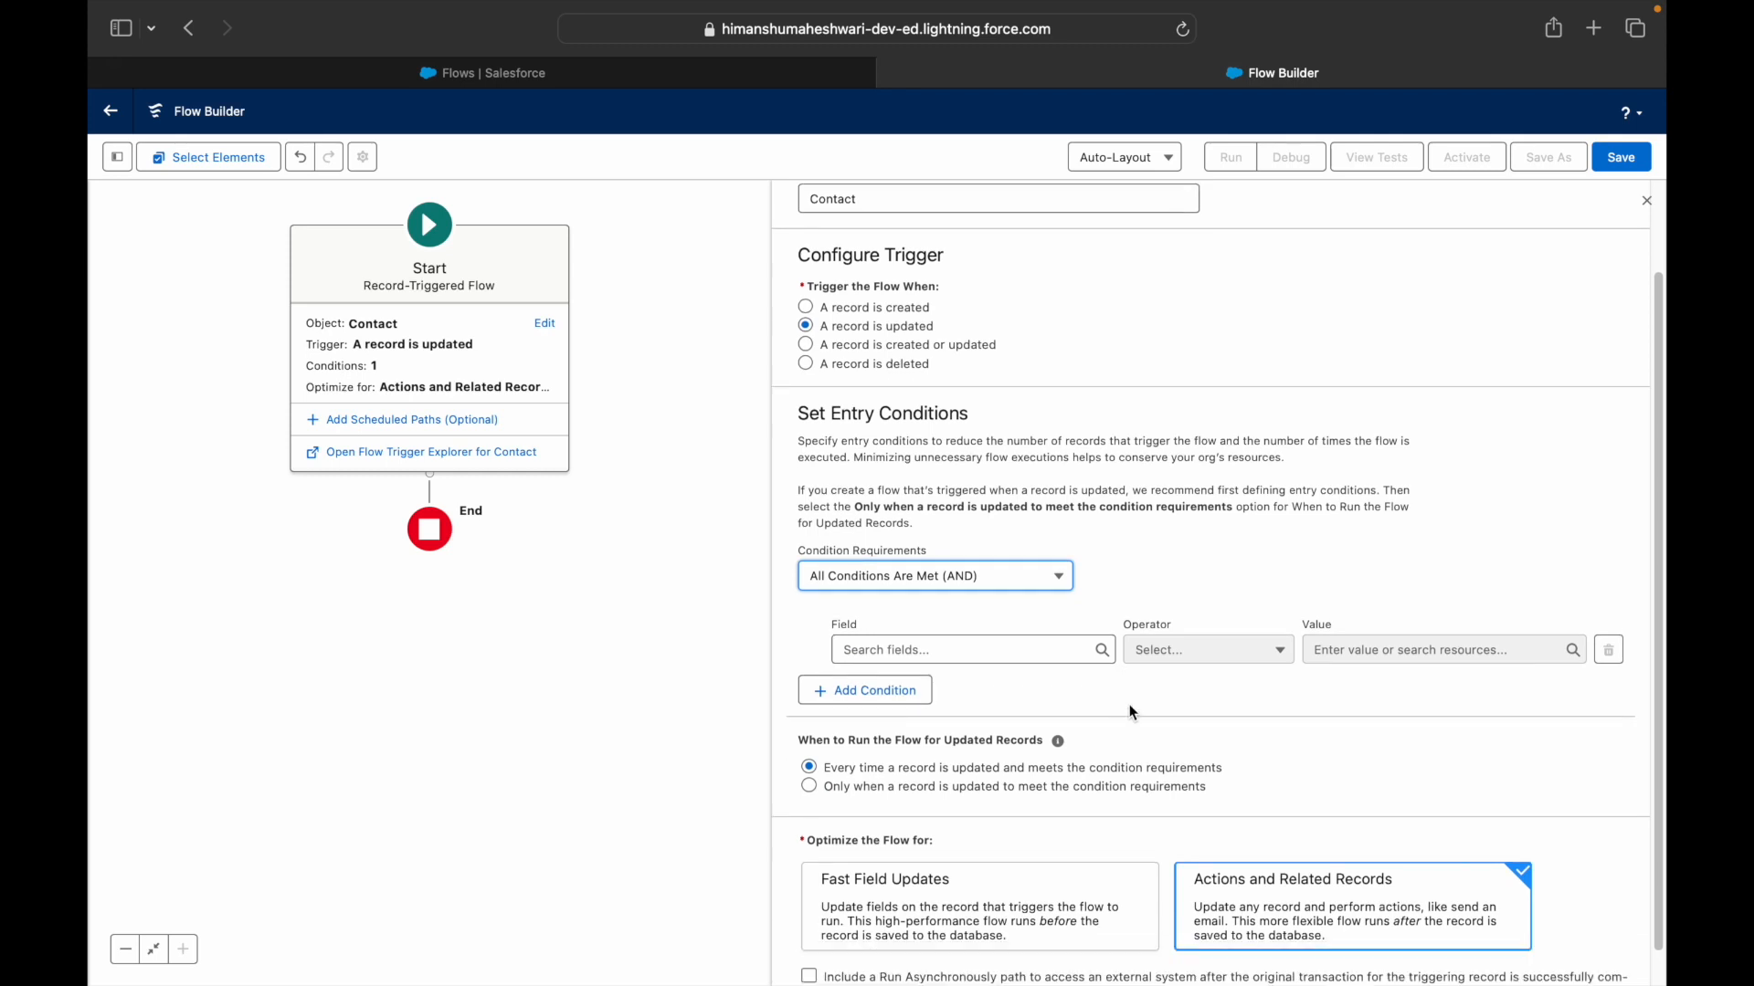
click(970, 590)
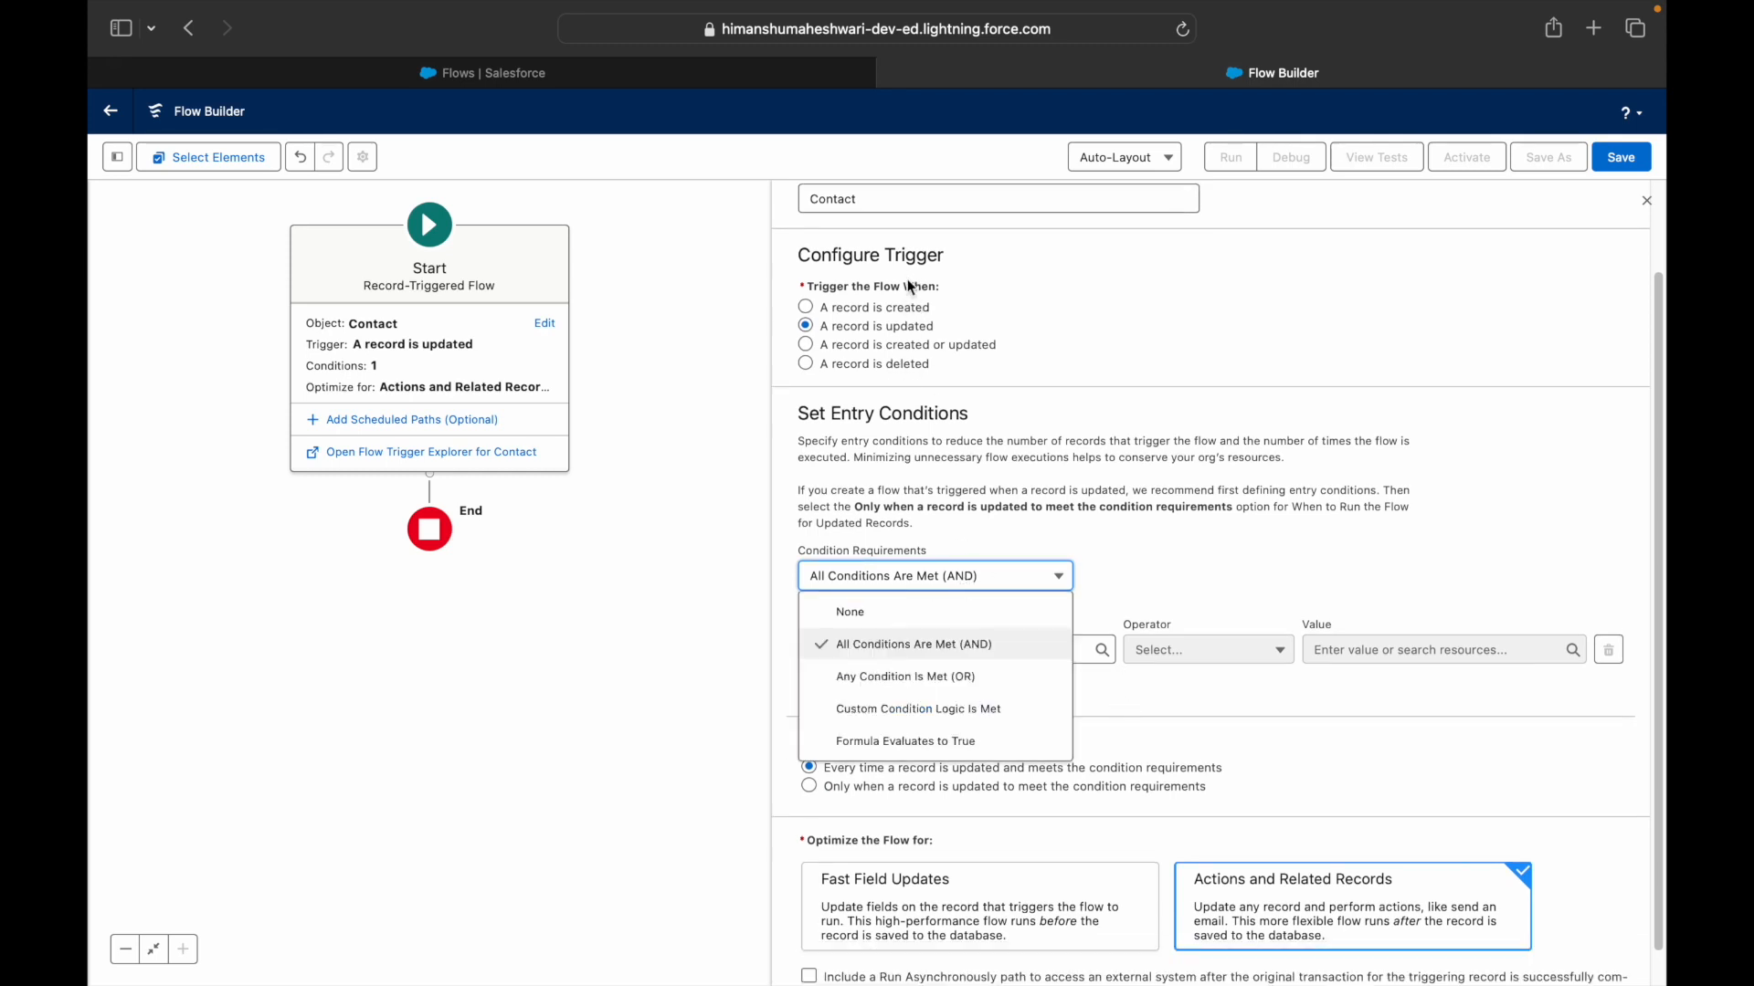
click(957, 463)
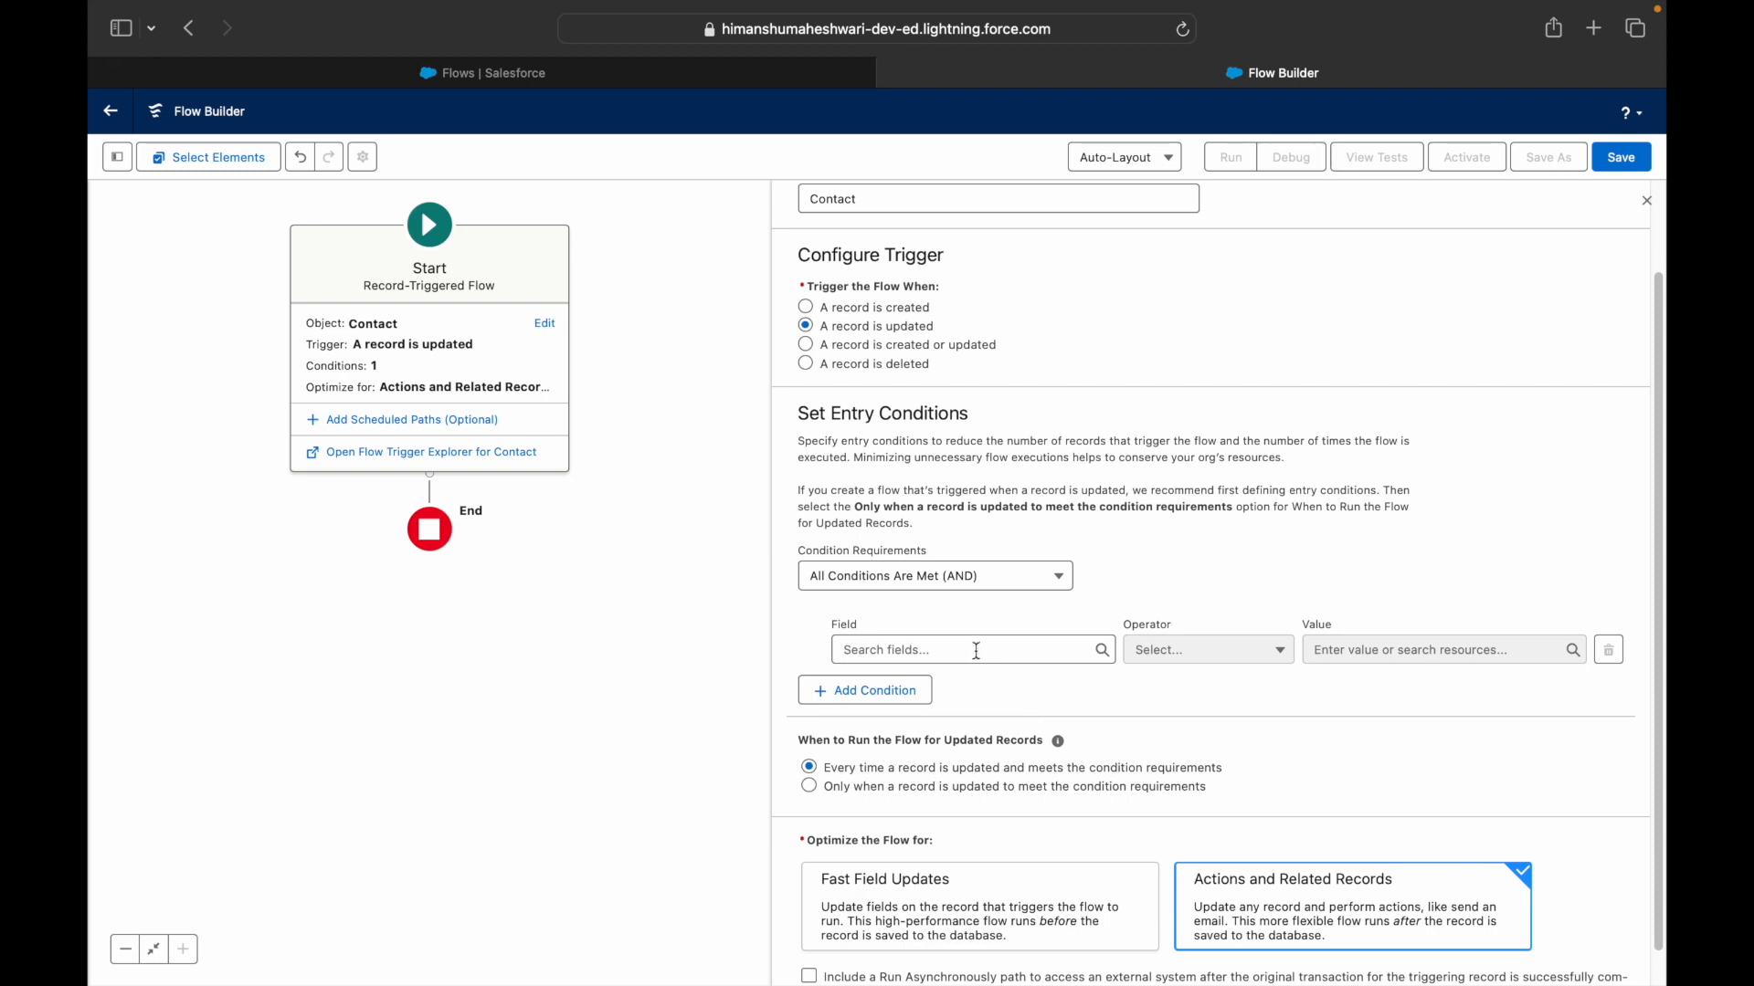
- Search 'Maili' and choose MailingAddress as the first condition's field
click(977, 650)
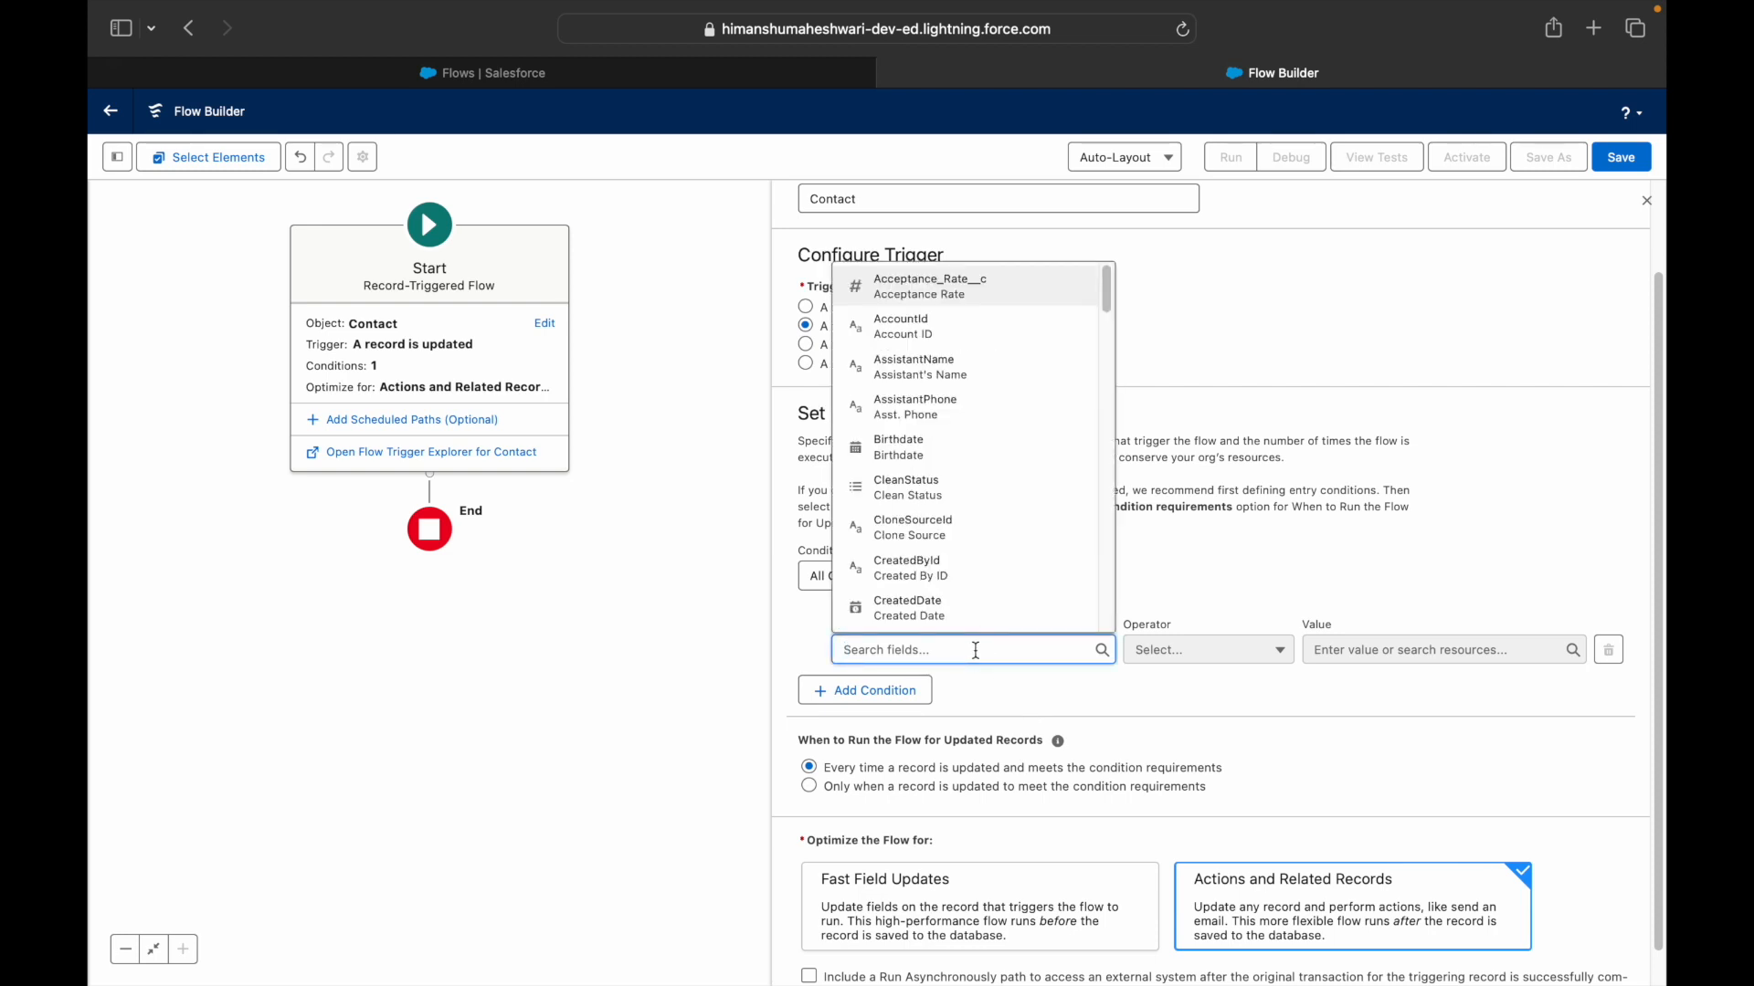
text(Maili)
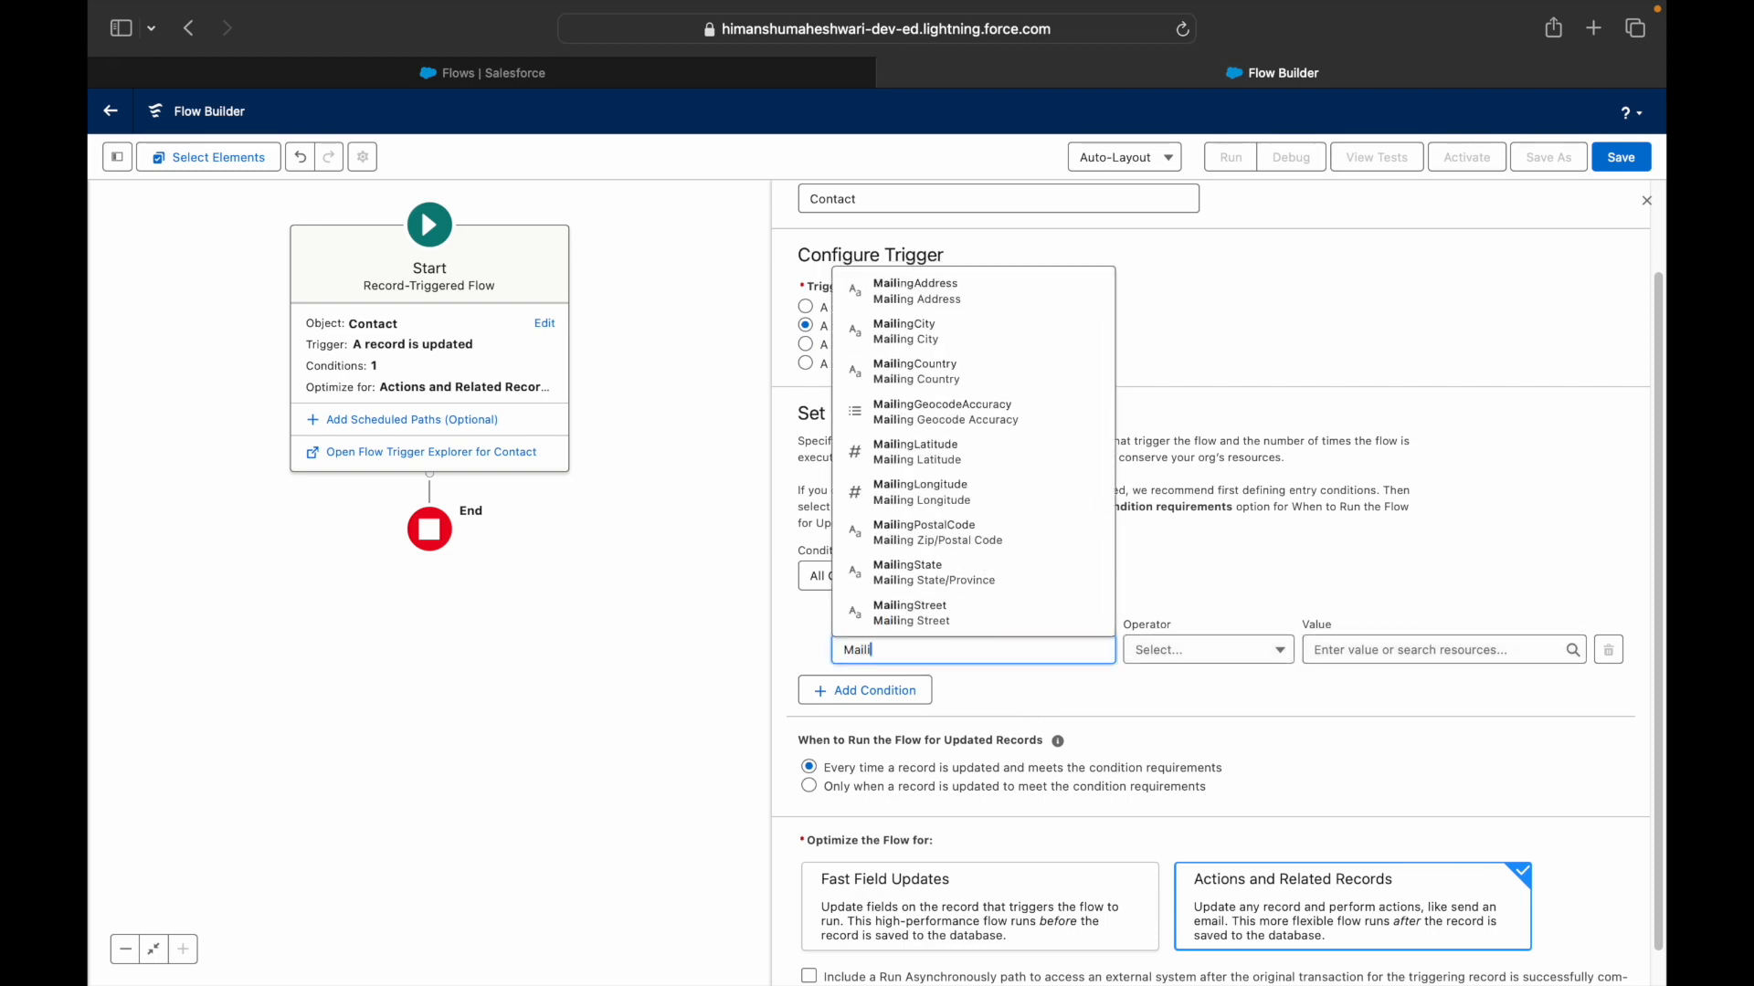
click(932, 292)
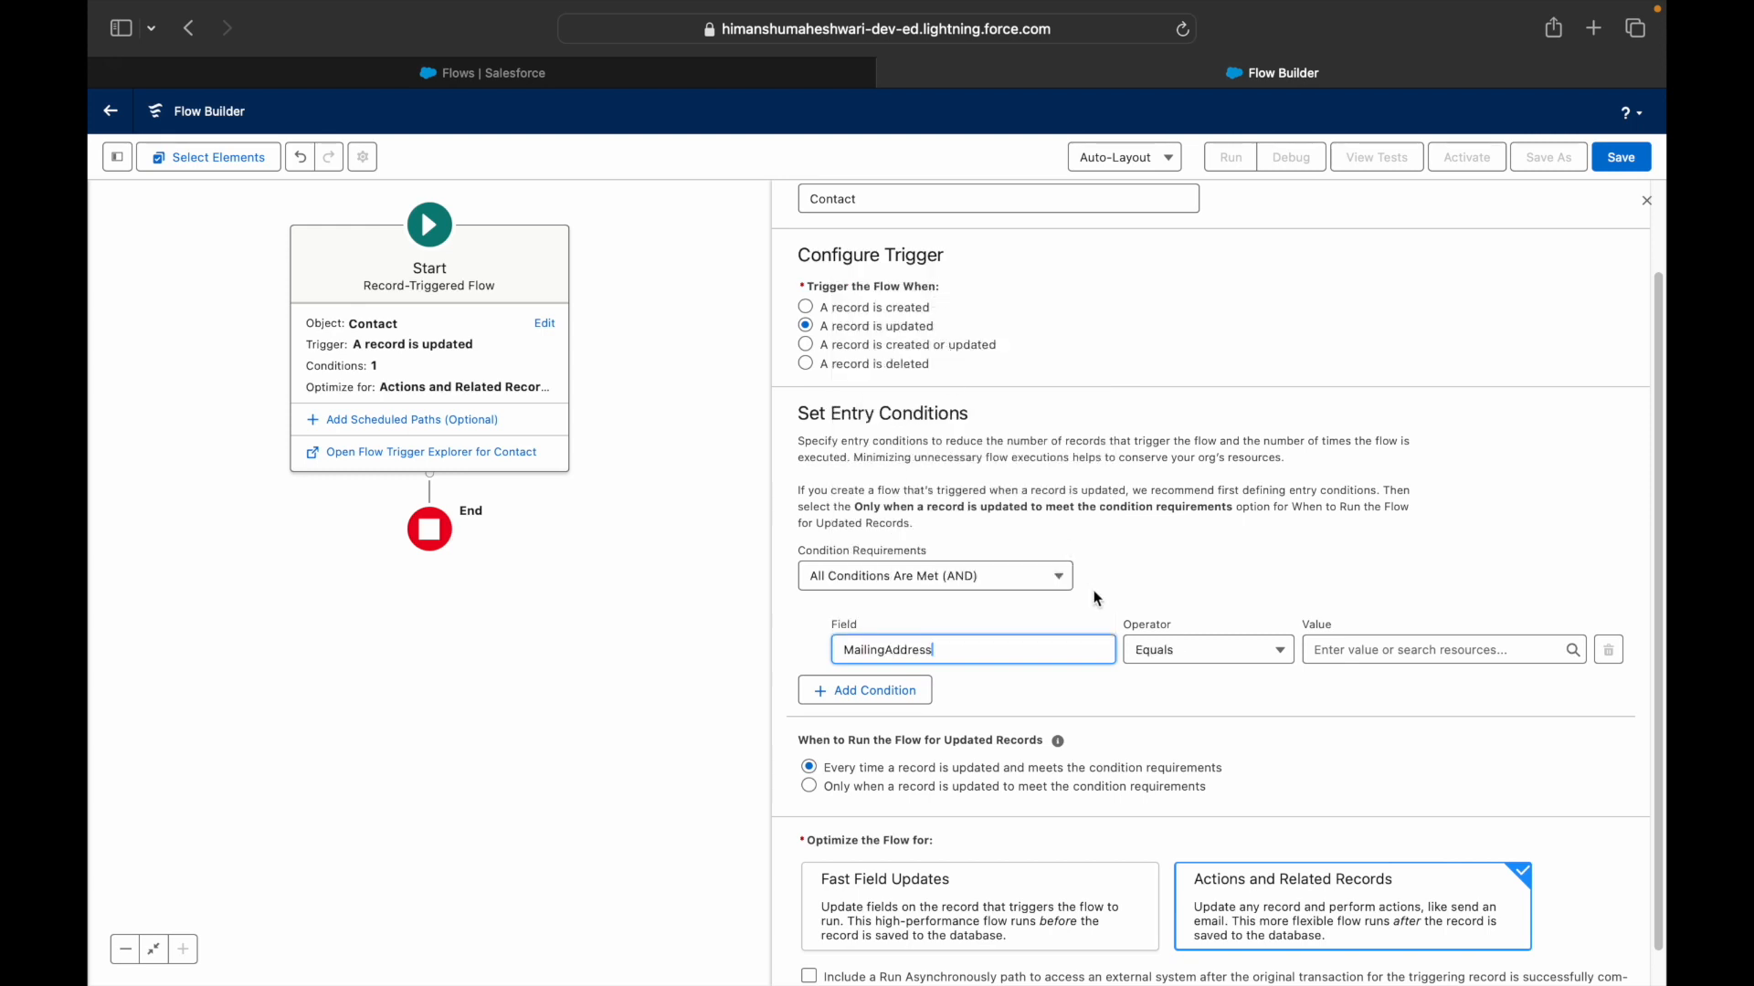
click(1149, 648)
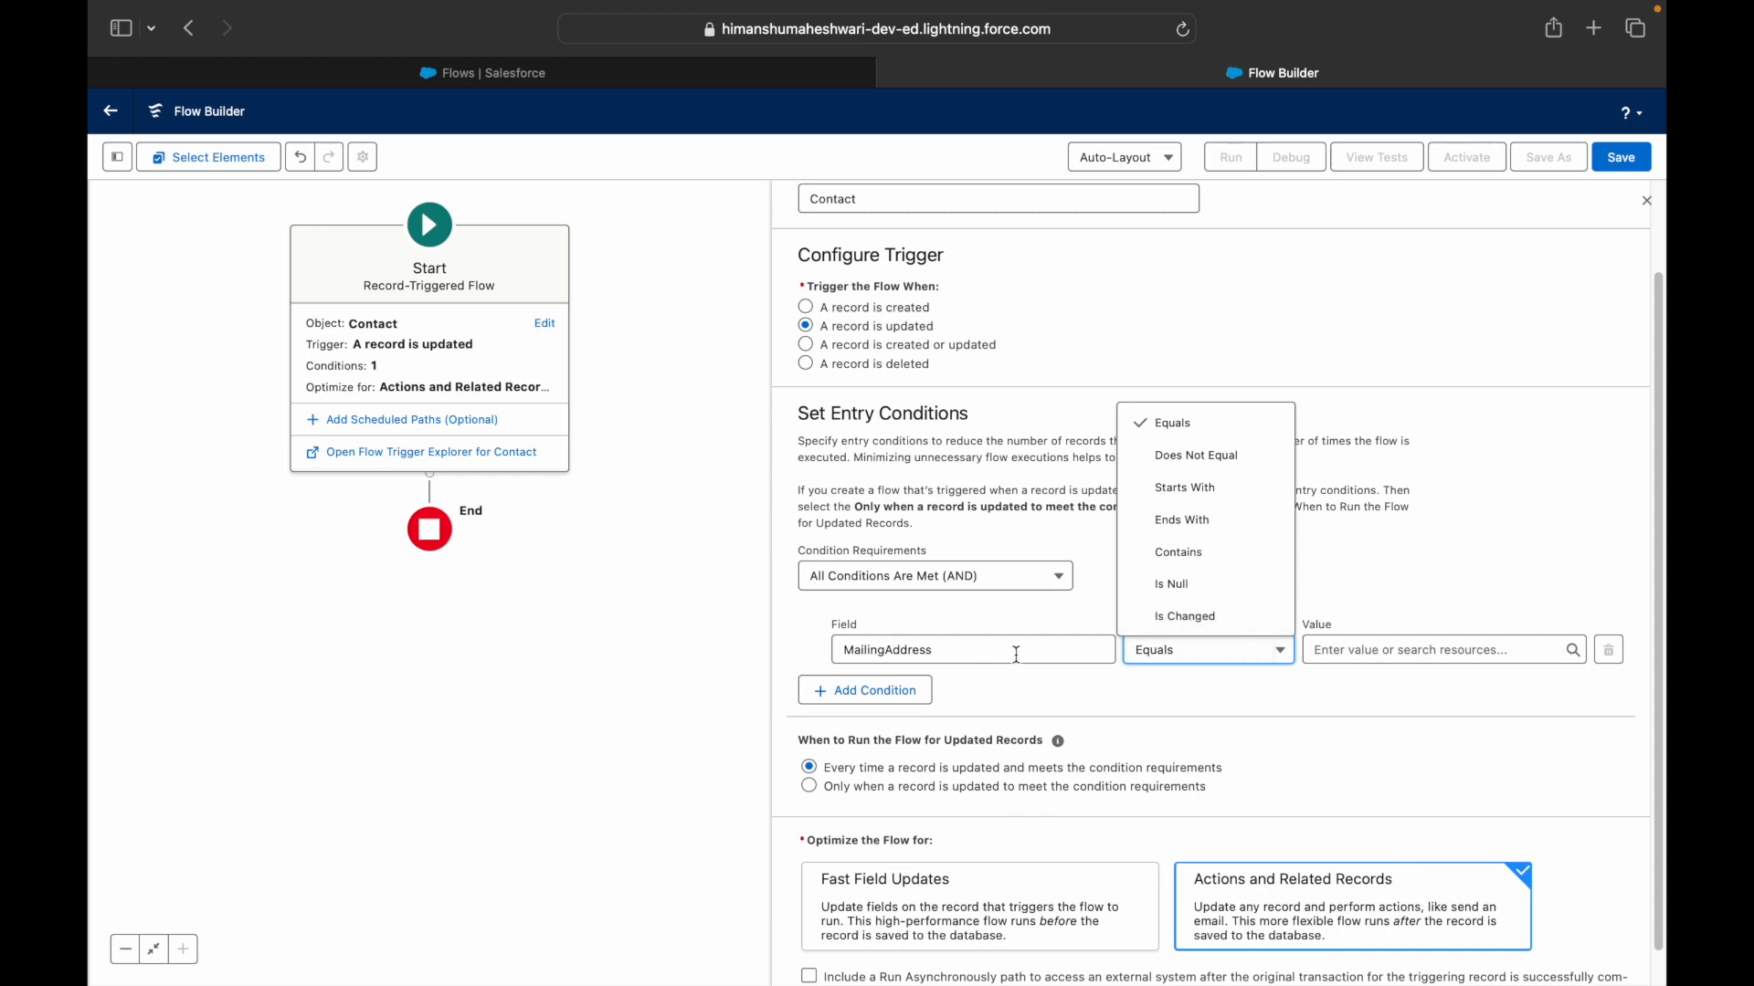
- Set the MailingAddress condition's operator to Is Changed
click(1211, 616)
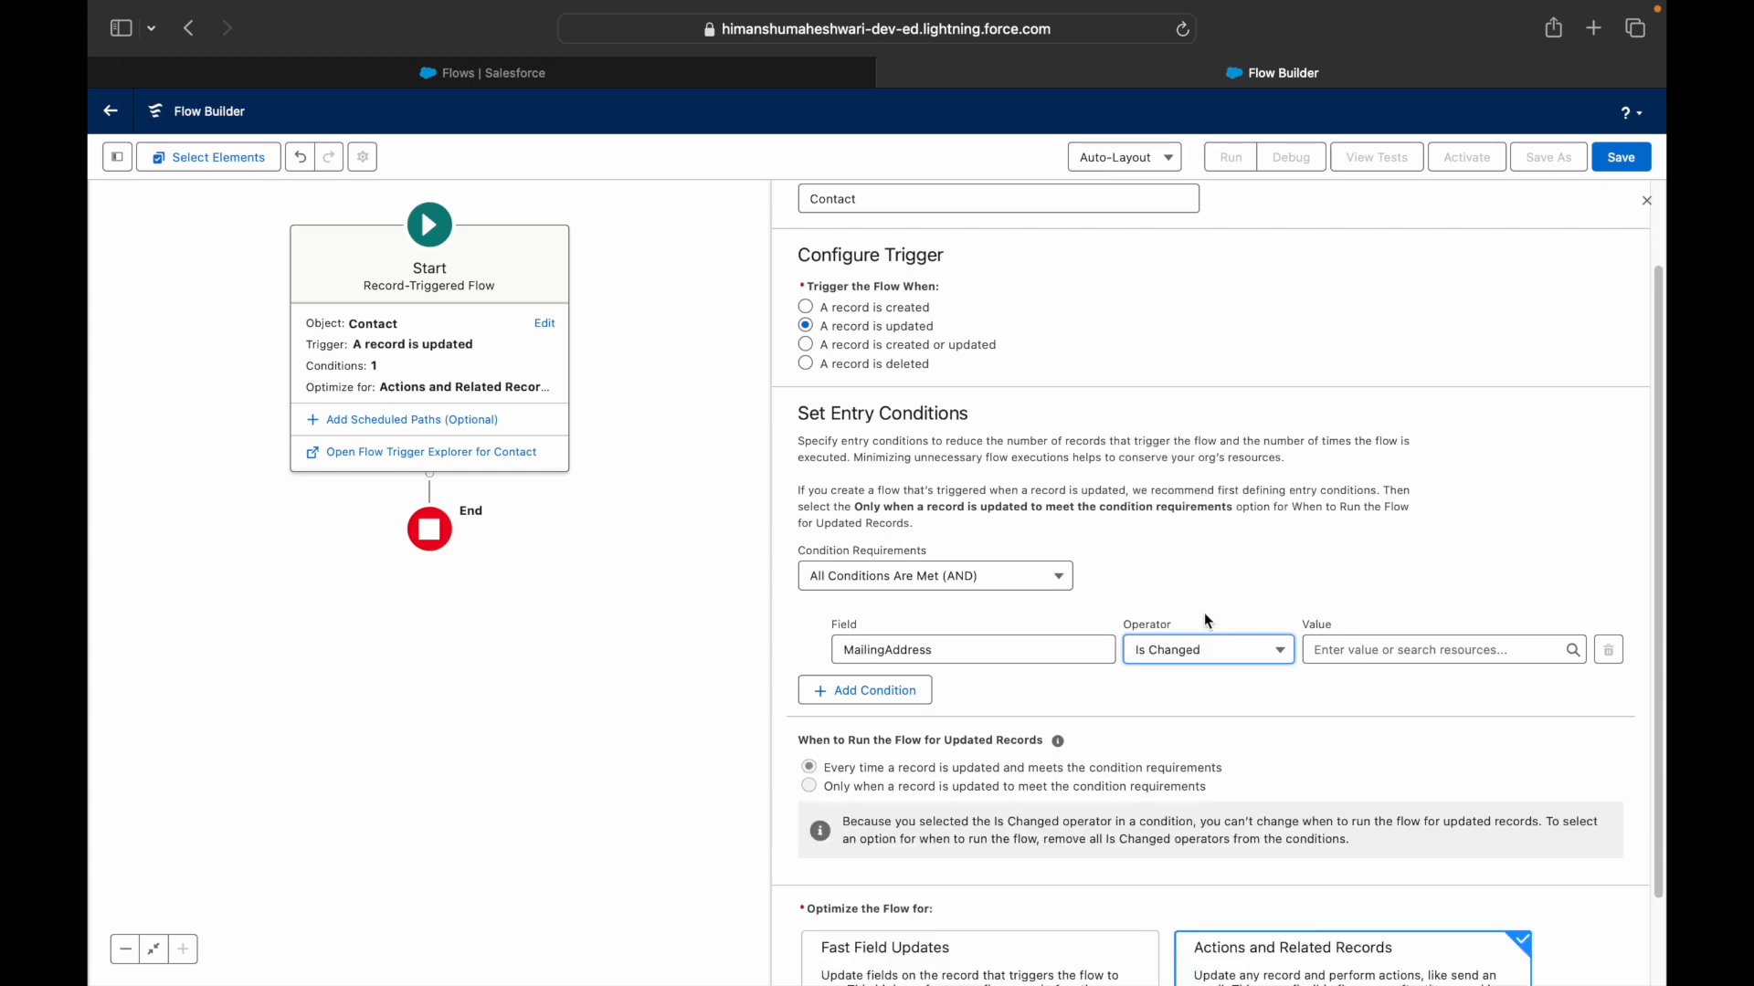
click(1189, 651)
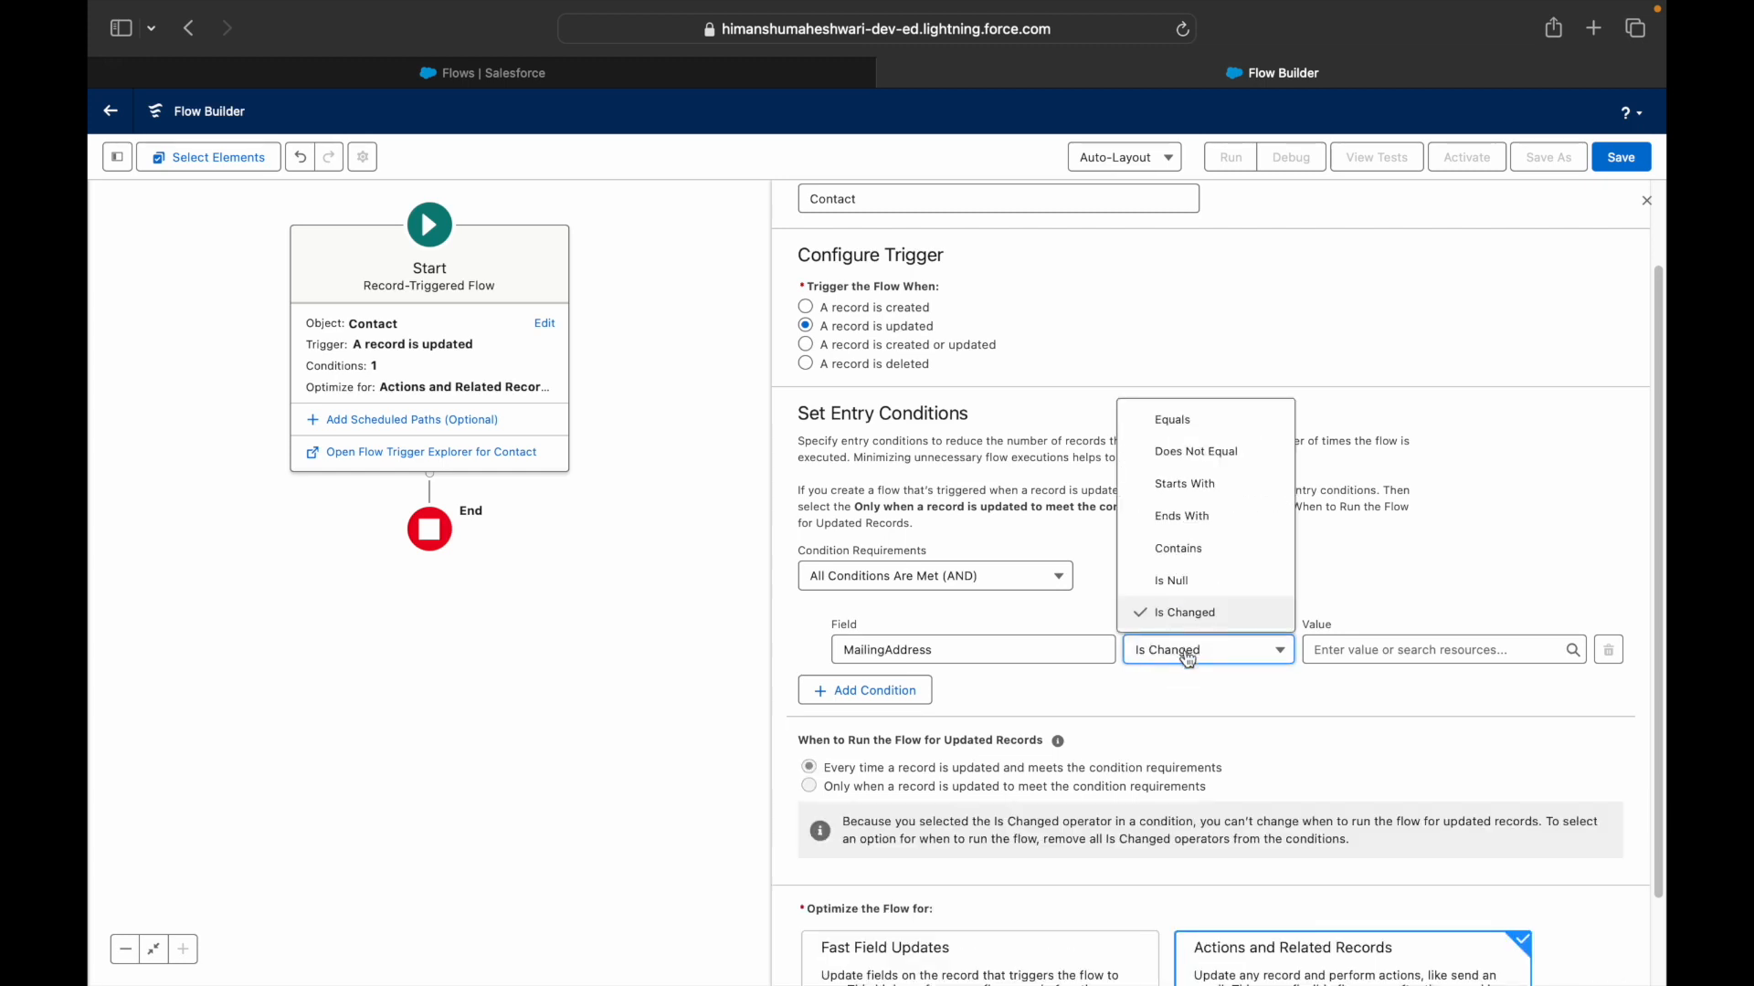
click(1185, 422)
scroll(1142, 788, down, 1)
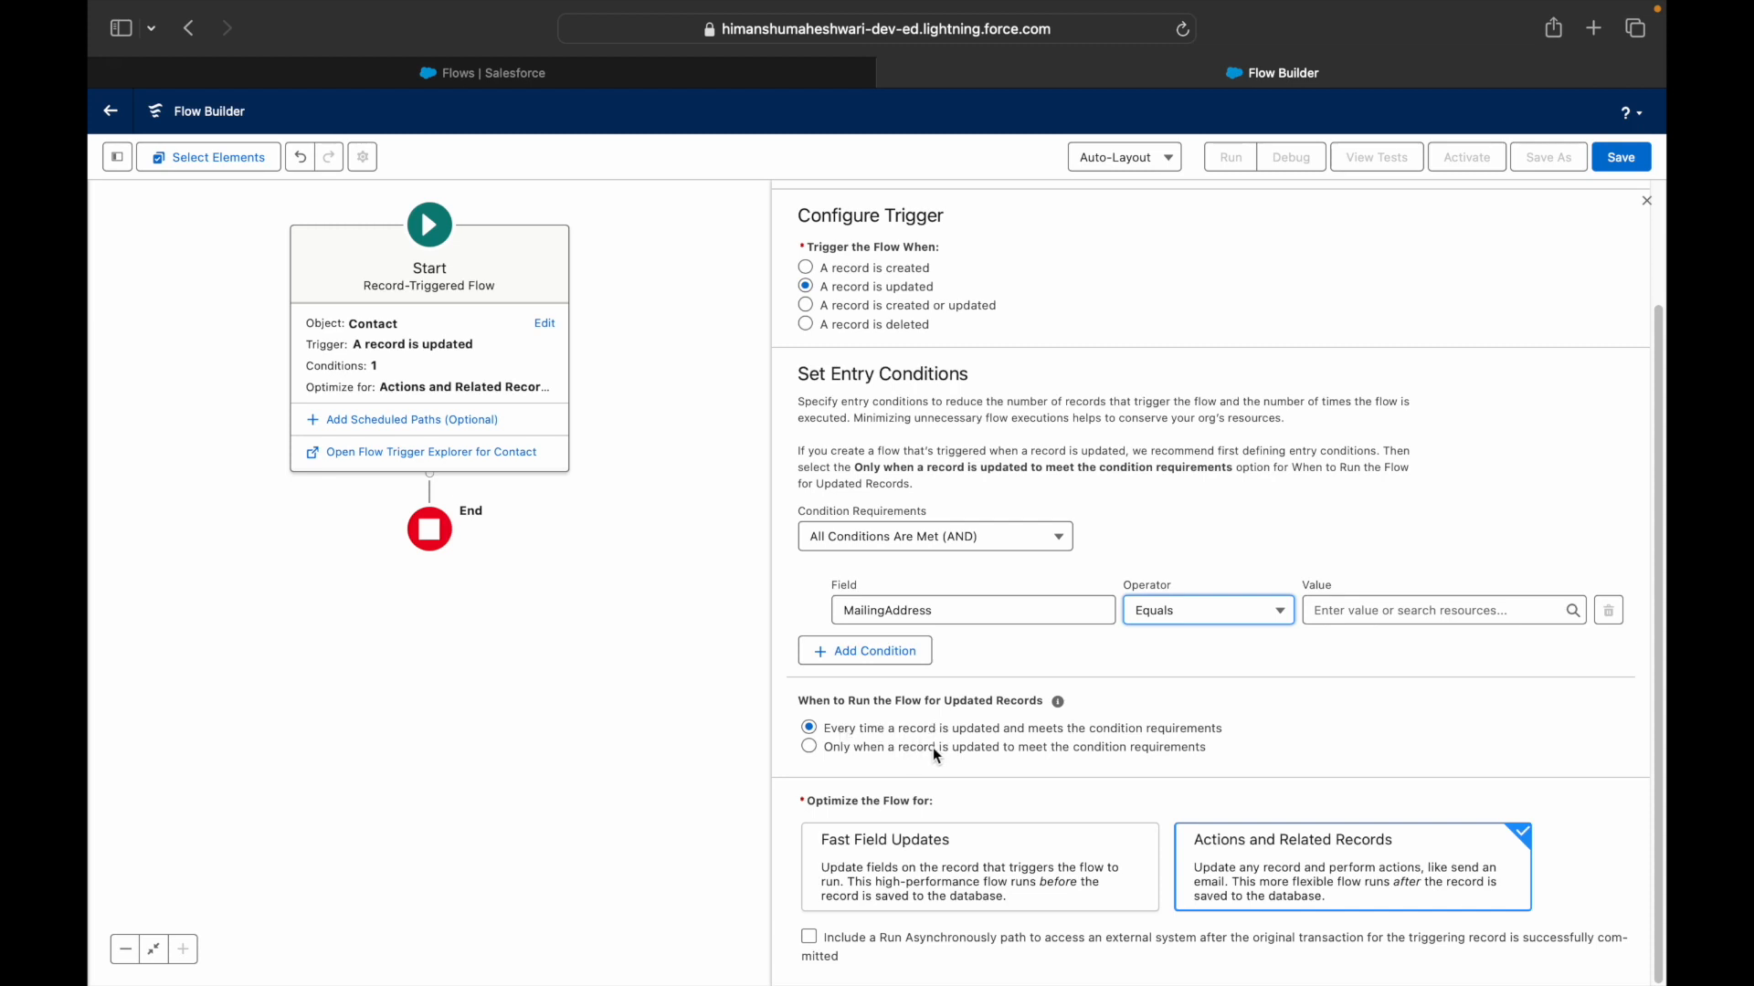
click(1198, 614)
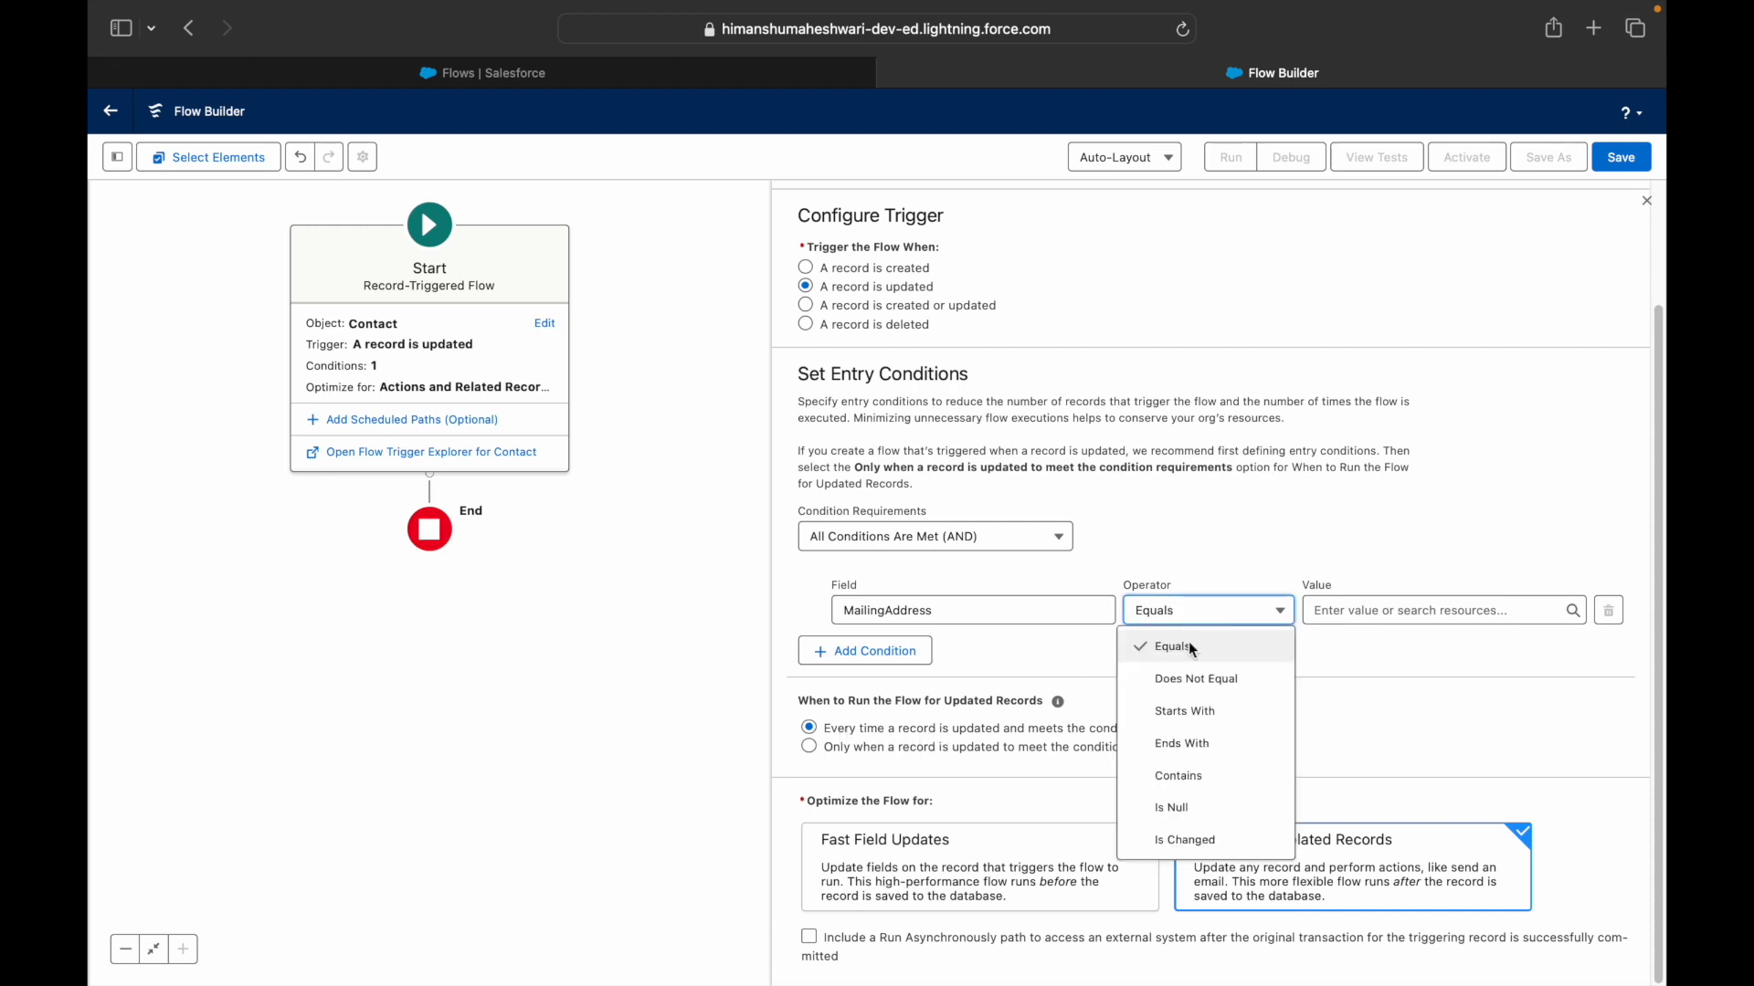
click(1173, 840)
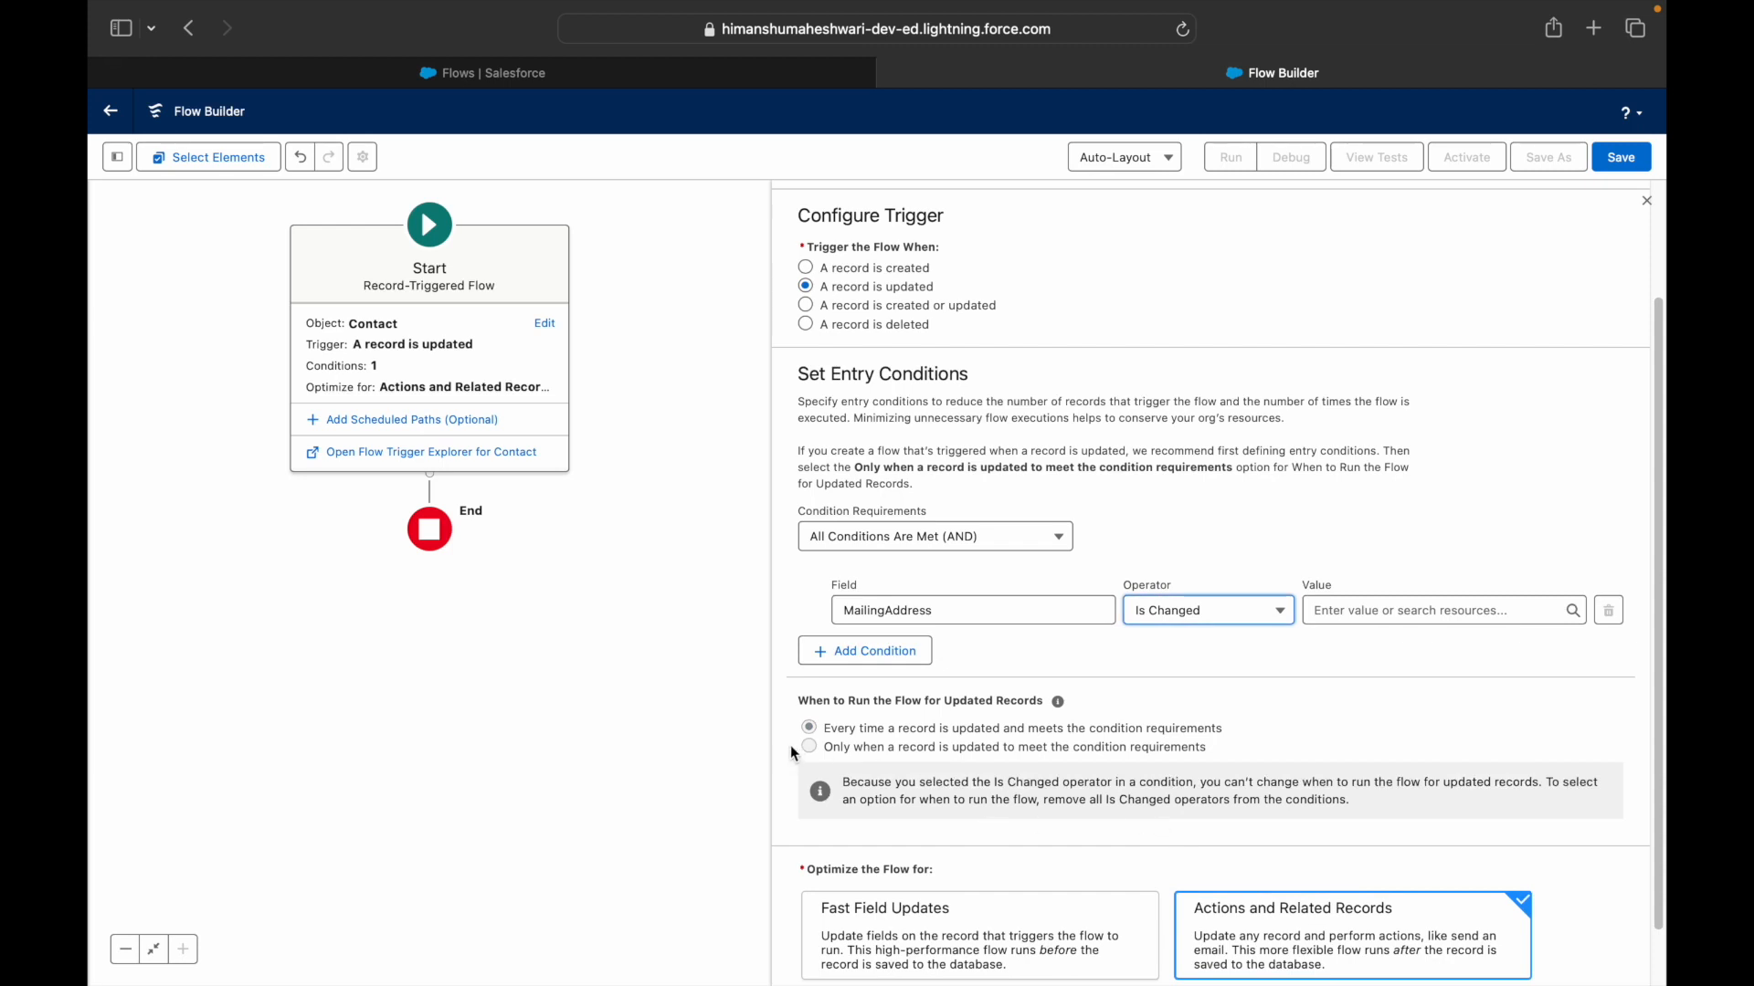
click(831, 733)
click(874, 740)
drag(874, 740, 1212, 728)
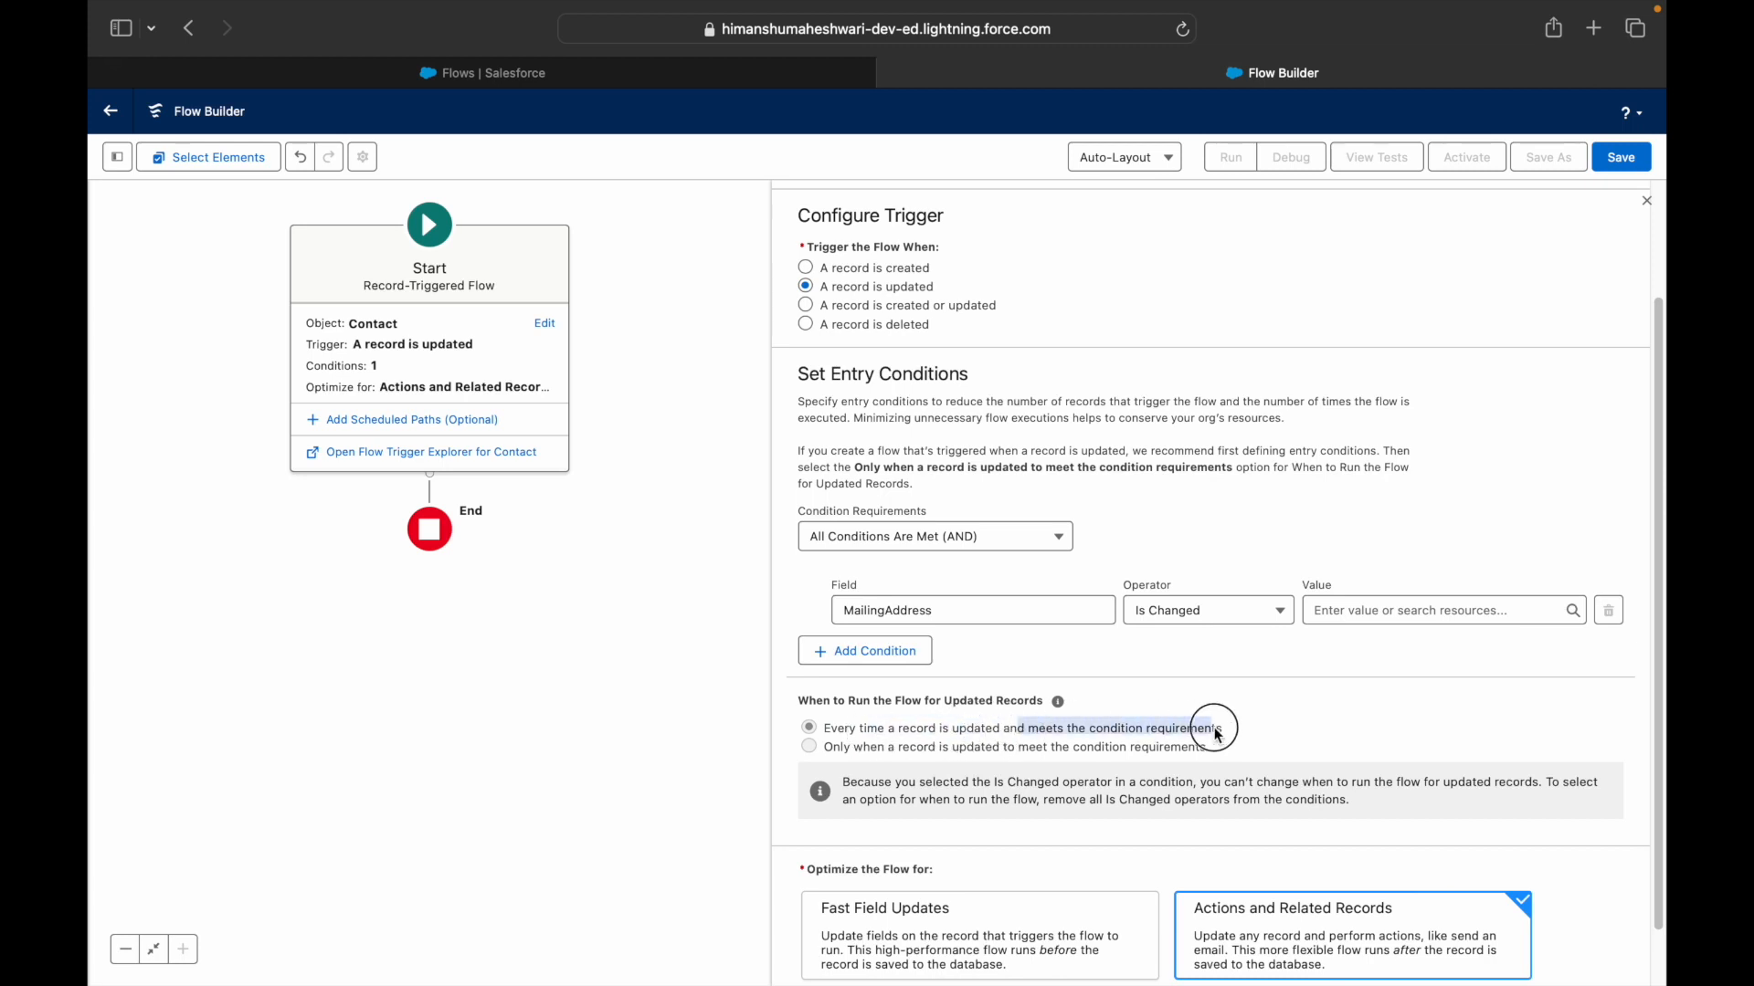
click(1148, 575)
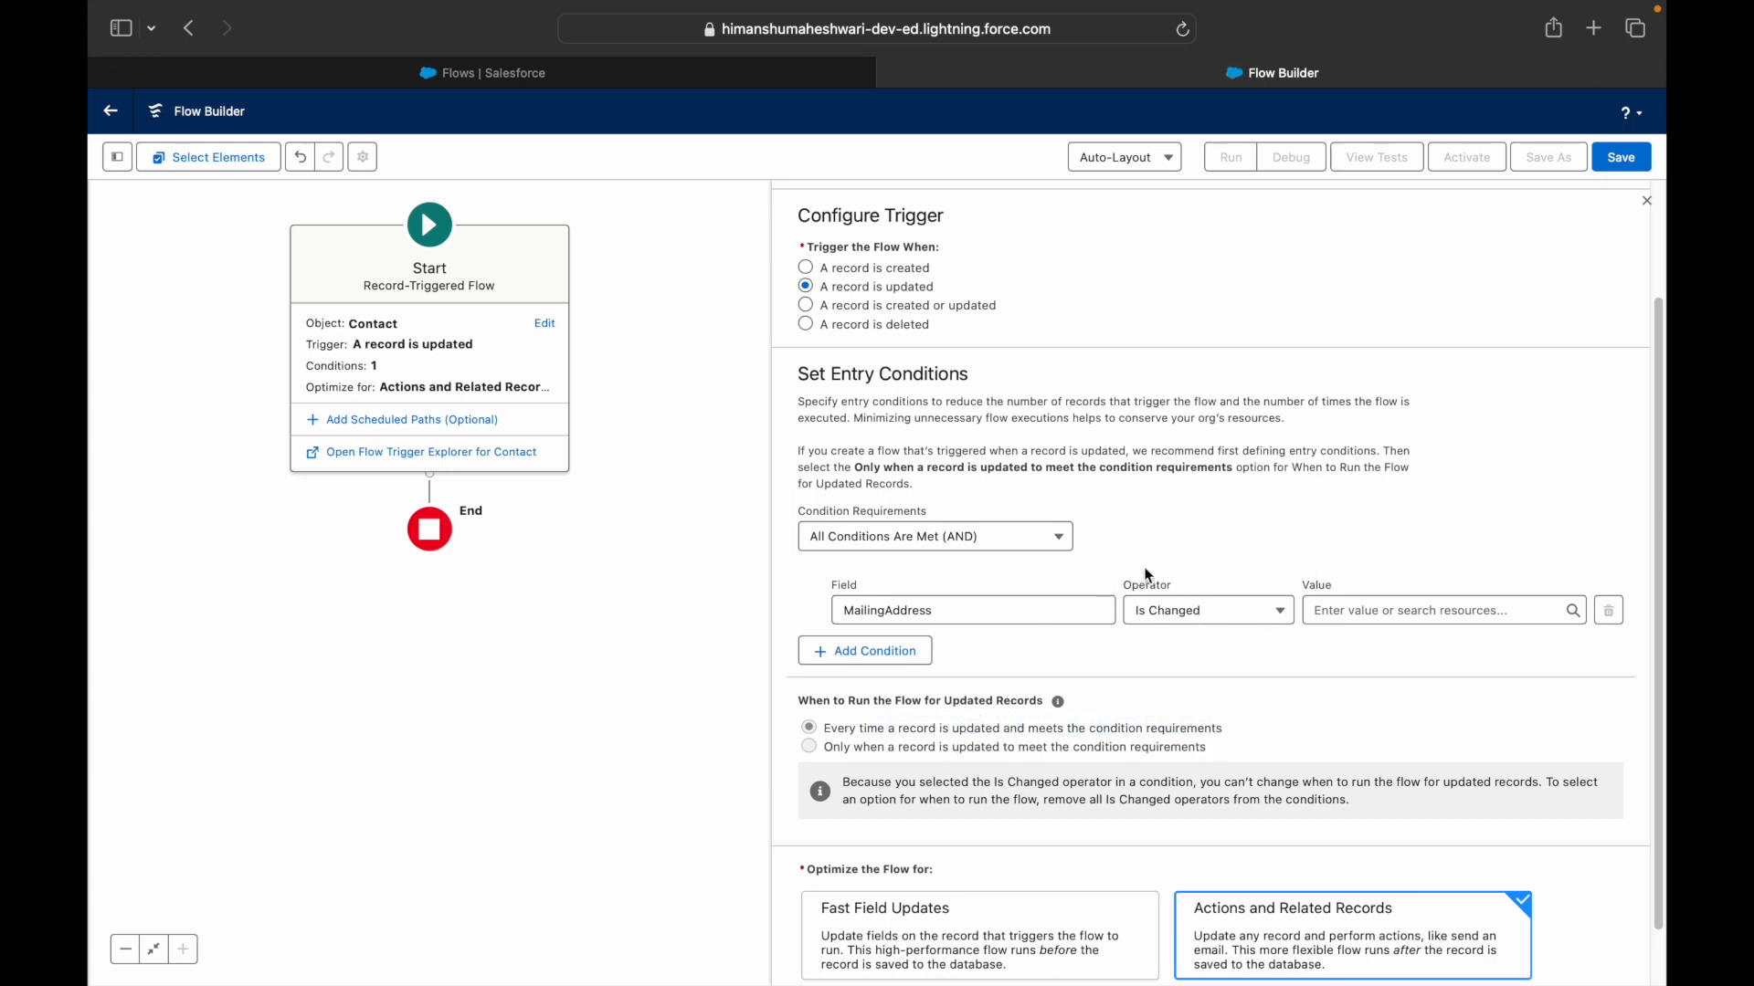
drag(1006, 611, 900, 613)
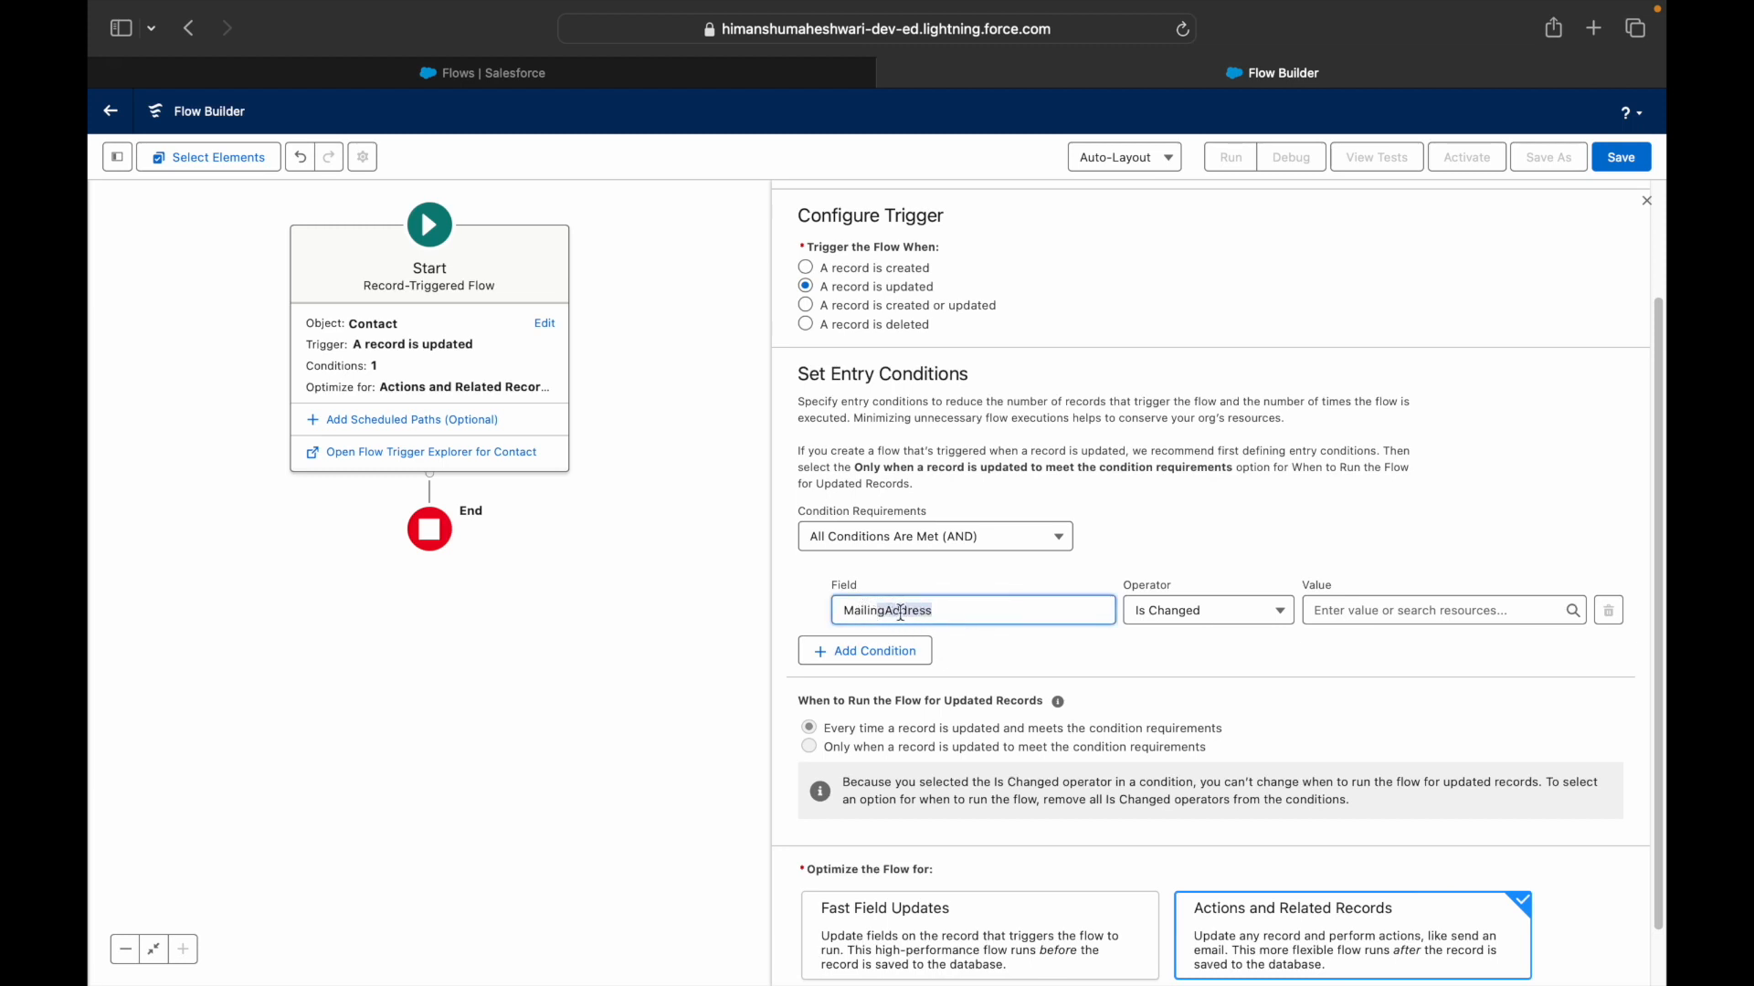
- Set the condition value to $GlobalConstant.True and add a second condition row
click(1352, 609)
text(true)
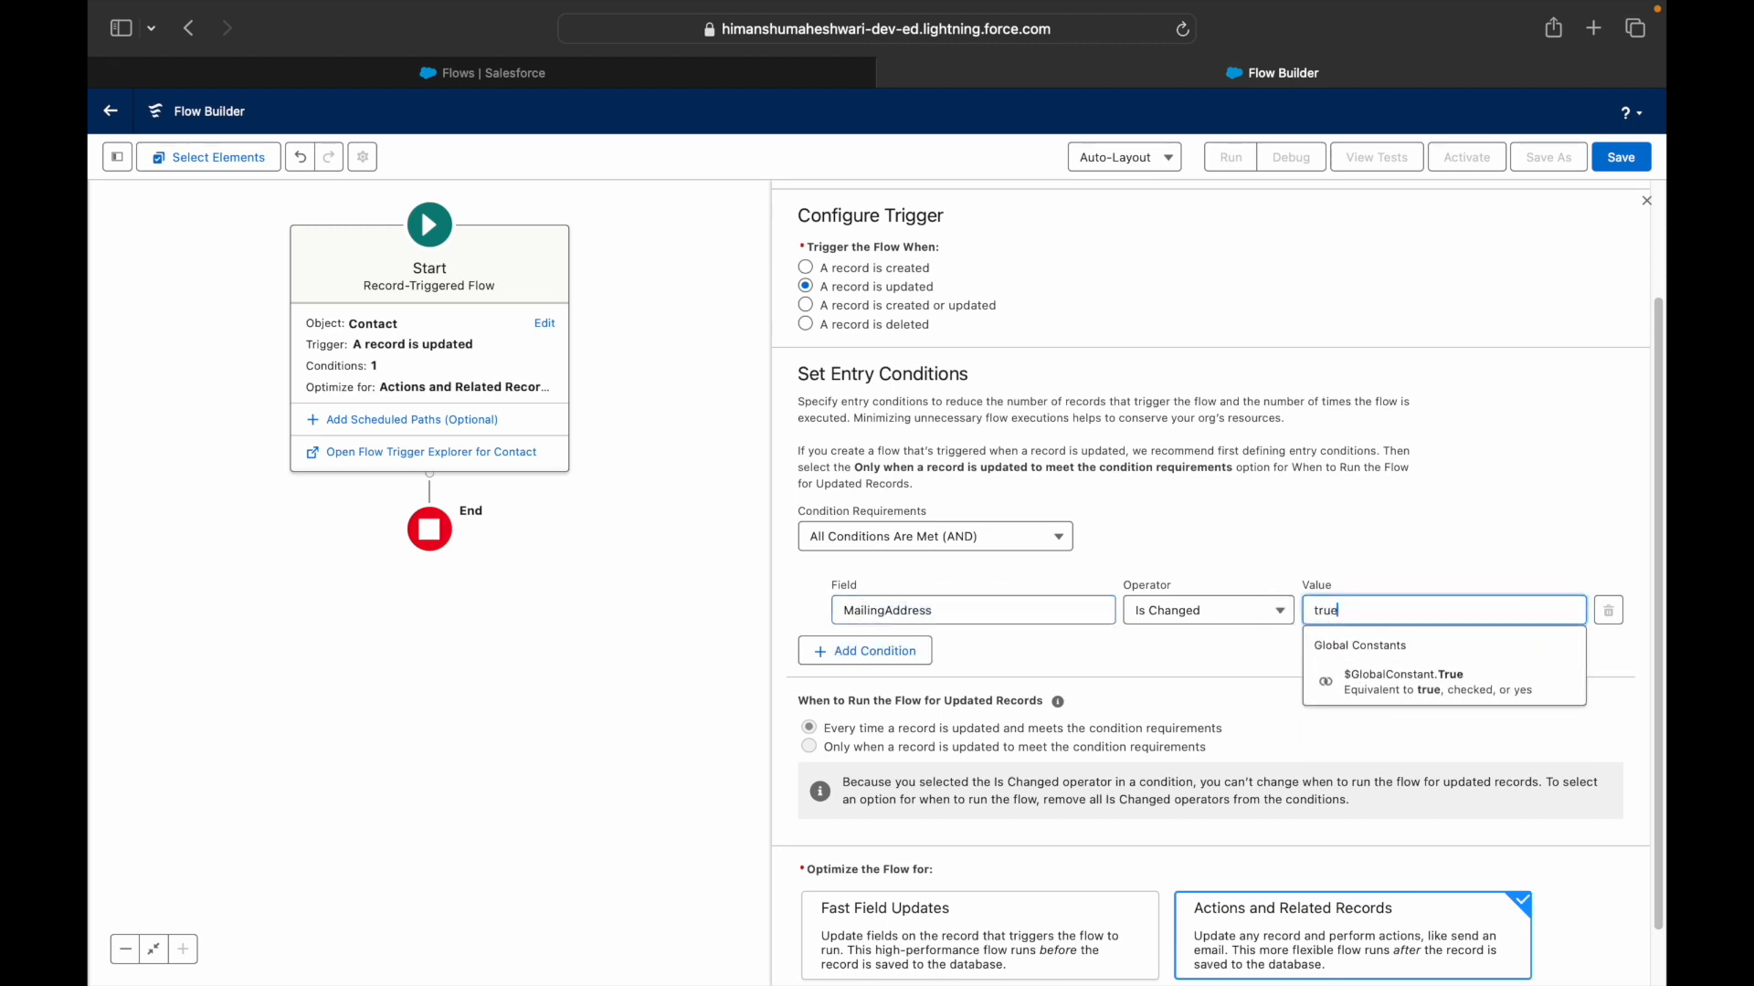
click(1351, 676)
click(1379, 511)
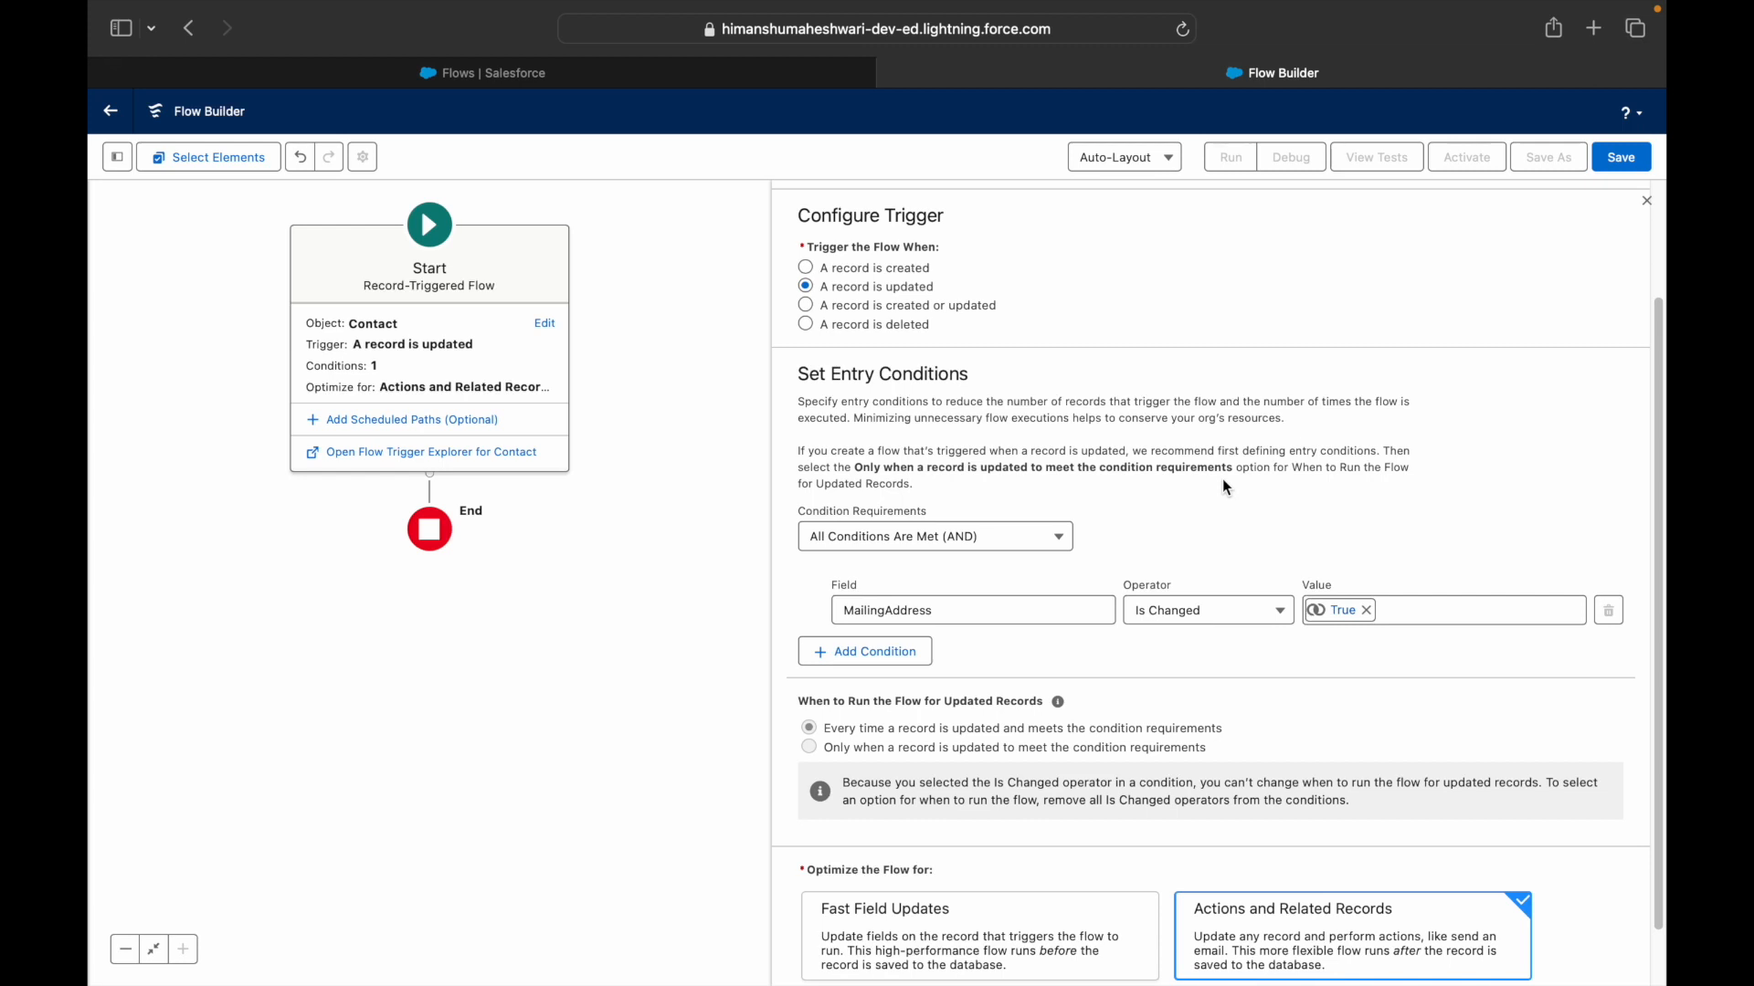
click(904, 655)
- Delete the empty second condition row and leave the page, discarding the unsaved flow
scroll(907, 668, left, 5)
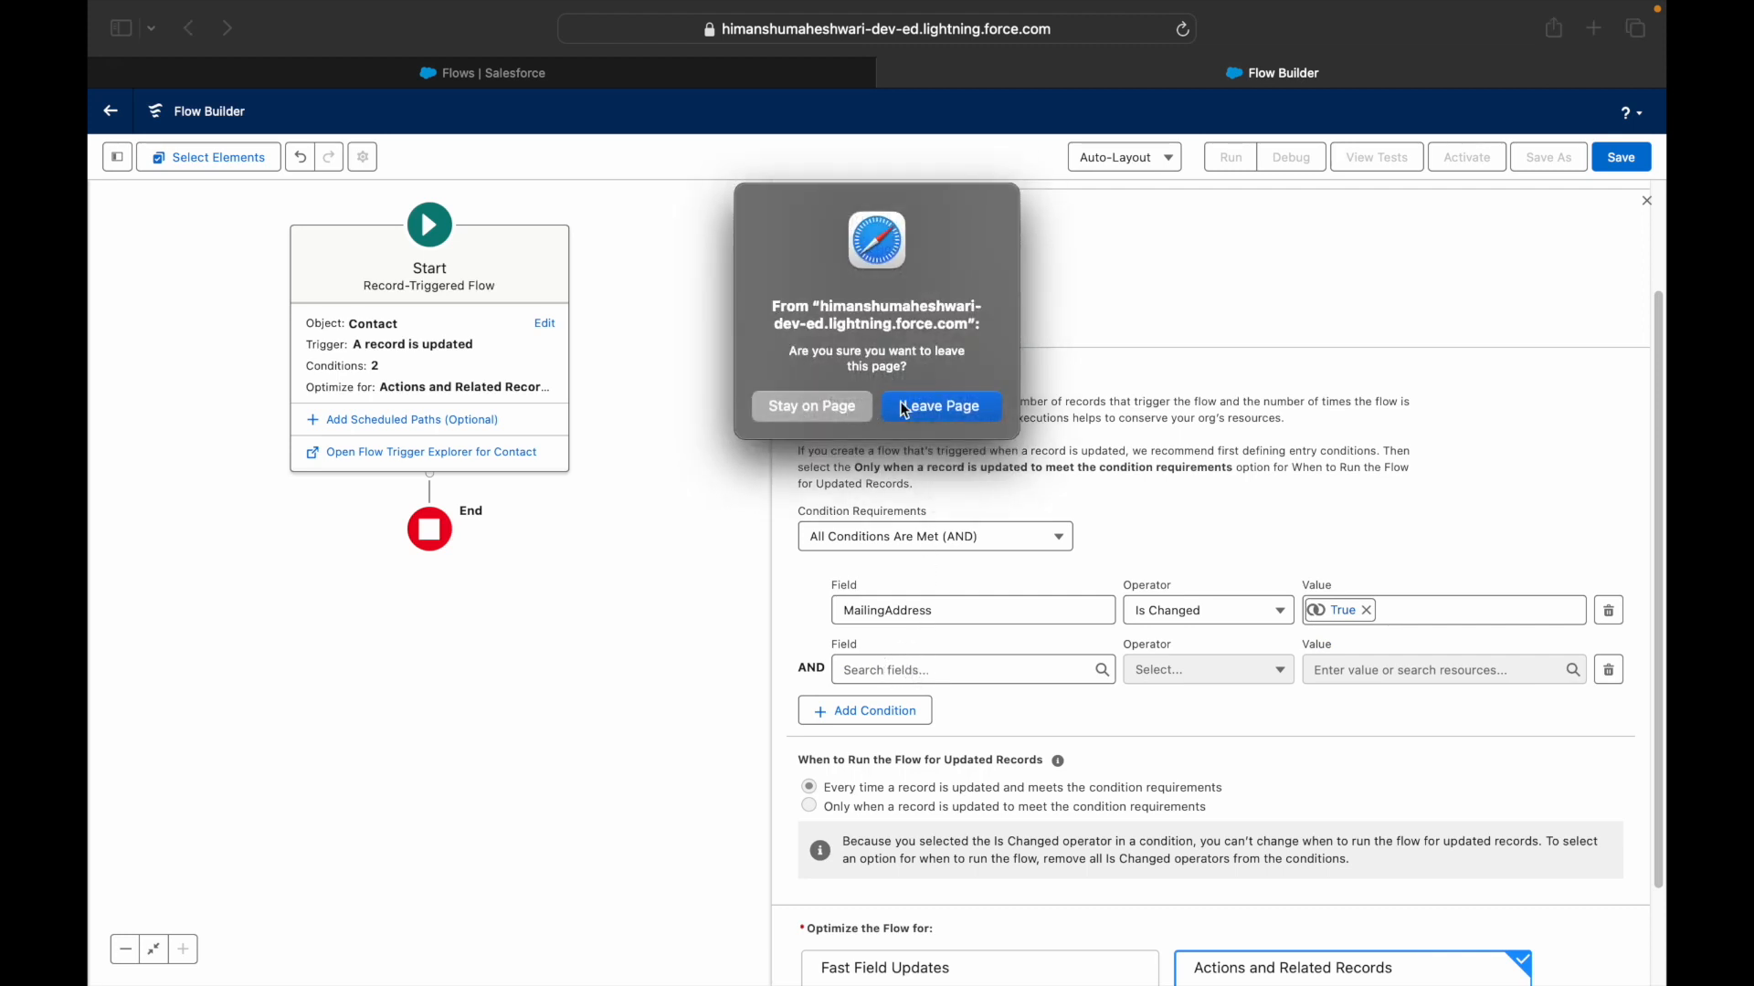
click(847, 408)
click(892, 670)
scroll(893, 669, left, 5)
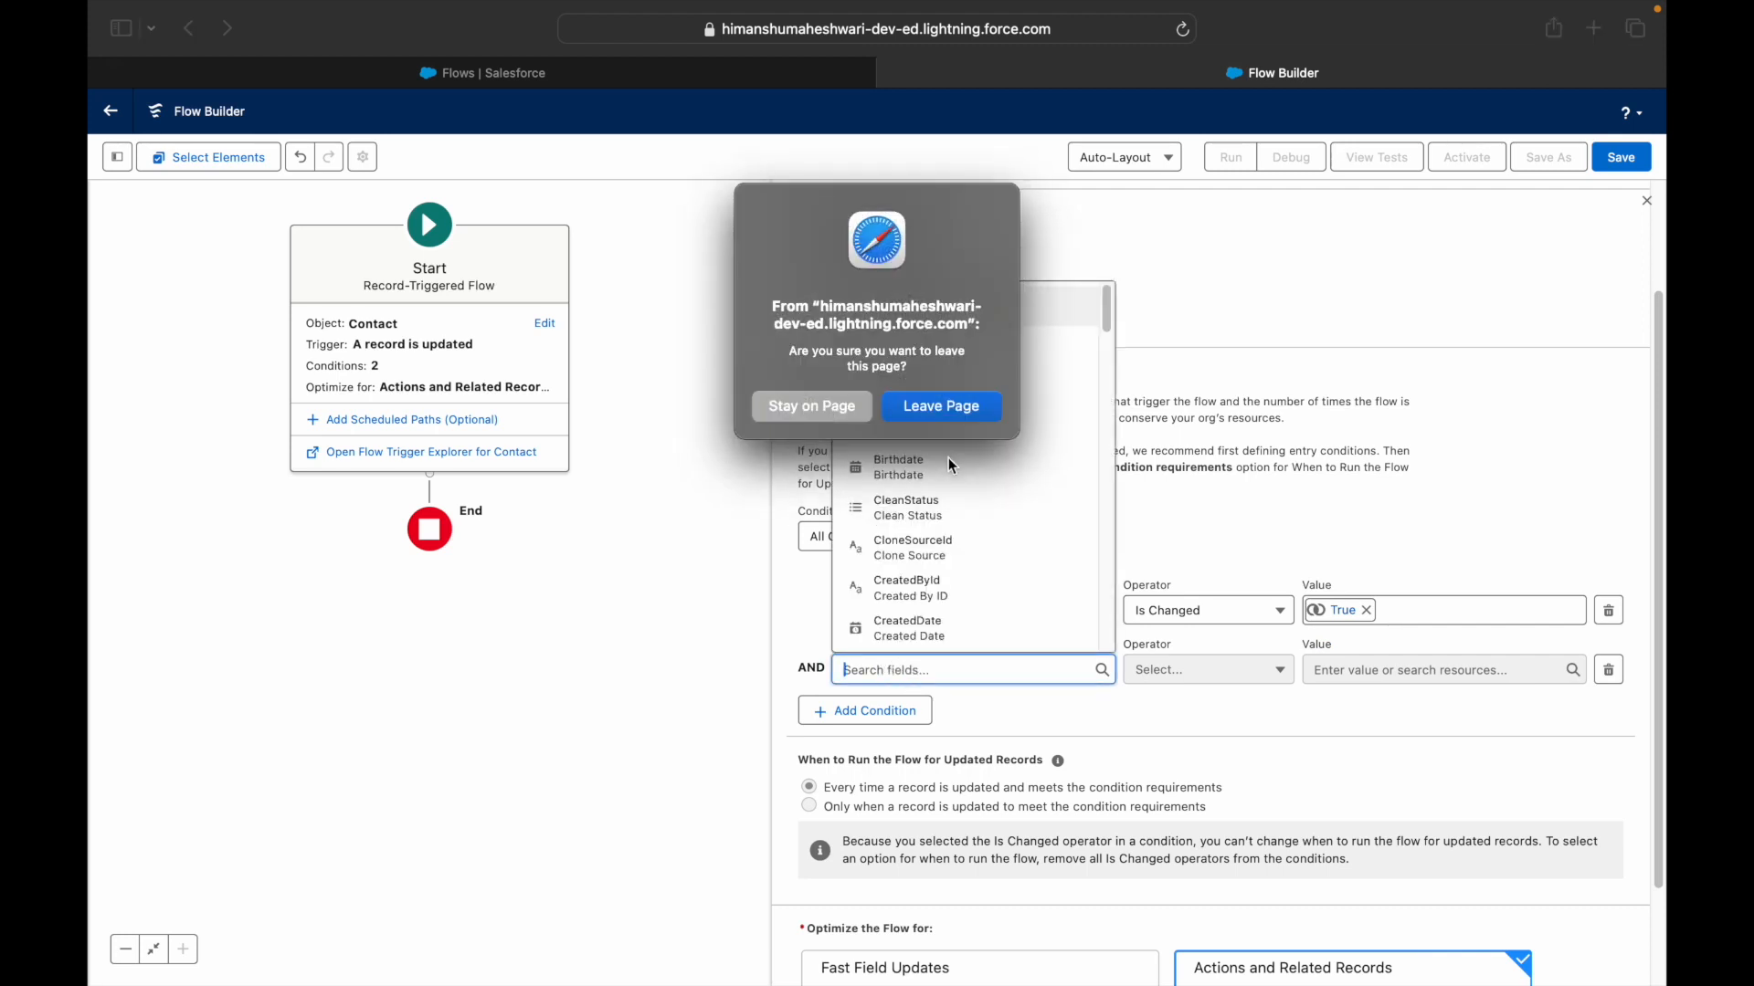
click(813, 405)
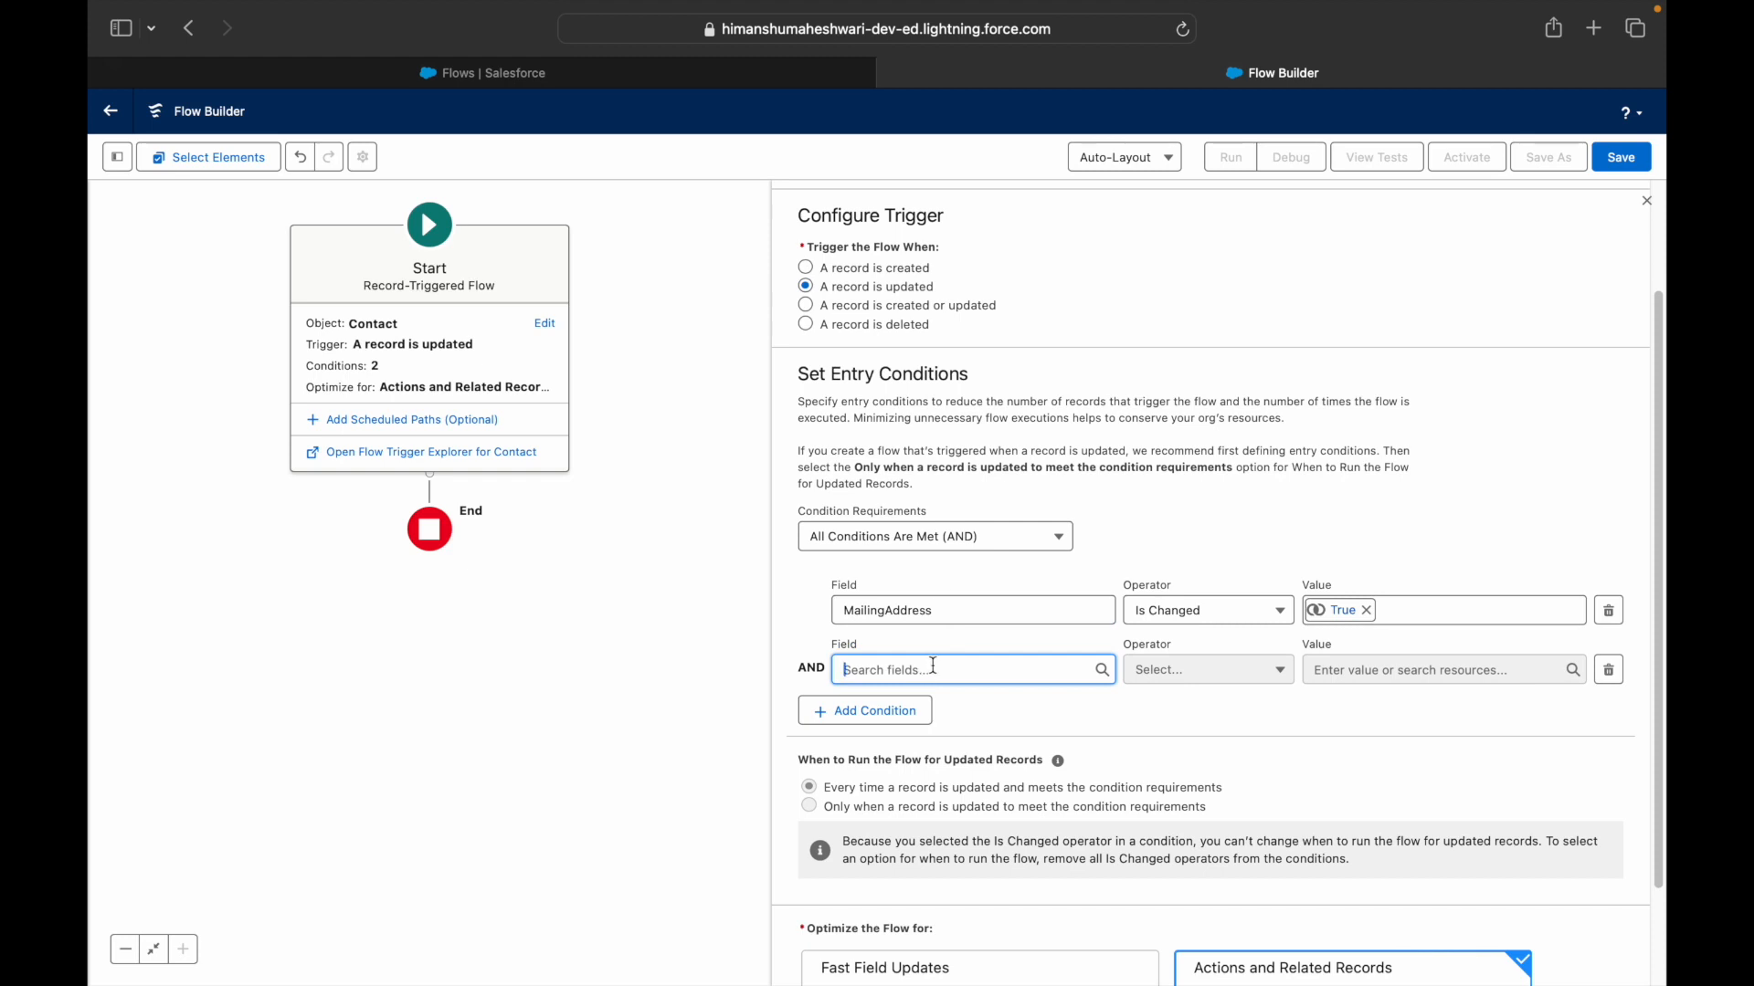
click(1609, 670)
scroll(1611, 676, left, 5)
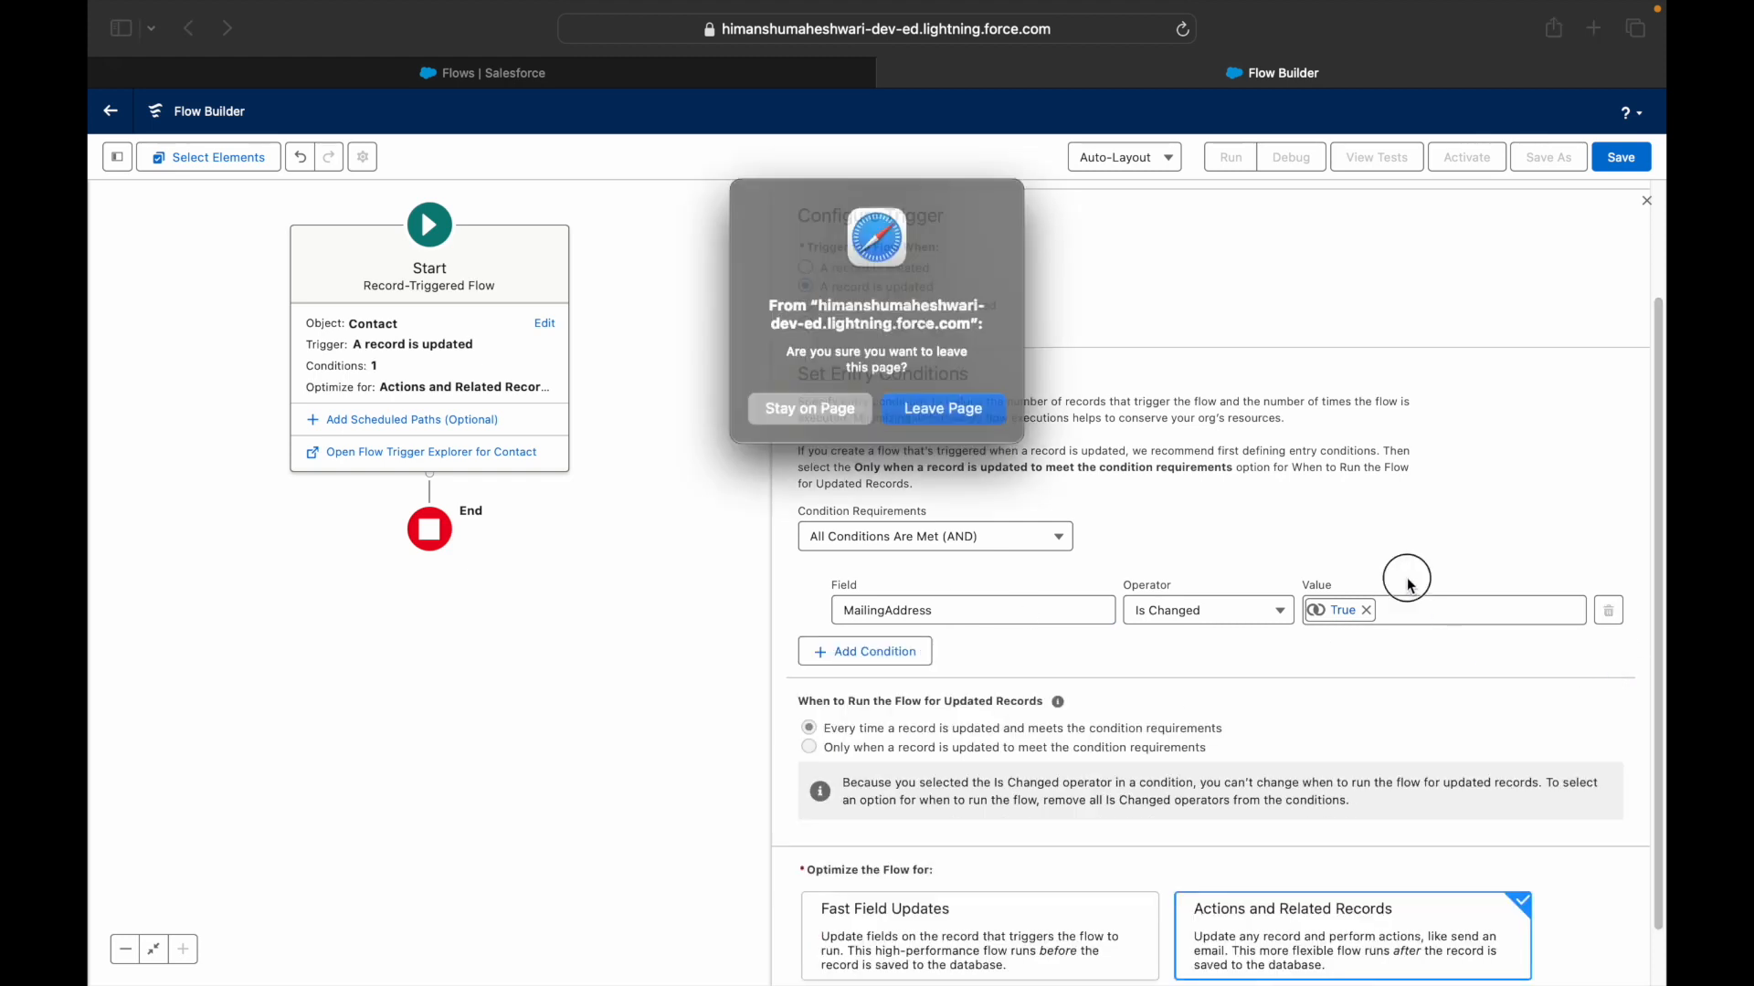
click(984, 405)
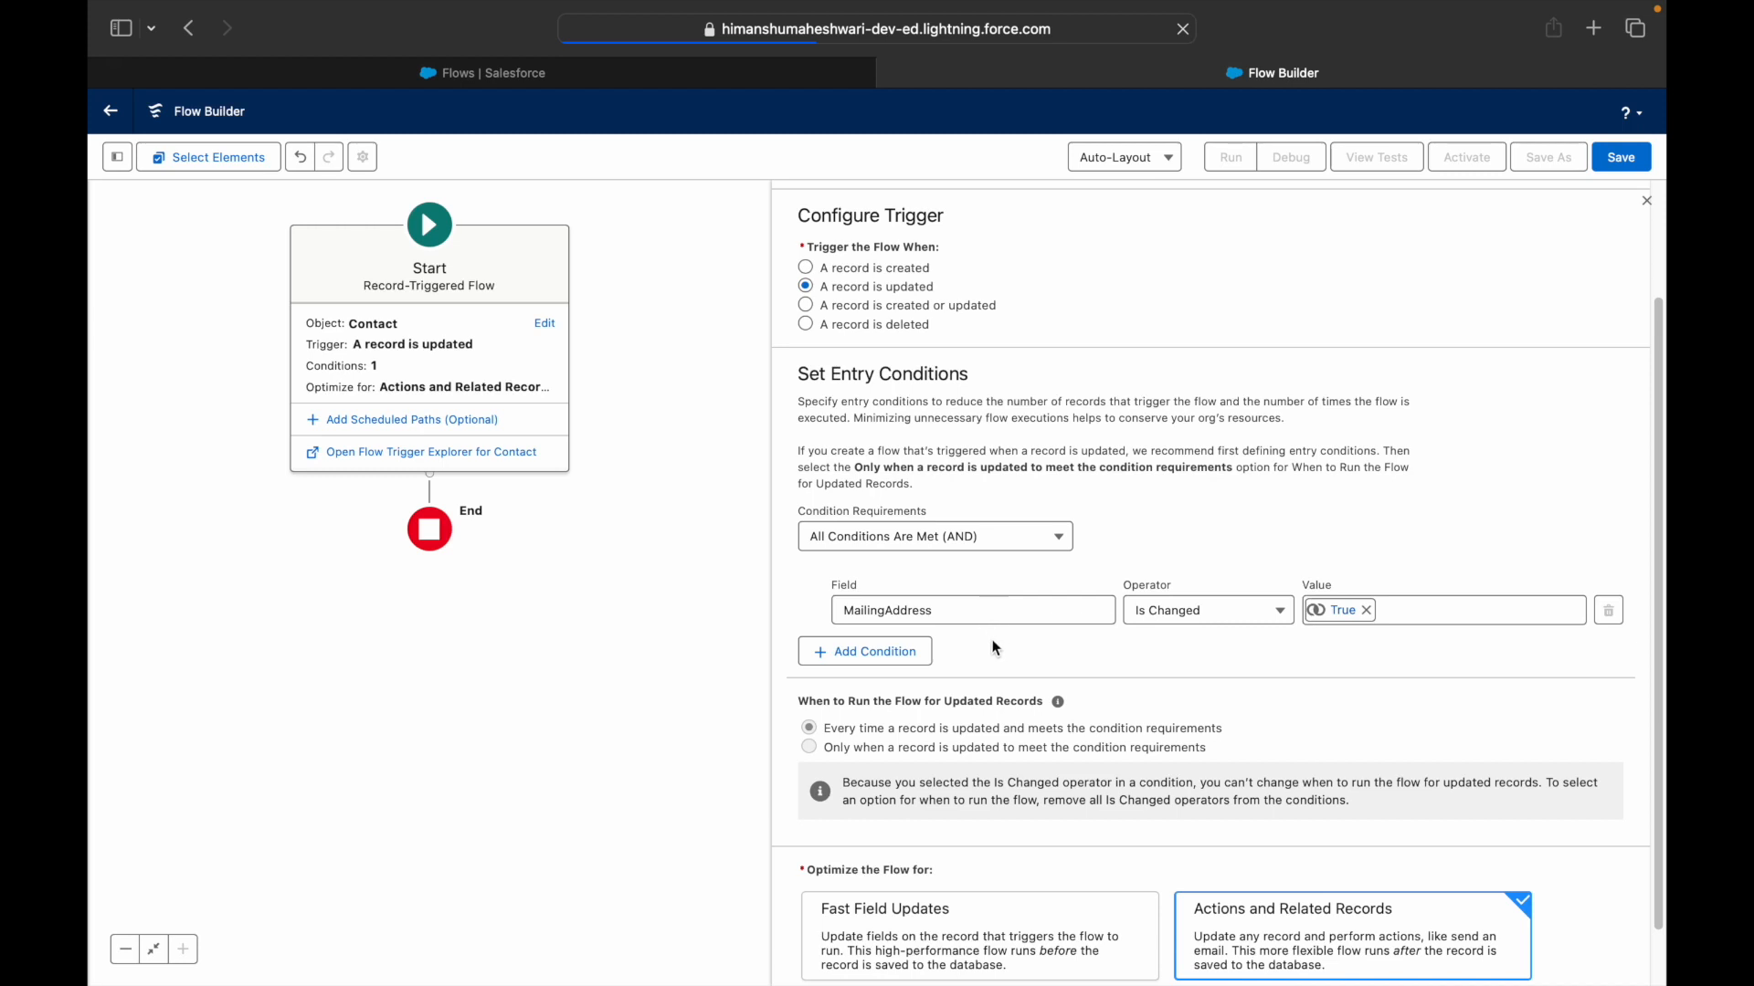
- Create a new Record-Triggered Flow
scroll(1009, 639, down, 1)
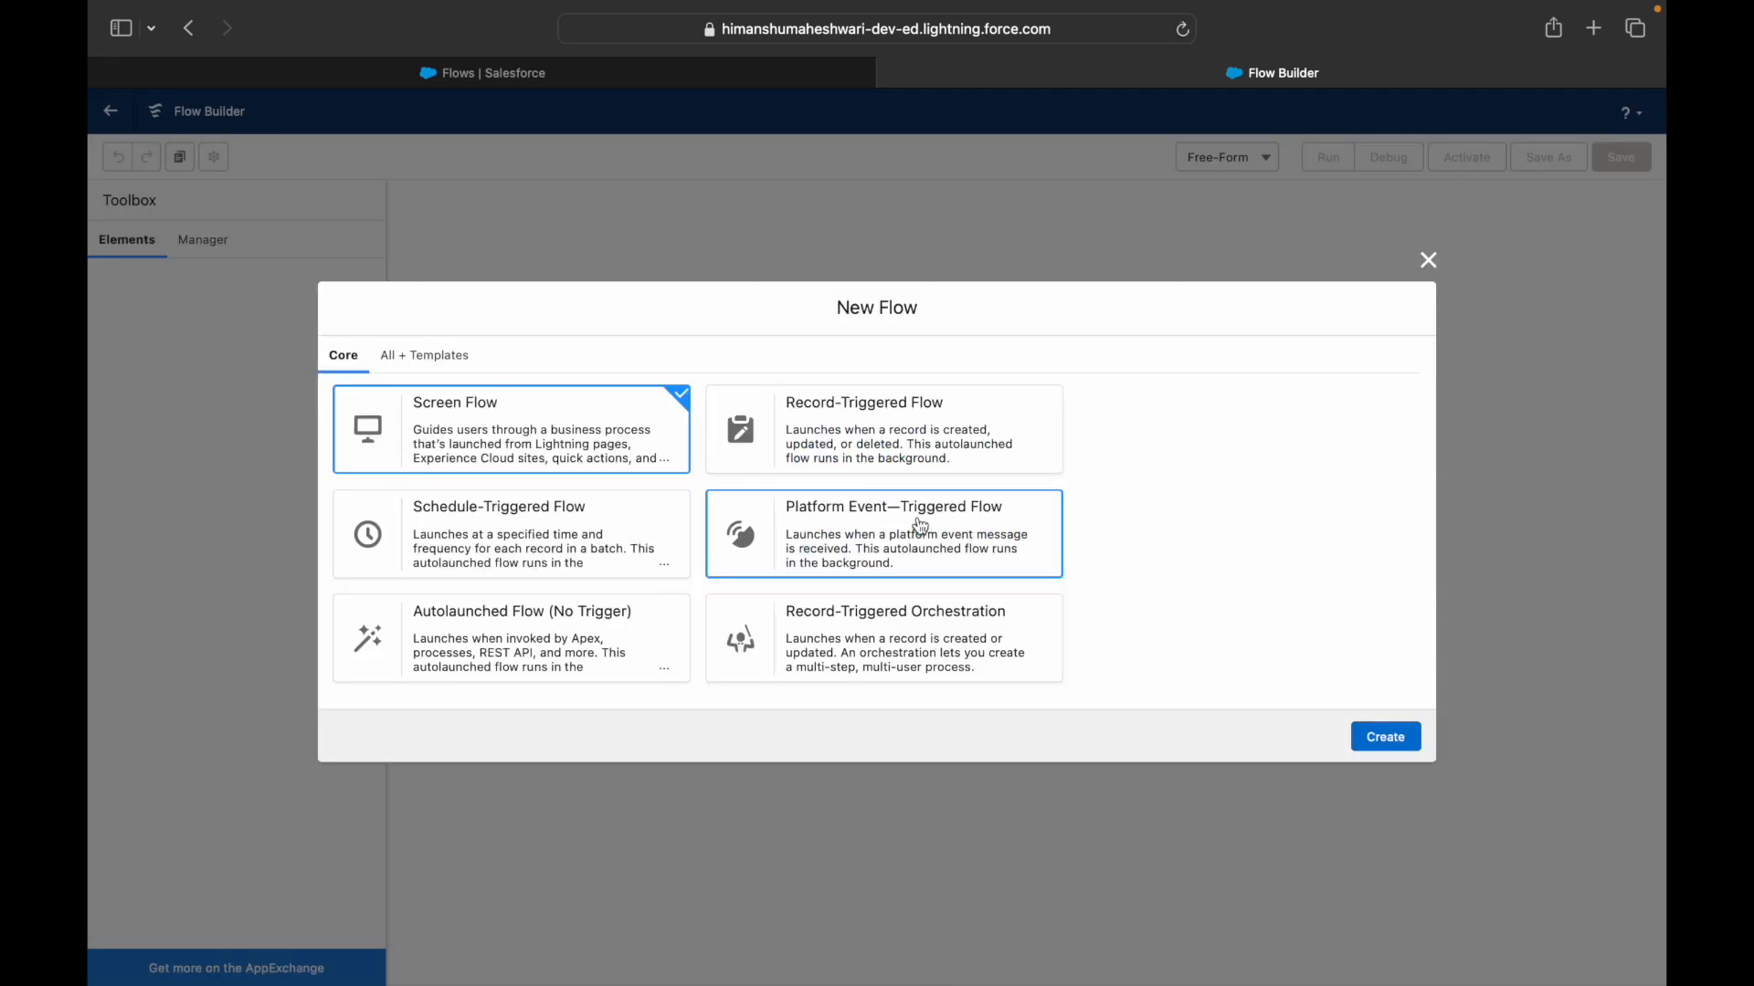
click(881, 409)
click(1384, 738)
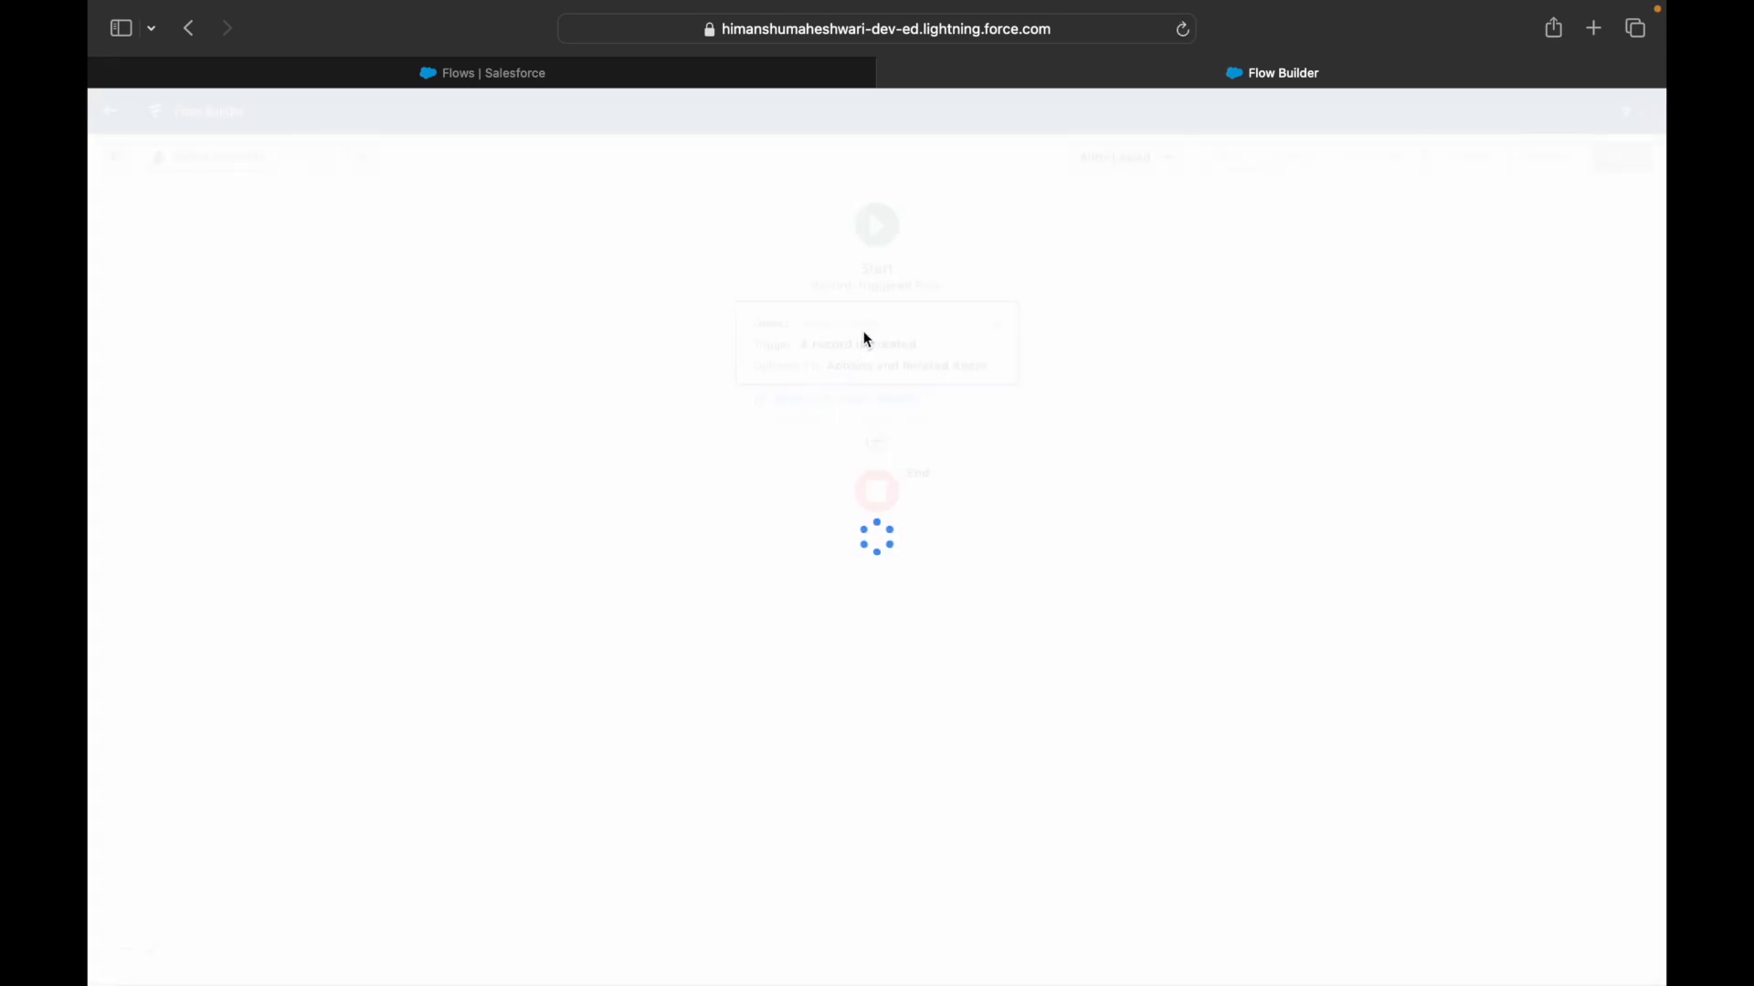
- Trigger on updated Contact records and require All Conditions Are Met (AND)
click(873, 295)
text(Contact)
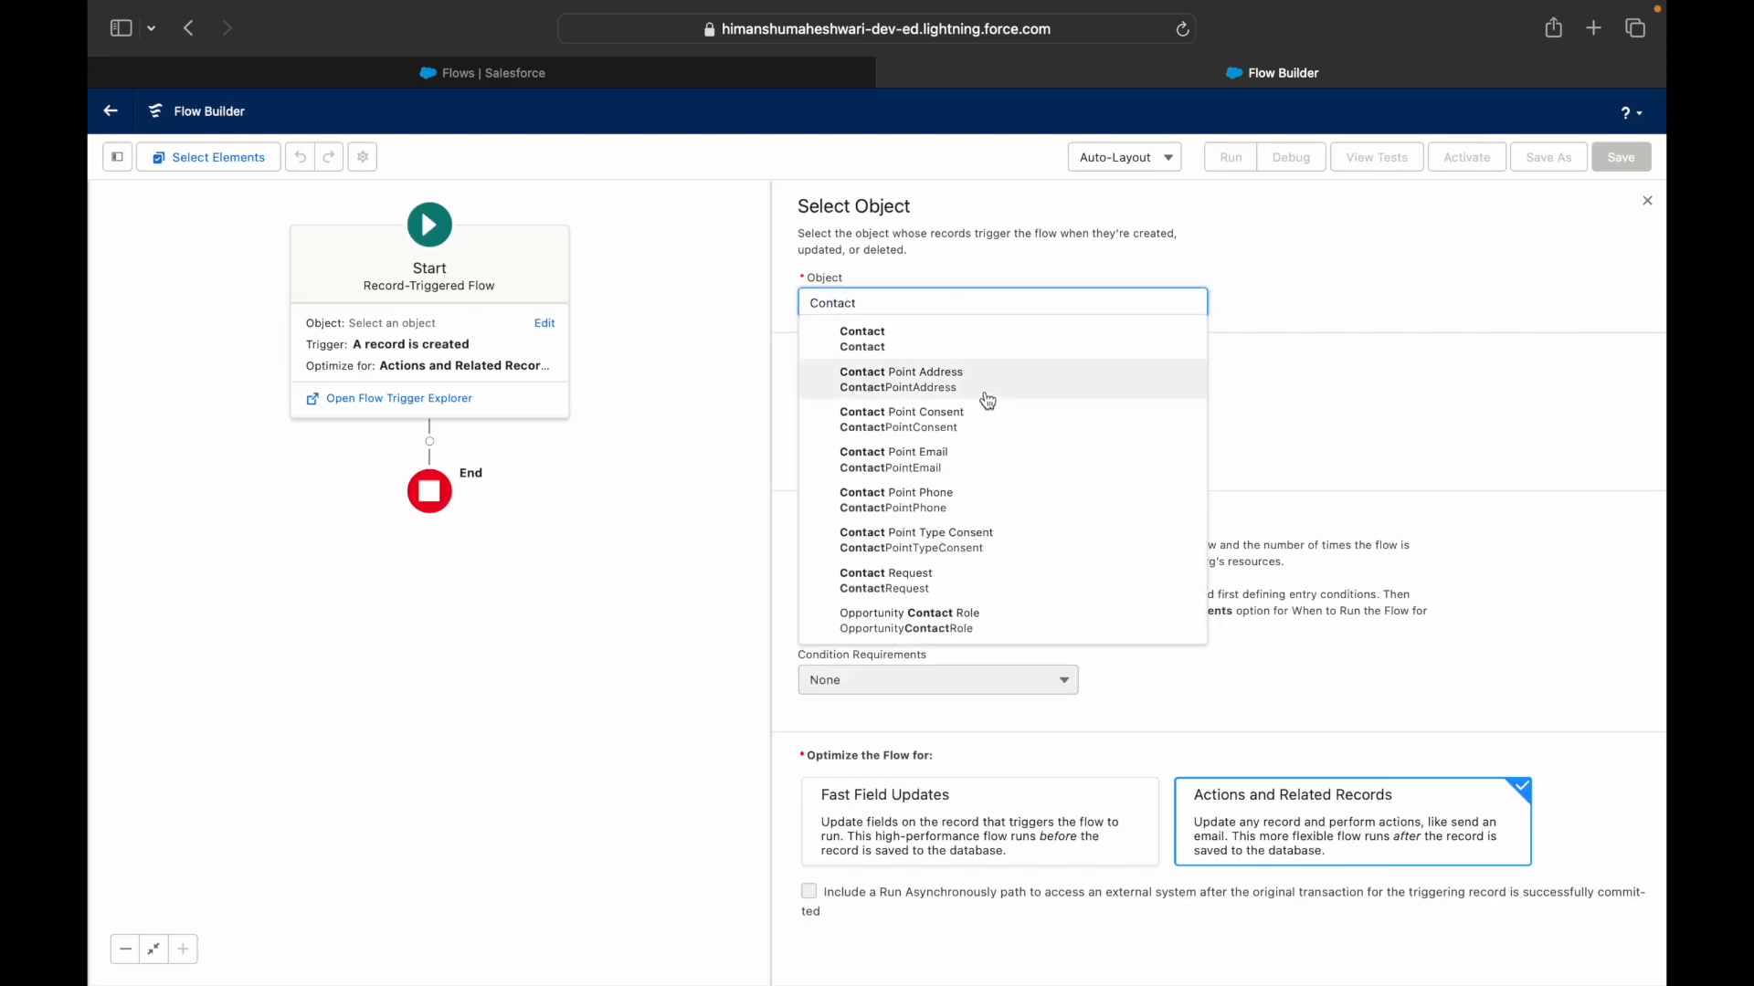
click(966, 335)
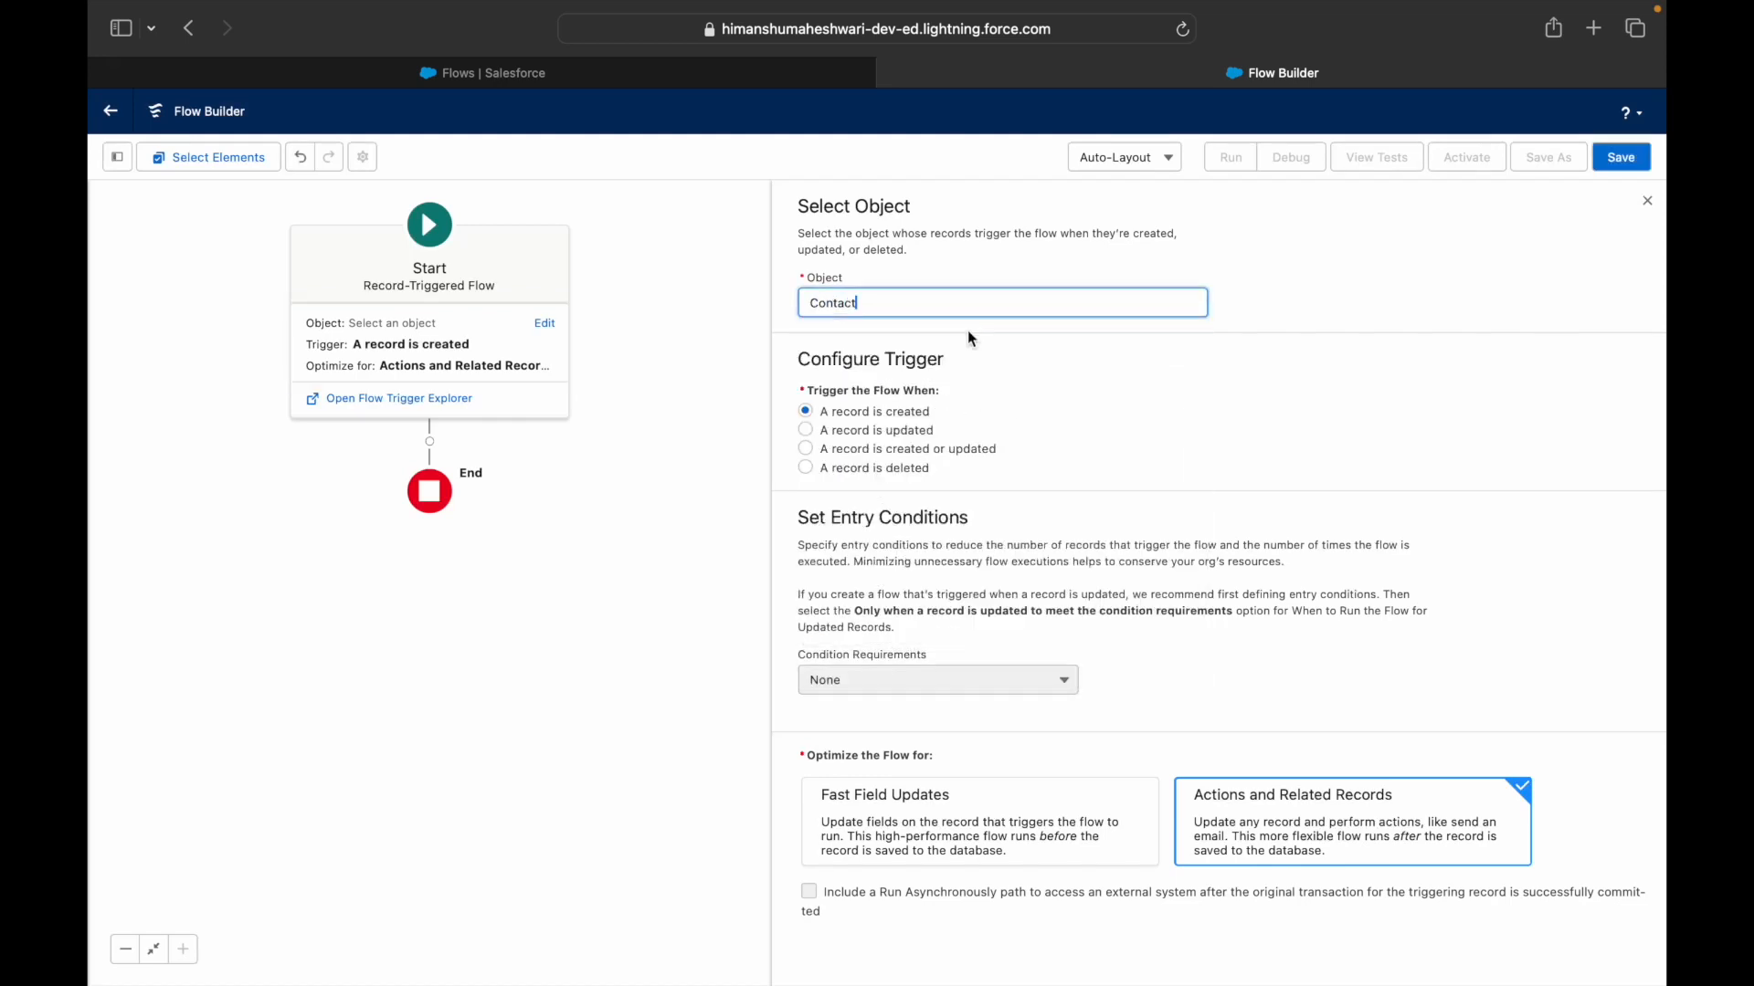
click(890, 431)
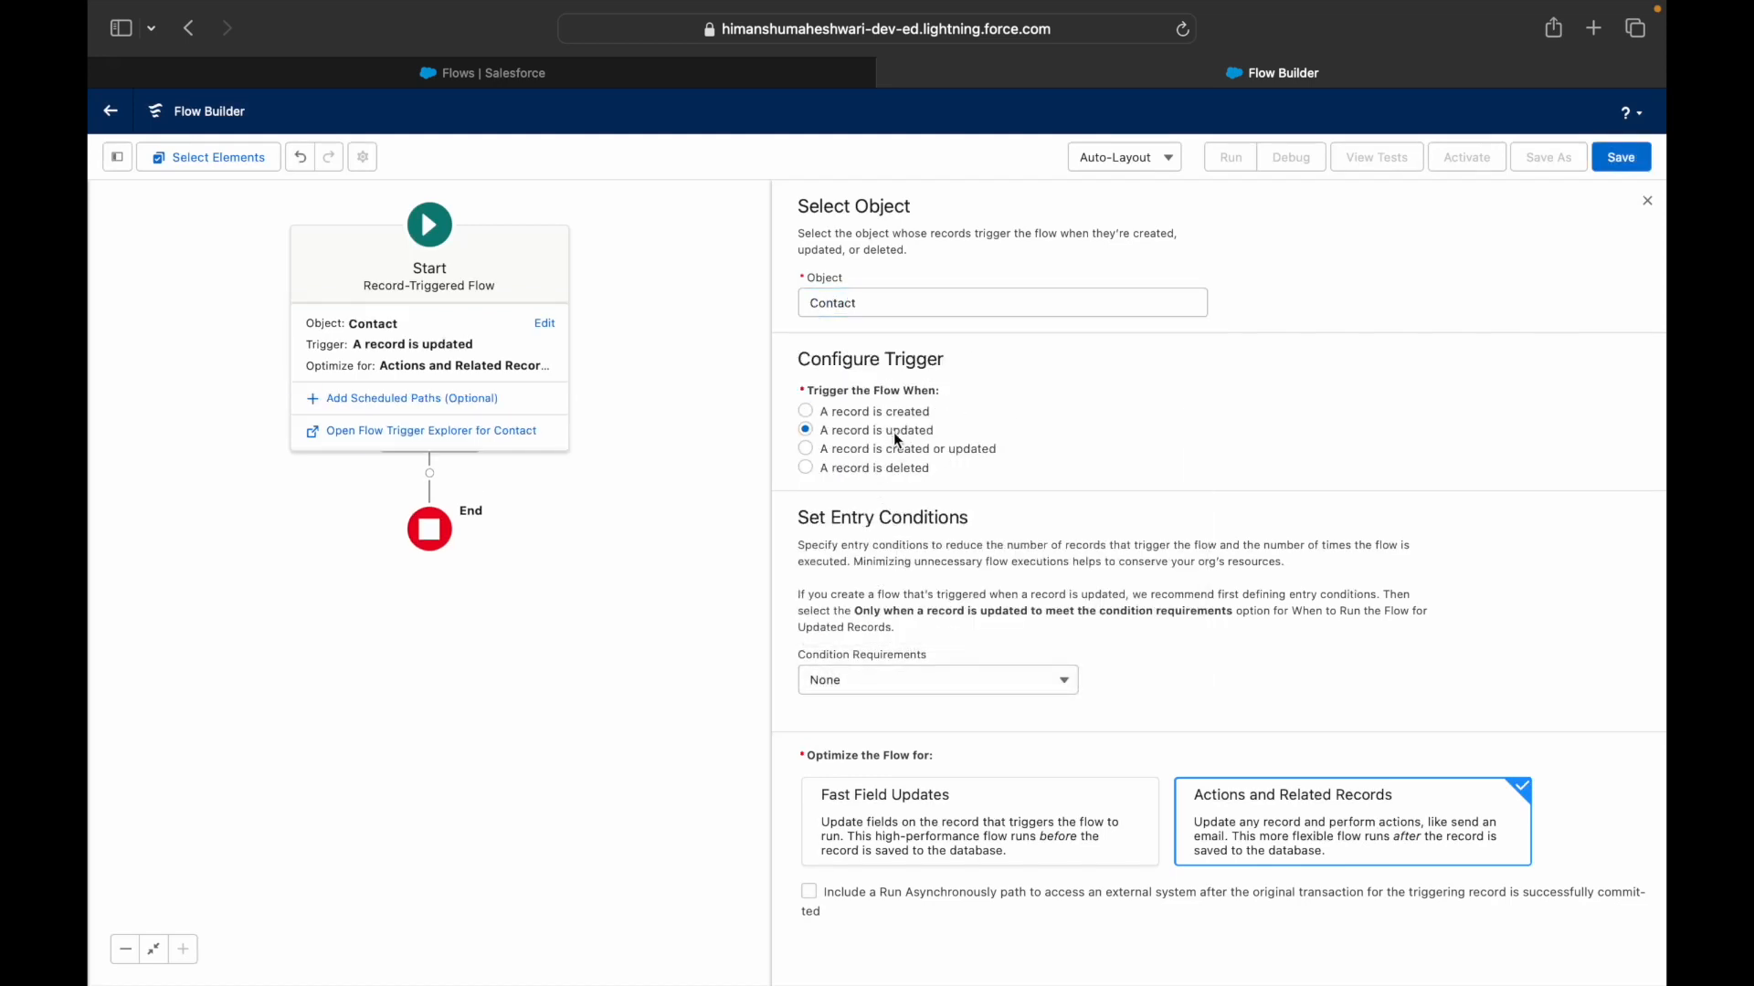
click(913, 680)
click(903, 750)
- Add the entry condition MailingAddress Is Changed equals True
click(911, 754)
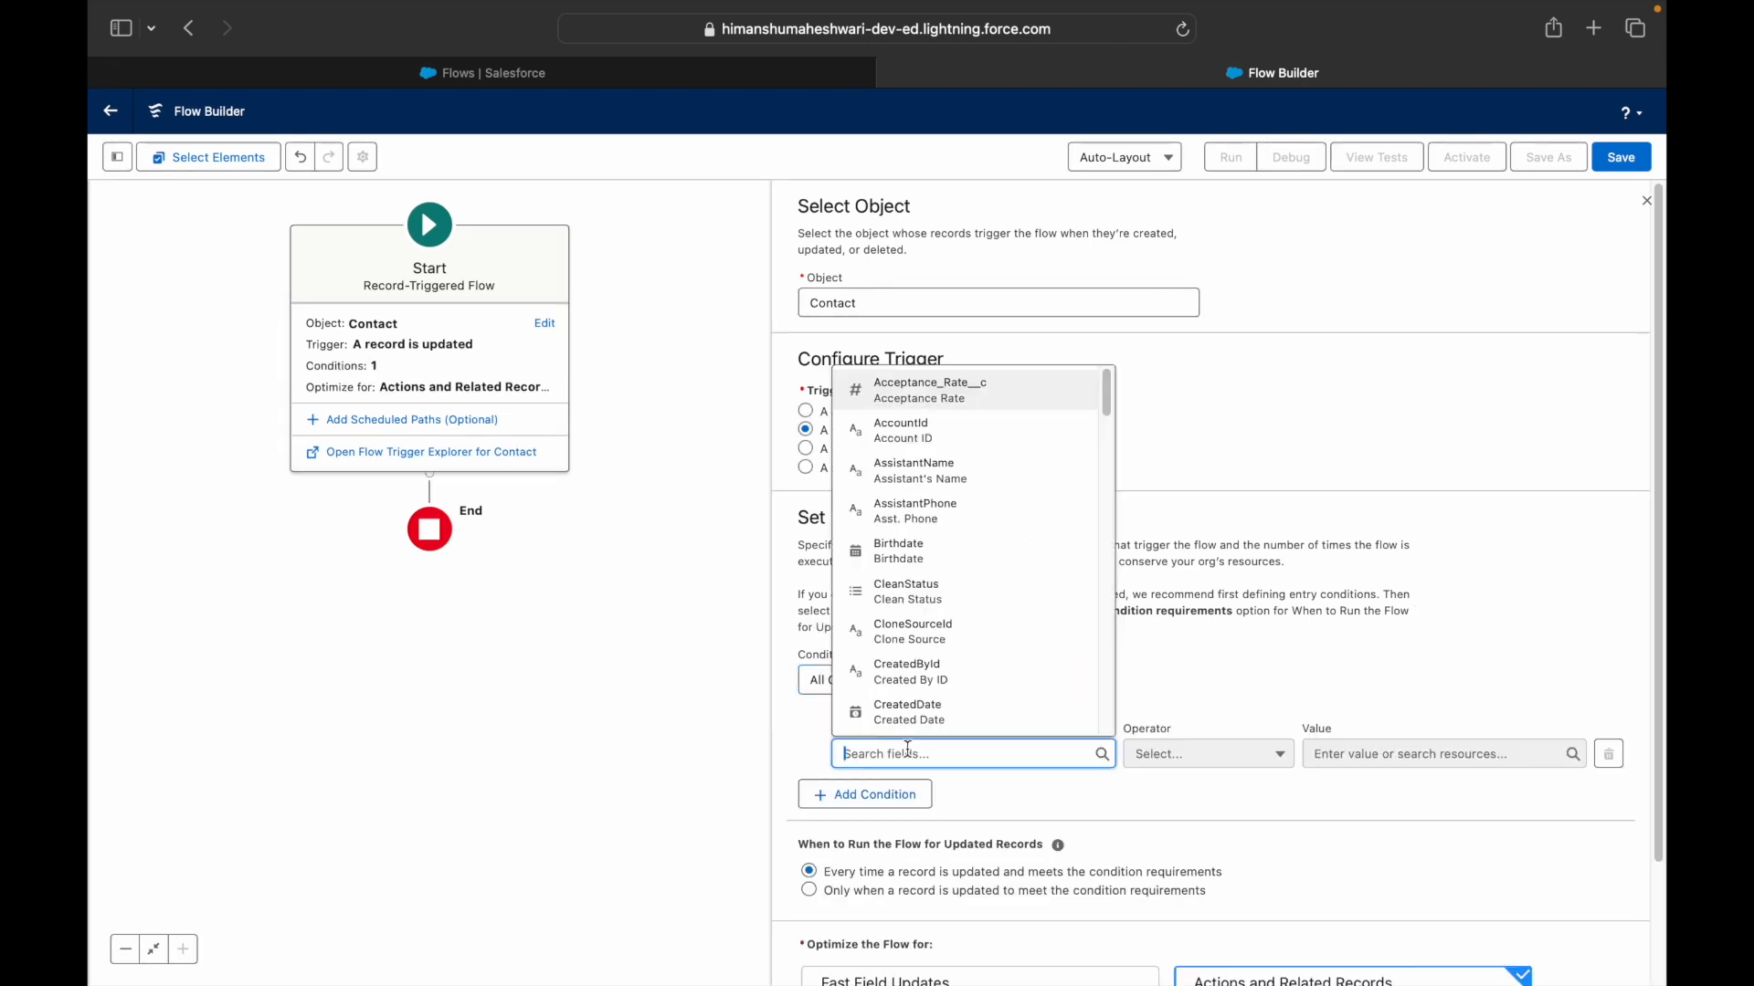
text(Mailing)
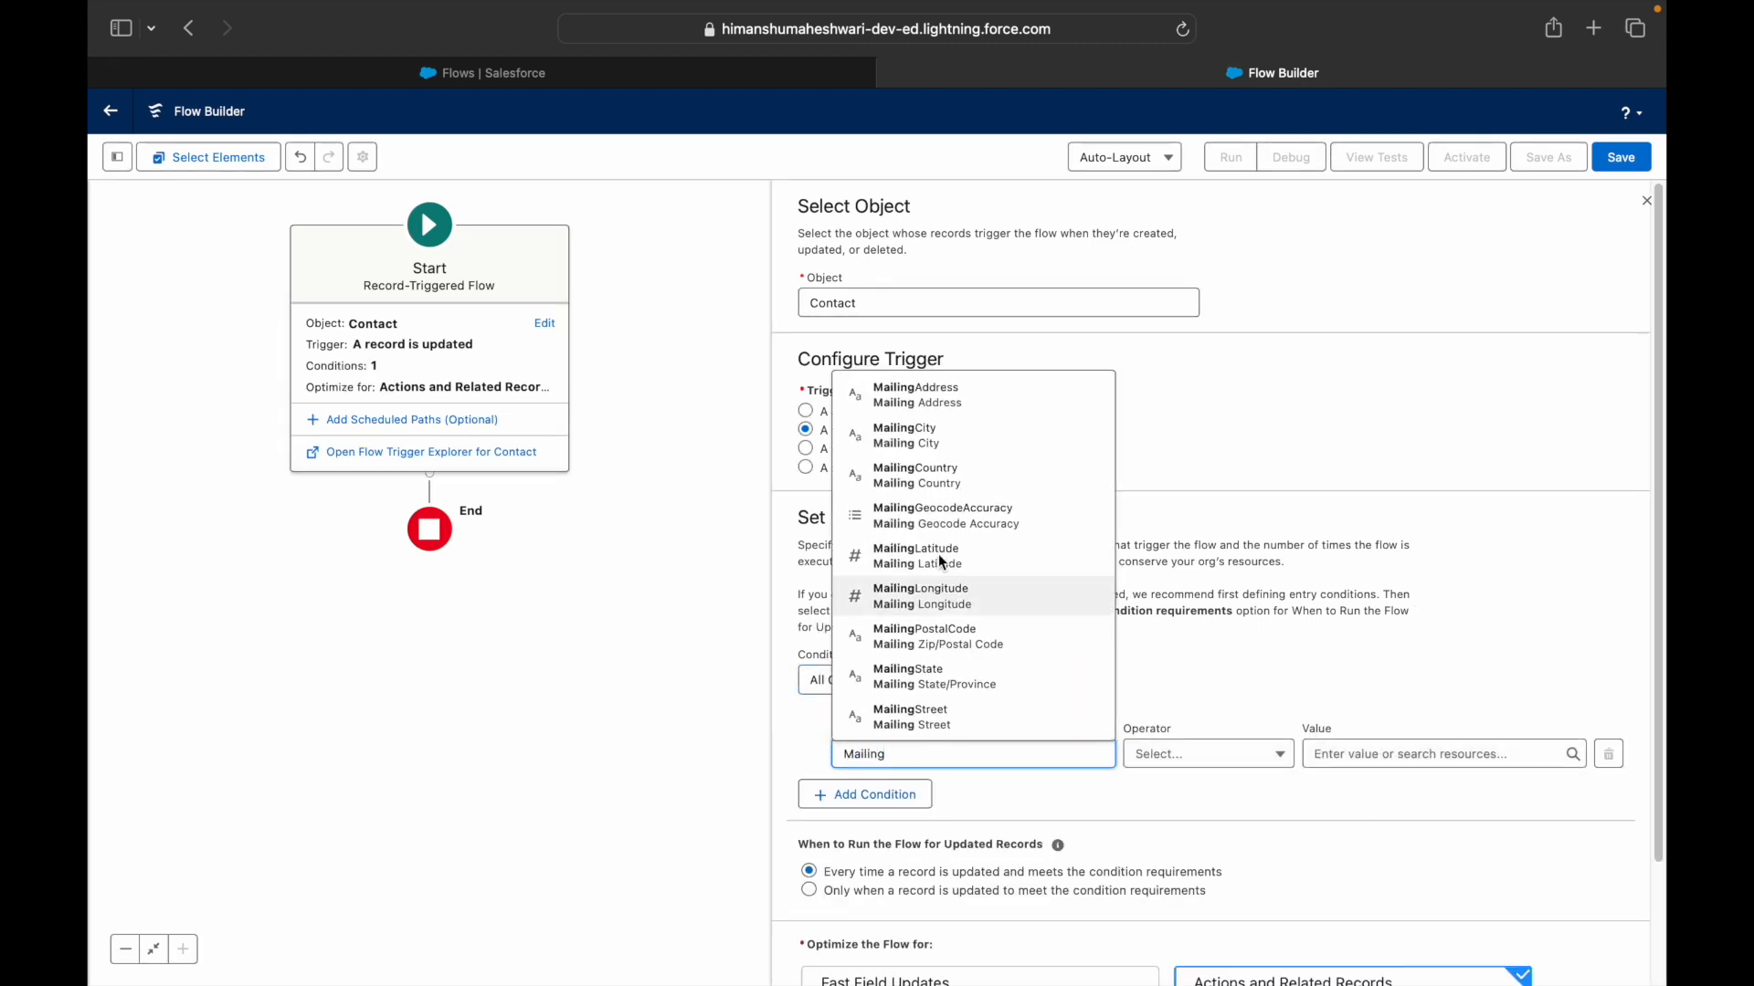
click(935, 402)
click(1205, 755)
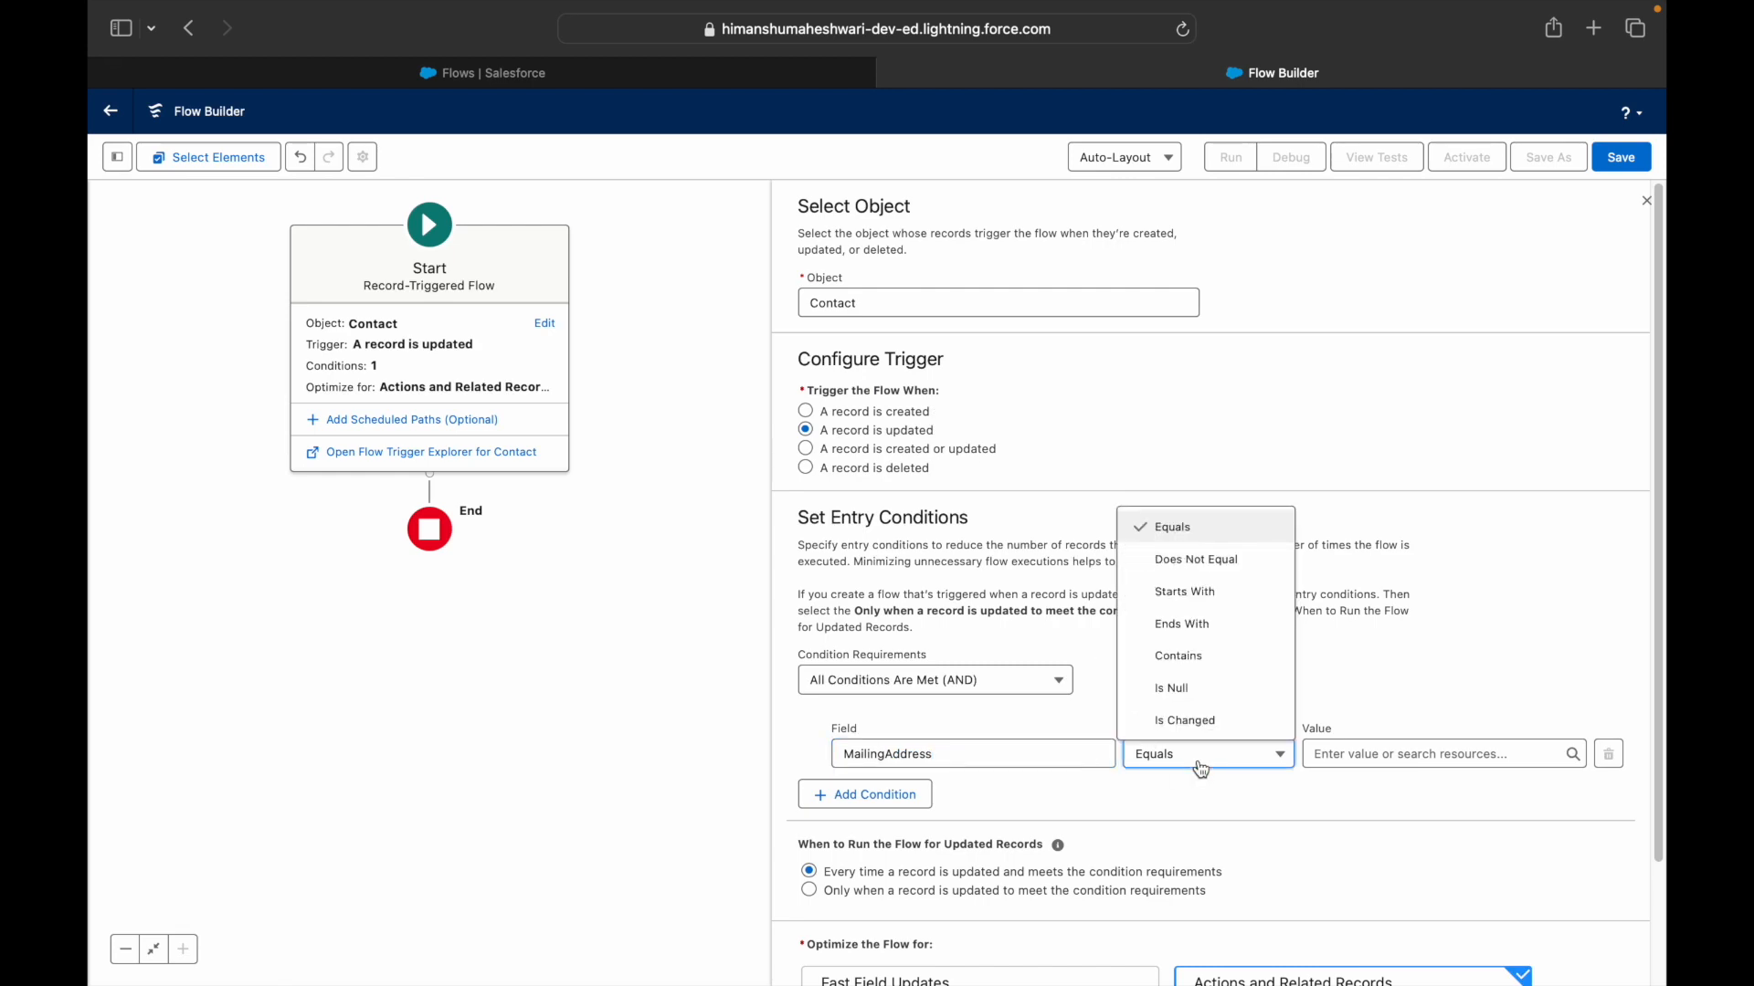
click(1178, 718)
click(1358, 754)
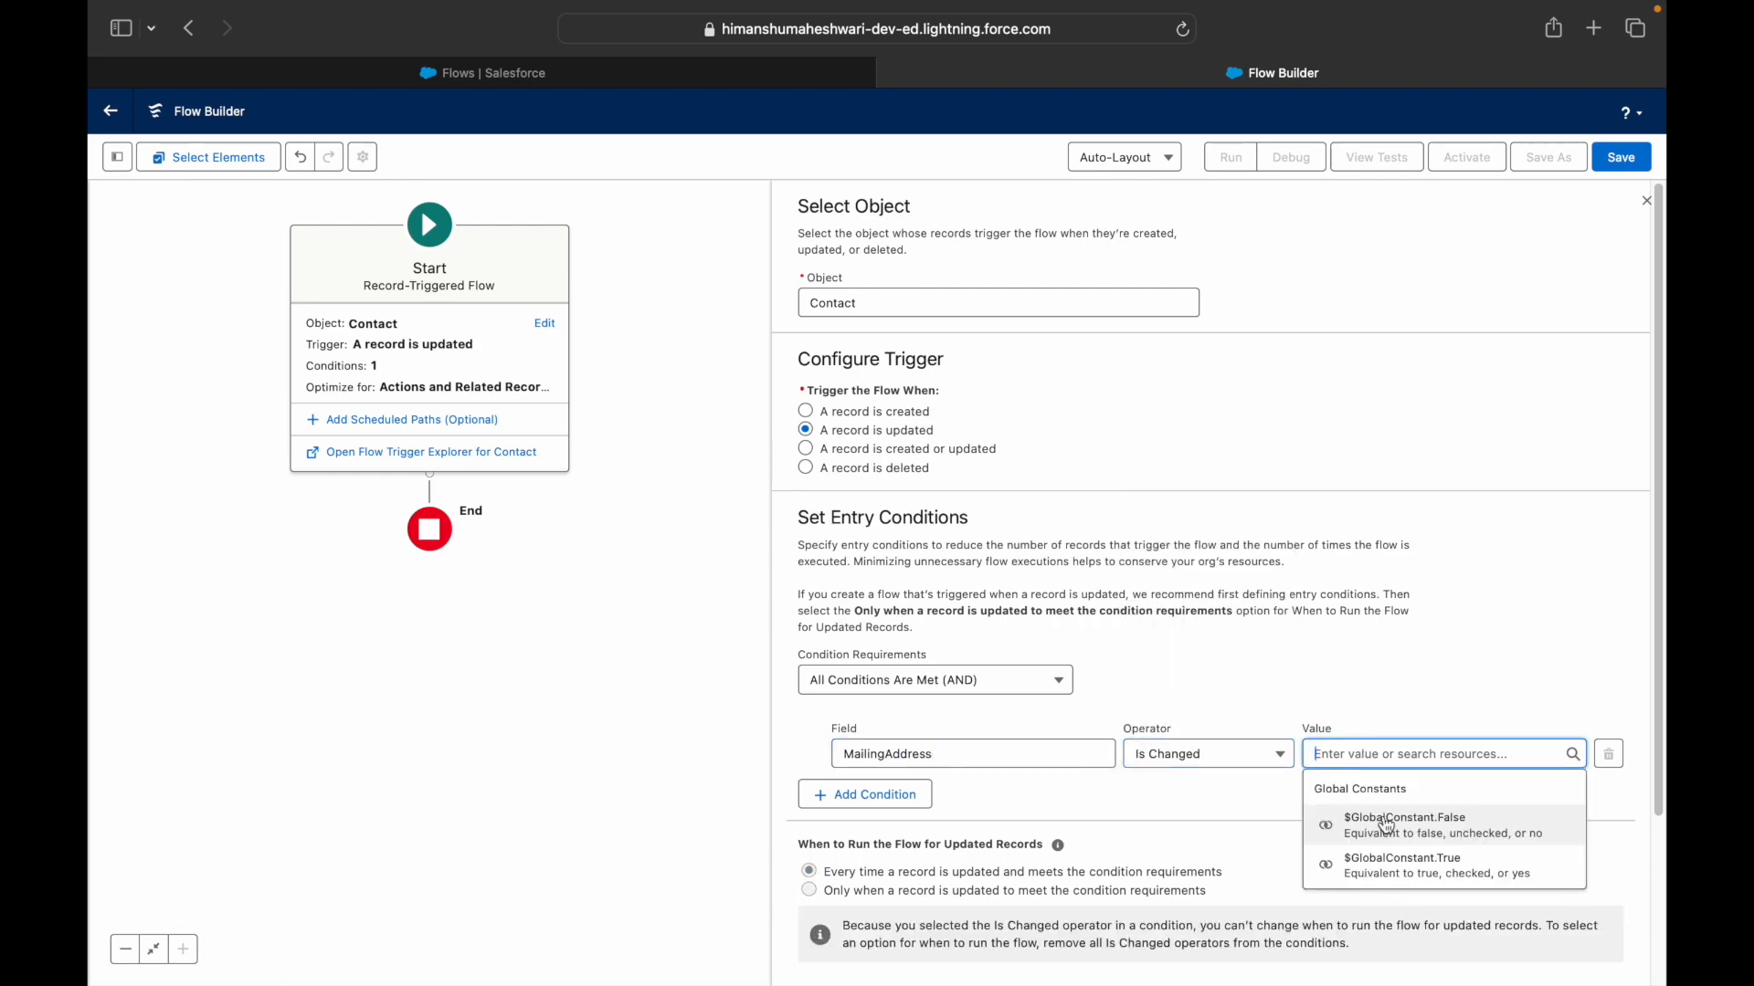
click(1393, 858)
scroll(1318, 692, down, 3)
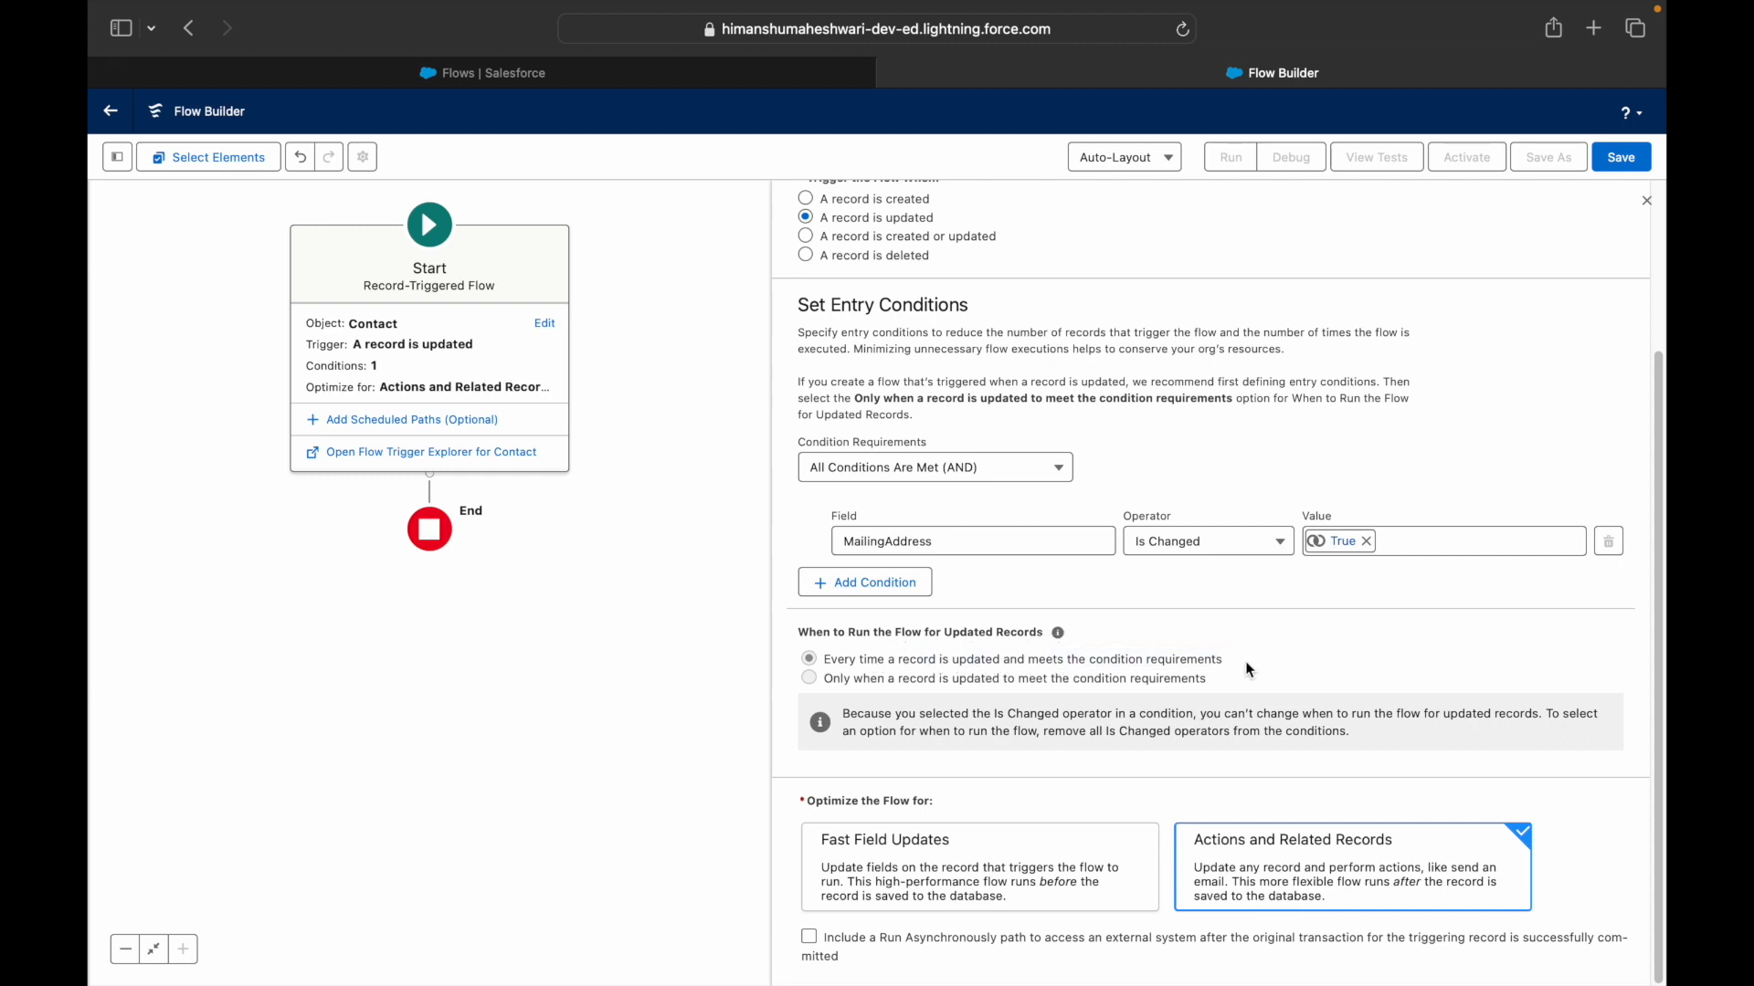
- Review the notes on the Is Changed operator and the only-when-updated run option
drag(844, 716, 1043, 707)
drag(1248, 714, 1536, 713)
click(807, 679)
drag(874, 678, 1130, 681)
click(1213, 679)
scroll(996, 756, up, 2)
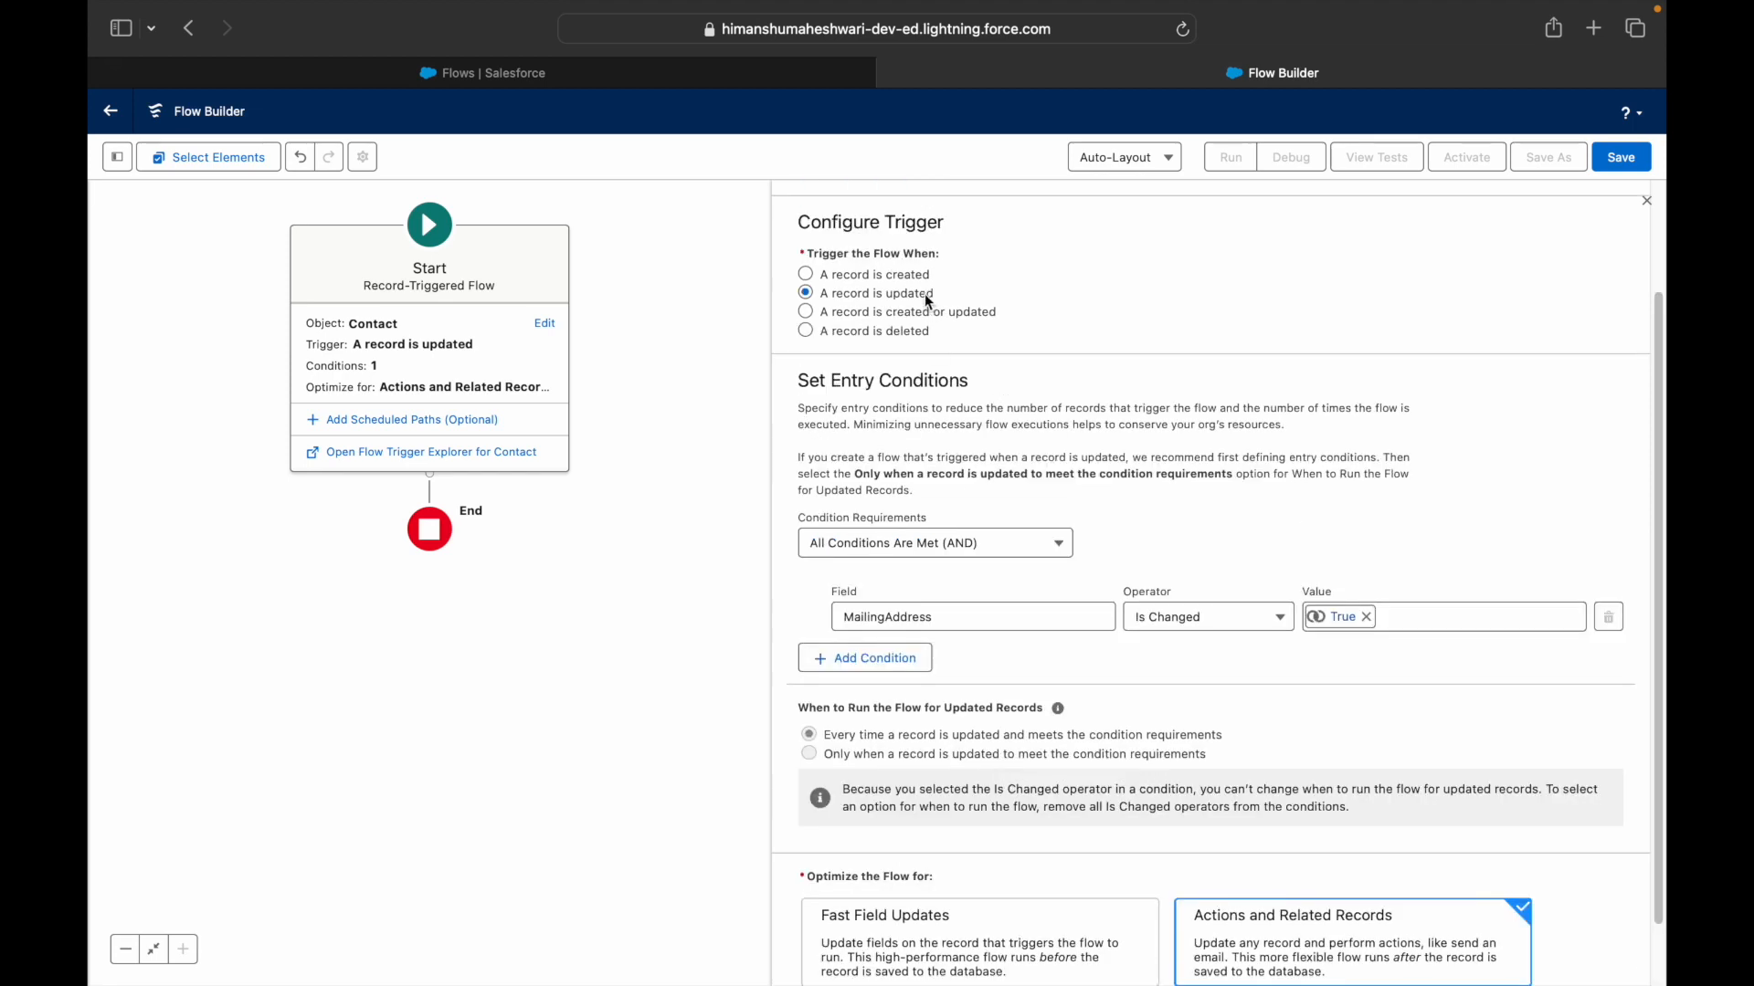
scroll(983, 561, down, 2)
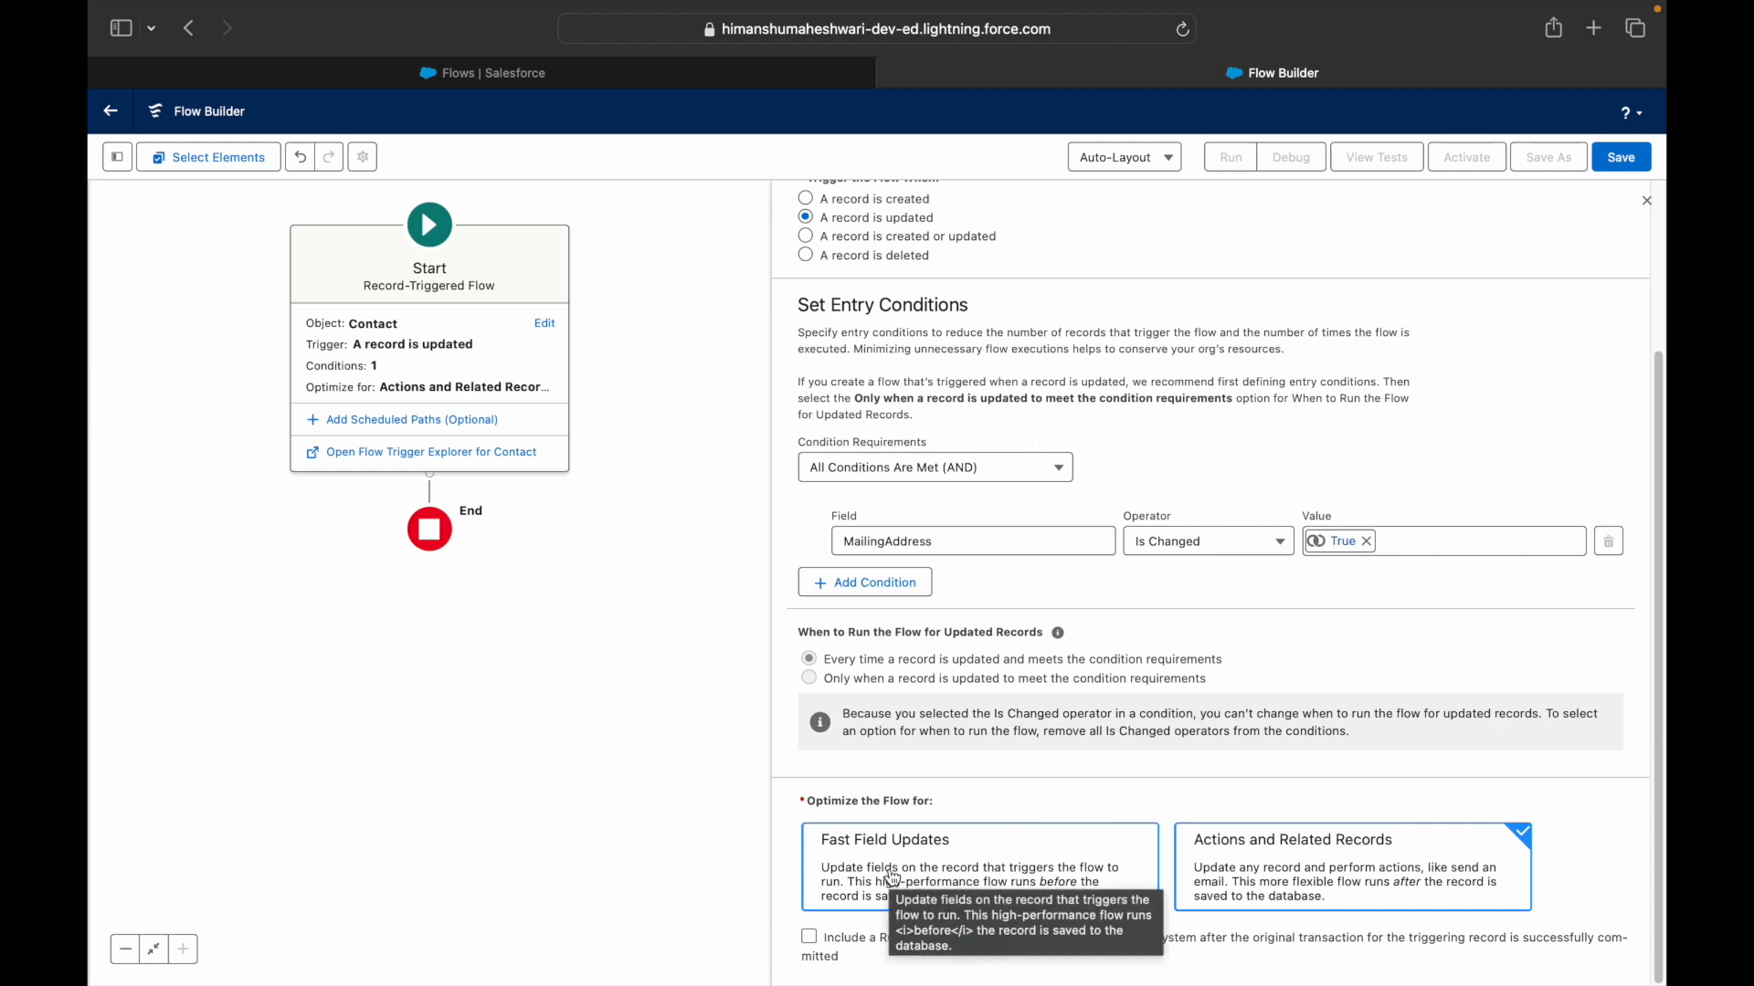
click(961, 875)
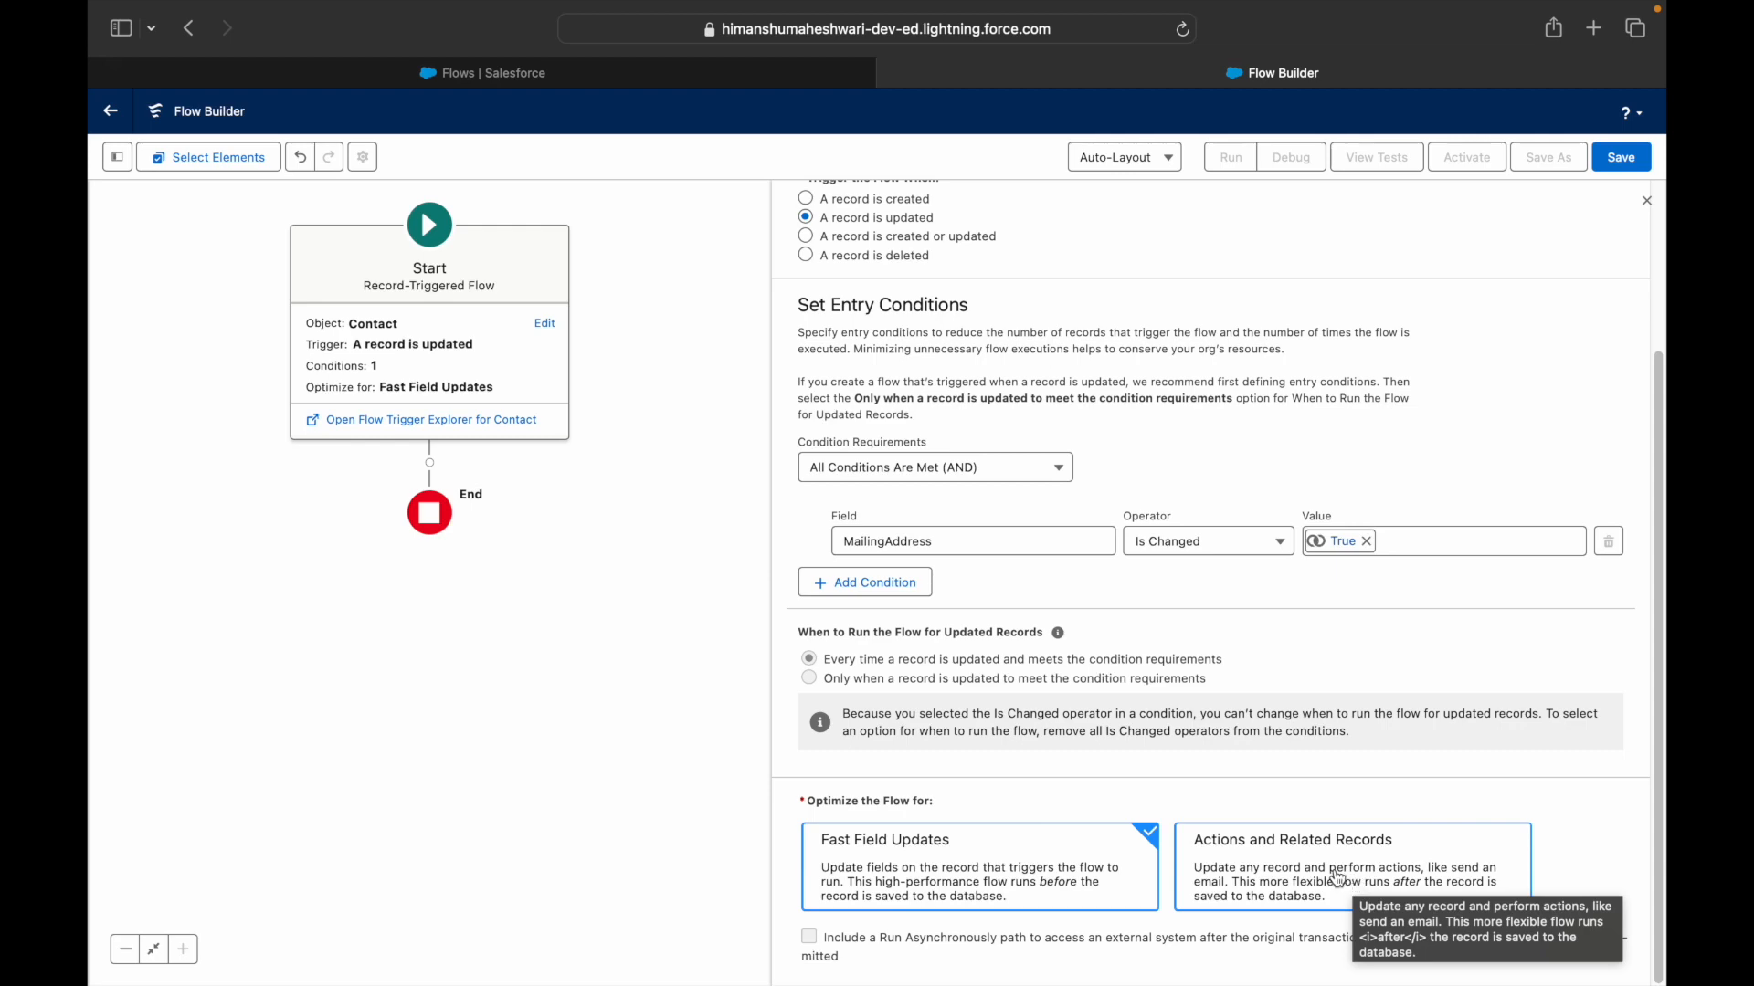
click(1338, 879)
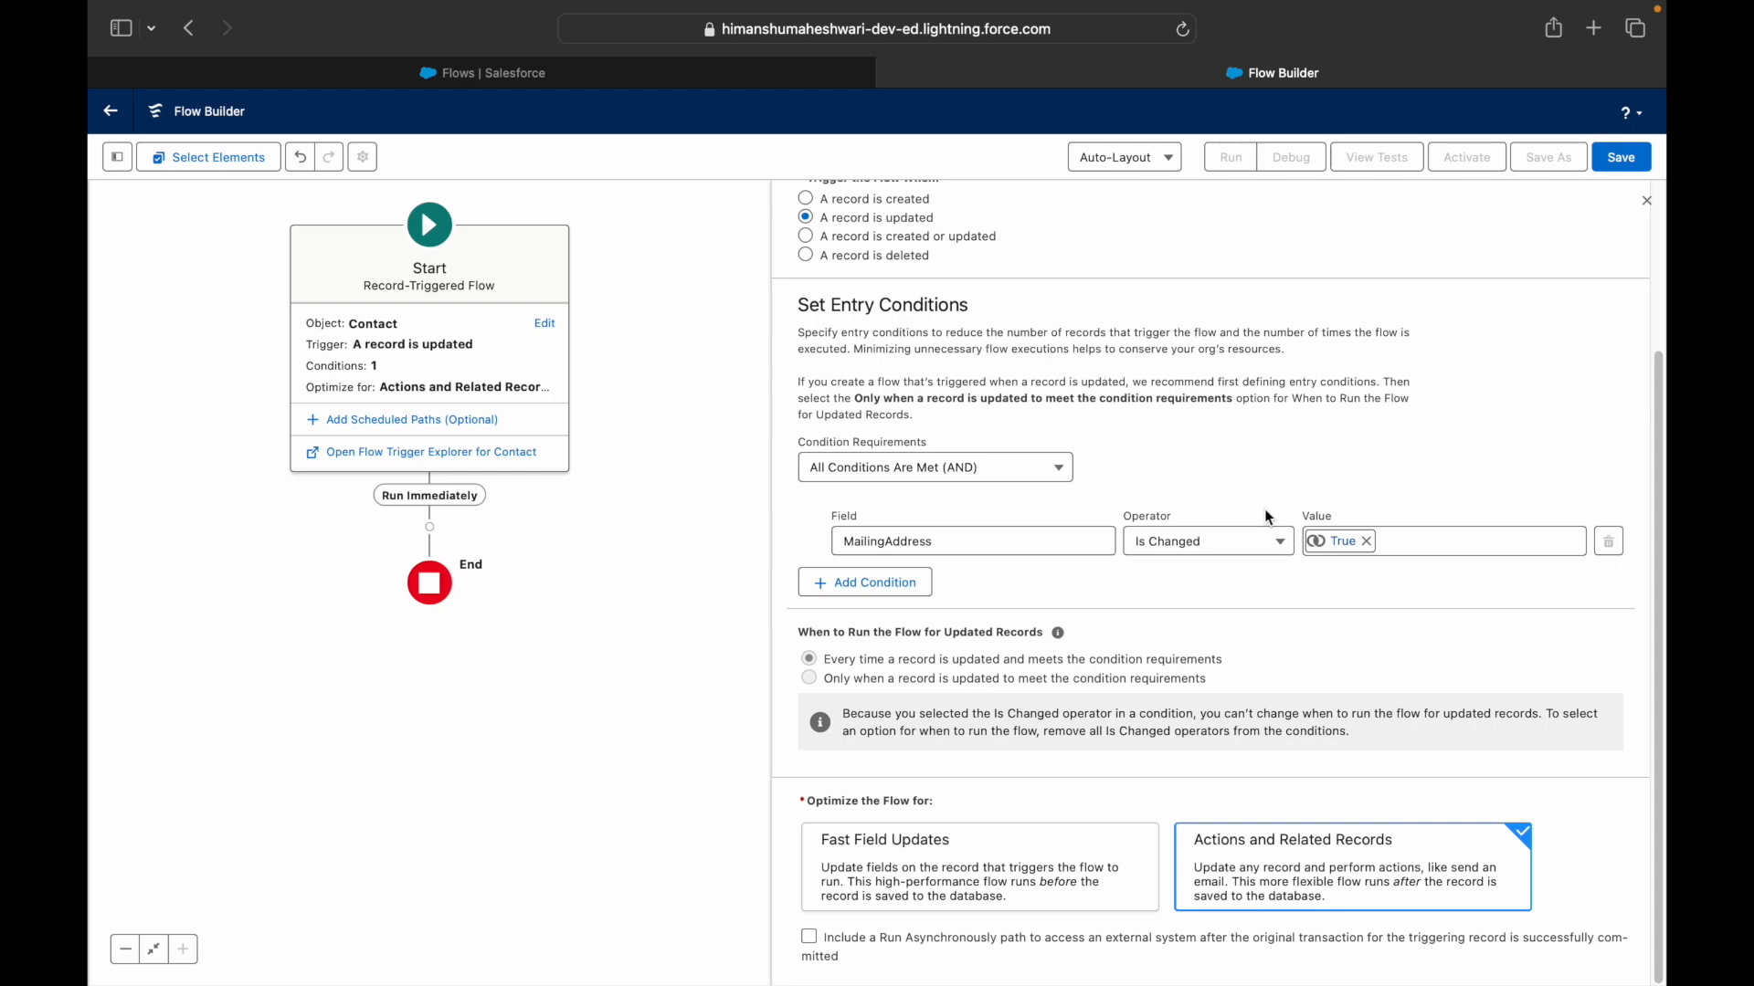
- Save the flow labelled 'RT Flows #1 - Update Parent Account Address' with its auto-filled API name
click(1621, 157)
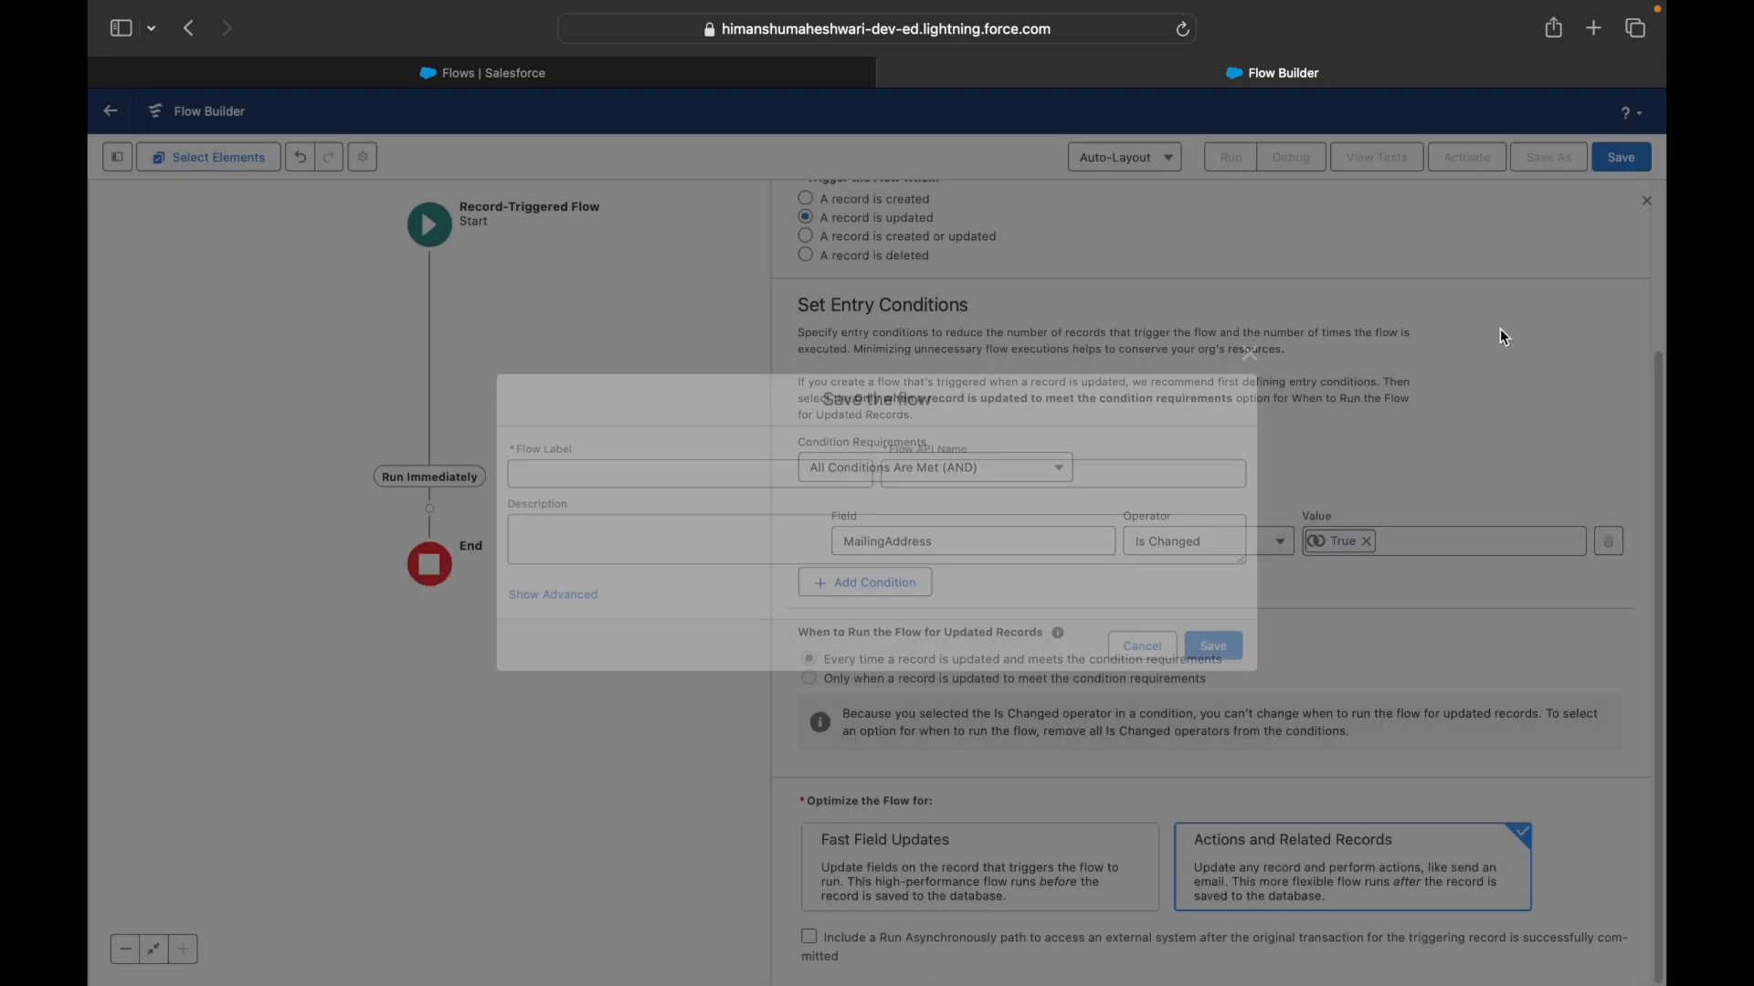
click(826, 483)
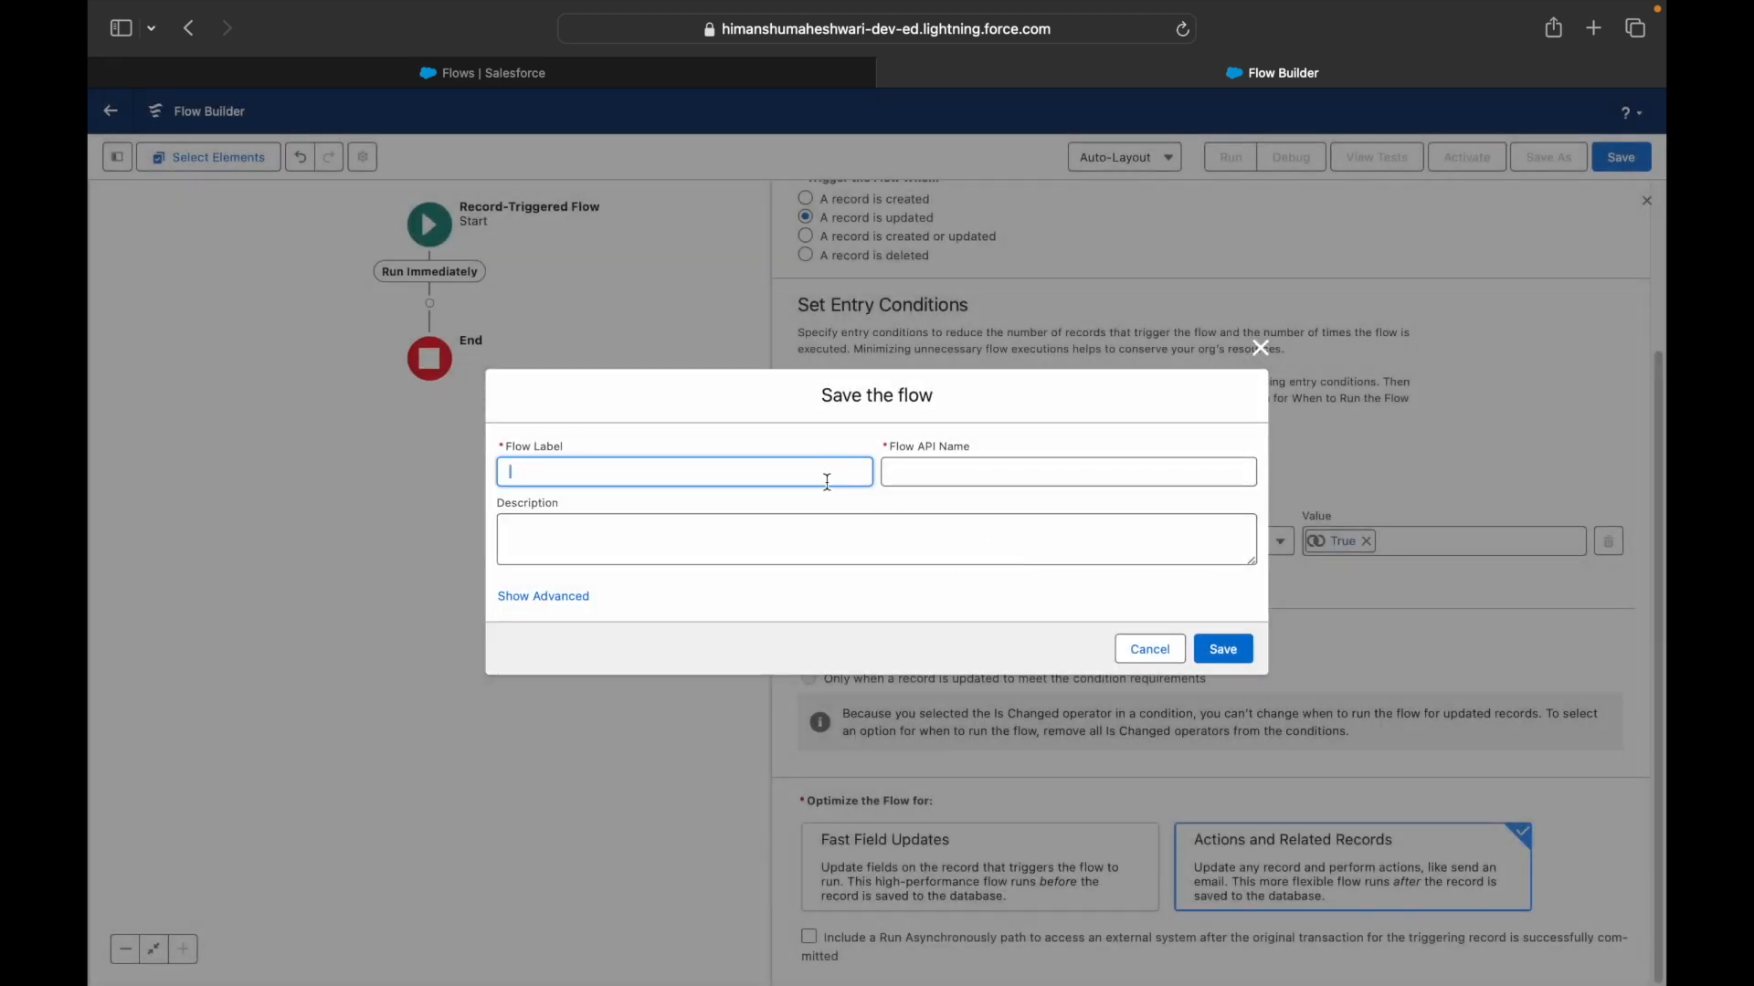
text(RT Flows #1 - Update parent Account Address)
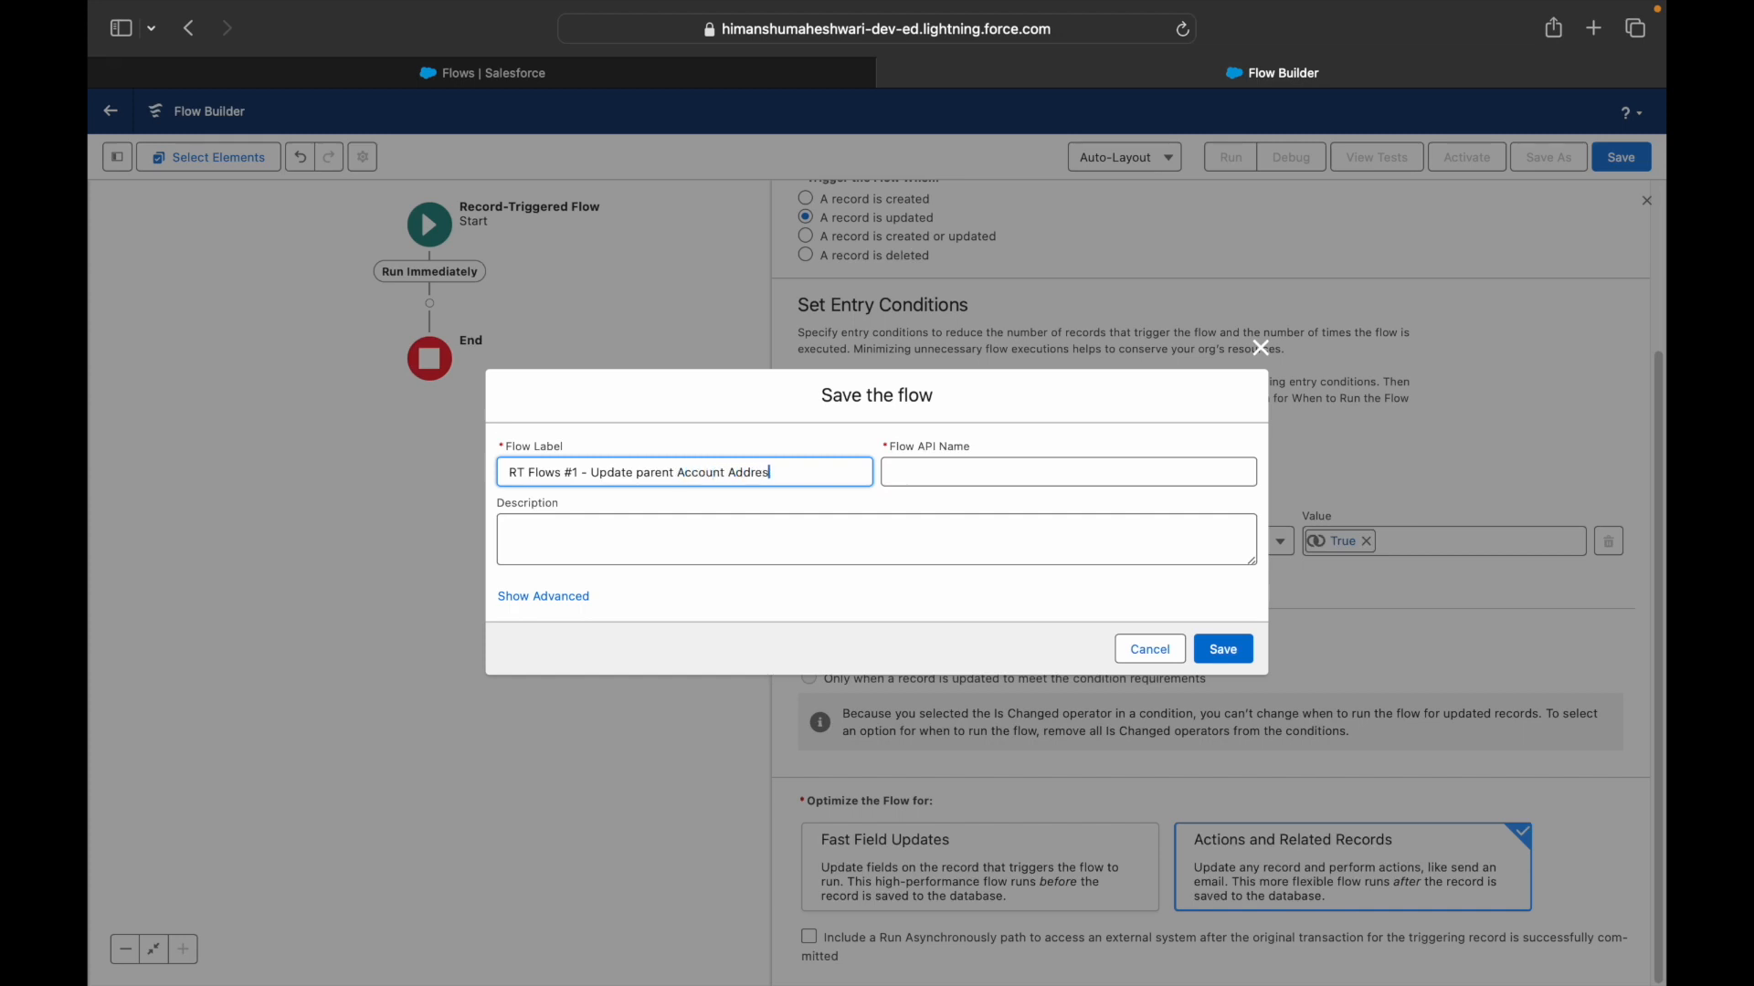
click(644, 472)
key(BackSpace)
text(P)
click(705, 540)
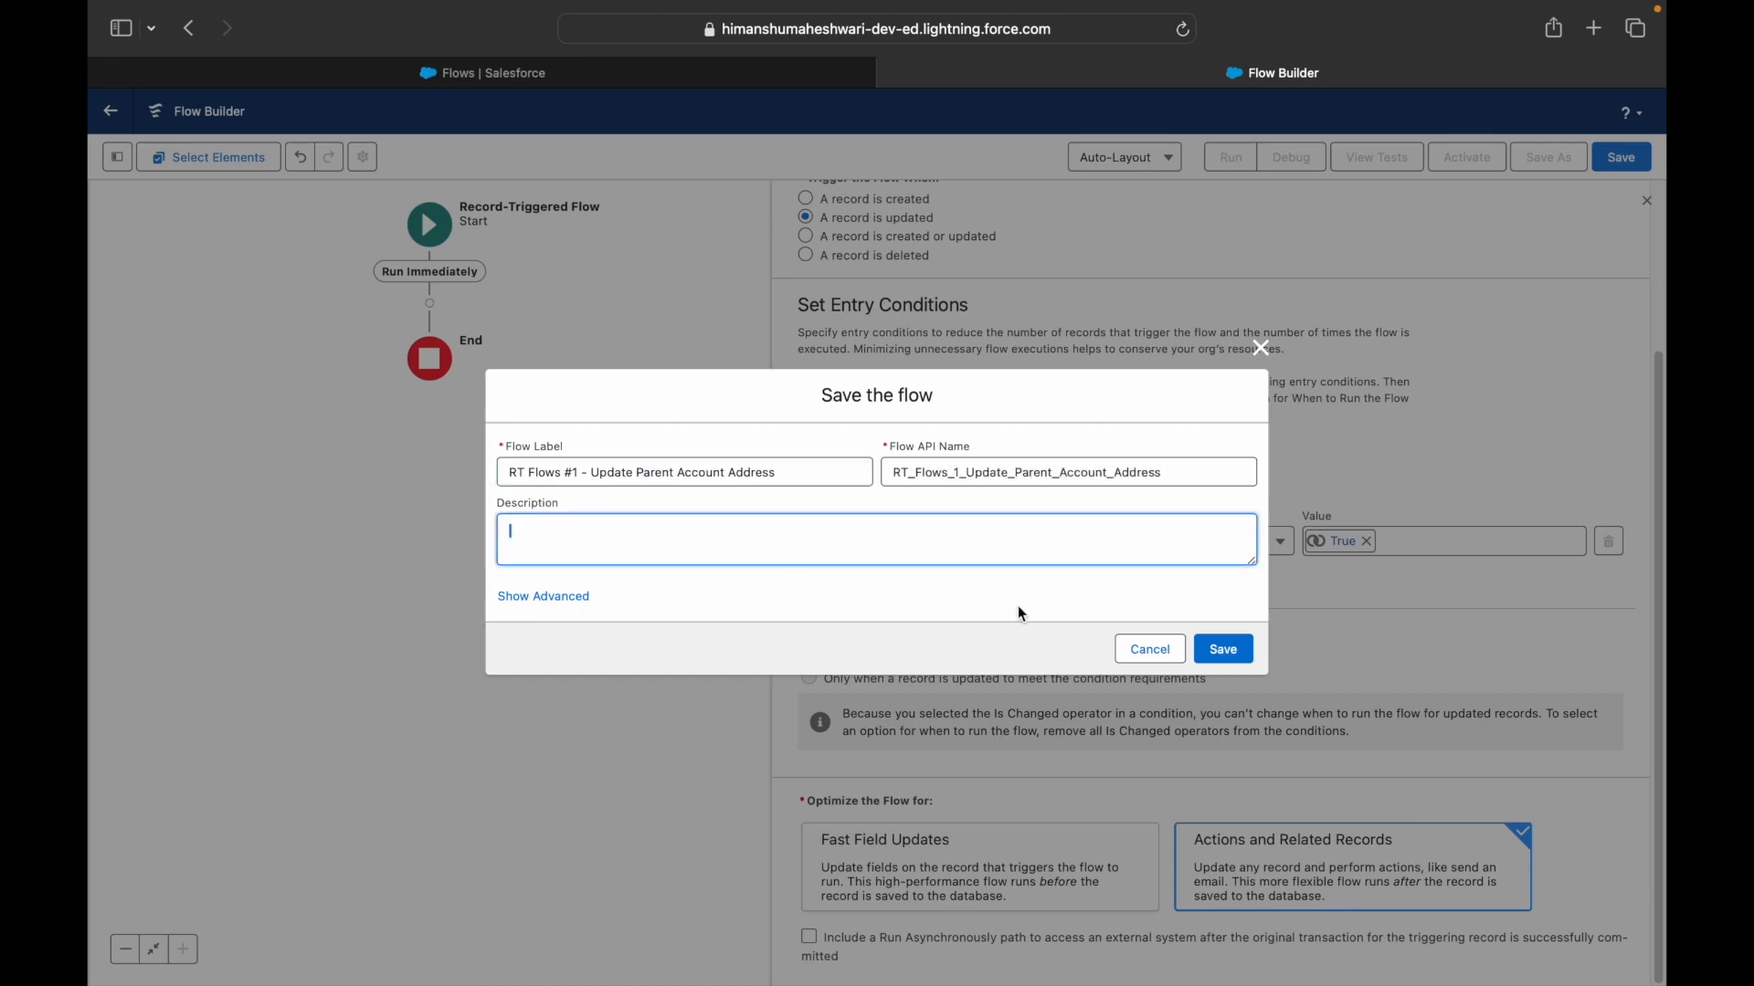
click(1224, 650)
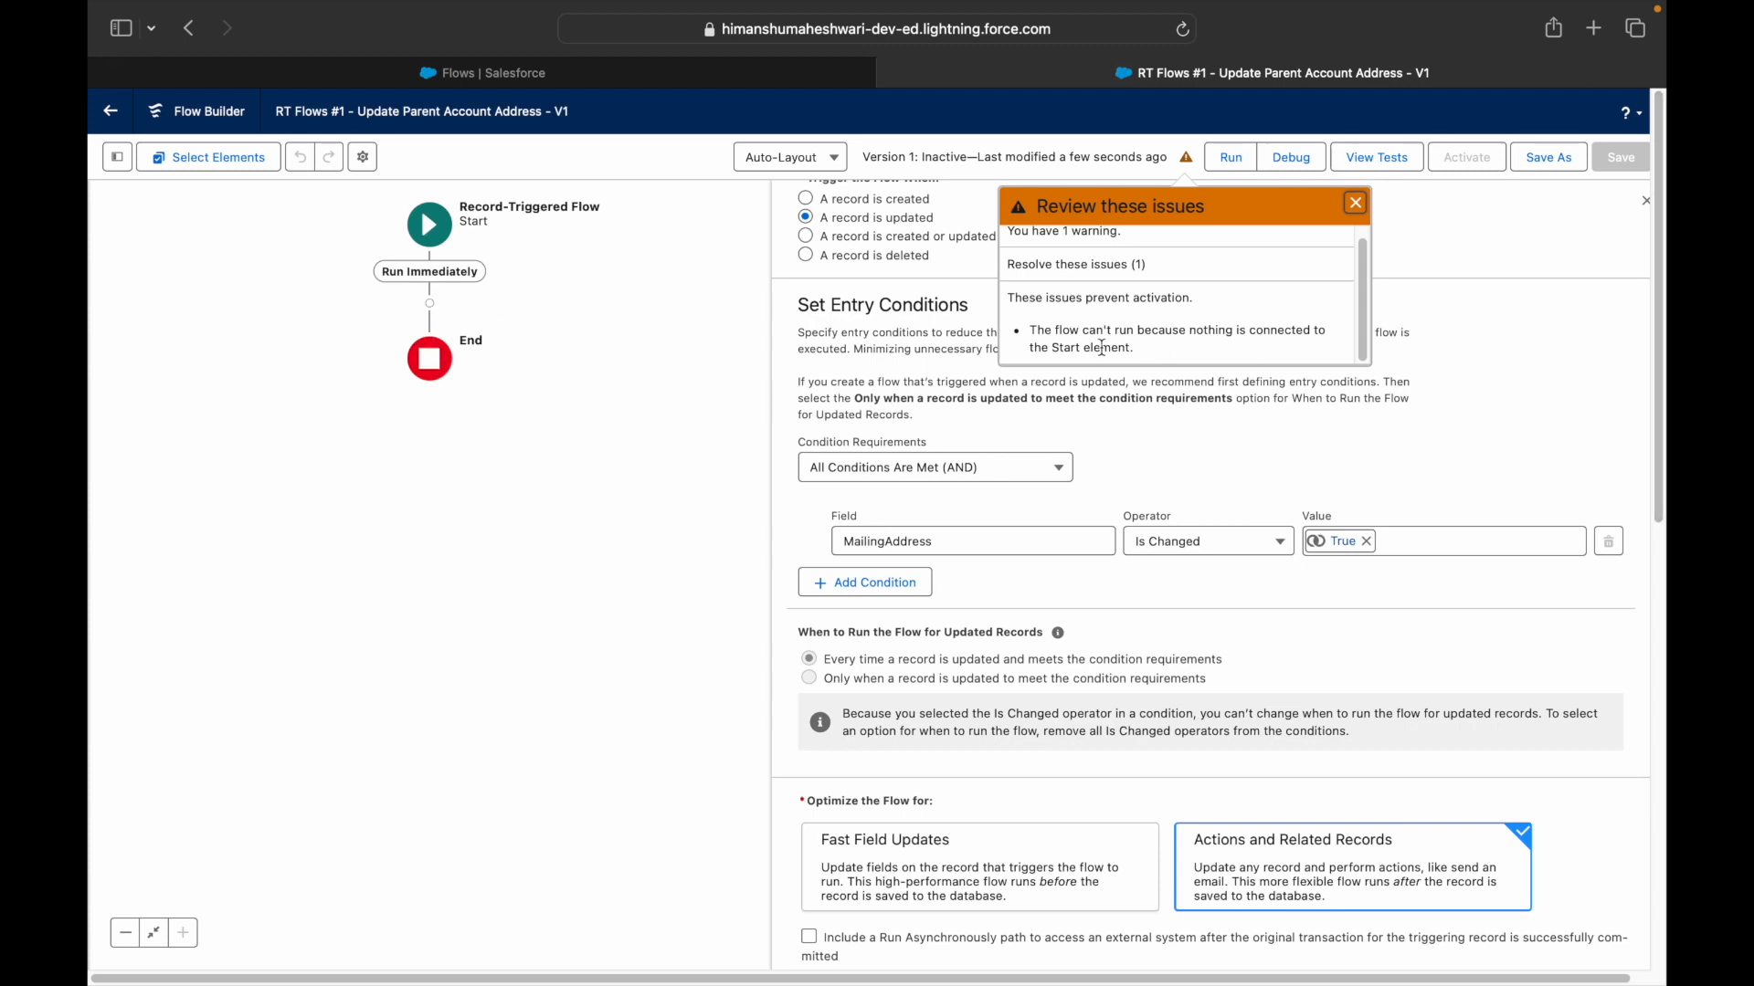
- Dismiss the activation issues, close the trigger panel and centre the flow diagram
drag(1081, 330, 1153, 349)
click(1251, 327)
click(514, 395)
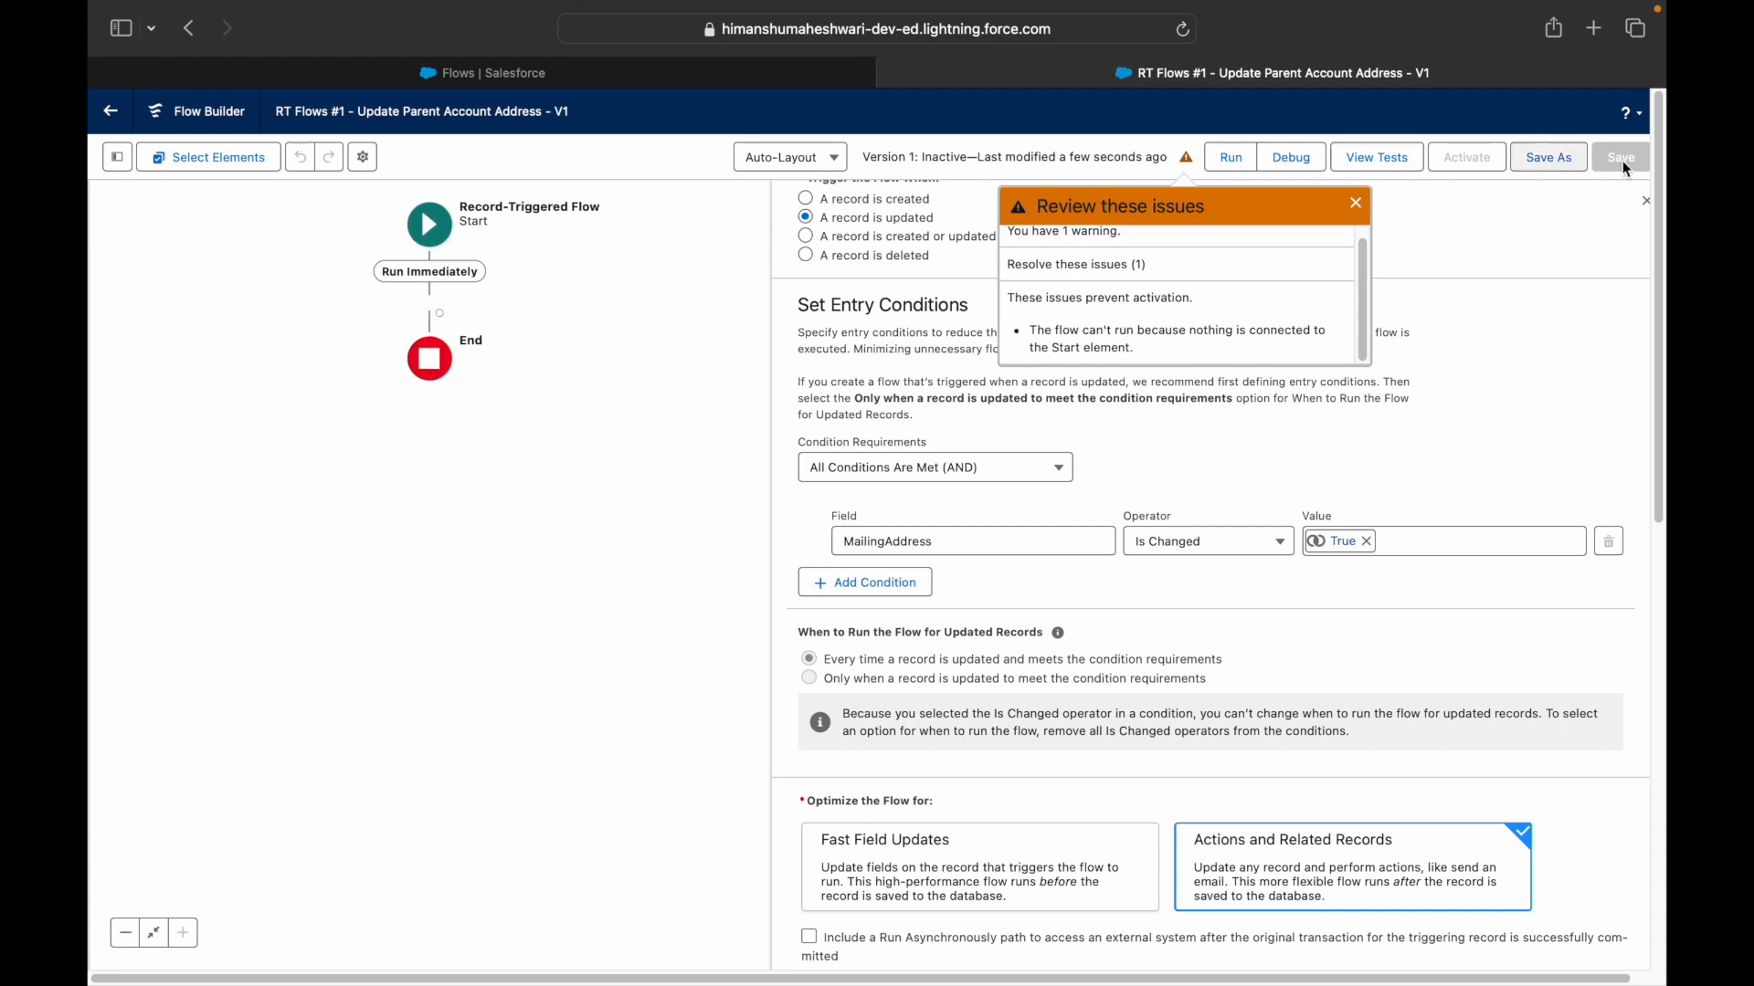
click(1356, 203)
click(1646, 209)
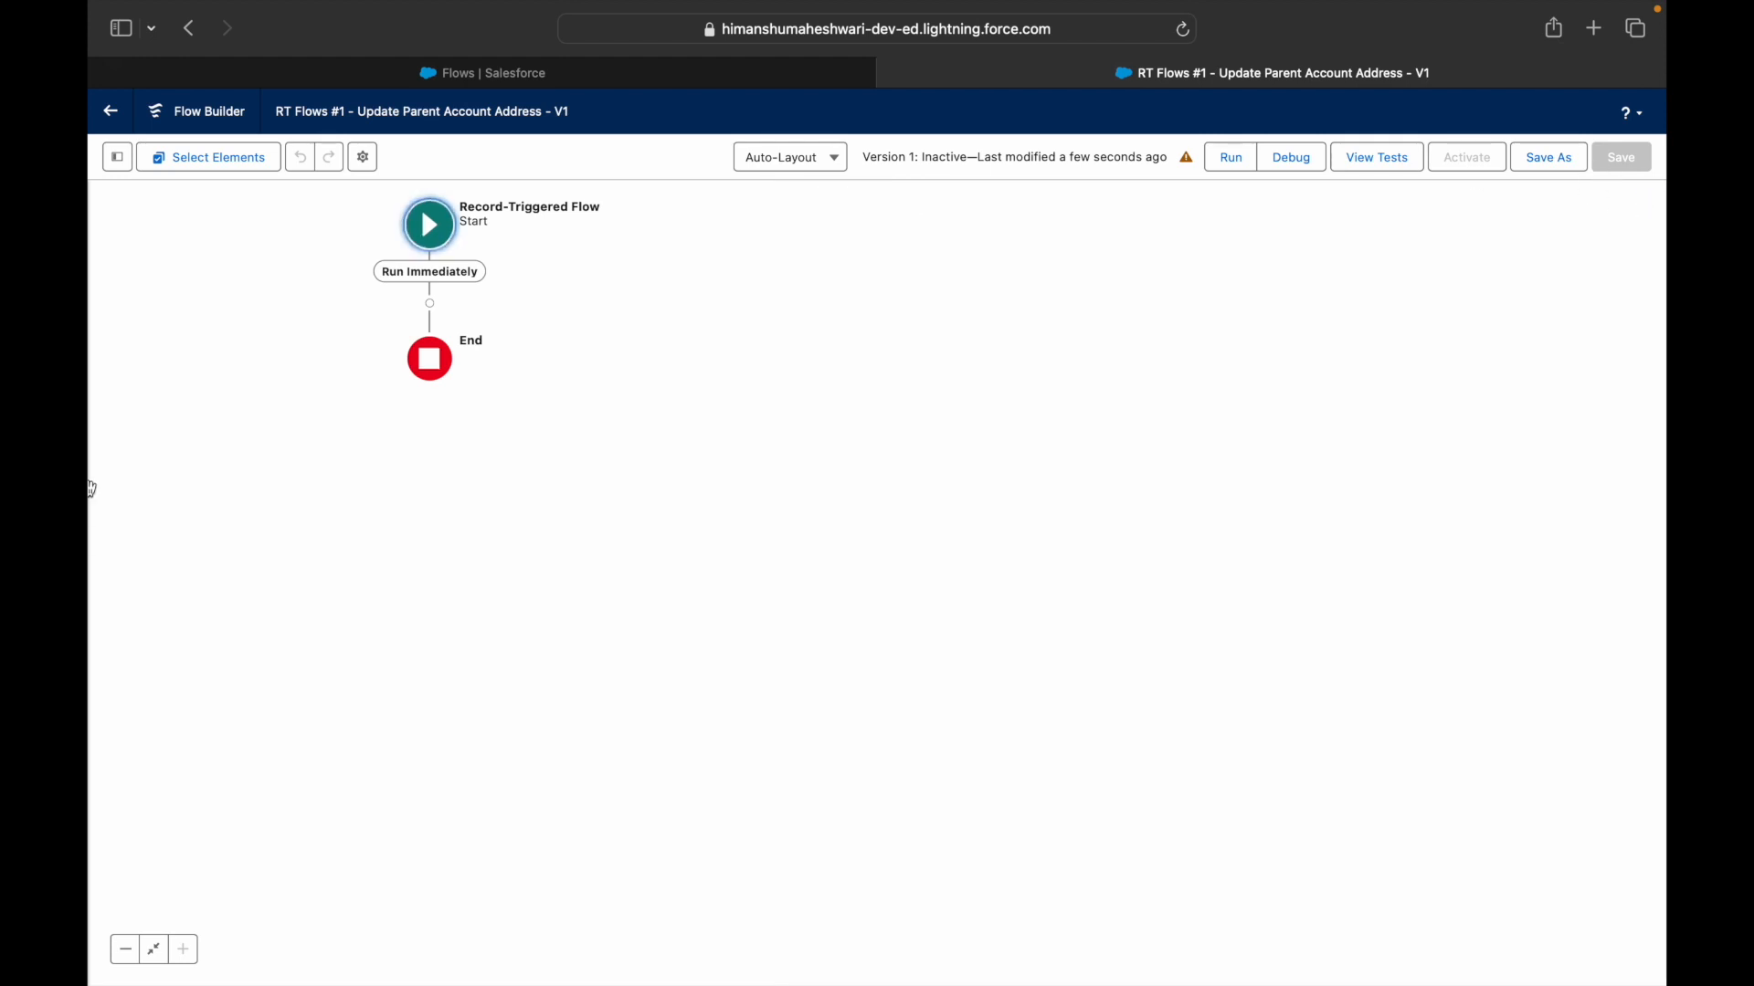
drag(806, 427, 1165, 608)
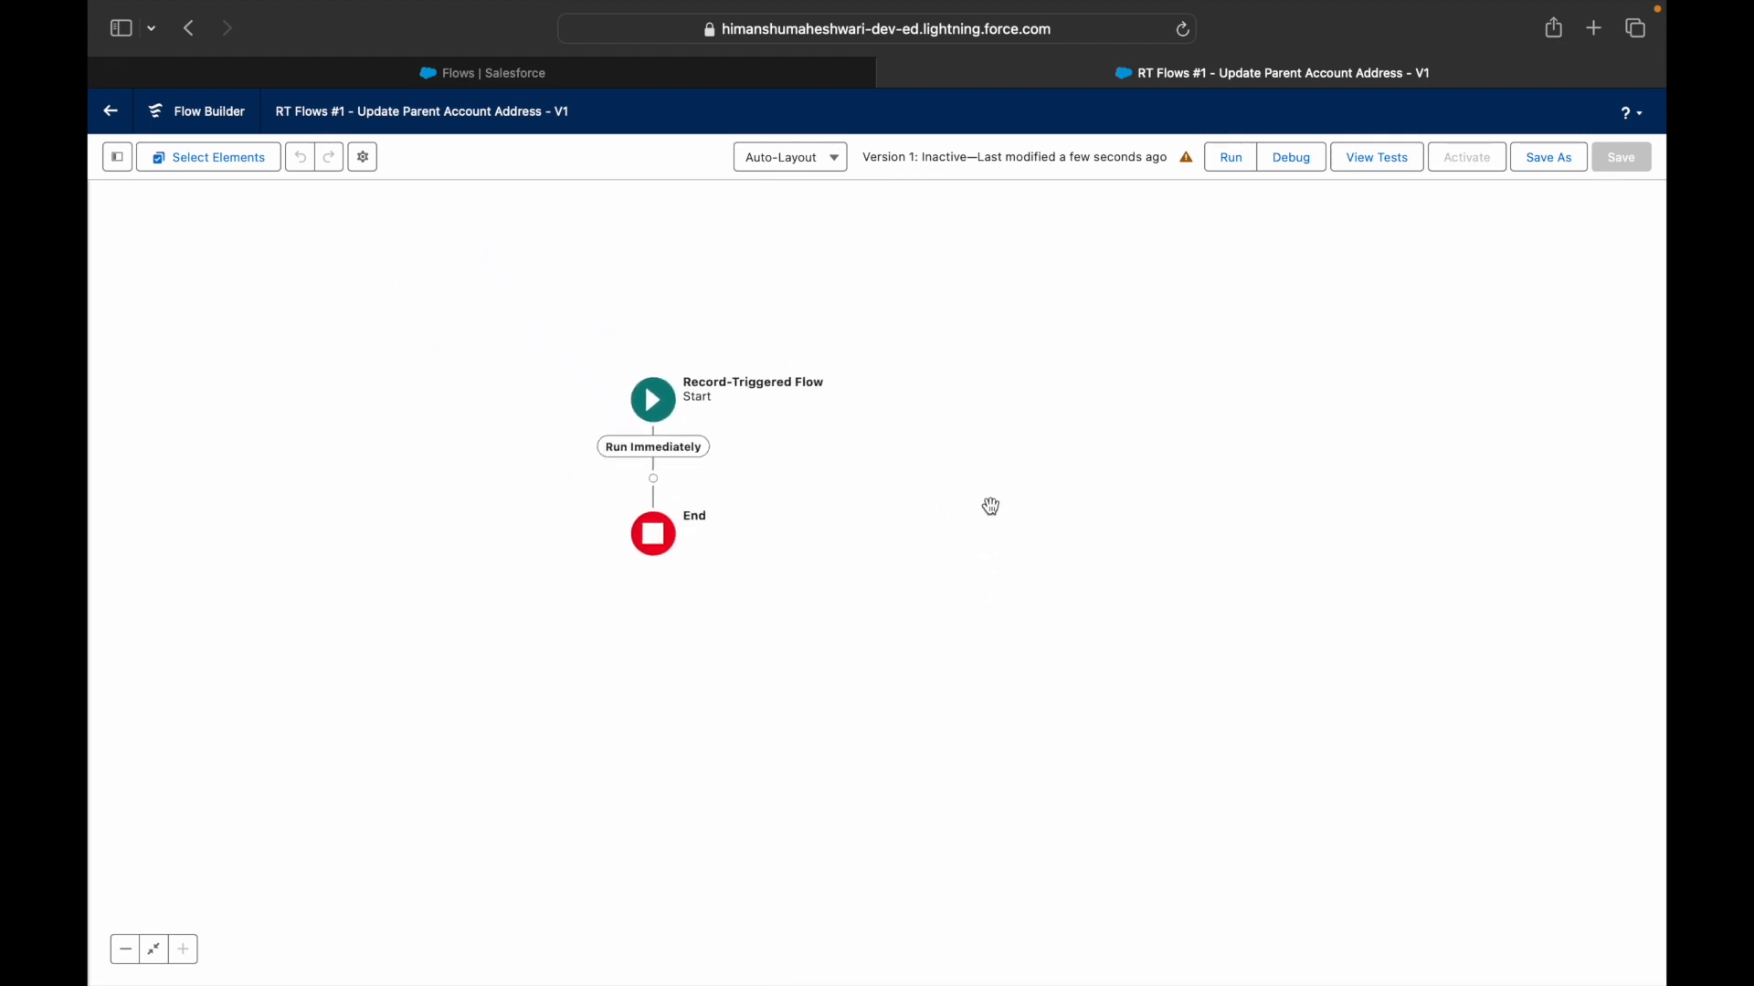
drag(990, 505, 1319, 481)
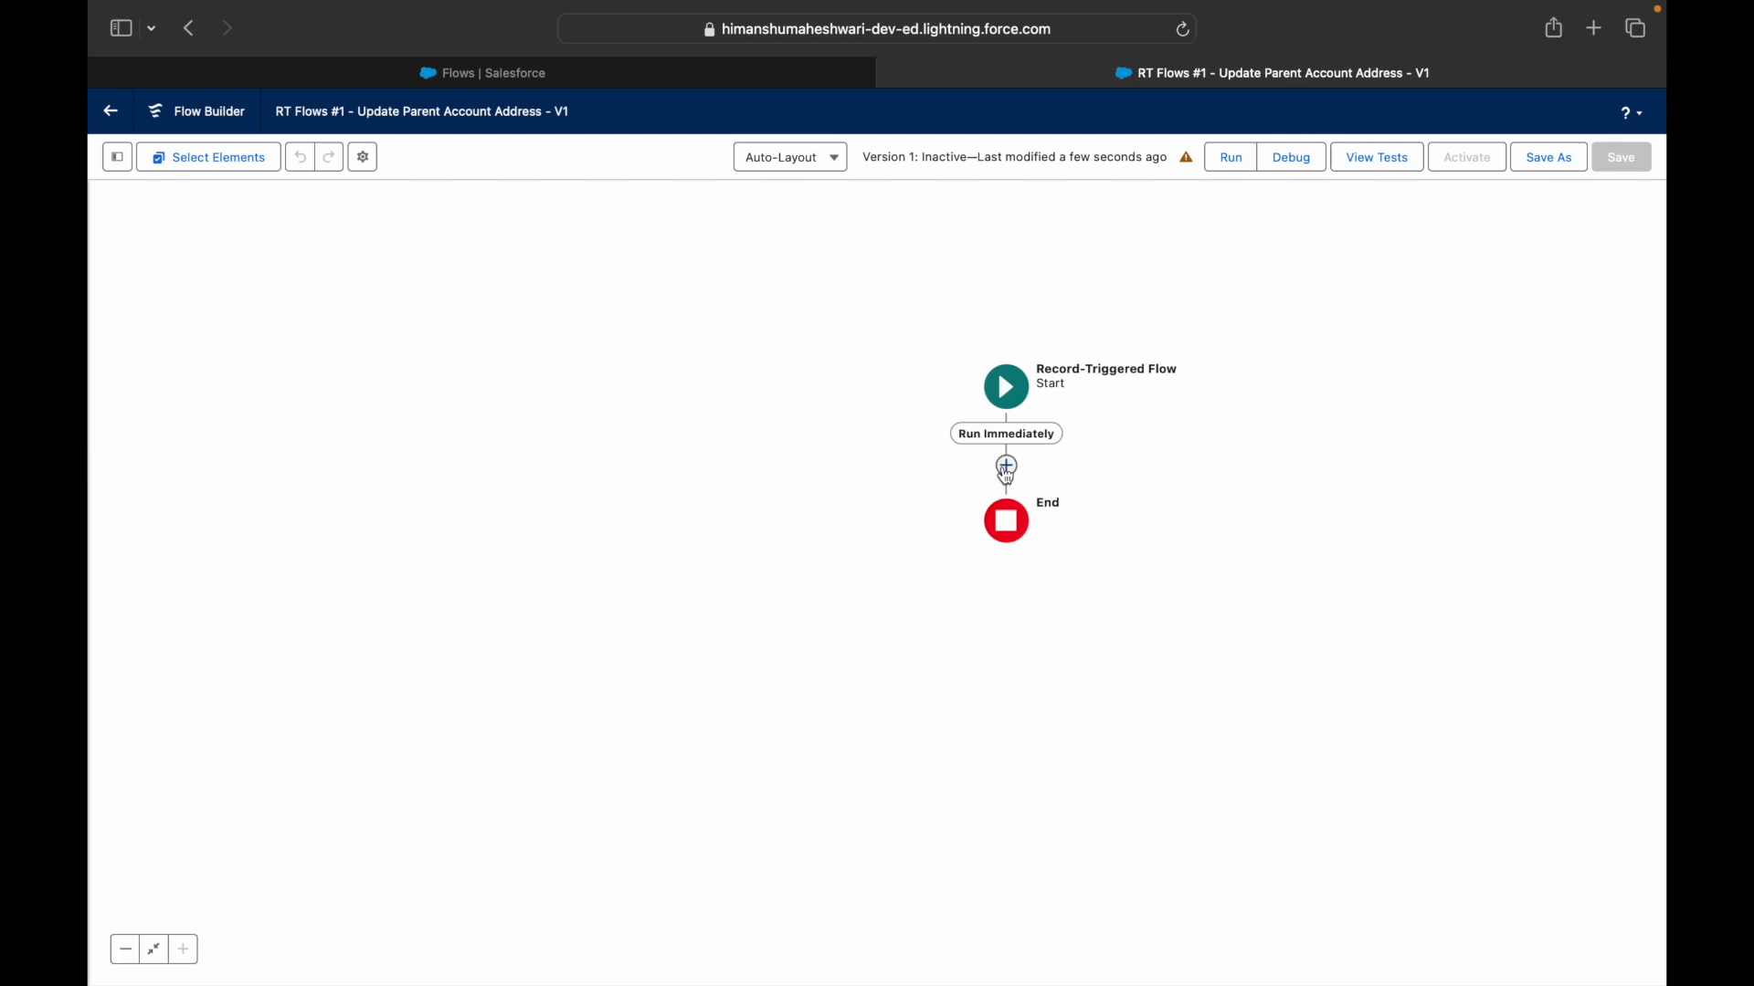
- Add an element between Start and End and search the elements for 'Update'
click(1006, 467)
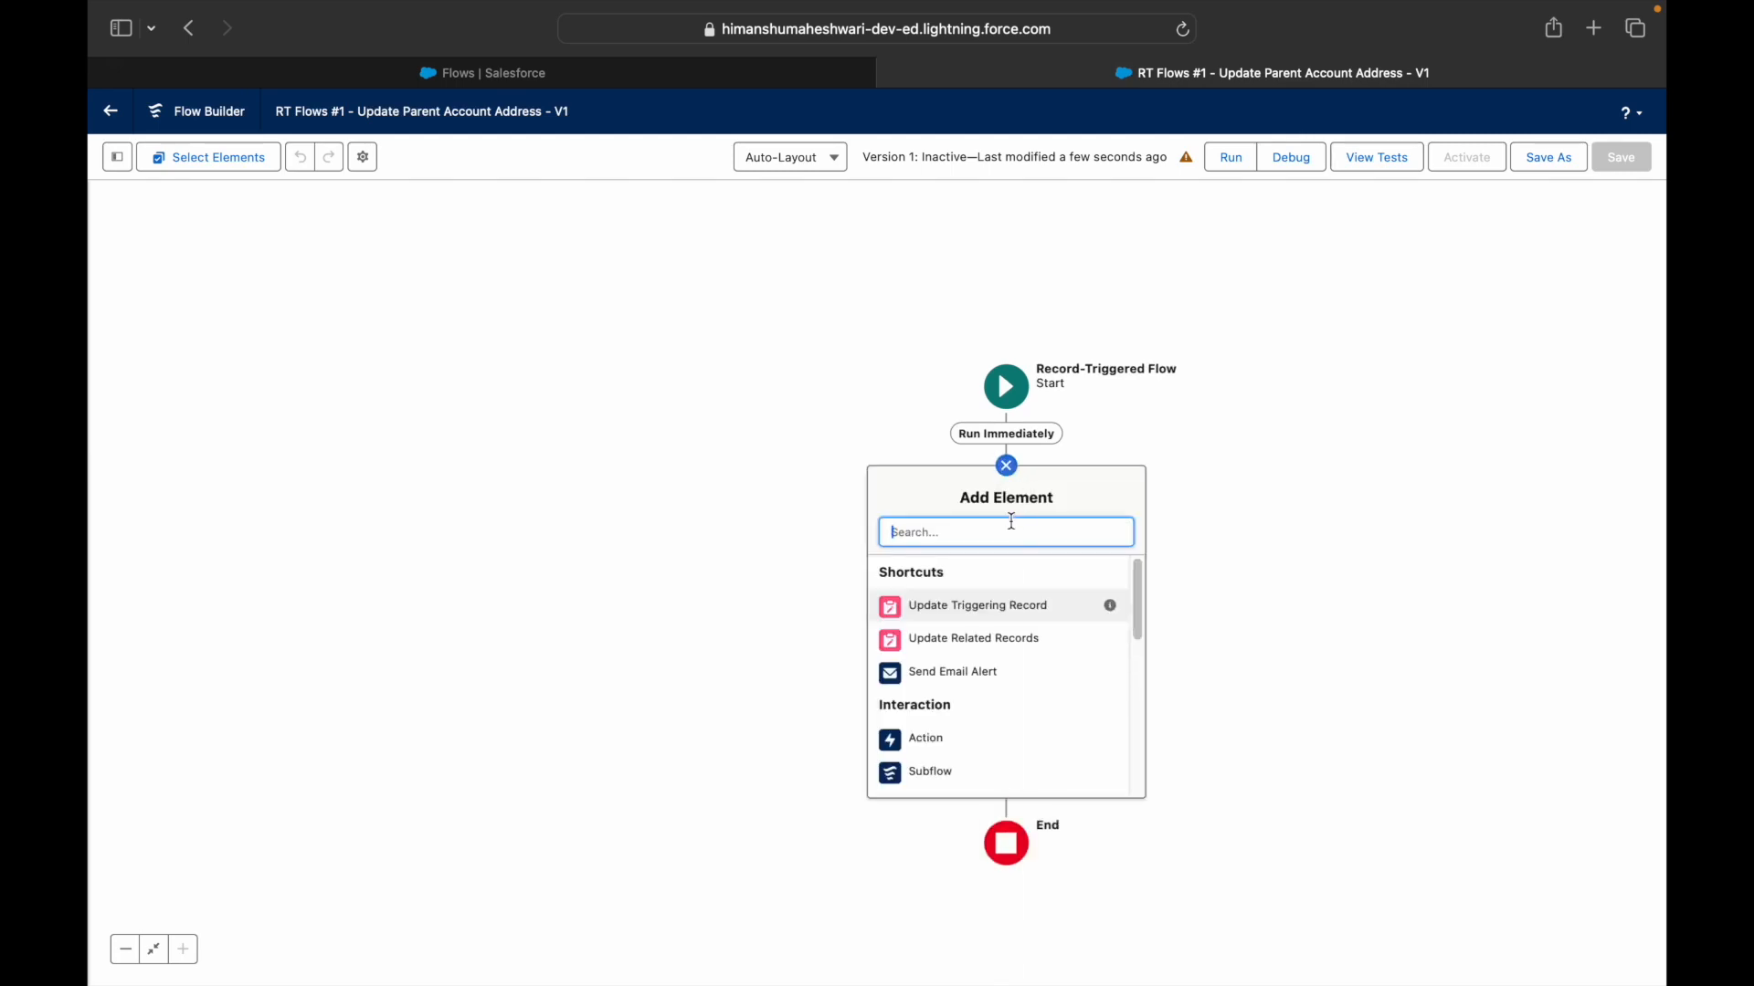
scroll(1011, 700, down, 1)
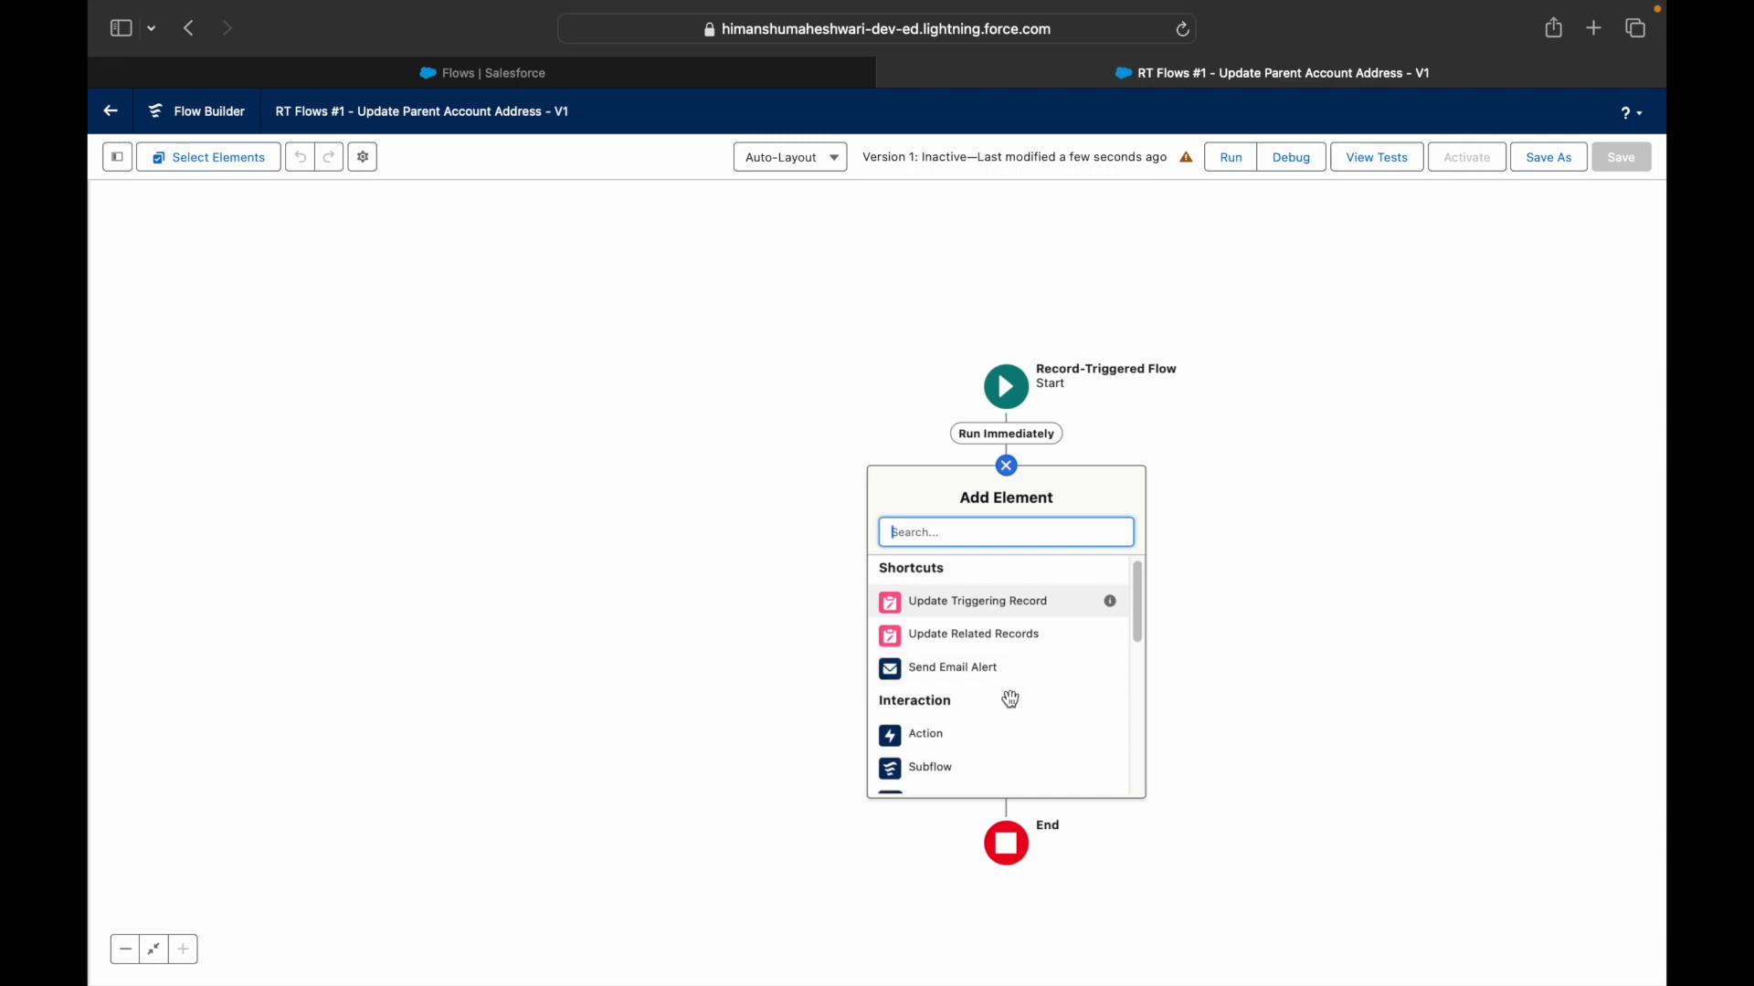
scroll(1011, 700, down, 5)
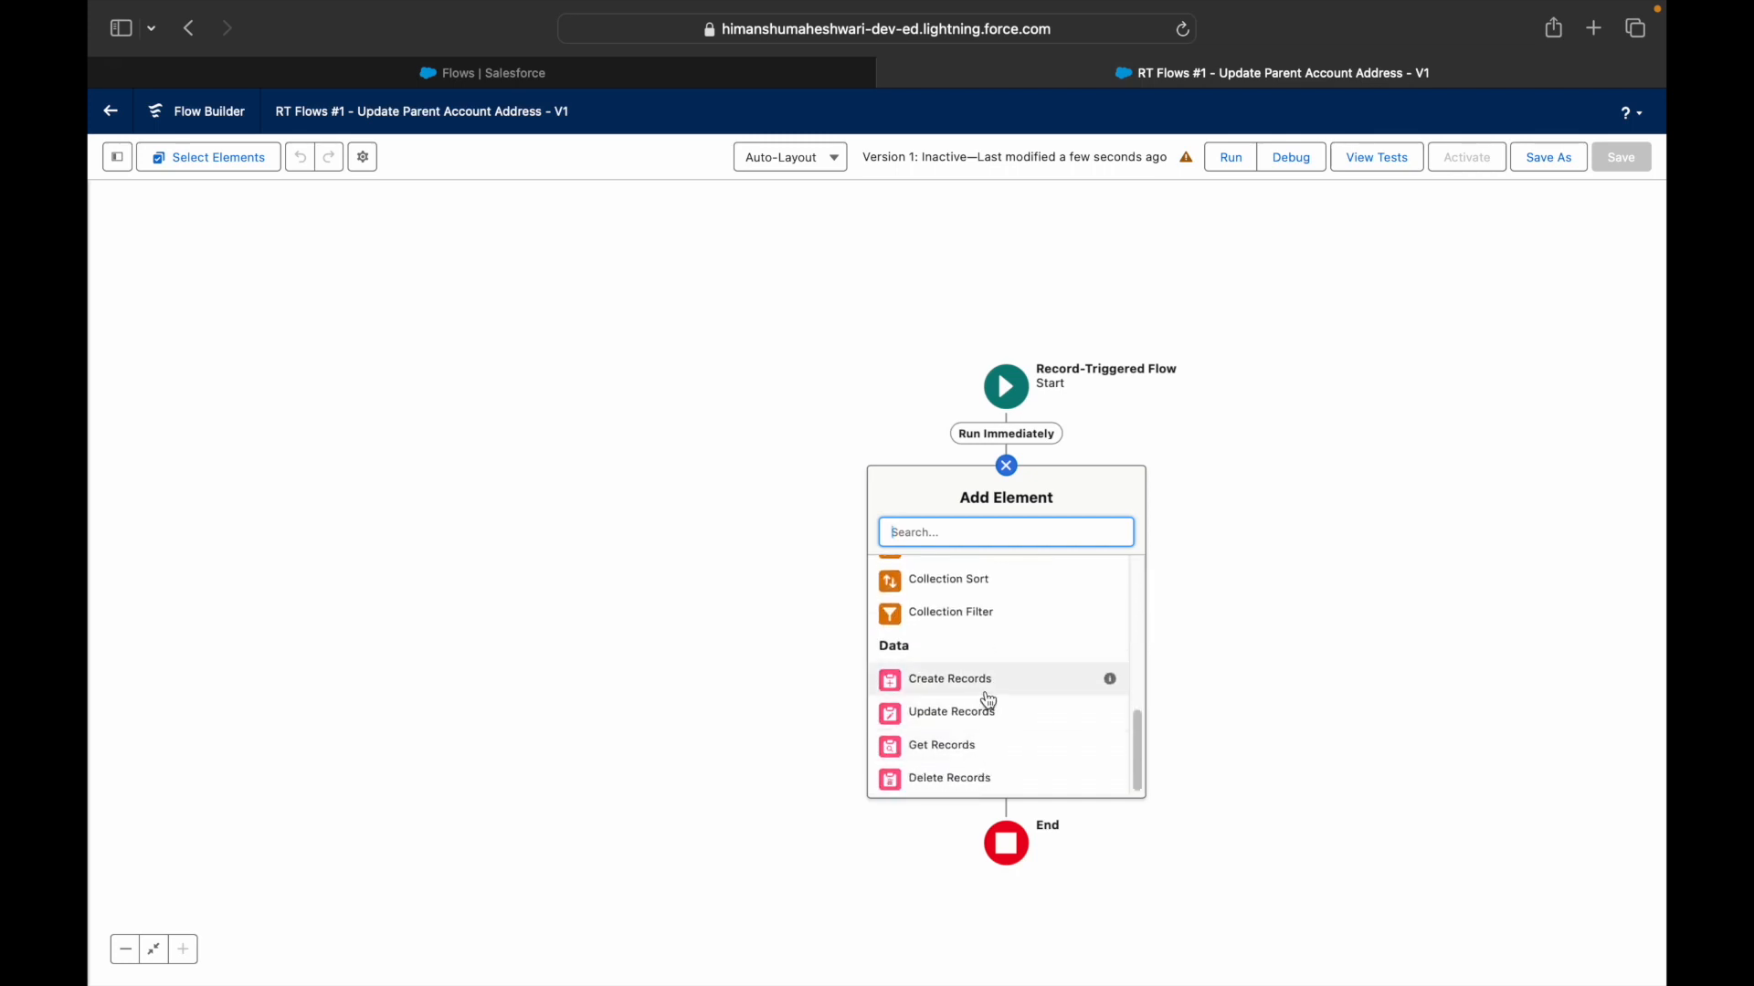
scroll(989, 702, up, 3)
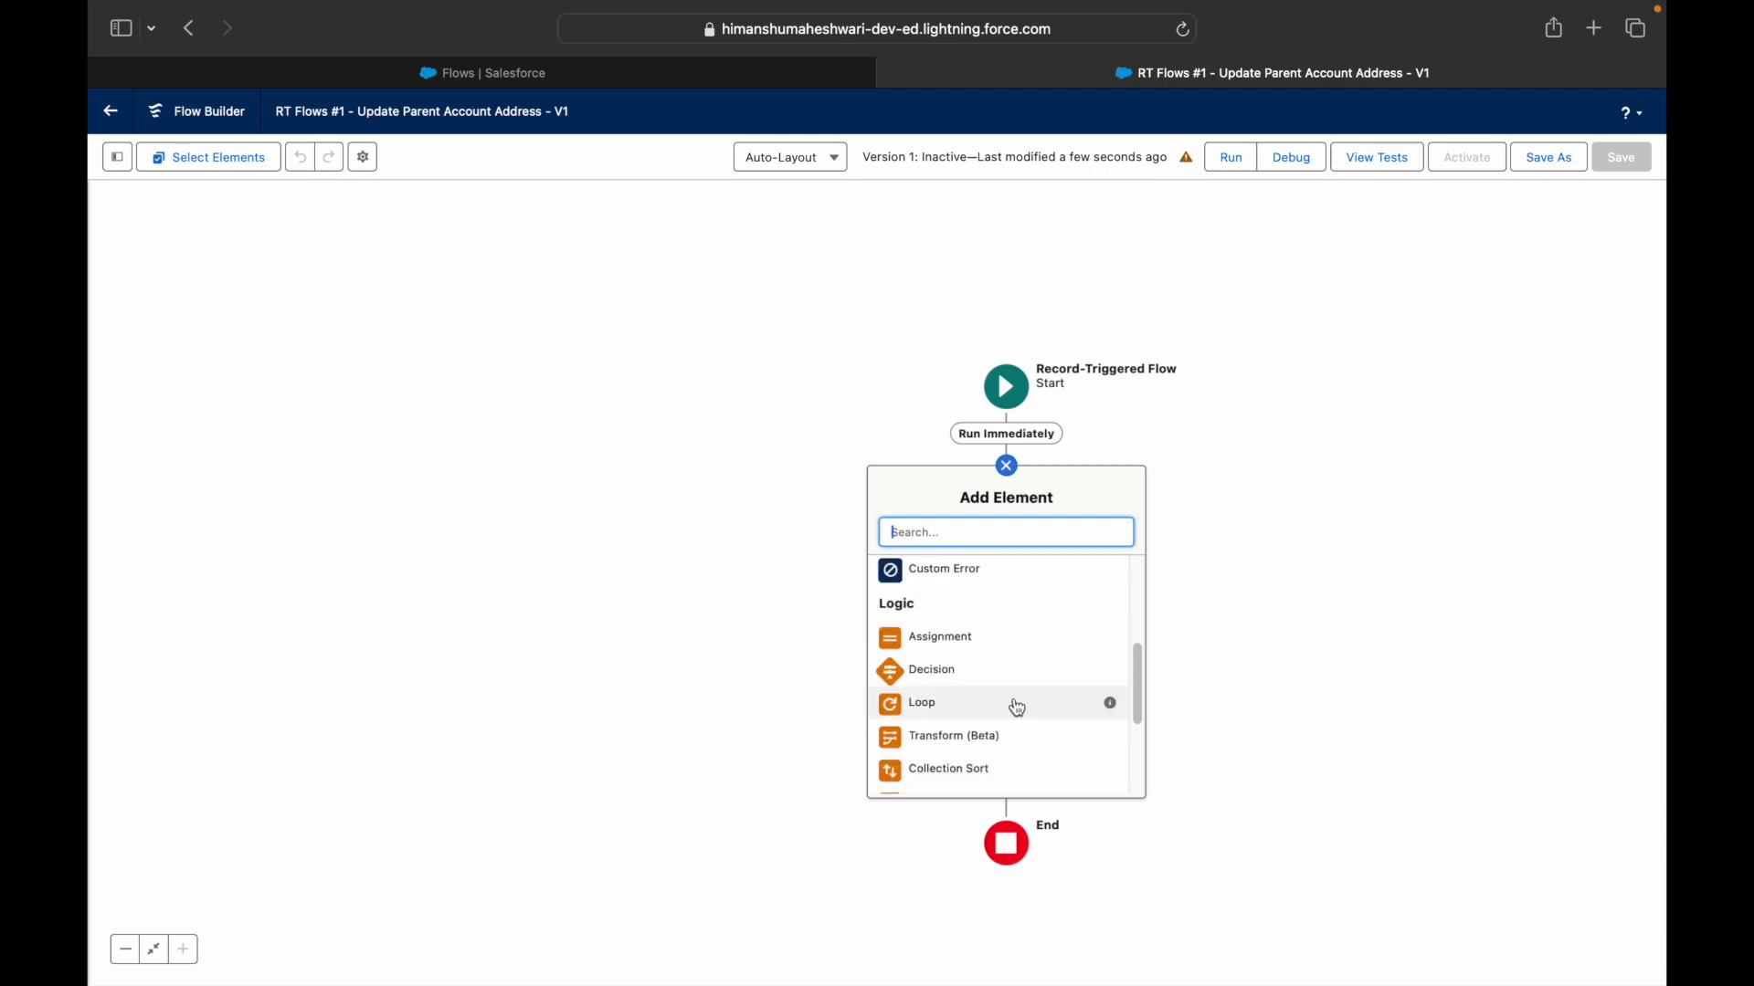
scroll(1014, 704, up, 3)
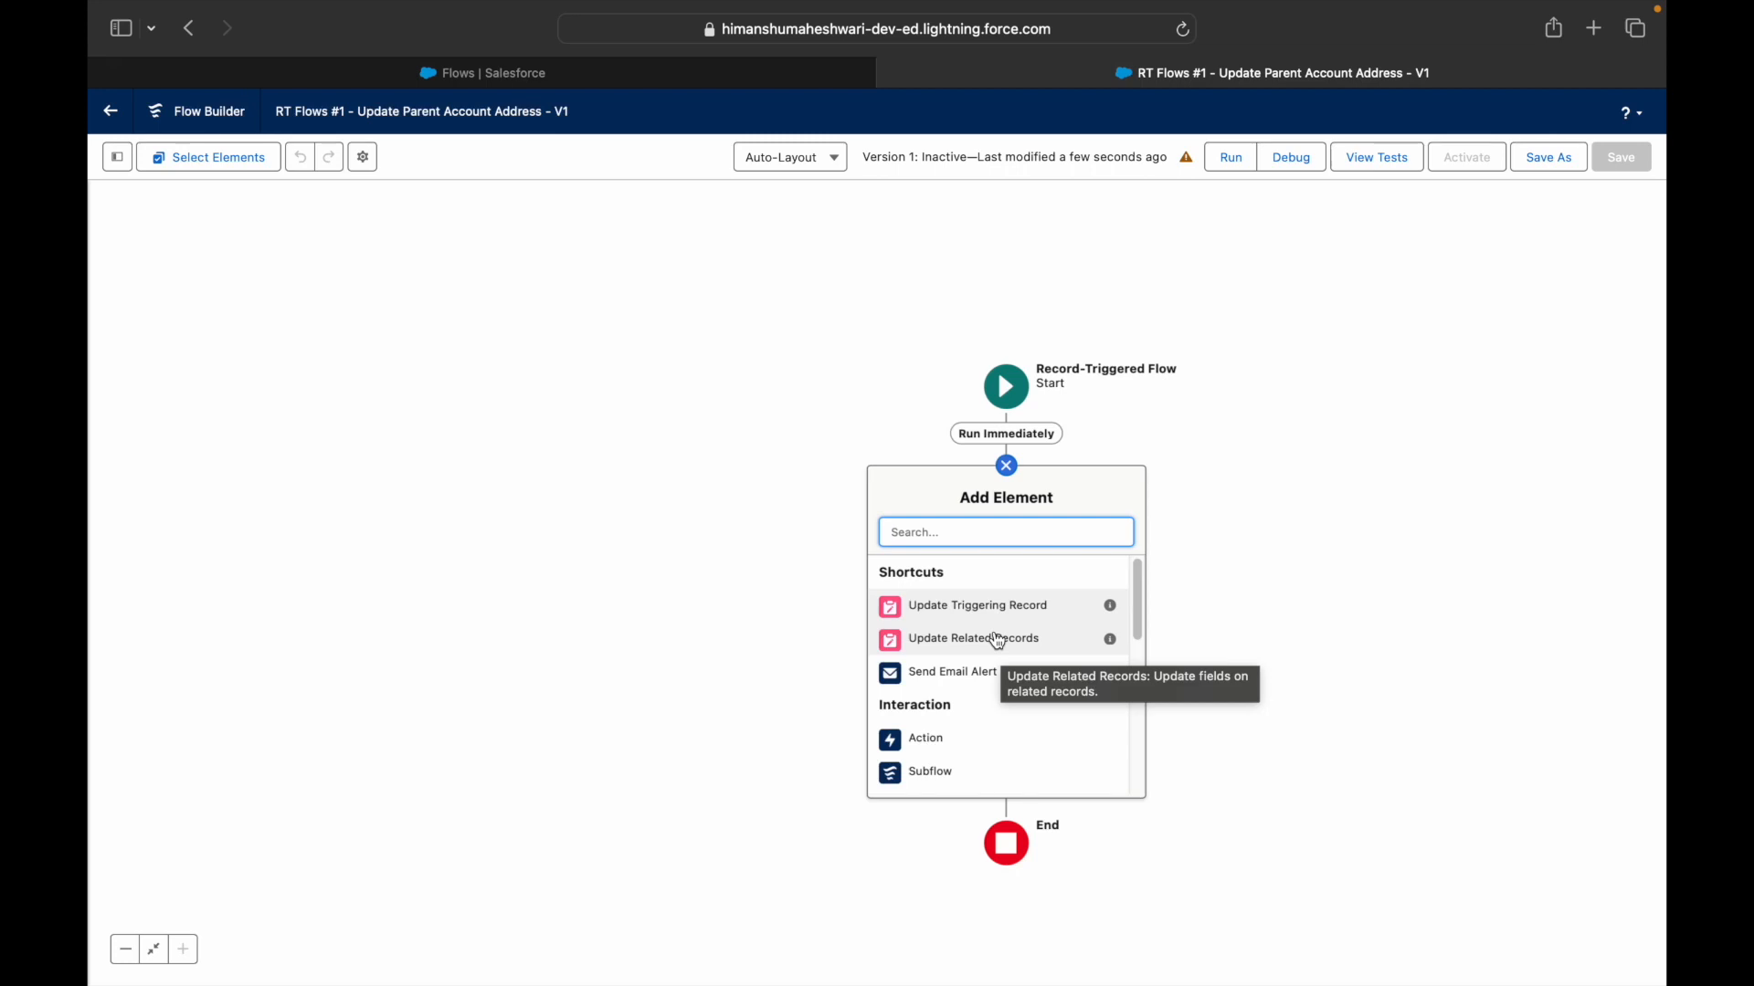
click(1010, 537)
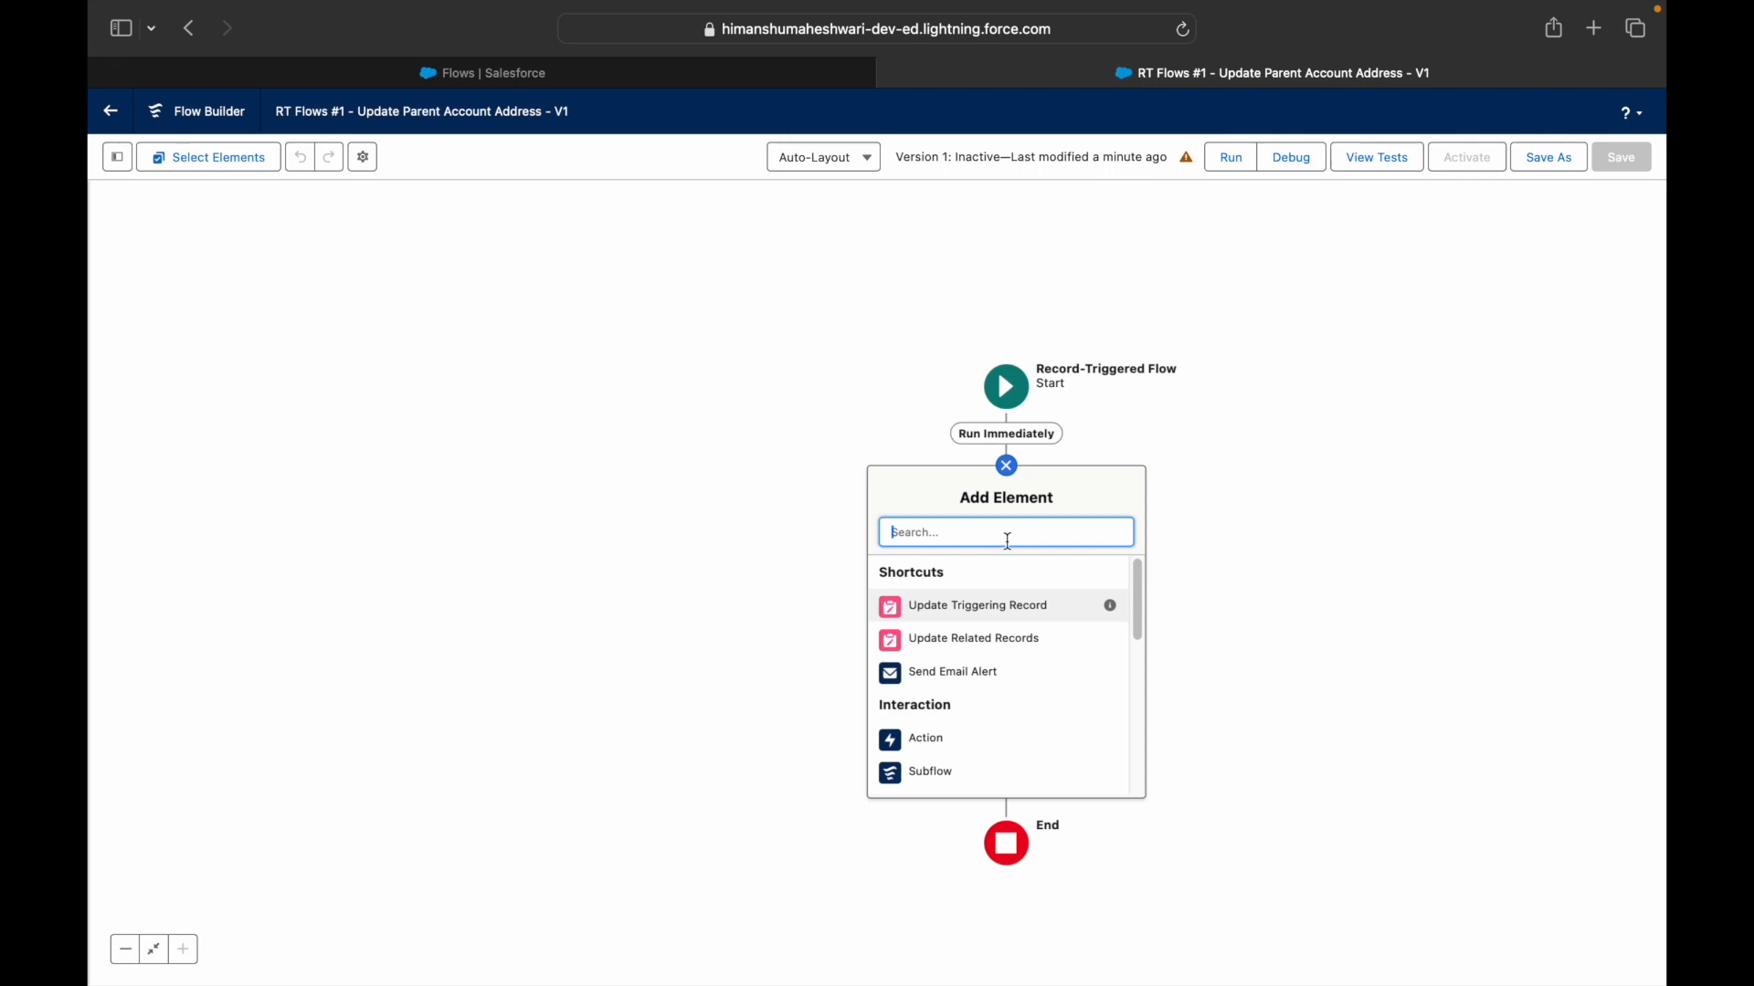
text(Update)
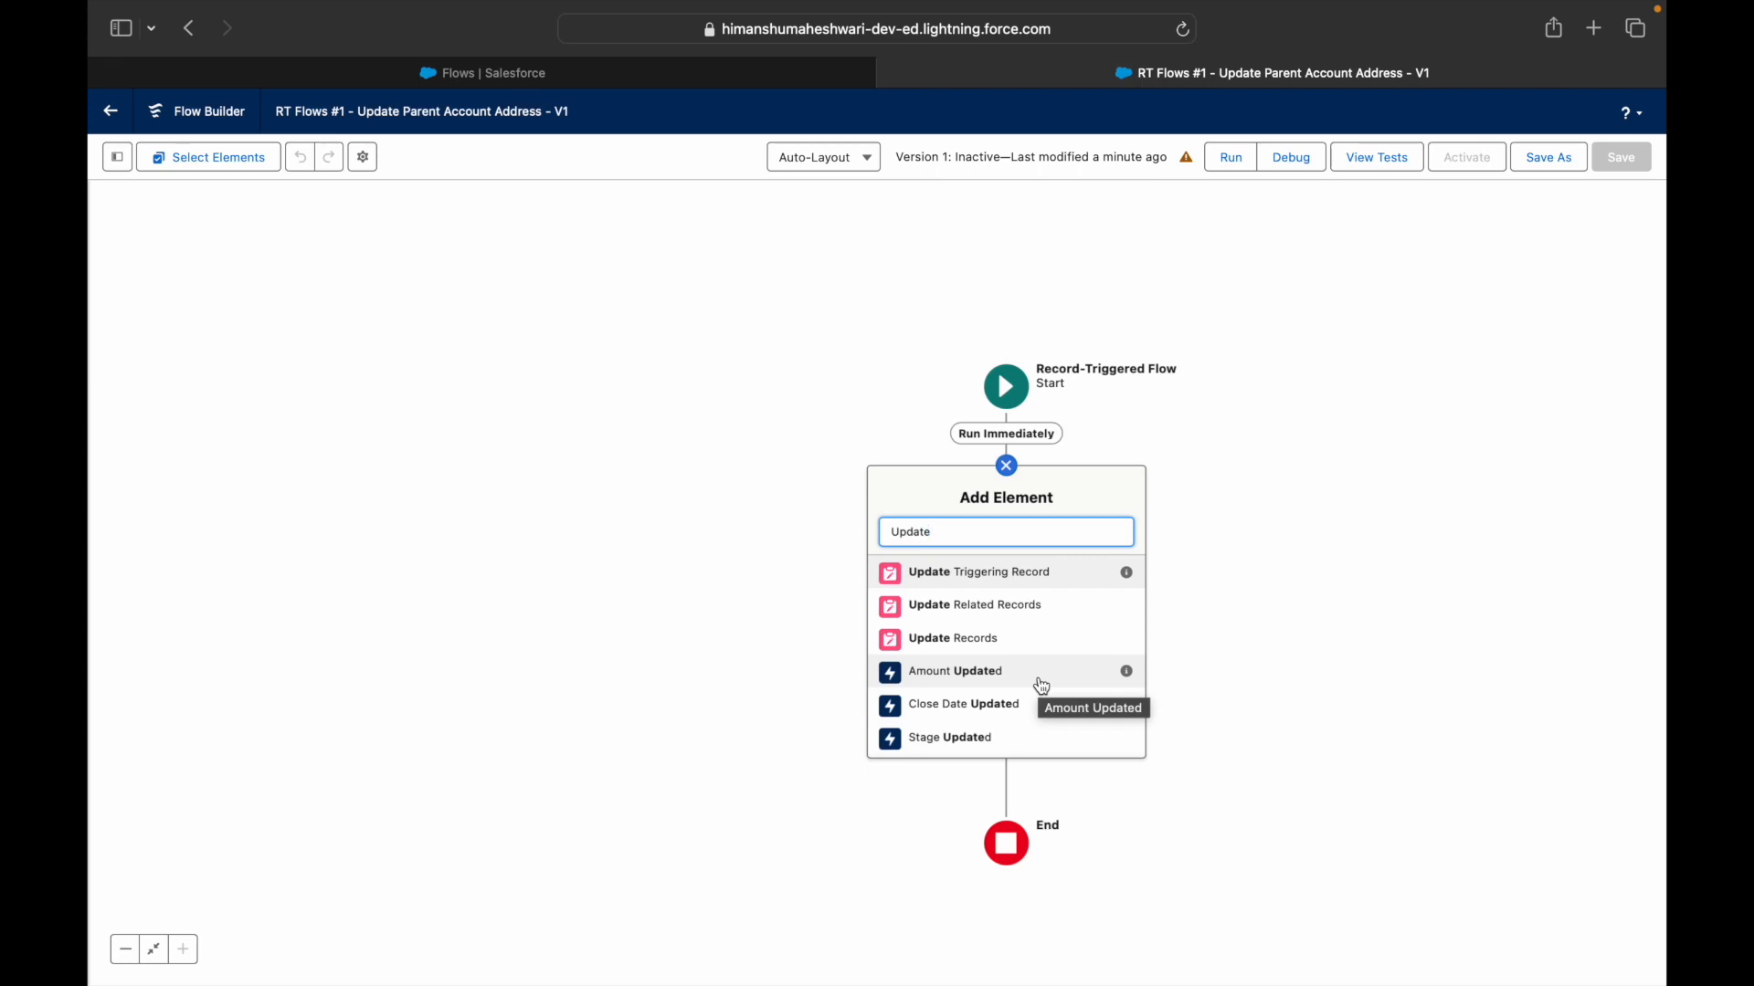
- Add Update Records labelled 'Update Shipping Address on Account', letting the API name auto-fill
click(988, 625)
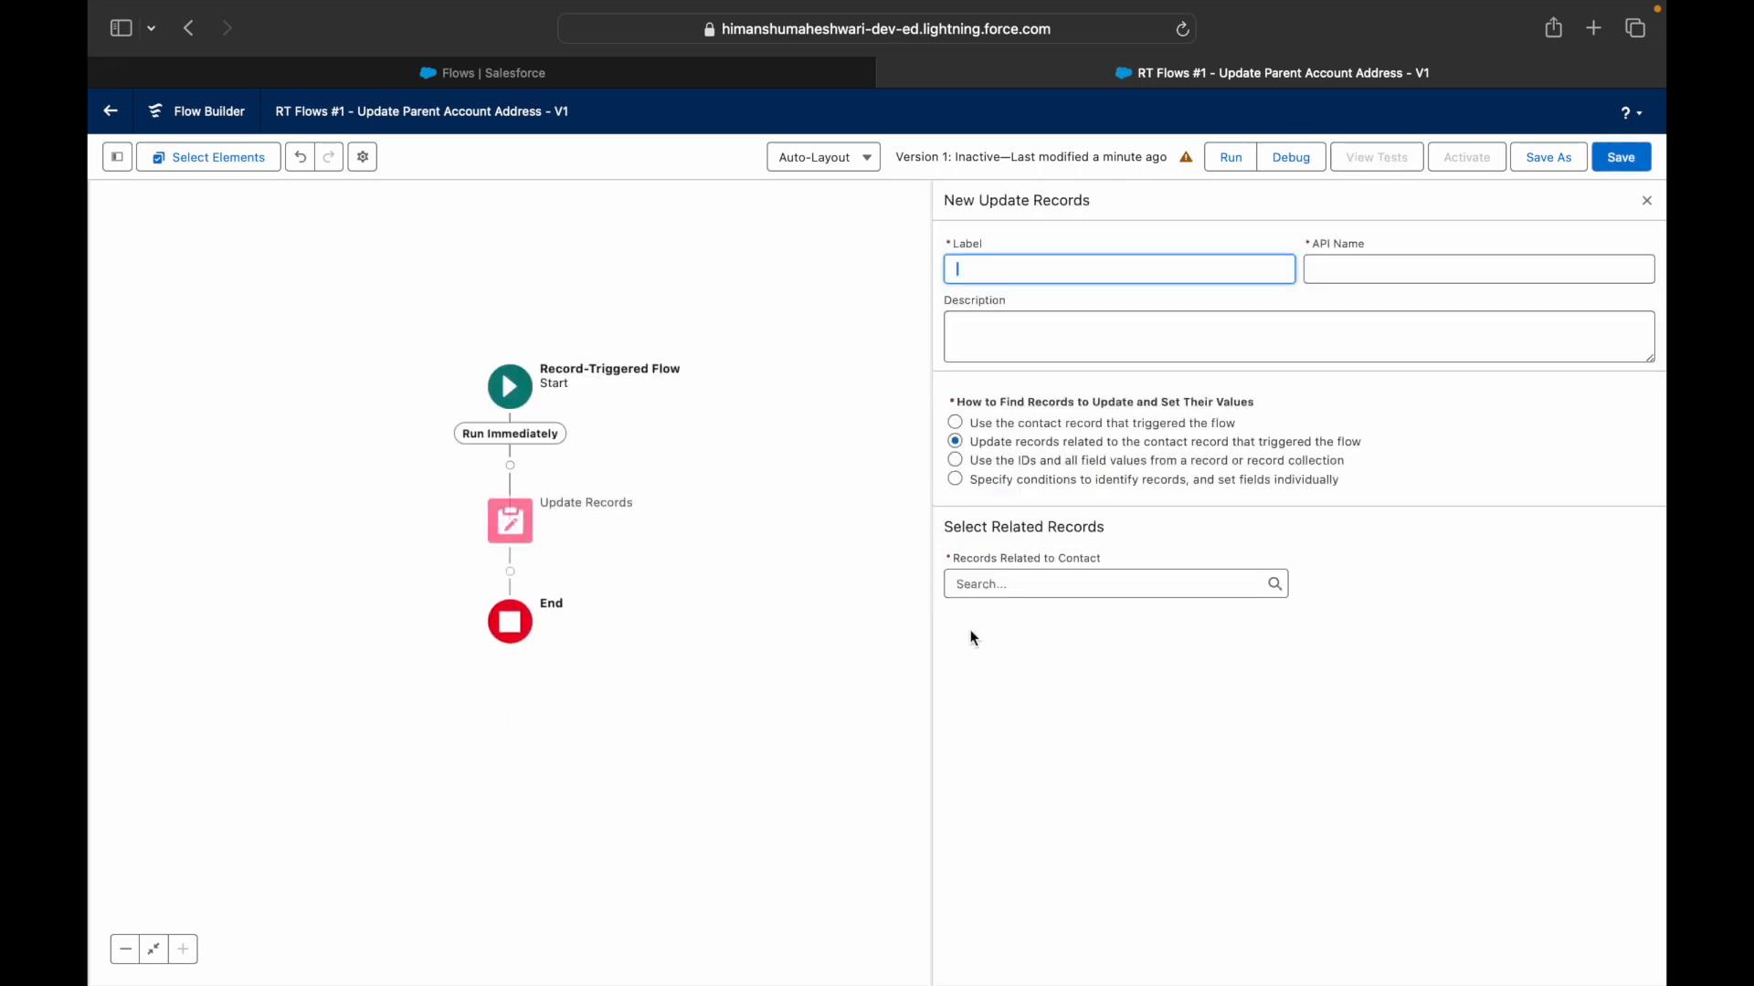
text(Update)
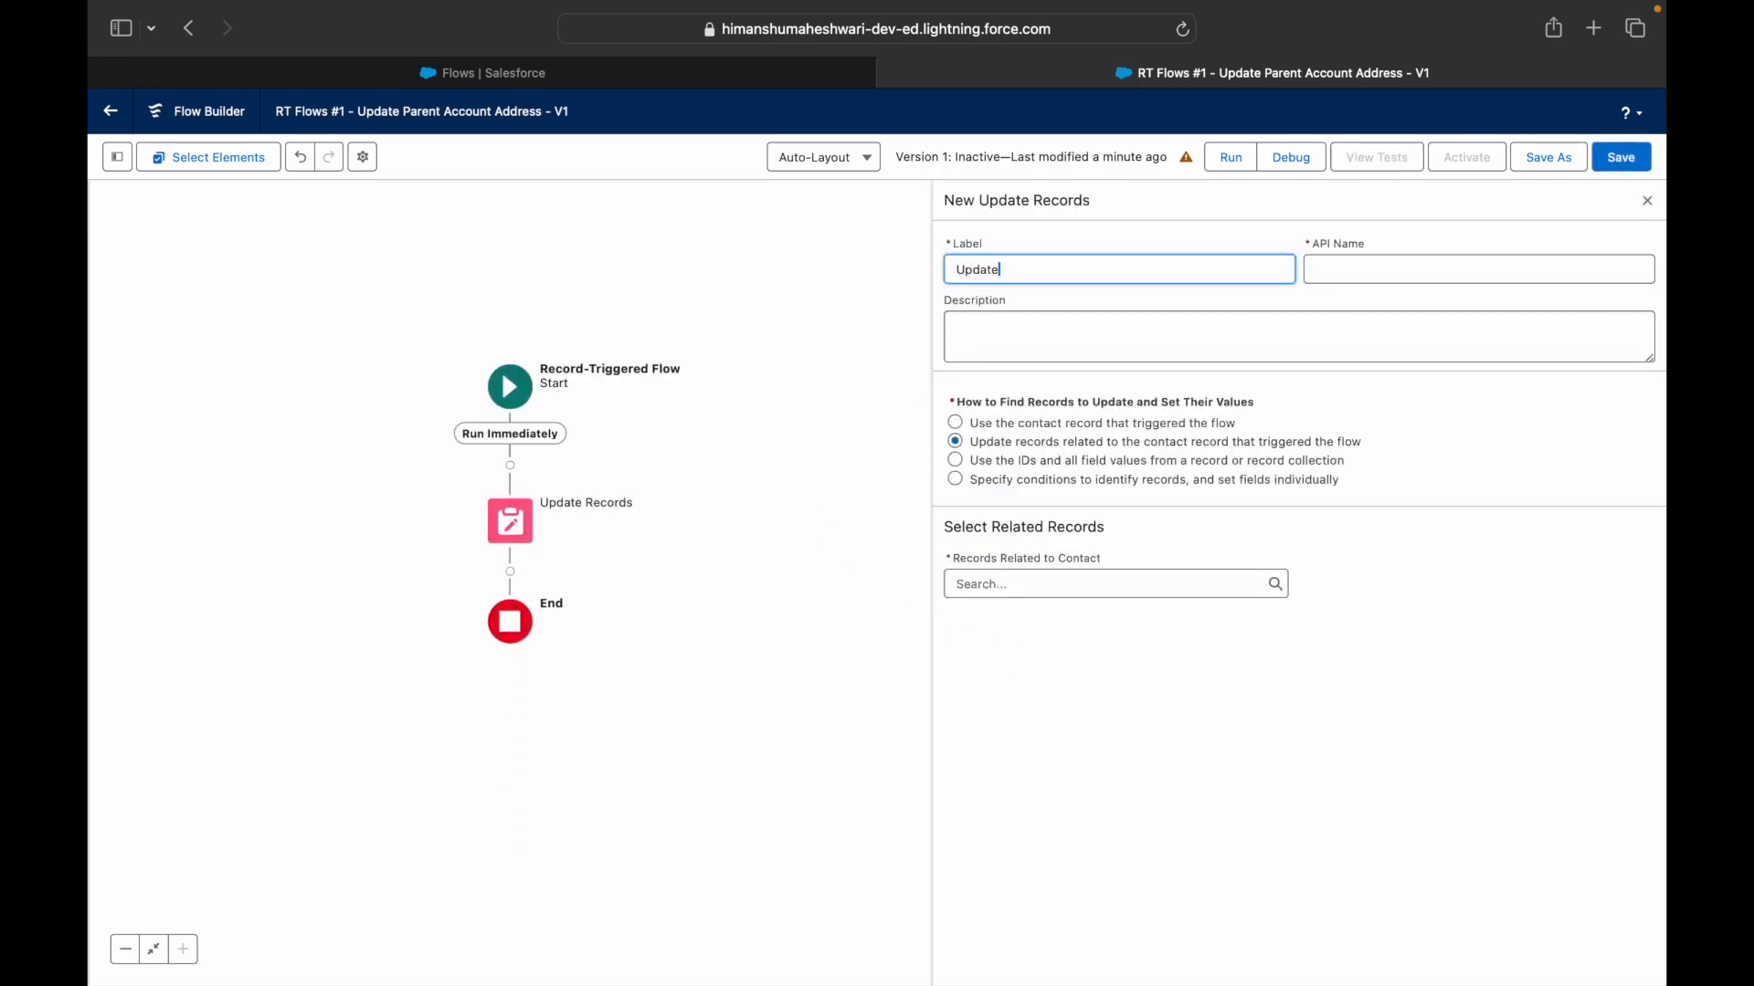
text( Mailing Address on Account)
key(ctrl+Right)
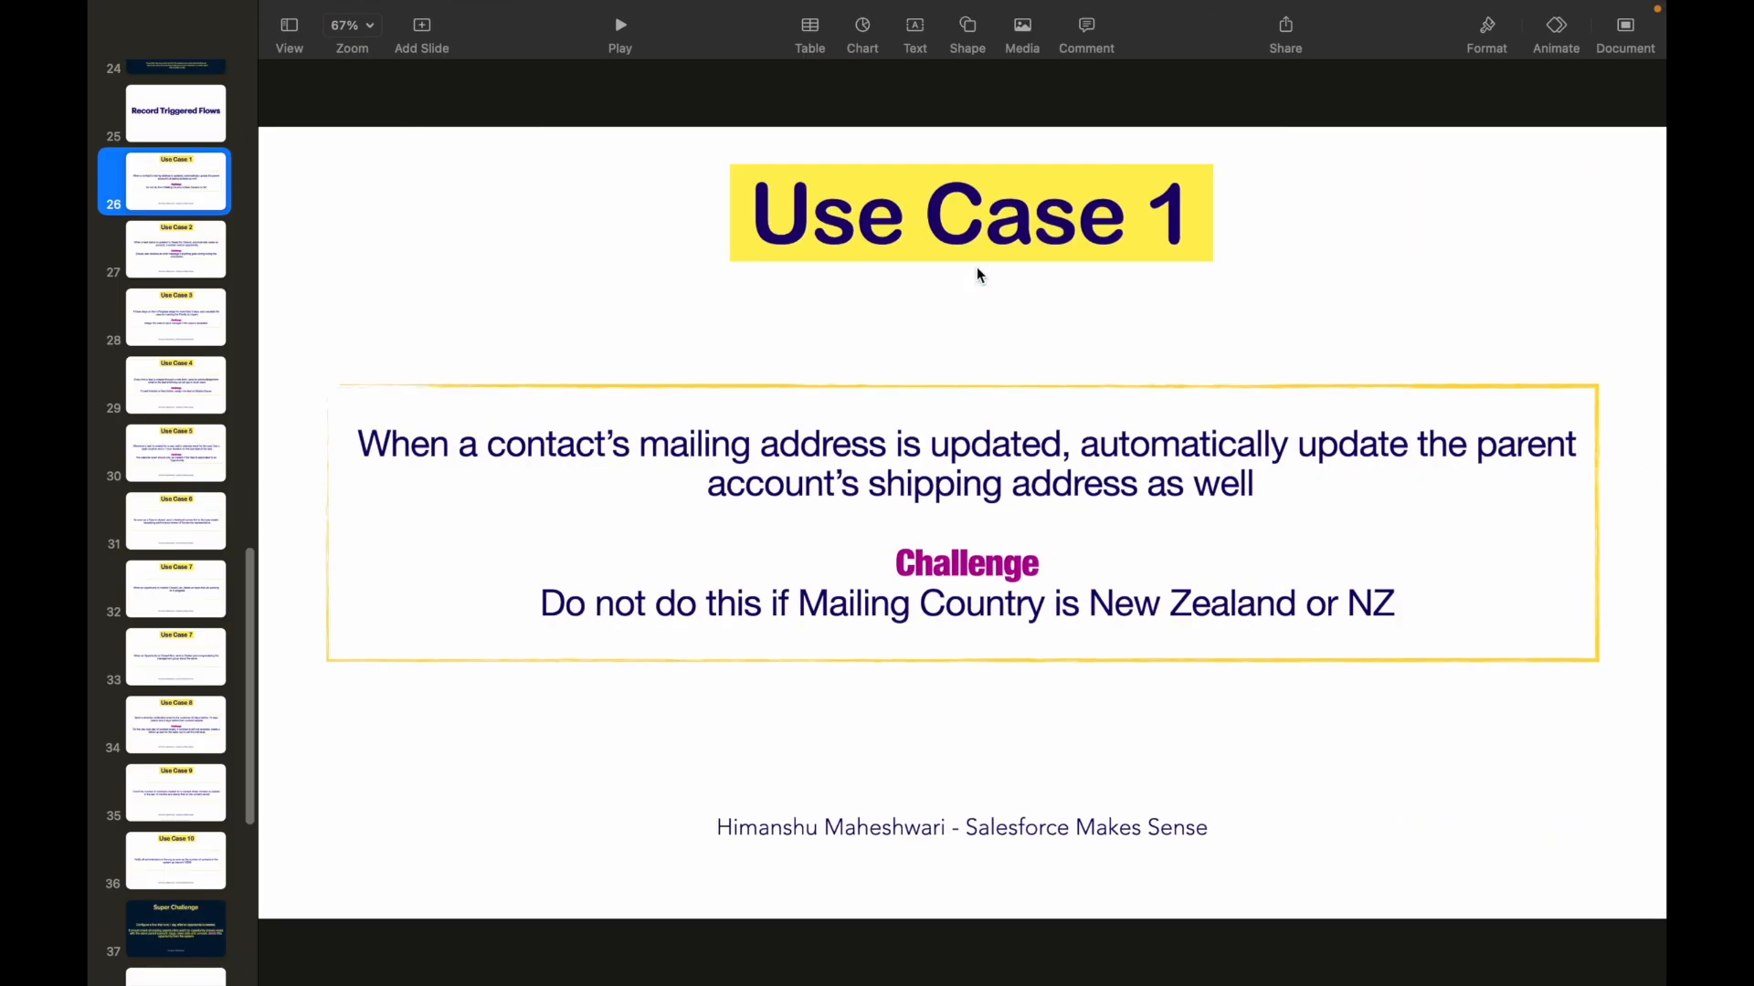
key(ctrl+Left)
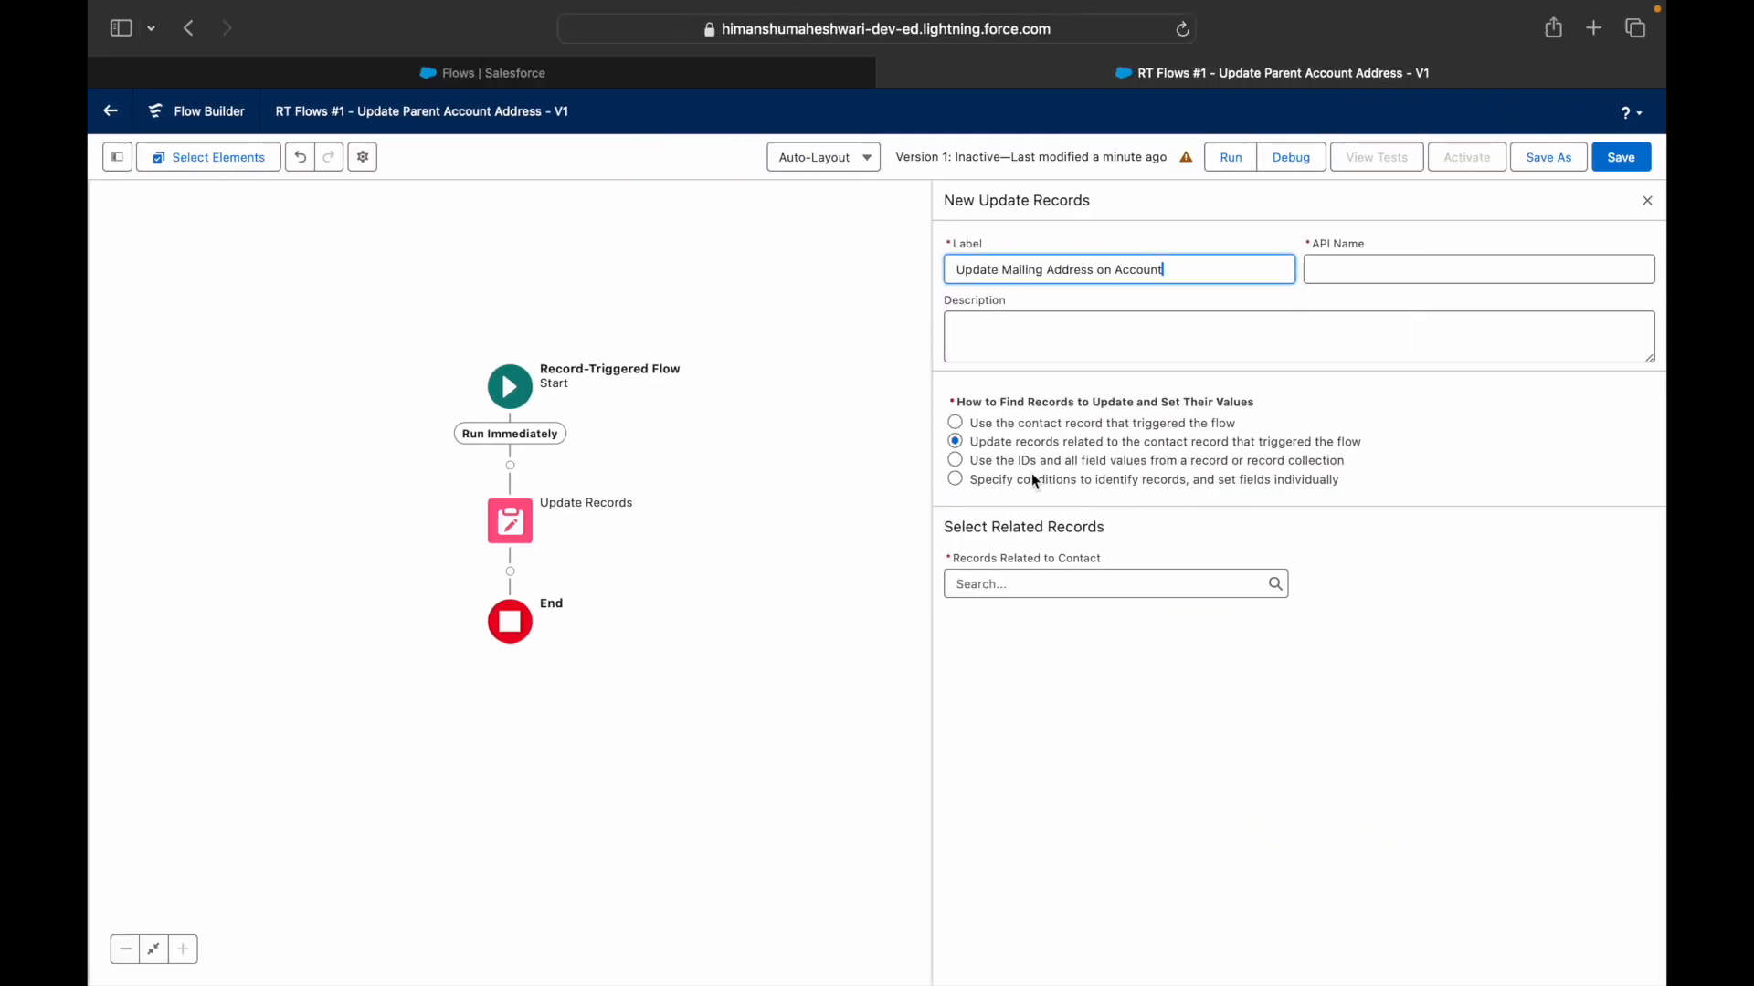
double_click(1021, 269)
text(Shipping)
key(Tab)
click(1177, 352)
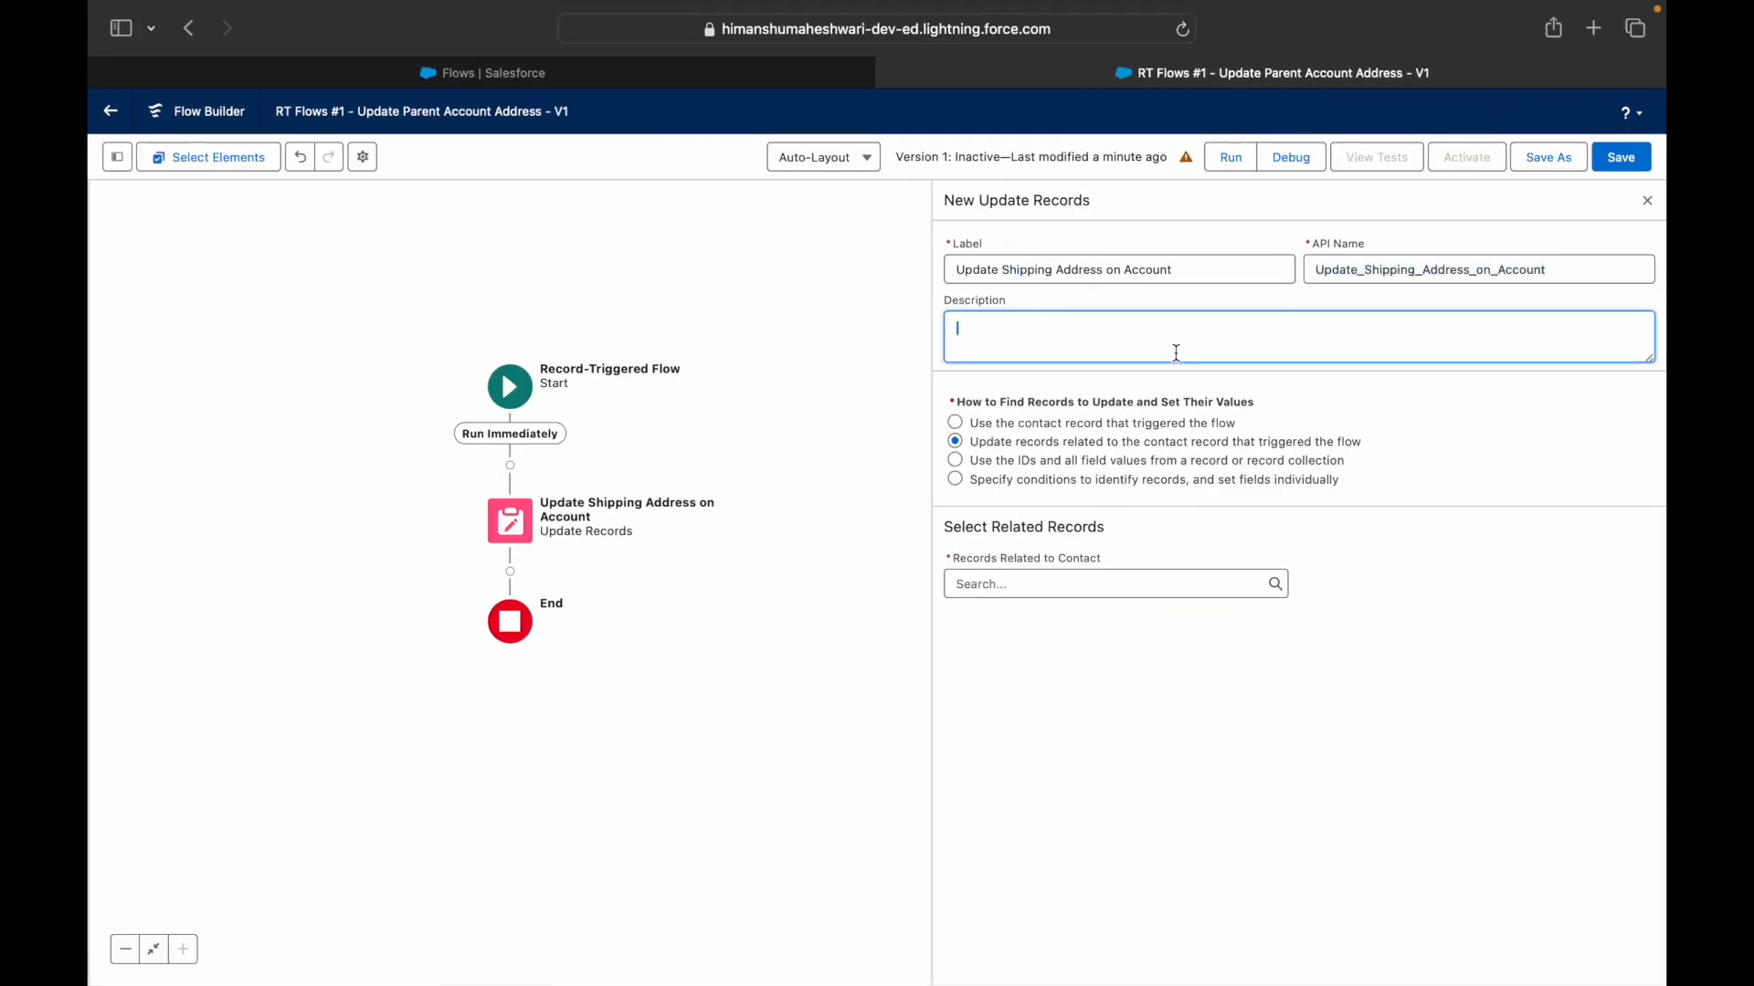
click(1068, 582)
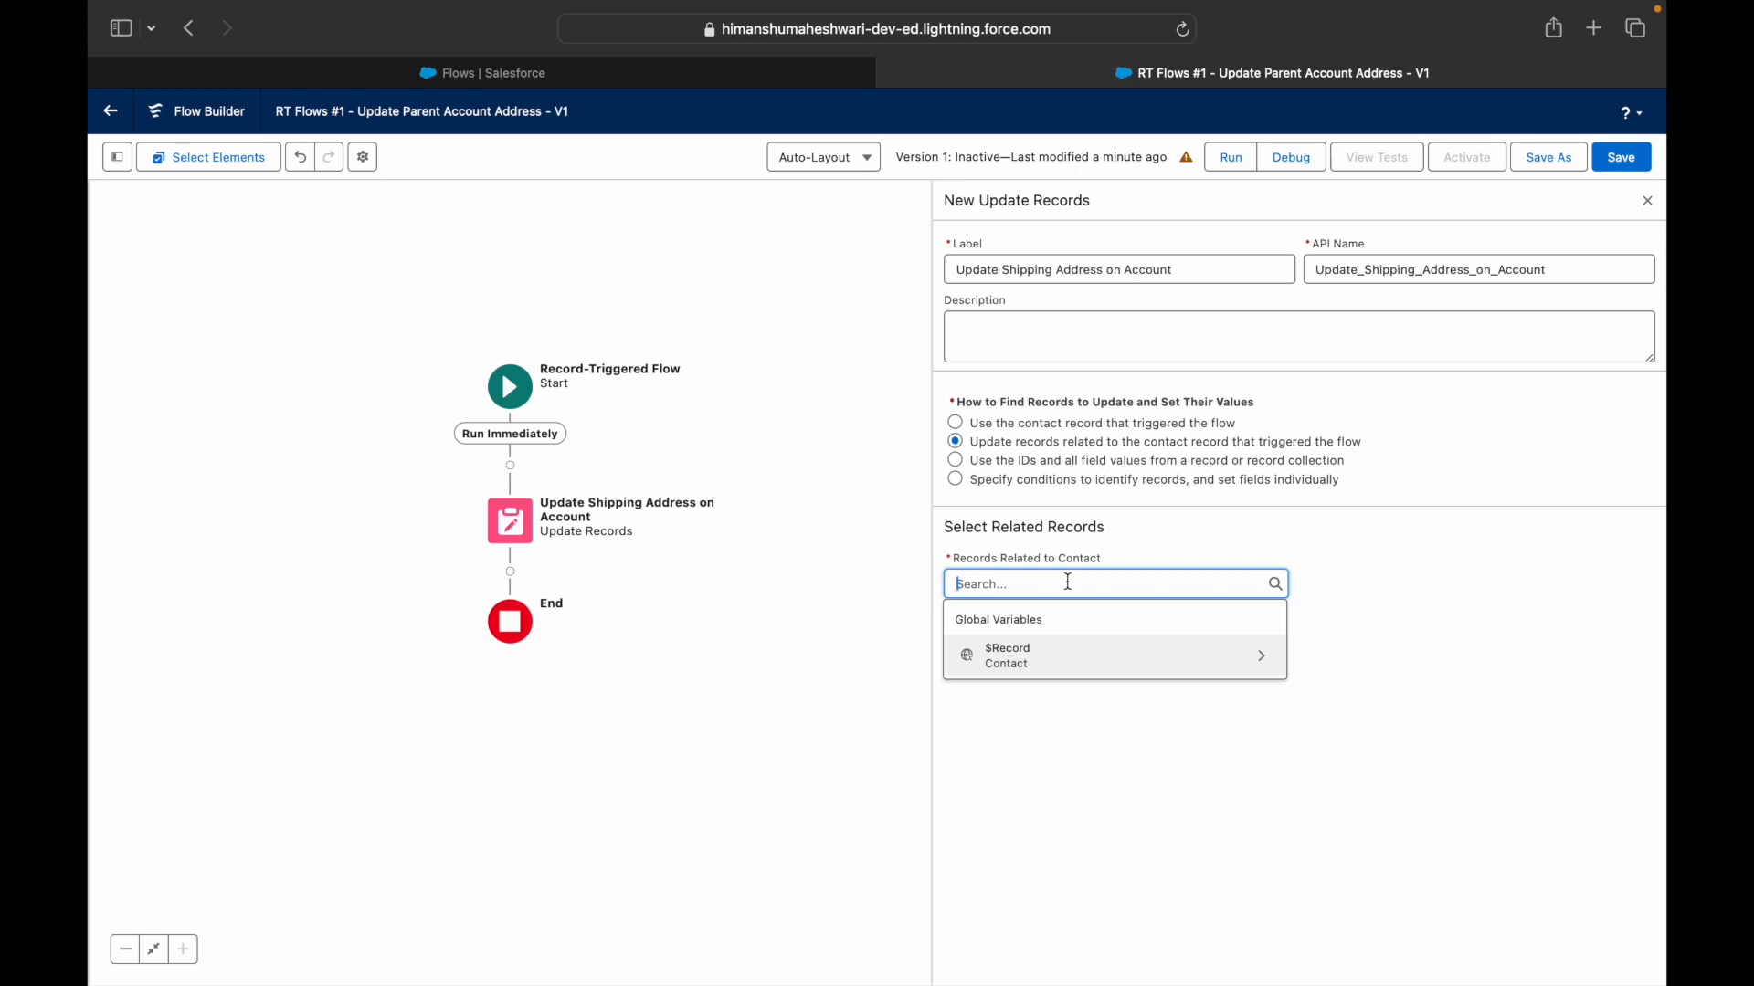
- Pick $Record > Account ID as the related records, then clear it and search 'Record' again
click(1049, 659)
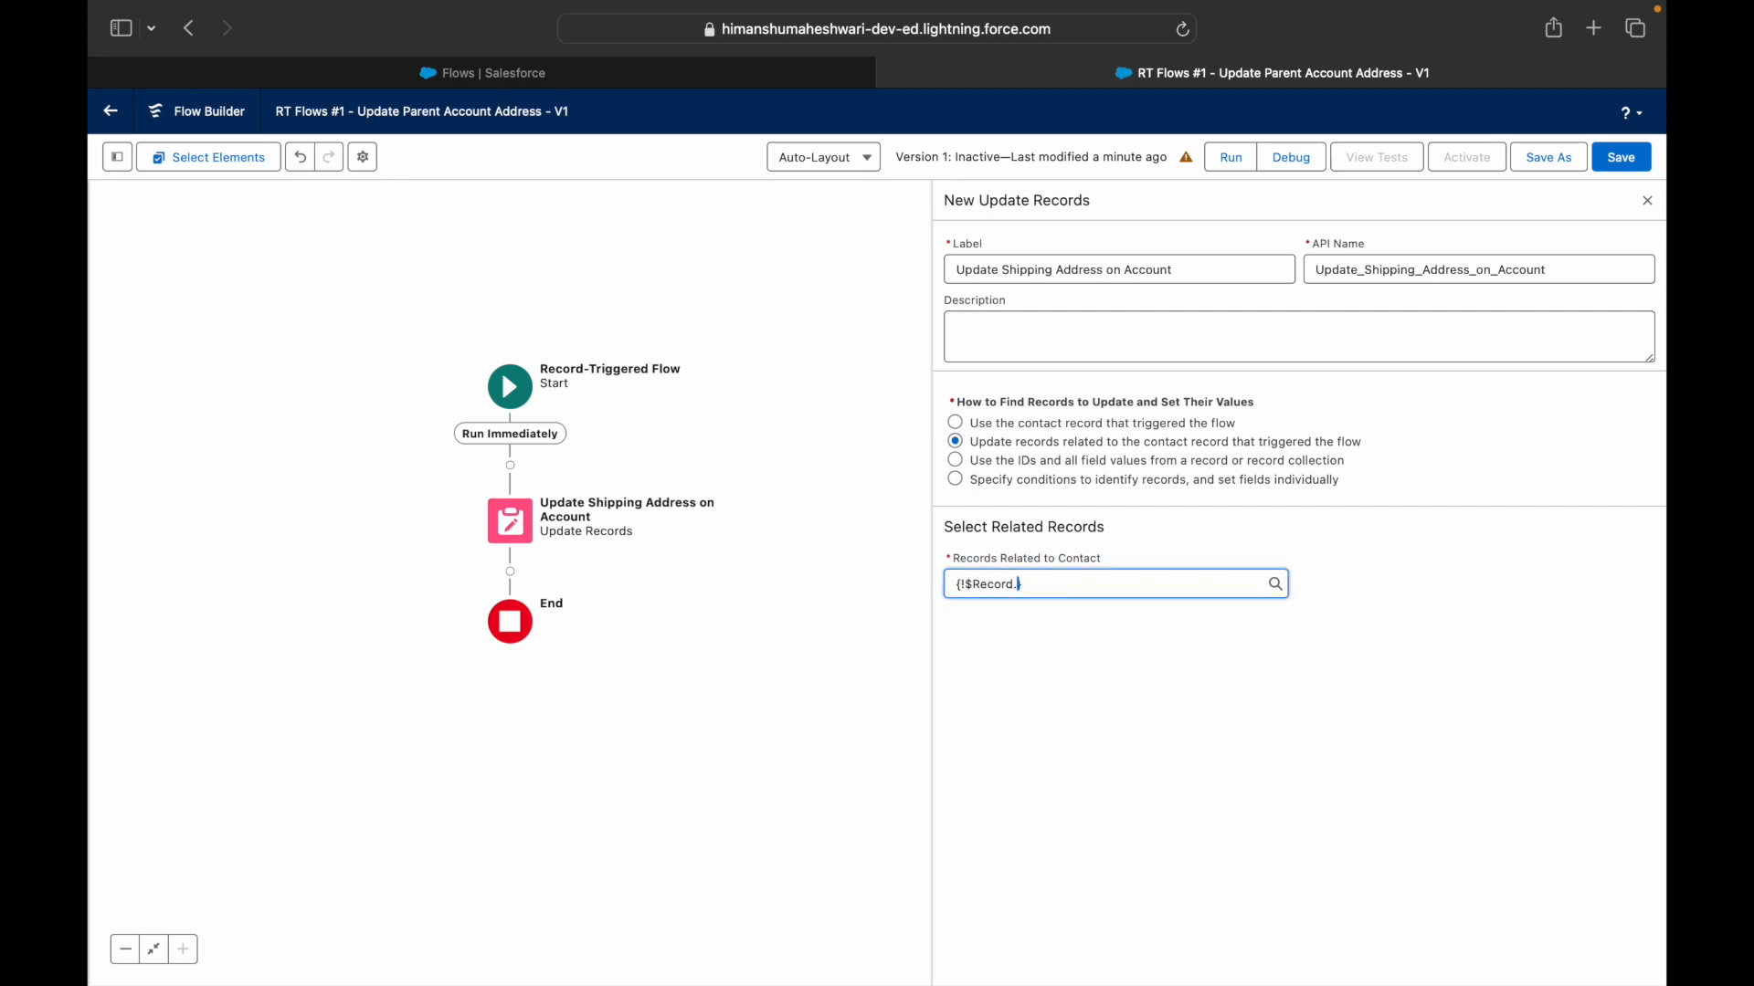
text(Account ID)
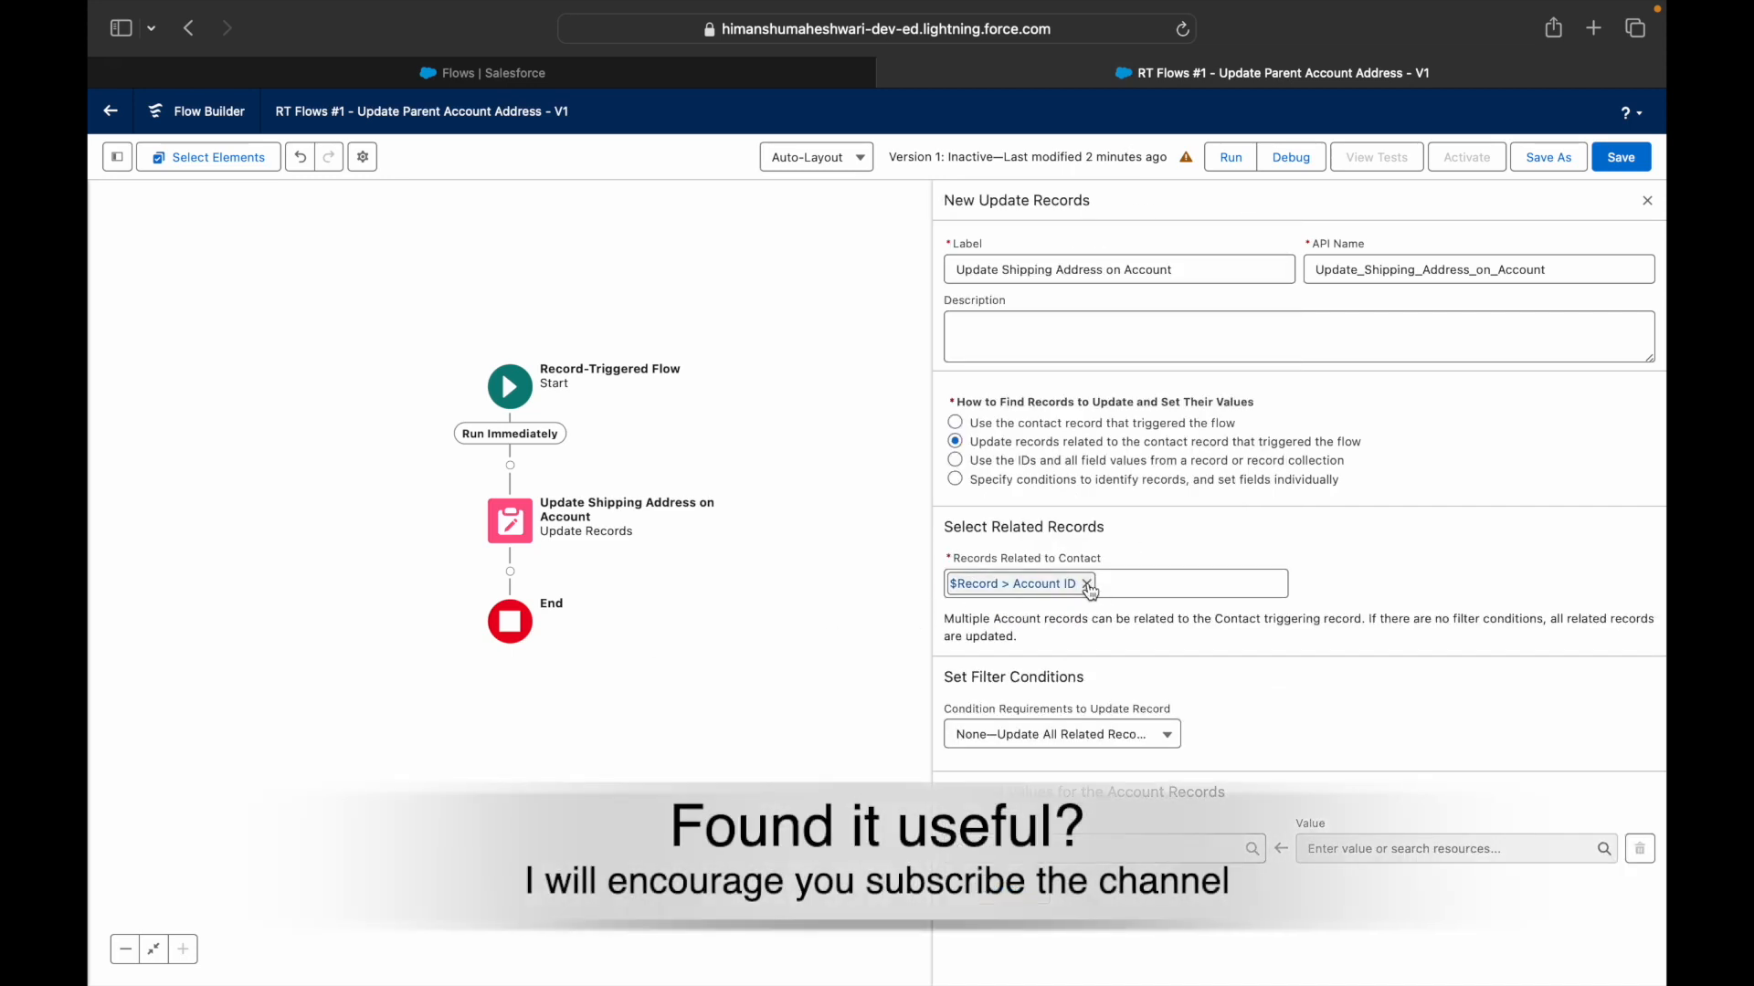
click(1086, 584)
text(Record)
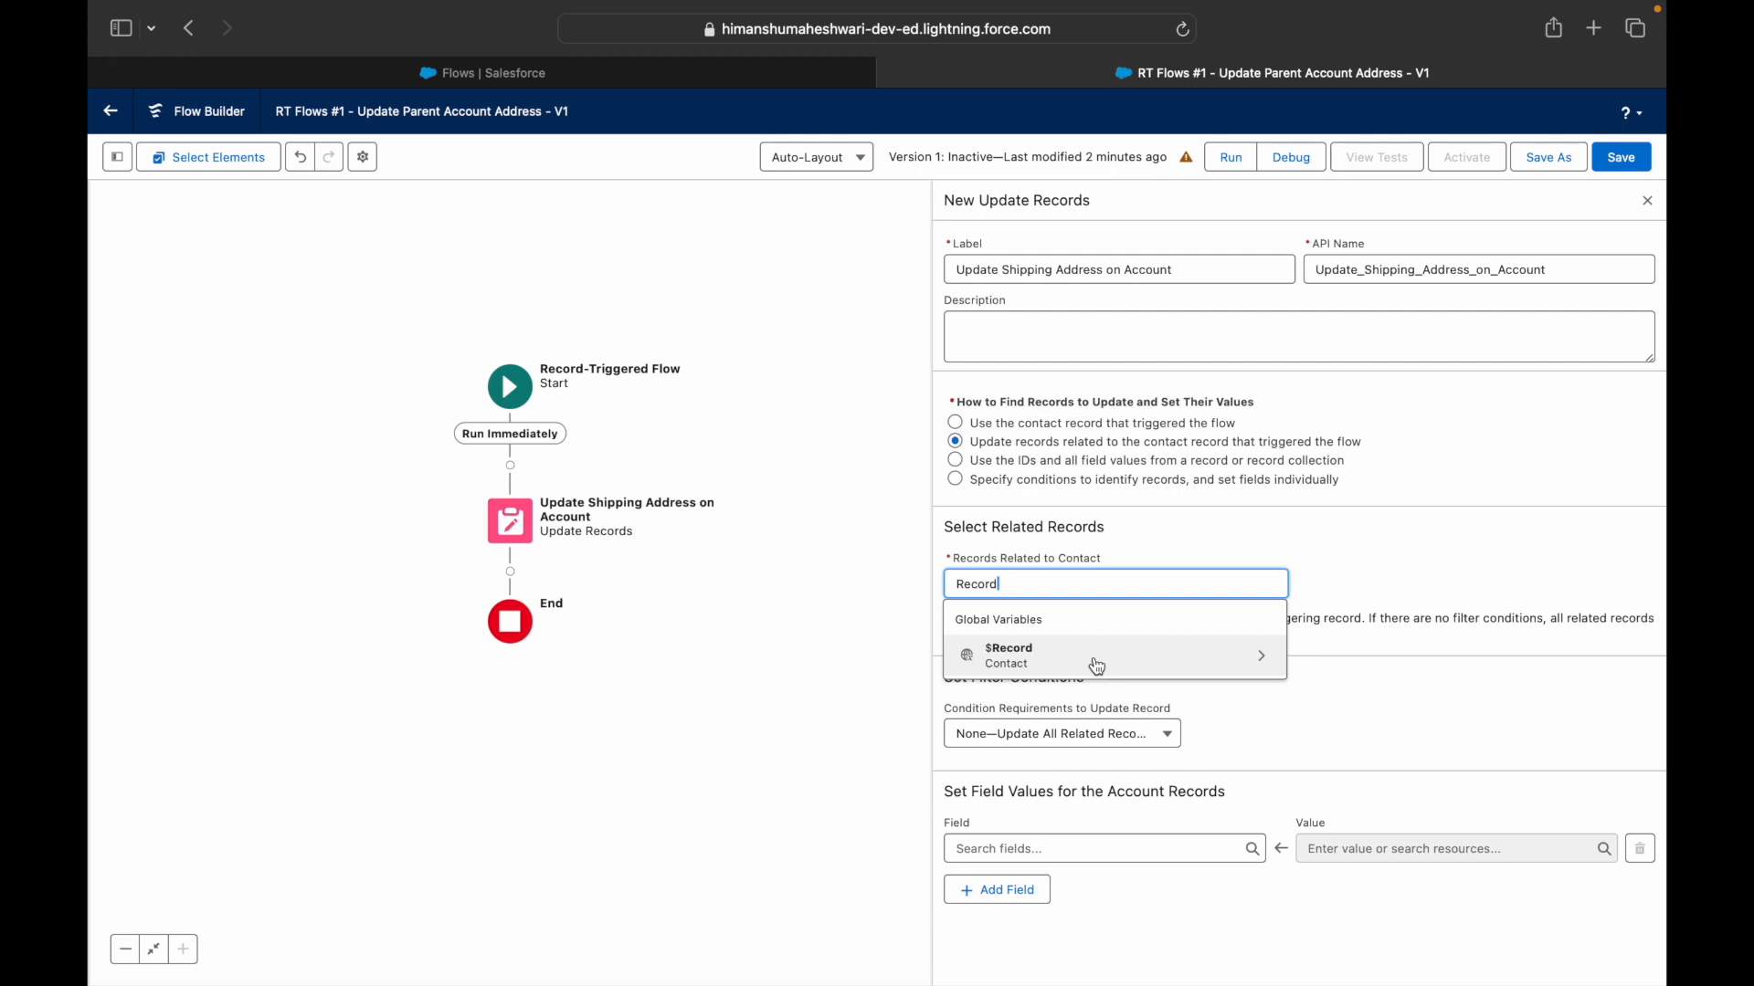
- Set the related records to update to $Record > Account ID, the contact's parent account
click(1097, 660)
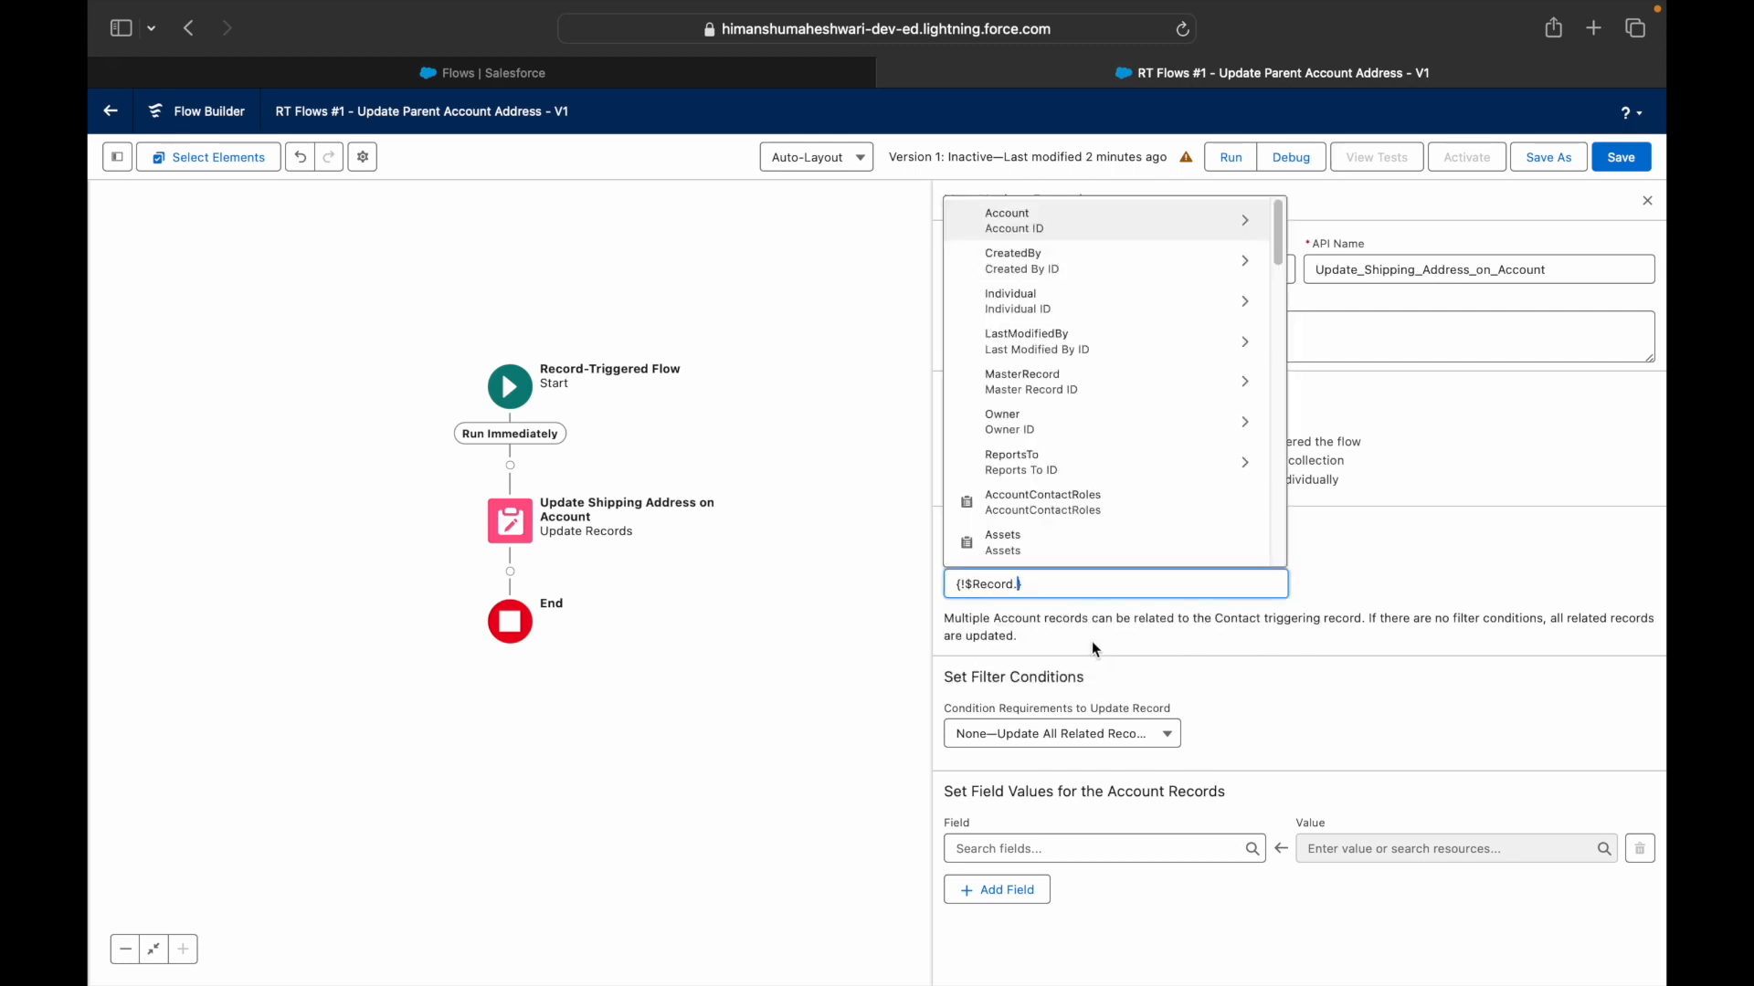
text(Account)
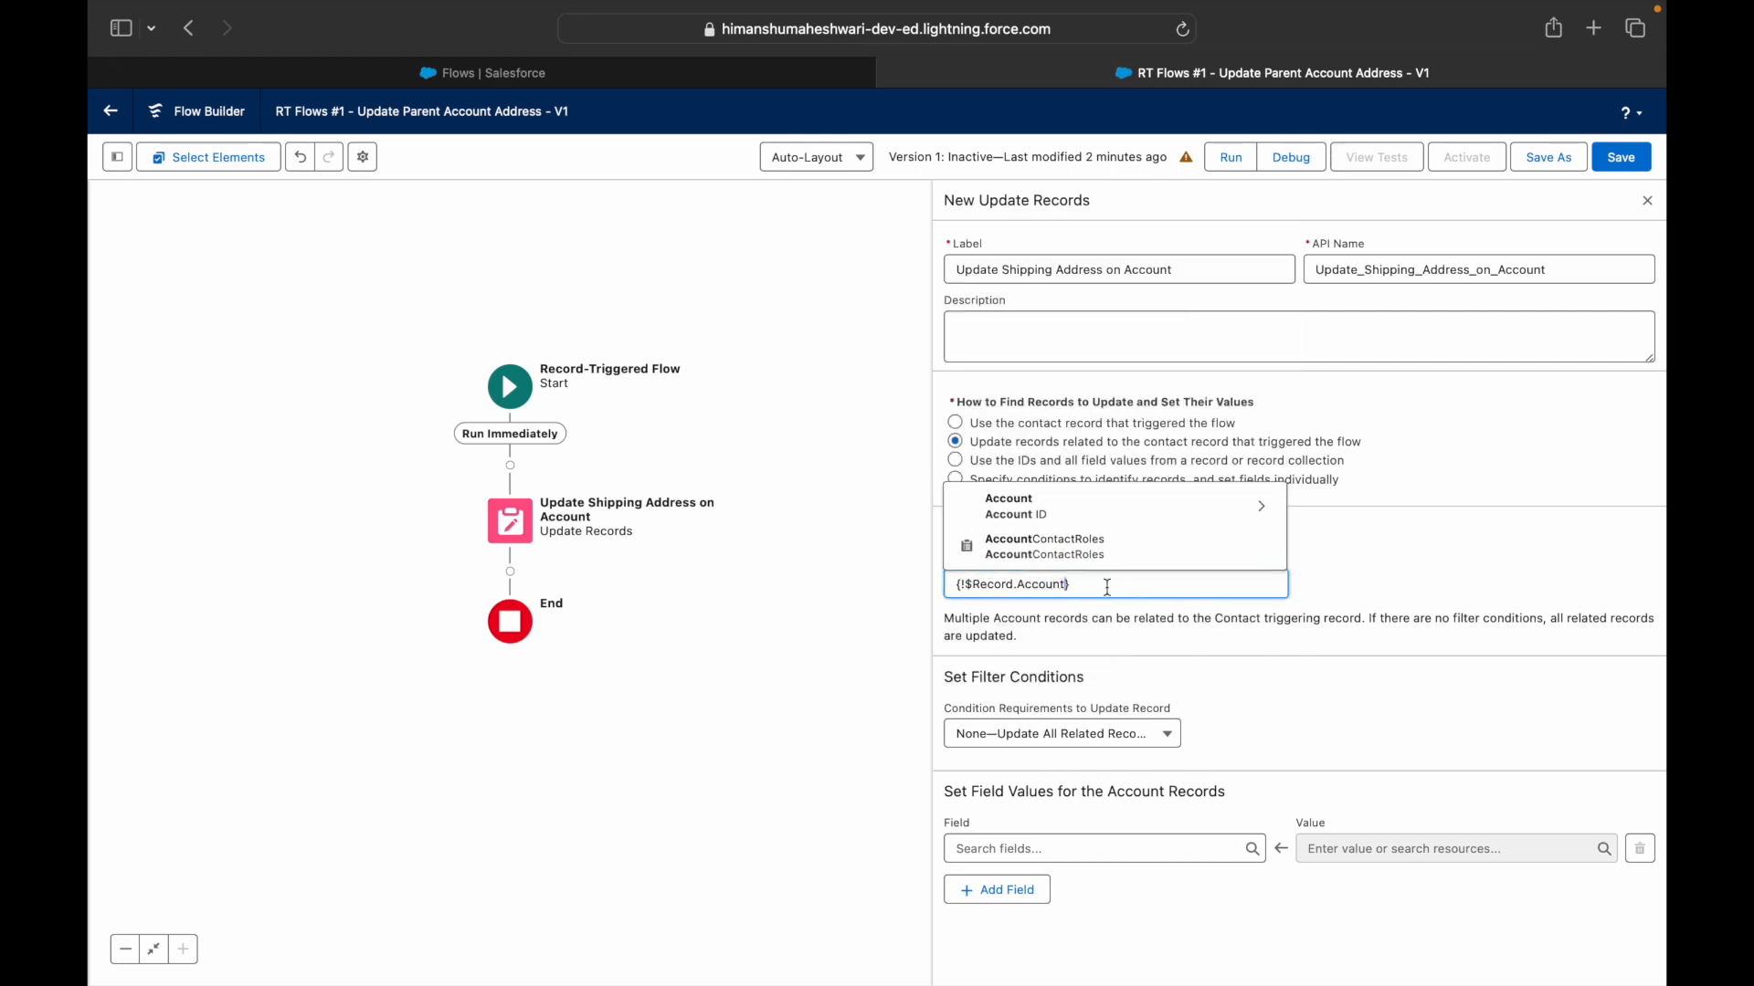
click(1375, 586)
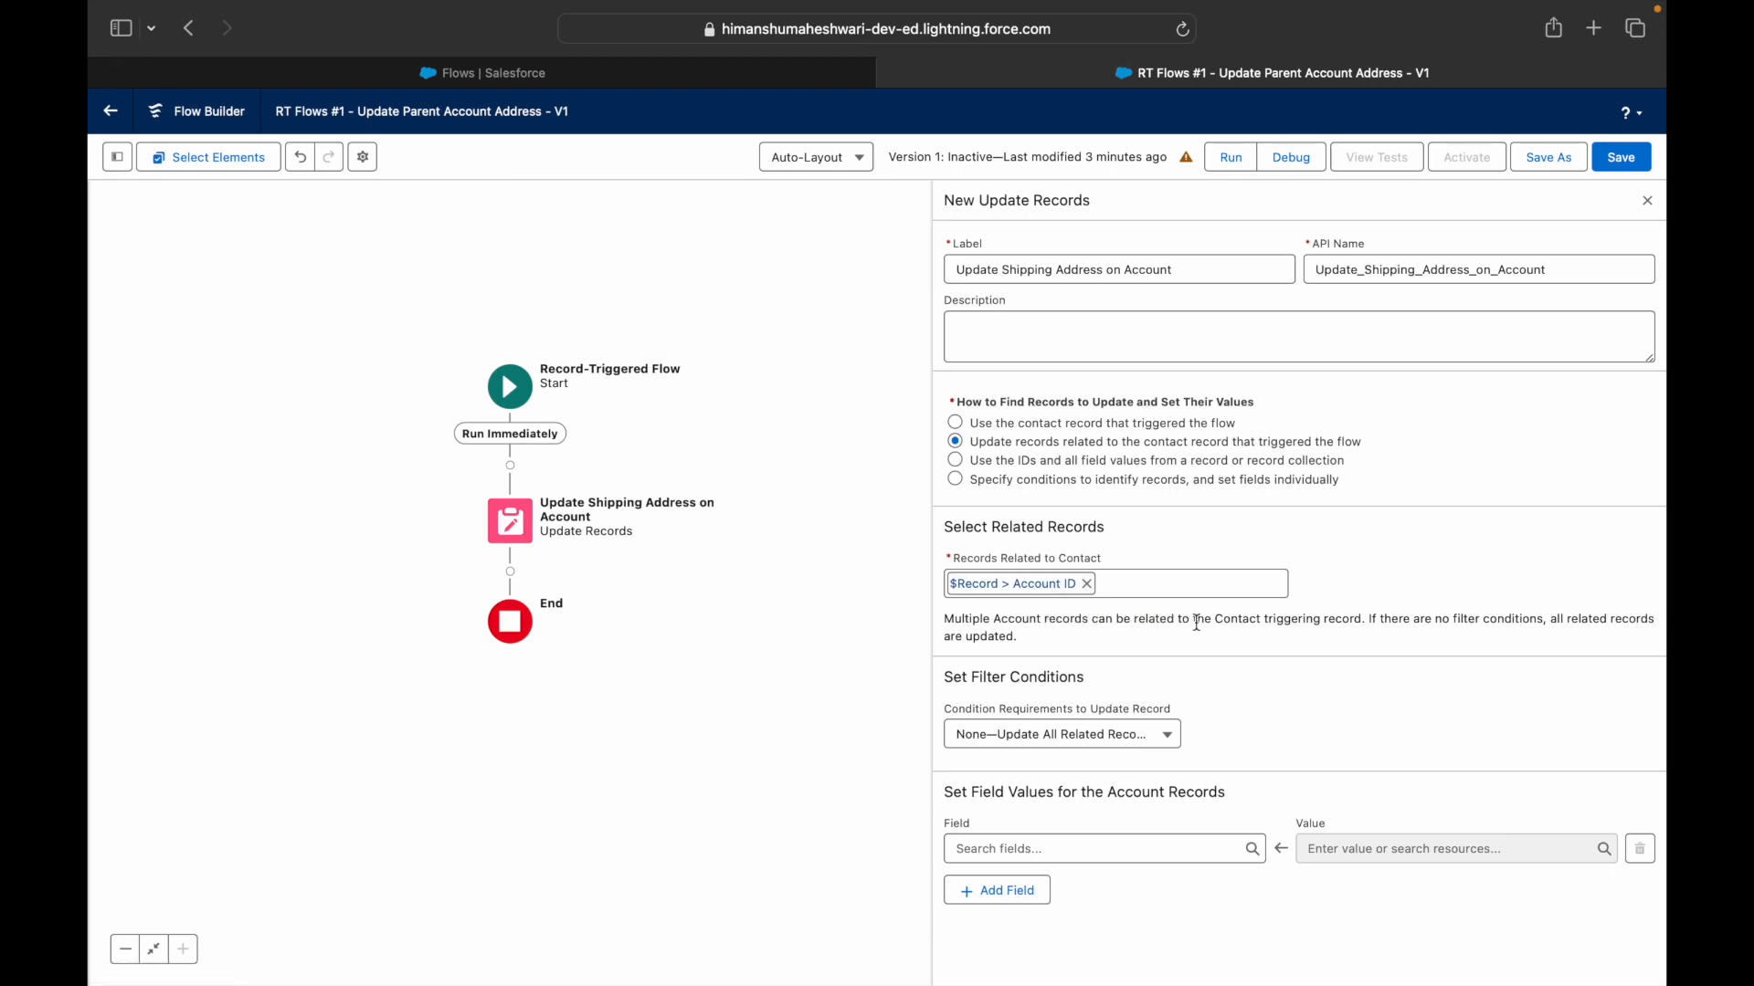
drag(954, 619, 1519, 619)
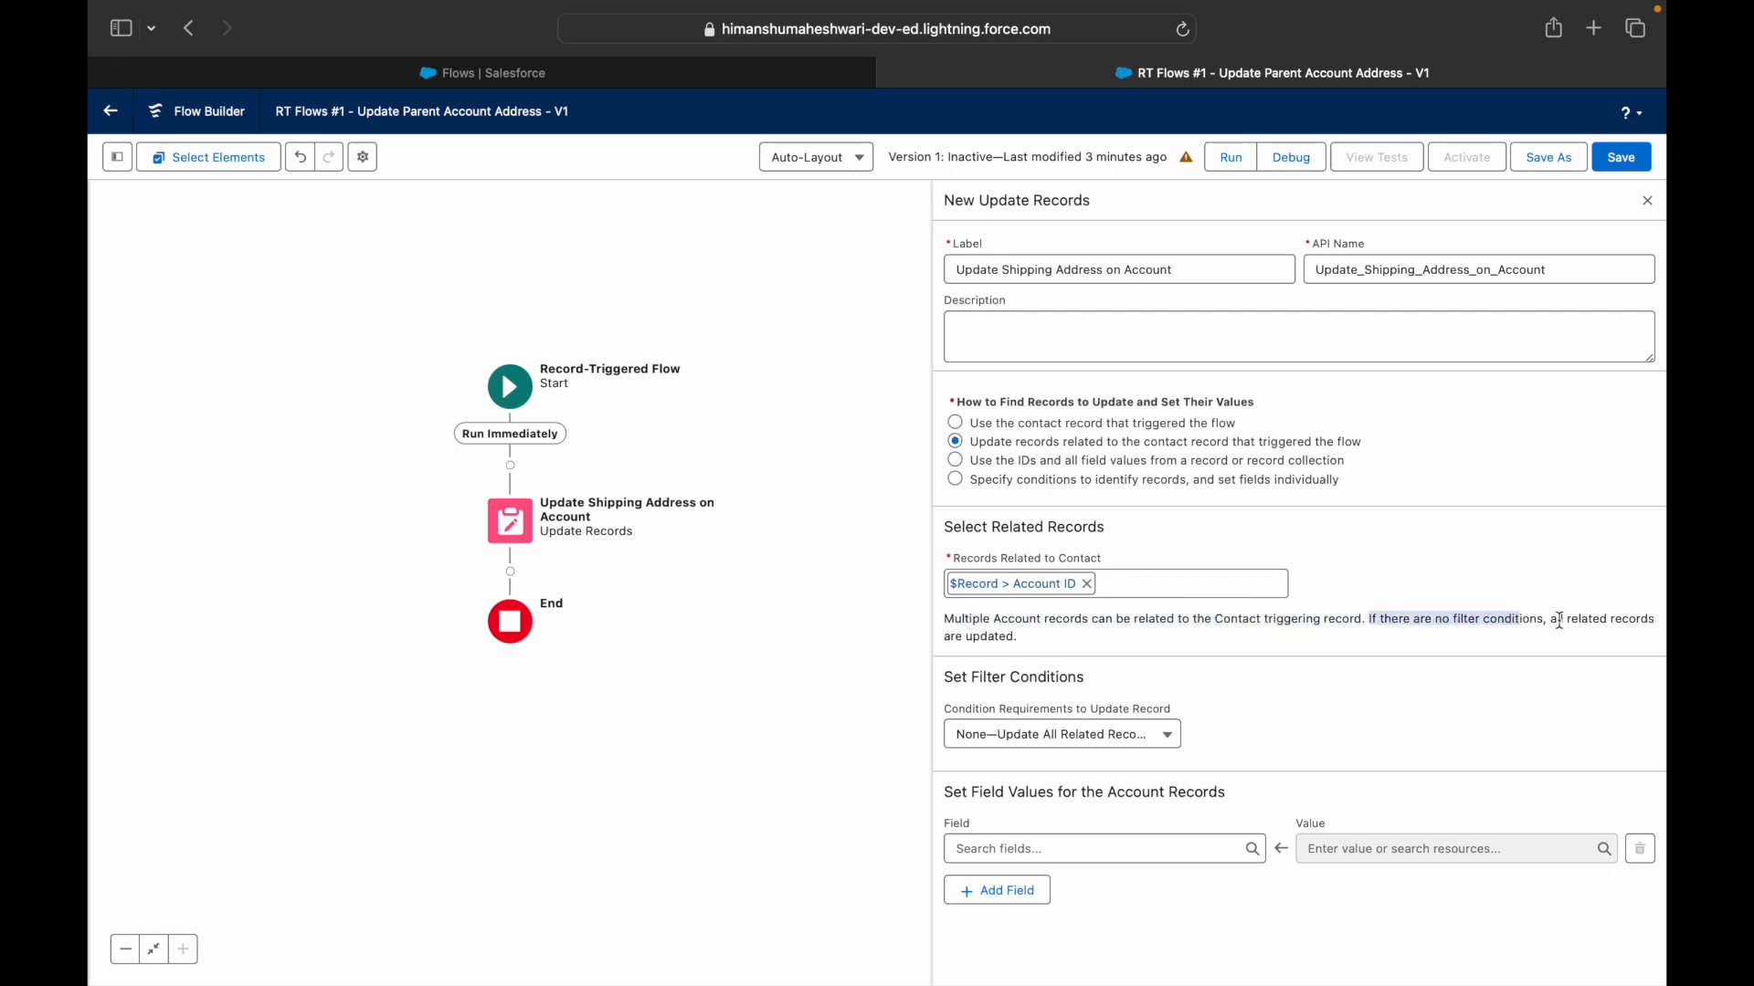
click(1009, 637)
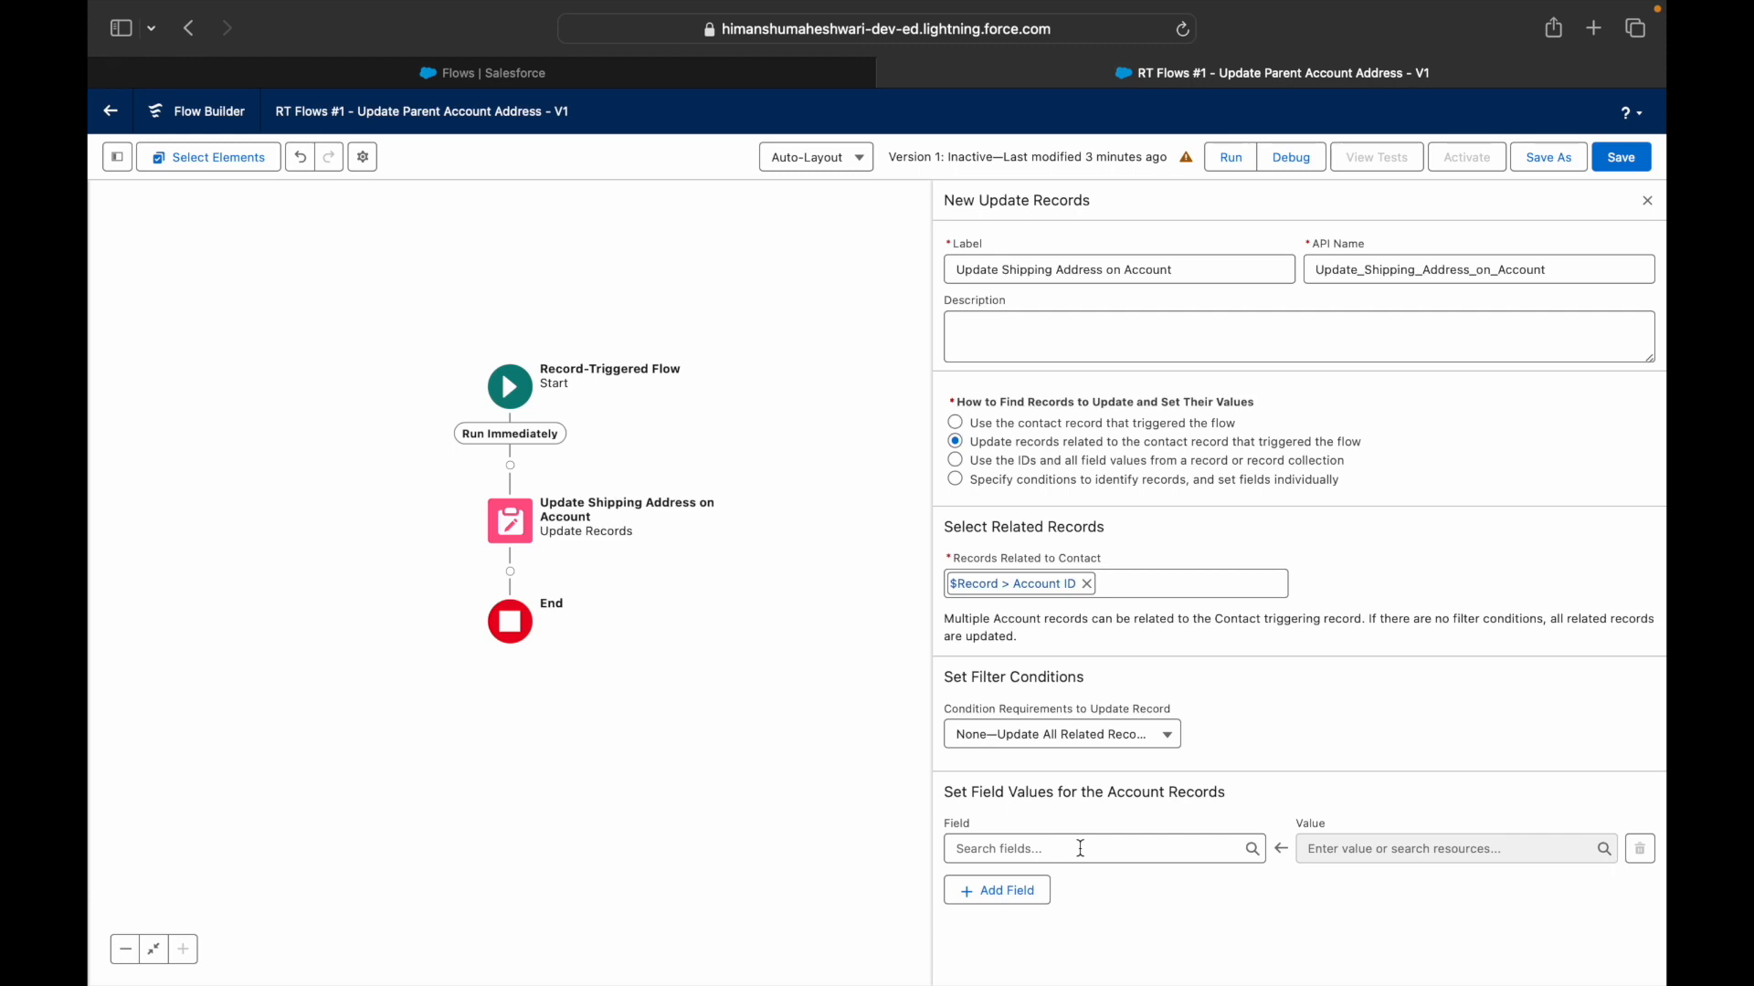
- Set the Account field ShippingStreet to $Record > Mailing Street
click(1080, 847)
text(Shippi)
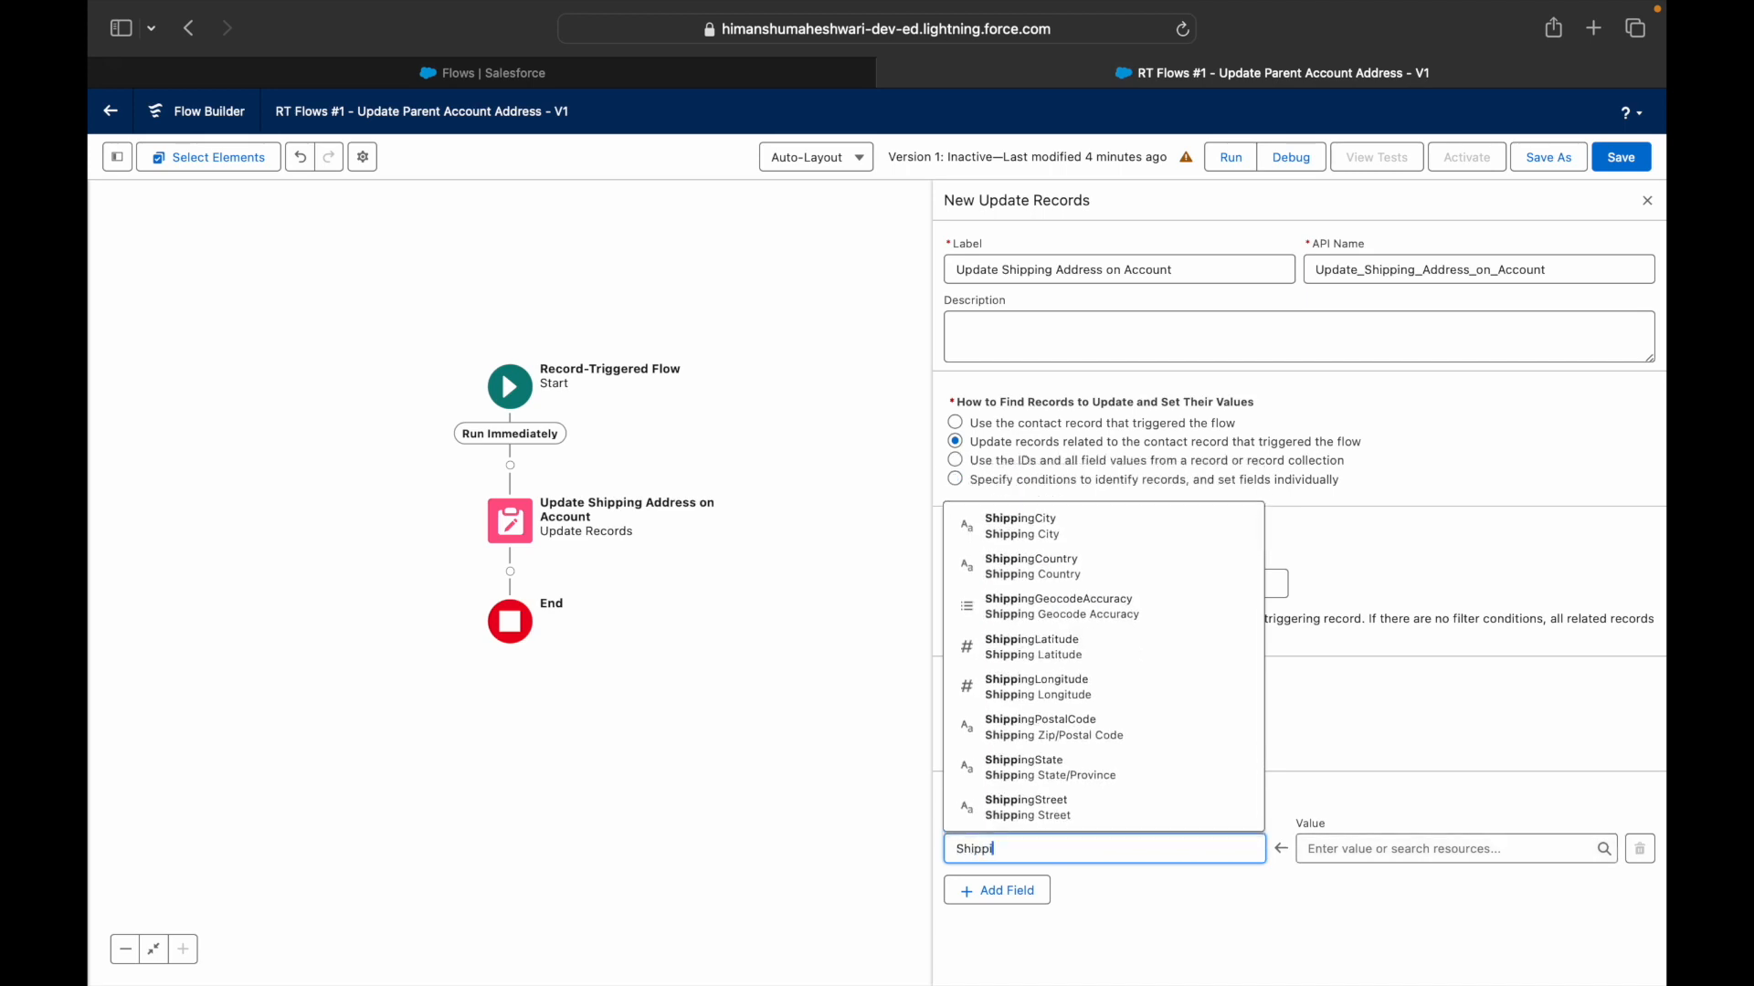
text(ng)
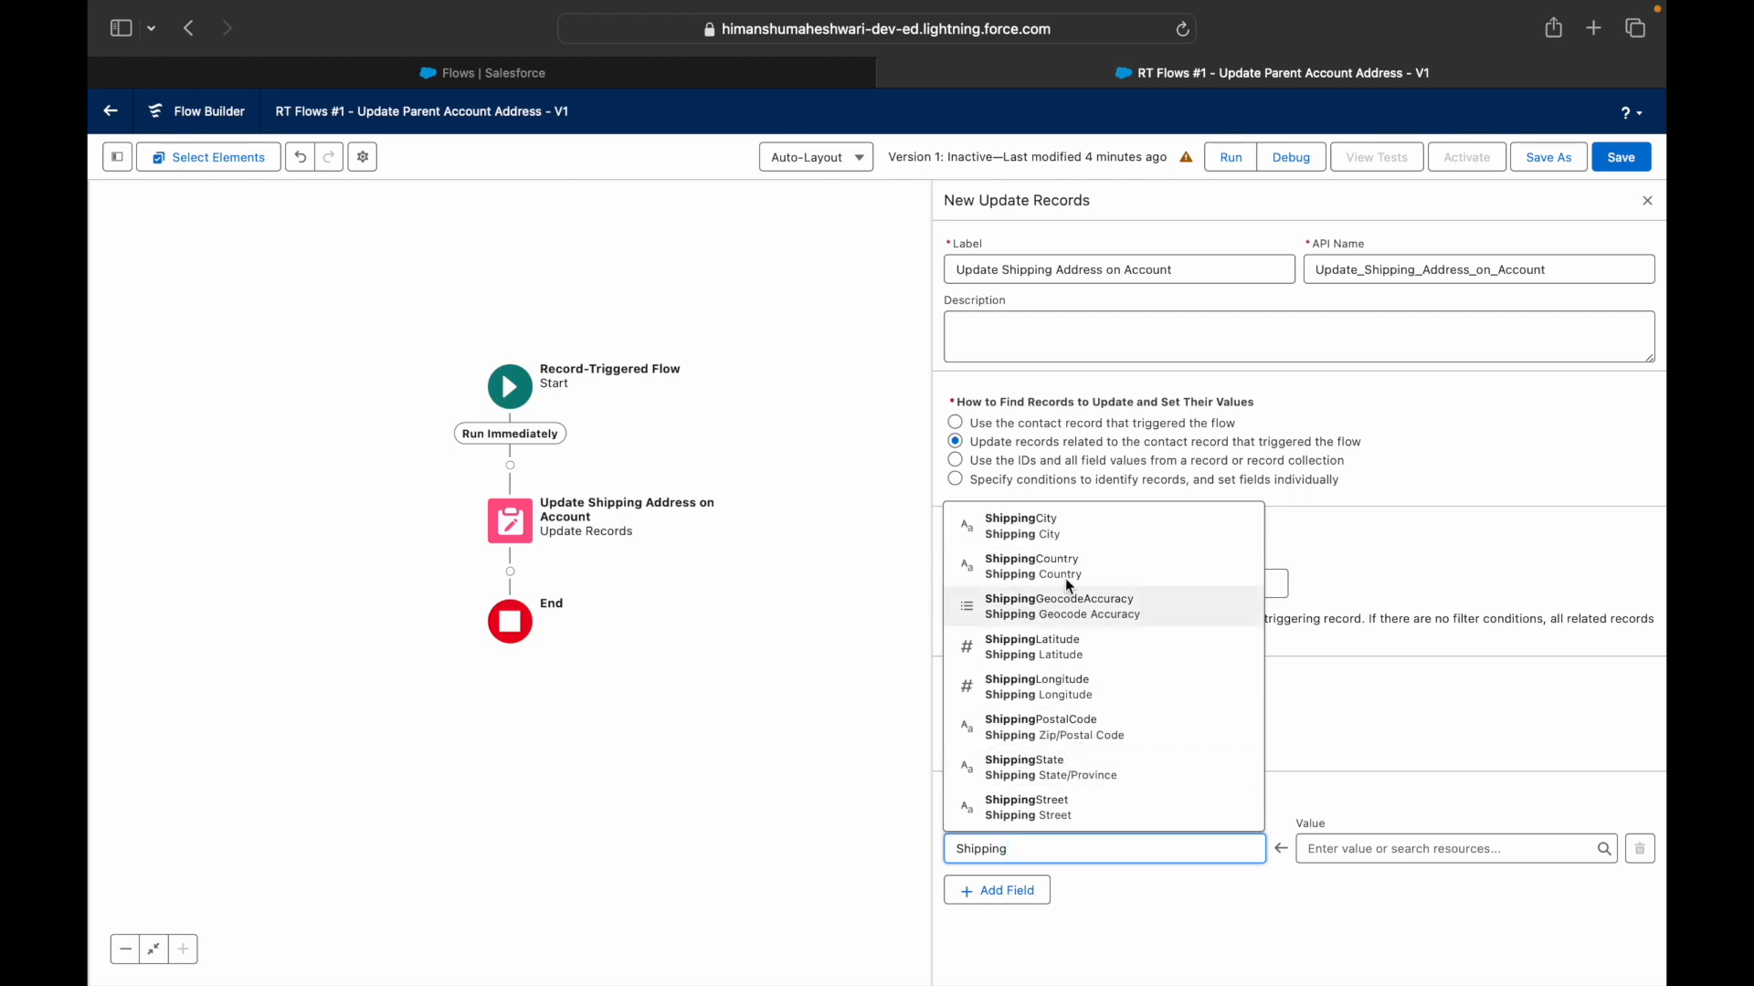
click(1069, 809)
click(1367, 850)
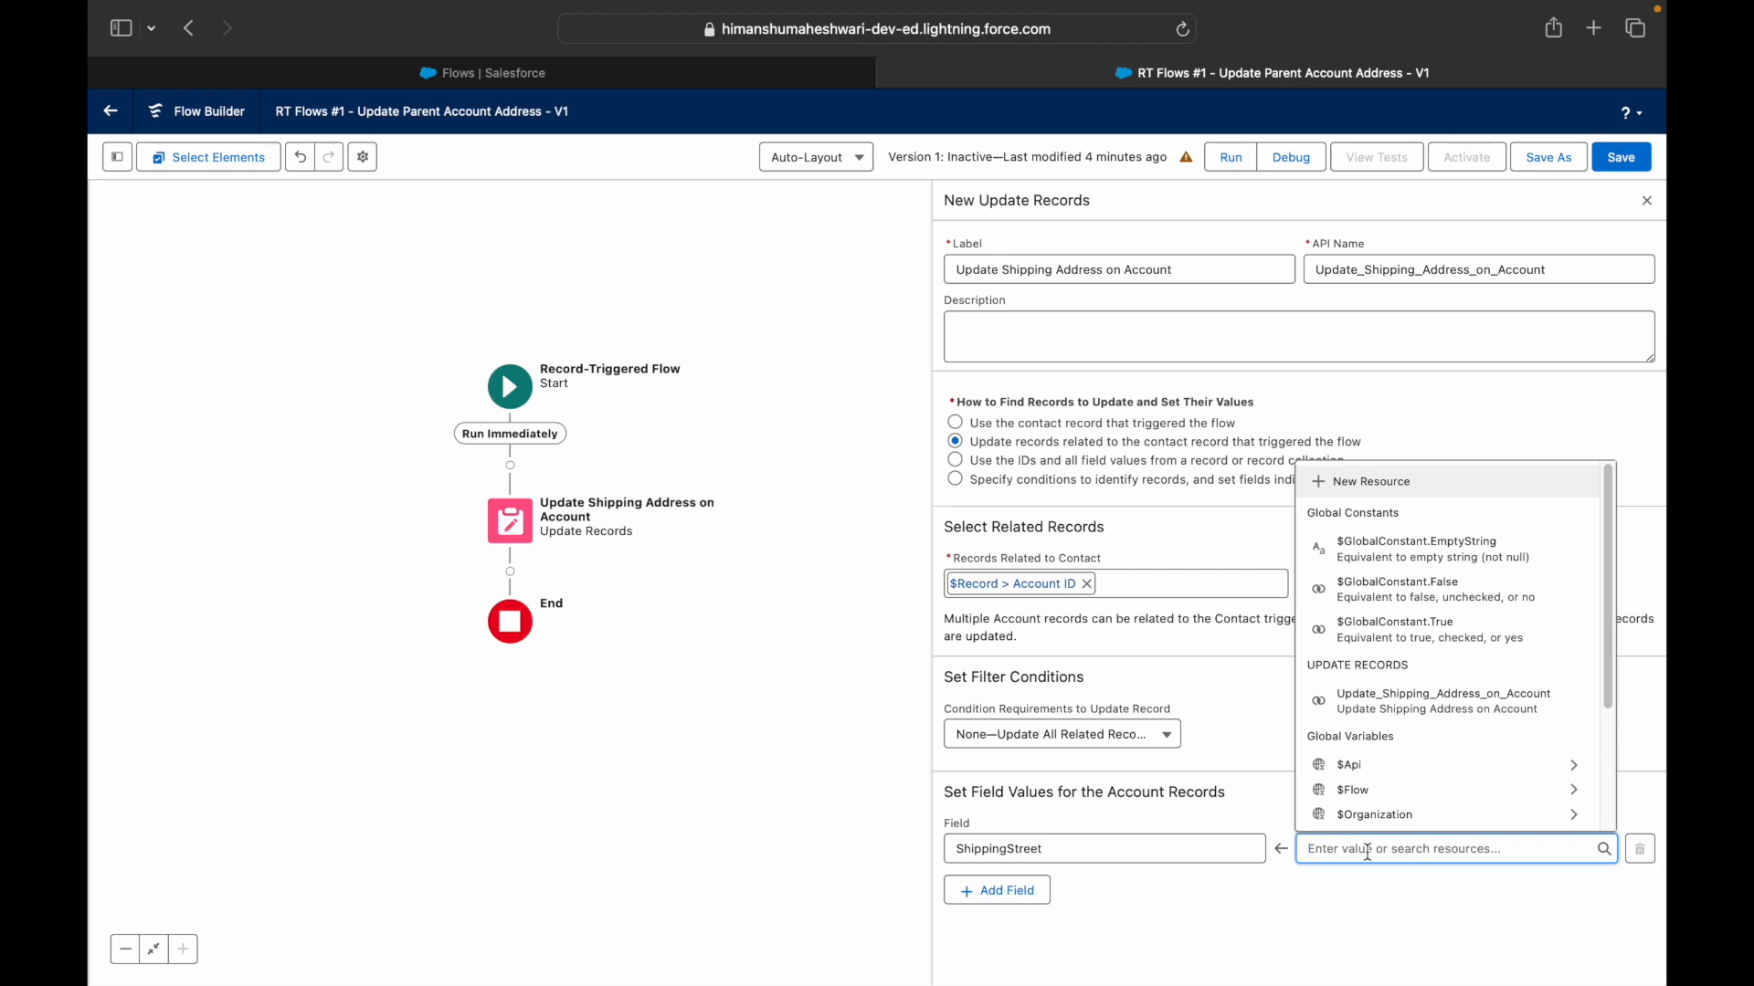
text(Record)
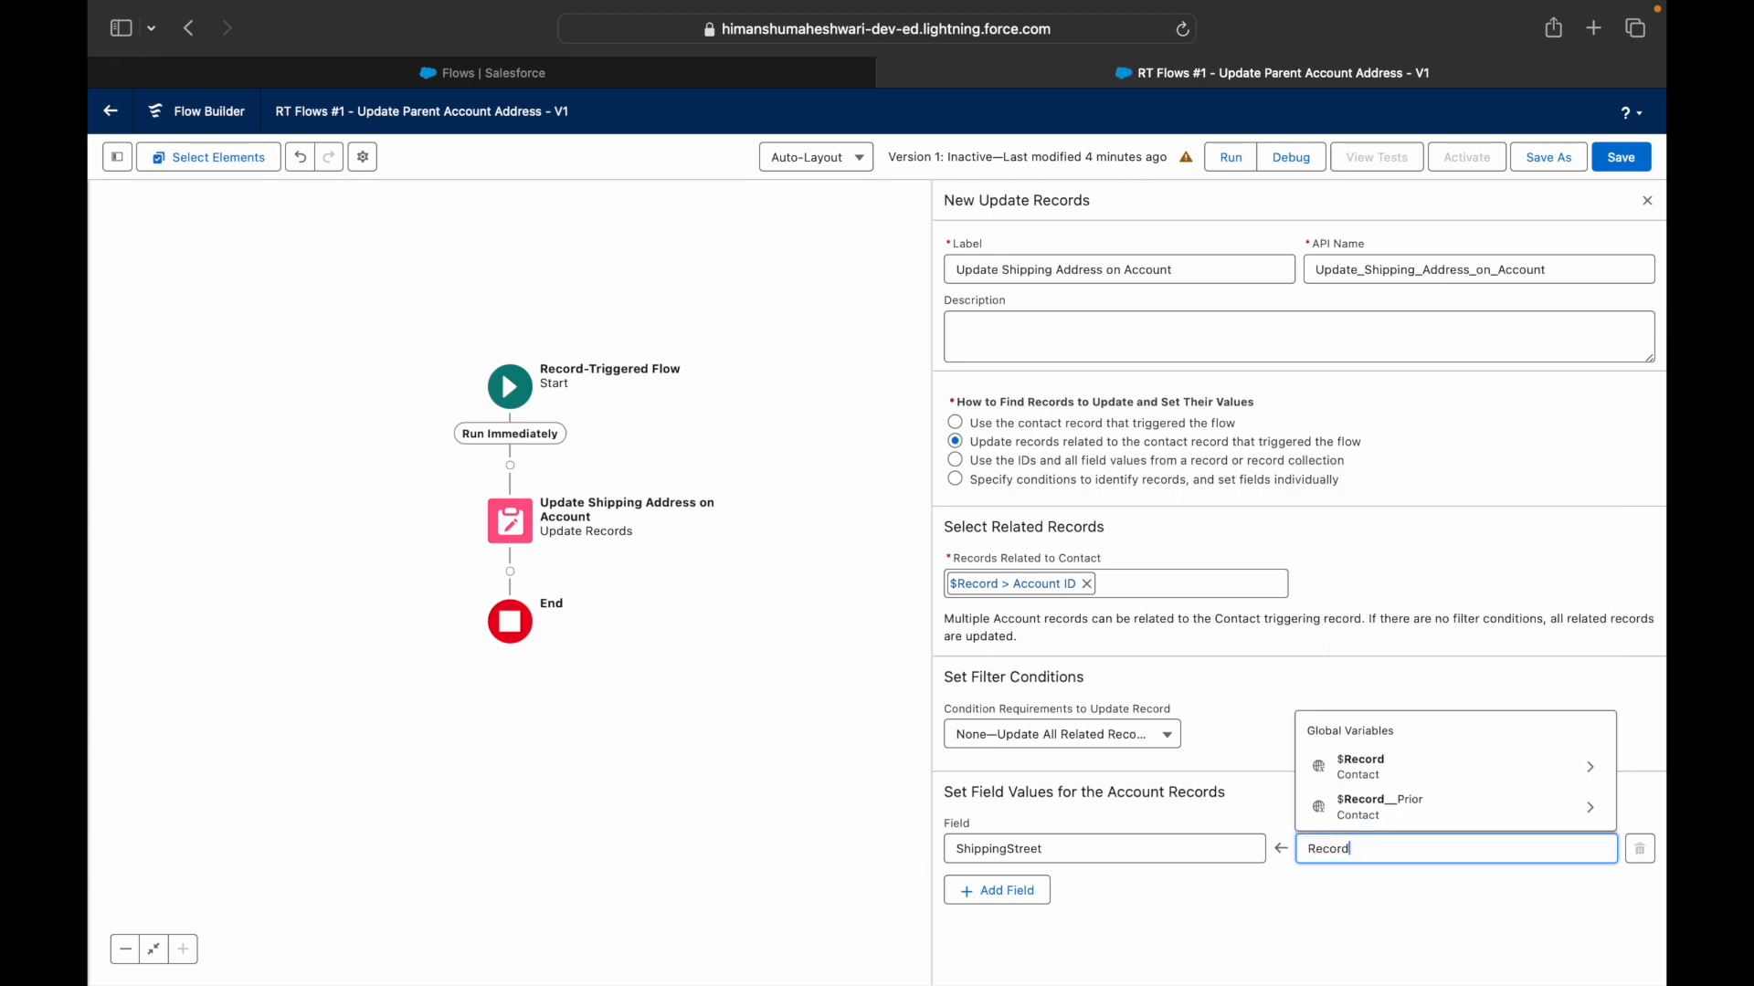
key(Down)
key(Return)
text(Mailing)
text(Street)
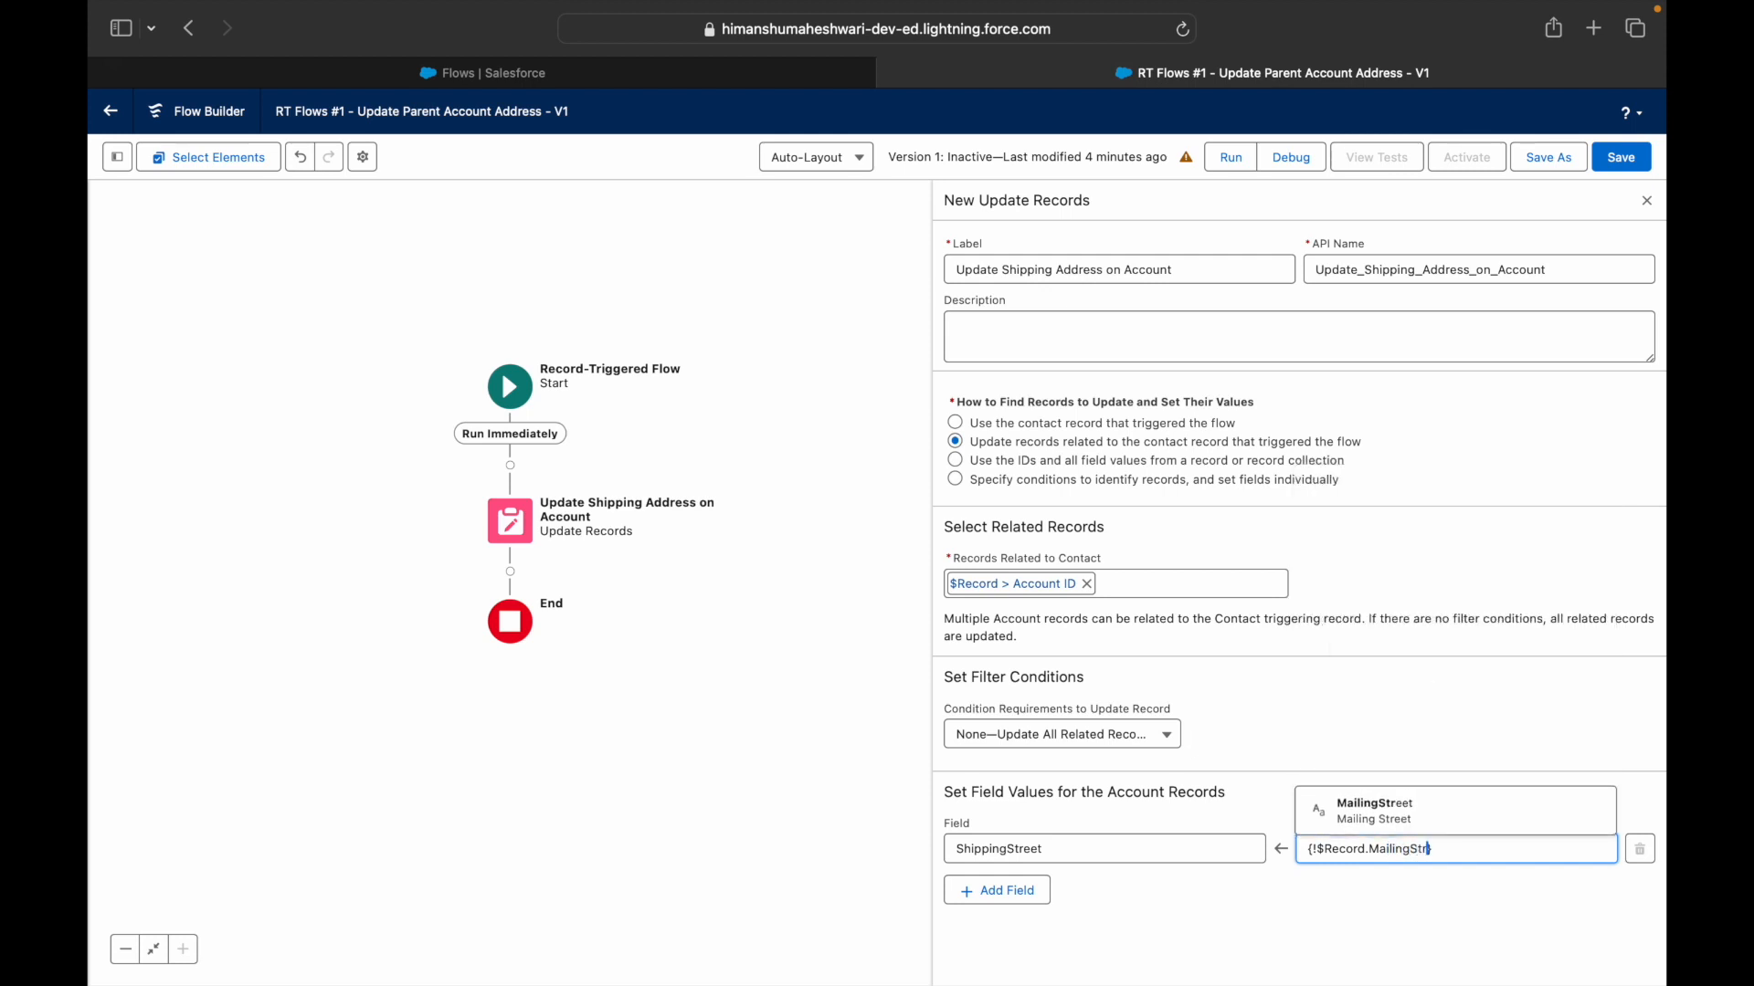
key(Return)
click(1350, 809)
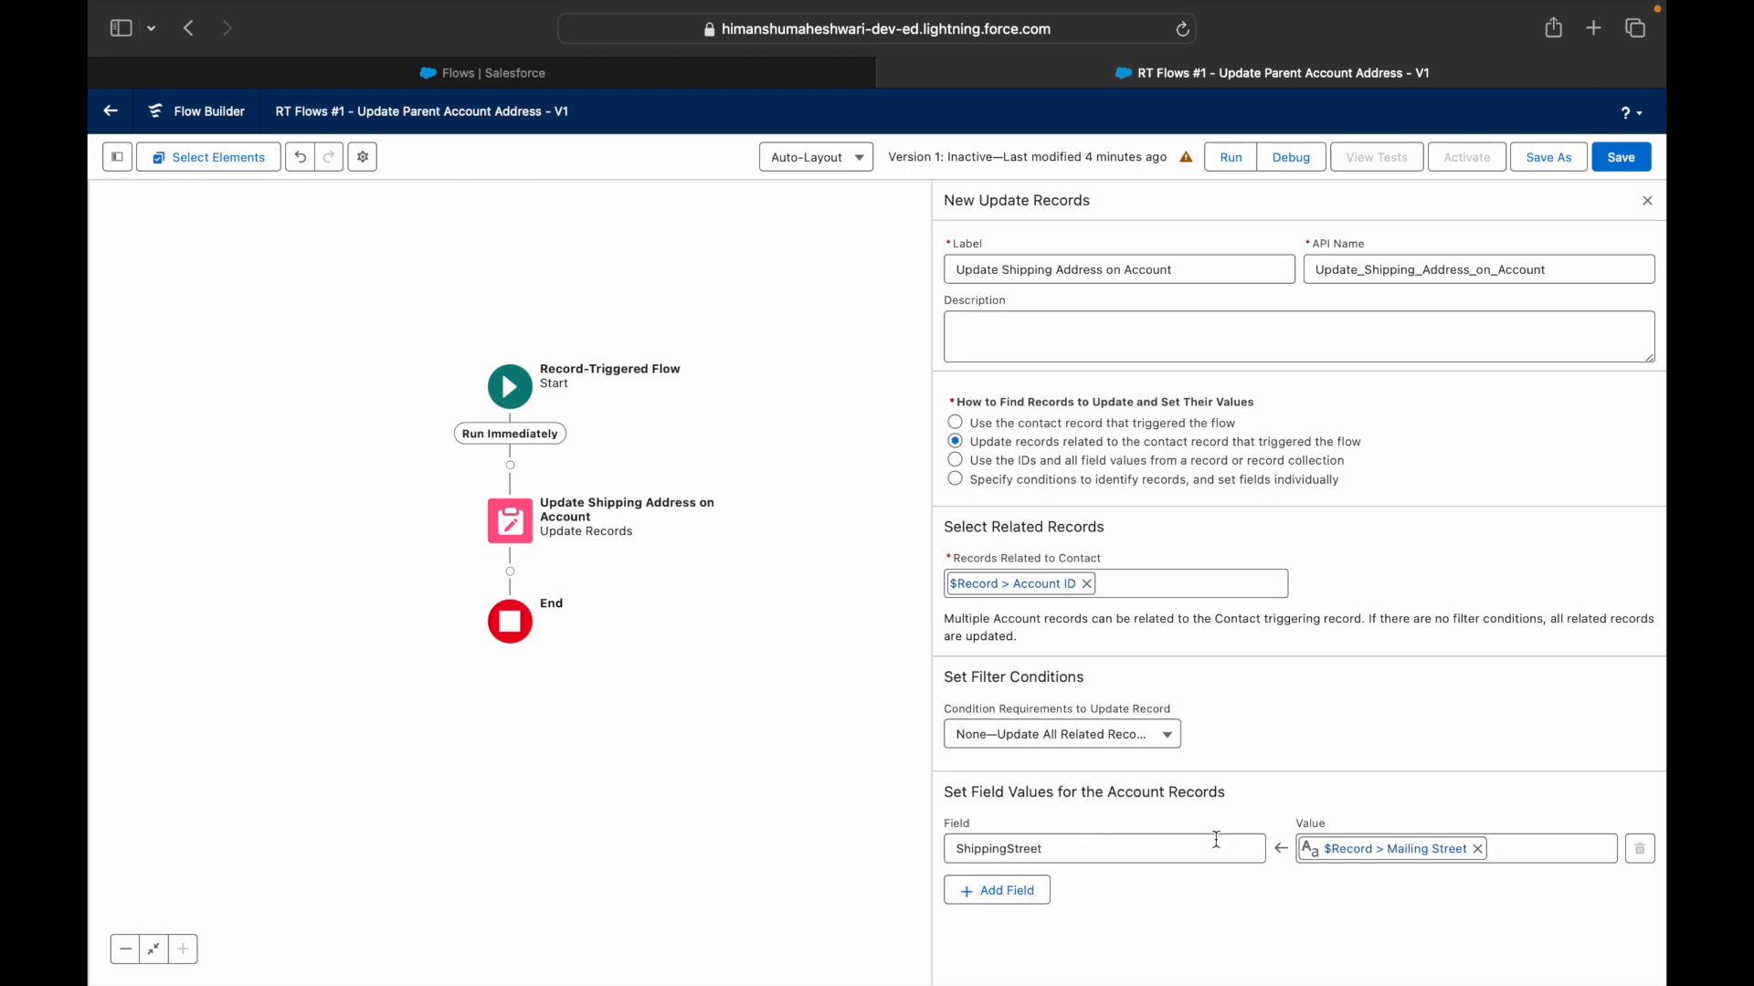
- Add a second row setting ShippingCity to $Record > Mailing City
click(979, 890)
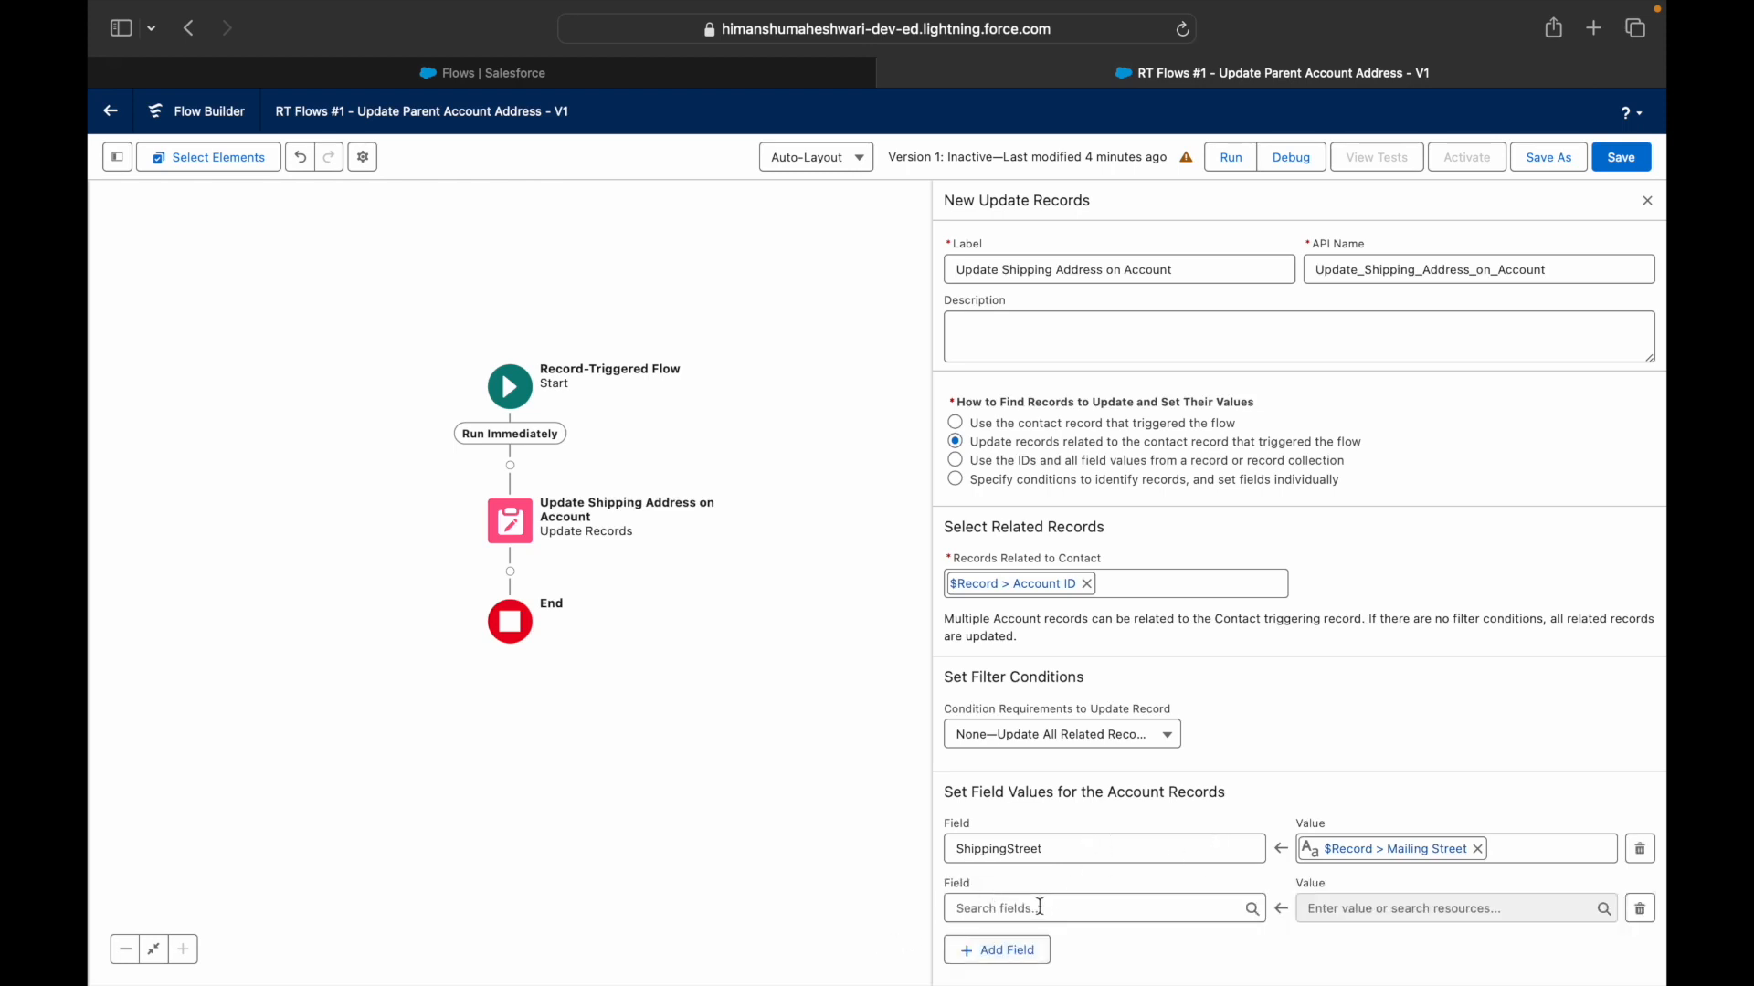
click(1041, 904)
text(ShippingCity)
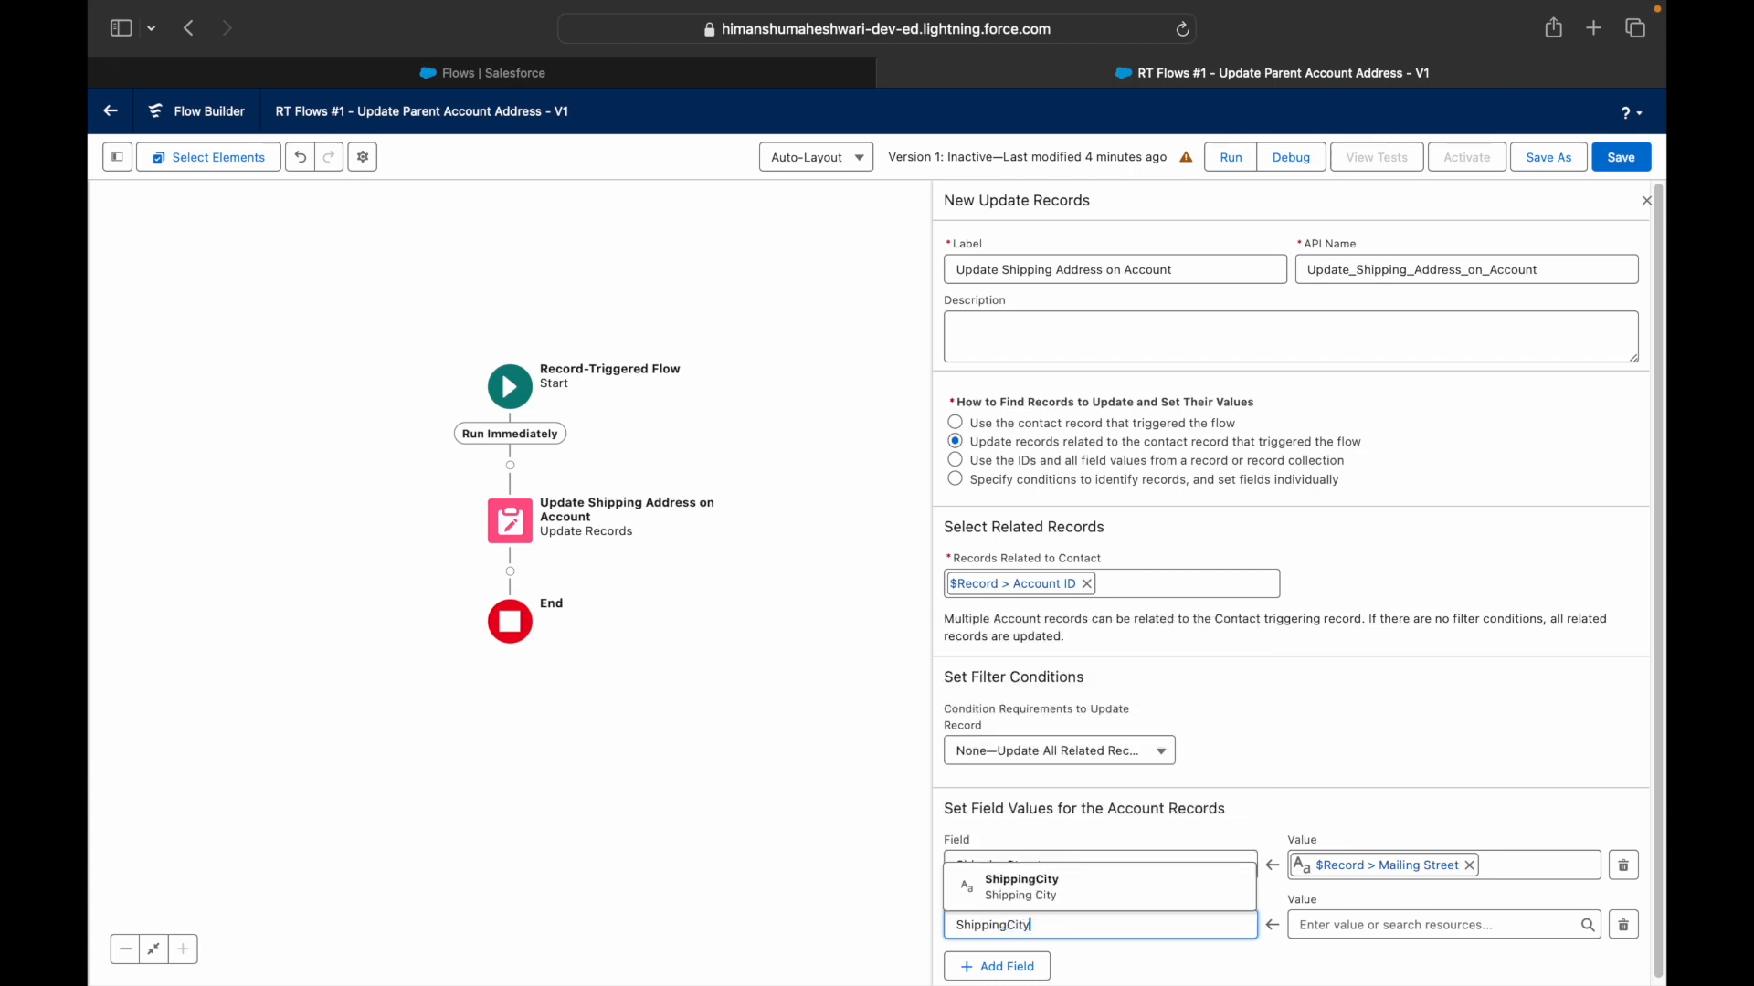
click(1021, 887)
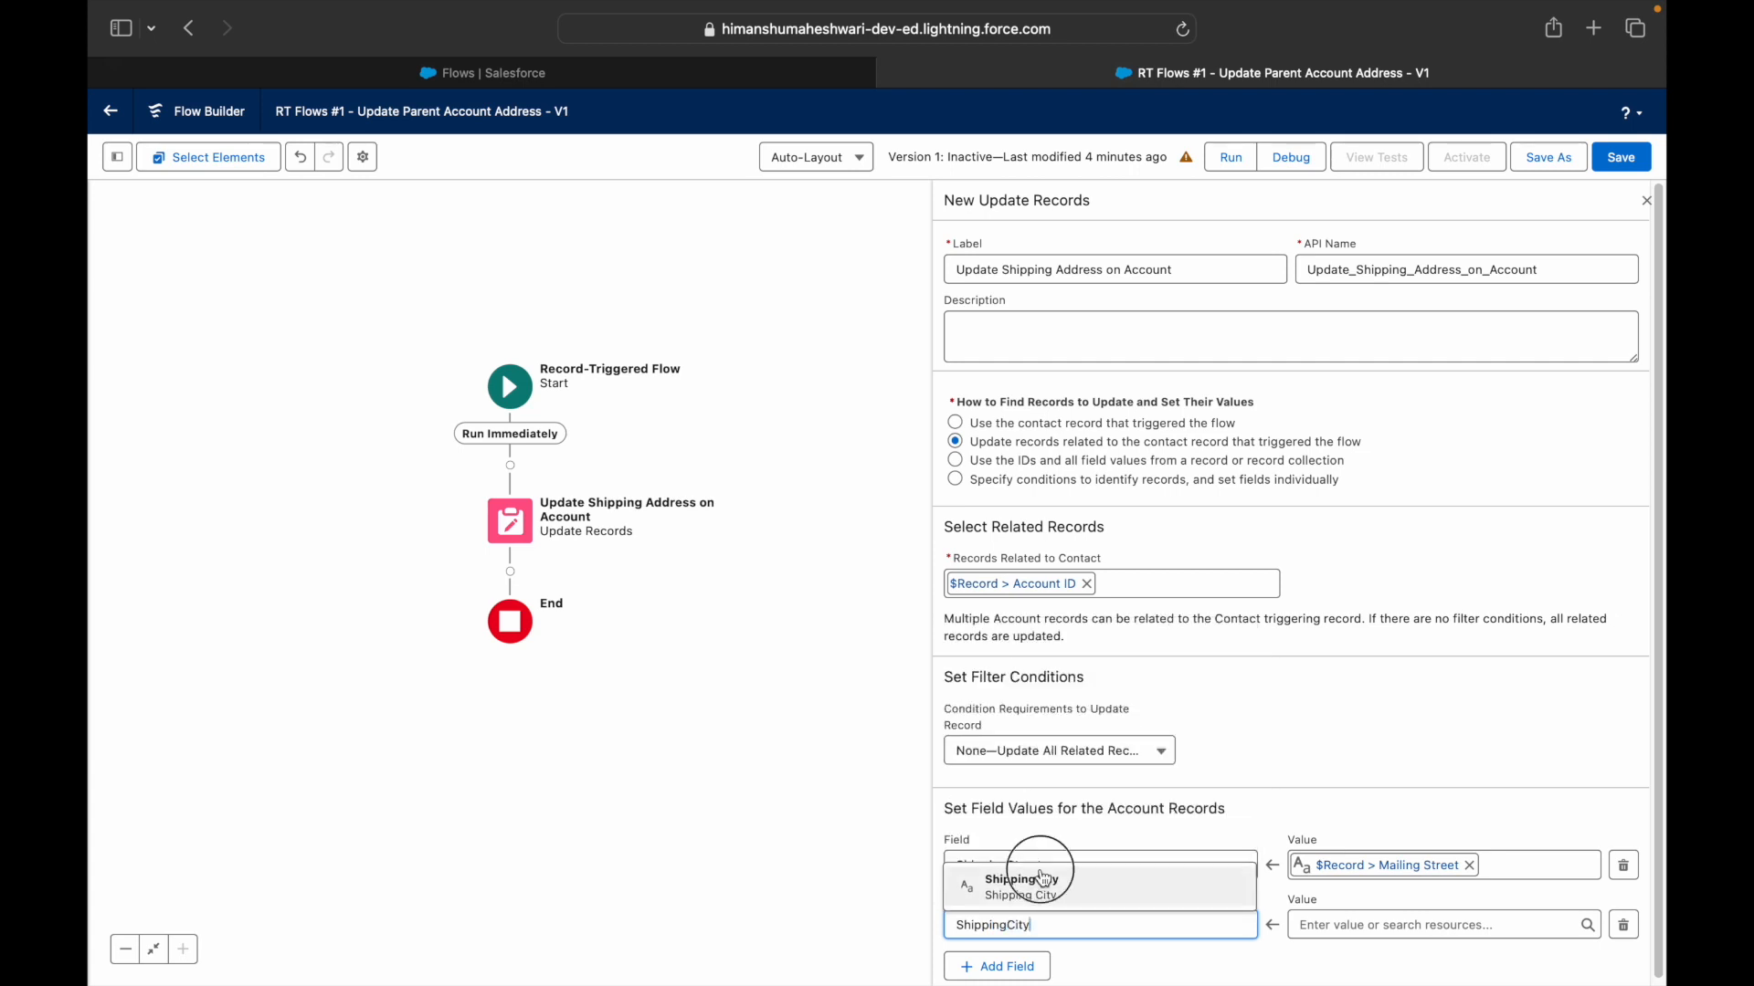
click(1329, 924)
text(Record)
key(Down)
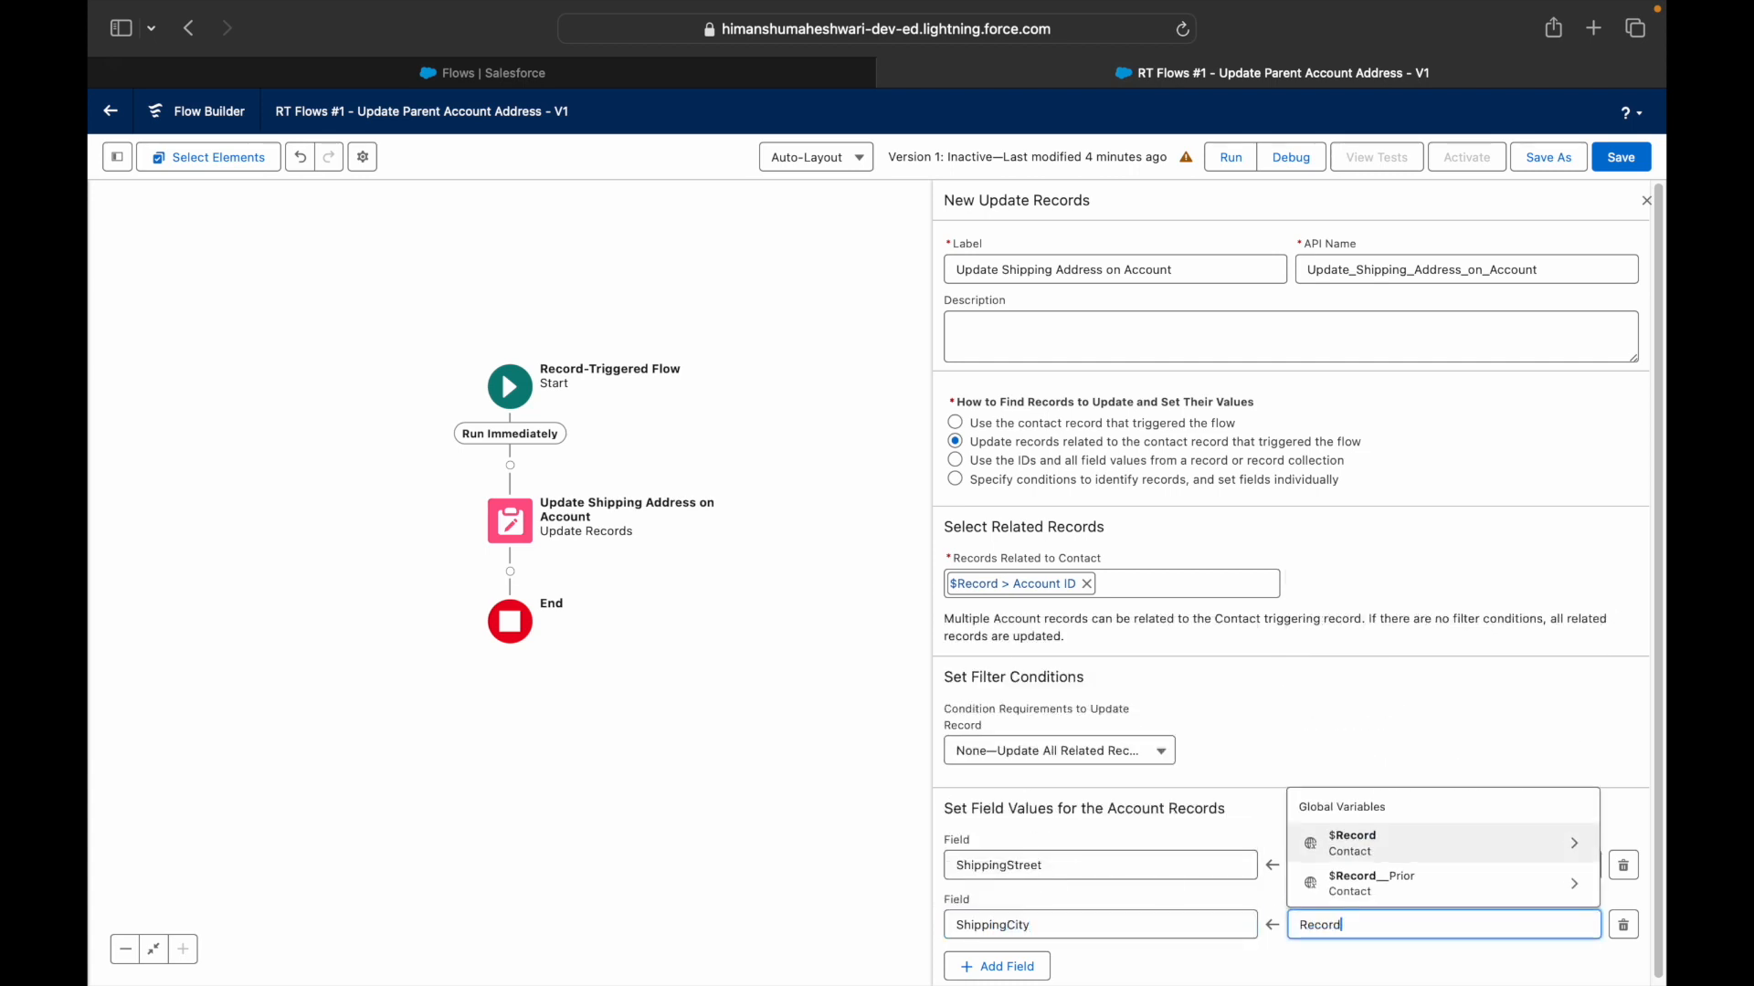
key(Return)
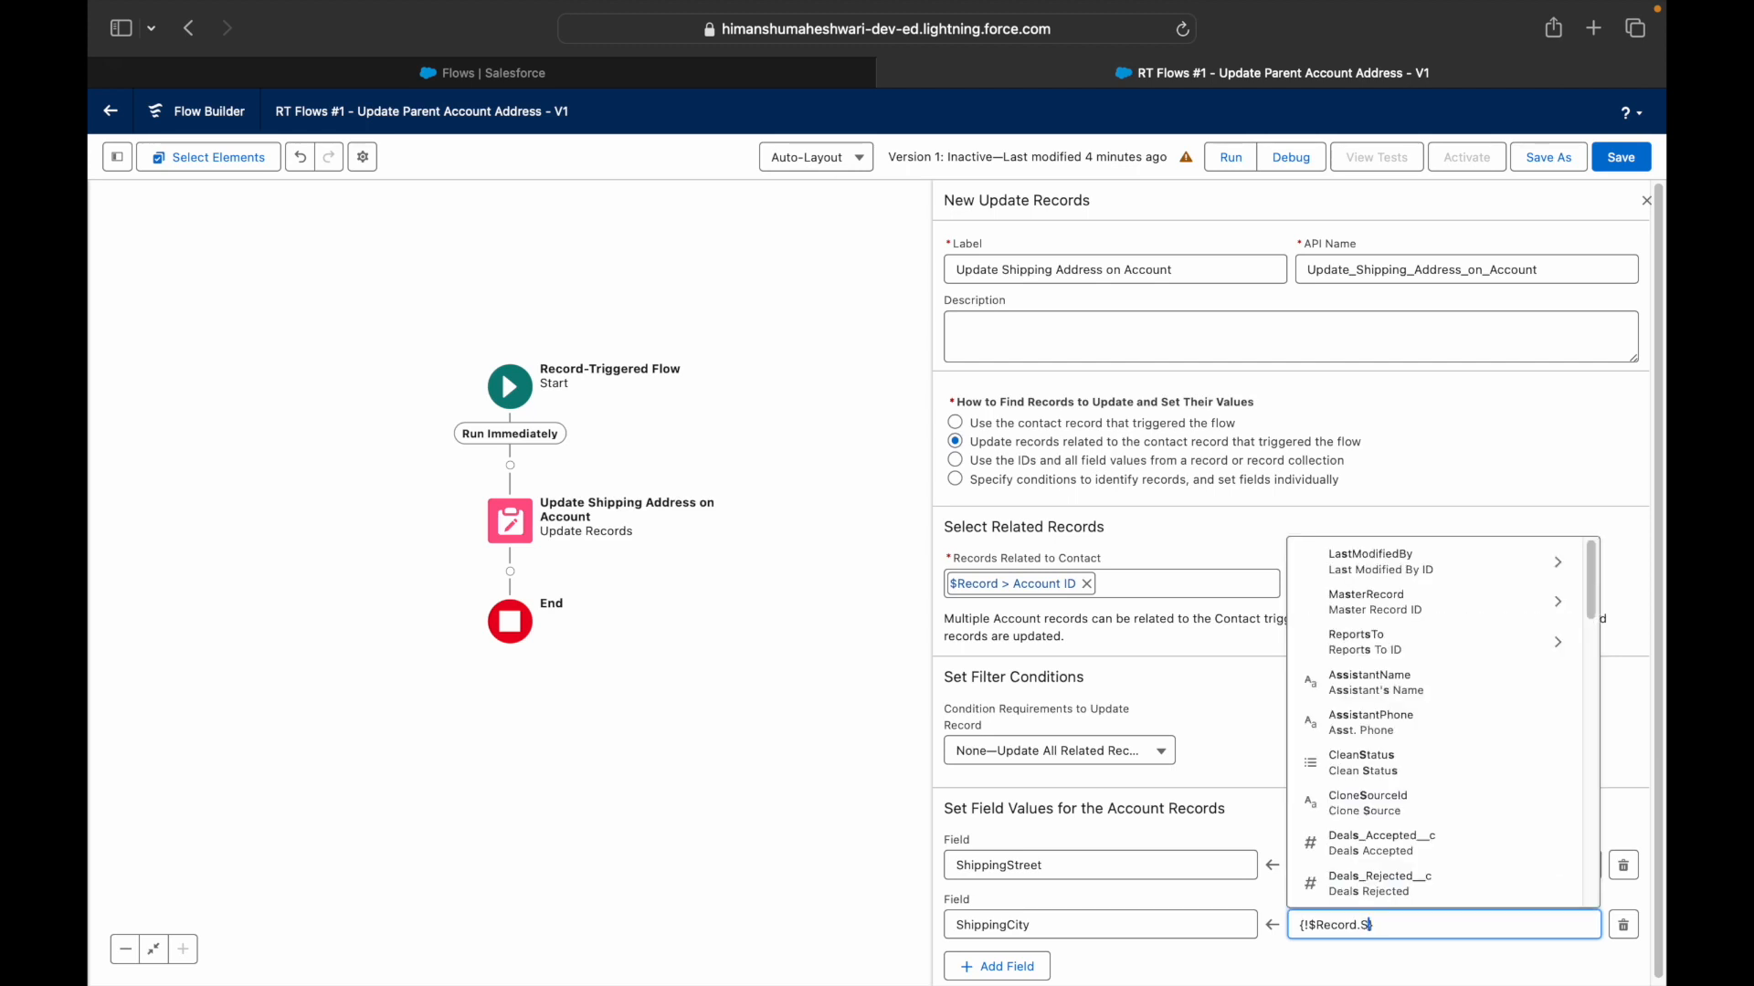
text(MailingCity)
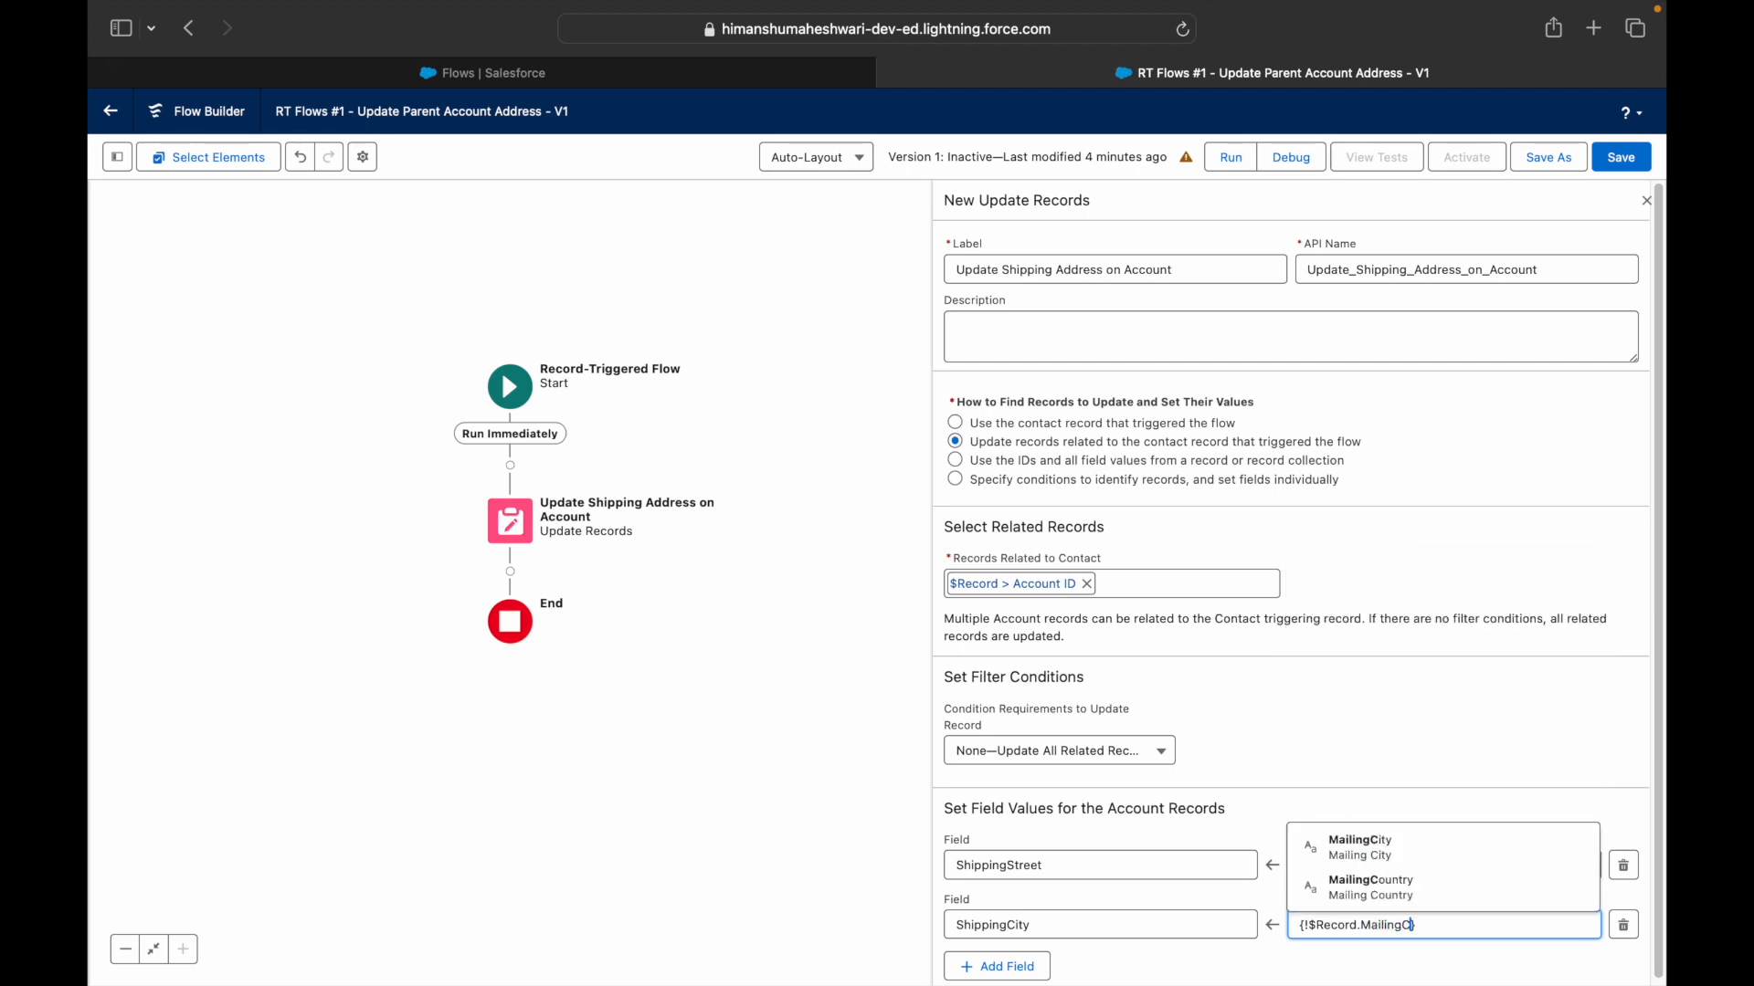
click(1448, 782)
click(1041, 967)
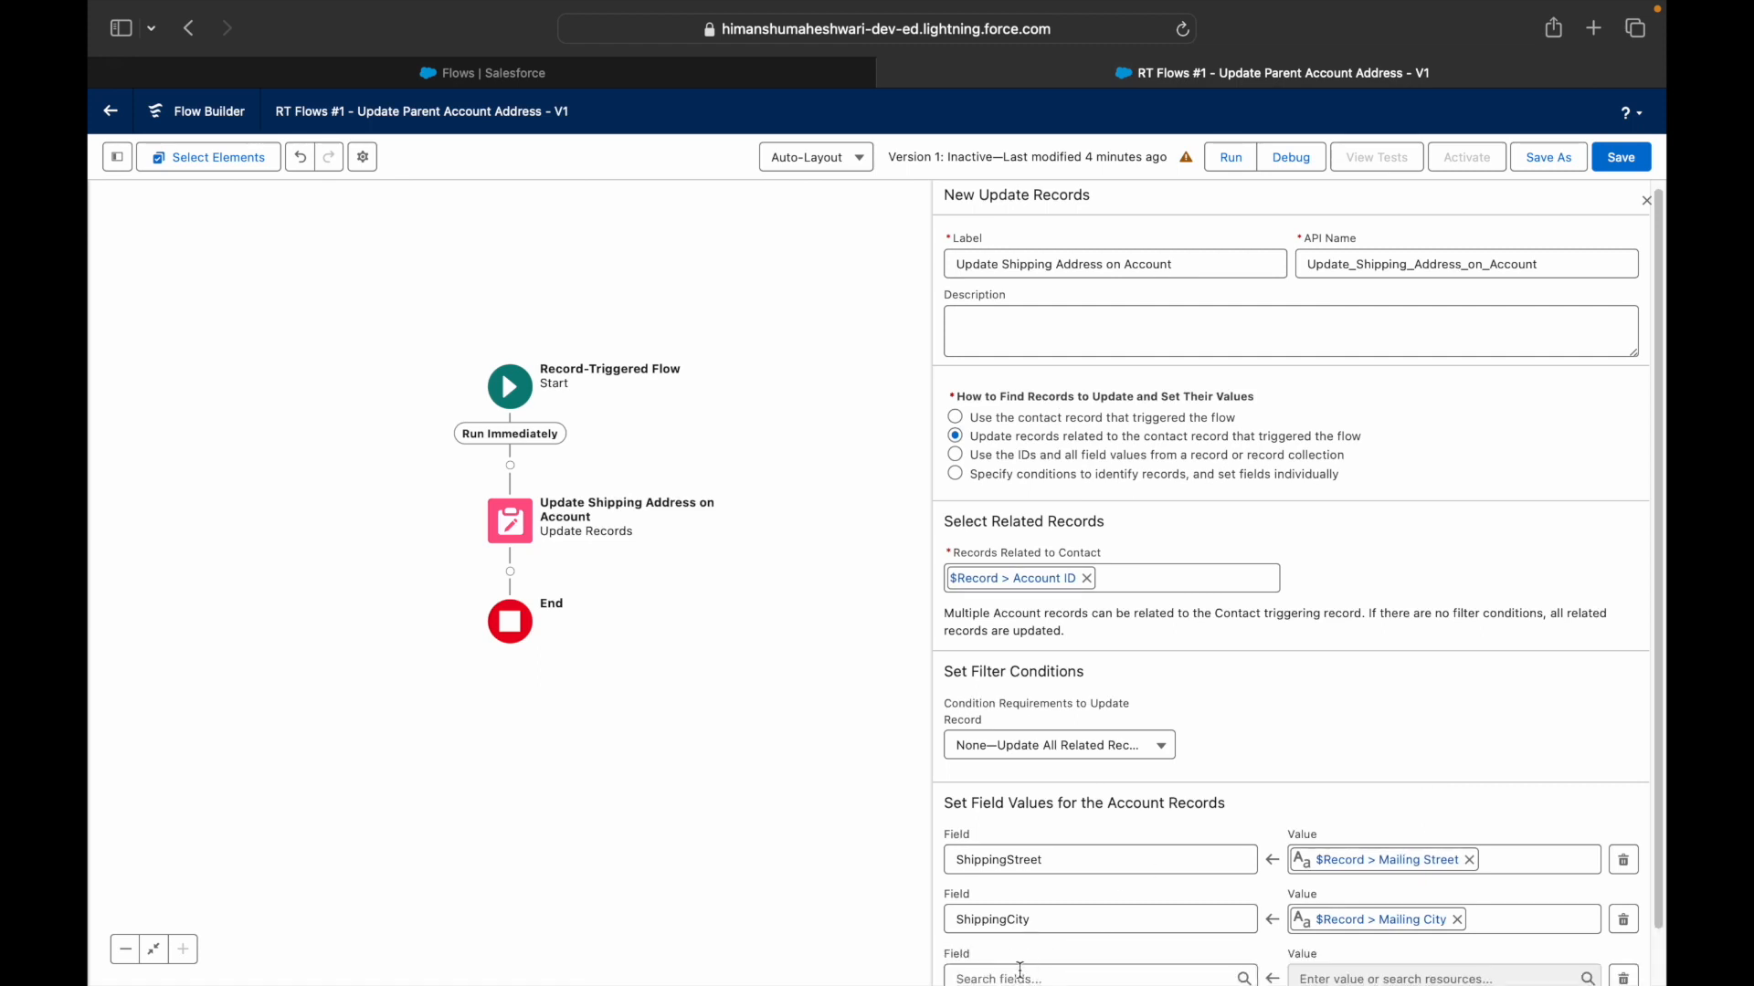
- Fill the new row with ShippingCountry set to {!$Record.MailingCountry}
click(1027, 975)
text(ShippingCountry)
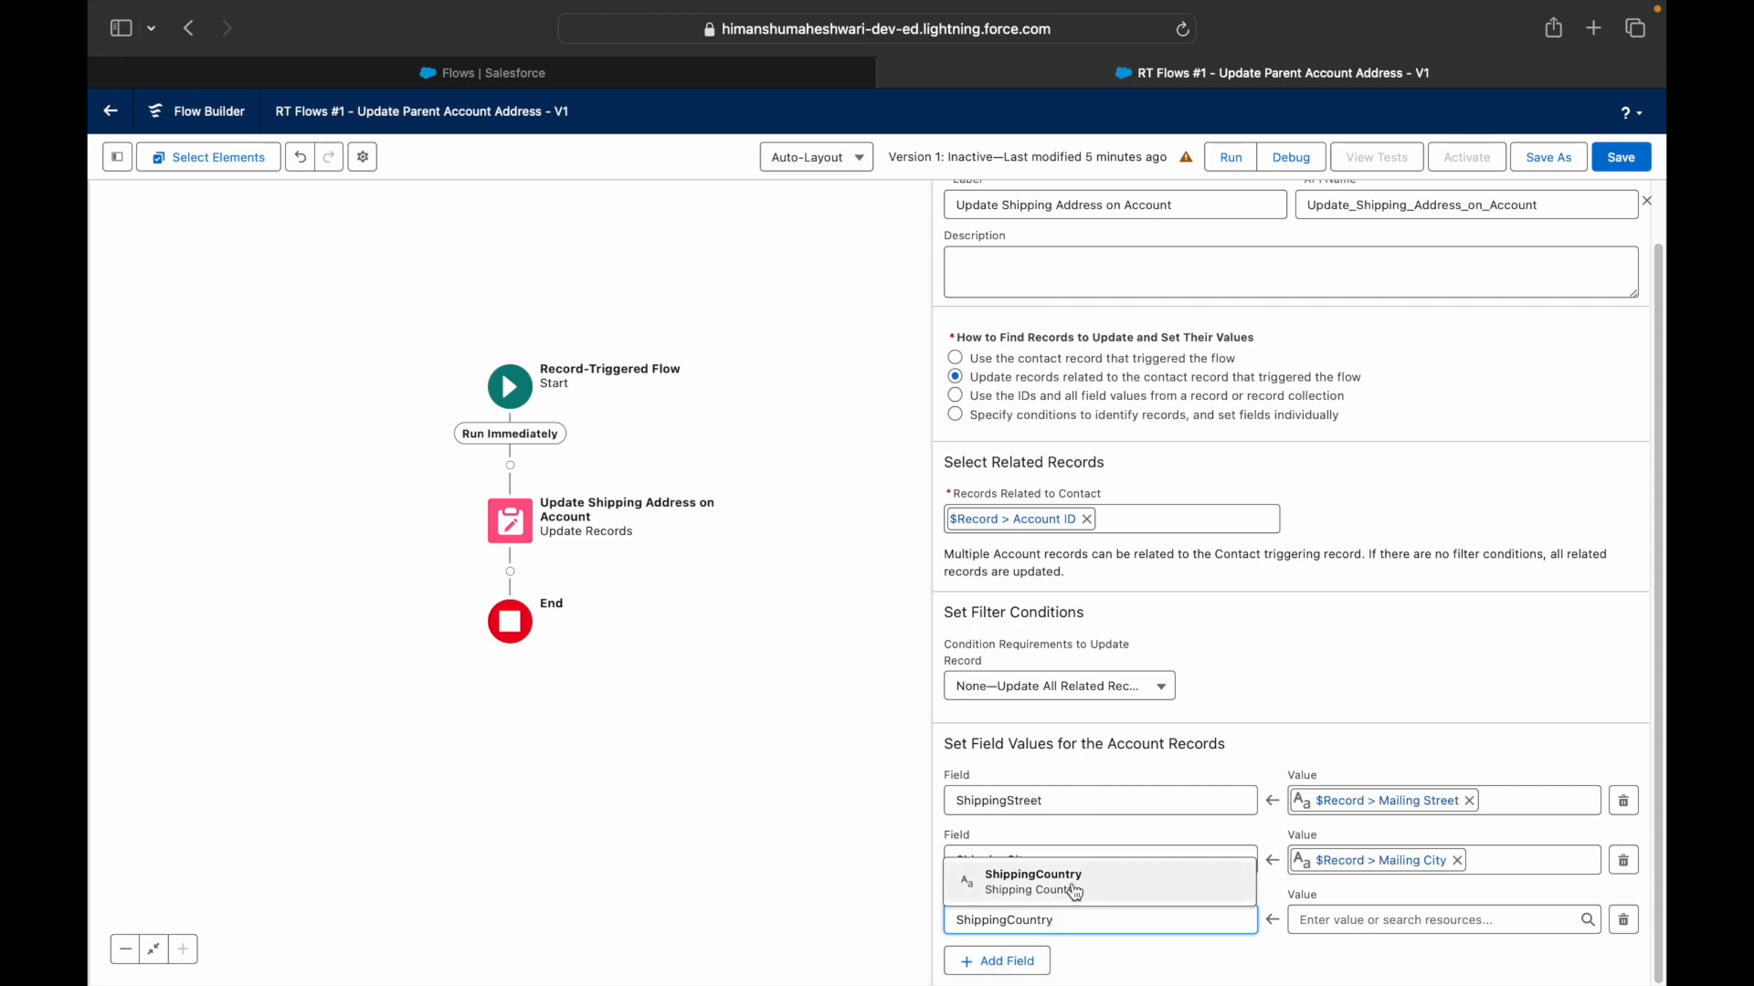
click(1077, 882)
click(1302, 918)
text(Record)
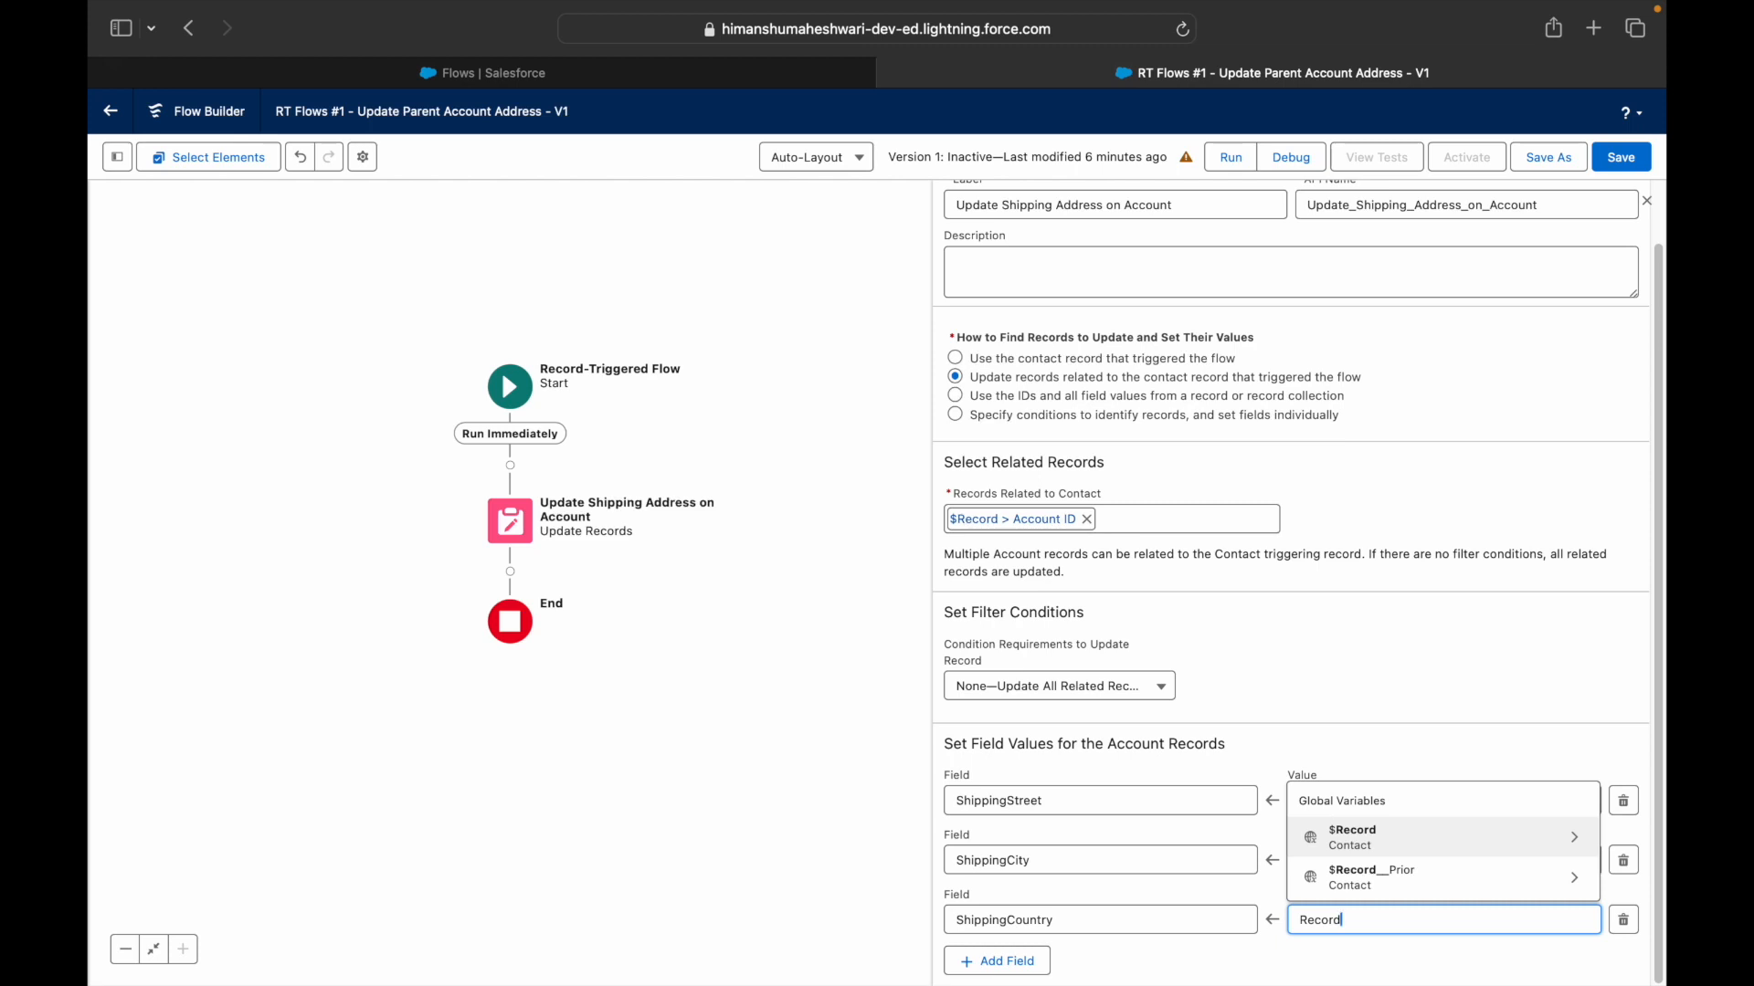
key(Return)
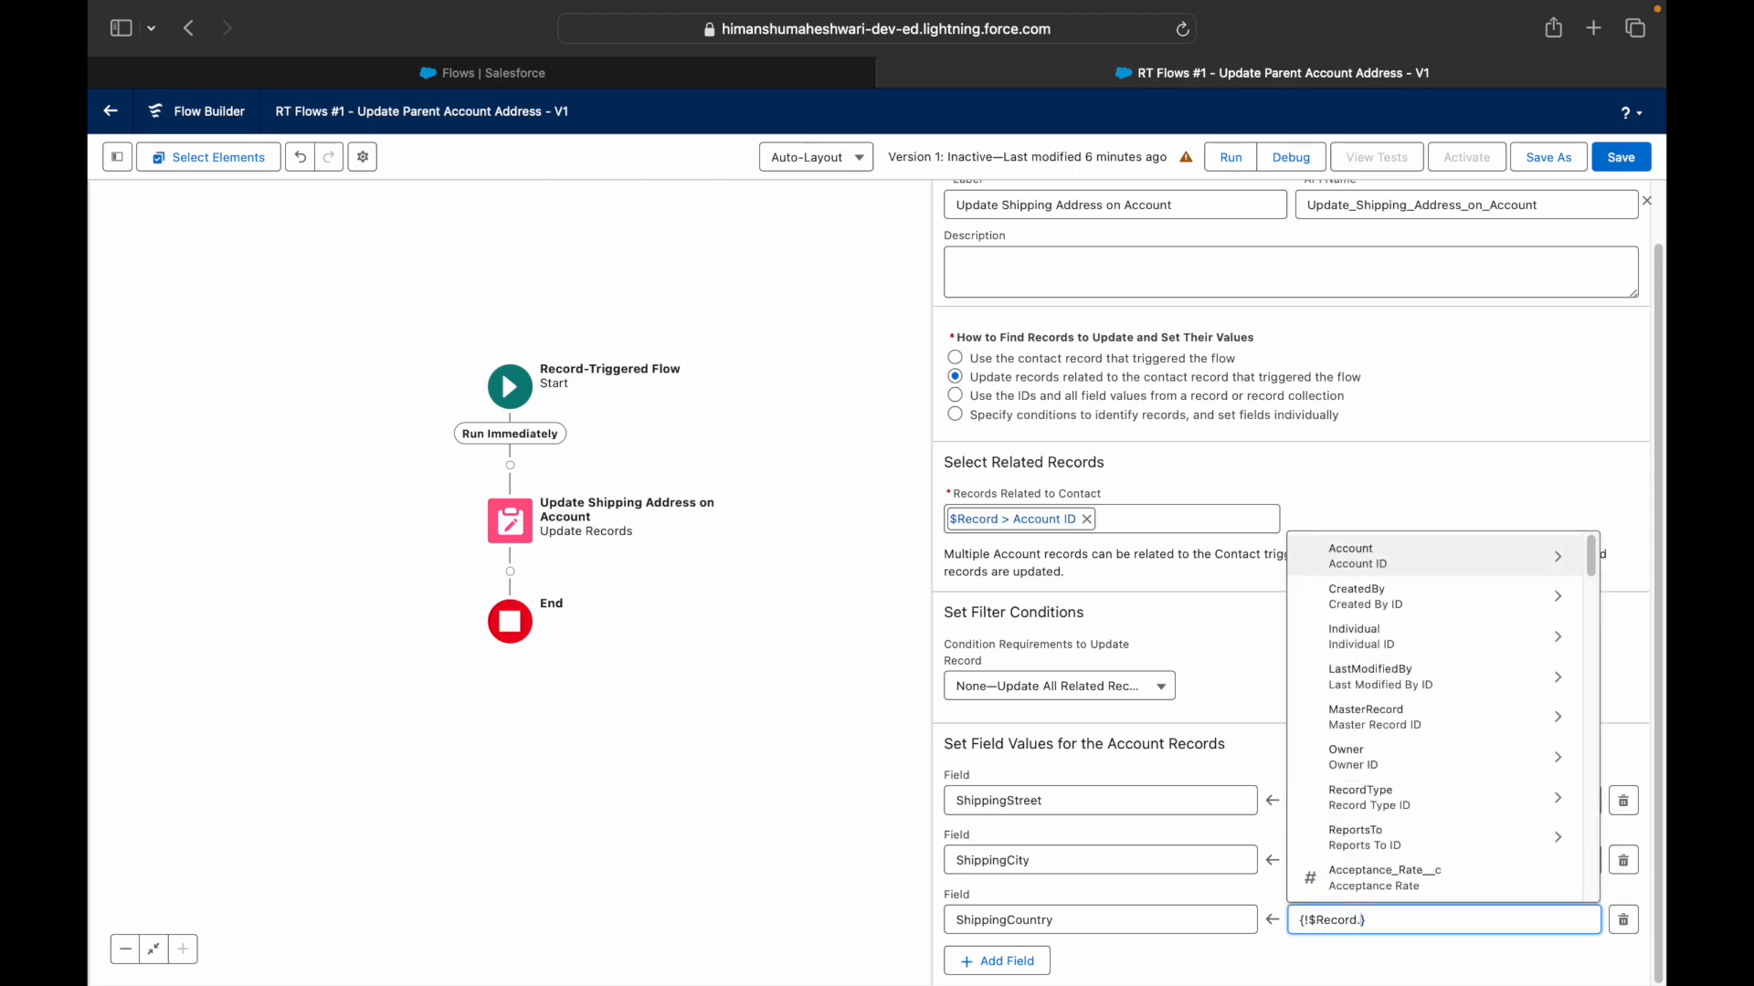
text(MailingCou)
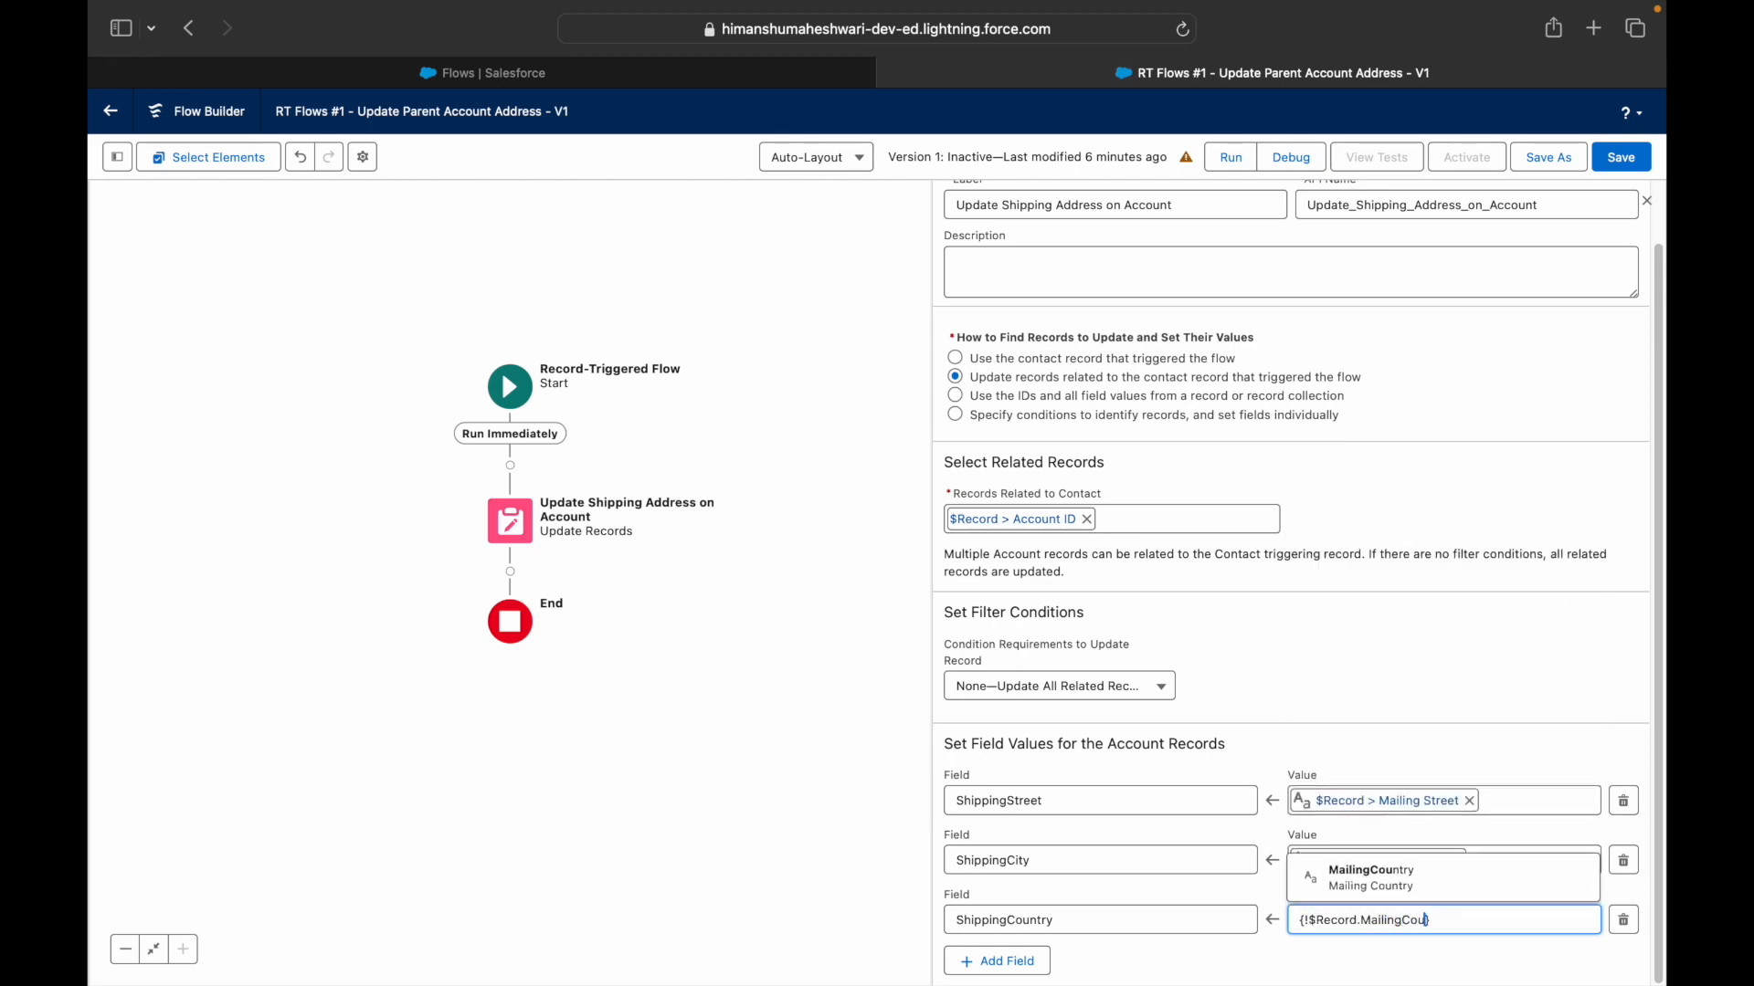
text(ntry)
click(1355, 751)
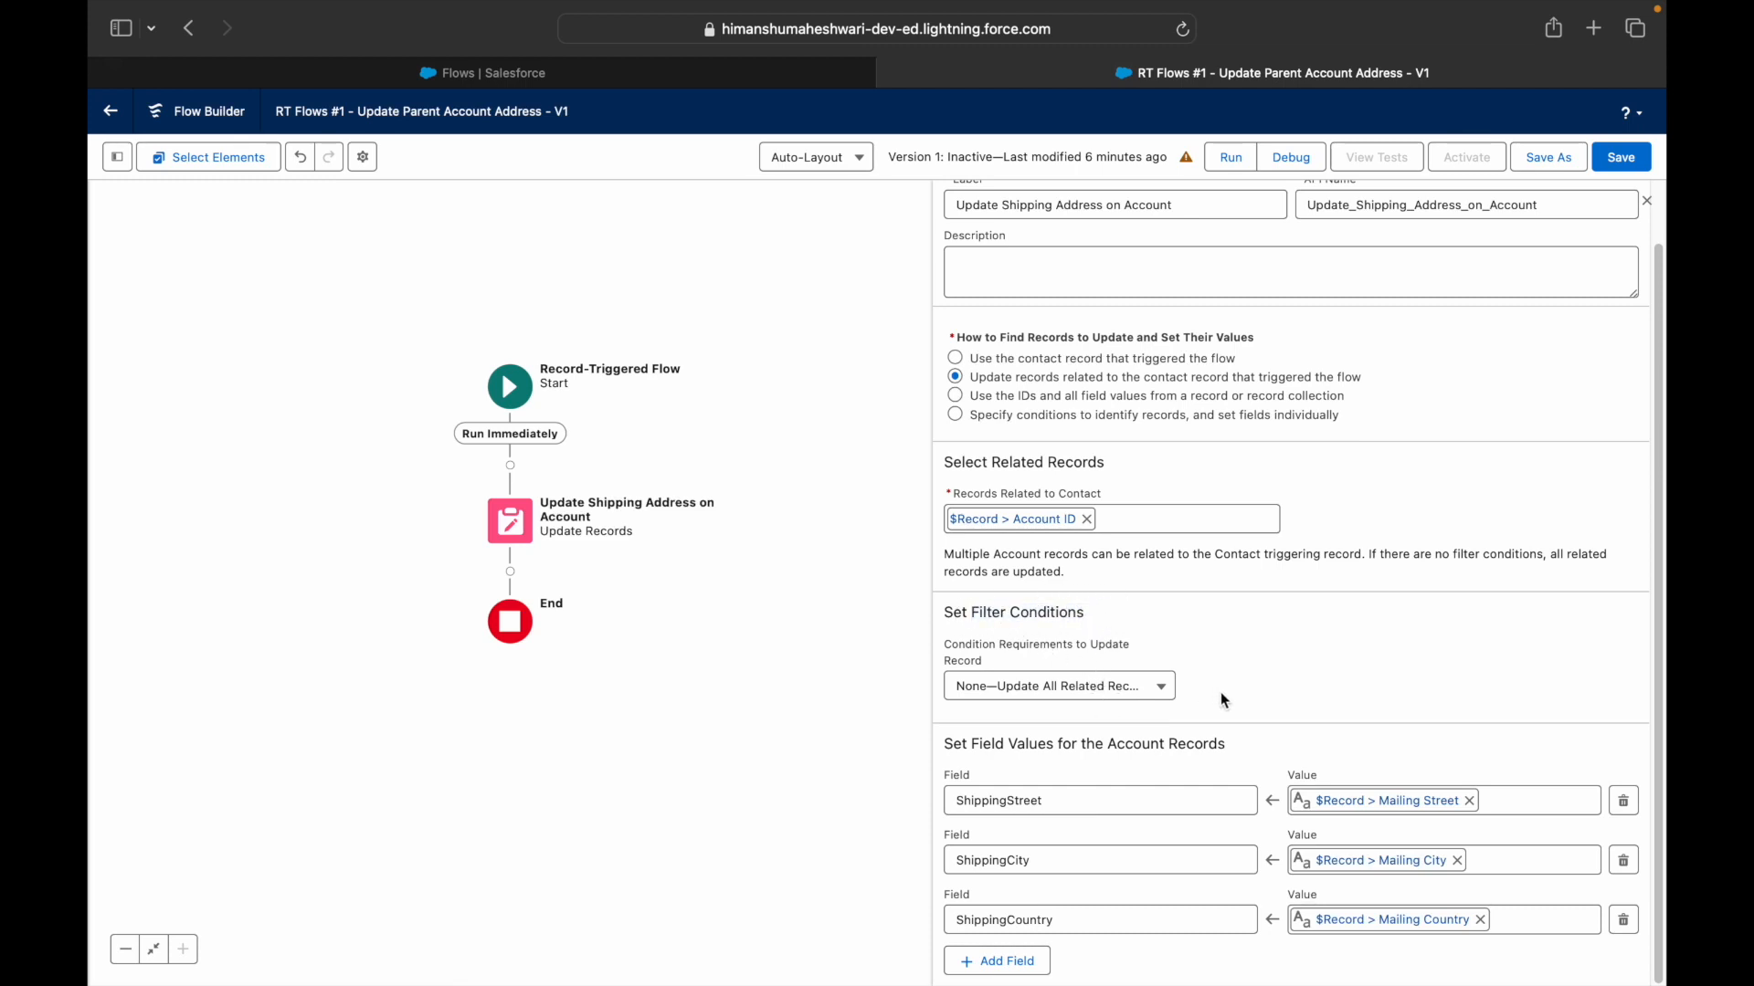
- Keep Condition Requirements at None—Update All Related Records
click(1152, 687)
click(1302, 661)
click(1037, 703)
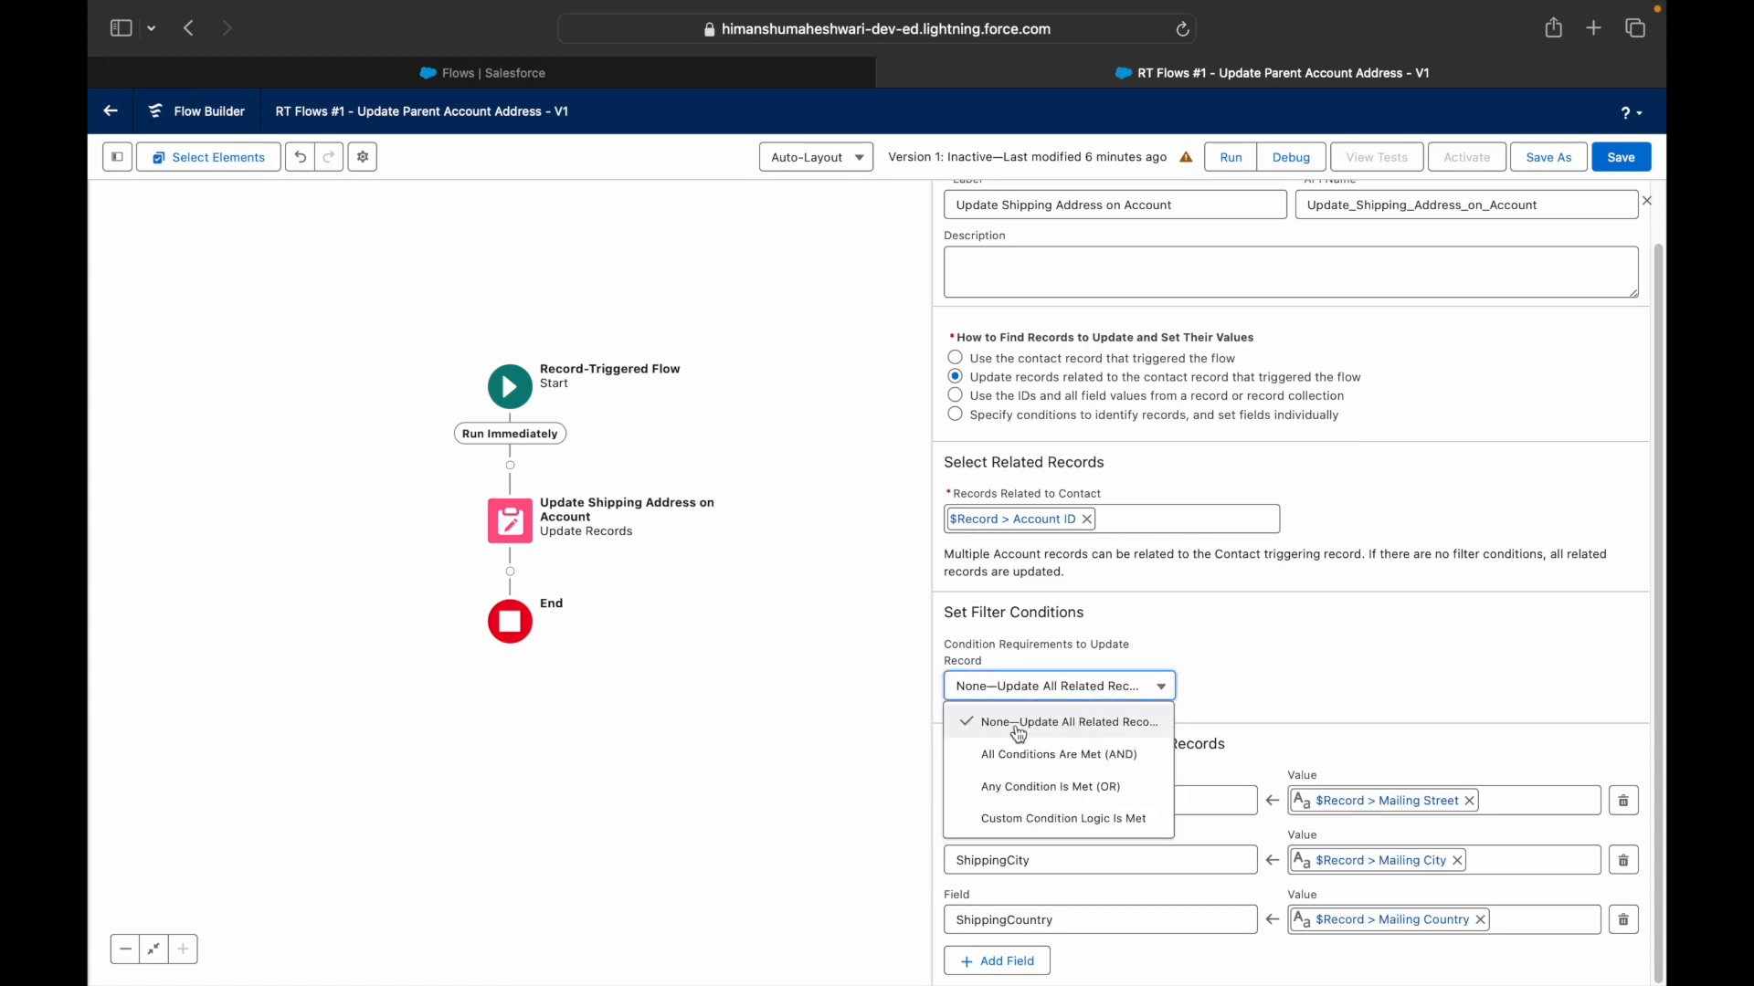
click(1116, 728)
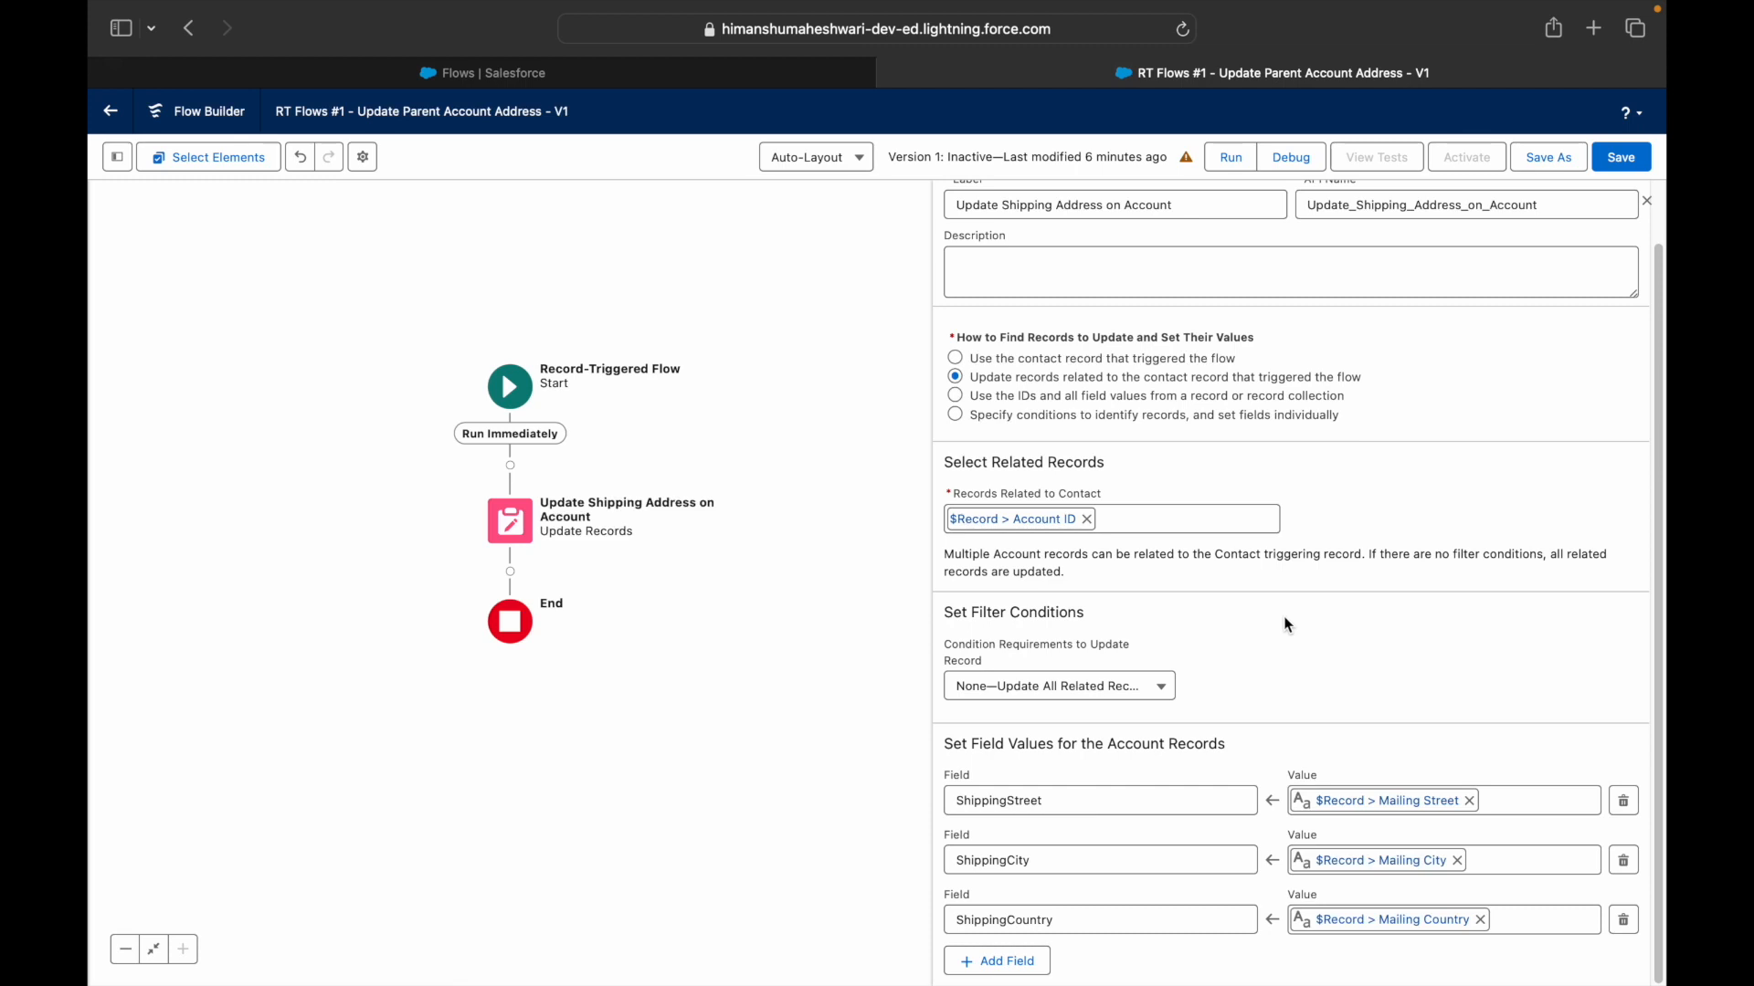
- Save the flow and activate Version 1
scroll(1293, 588, up, 2)
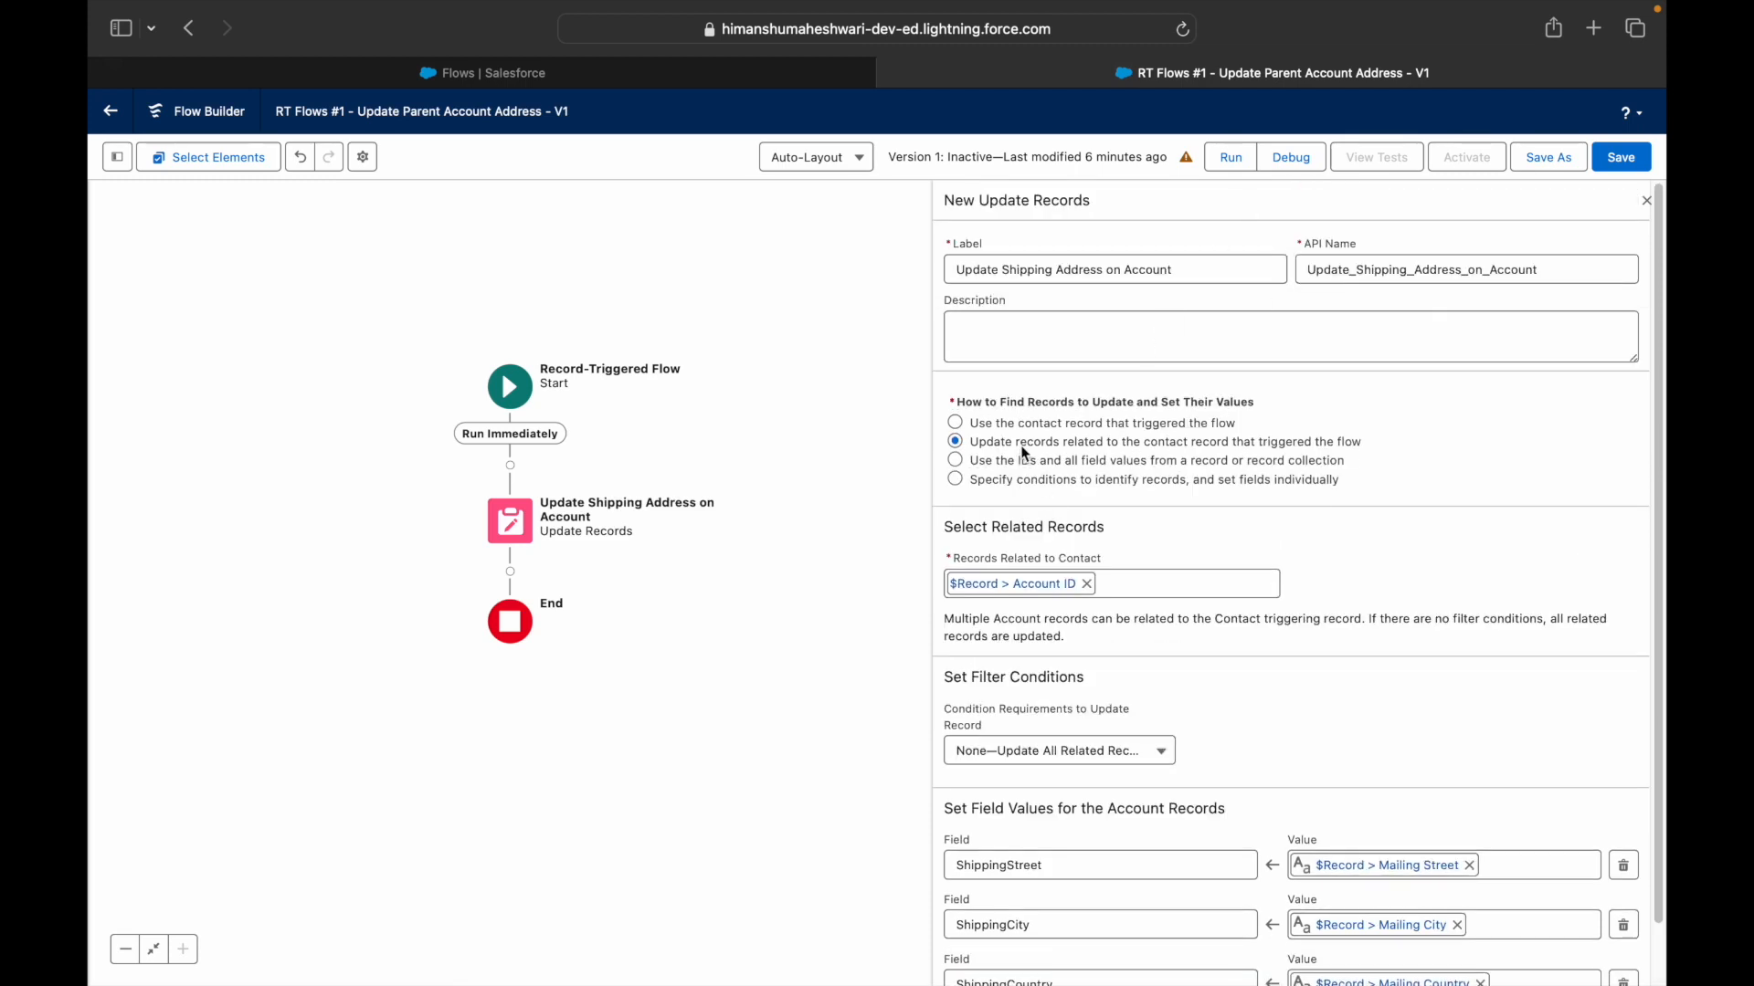
click(1619, 159)
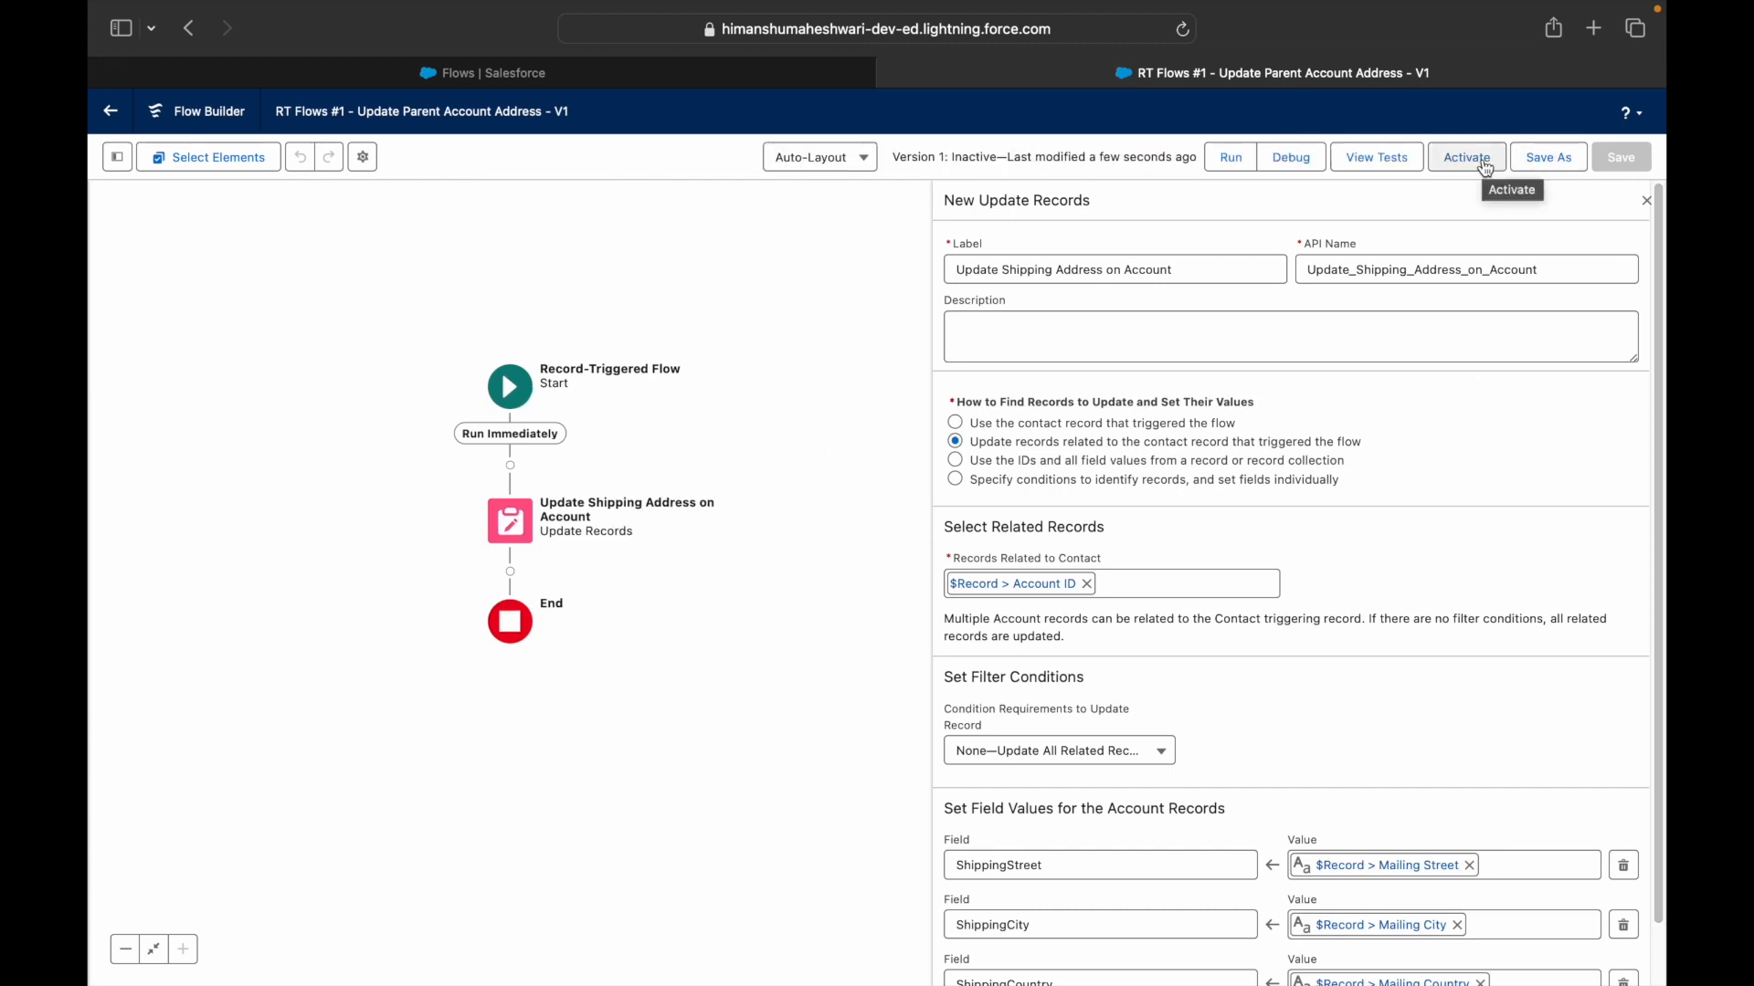
click(1486, 168)
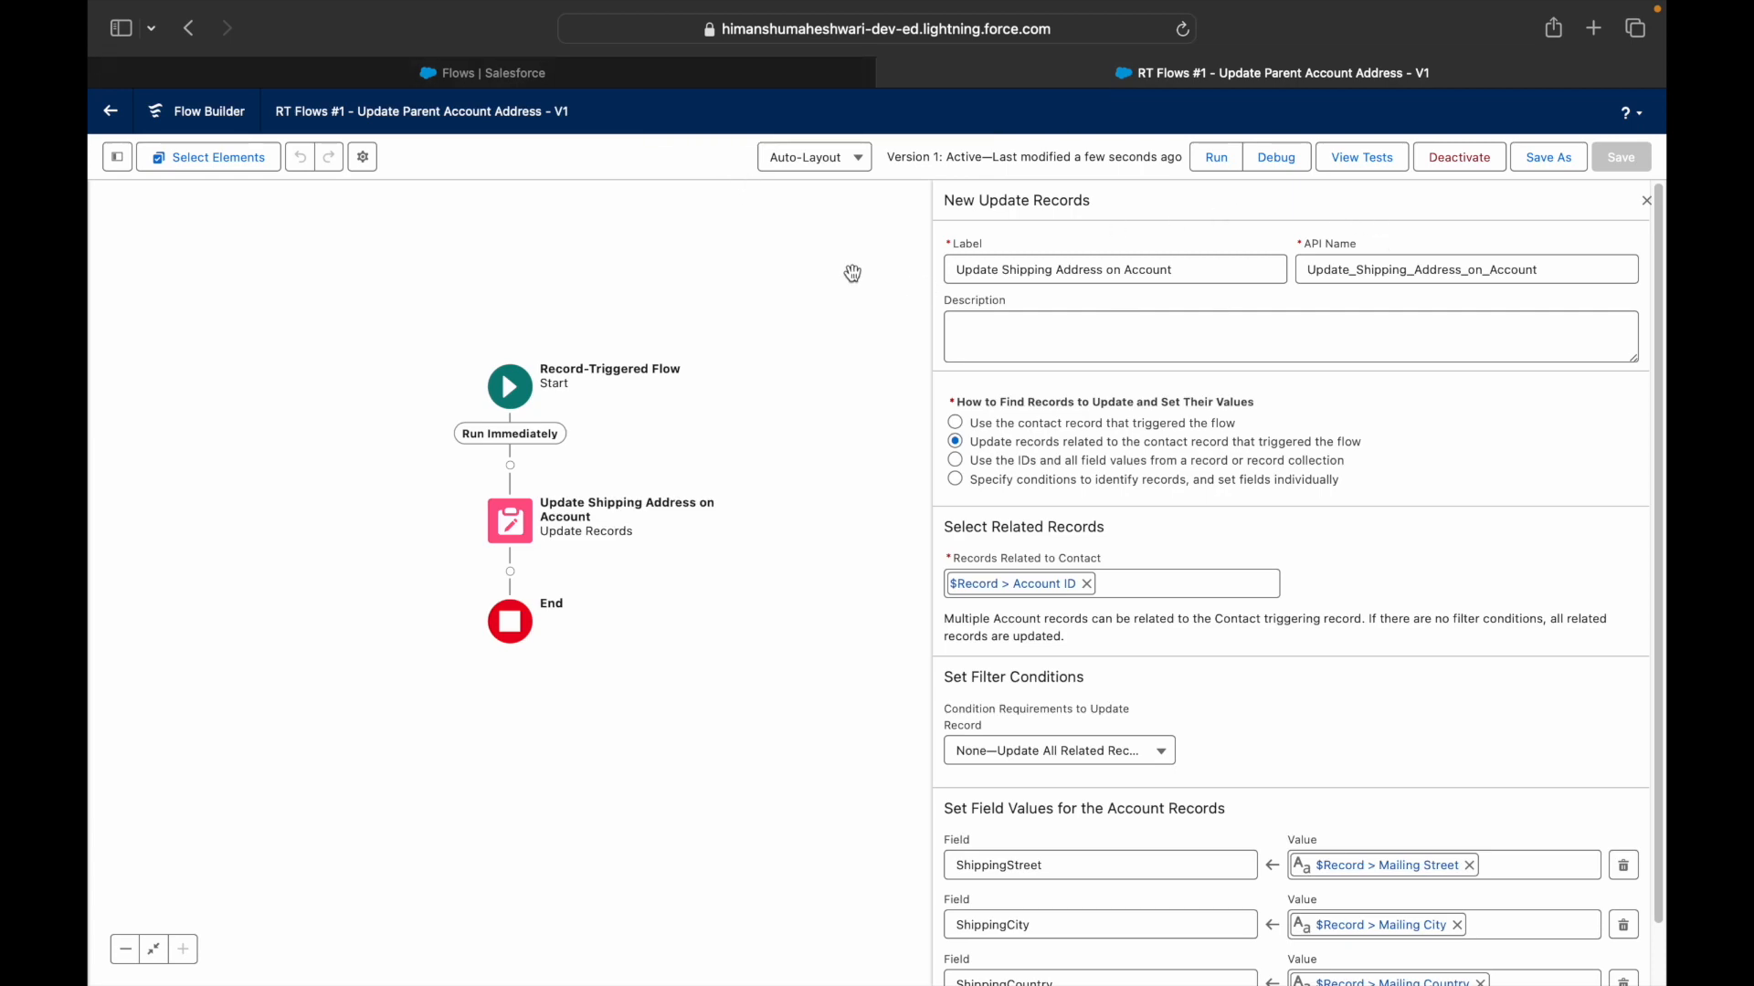
click(1277, 159)
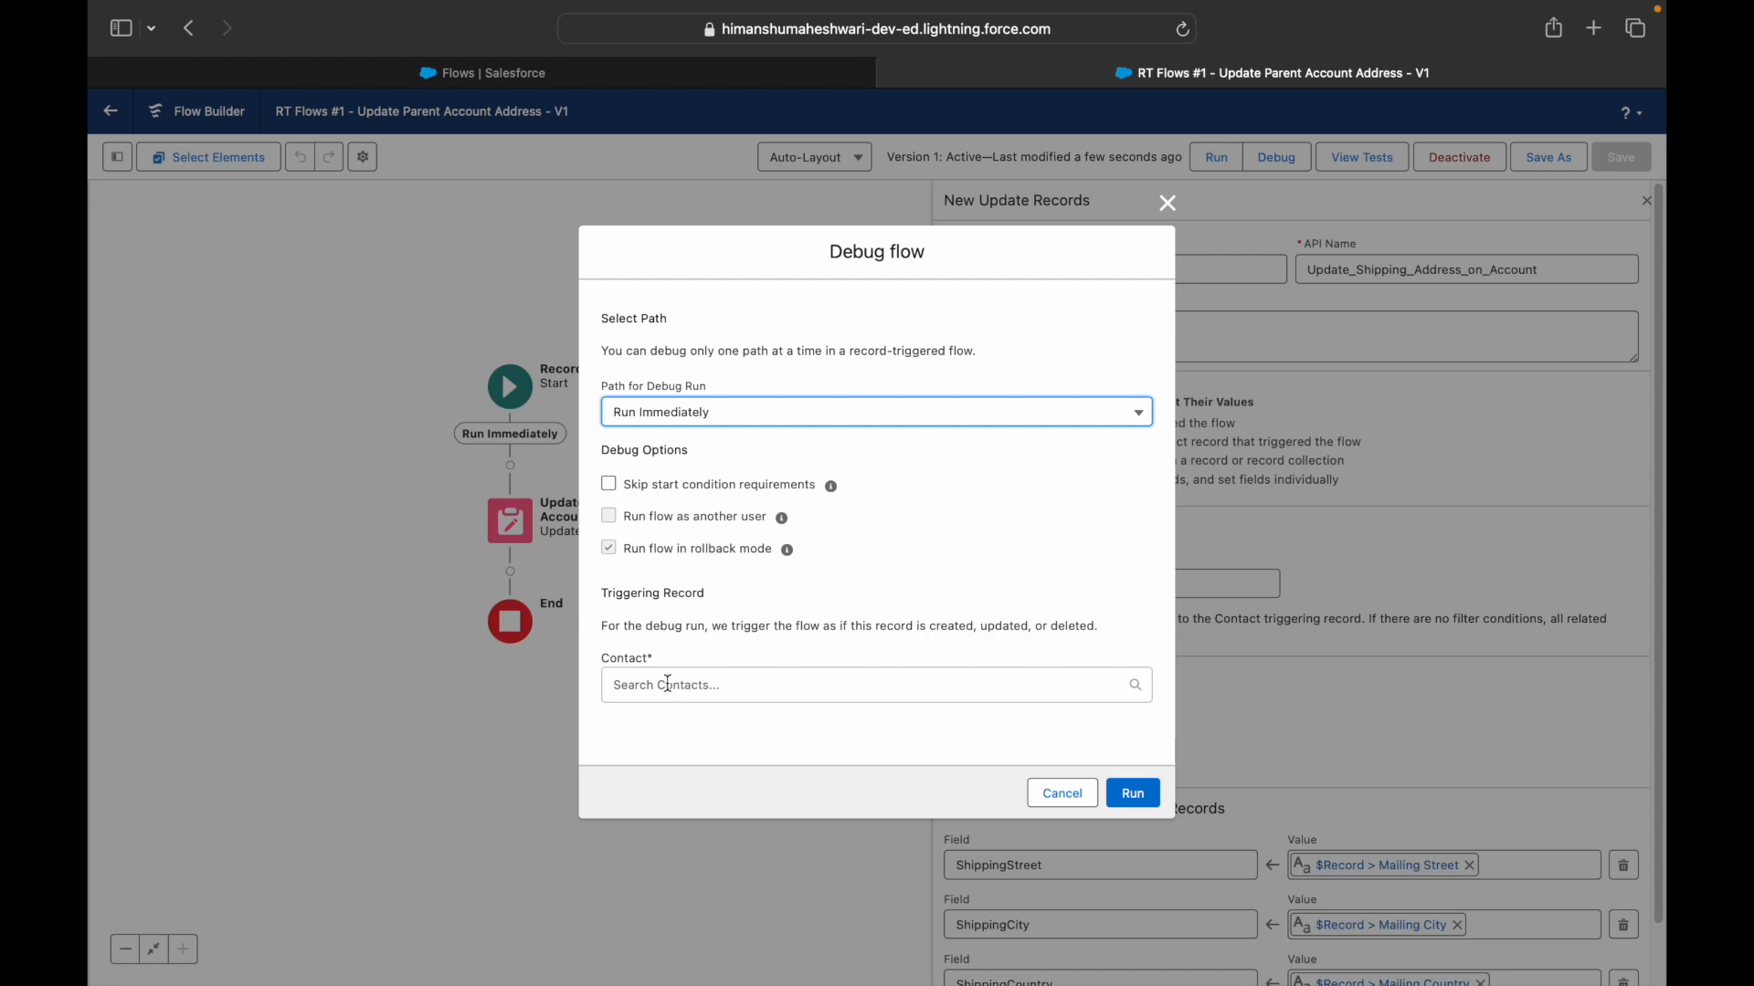
drag(664, 659, 608, 659)
click(715, 662)
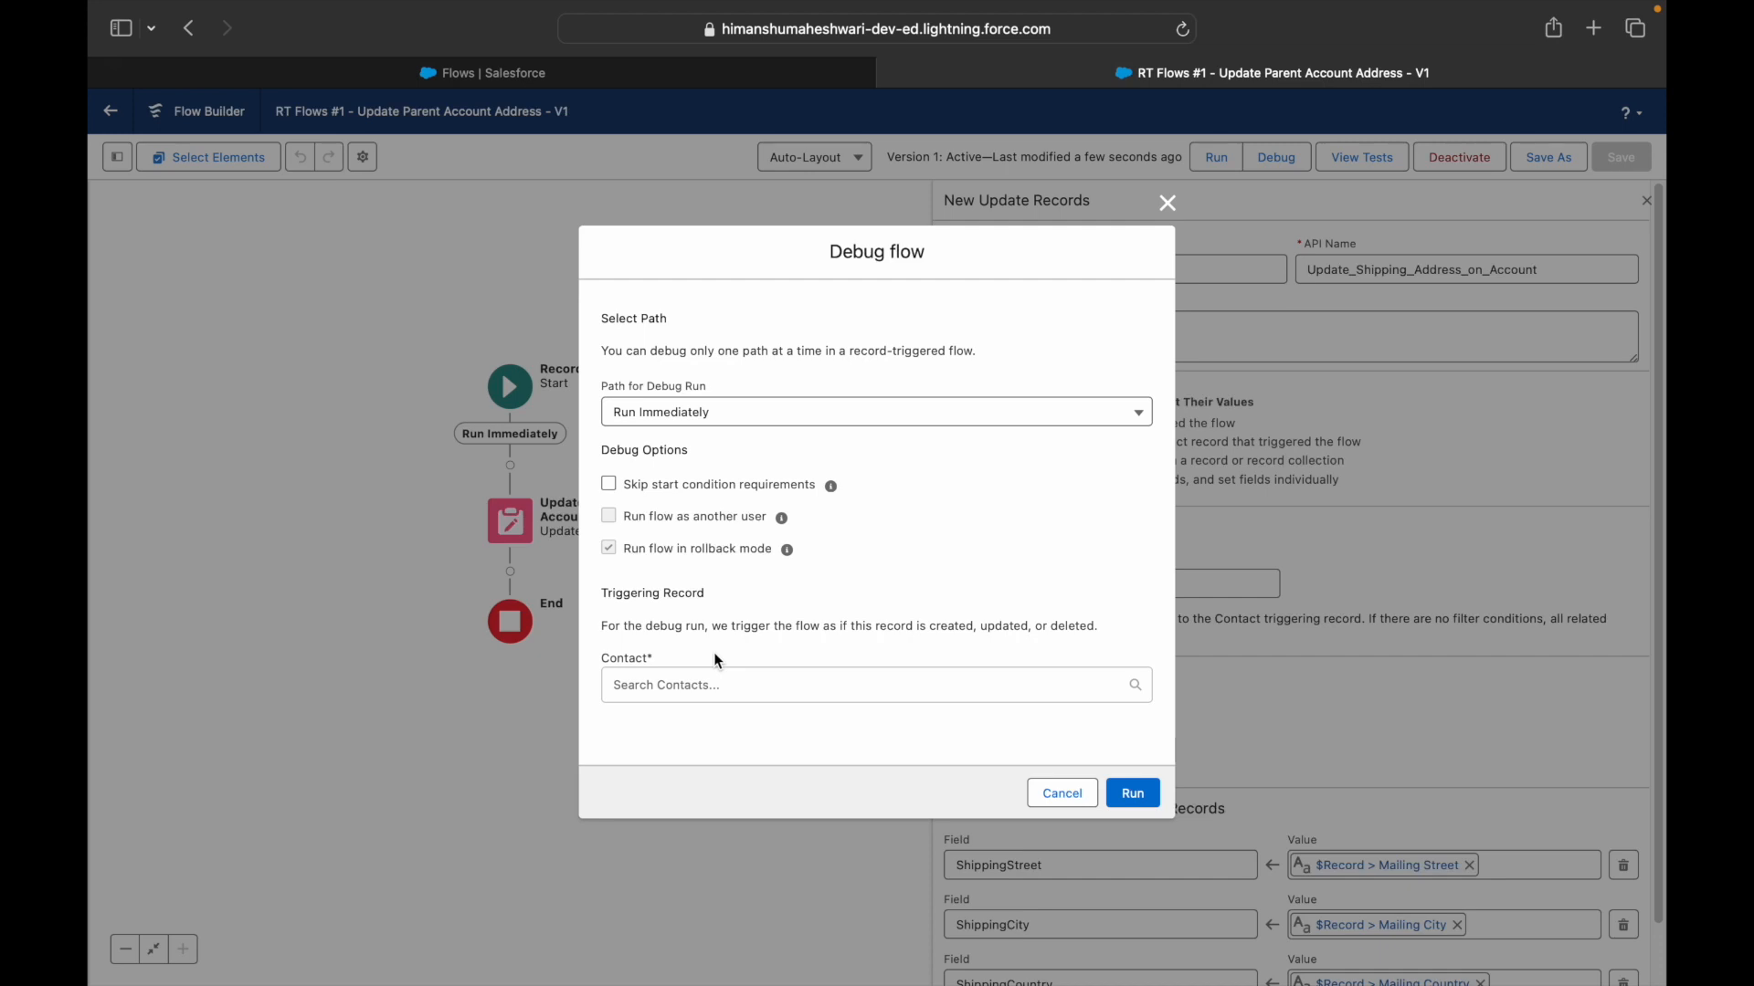
click(718, 684)
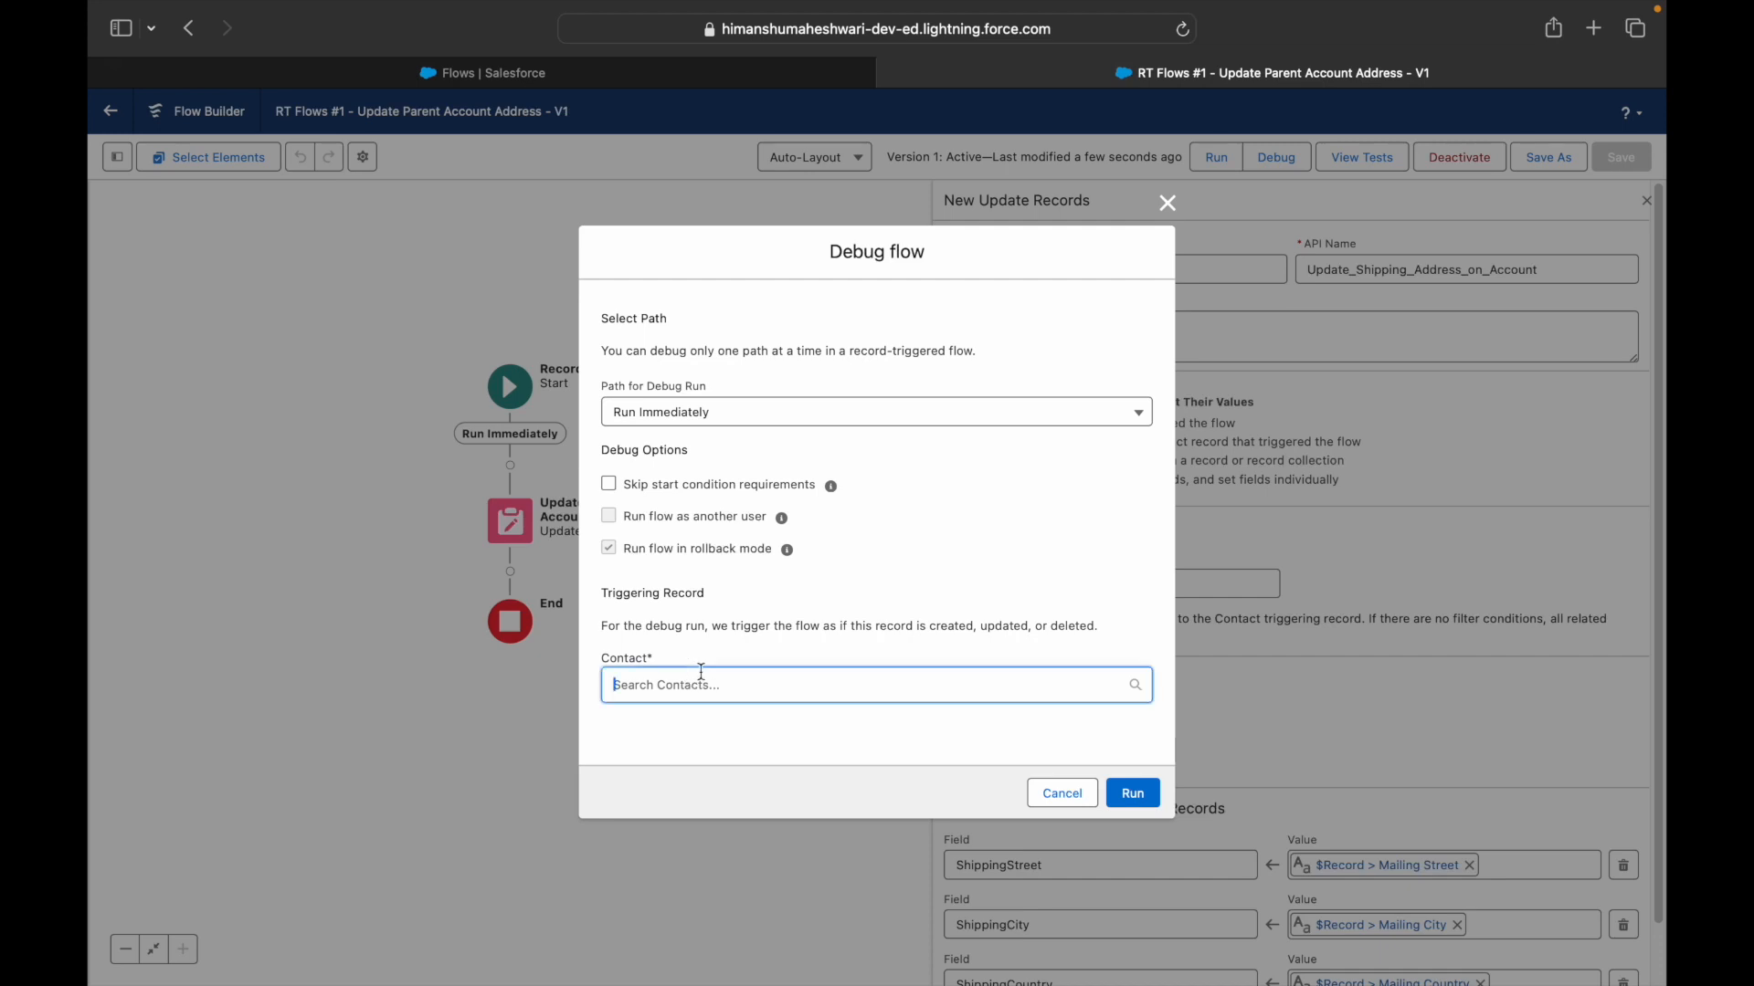
click(690, 415)
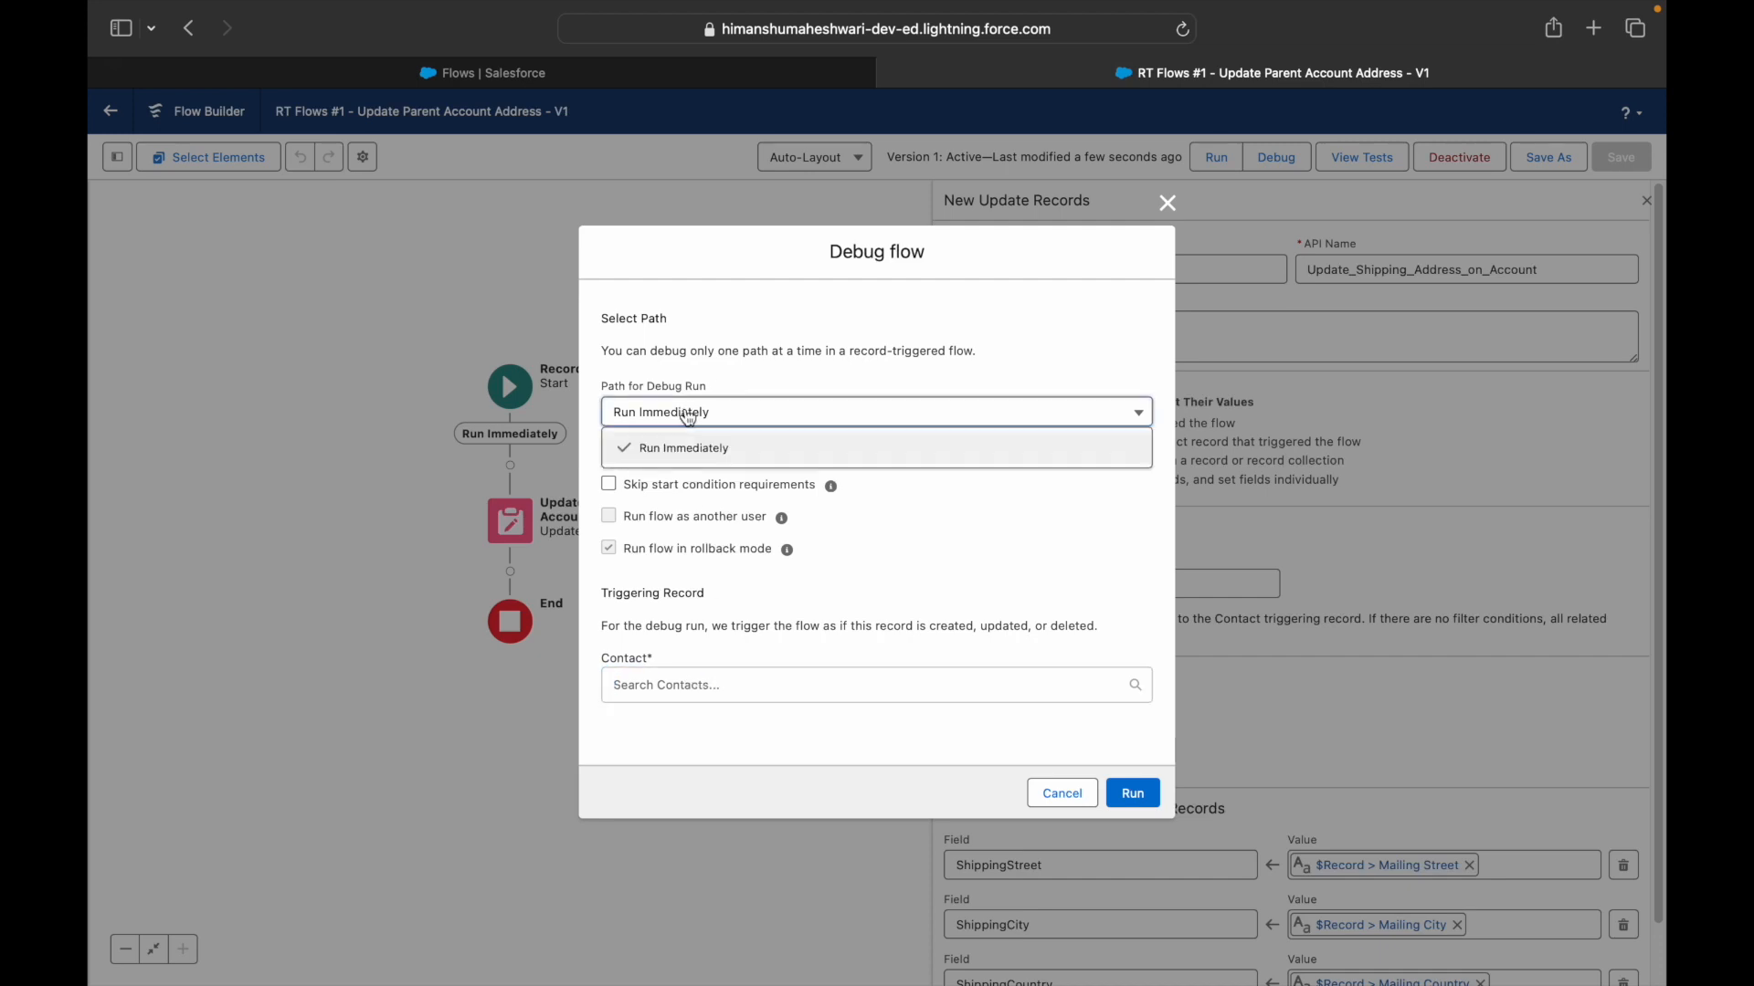
click(676, 448)
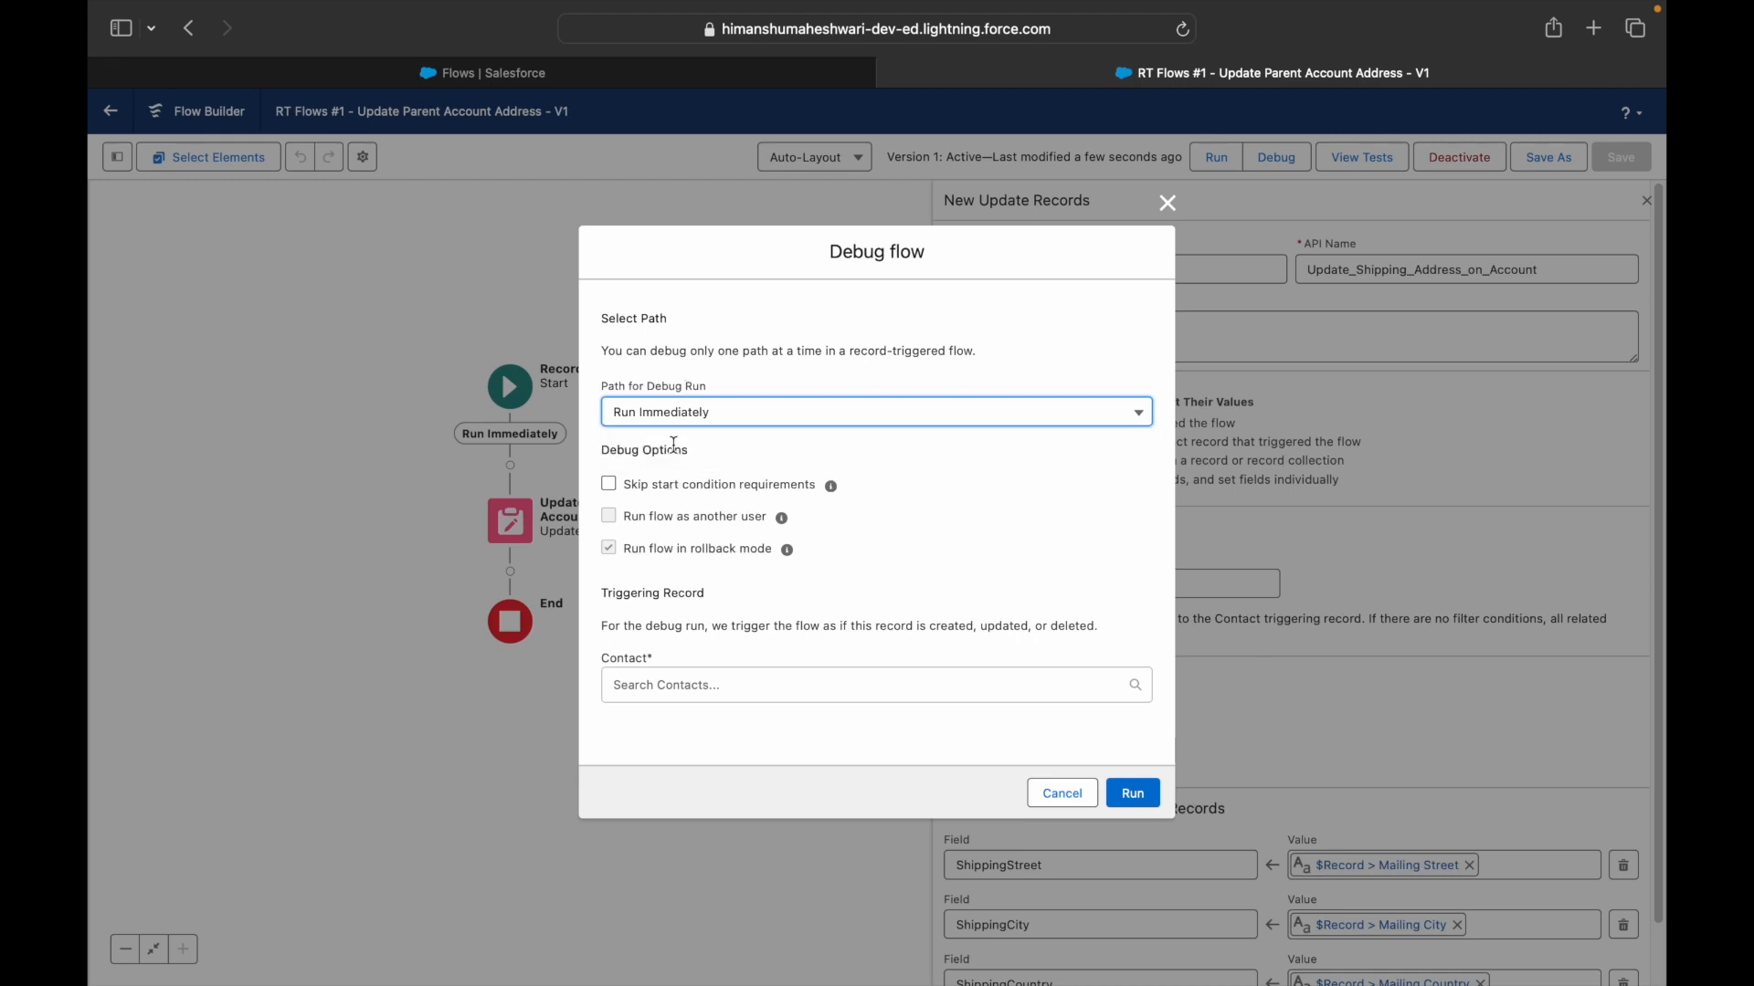
click(696, 415)
click(722, 442)
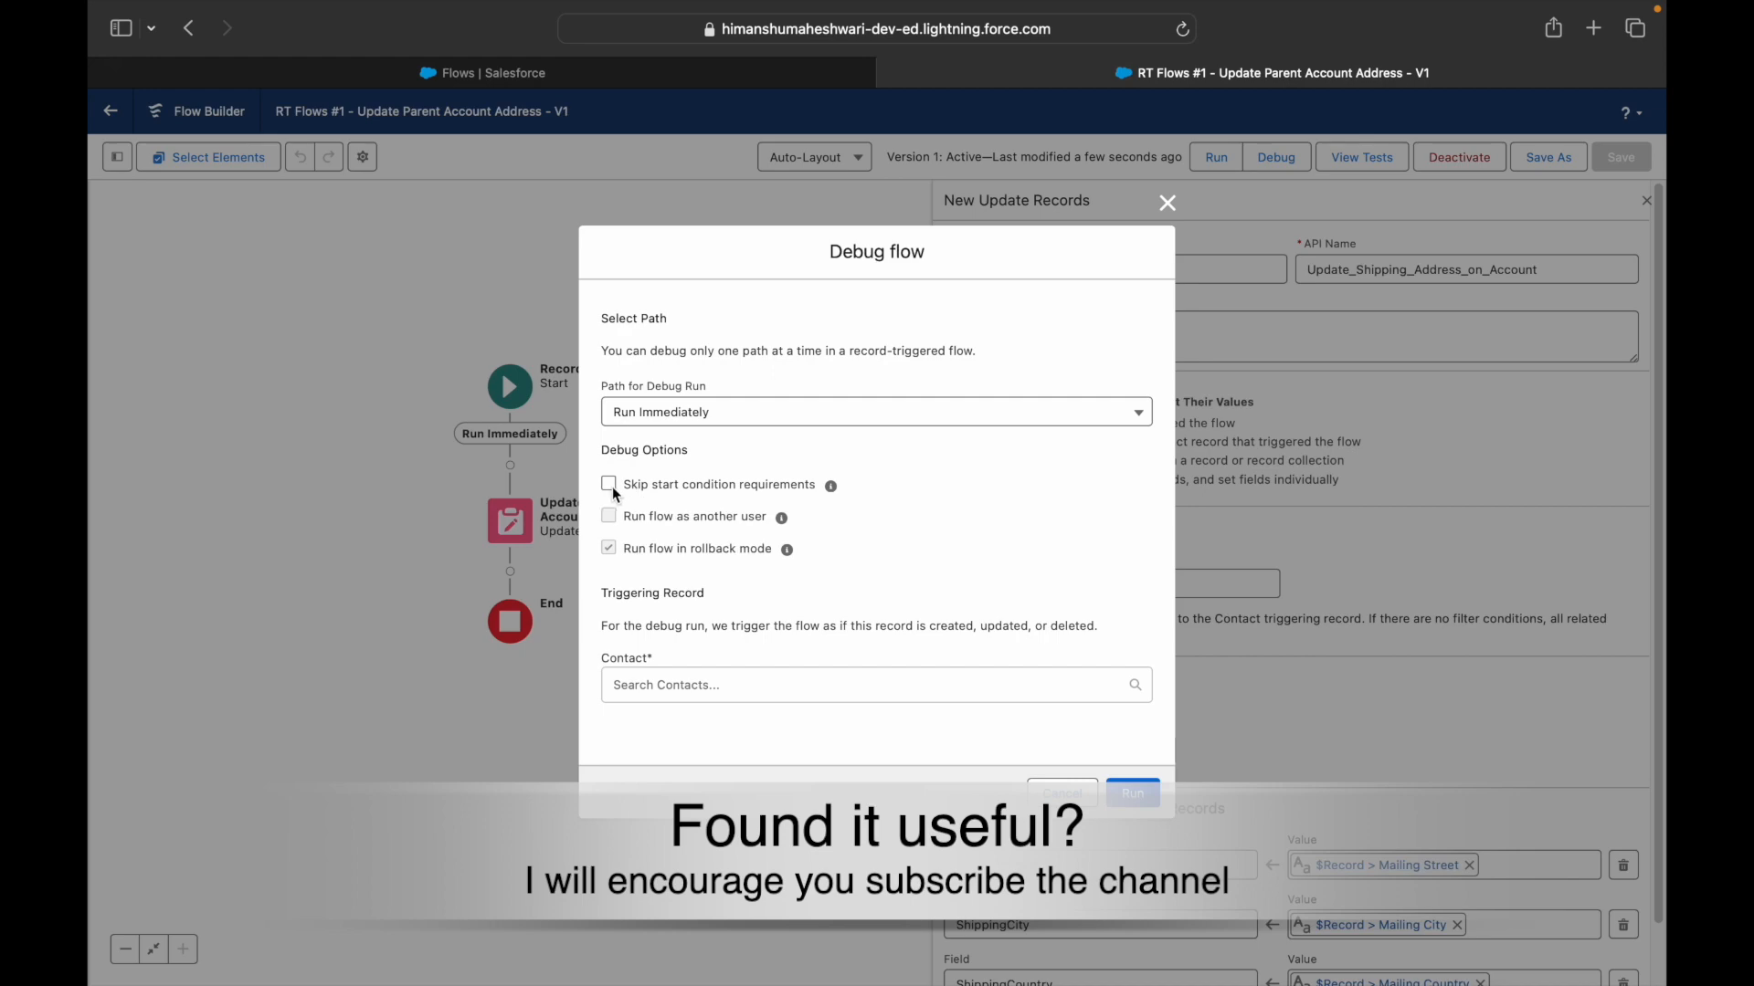
key(Escape)
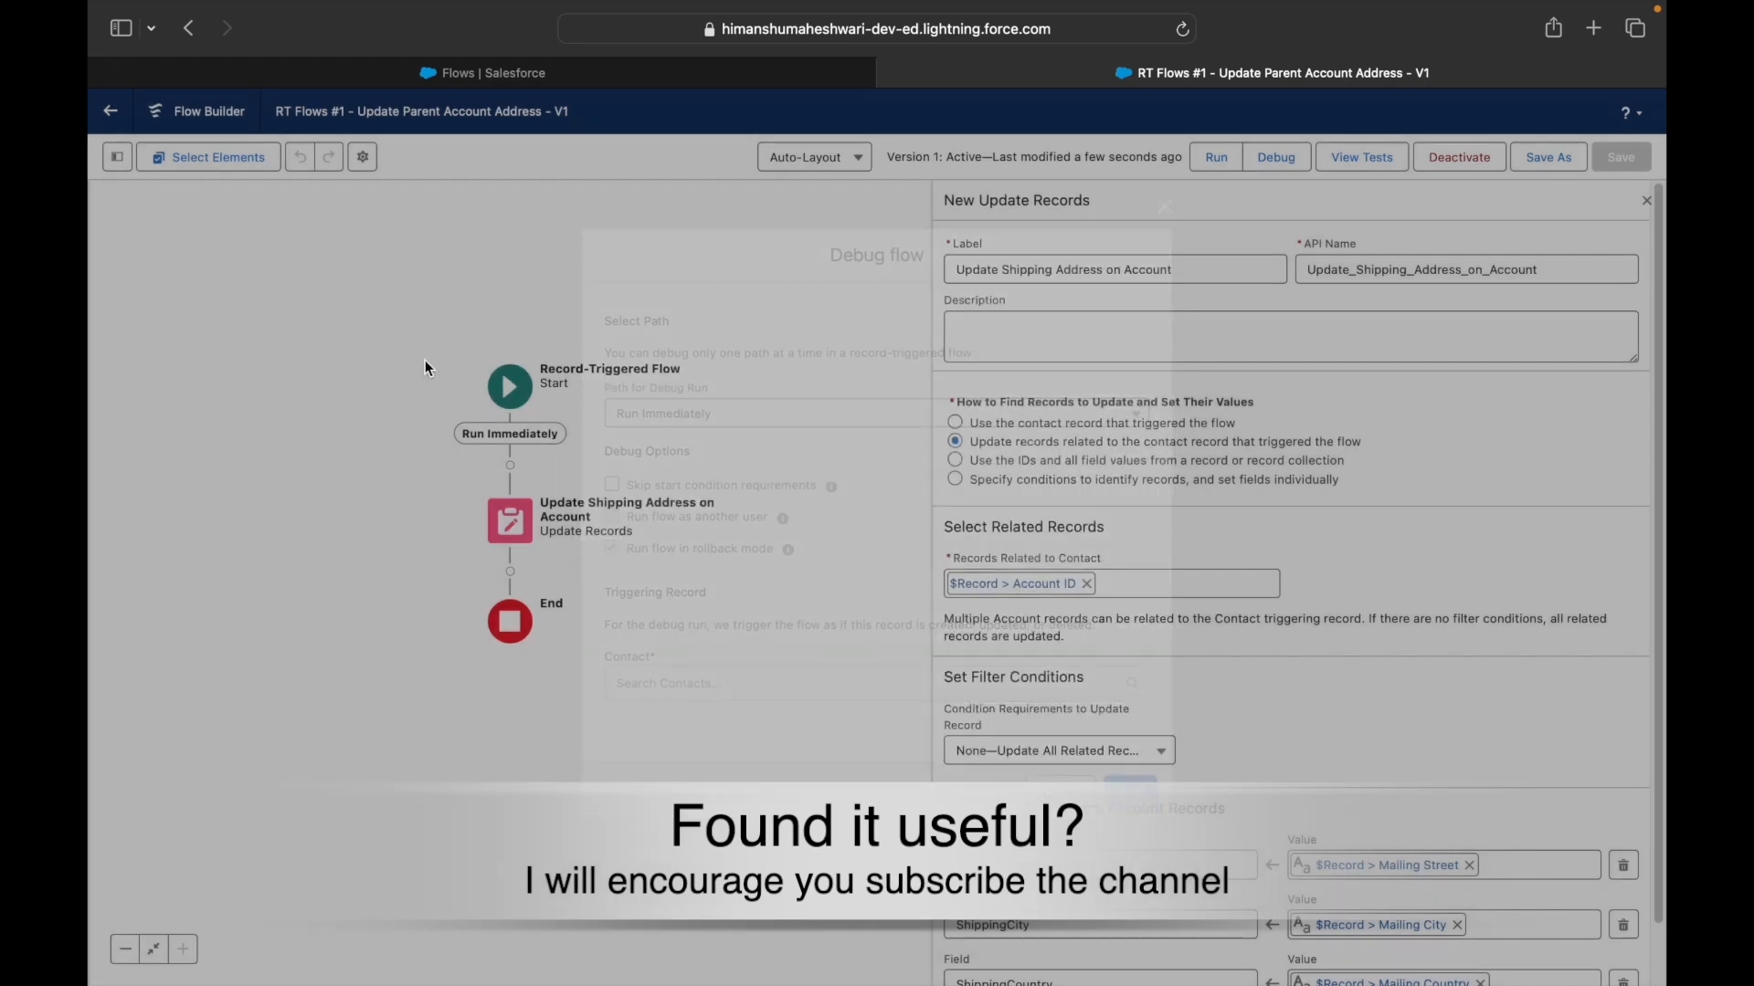
- Try Save & Debug, dismiss the active-version error, and save as new Version 2
click(509, 388)
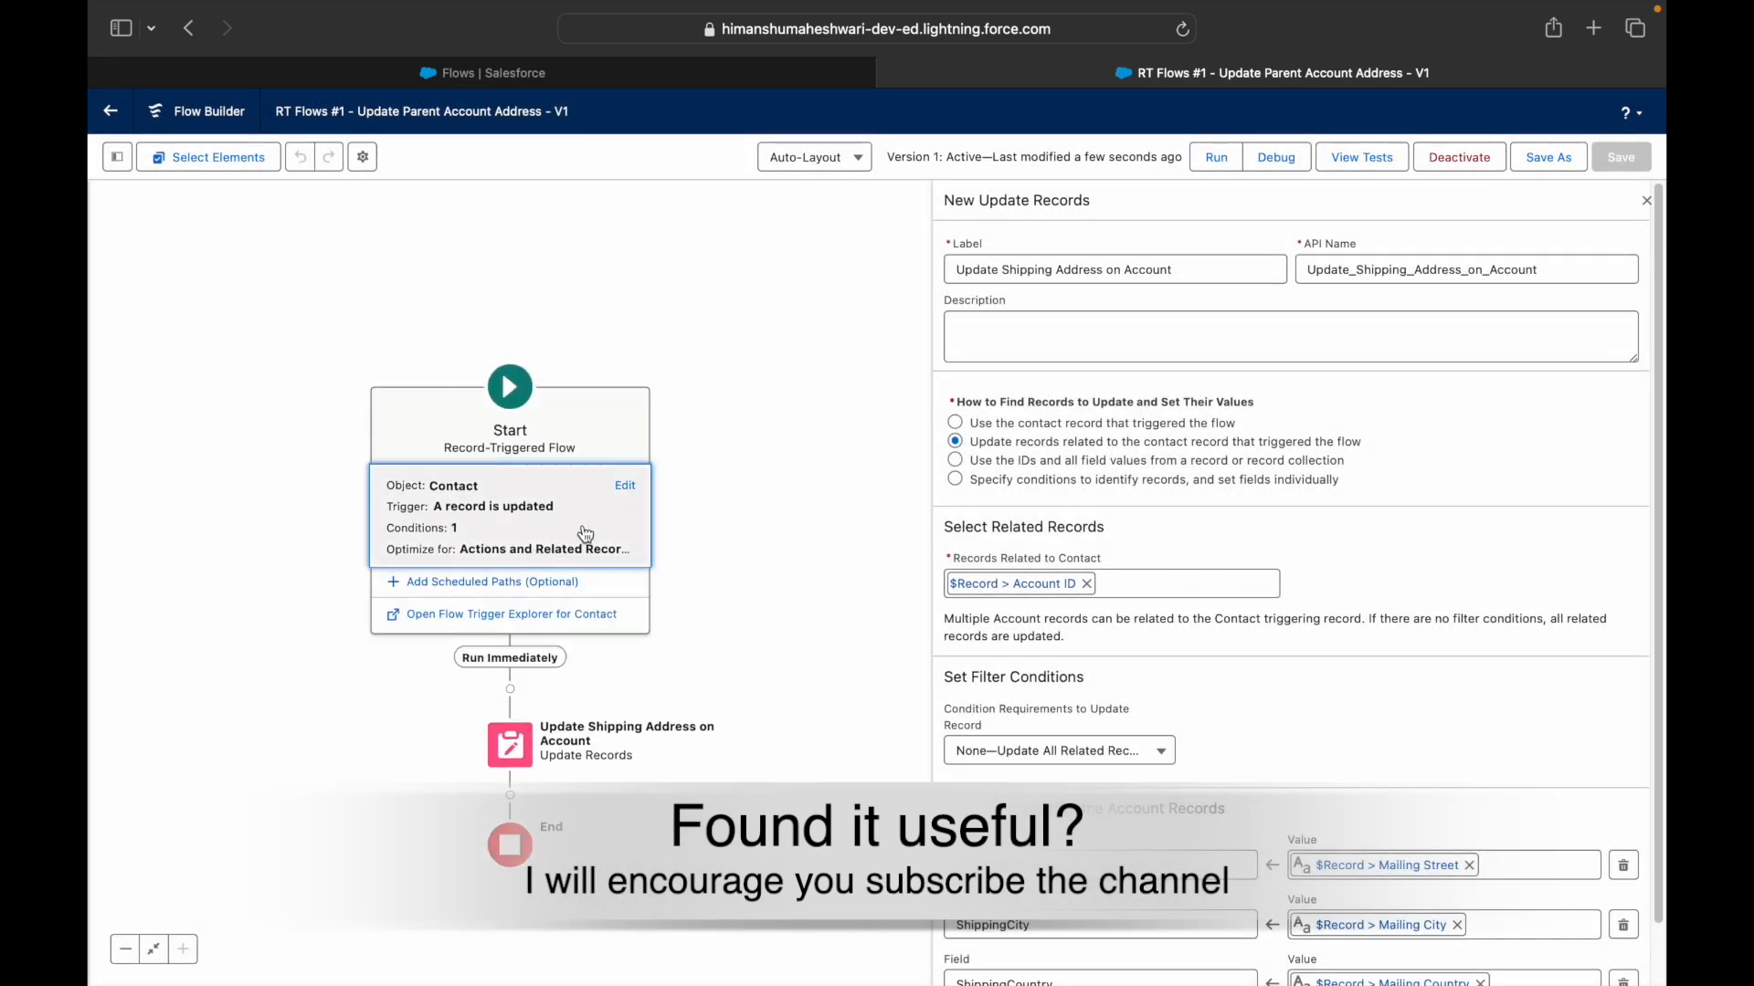
click(626, 489)
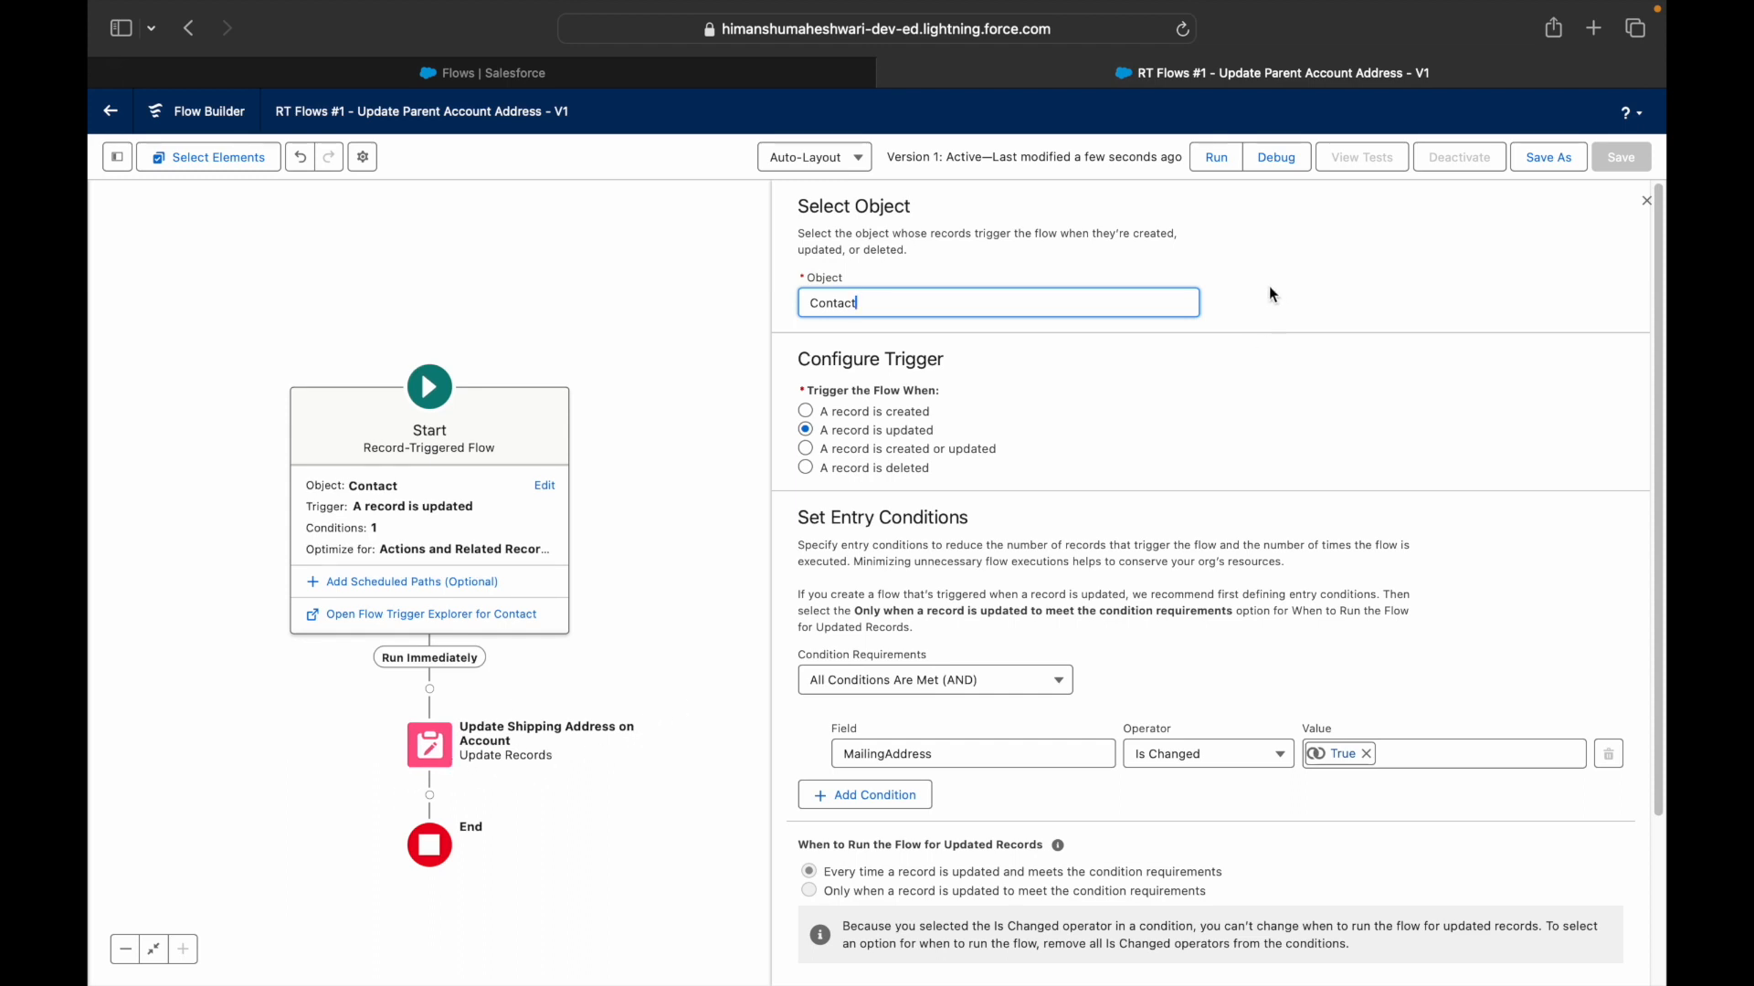
click(1278, 160)
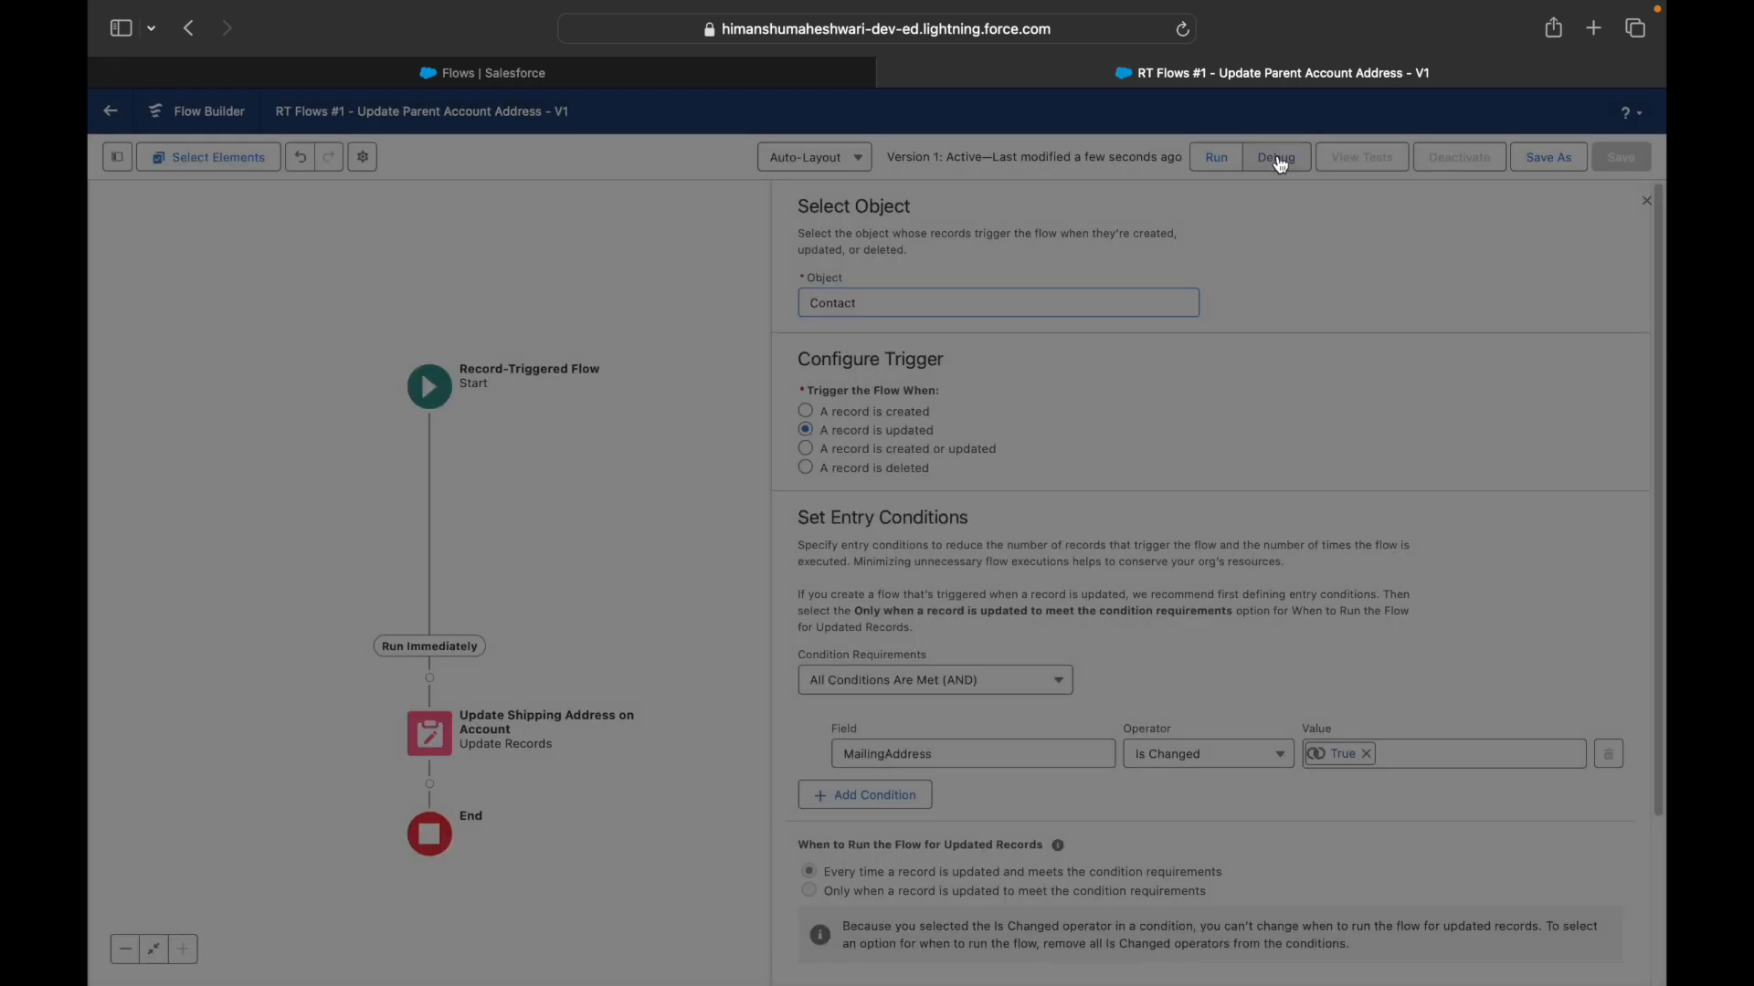
click(1014, 583)
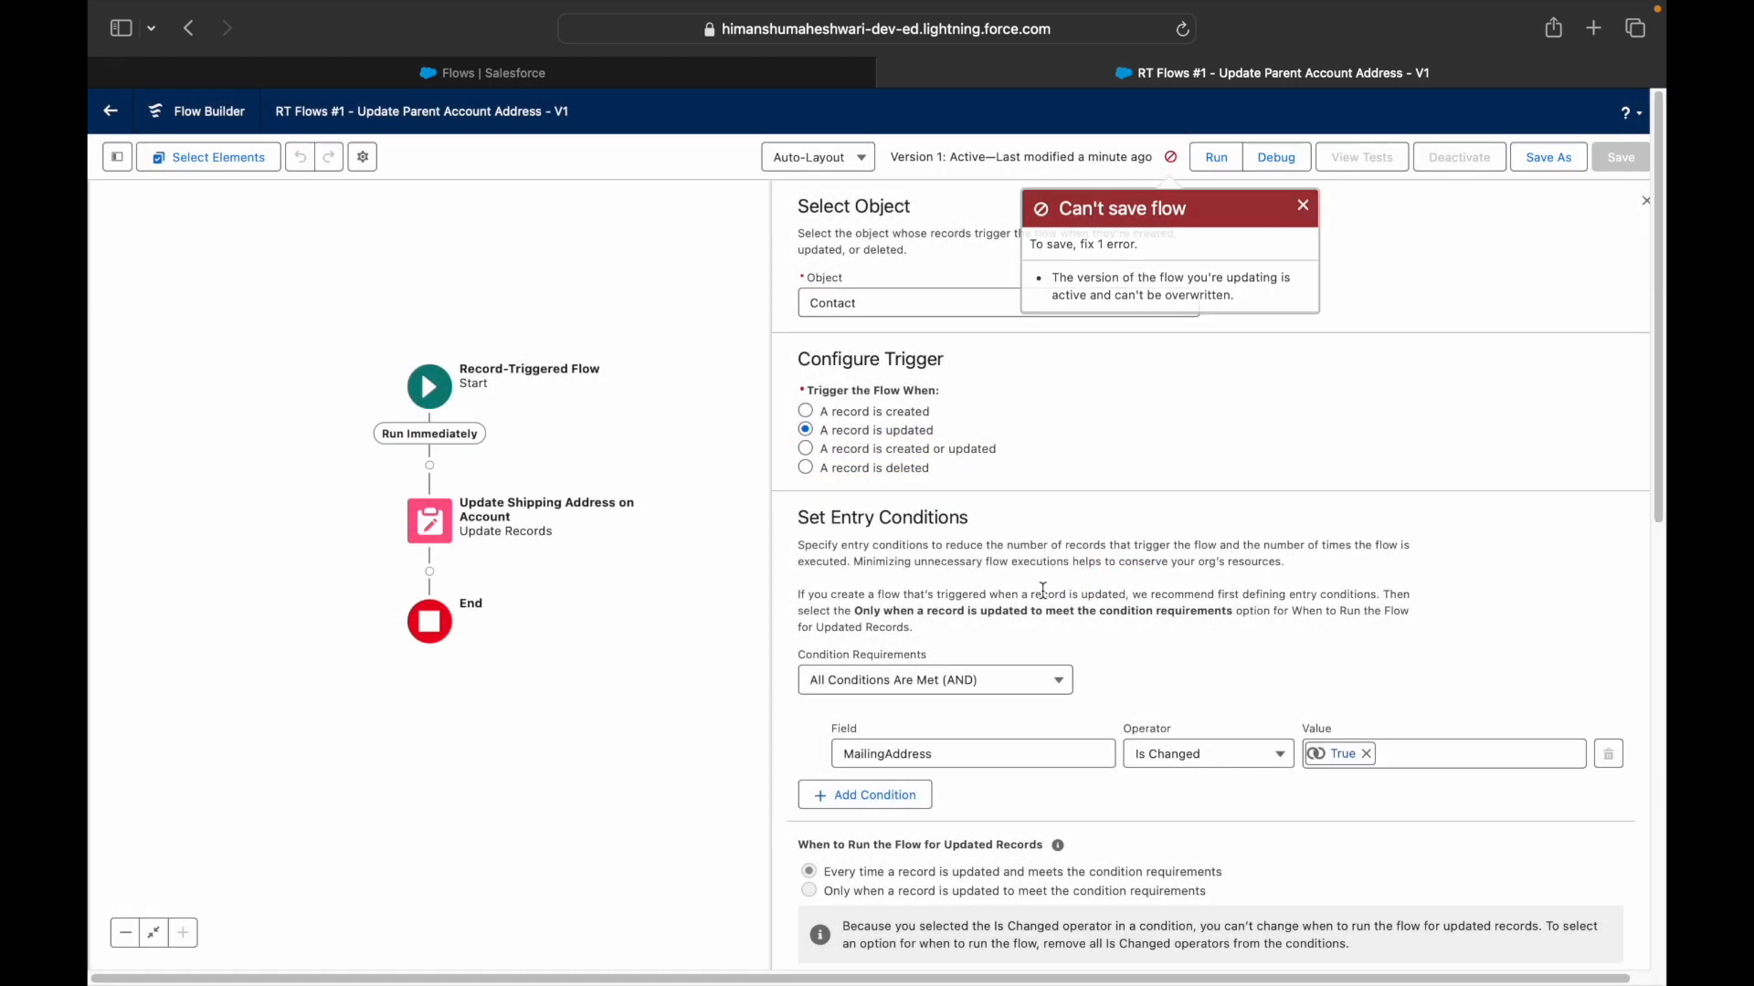
click(1301, 203)
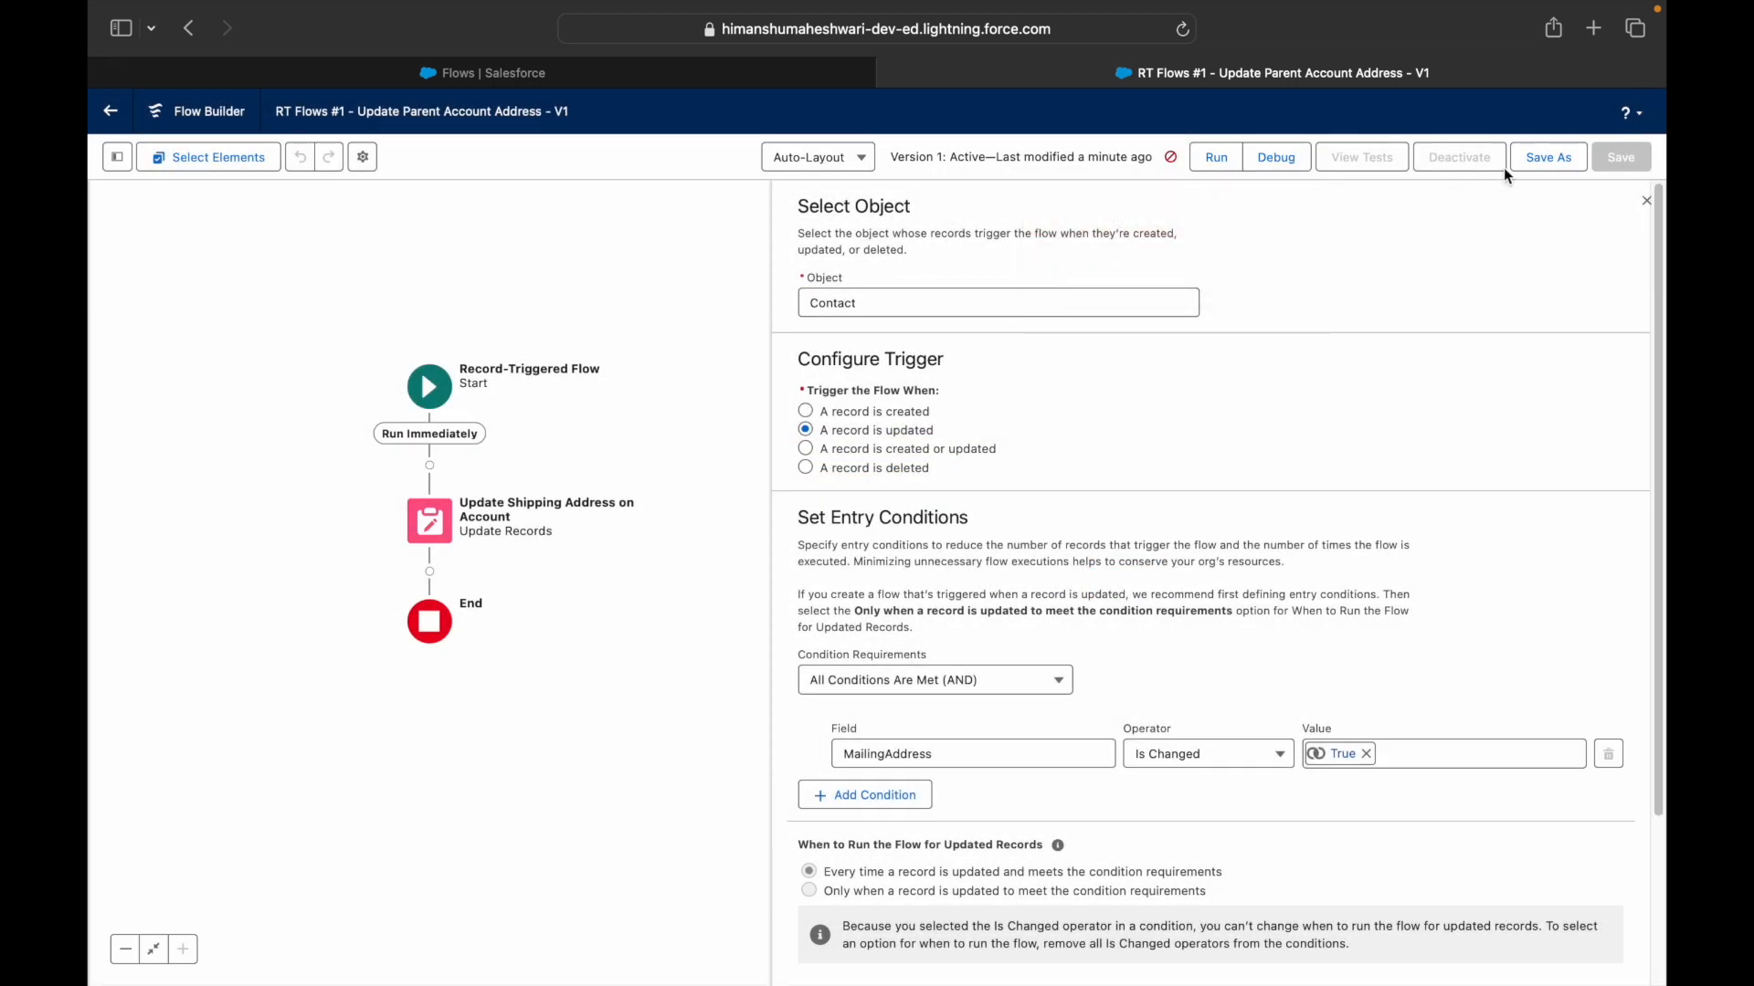
click(1543, 159)
click(1224, 676)
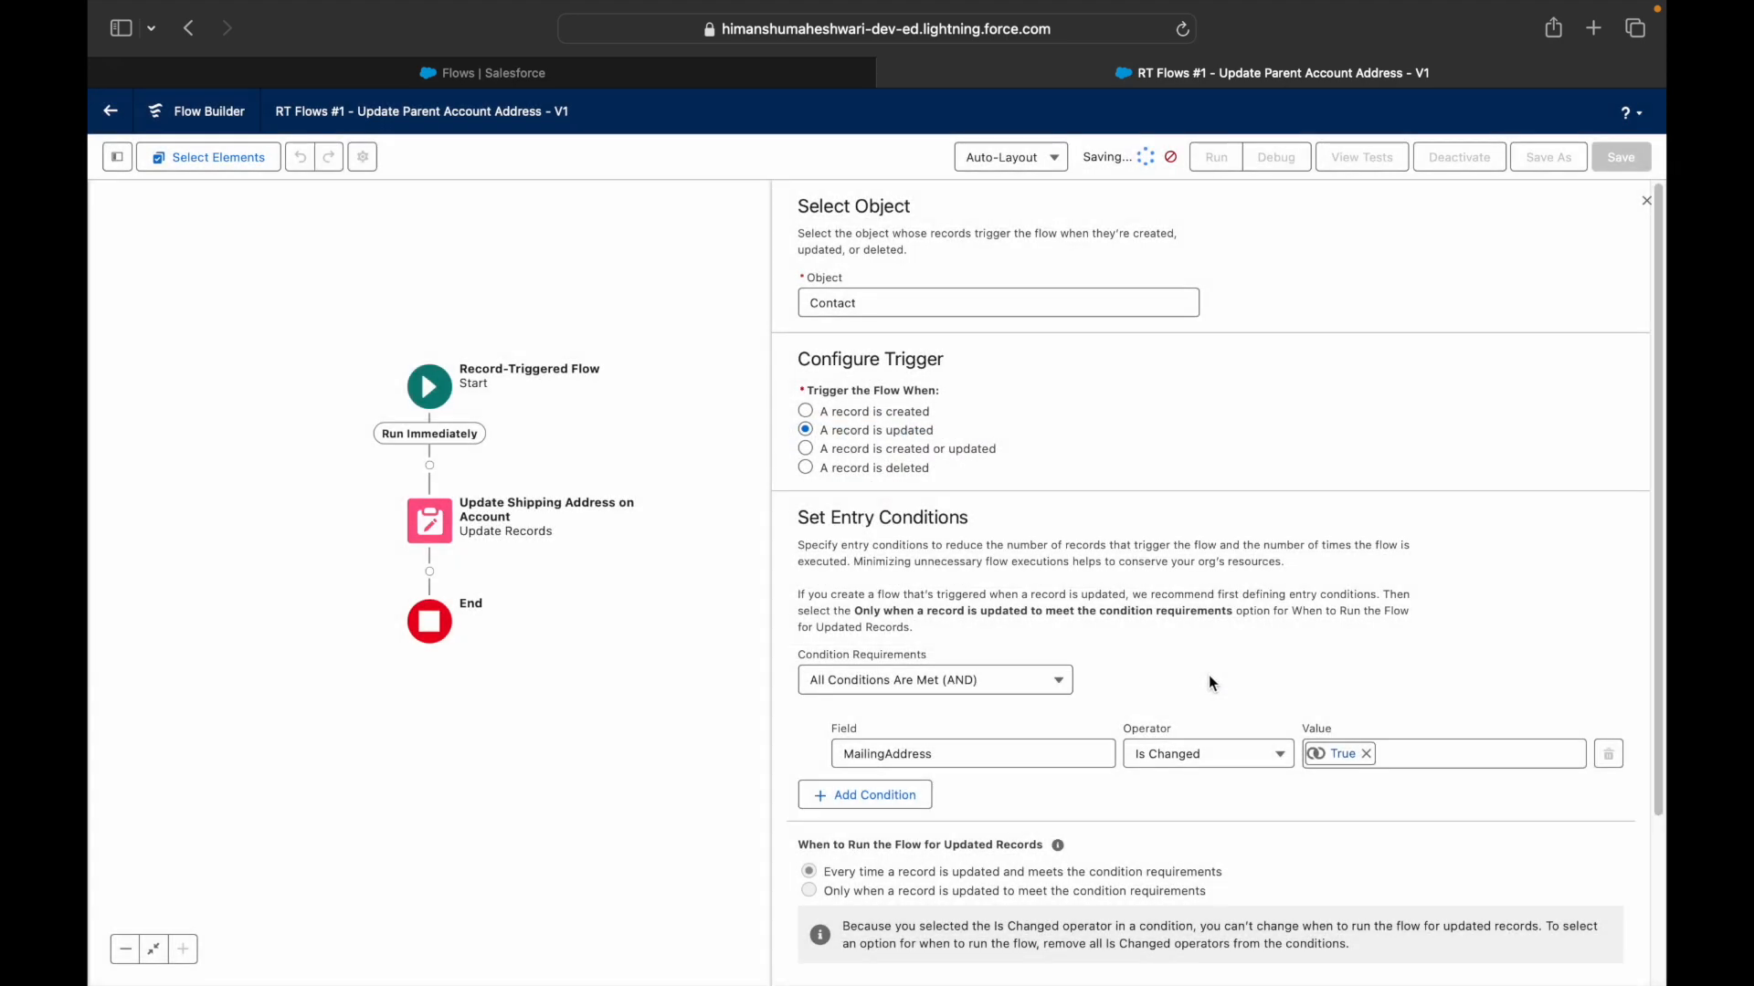
- Debug Version 2 with the suggested contact as triggering record, checking its mailing fields
click(1283, 157)
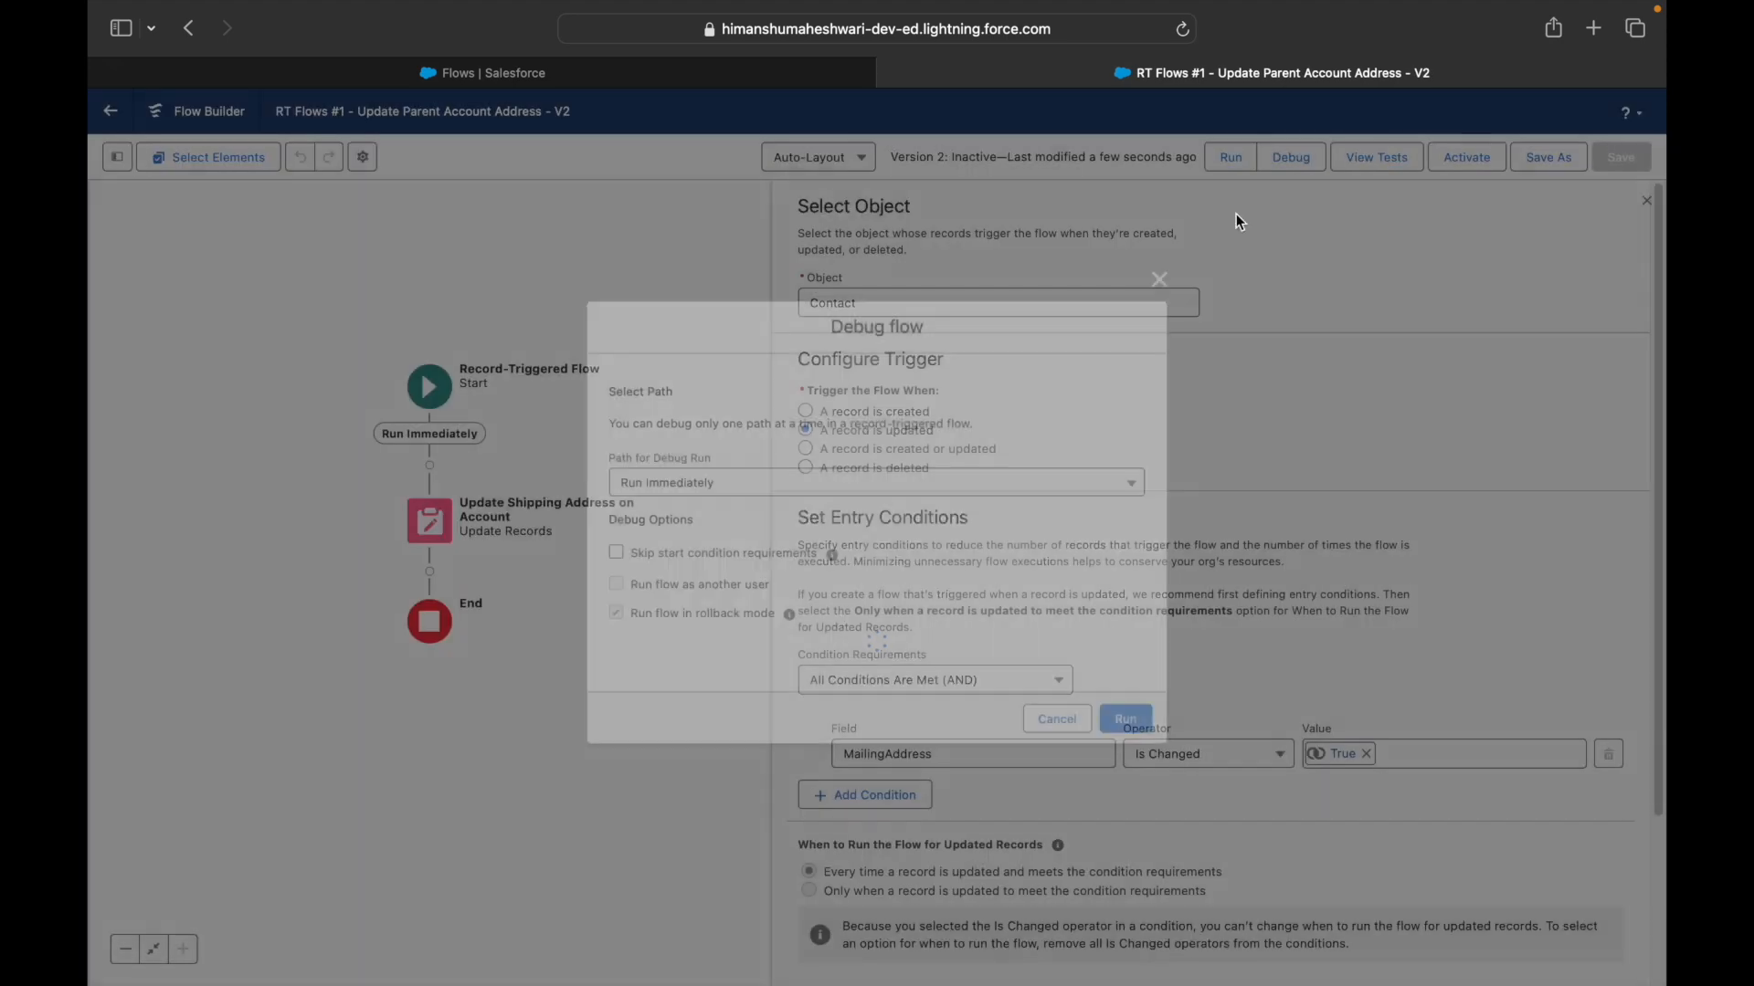
click(668, 693)
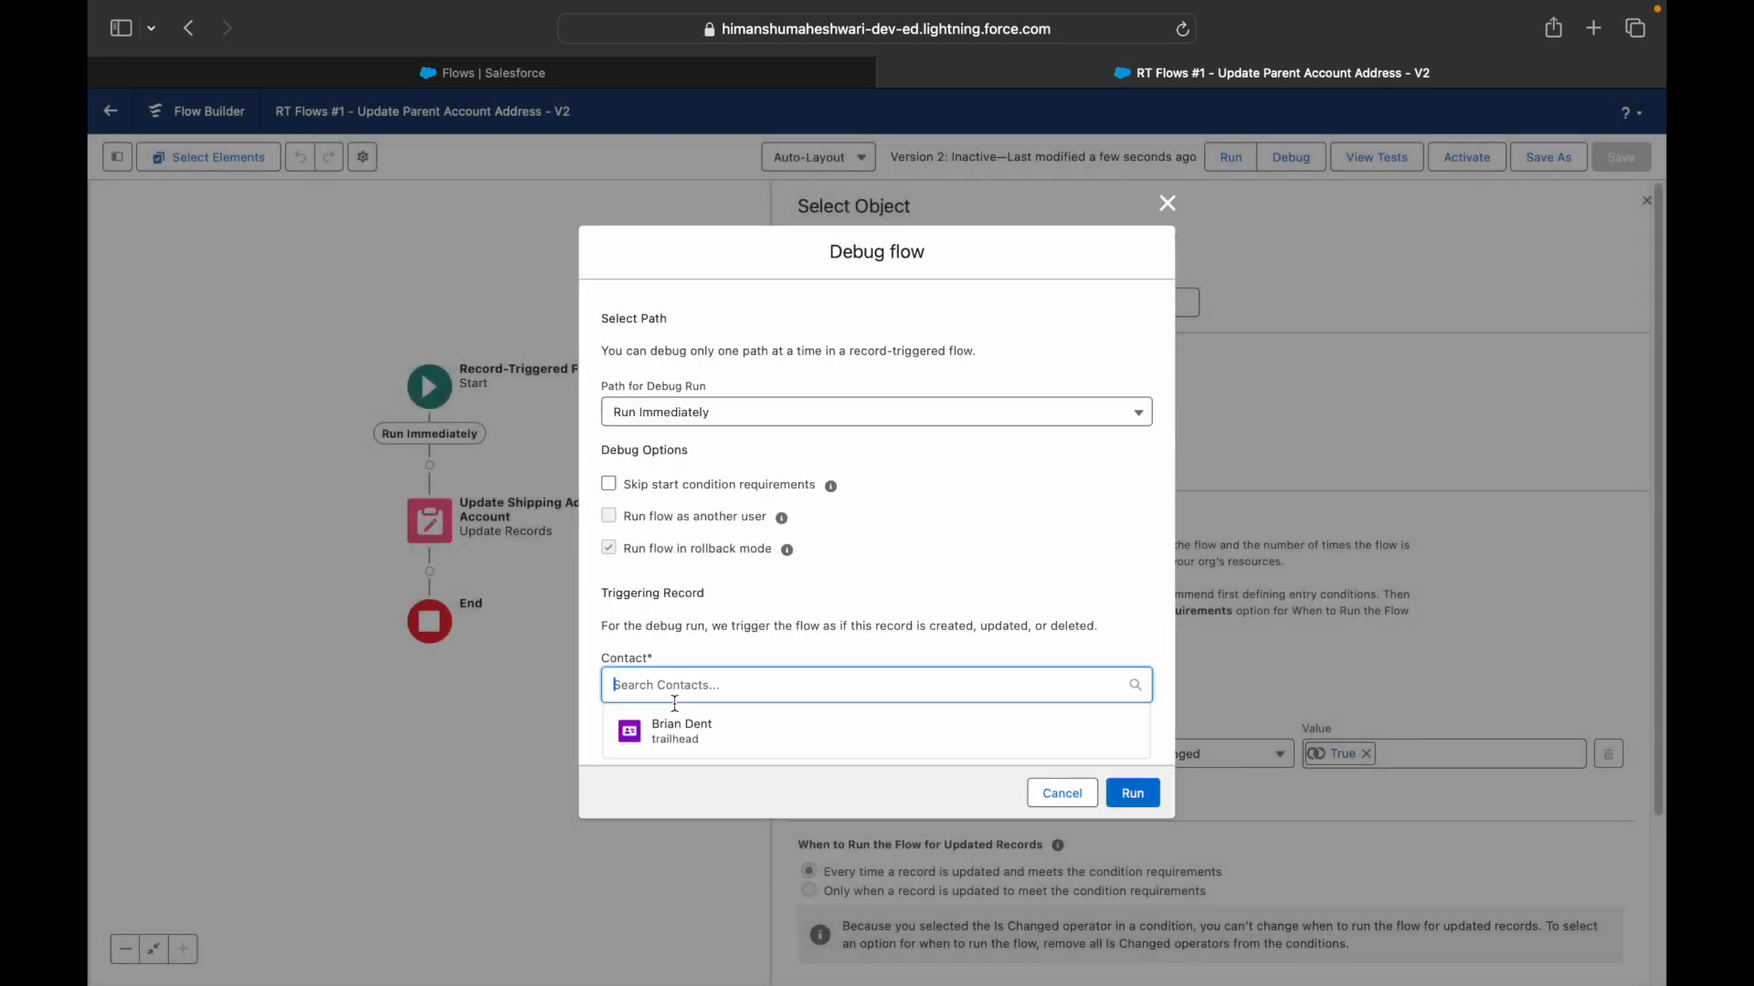
click(677, 727)
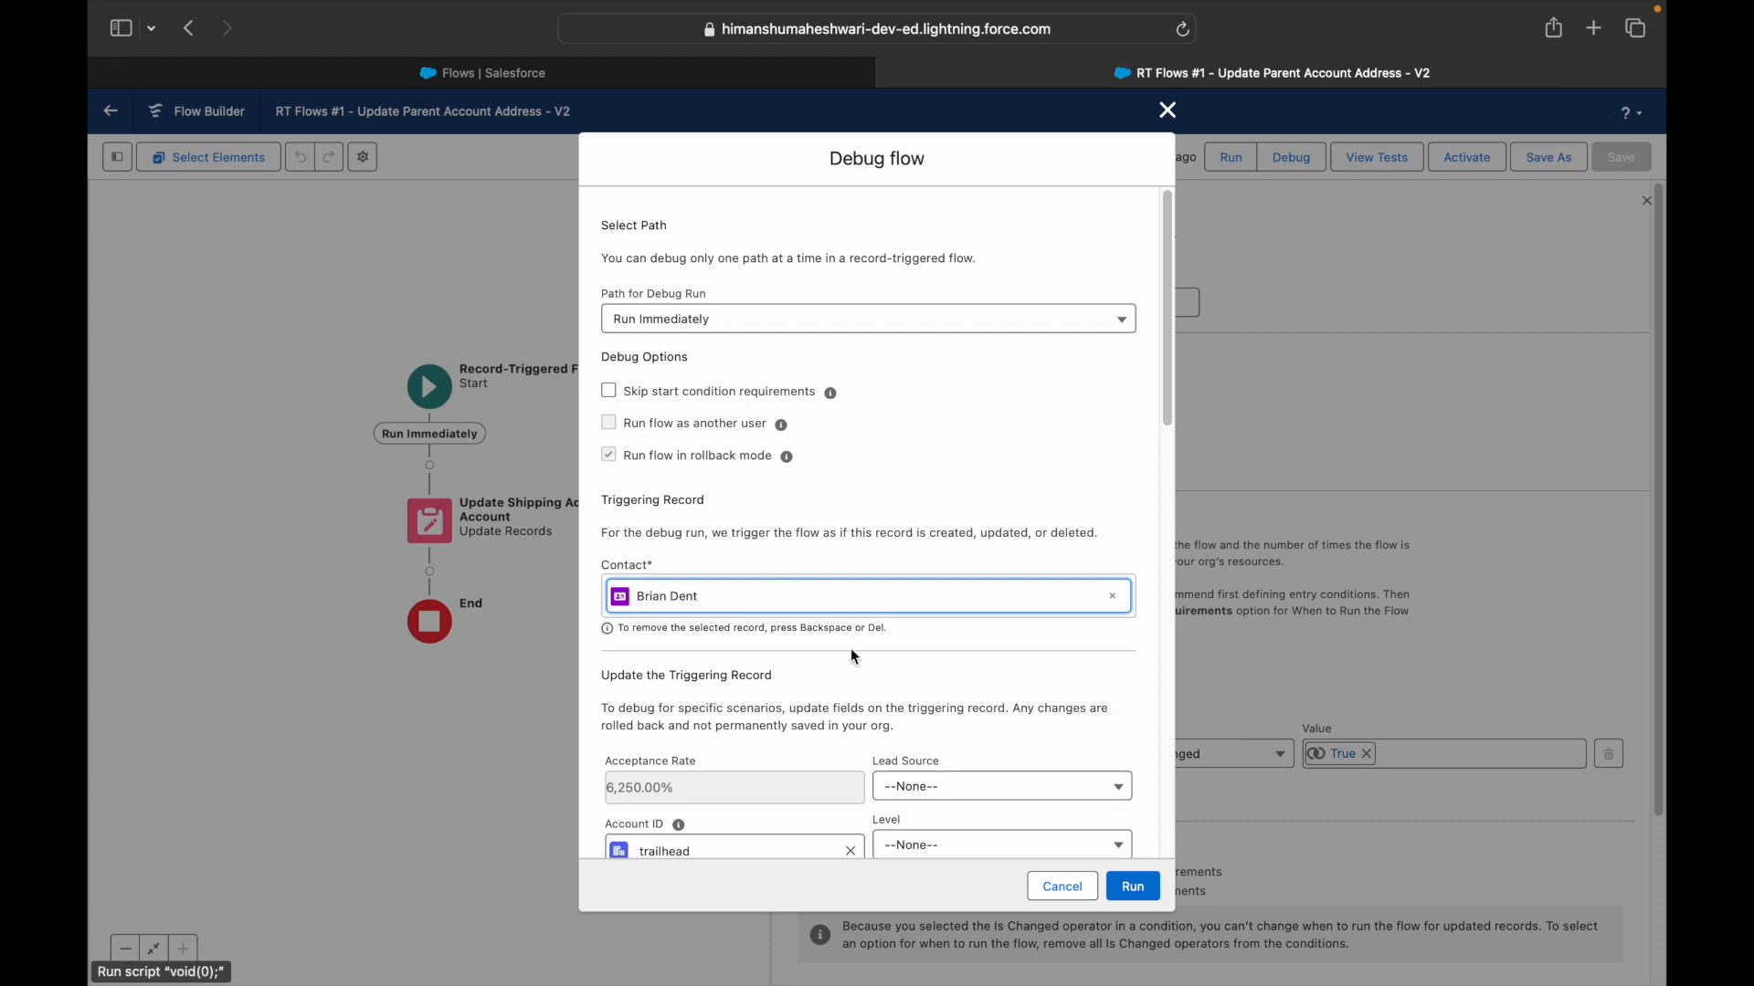
scroll(846, 690, down, 3)
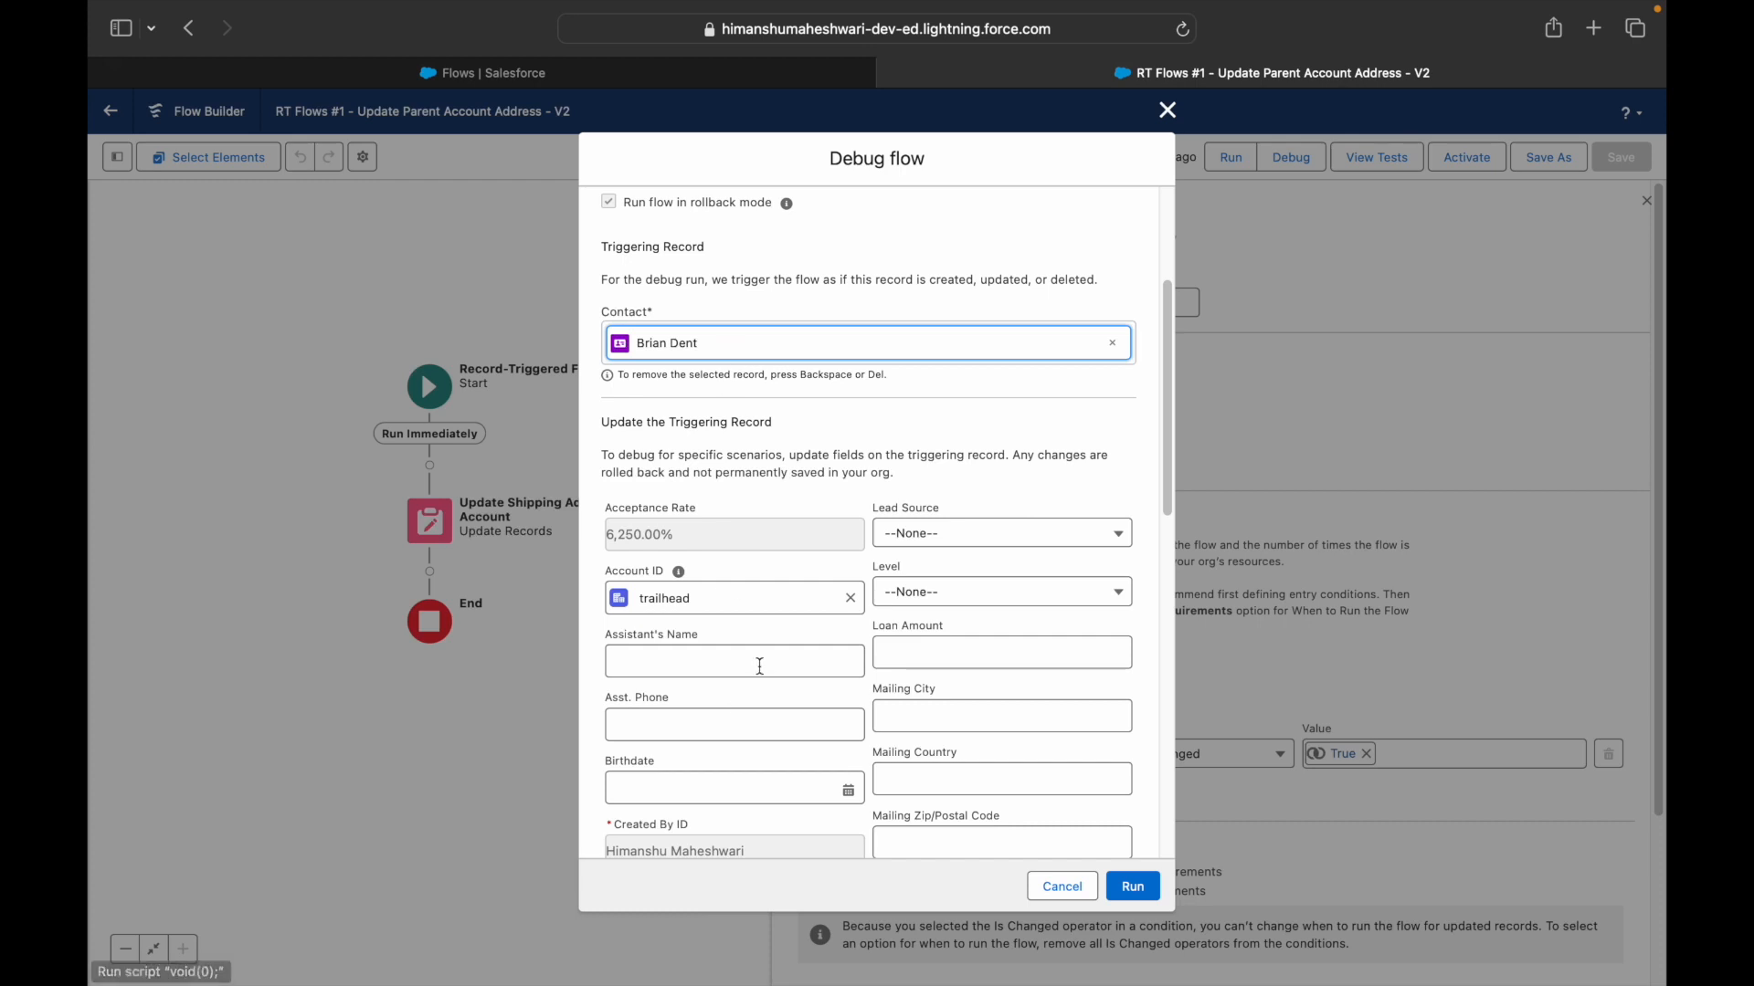
scroll(759, 666, down, 3)
click(928, 424)
click(928, 475)
click(922, 535)
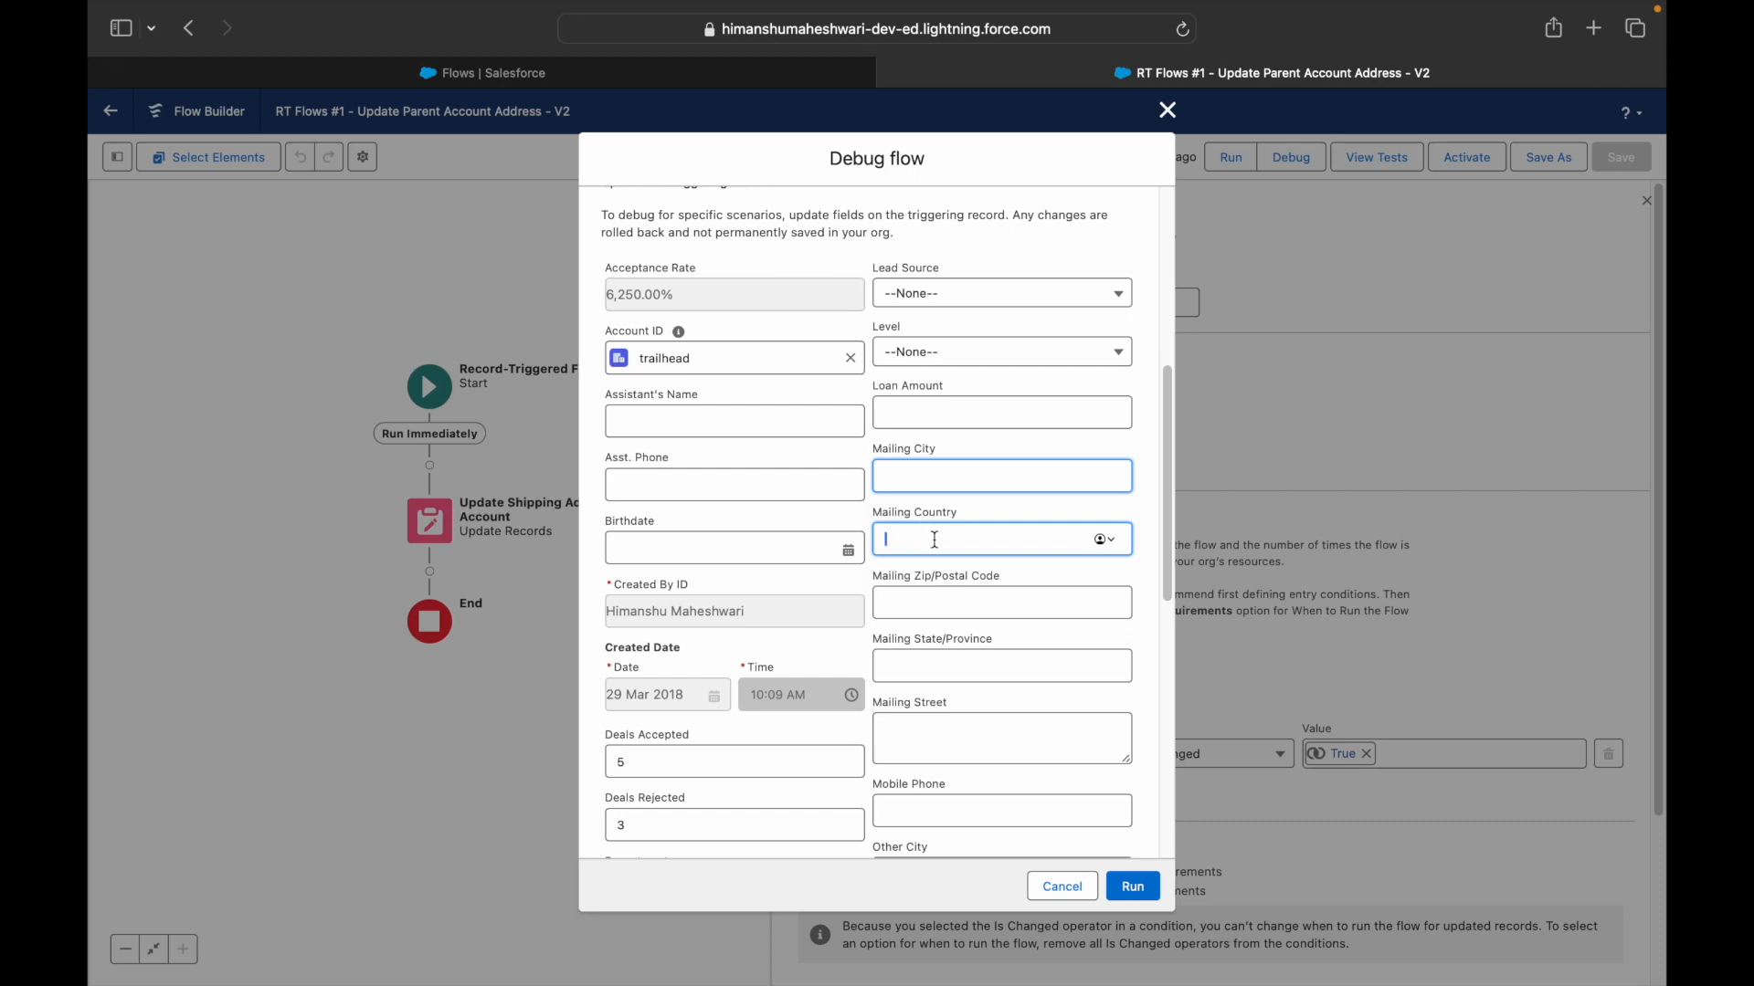
click(944, 546)
click(942, 598)
click(939, 667)
click(947, 729)
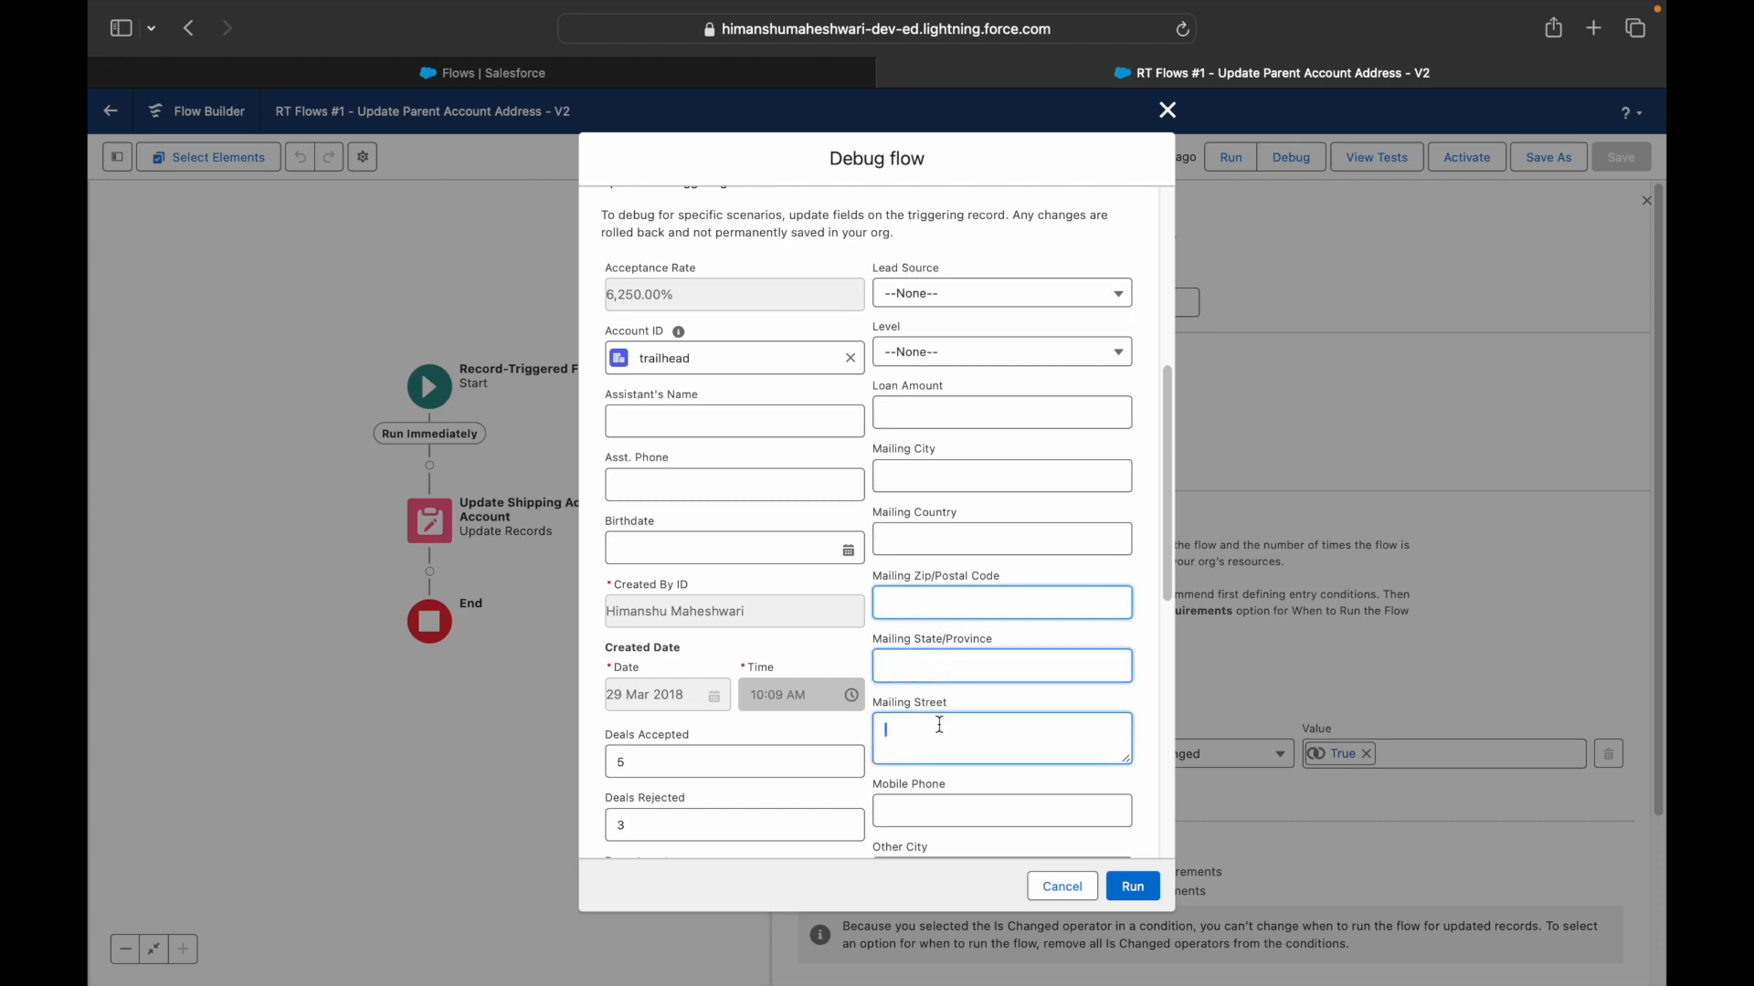
- Set Level to Secondary and Lead Source to Partner Referral, then run the debug
click(941, 356)
click(942, 420)
click(938, 312)
click(941, 425)
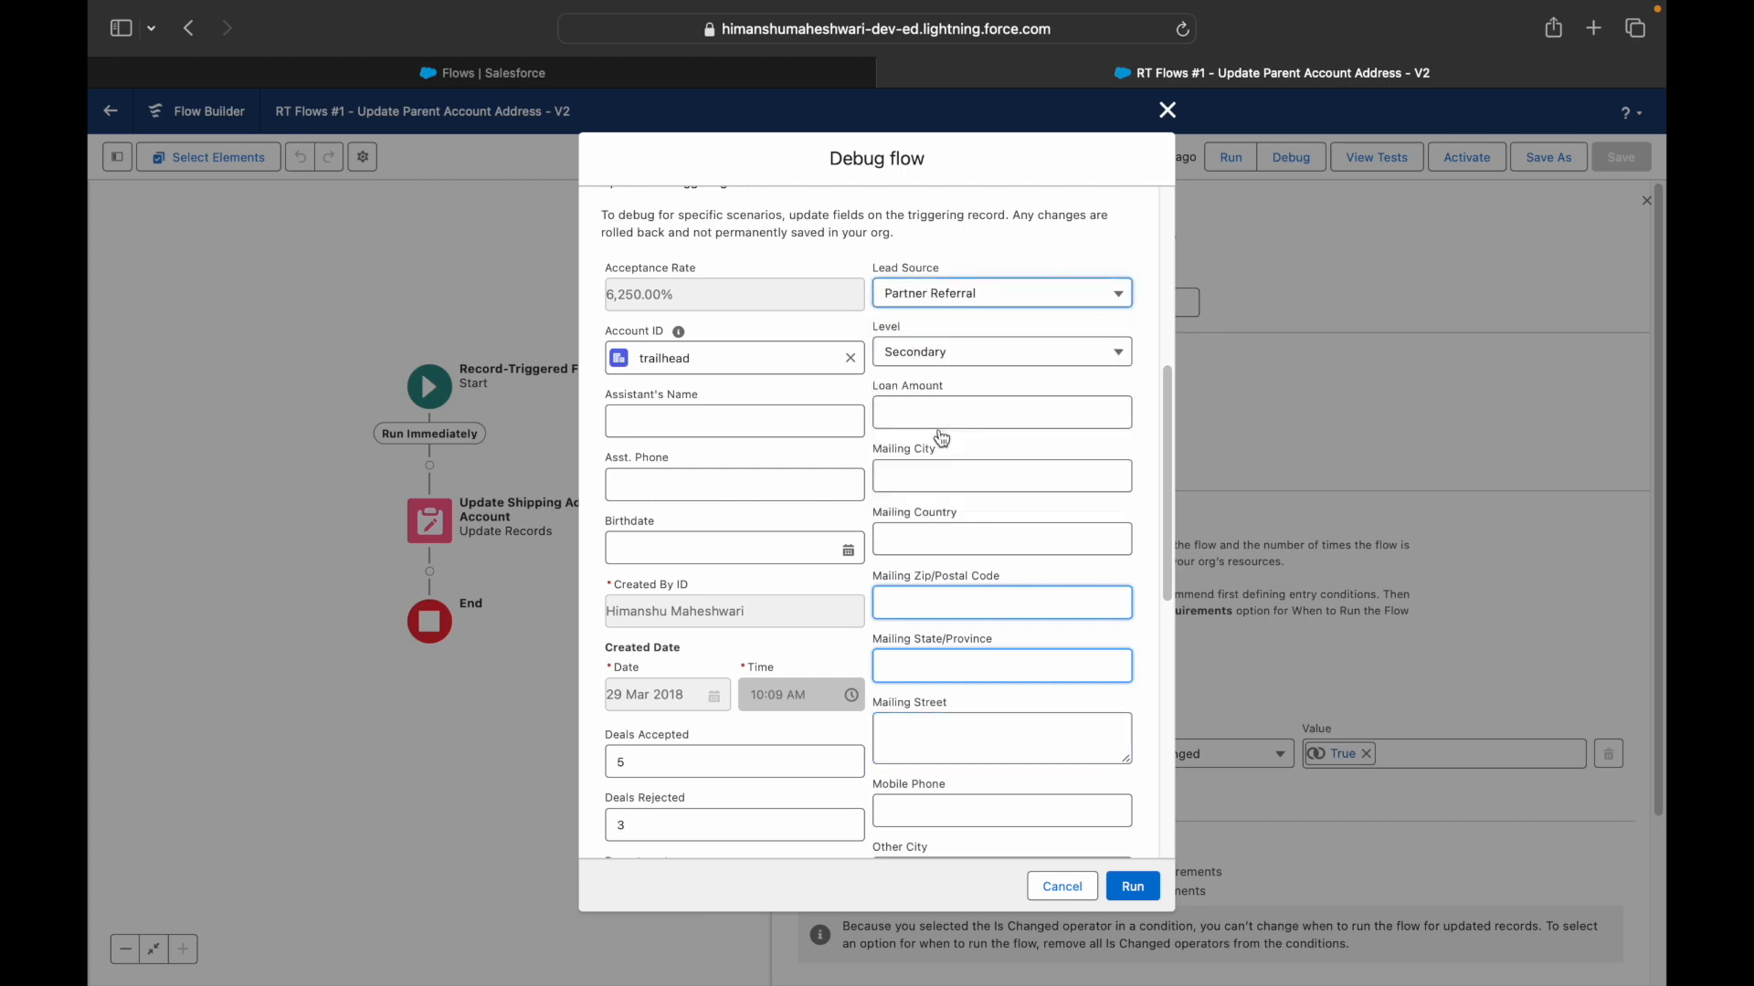
click(1142, 882)
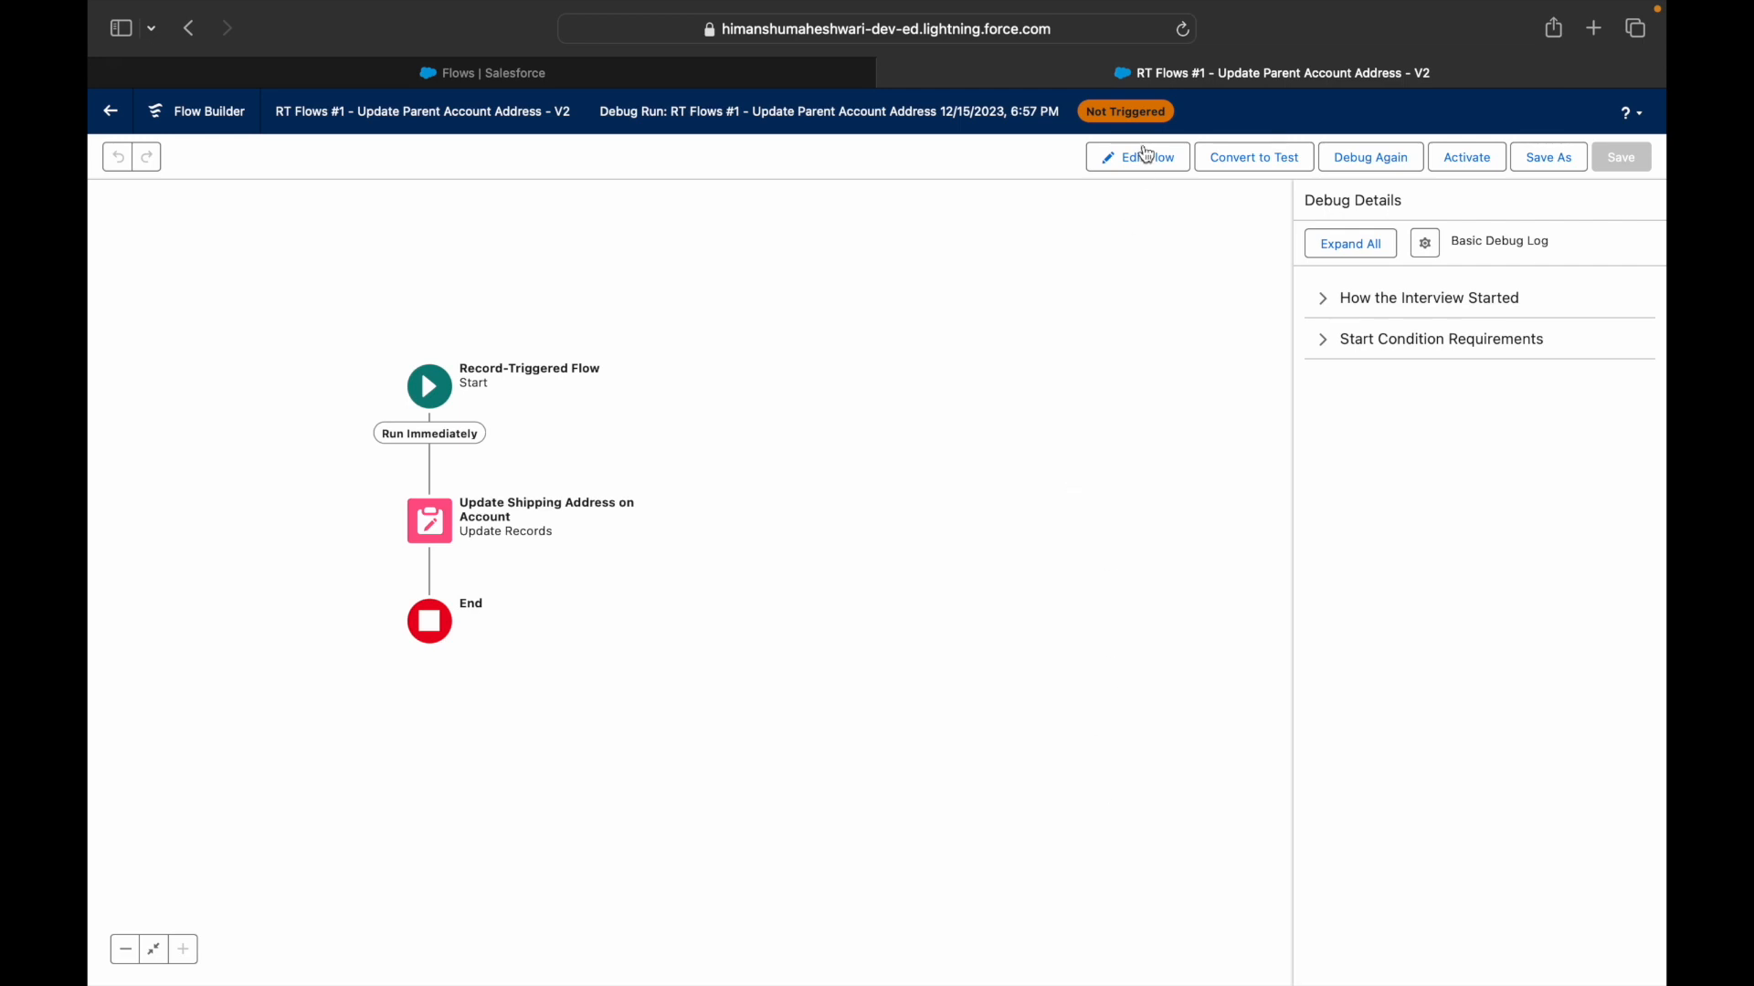
- Expand Start Condition Requirements to reveal the failed MailingAddress Is Changed condition
triple_click(1117, 116)
click(1335, 342)
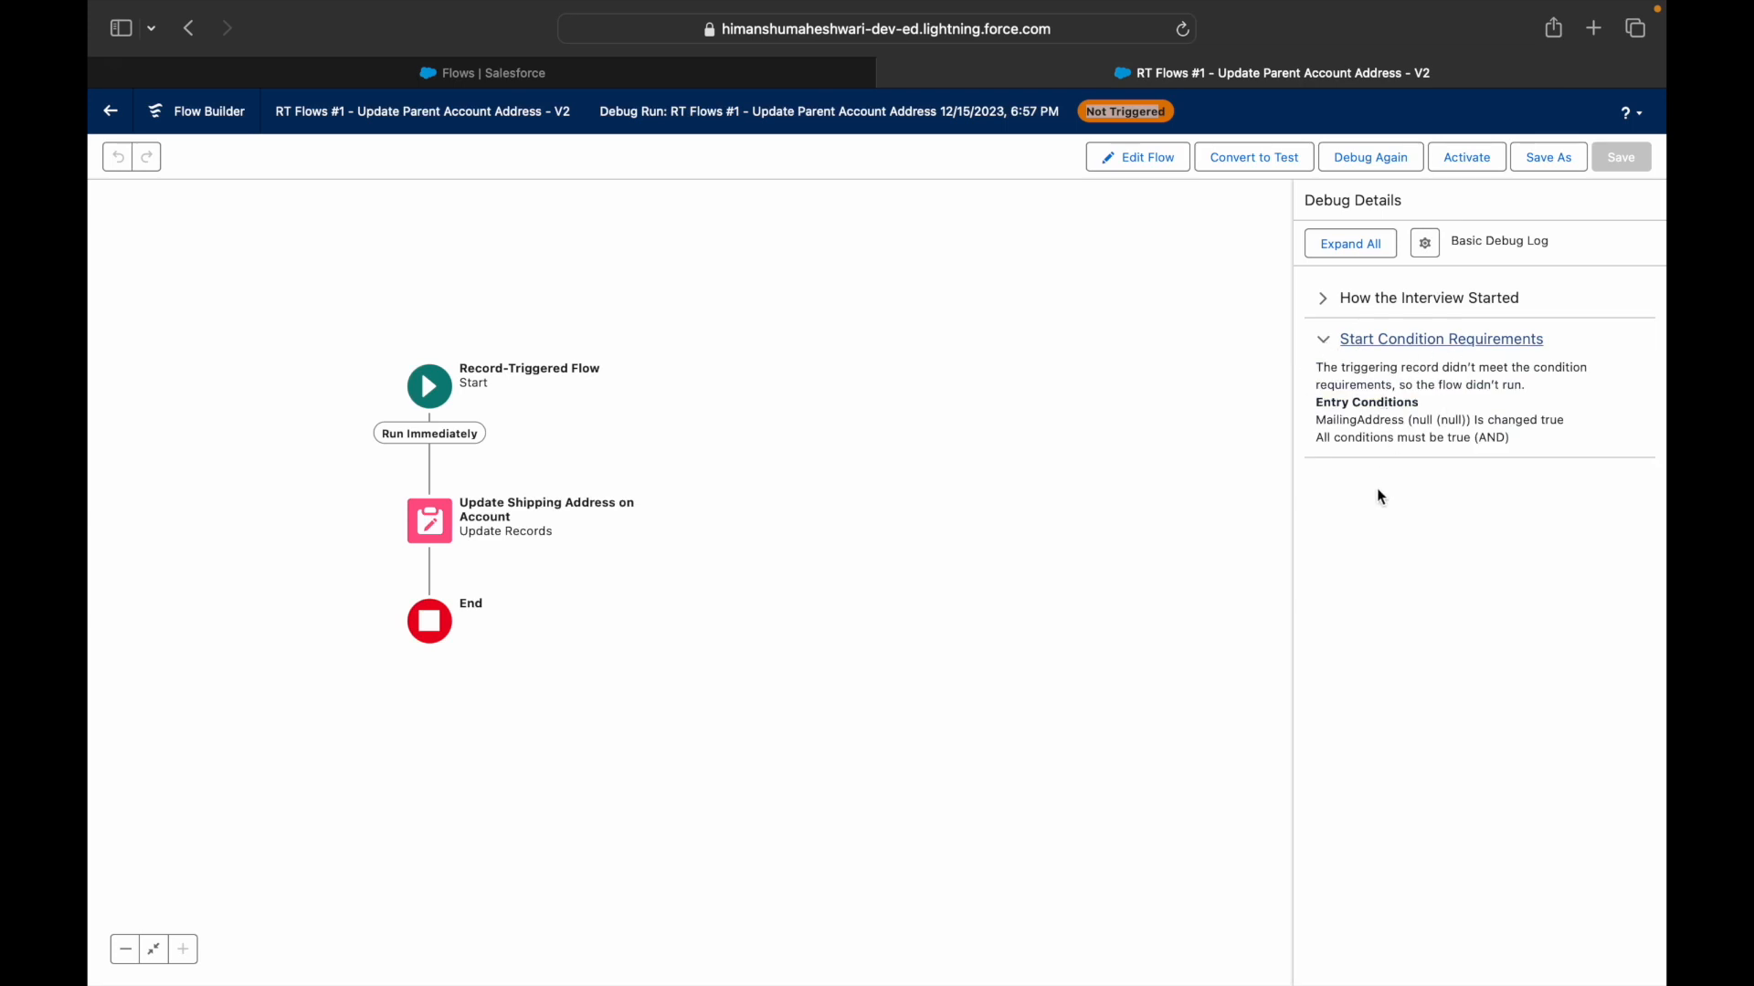
drag(1316, 420, 1539, 423)
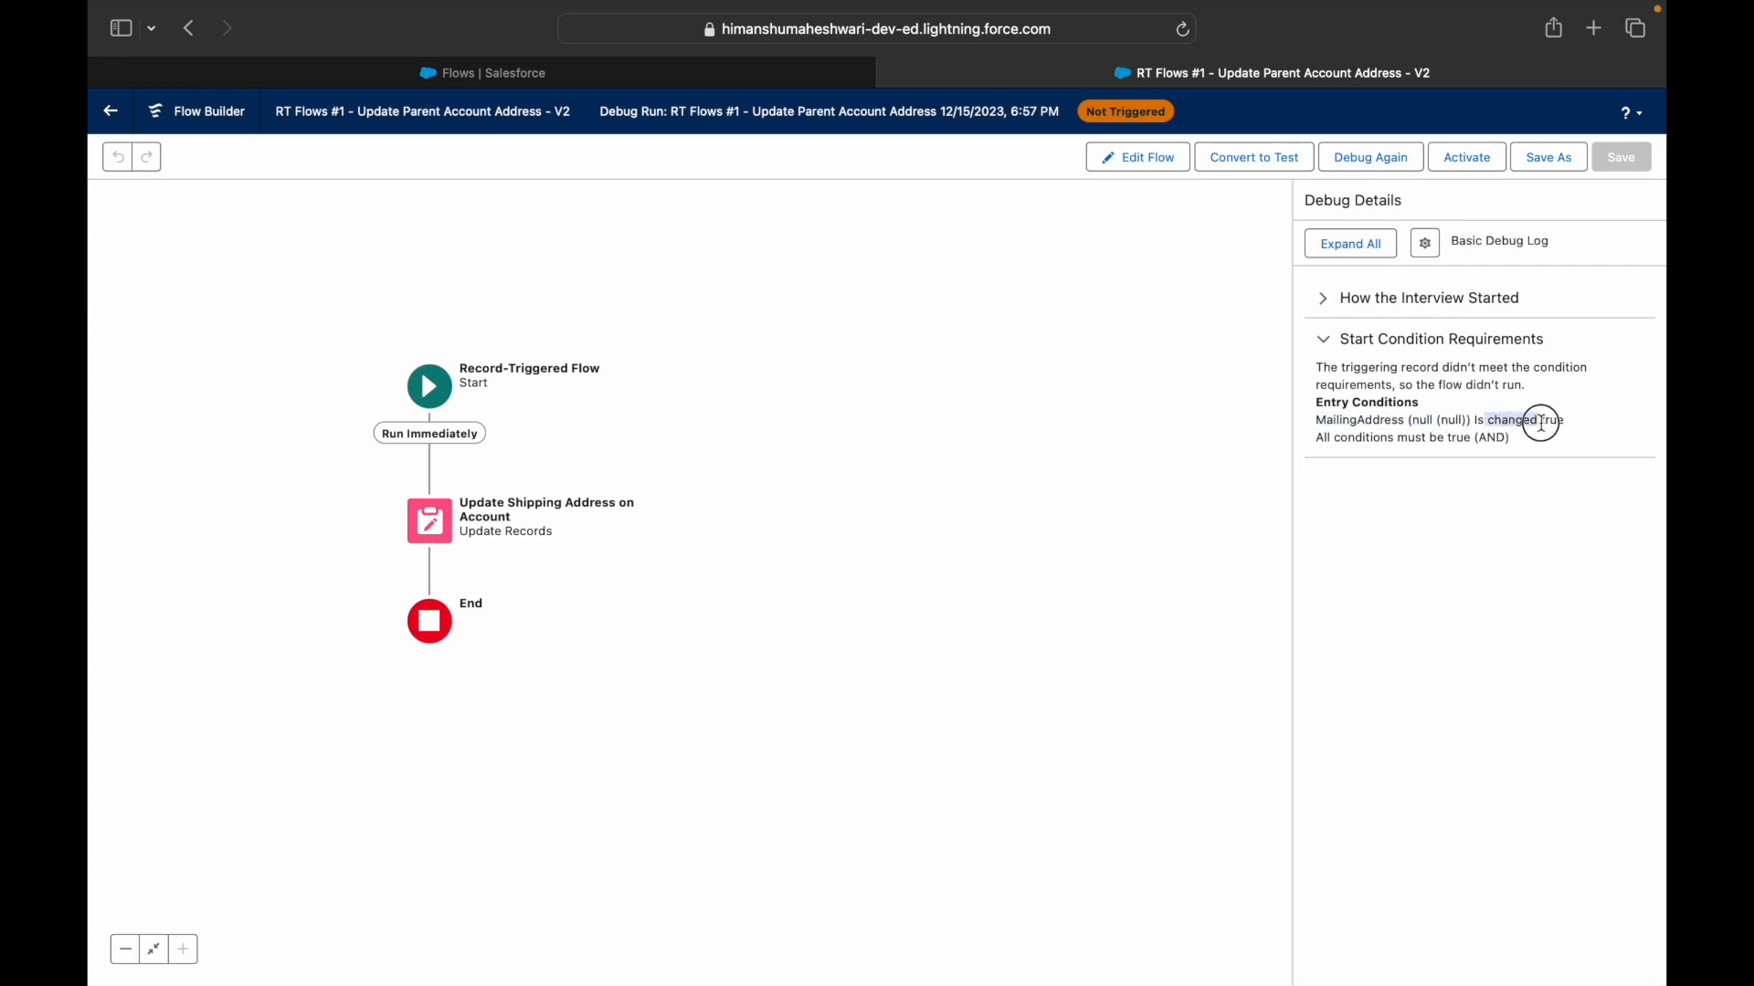
click(1363, 494)
- Debug again with Mailing Country AUS and Mailing City DXB
click(1360, 165)
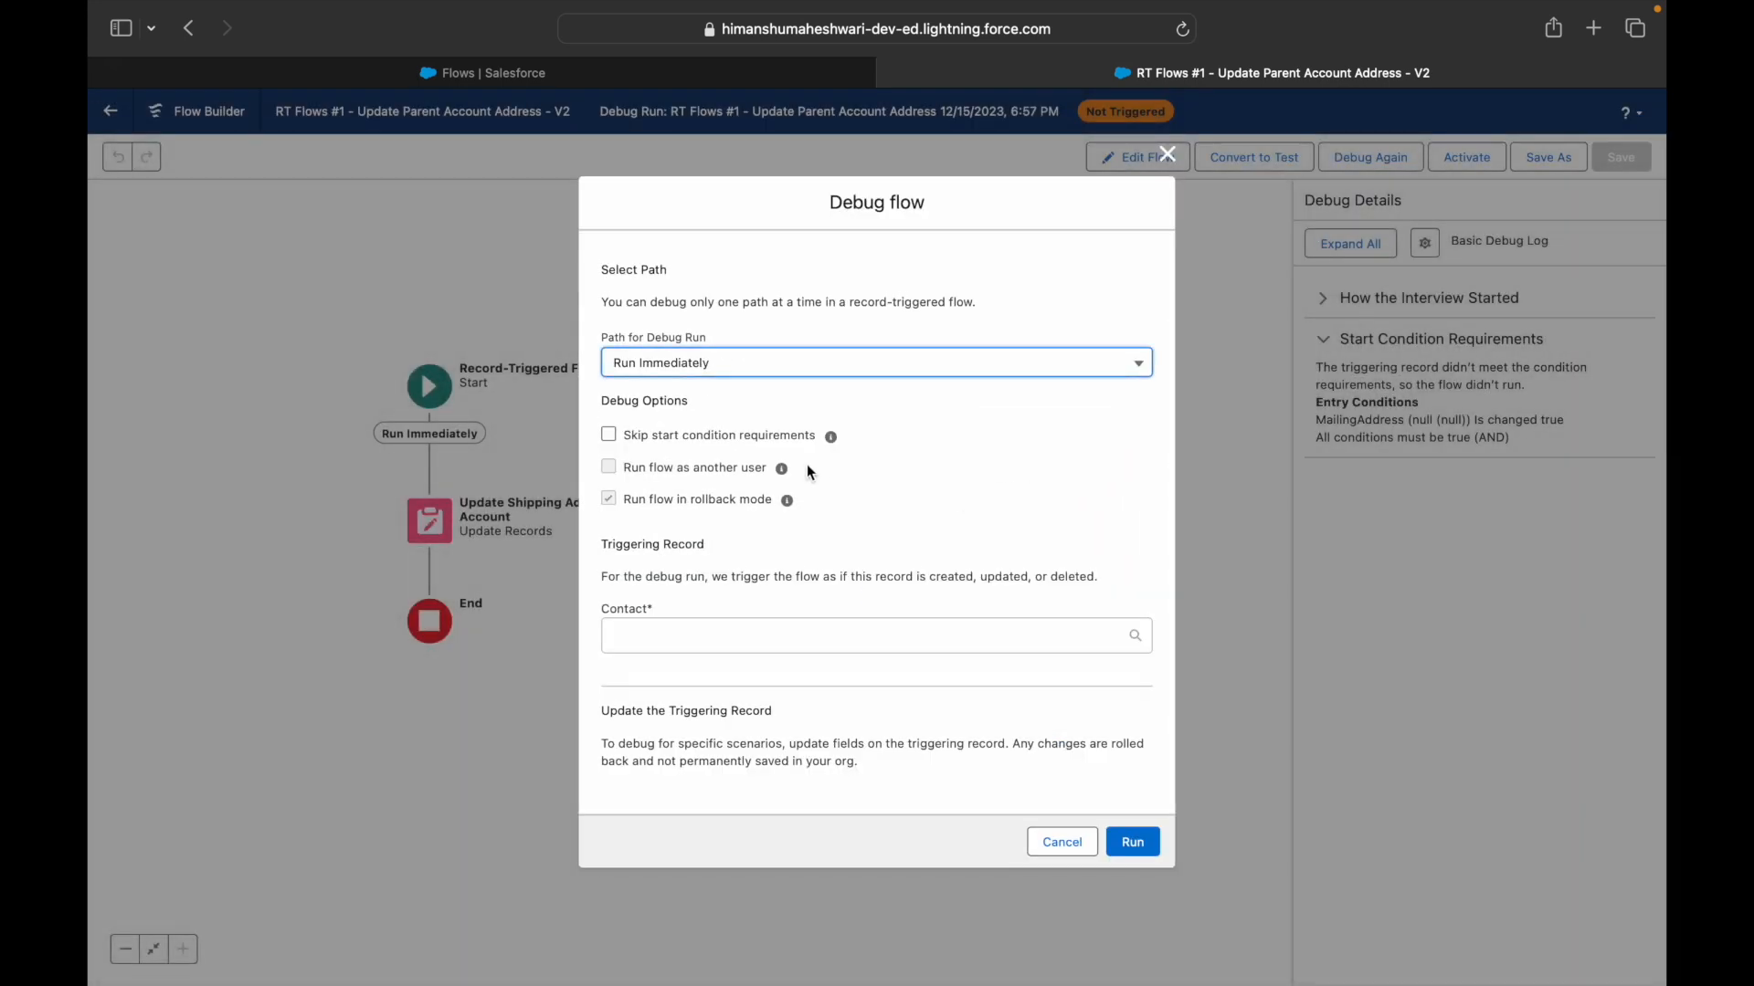
scroll(756, 655, down, 5)
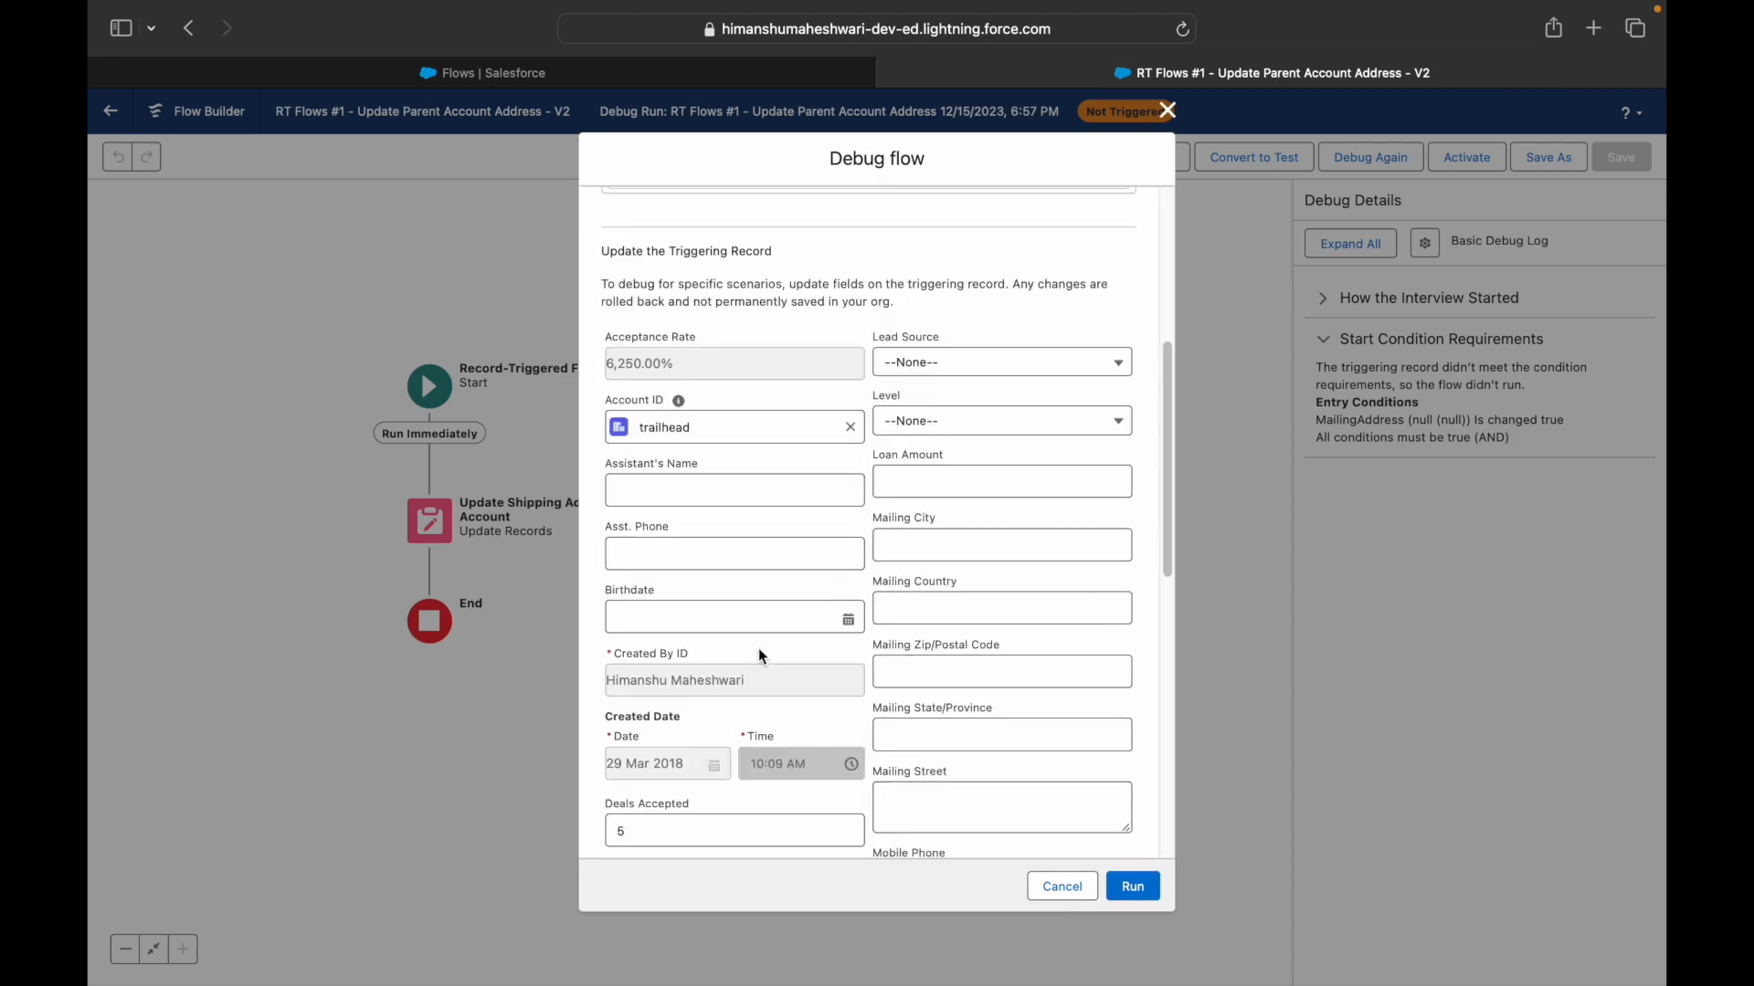
click(912, 606)
text(AUS)
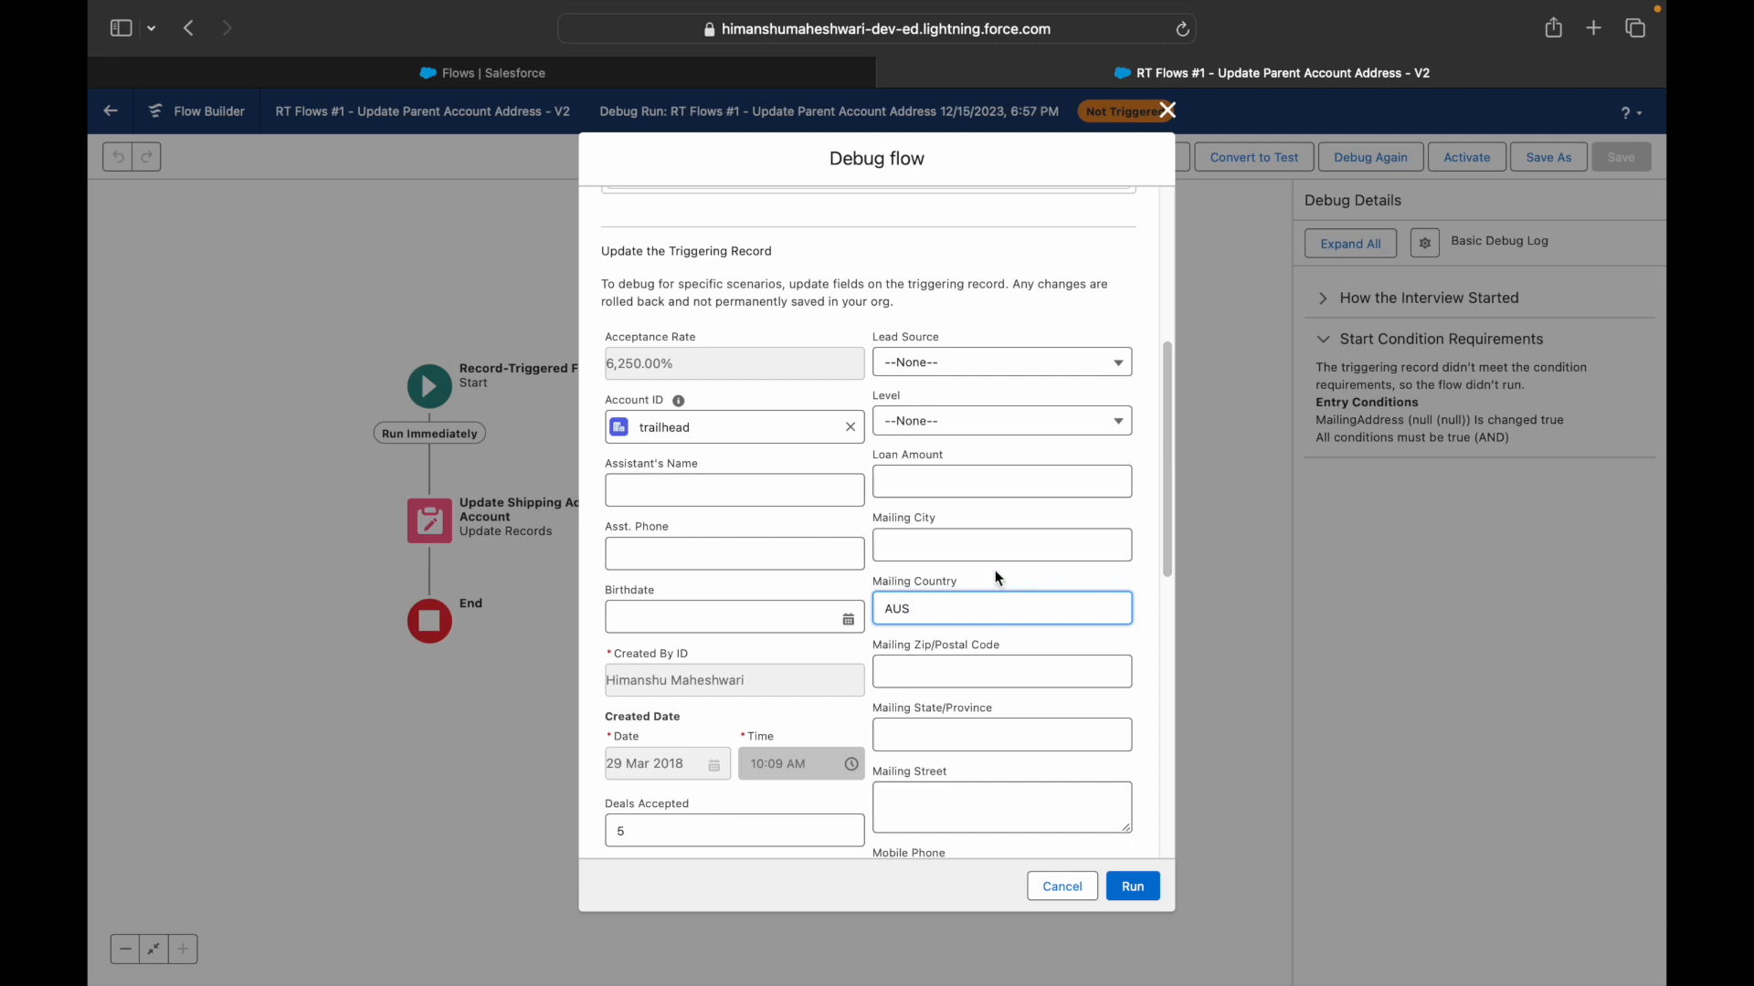
click(968, 544)
text(DXB)
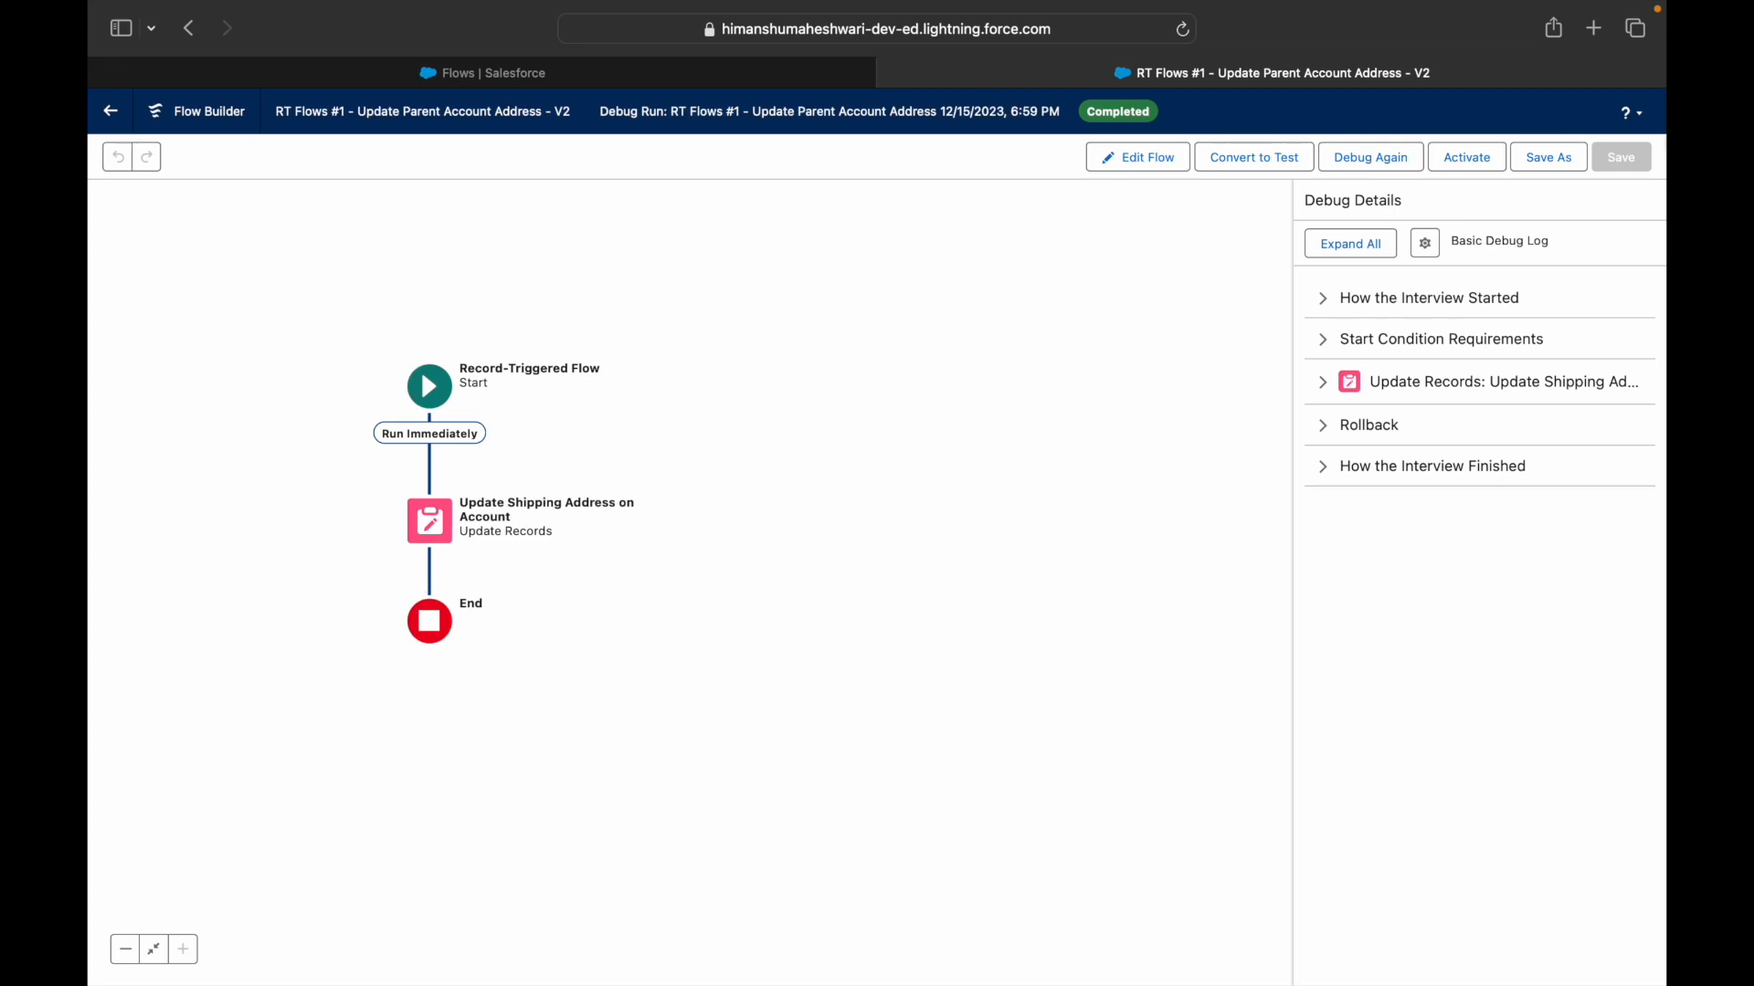
- Activate the flow, then reopen the Start element's trigger settings for editing
click(1468, 155)
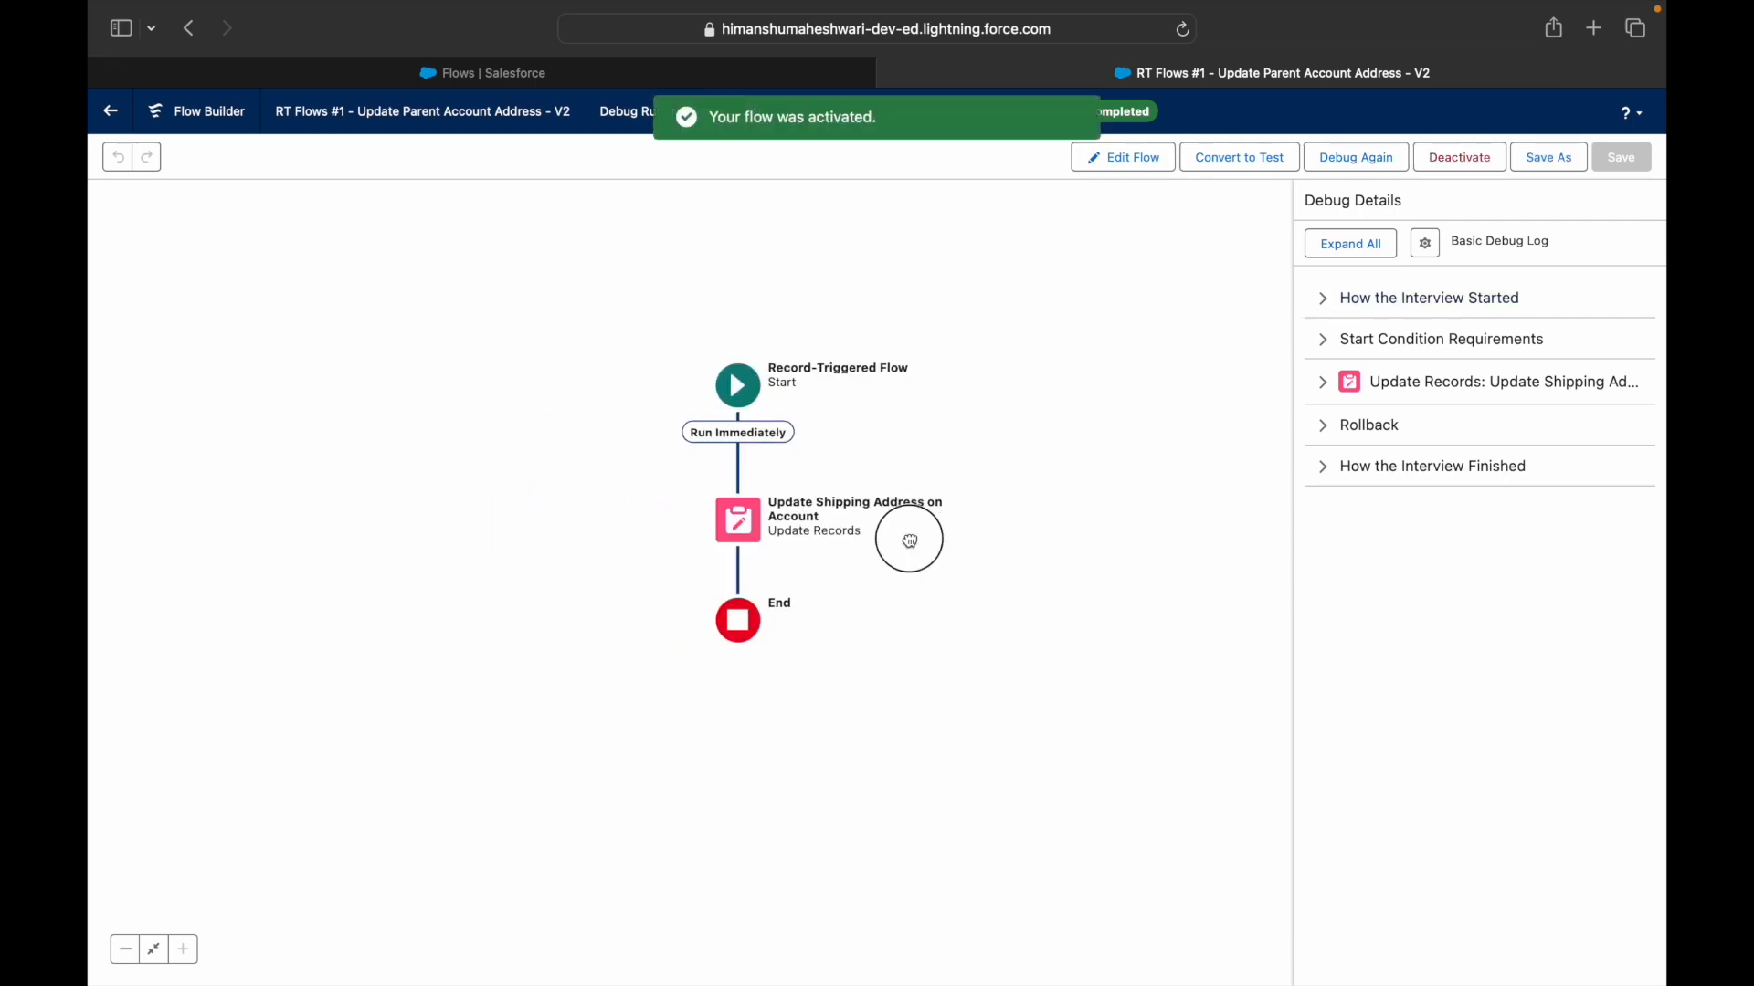
click(1151, 163)
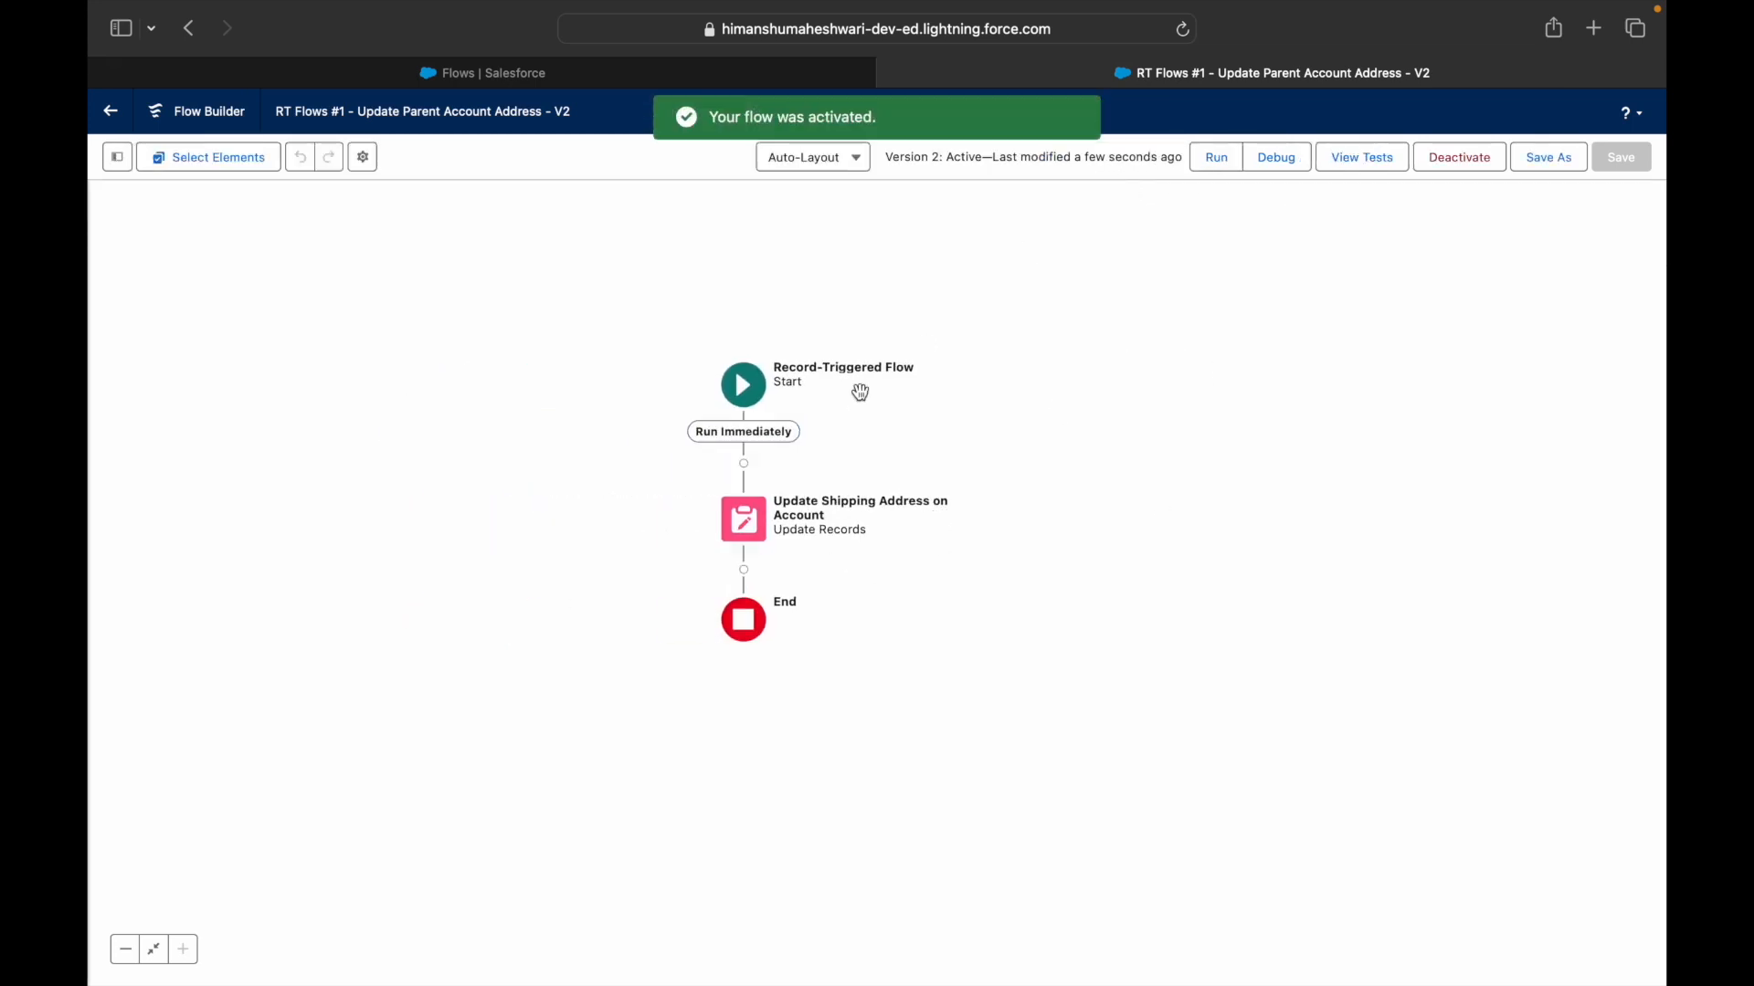
click(766, 413)
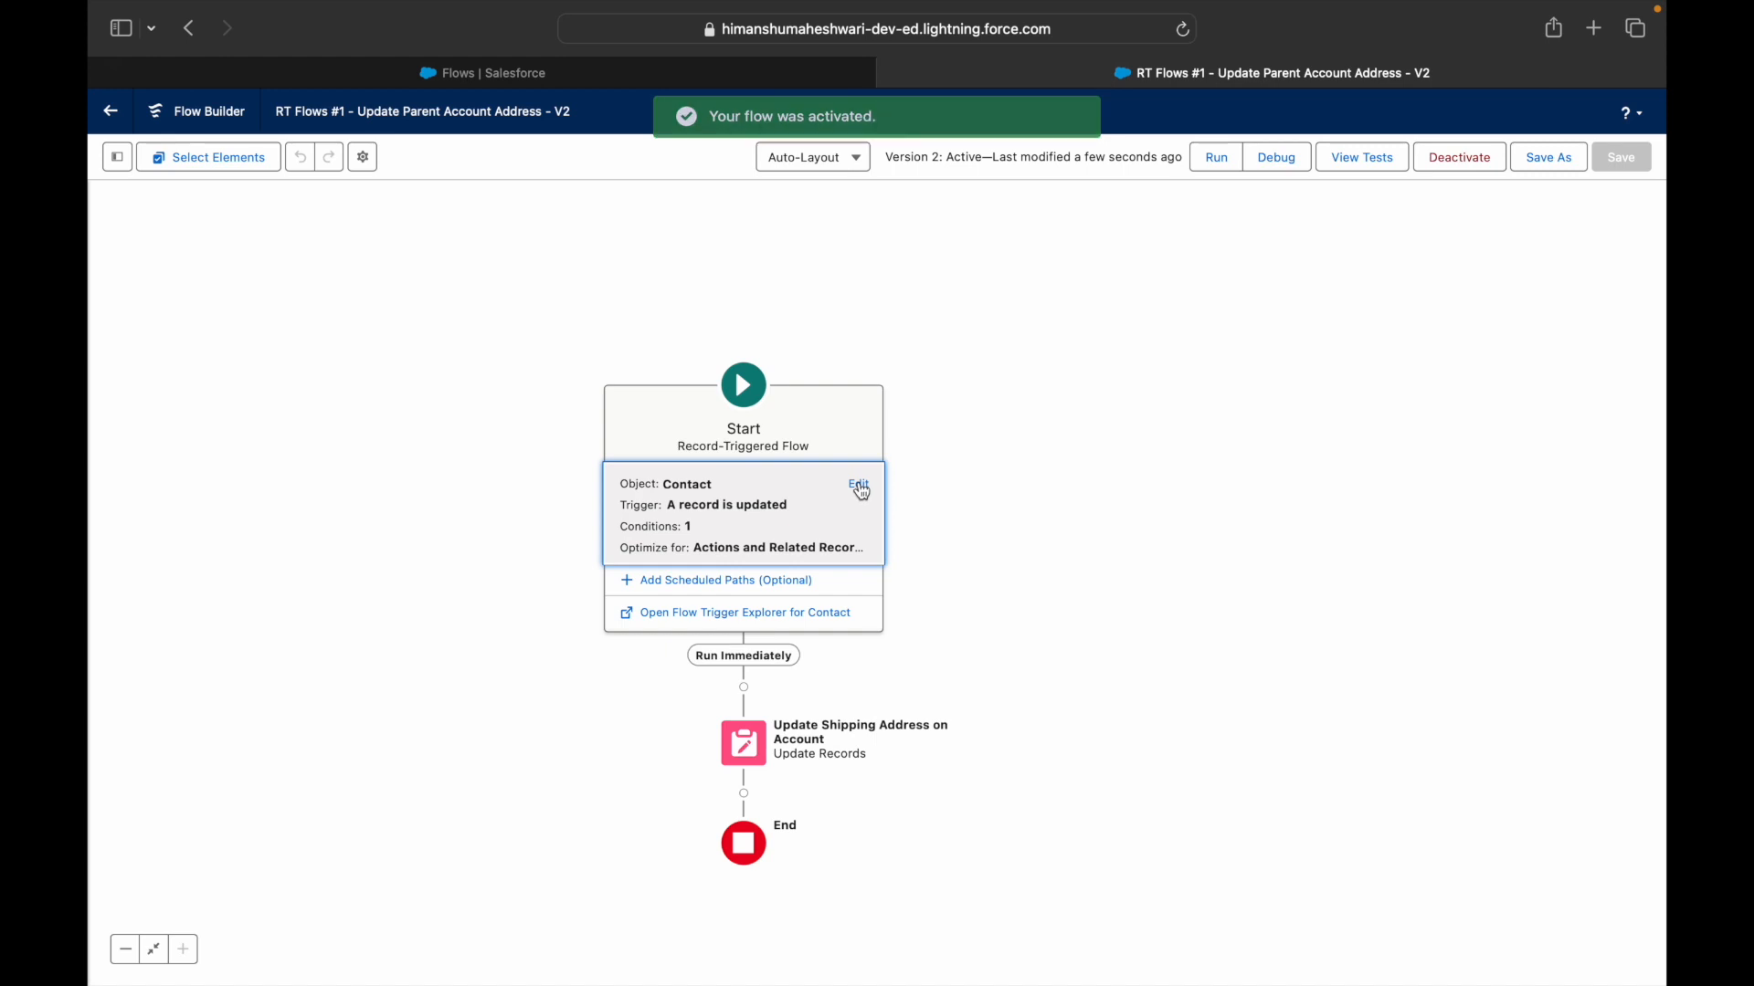
click(856, 485)
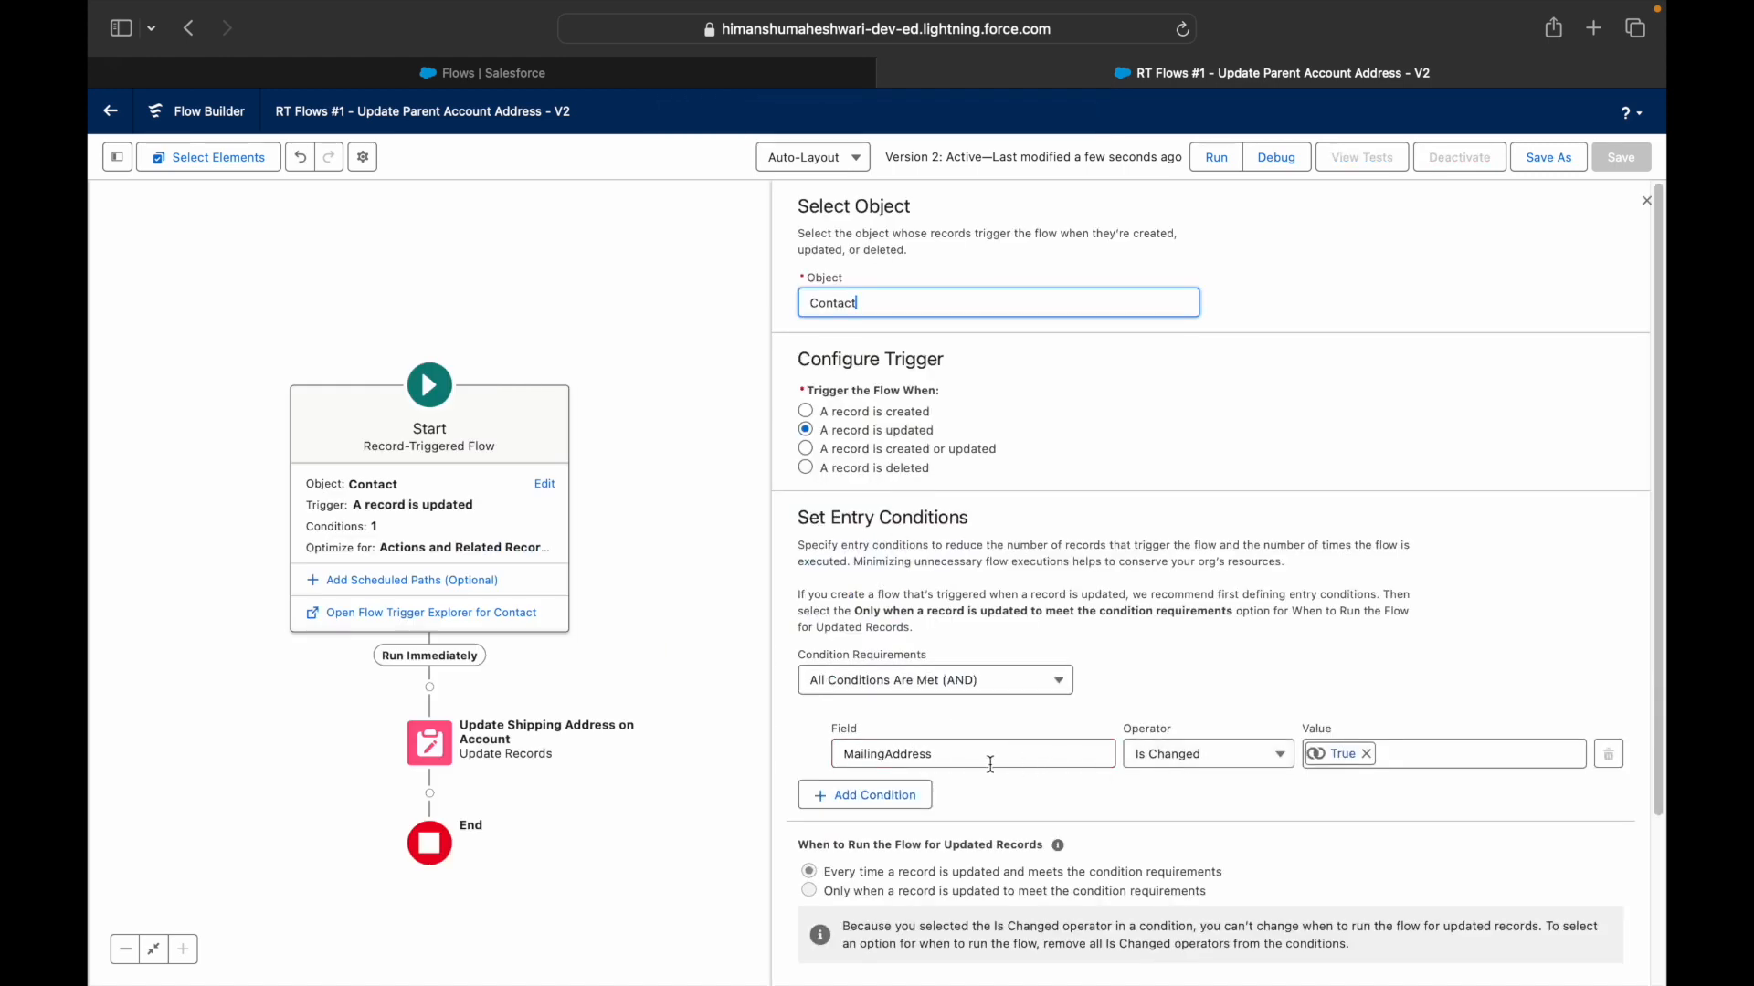
click(434, 749)
double_click(434, 749)
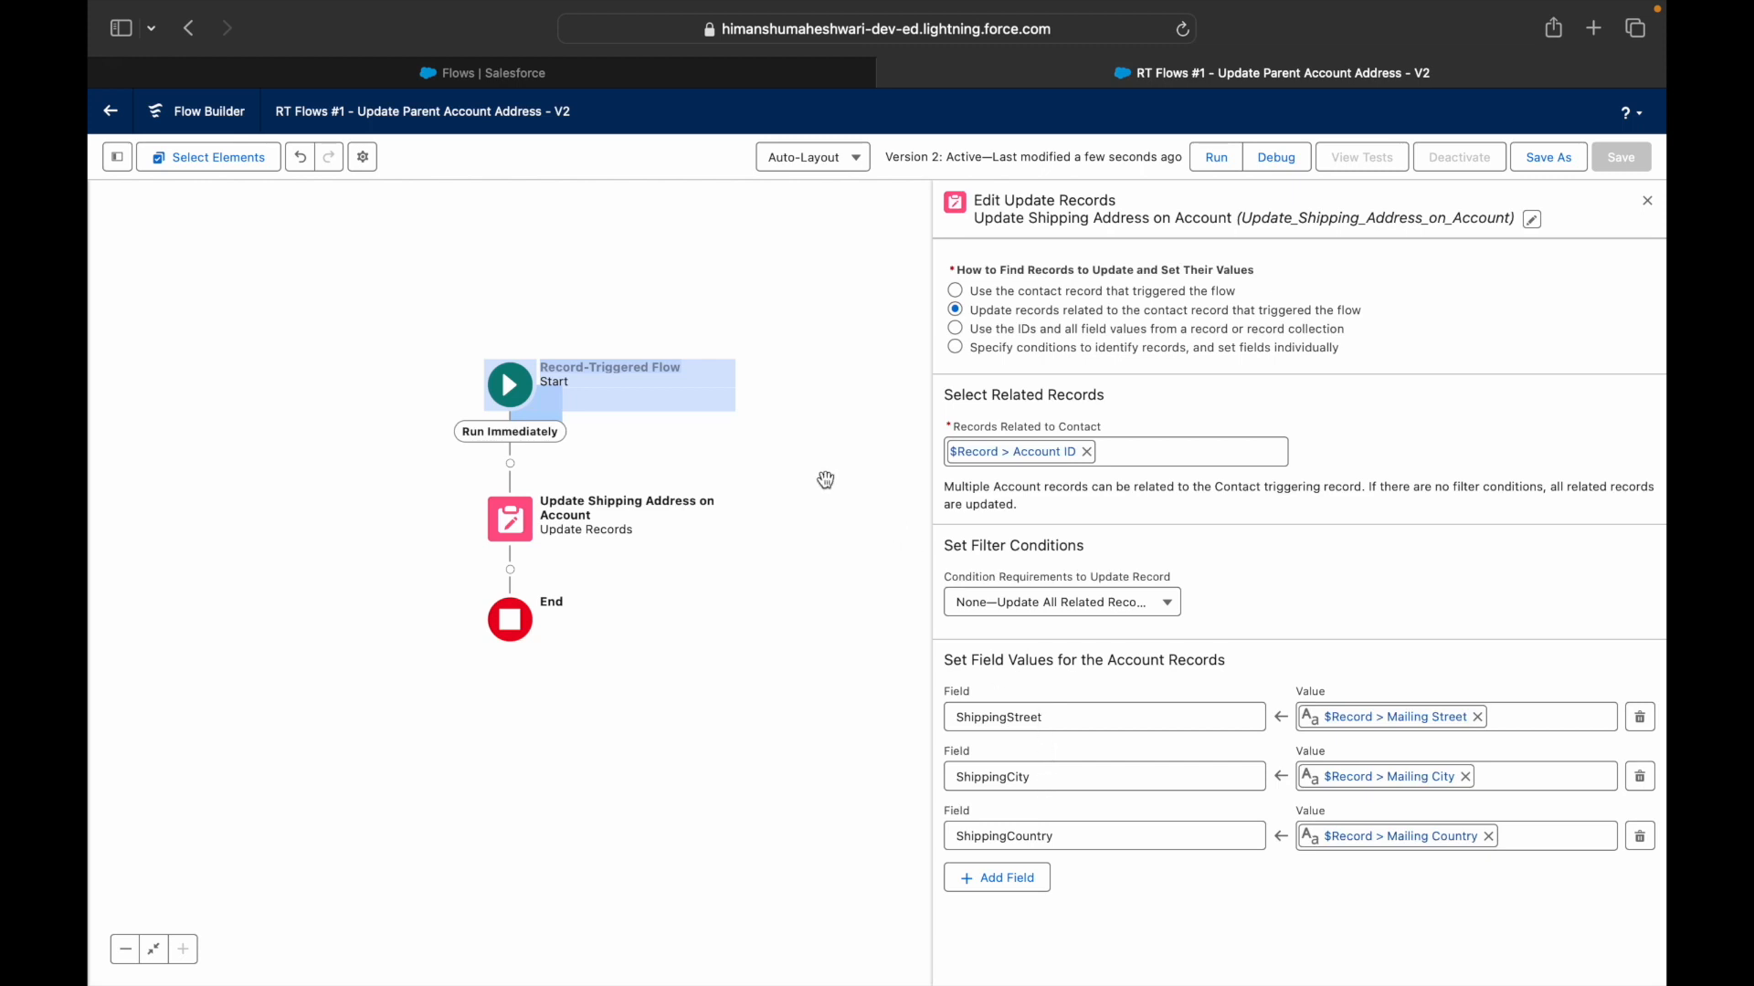
click(530, 396)
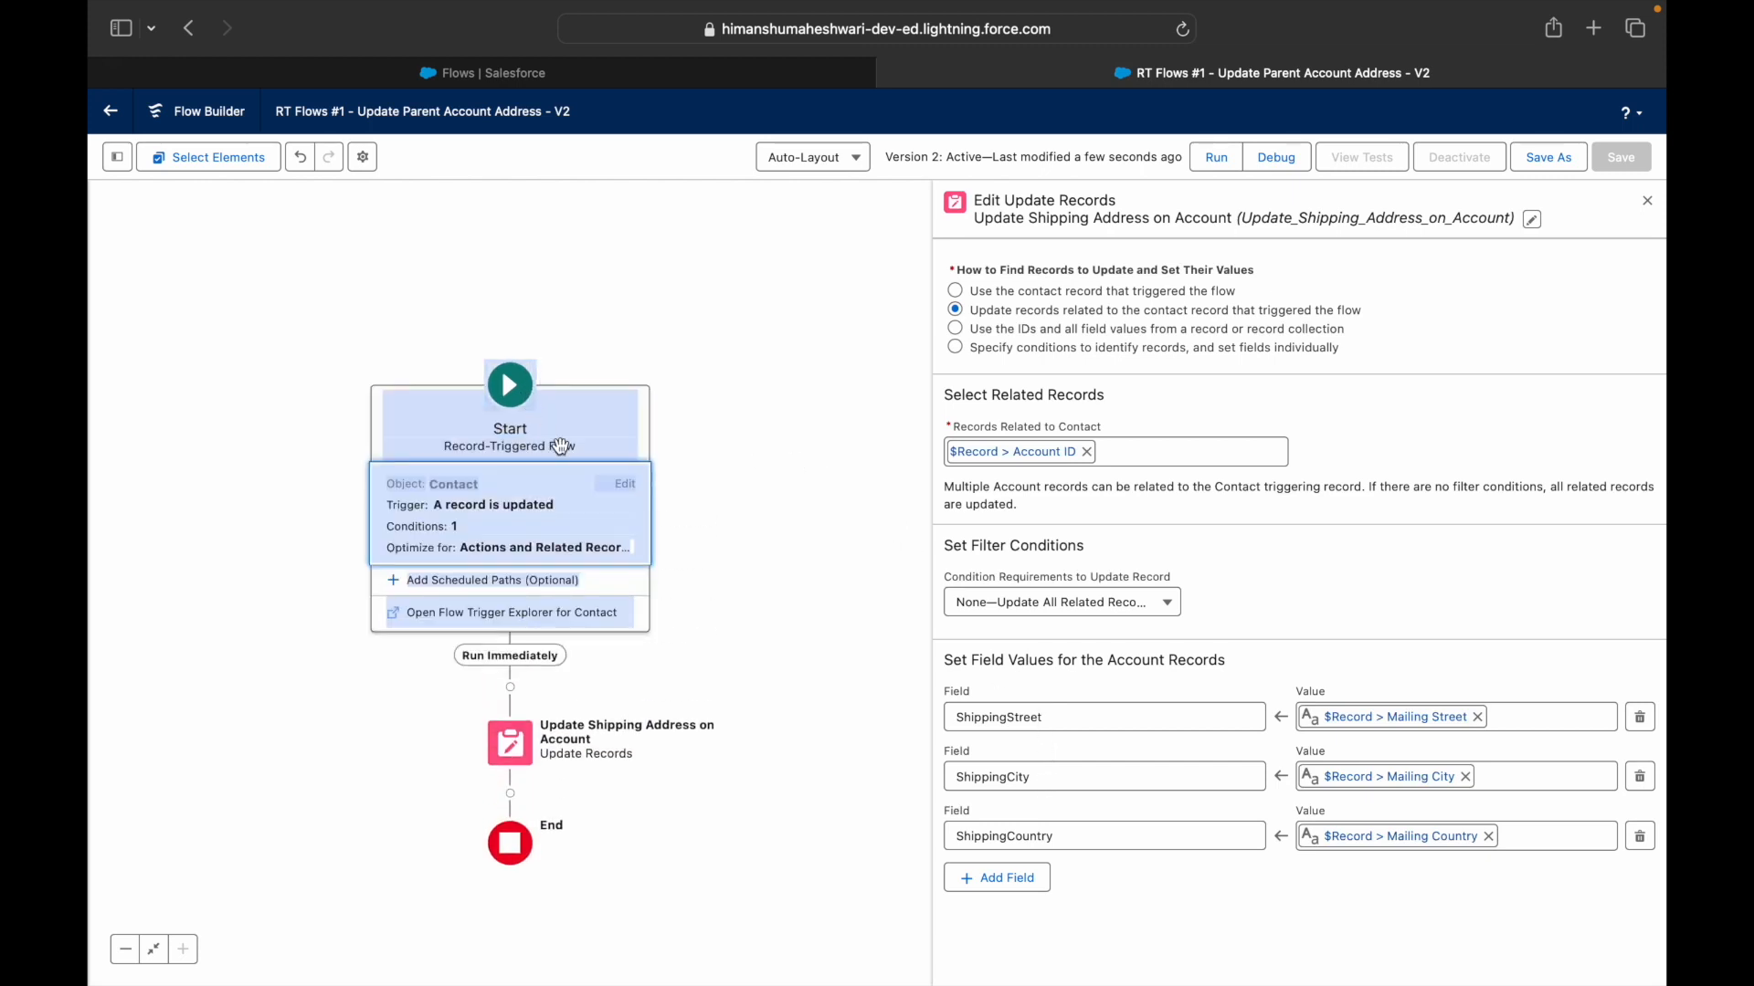
click(627, 485)
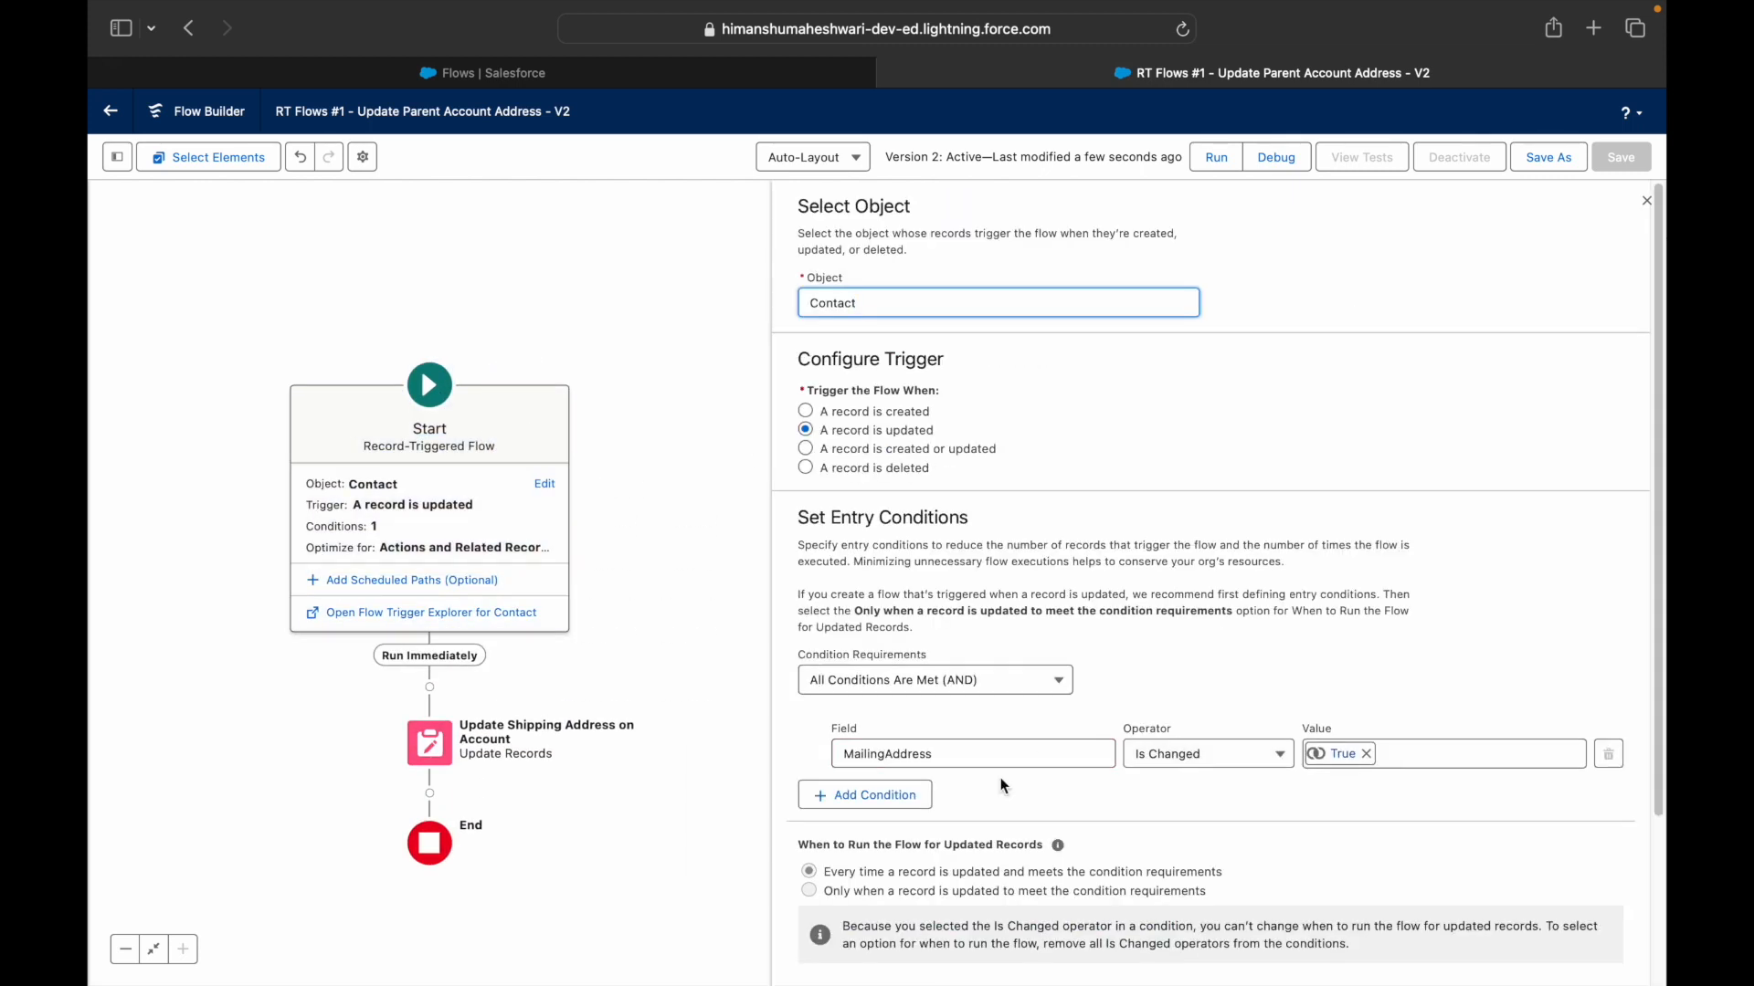
- Change the first entry condition's field to MailingCity
click(971, 749)
click(1229, 711)
click(945, 752)
text(Mailing)
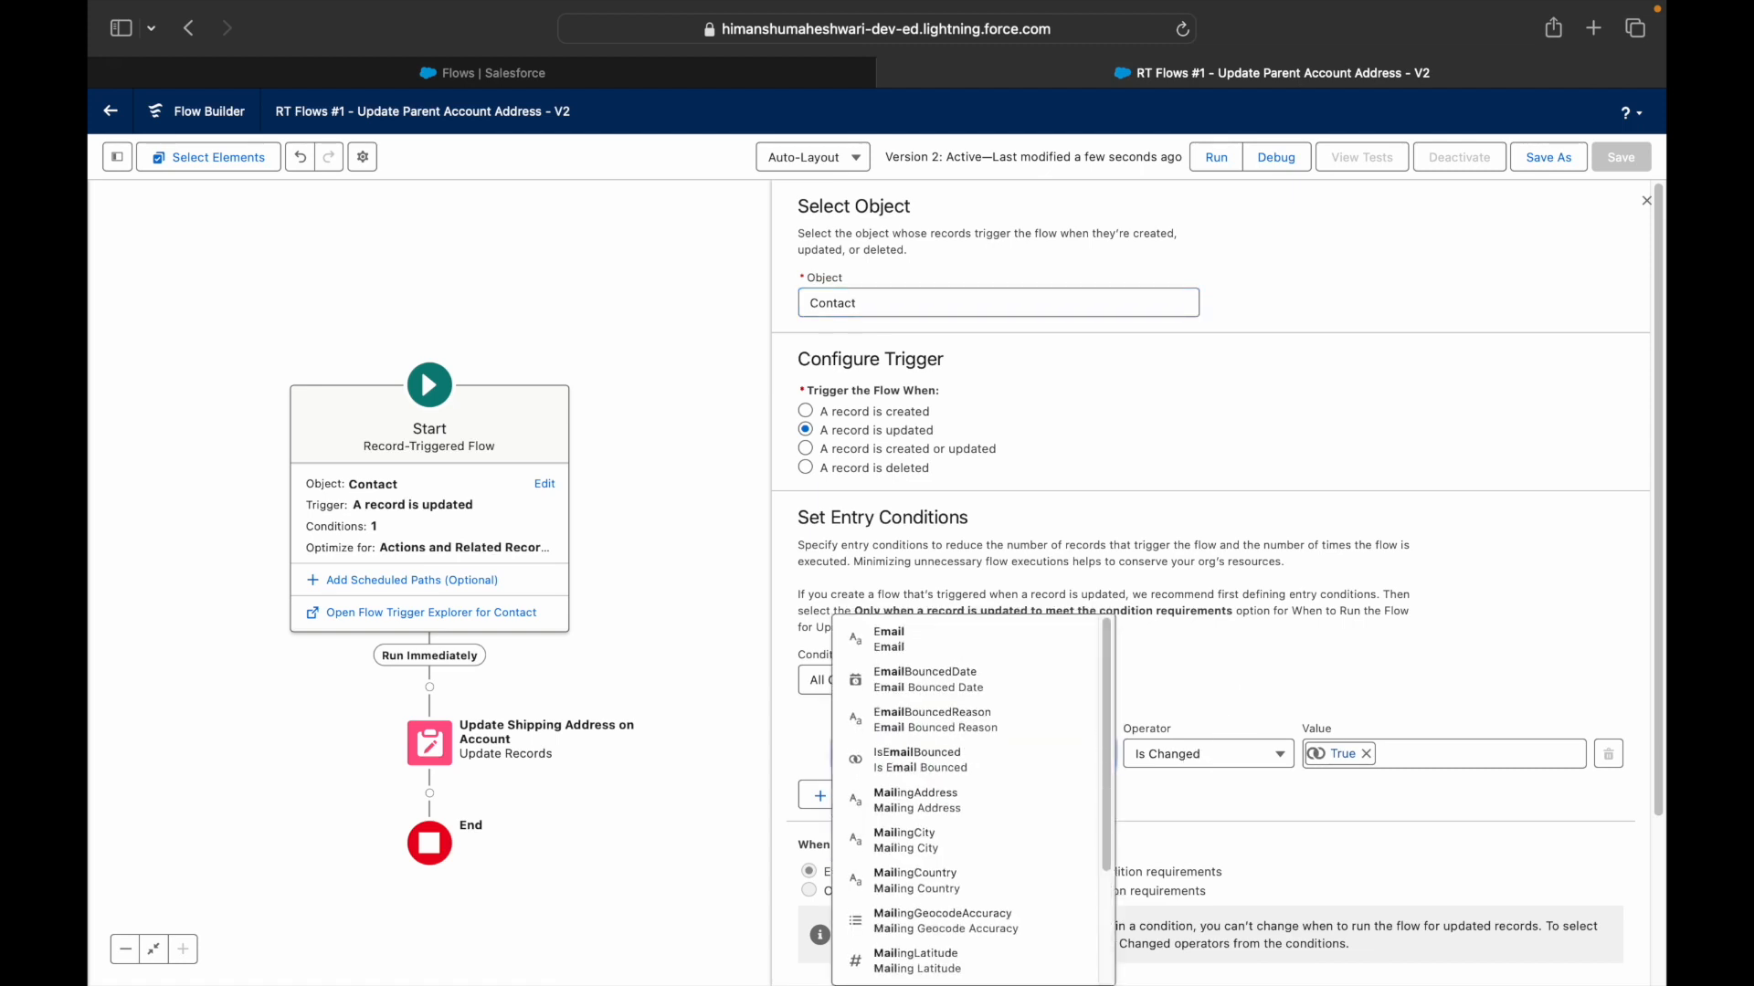
click(942, 688)
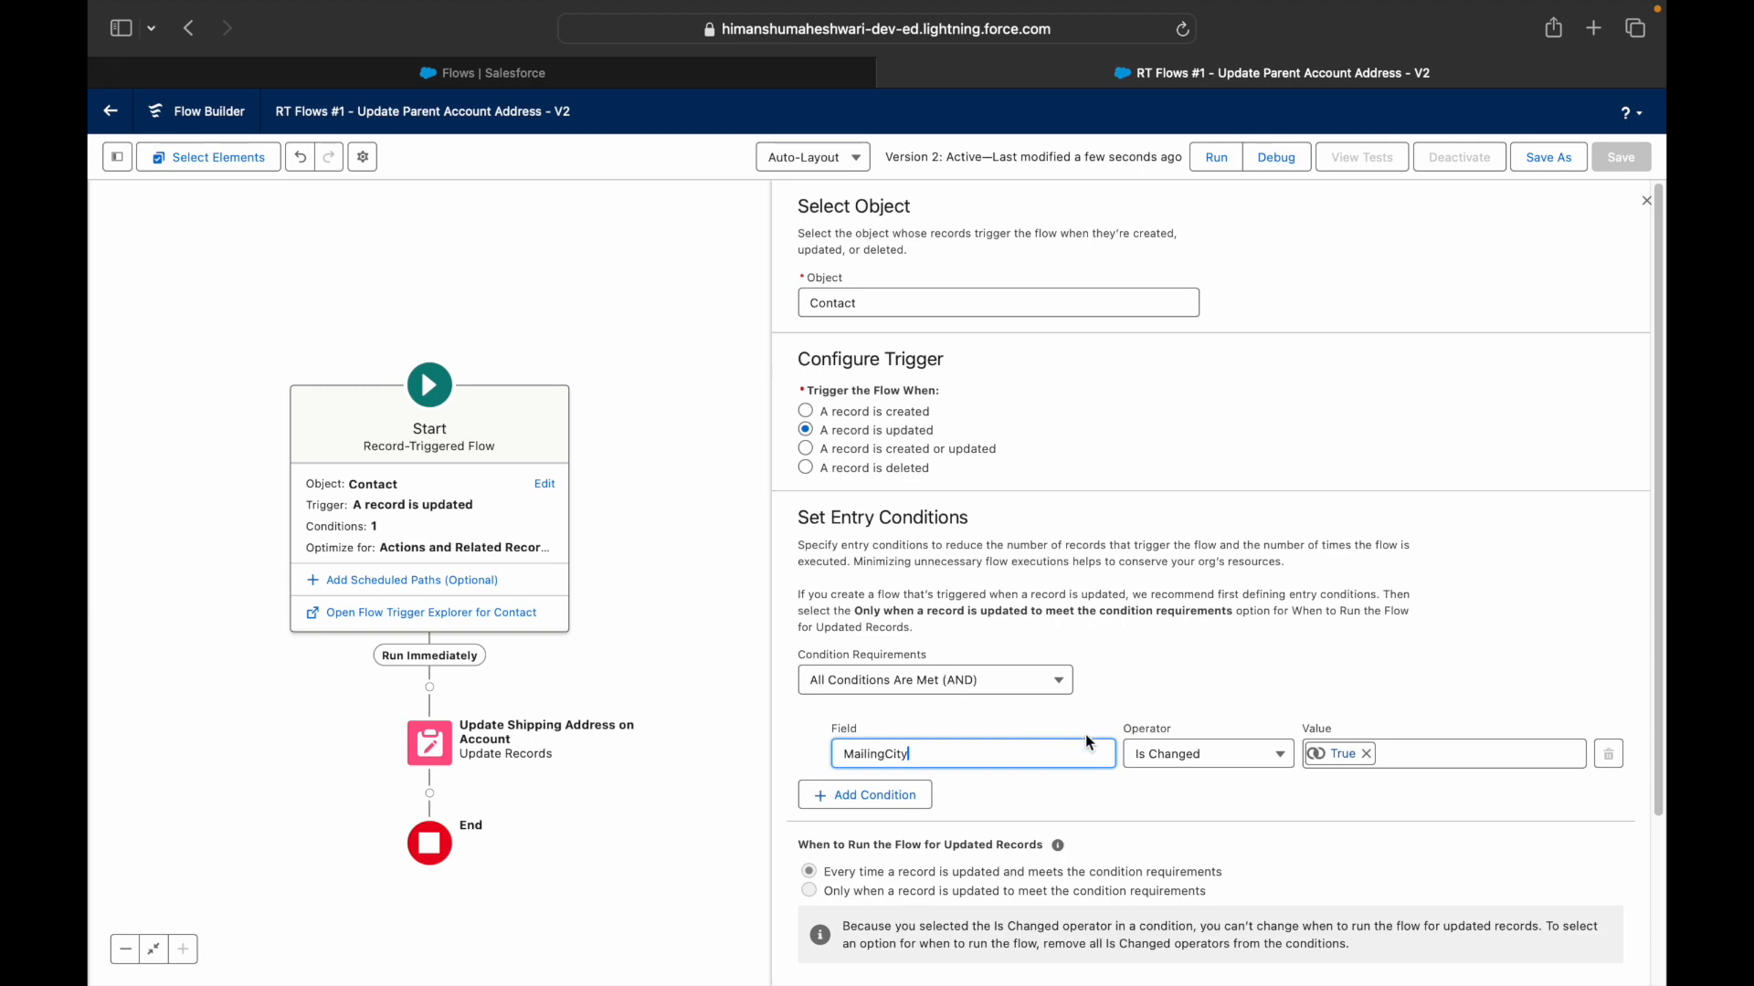
scroll(1187, 681, down, 2)
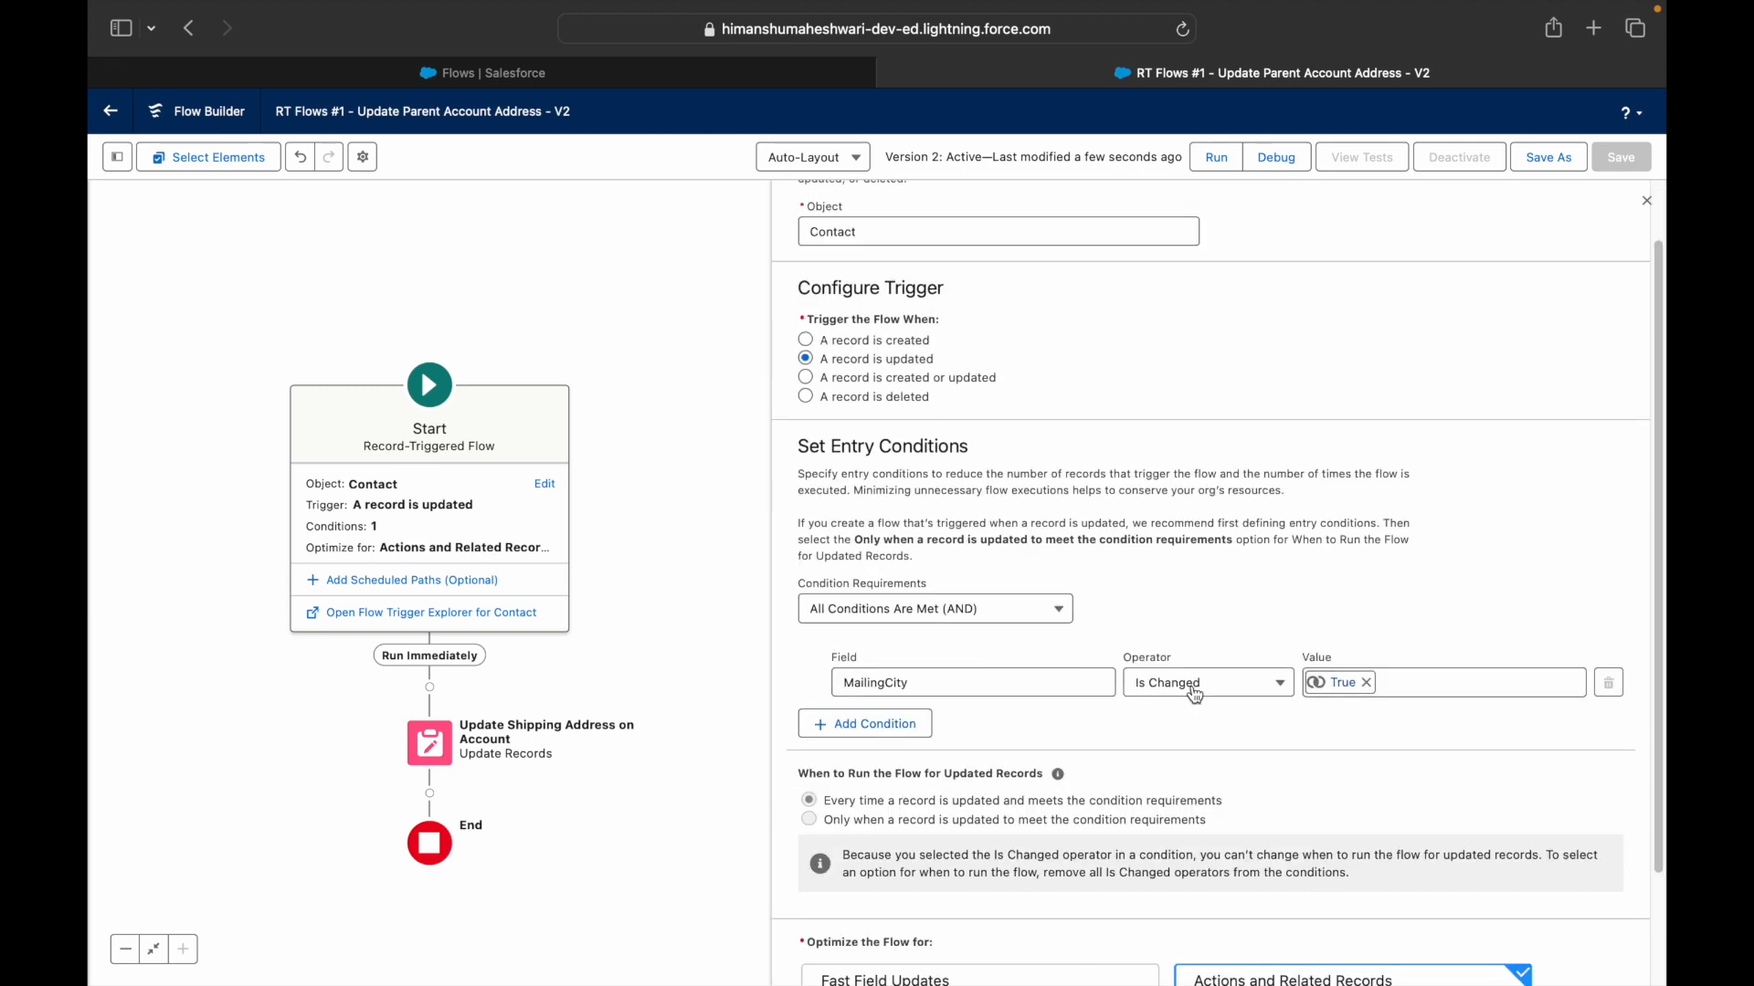
- Add a second condition: MailingCountry Is Changed True
click(854, 726)
click(854, 742)
text(MailingCountry)
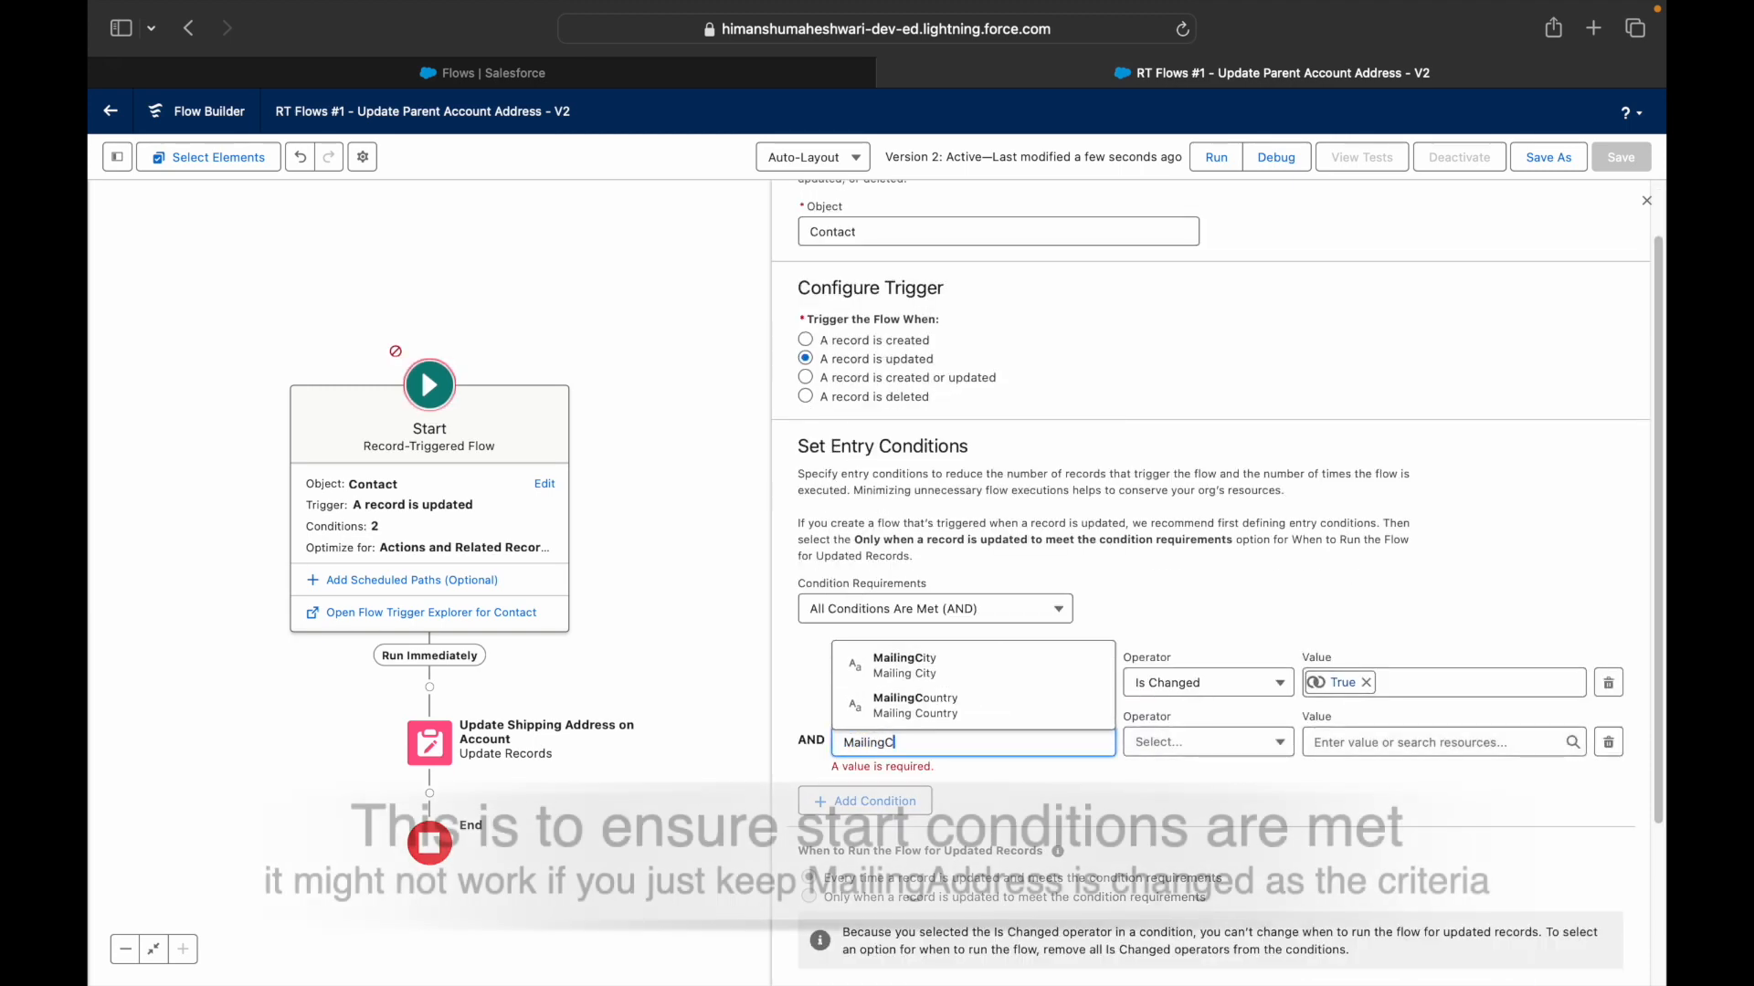
click(977, 710)
click(1203, 742)
click(1187, 709)
click(1423, 743)
text(true)
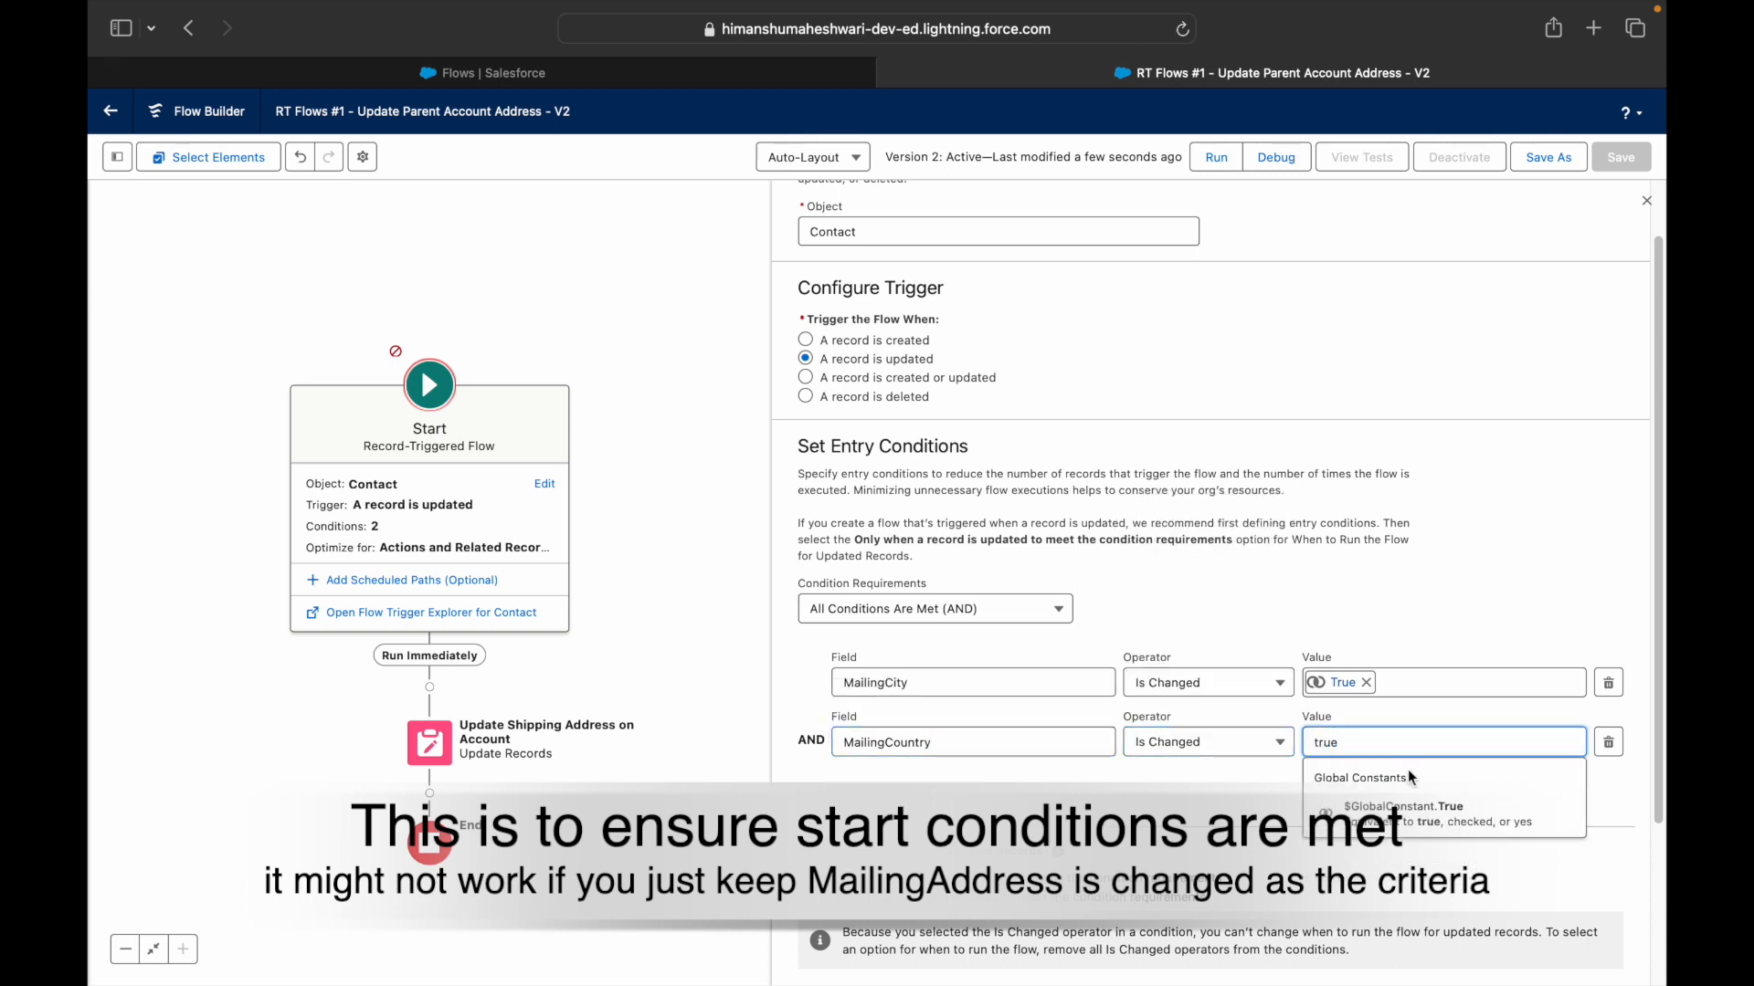
click(1351, 811)
- Add a third condition: MailingStreet Is Changed True
click(1109, 802)
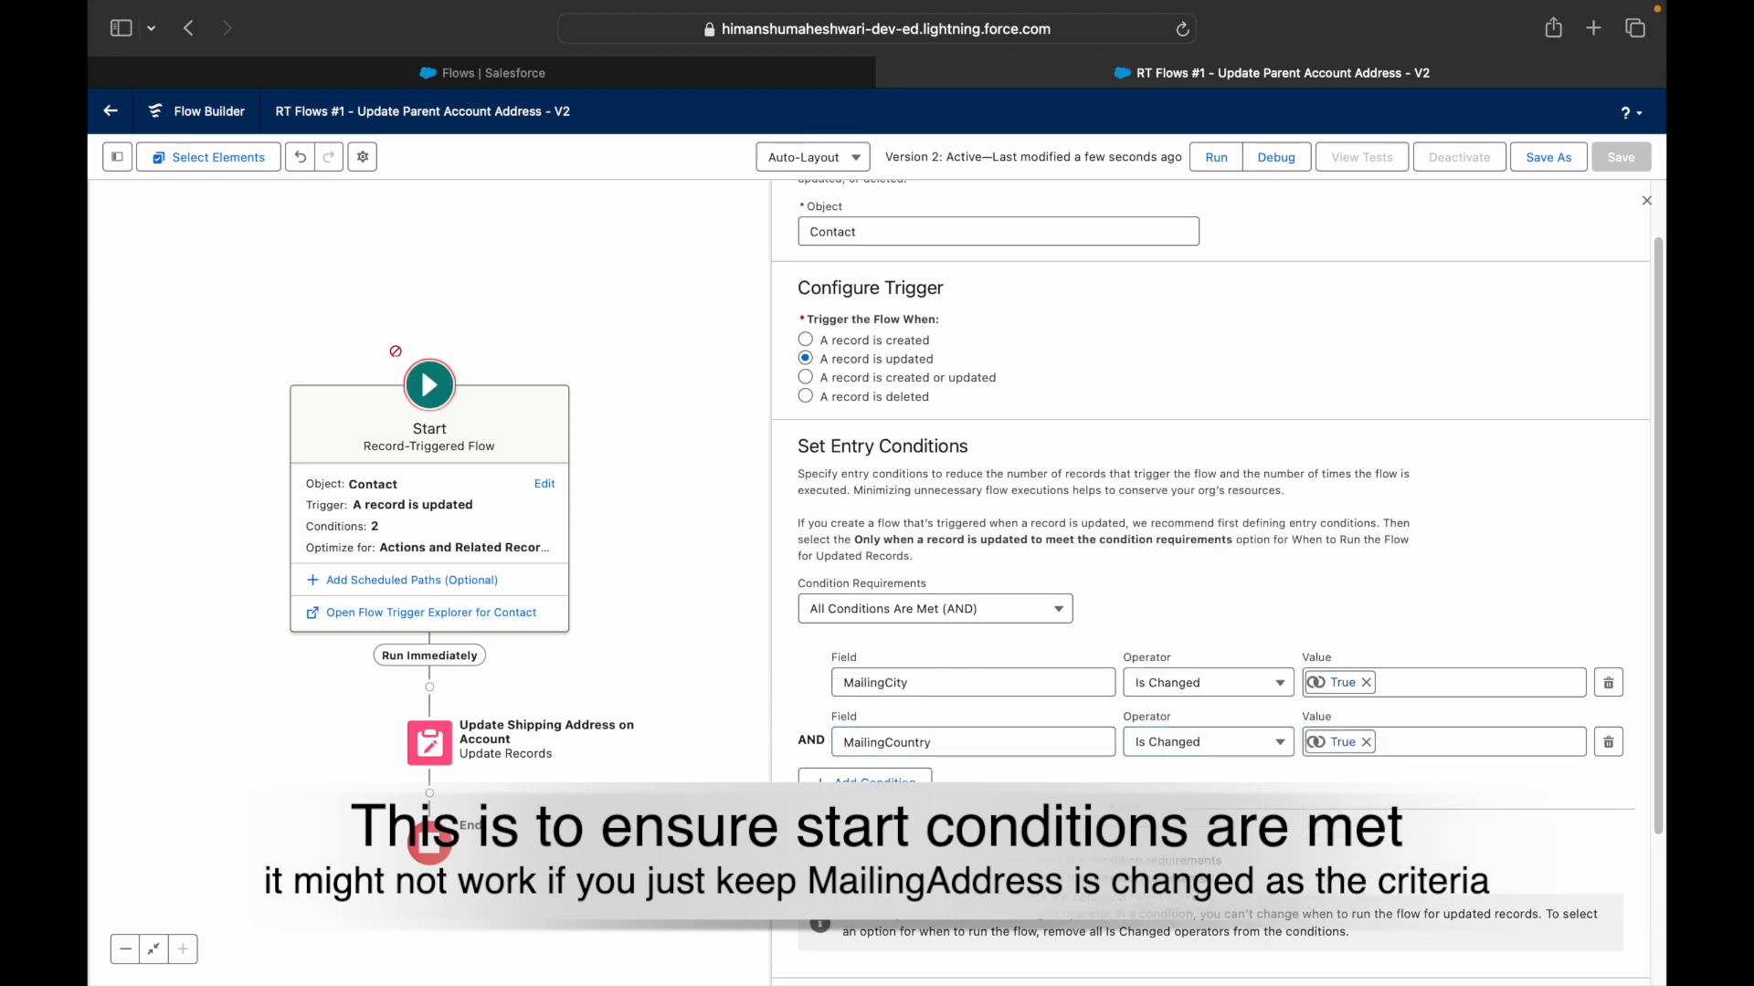
click(866, 787)
click(932, 801)
text(Mai)
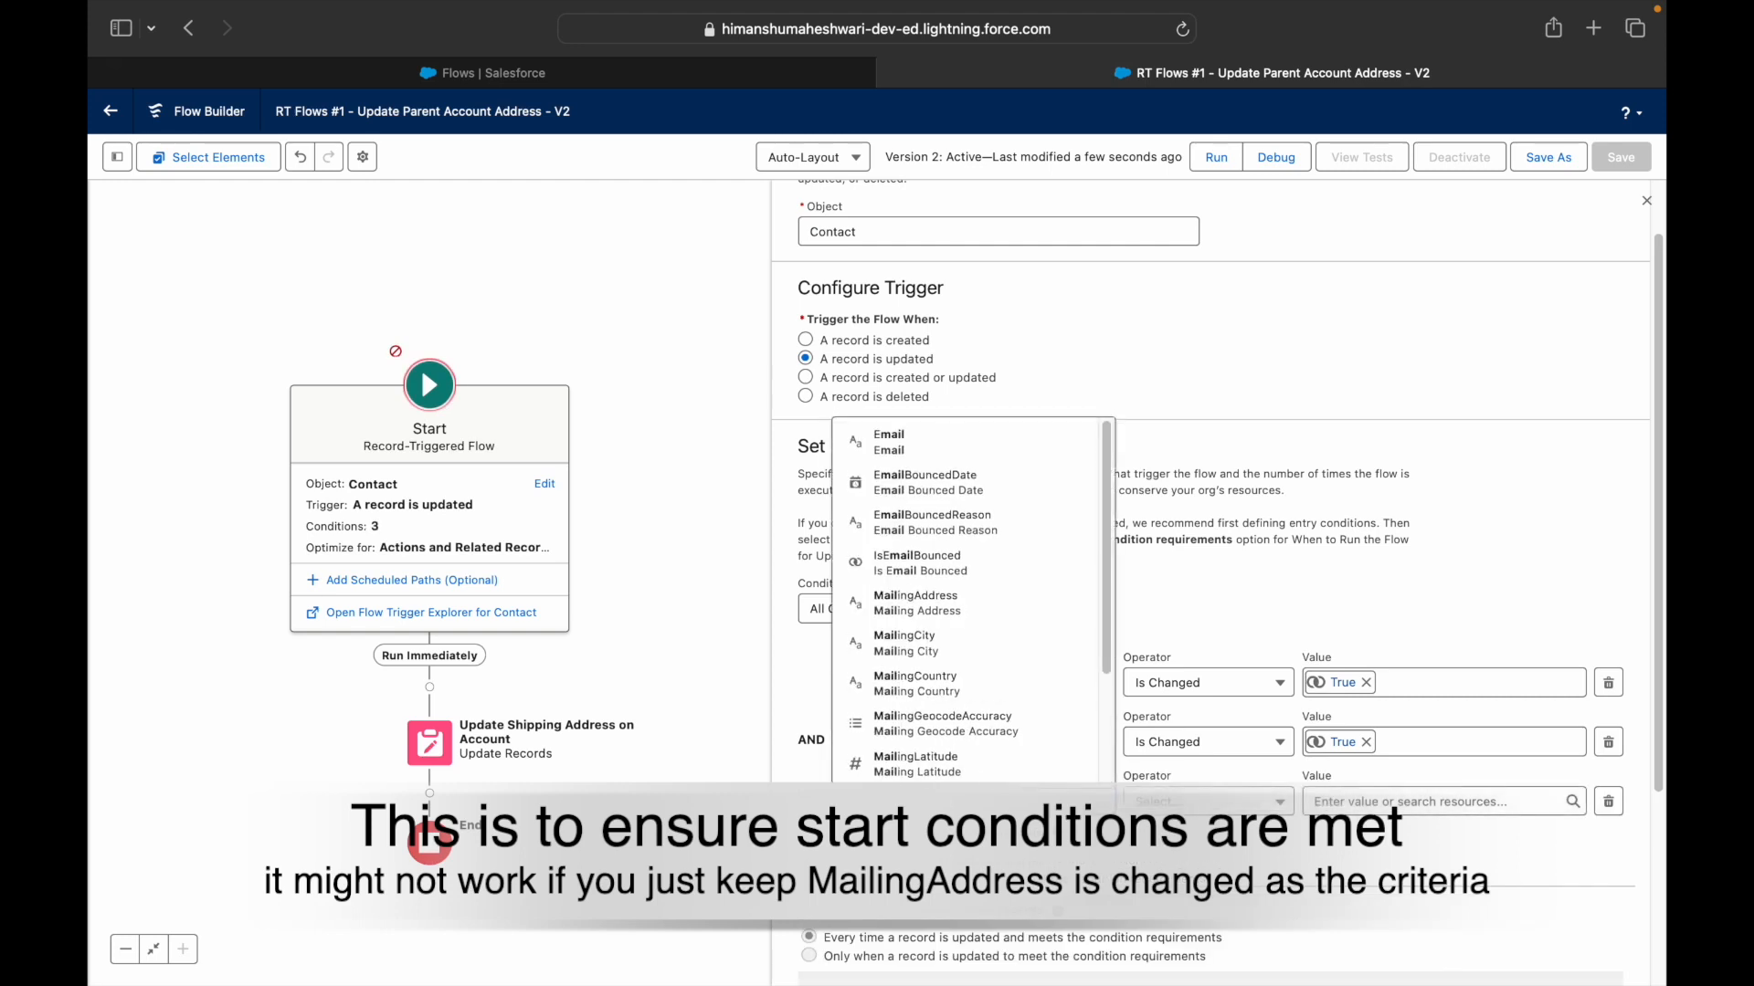
text(lingStreet)
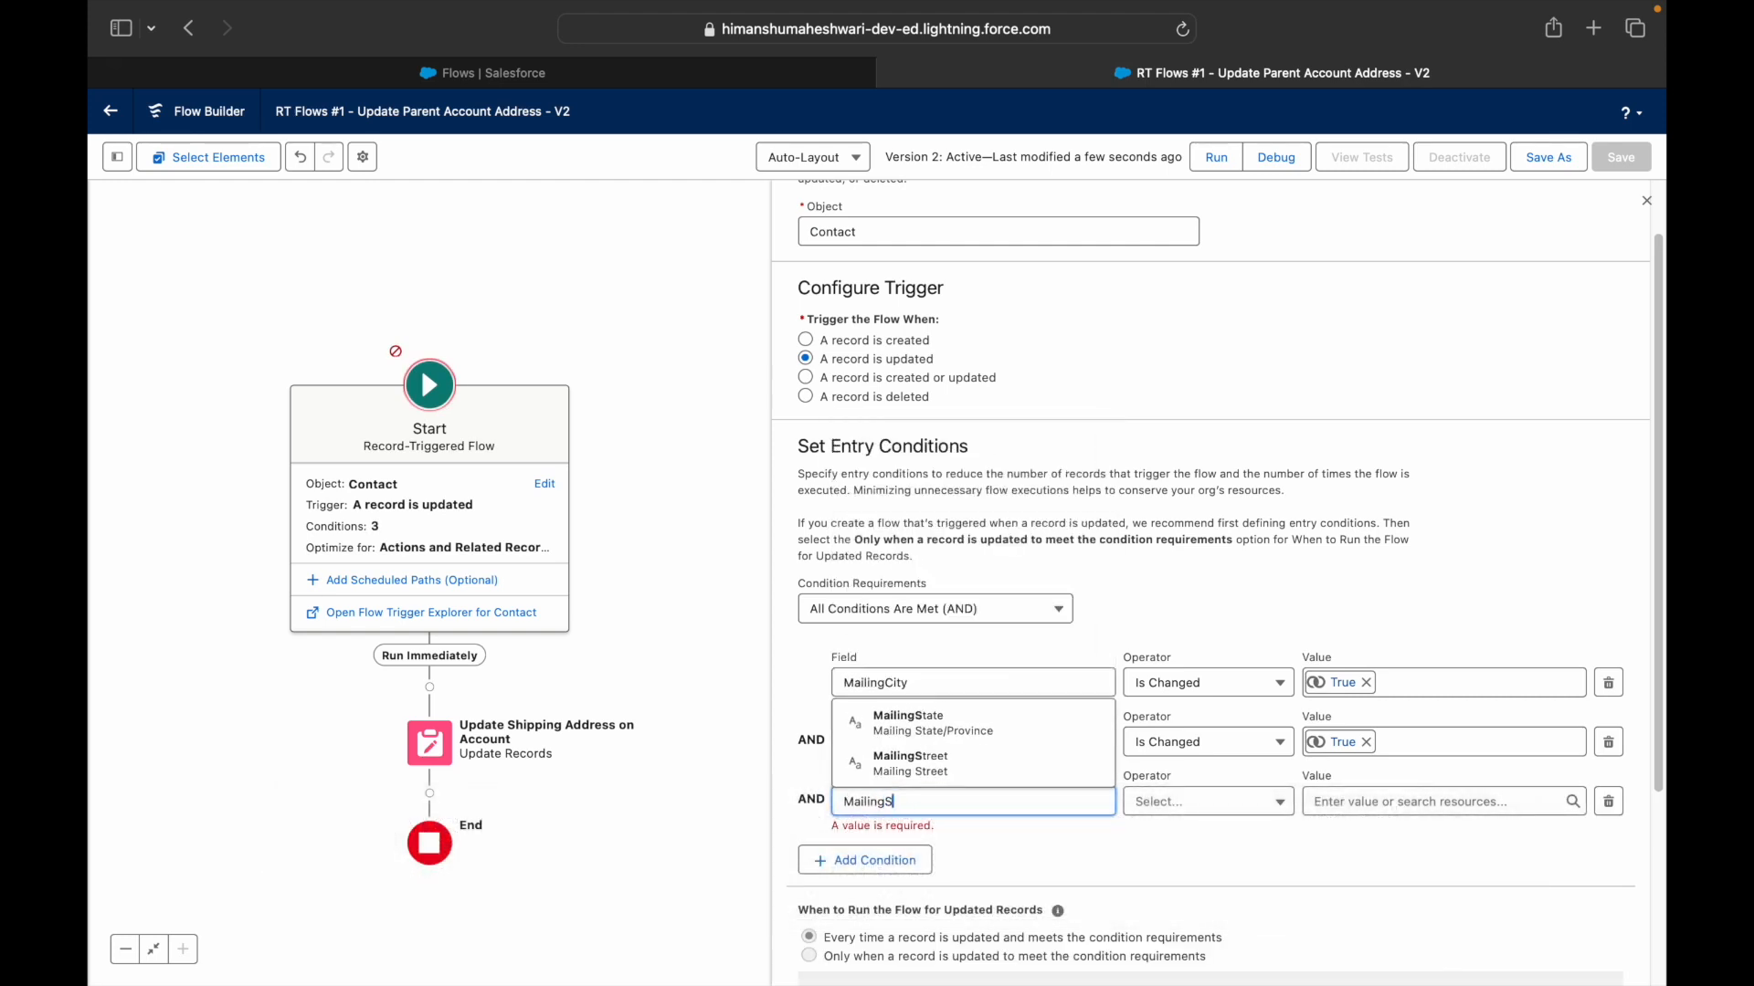
click(1030, 766)
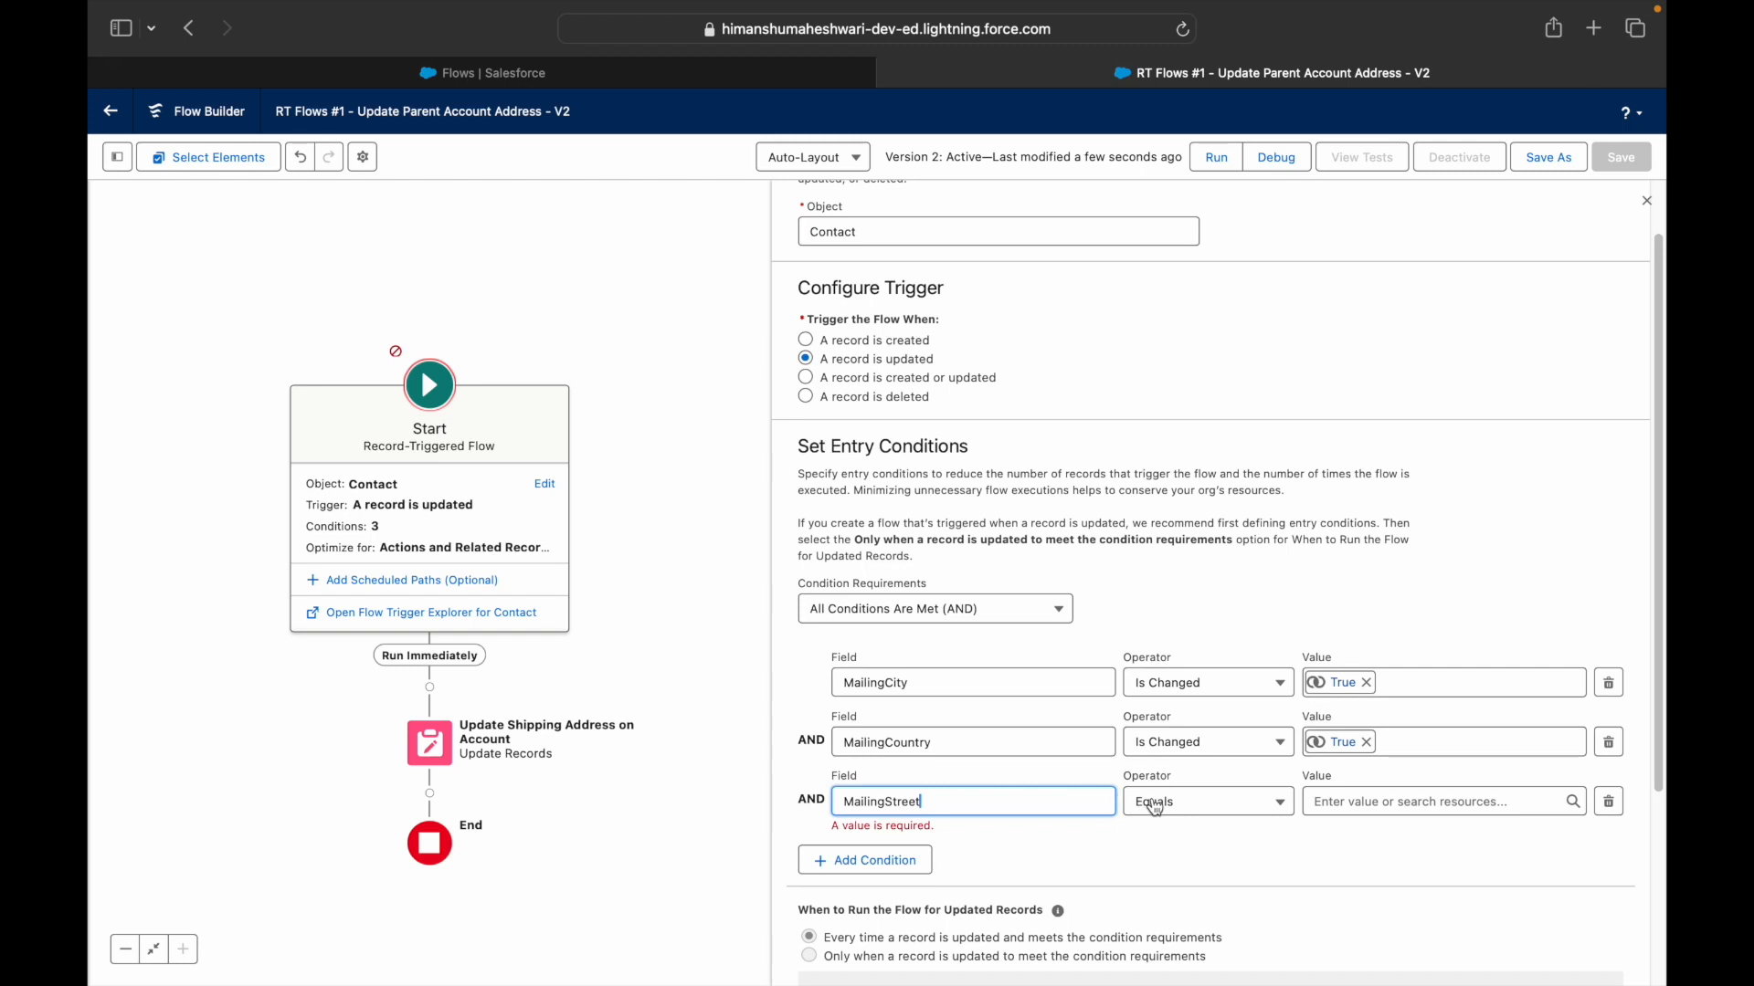
click(1187, 803)
click(1187, 757)
click(1328, 794)
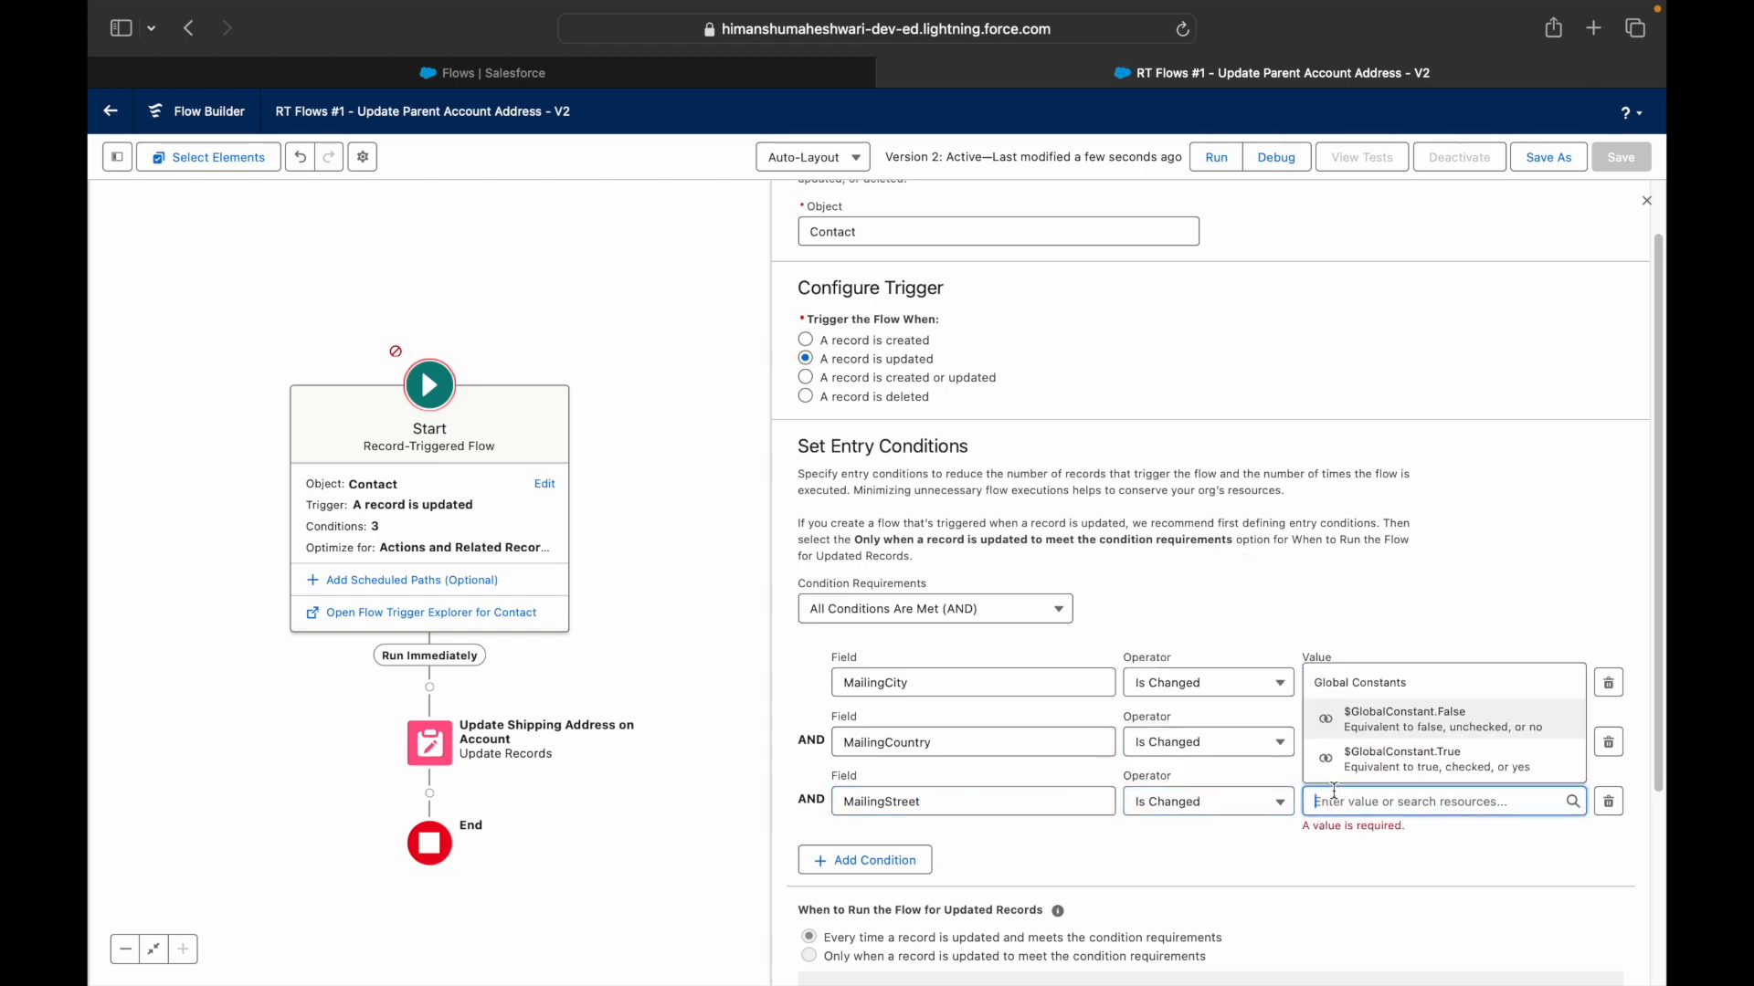
click(1370, 758)
click(1242, 860)
scroll(1242, 860, down, 1)
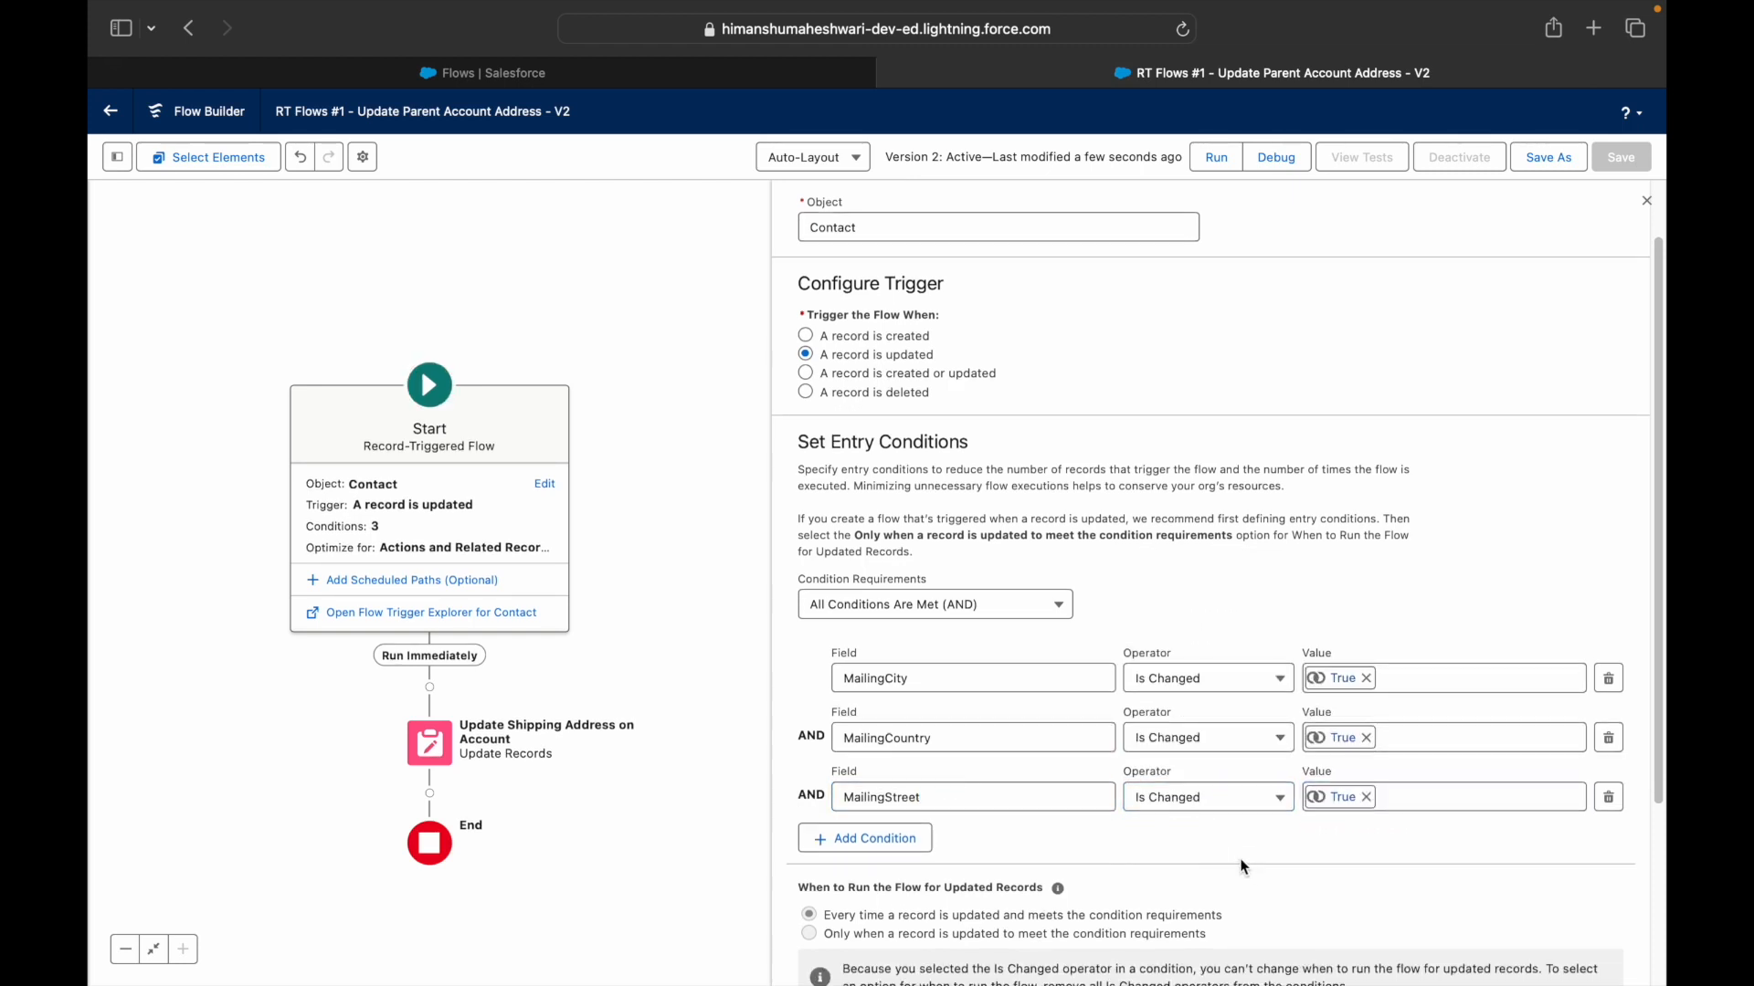
drag(1024, 720, 803, 736)
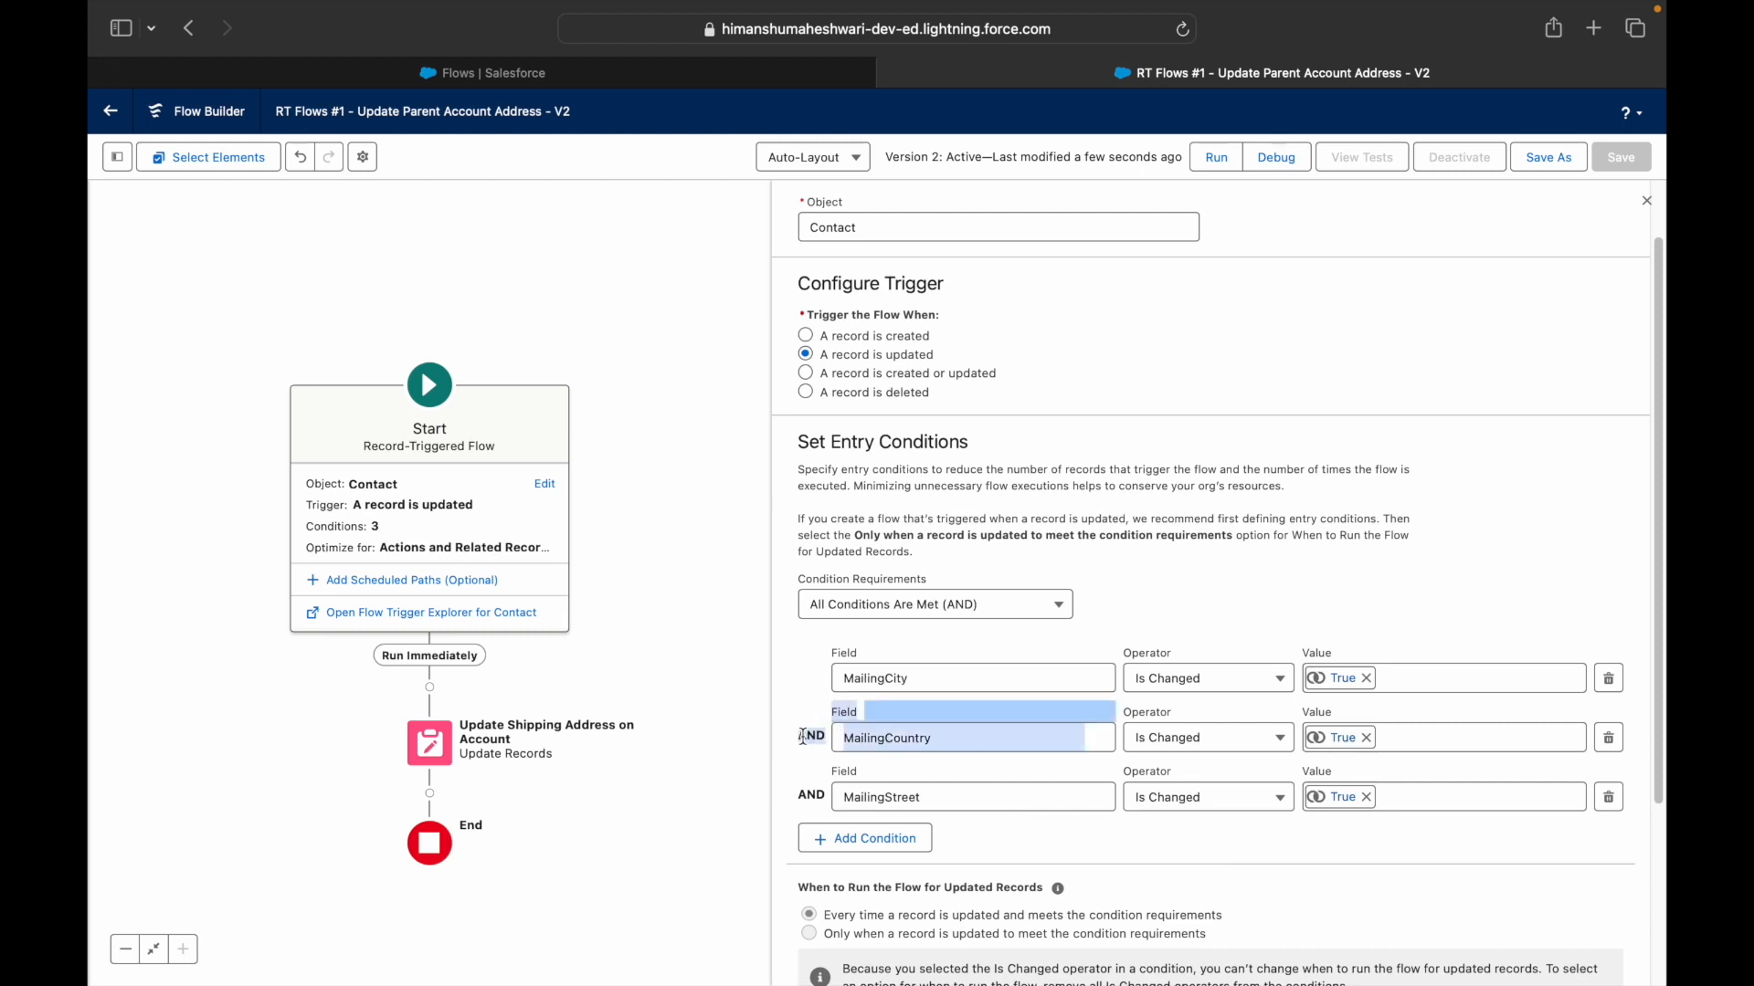
- Set Condition Requirements to Any Condition Is Met (OR)
click(904, 605)
click(959, 704)
click(1255, 598)
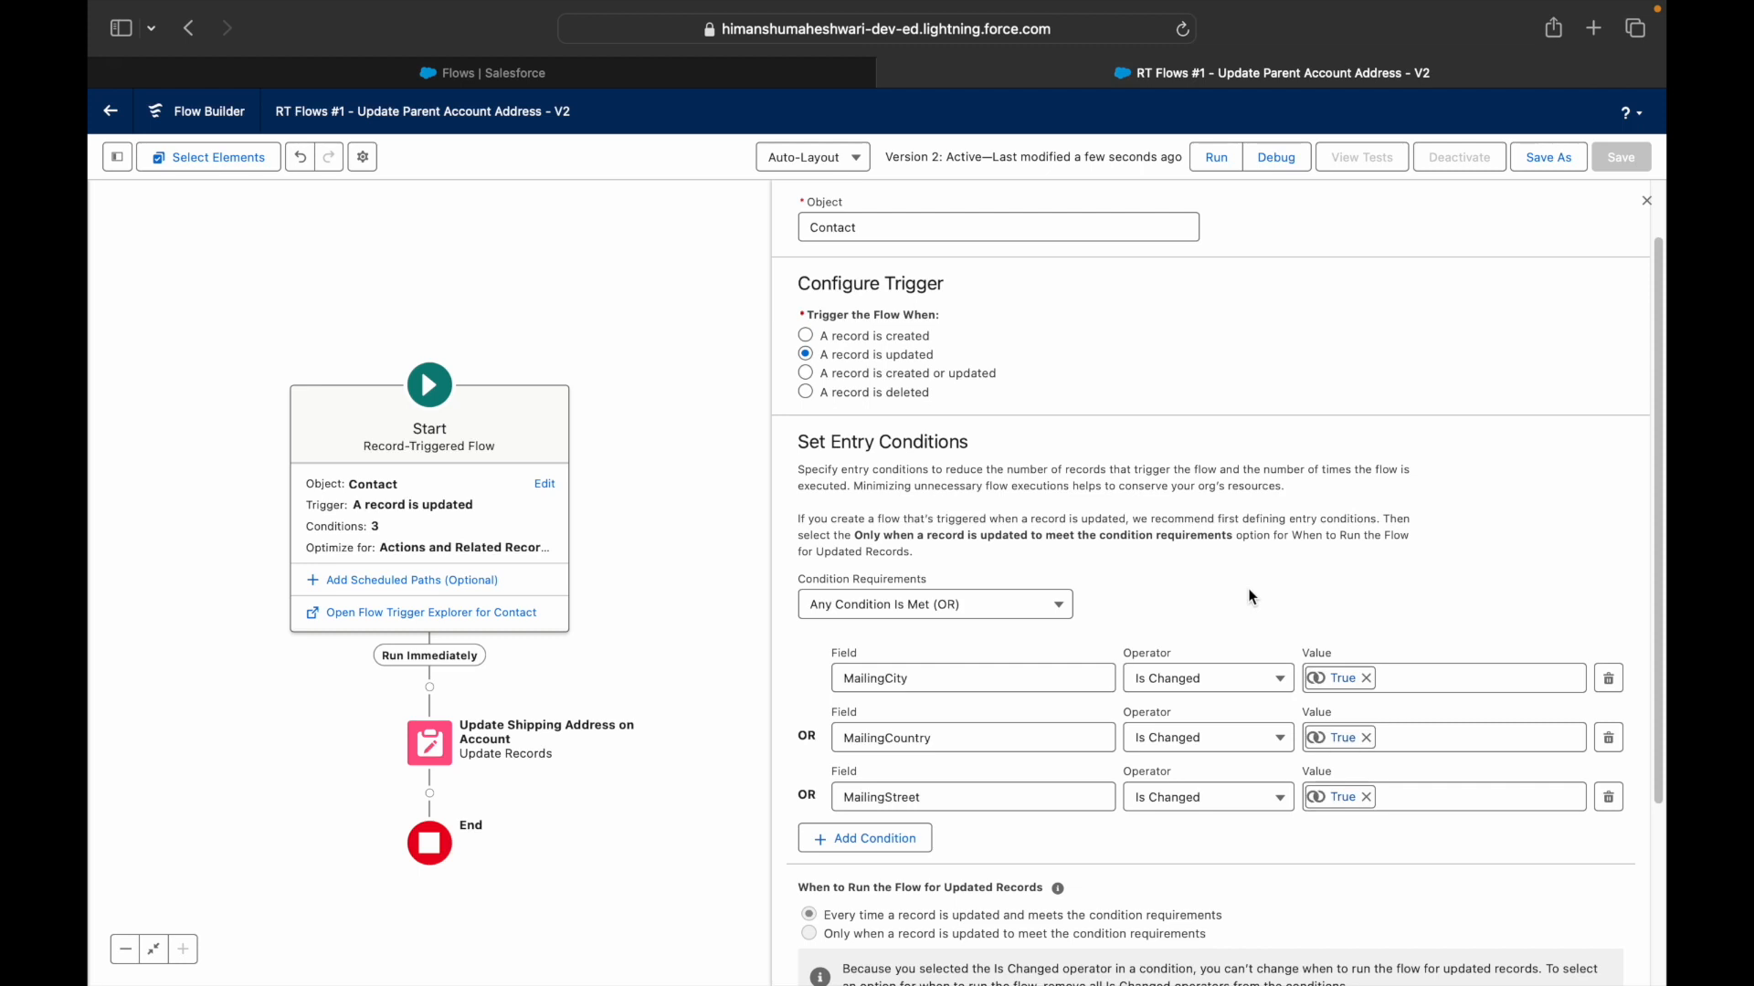
scroll(1010, 718, down, 1)
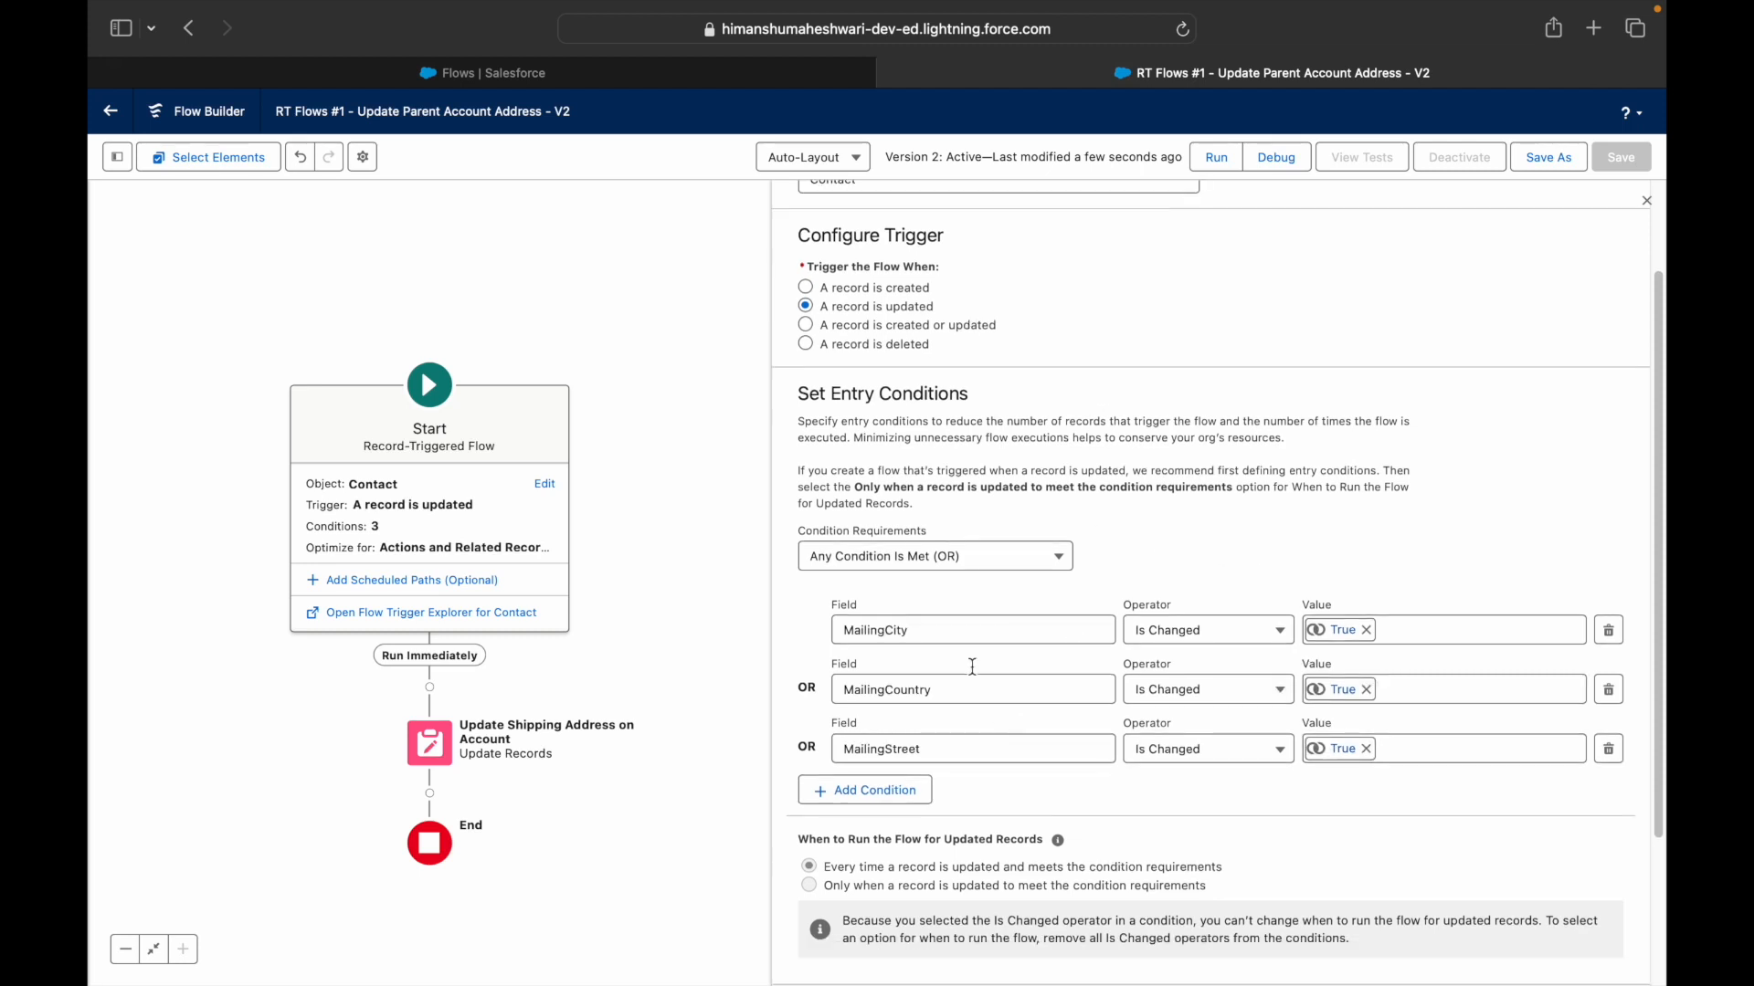
scroll(961, 420, up, 2)
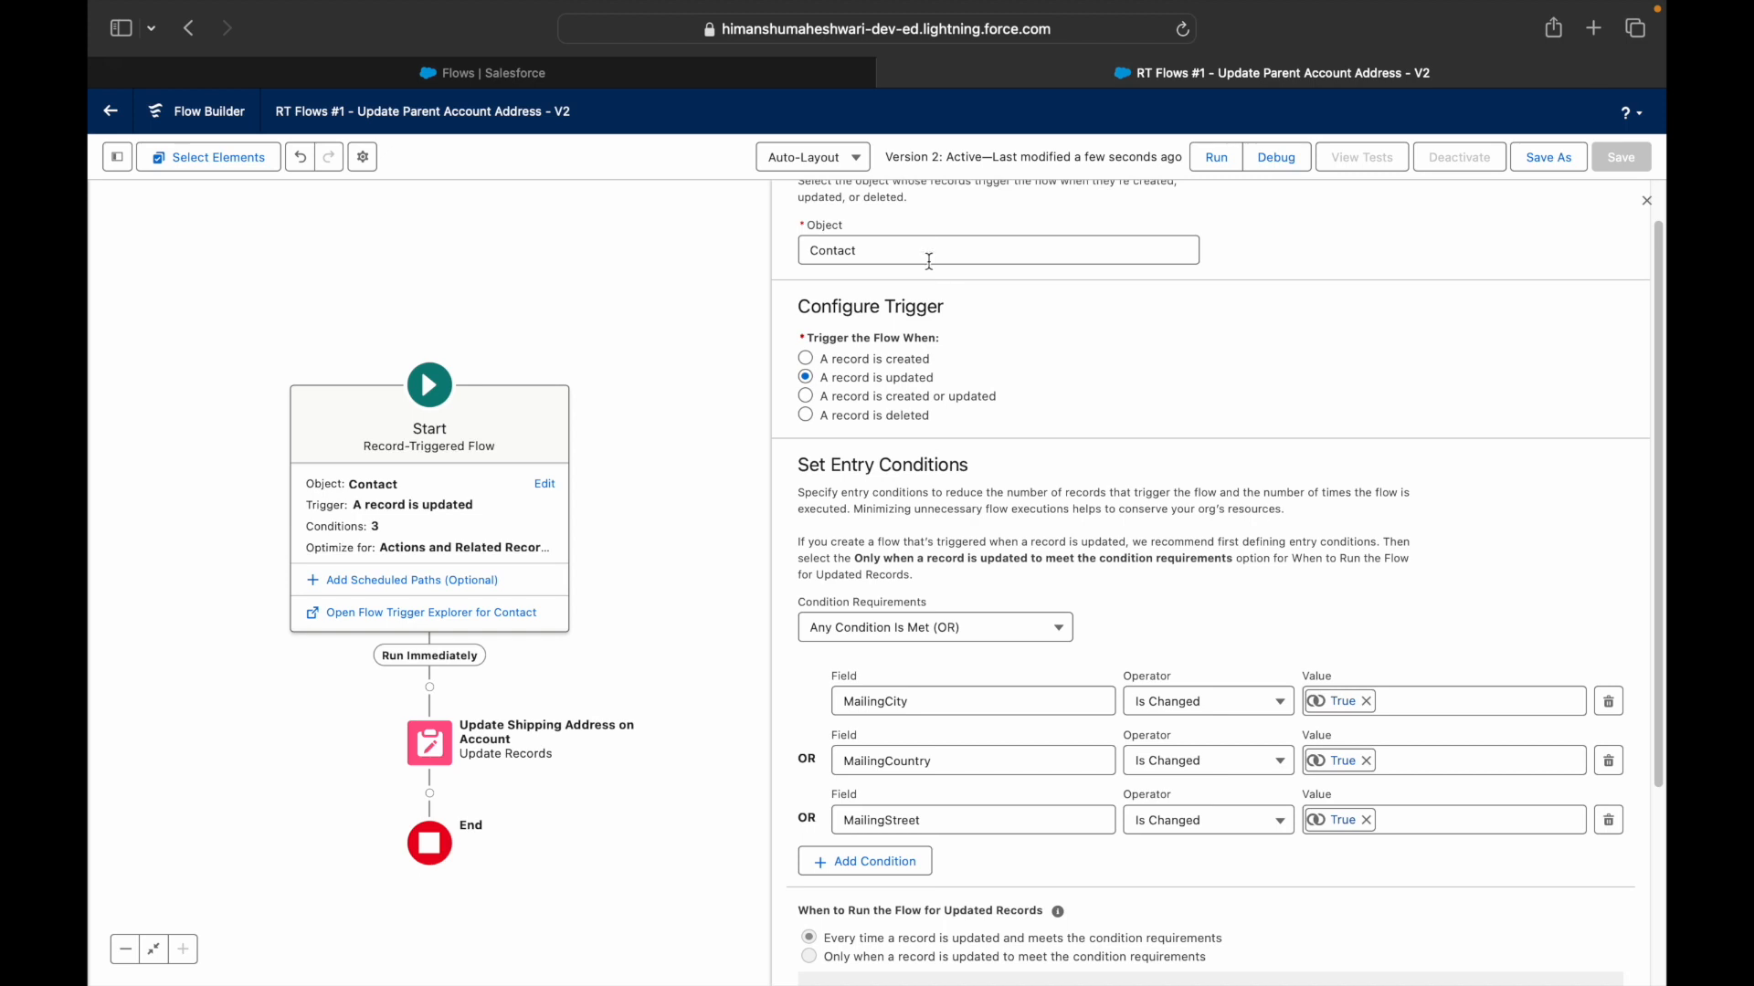
scroll(1042, 664, down, 1)
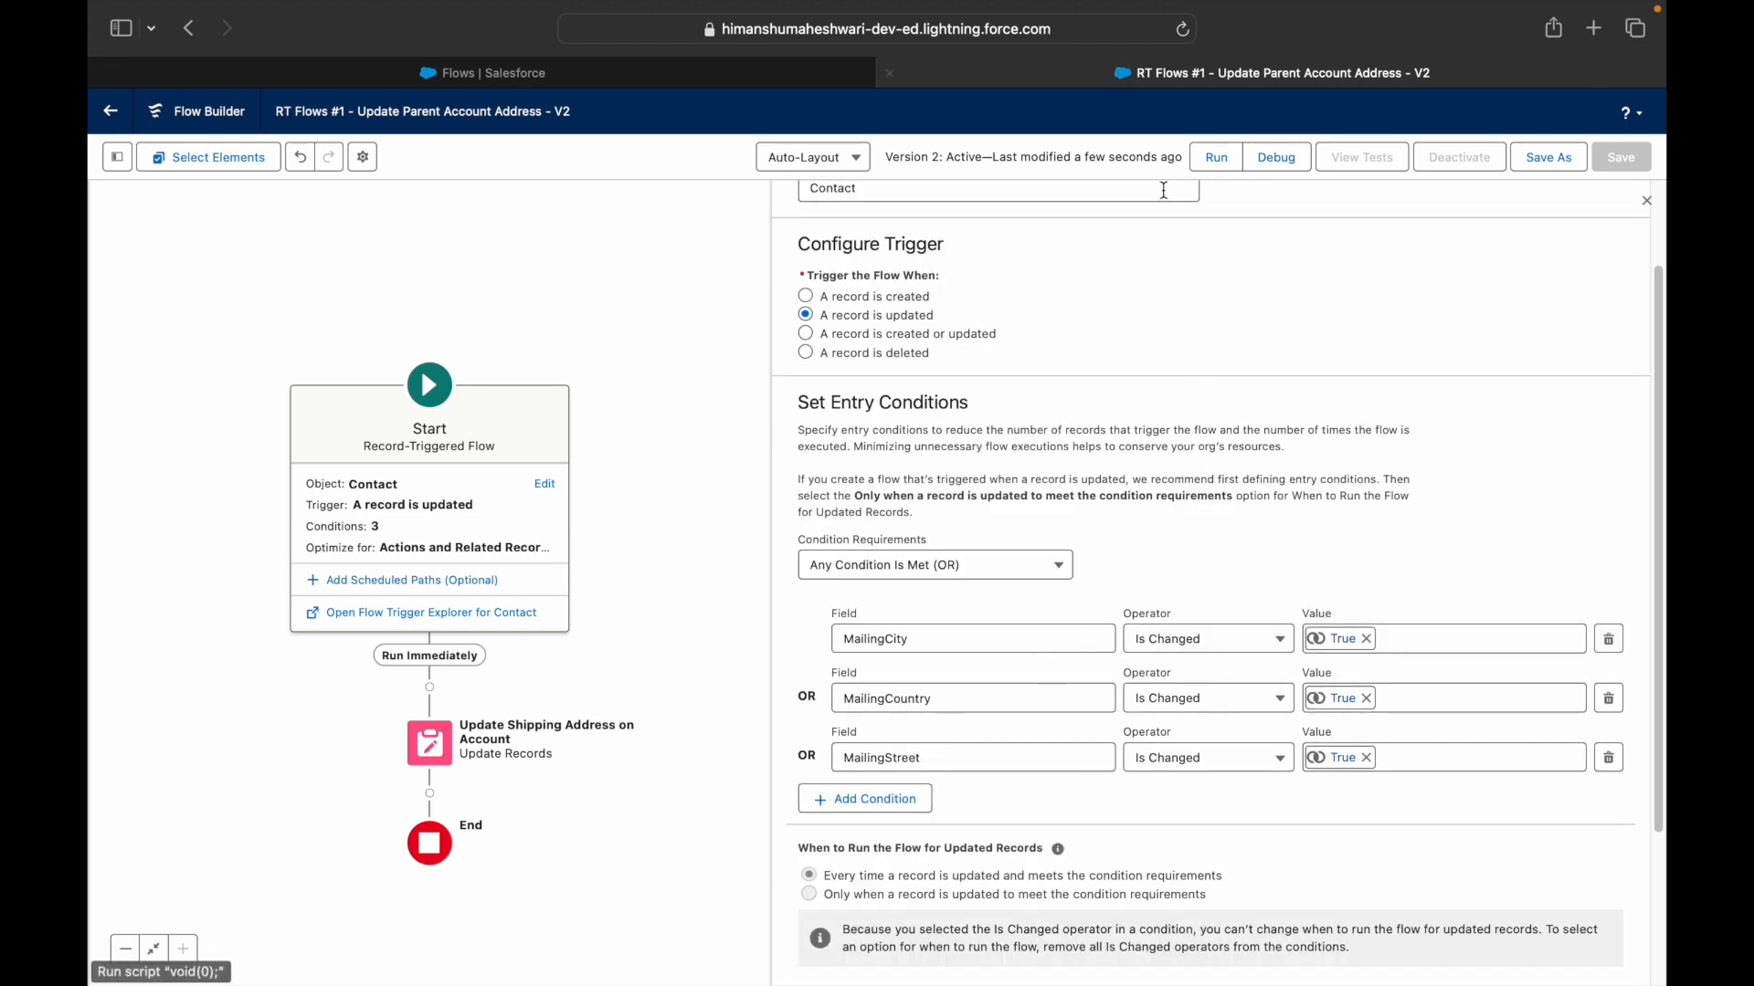
- Save the flow as new Version 3 and activate it
click(1548, 163)
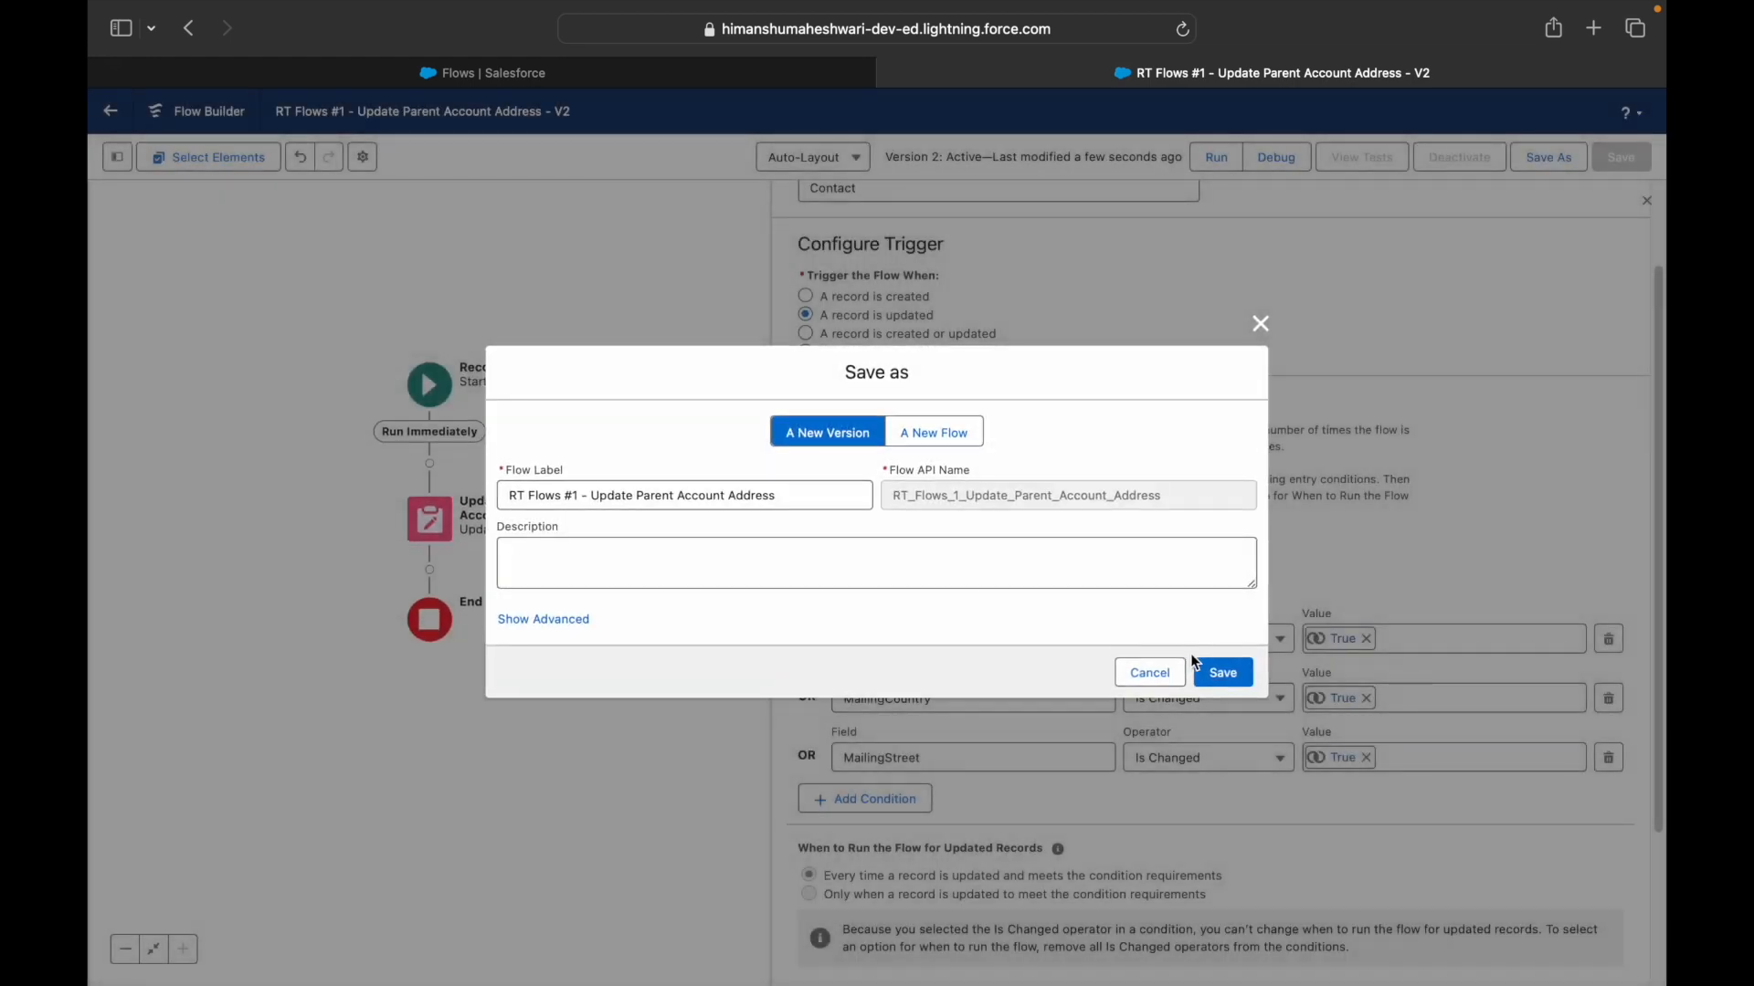
click(1222, 676)
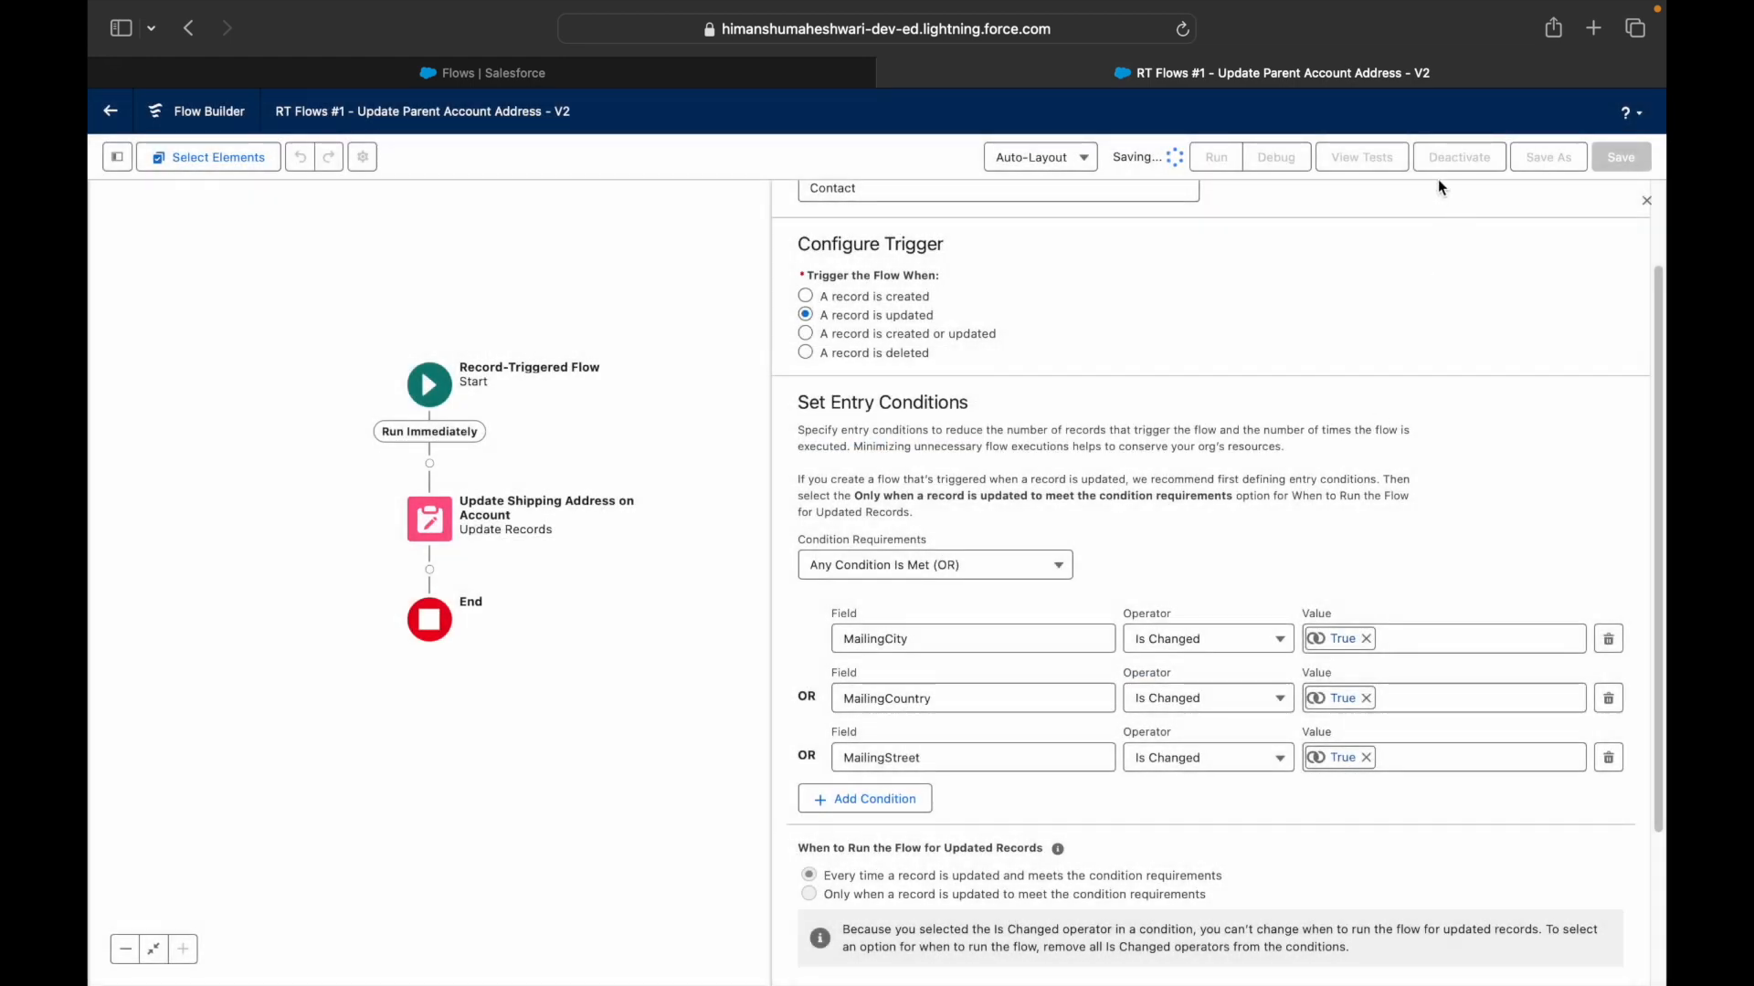
click(1456, 160)
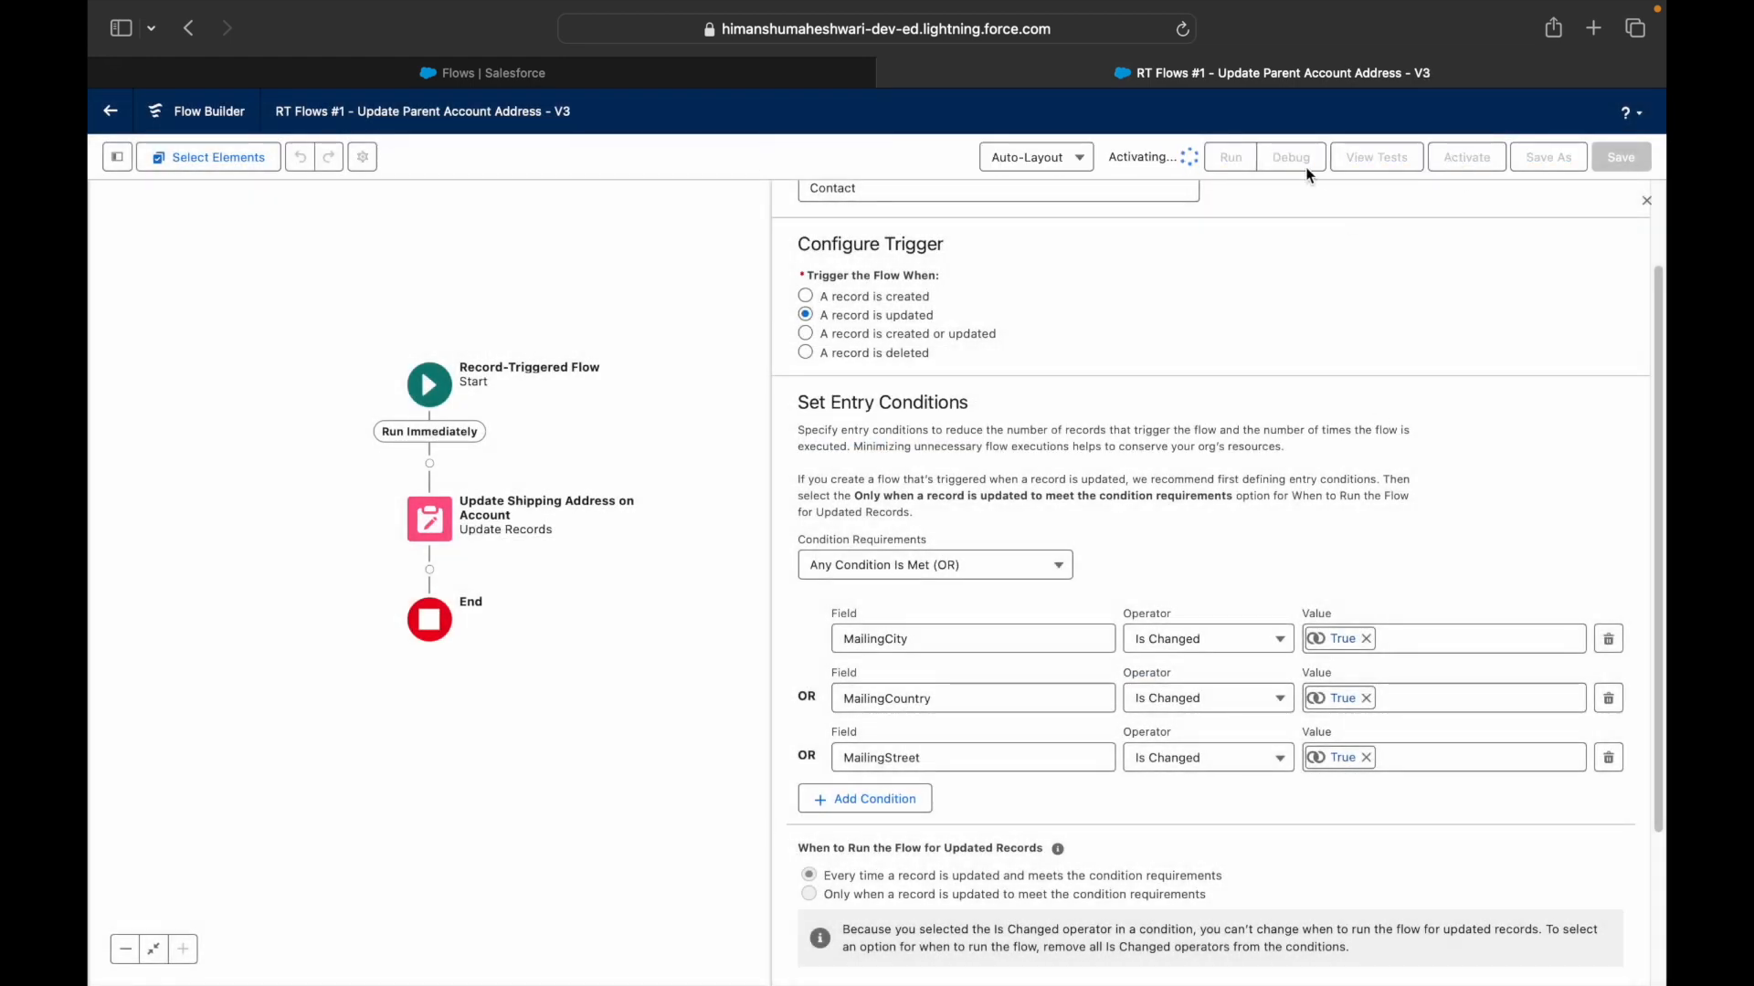
- Debug with the suggested contact, changing Mailing Country to UA, and run it
click(1276, 157)
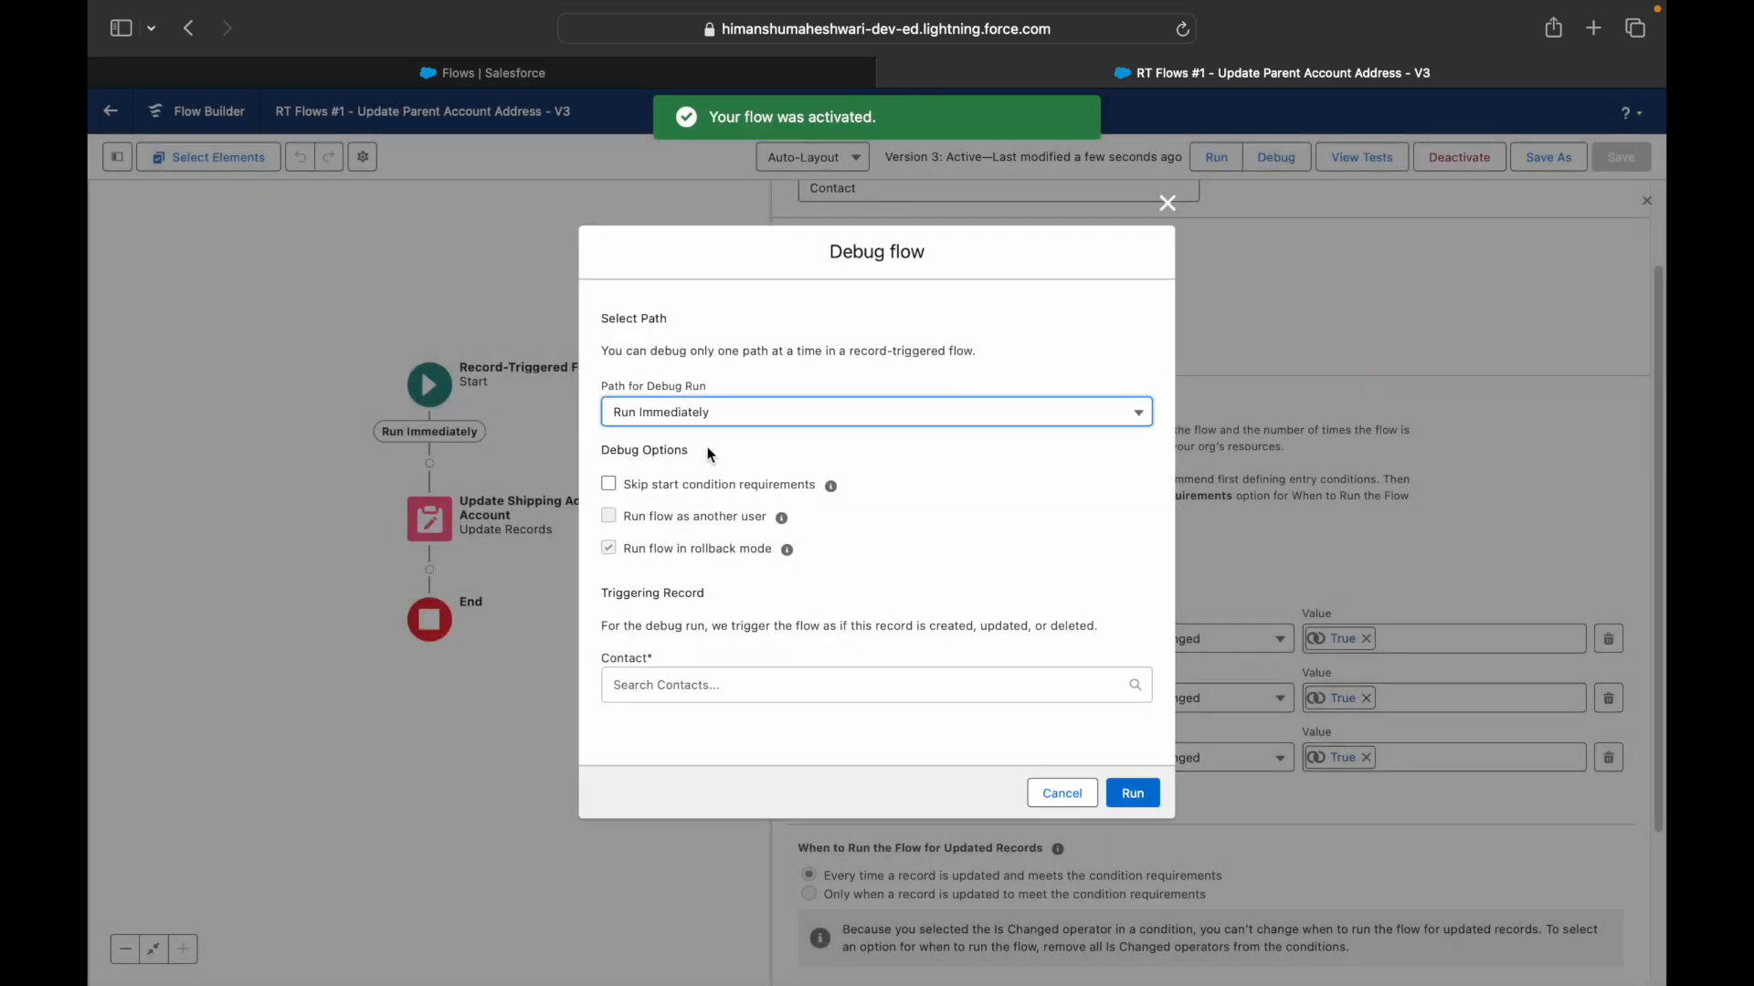
click(690, 685)
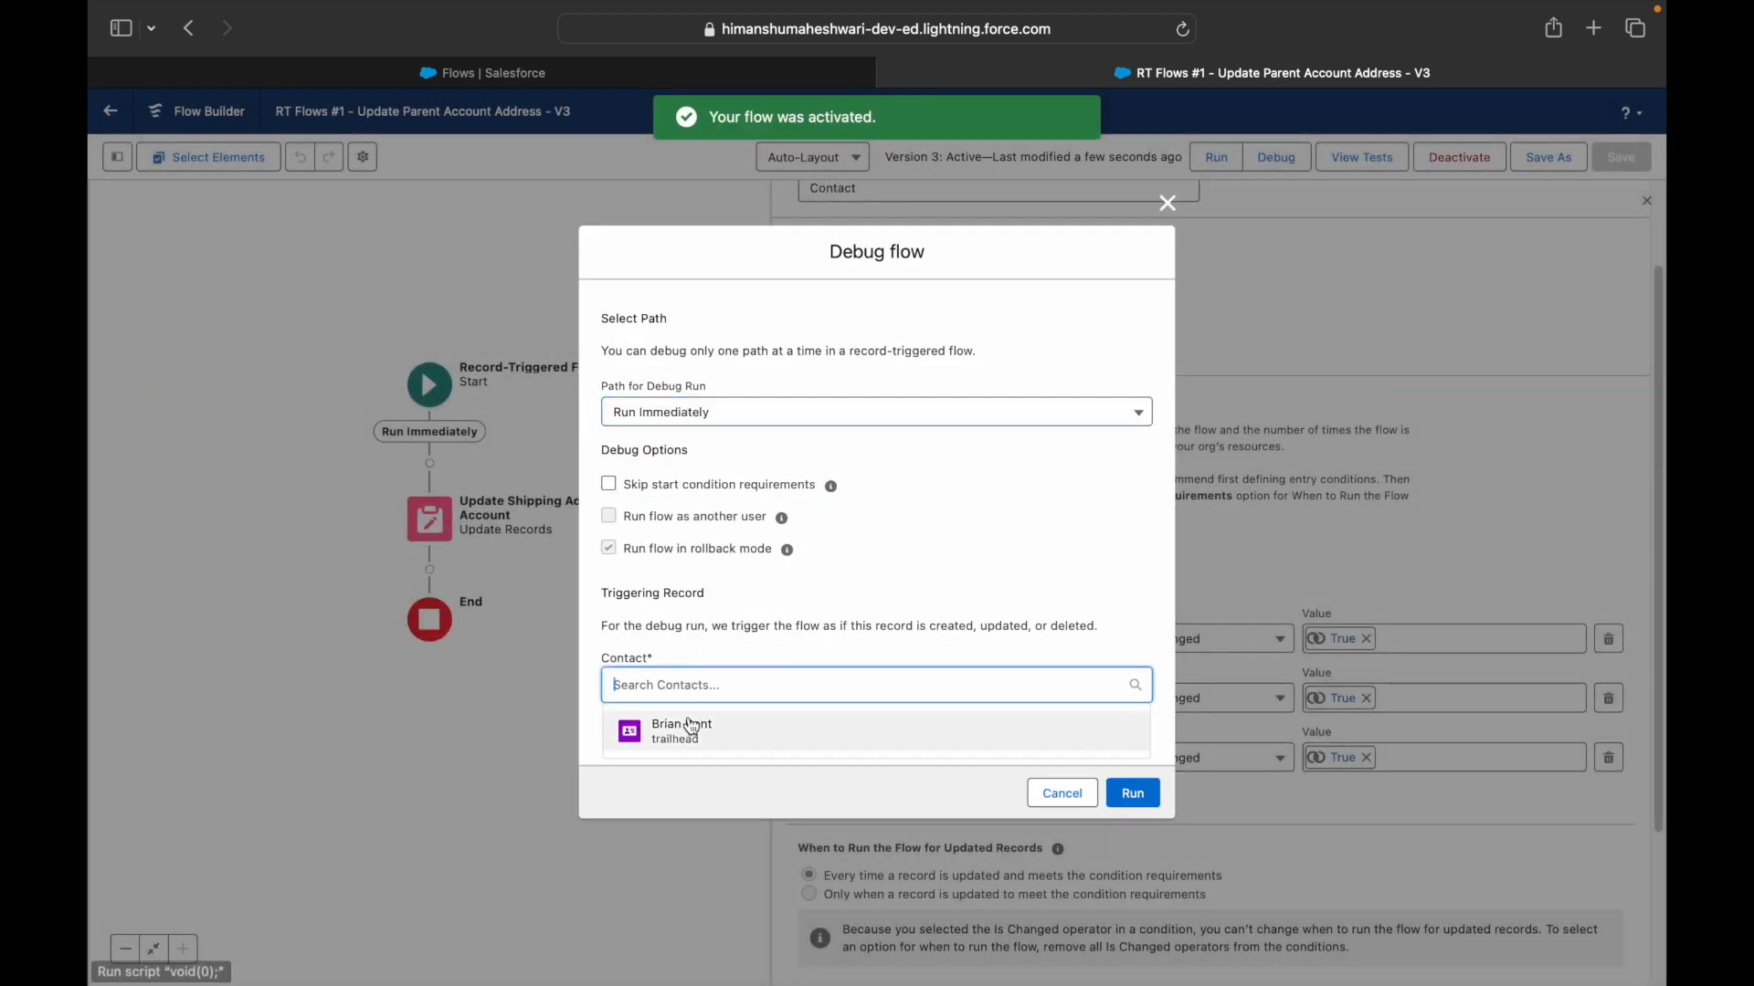
click(693, 726)
scroll(813, 640, down, 5)
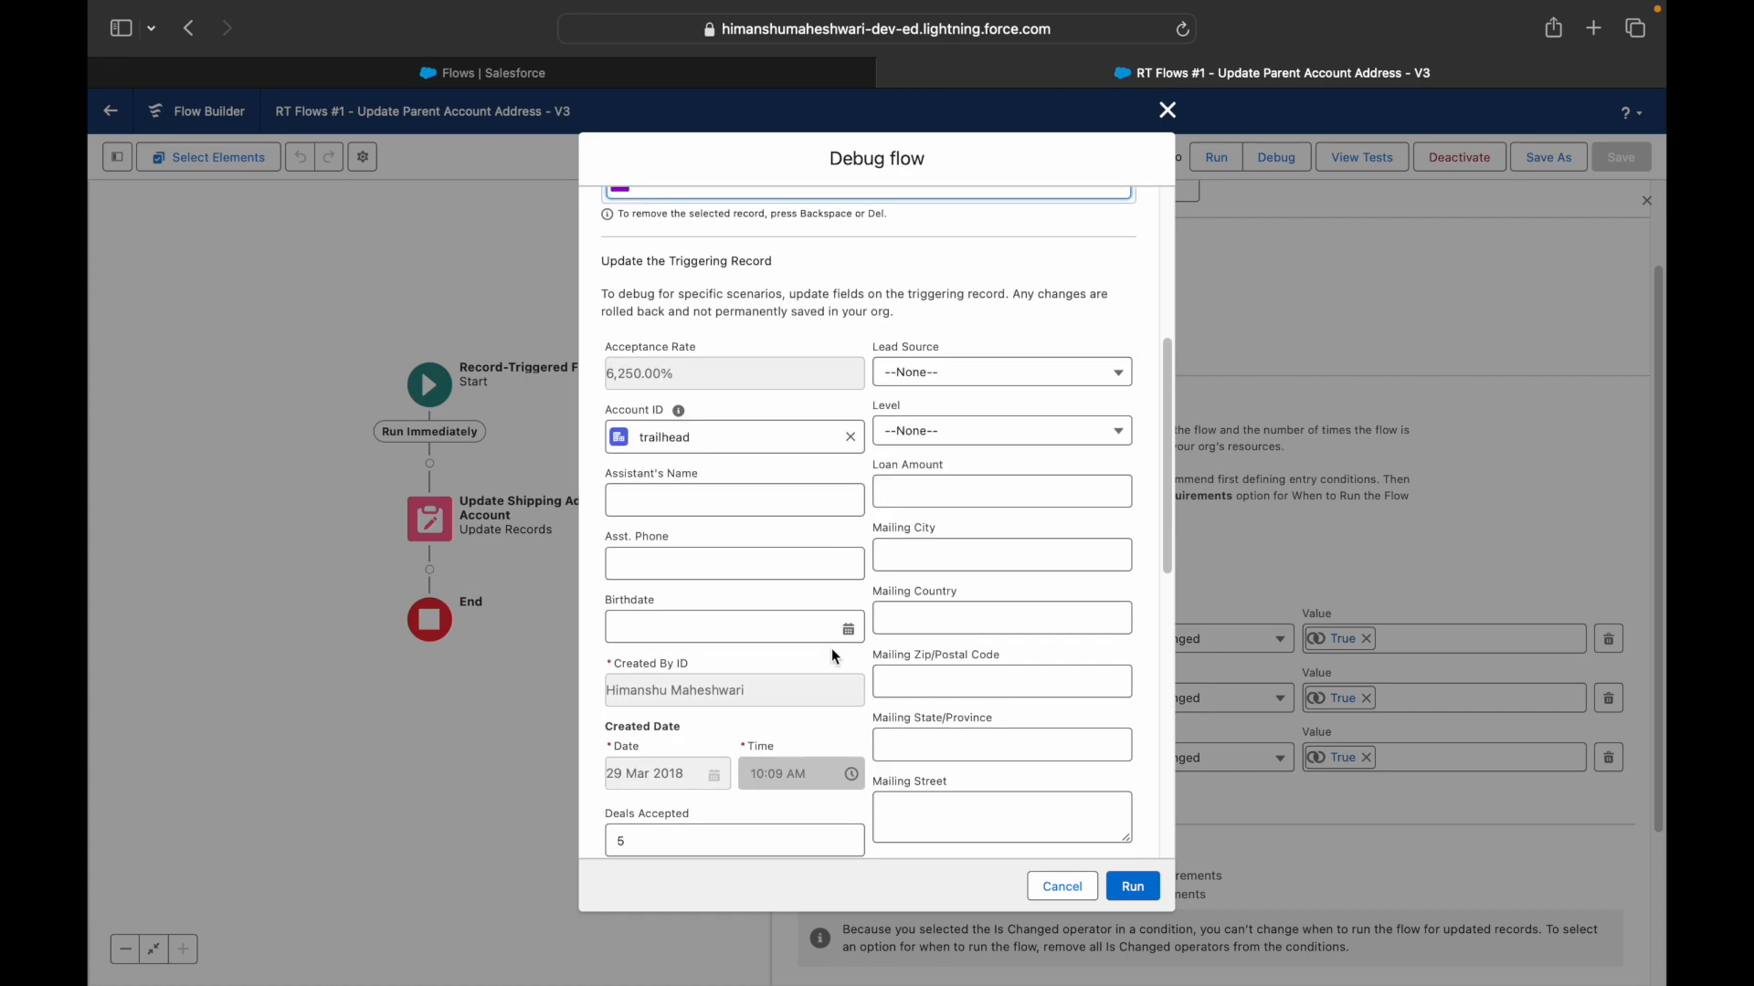
click(942, 618)
text(UAE)
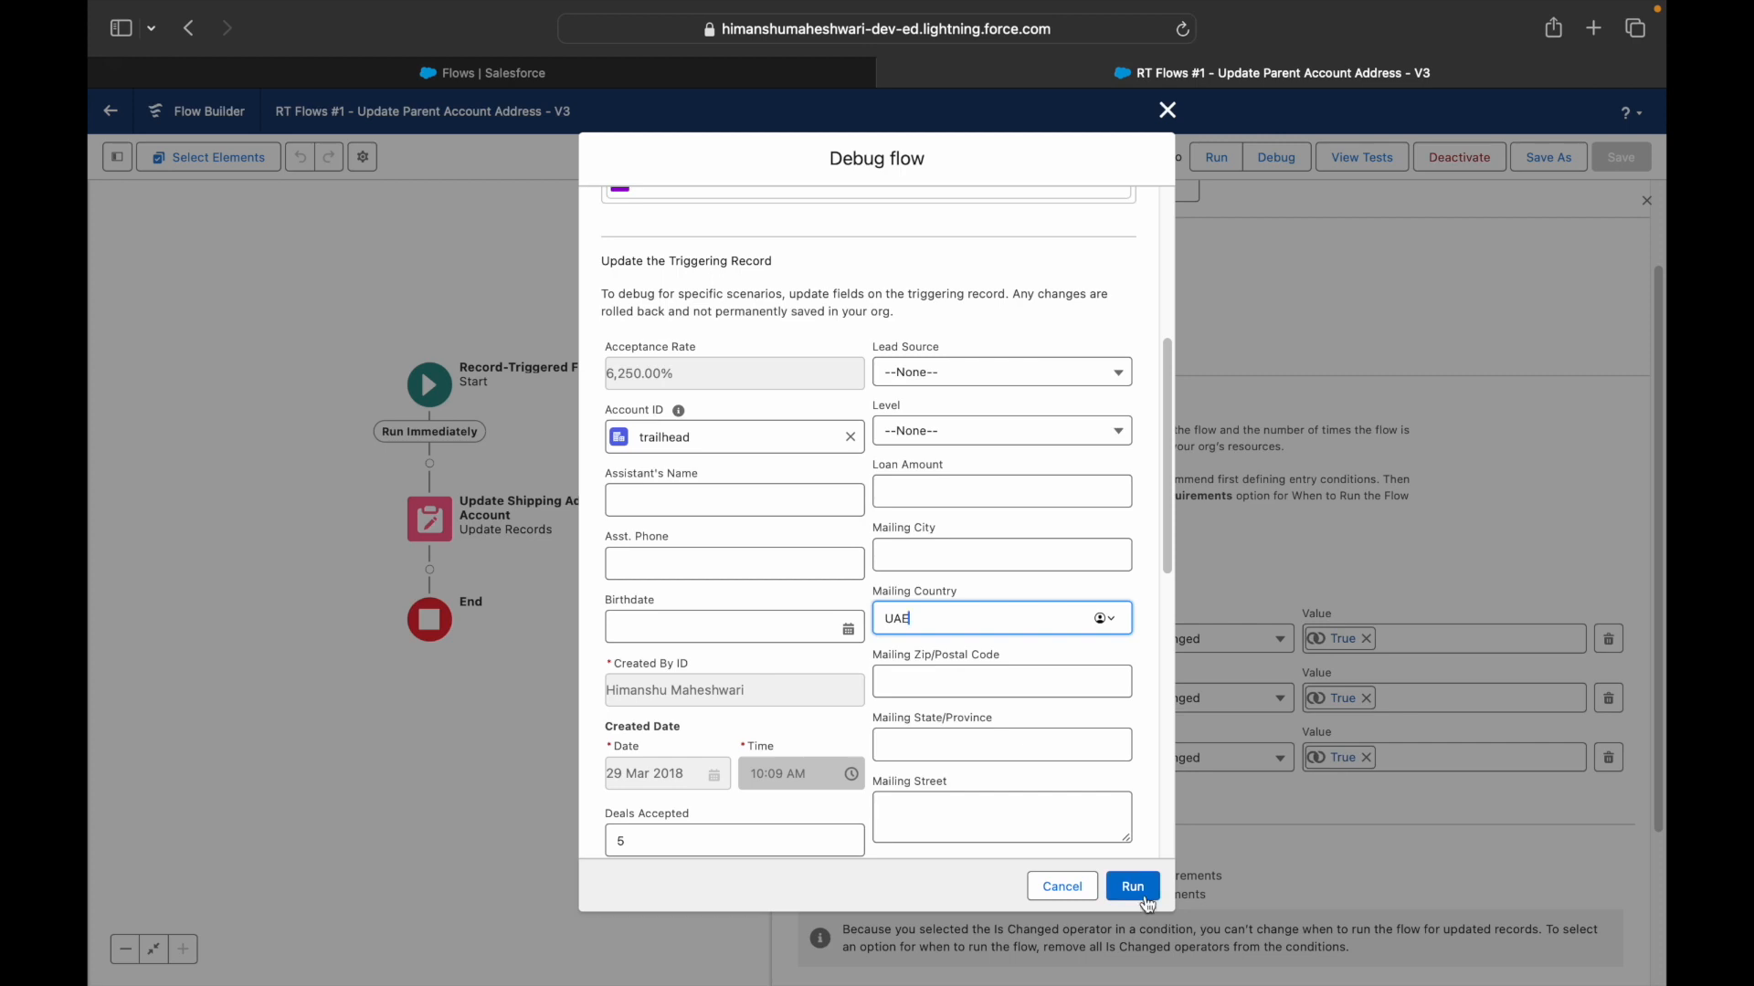
click(1139, 890)
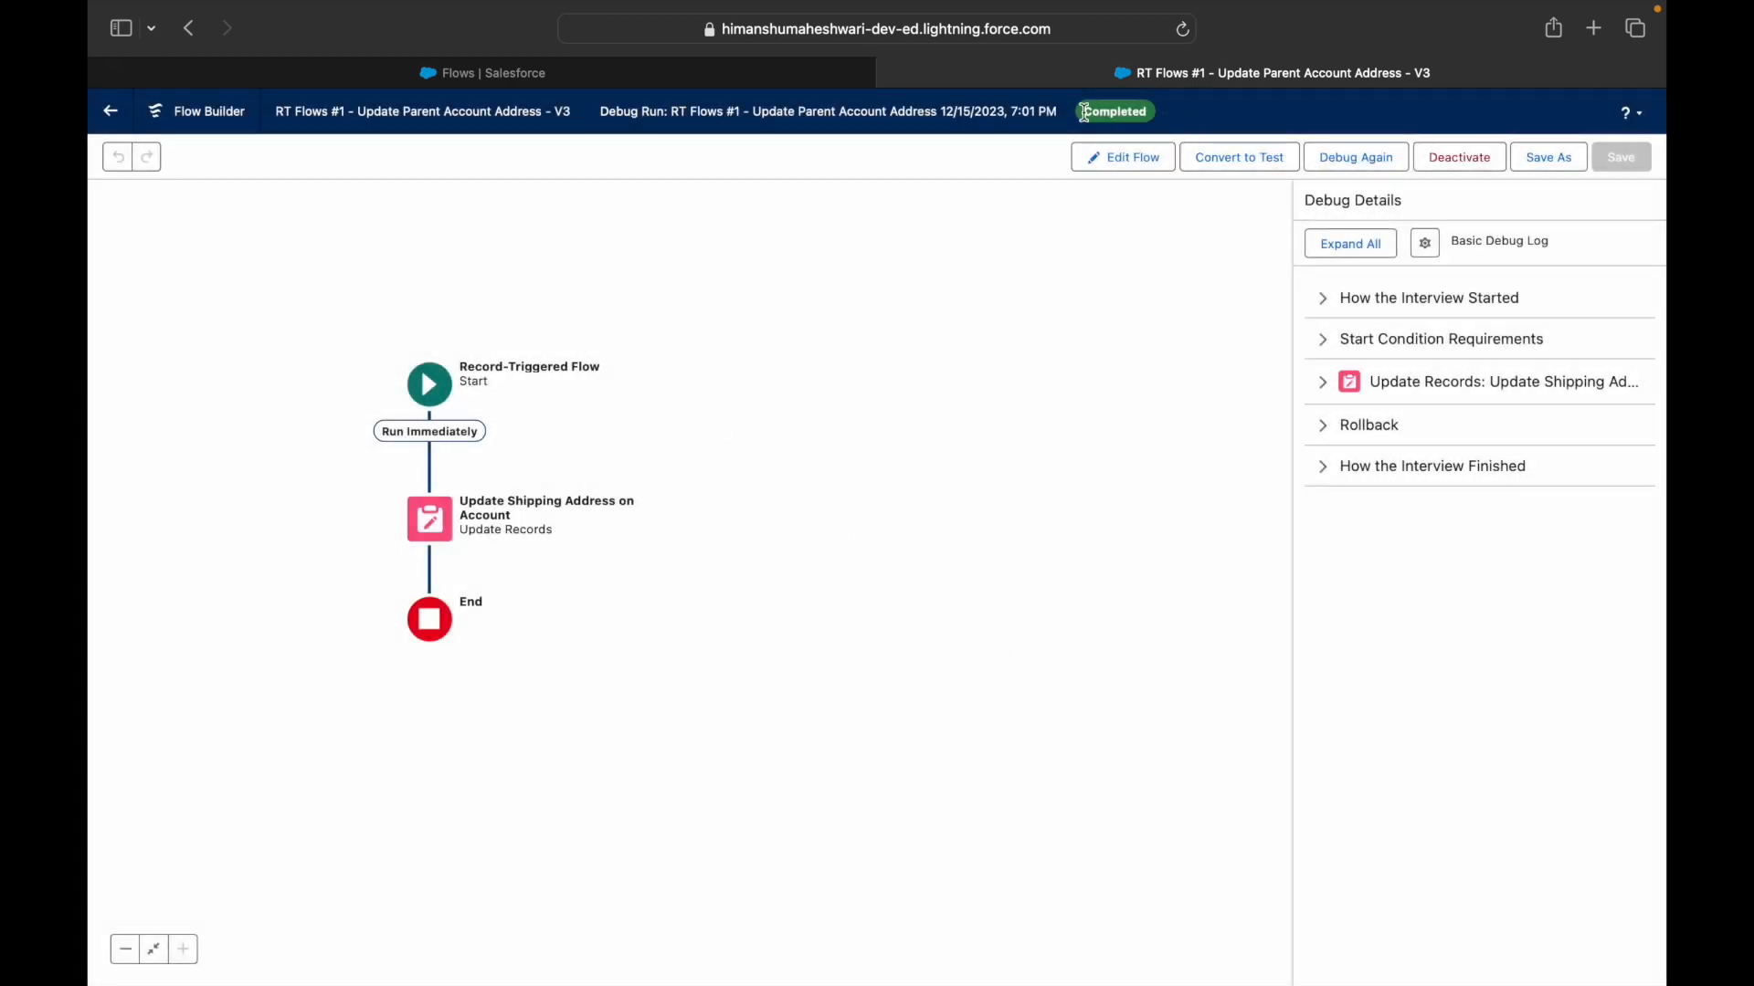
- Check the debug log's entry conditions, where MailingCountry changed from null to UAE
click(1321, 353)
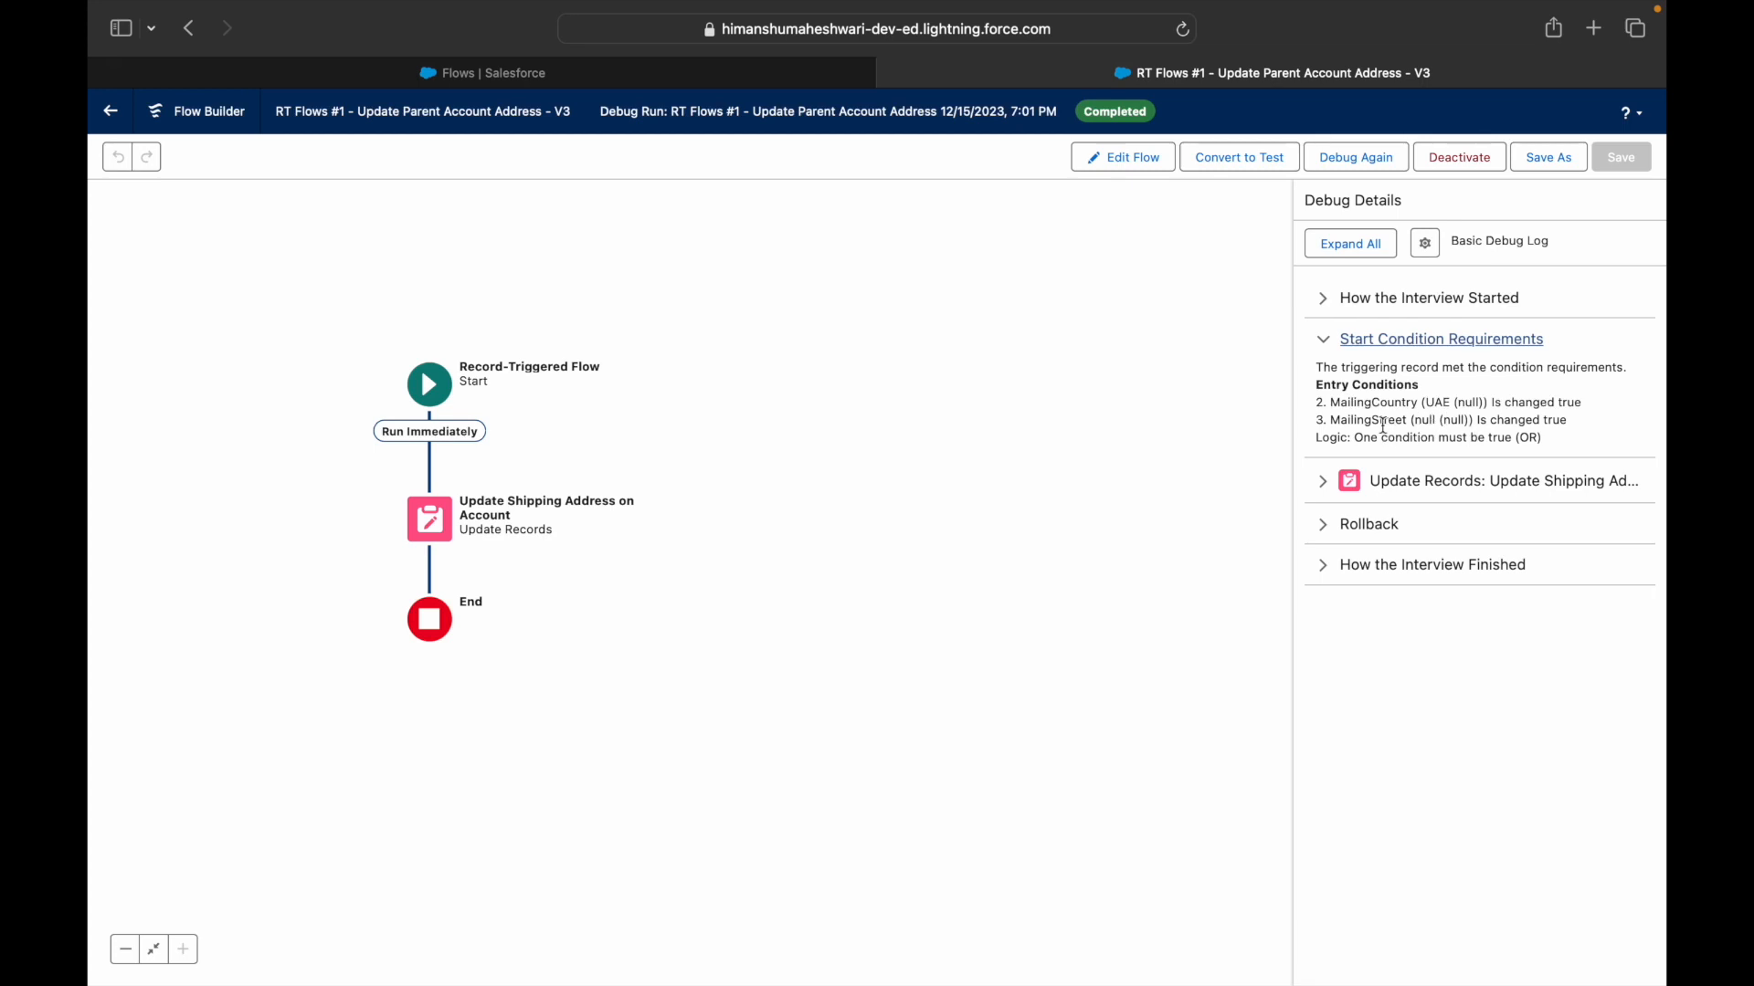
drag(1352, 405, 1453, 417)
double_click(1436, 402)
double_click(1464, 404)
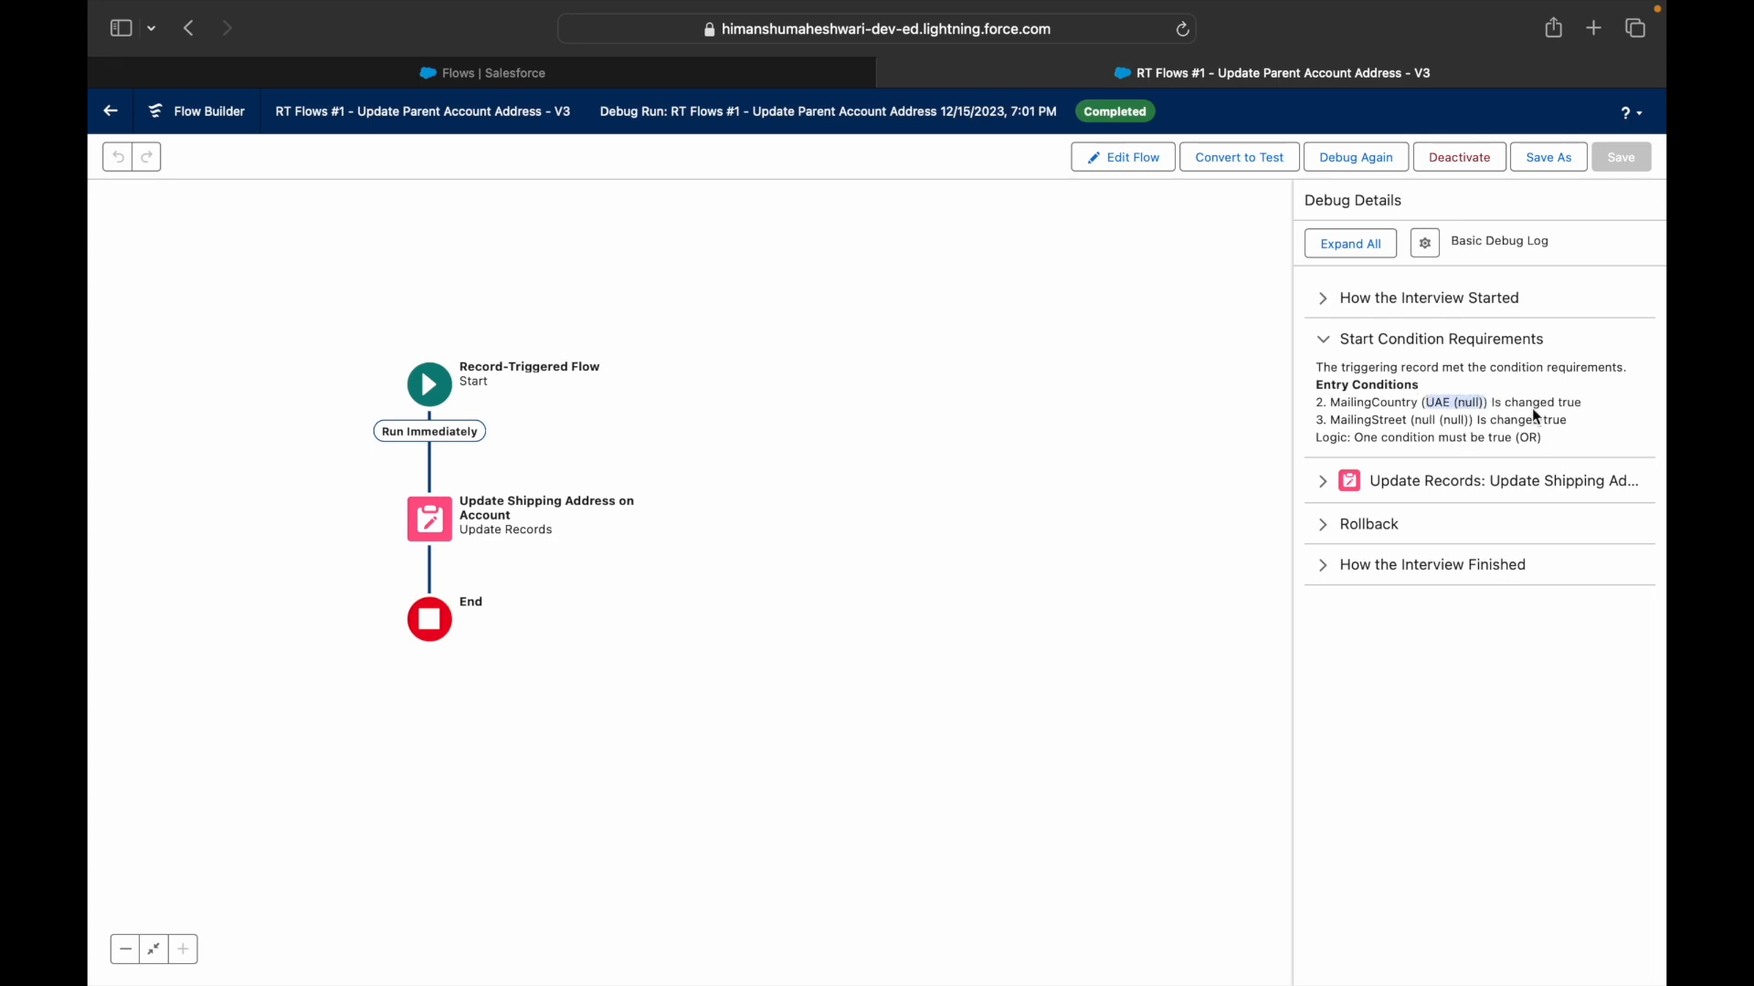
- Review the shipping address update result, the rollback explanation and the run duration
click(1323, 482)
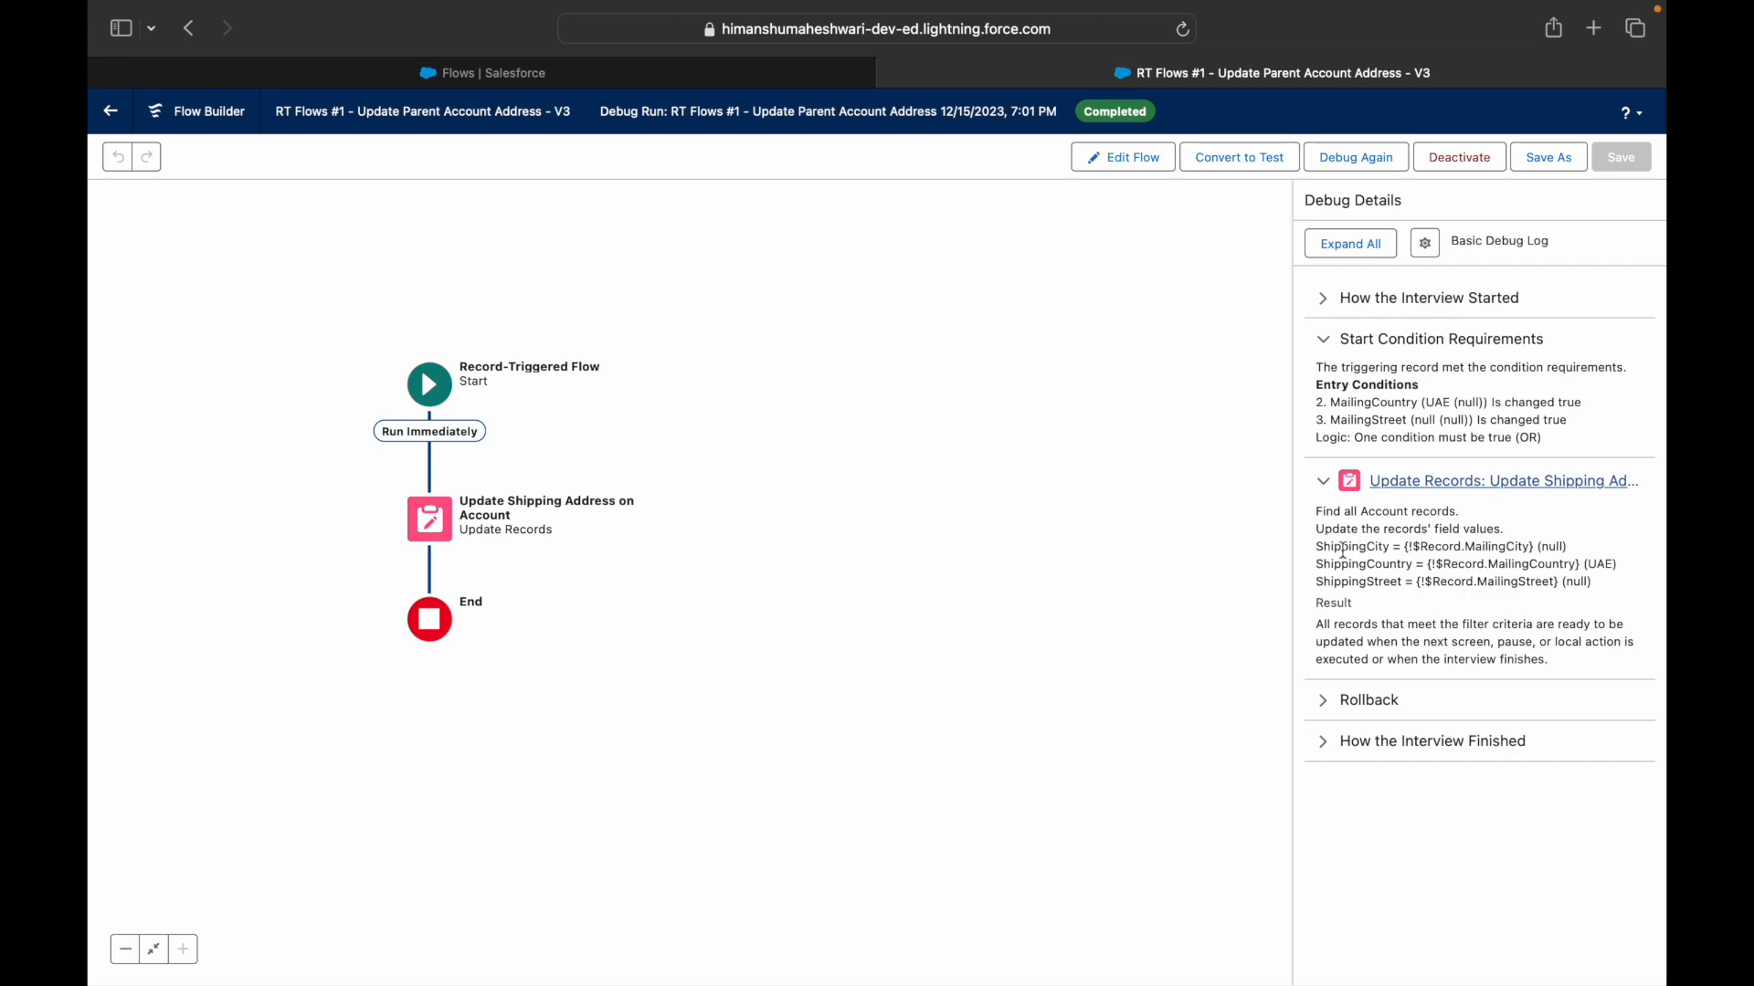
click(1321, 699)
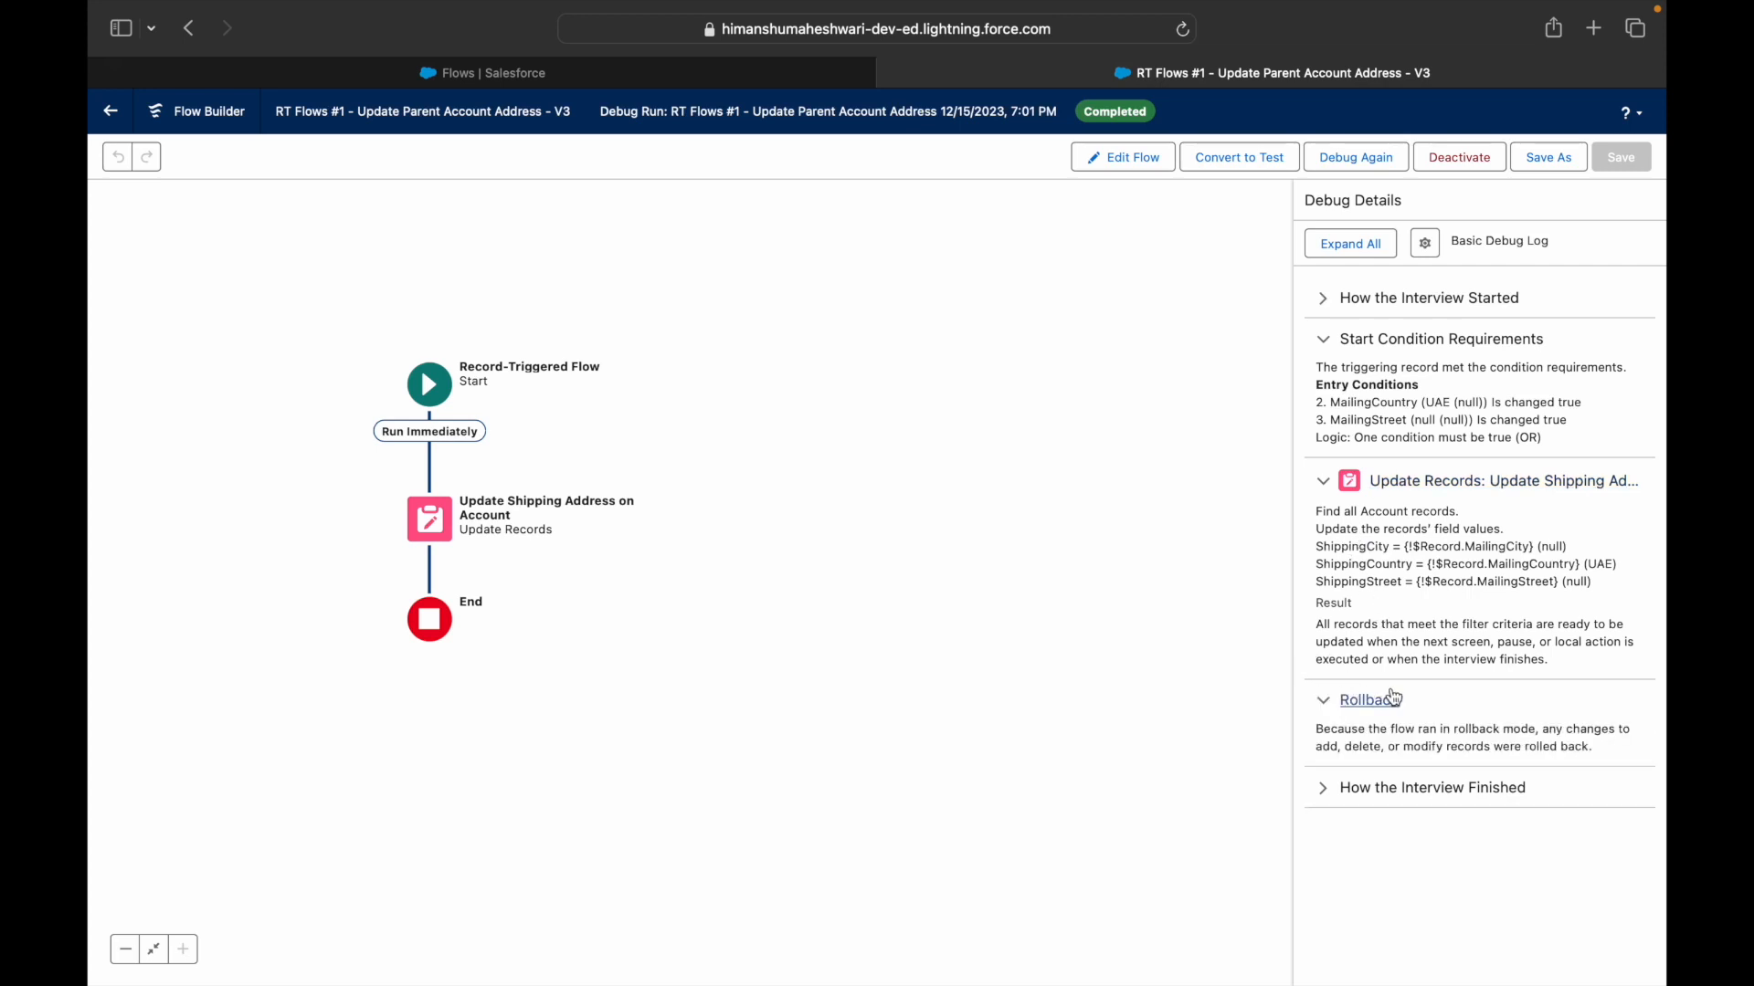
drag(1403, 731, 1551, 741)
click(1406, 740)
click(1321, 788)
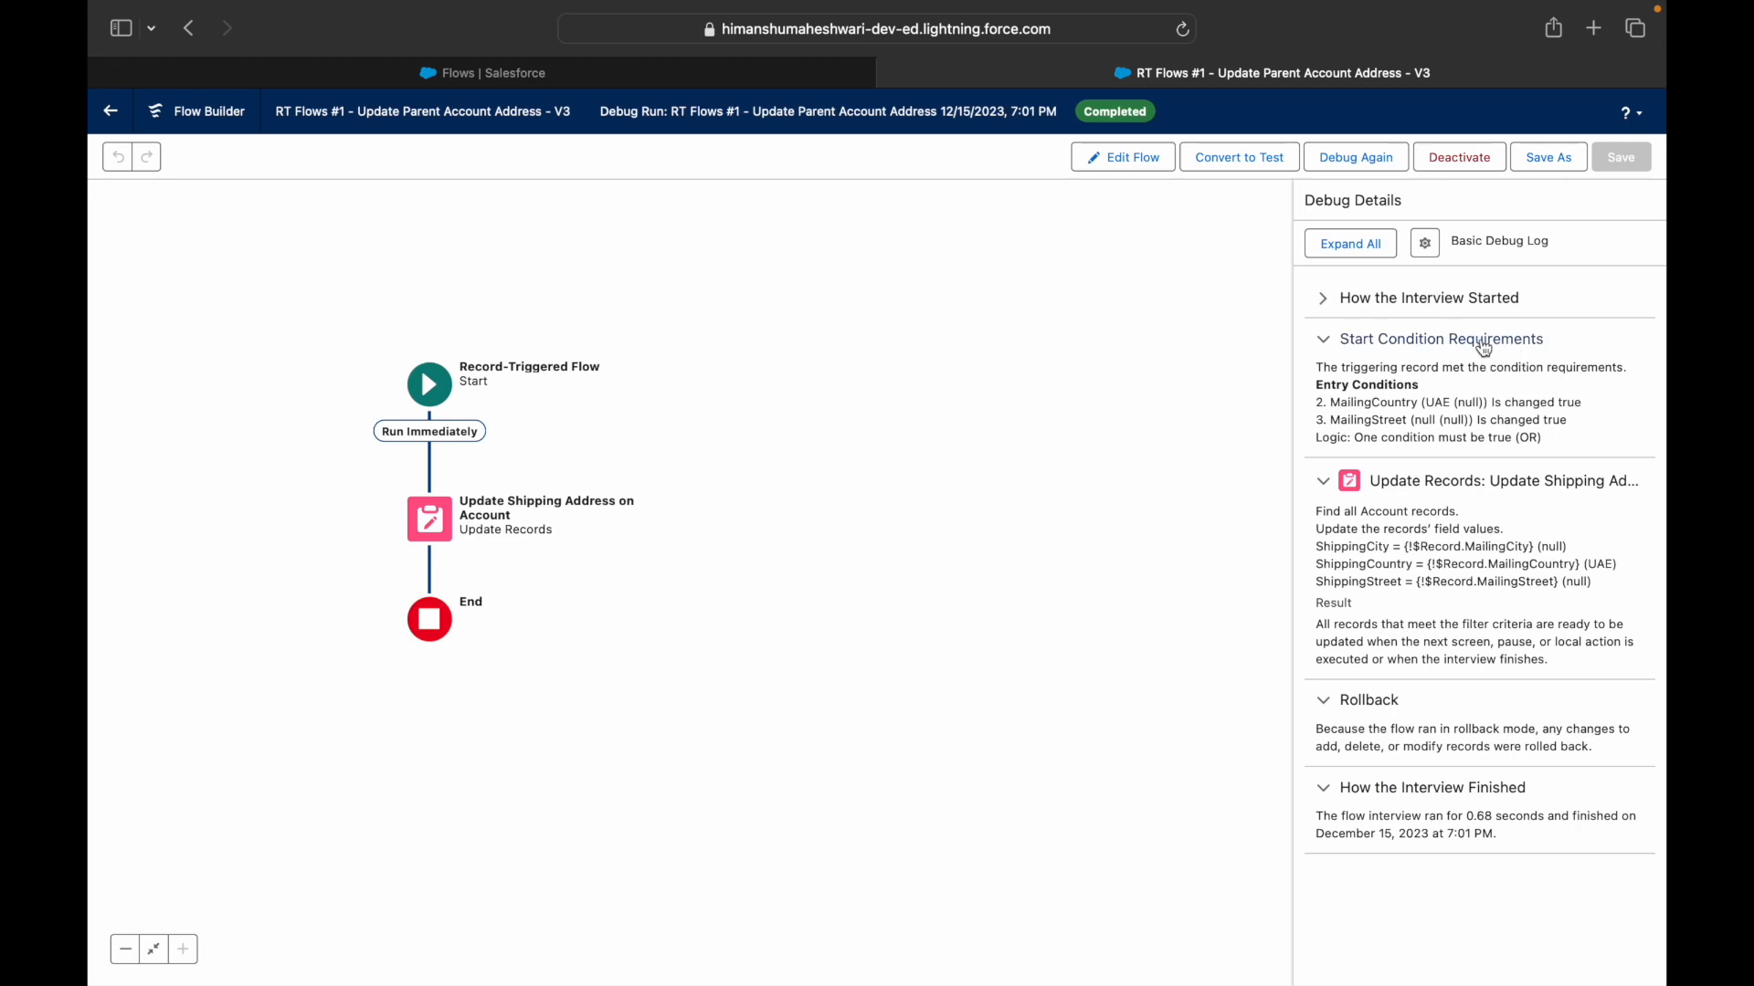
- Expand and collapse all debug detail sections, then return to the Salesforce Flows tab
click(1361, 248)
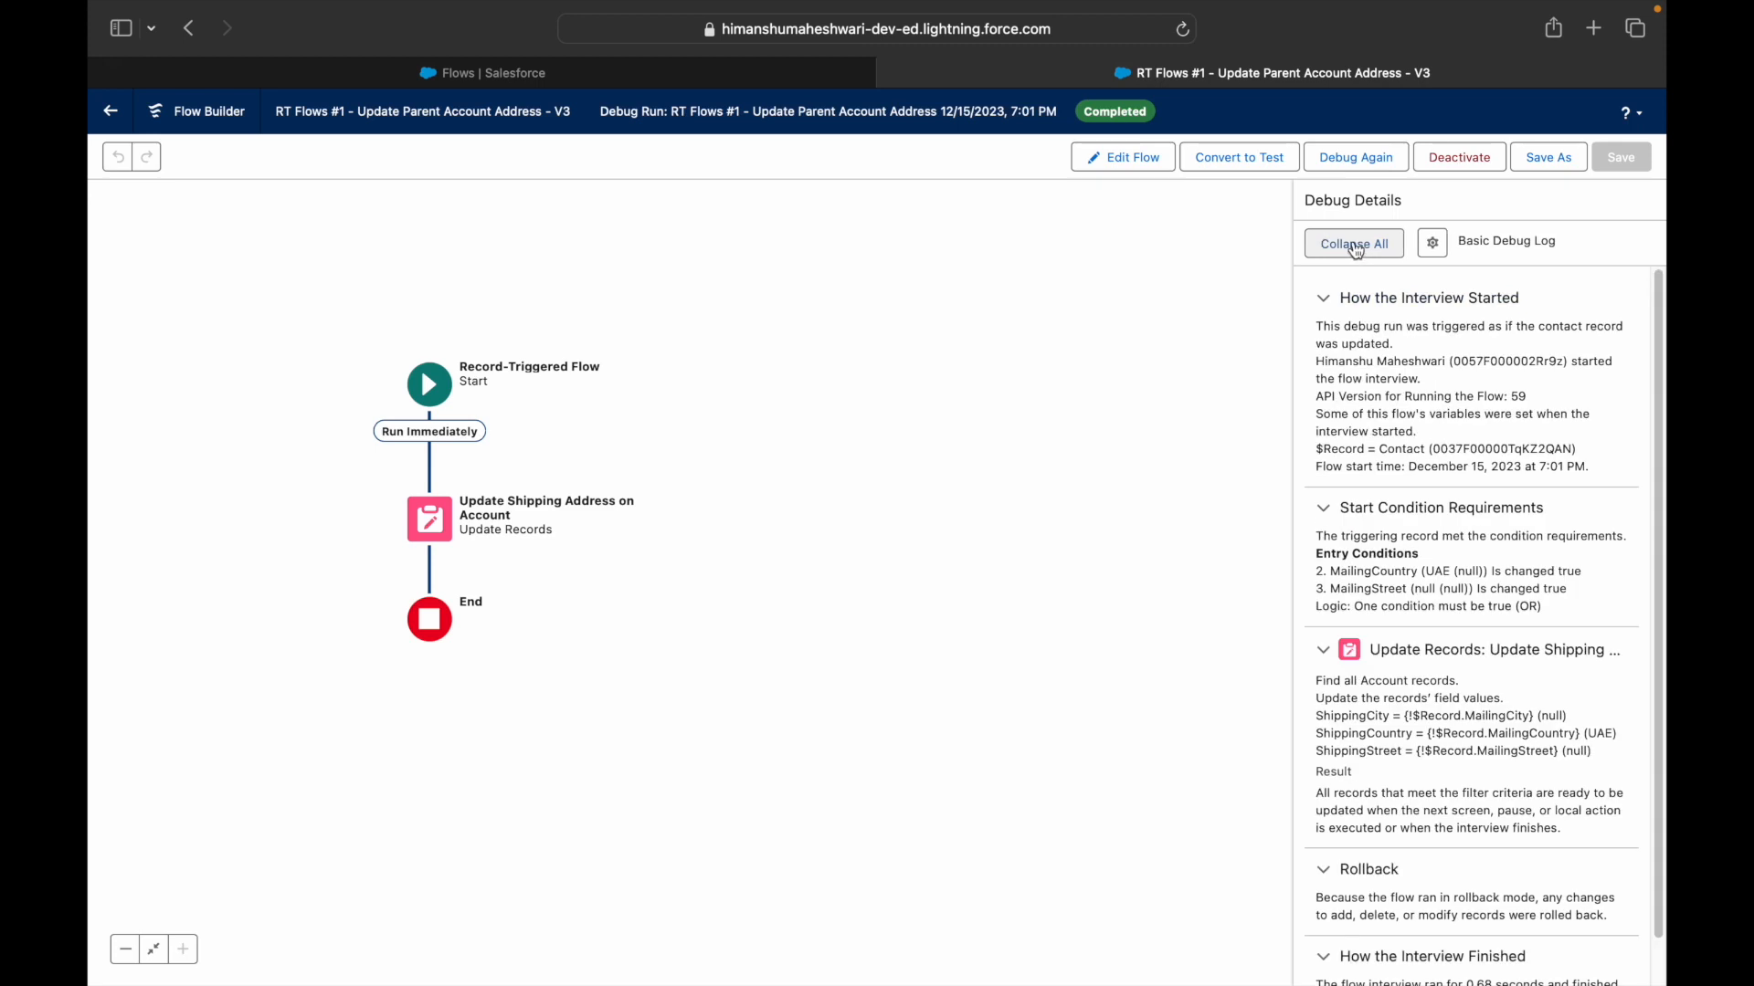
click(1361, 251)
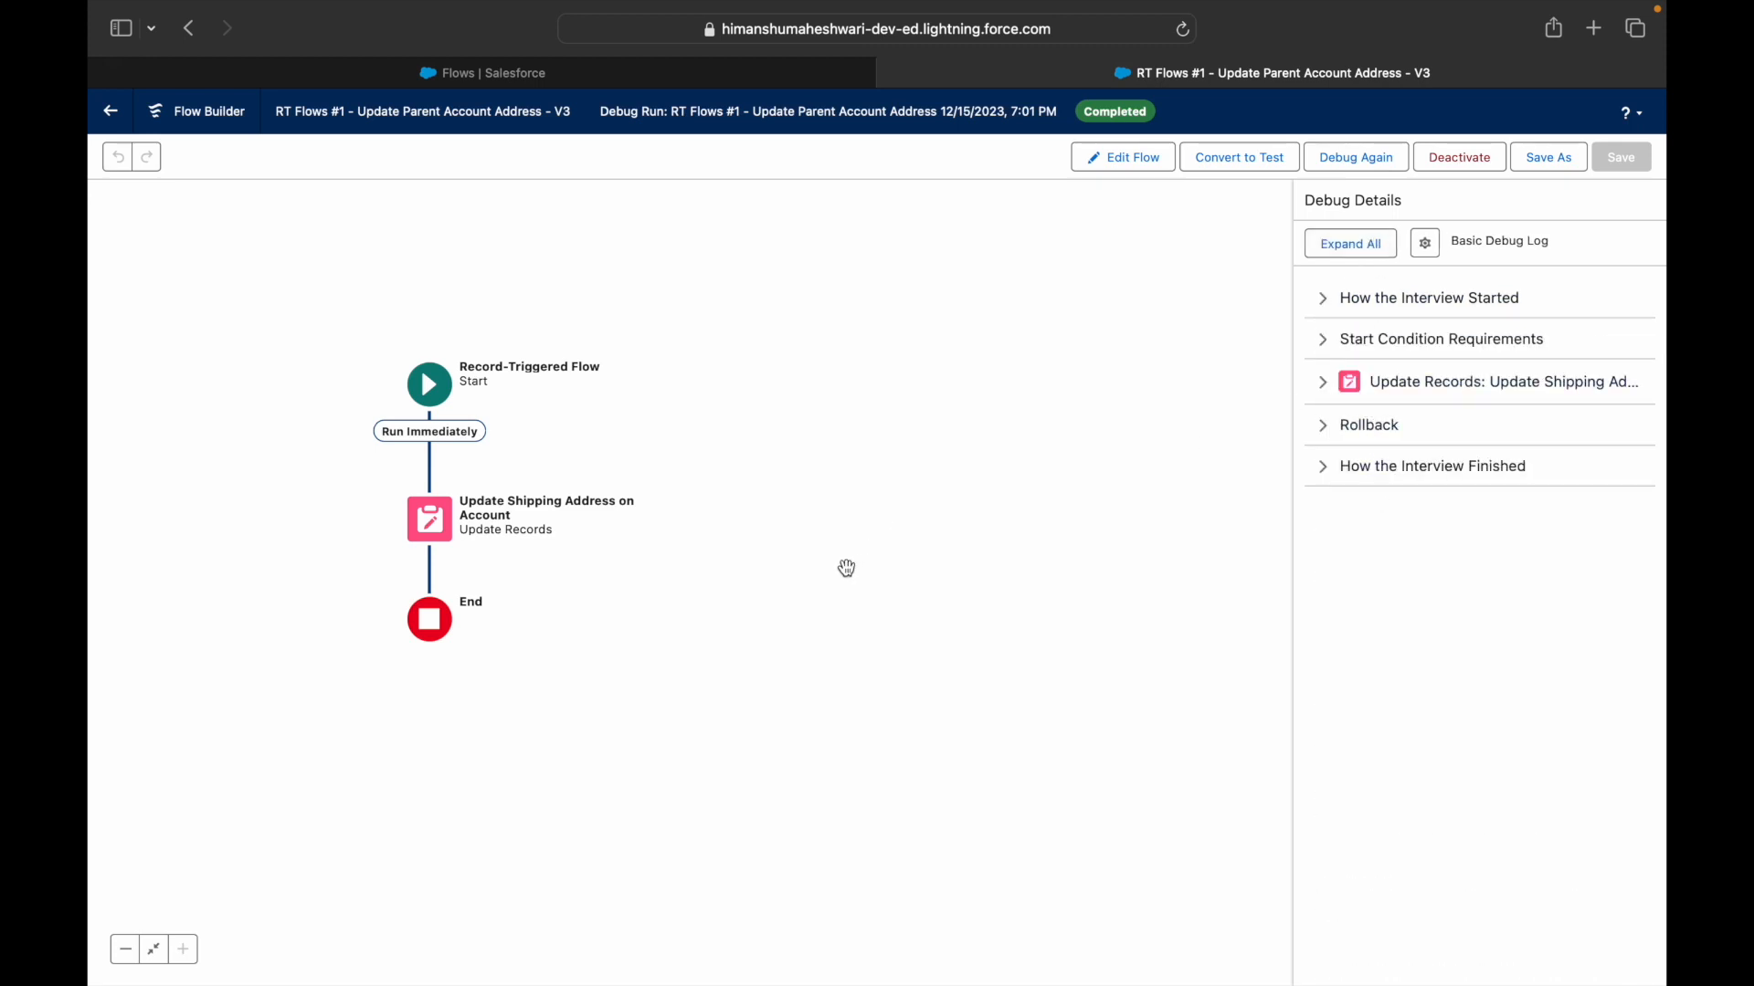
click(553, 72)
- Reload the Flows setup page and open the Contacts list via an App Launcher search for 'Conta'
click(130, 161)
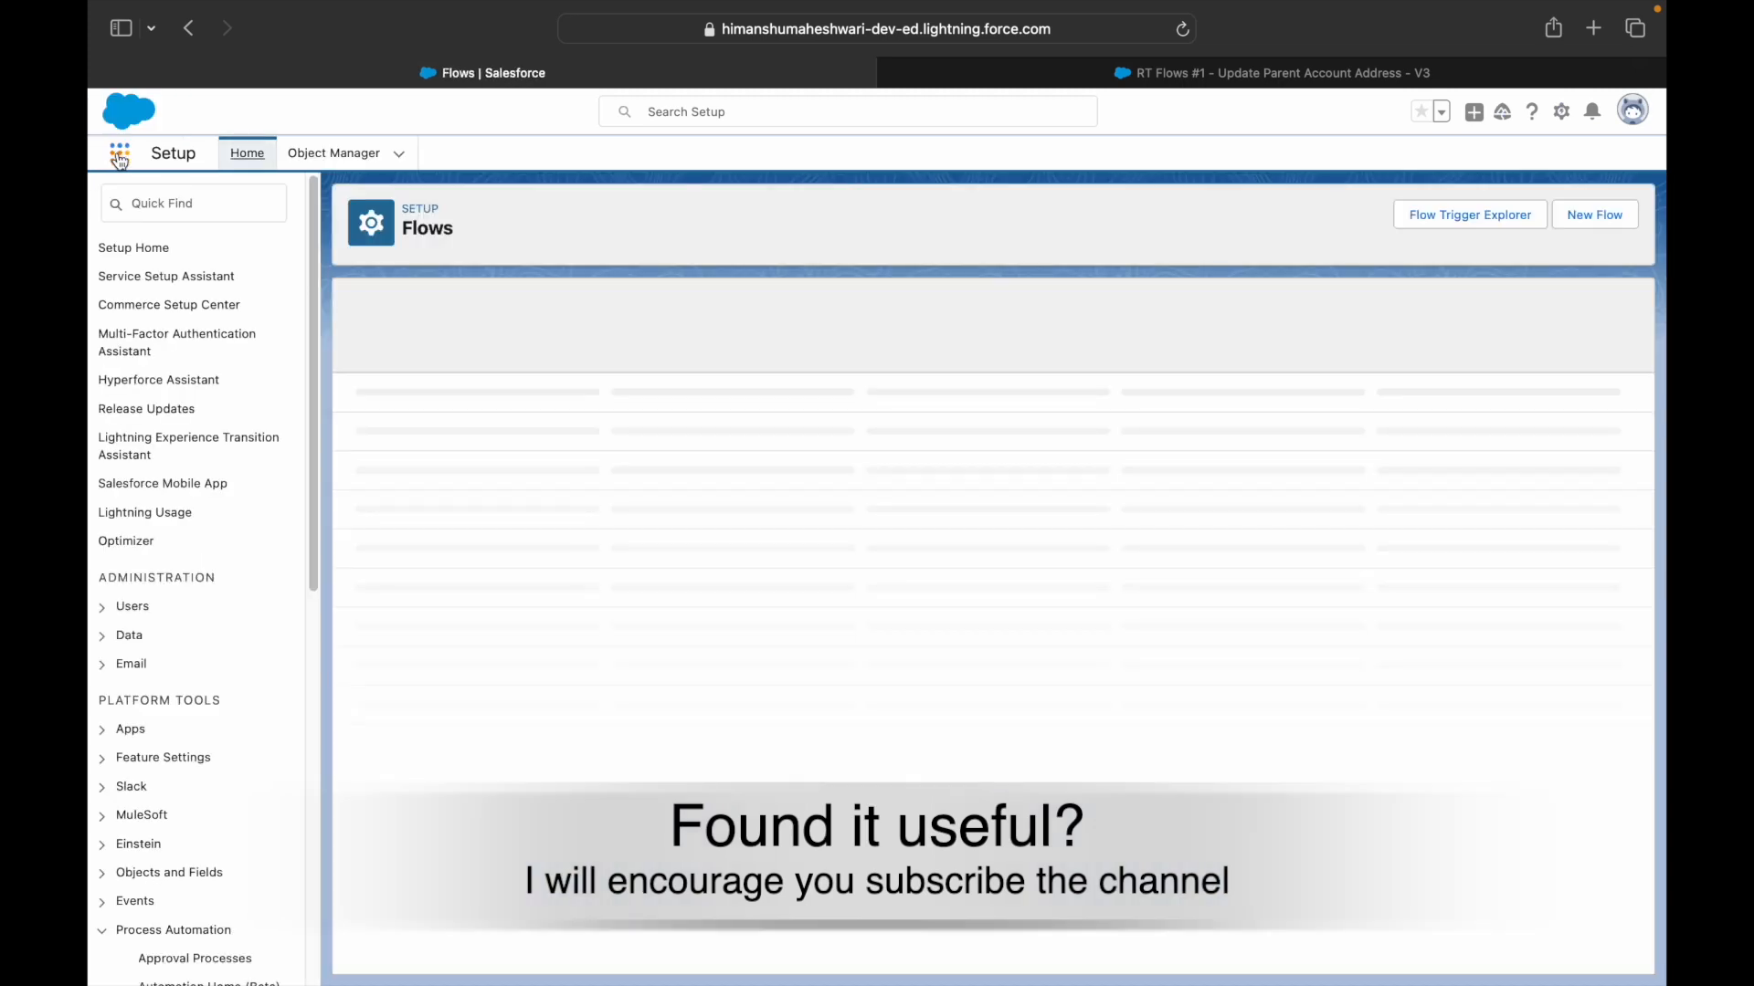
click(120, 155)
text(Contact)
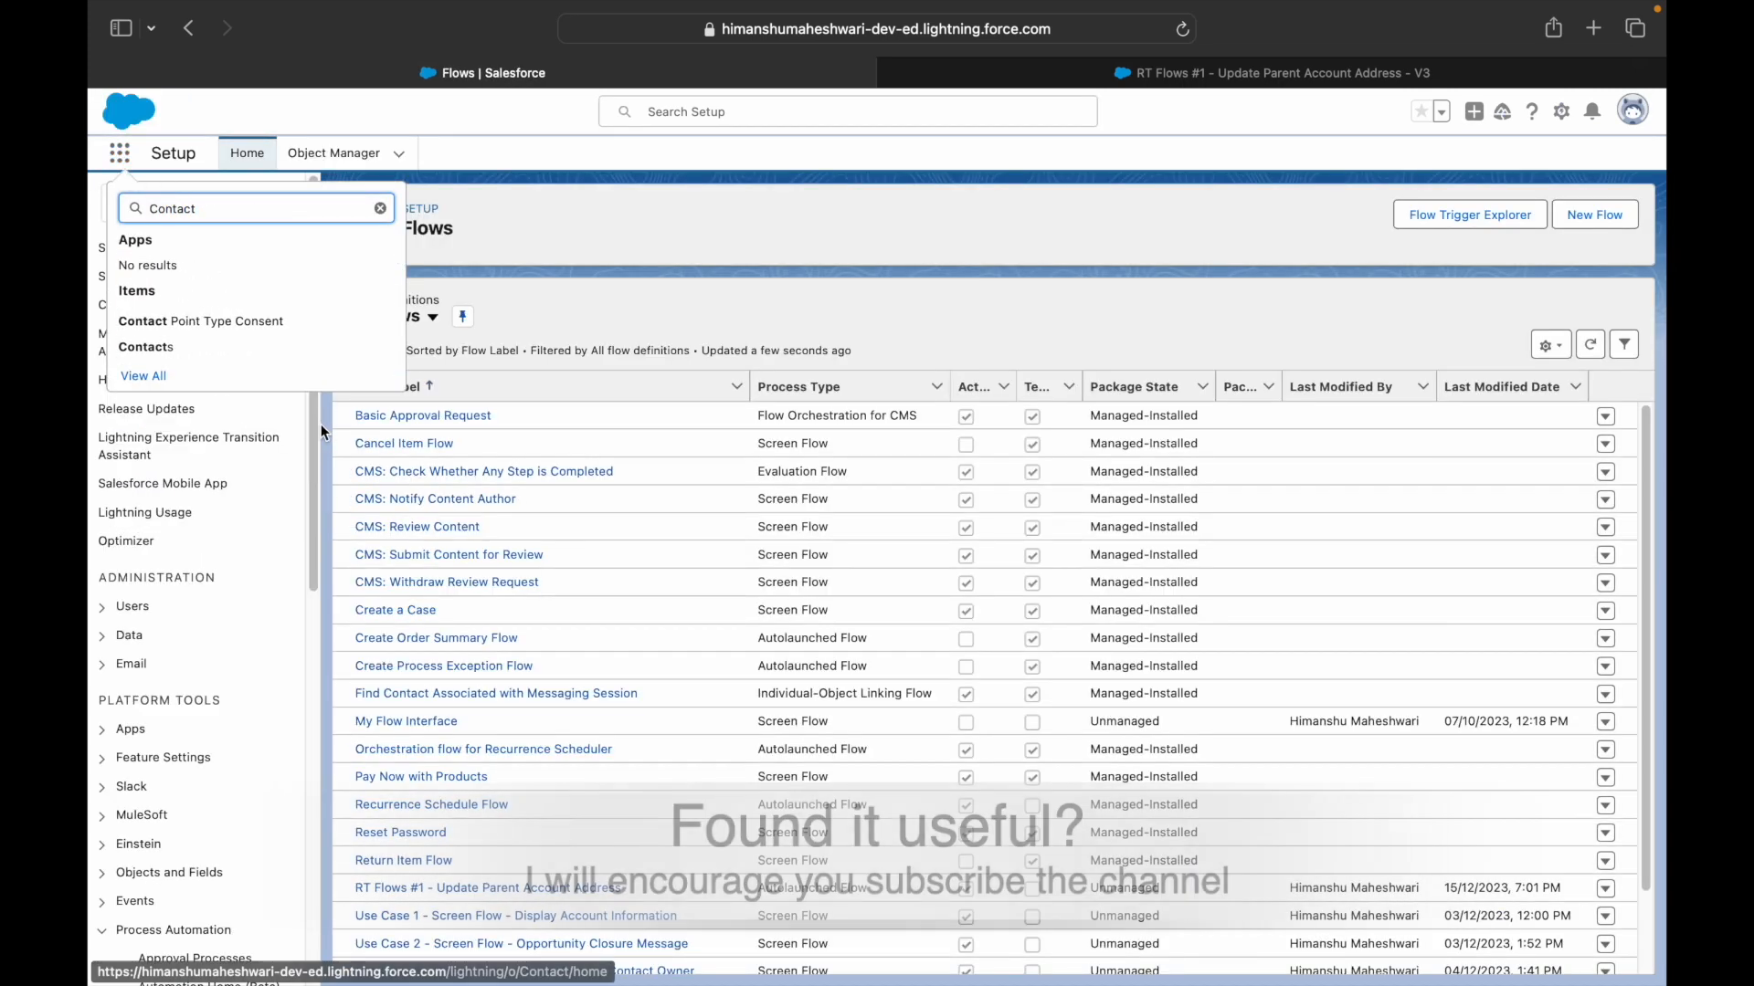
click(163, 348)
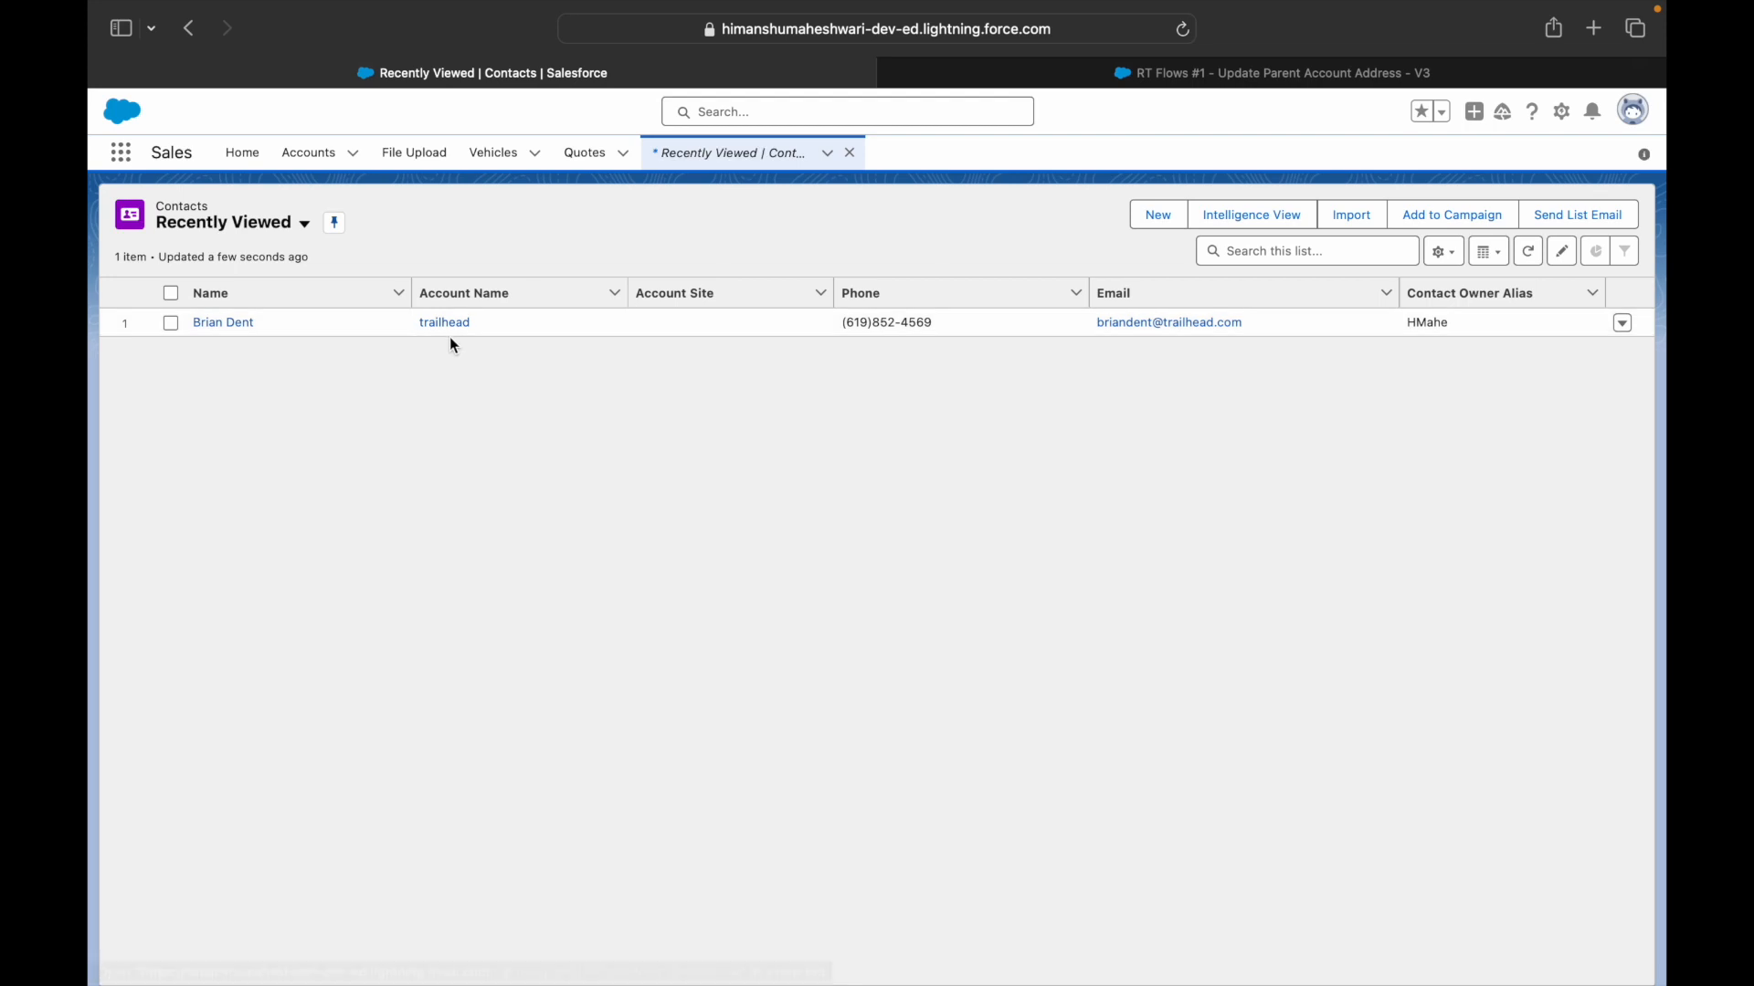
- Open the test contact's Details and scroll to its empty Mailing Address
click(222, 324)
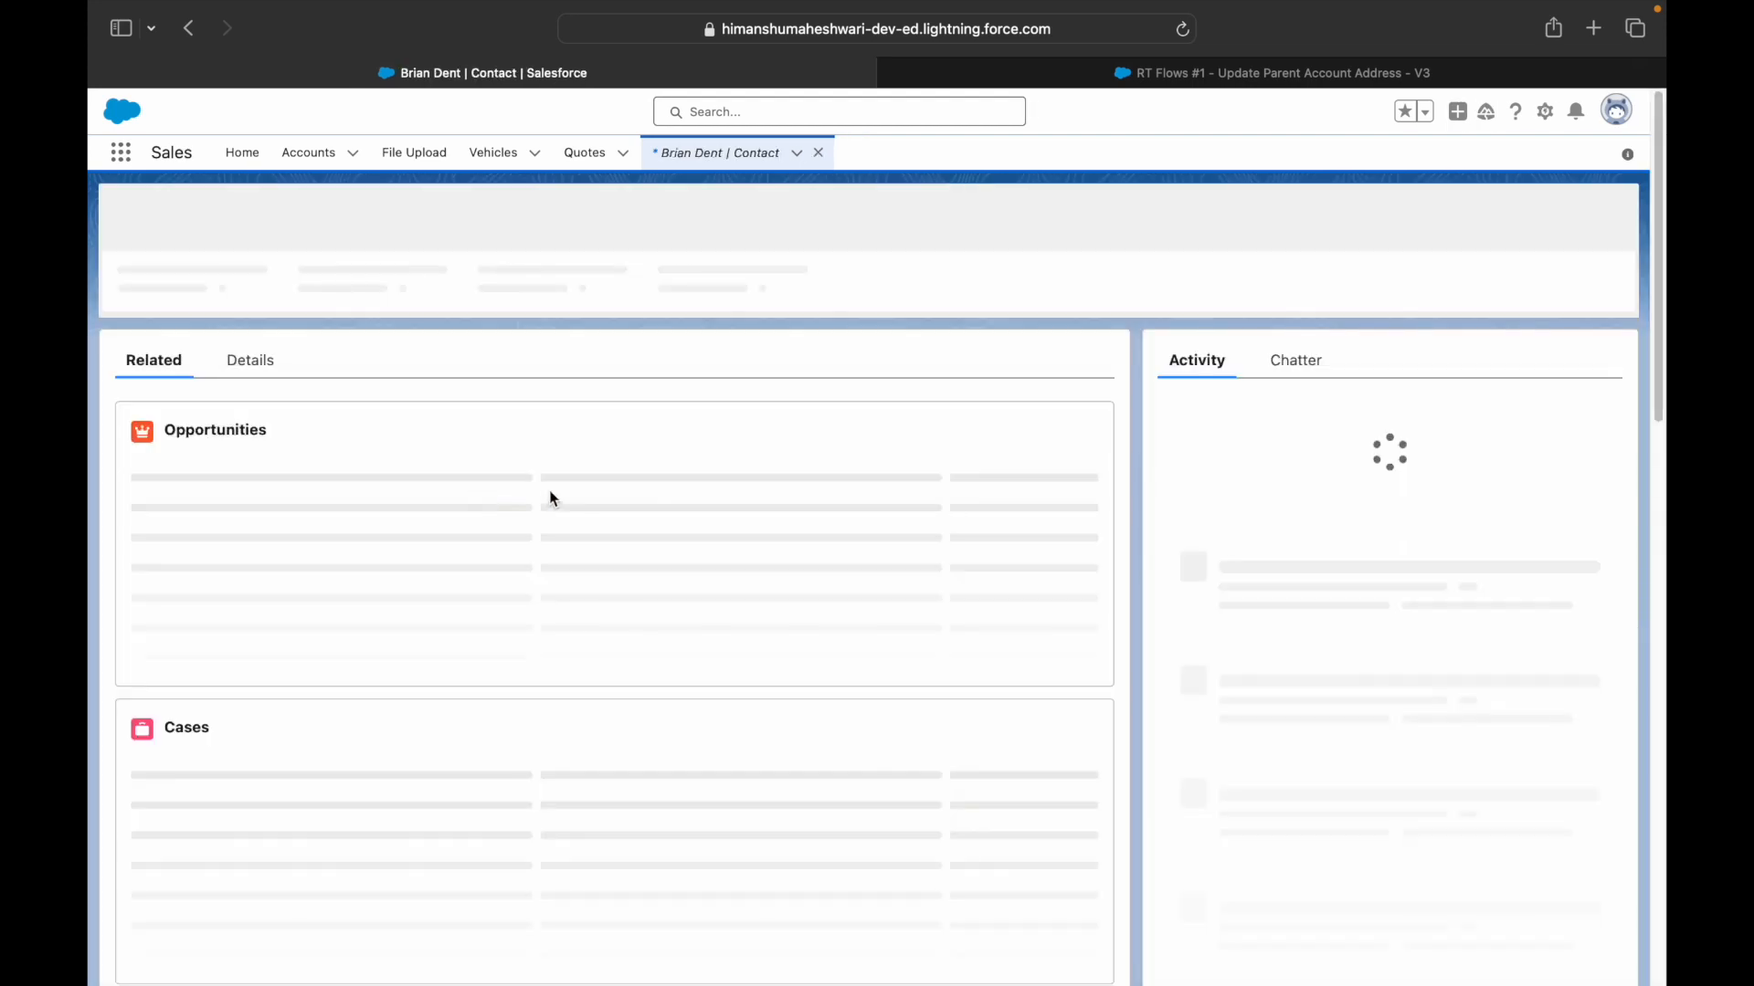
click(260, 363)
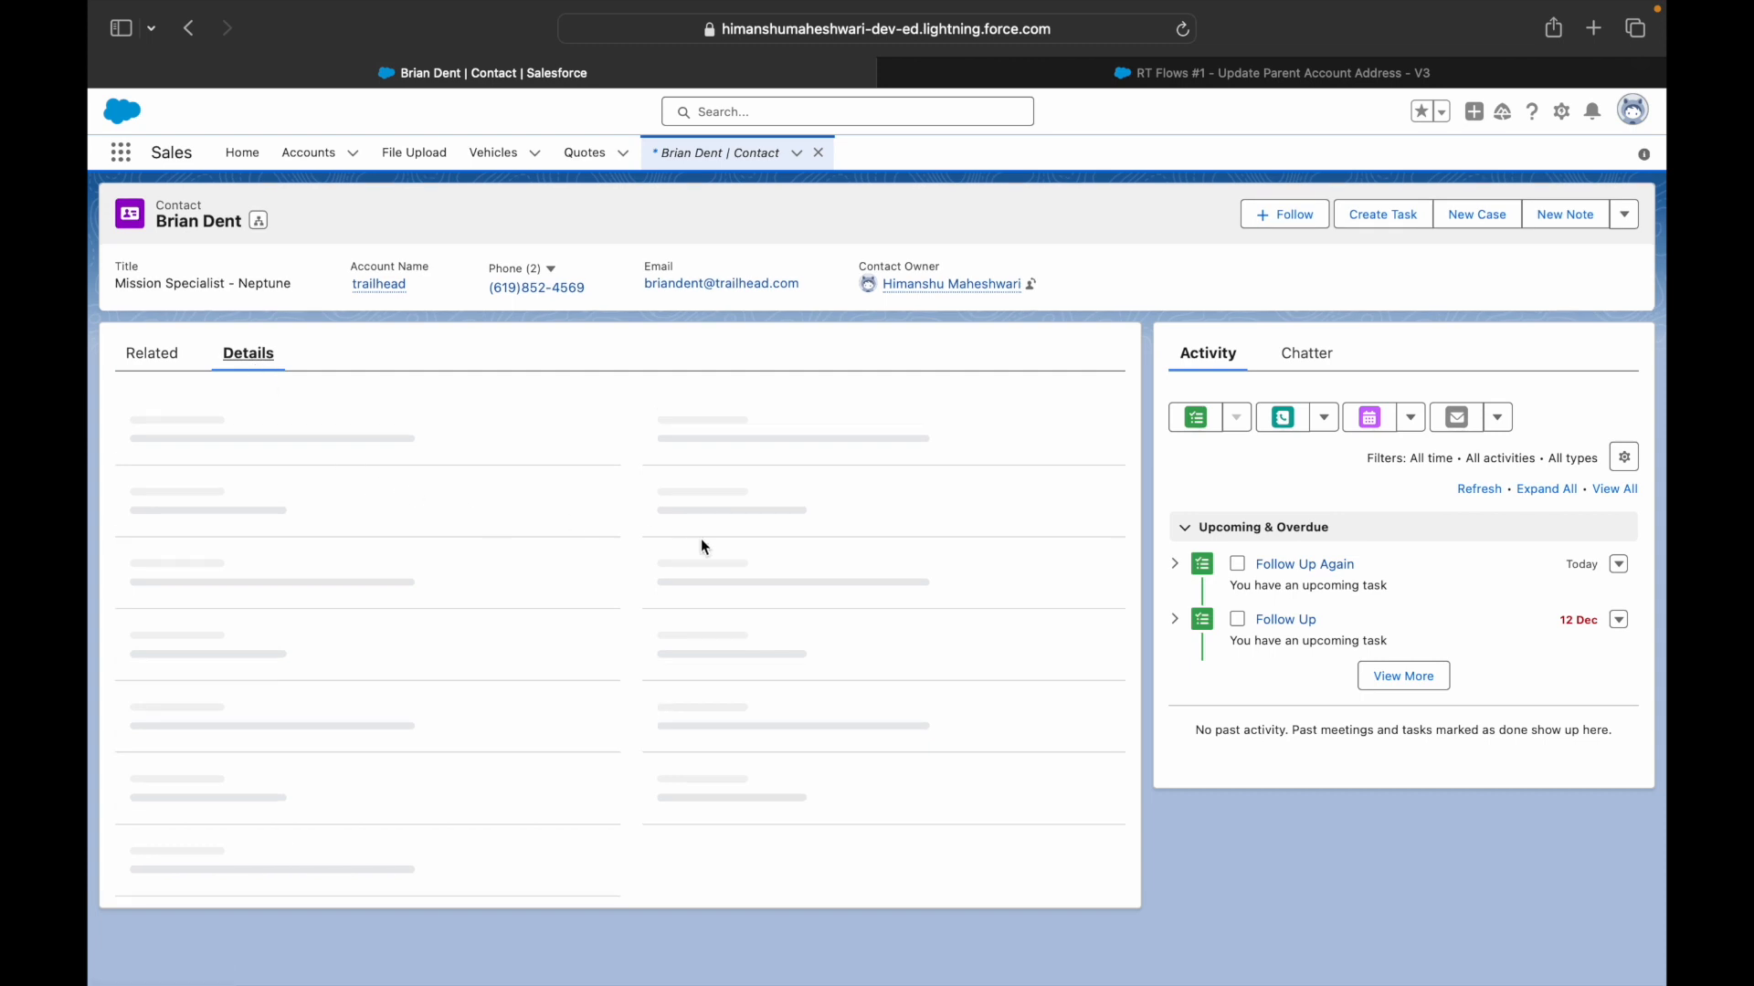
scroll(713, 548, down, 3)
scroll(666, 624, down, 1)
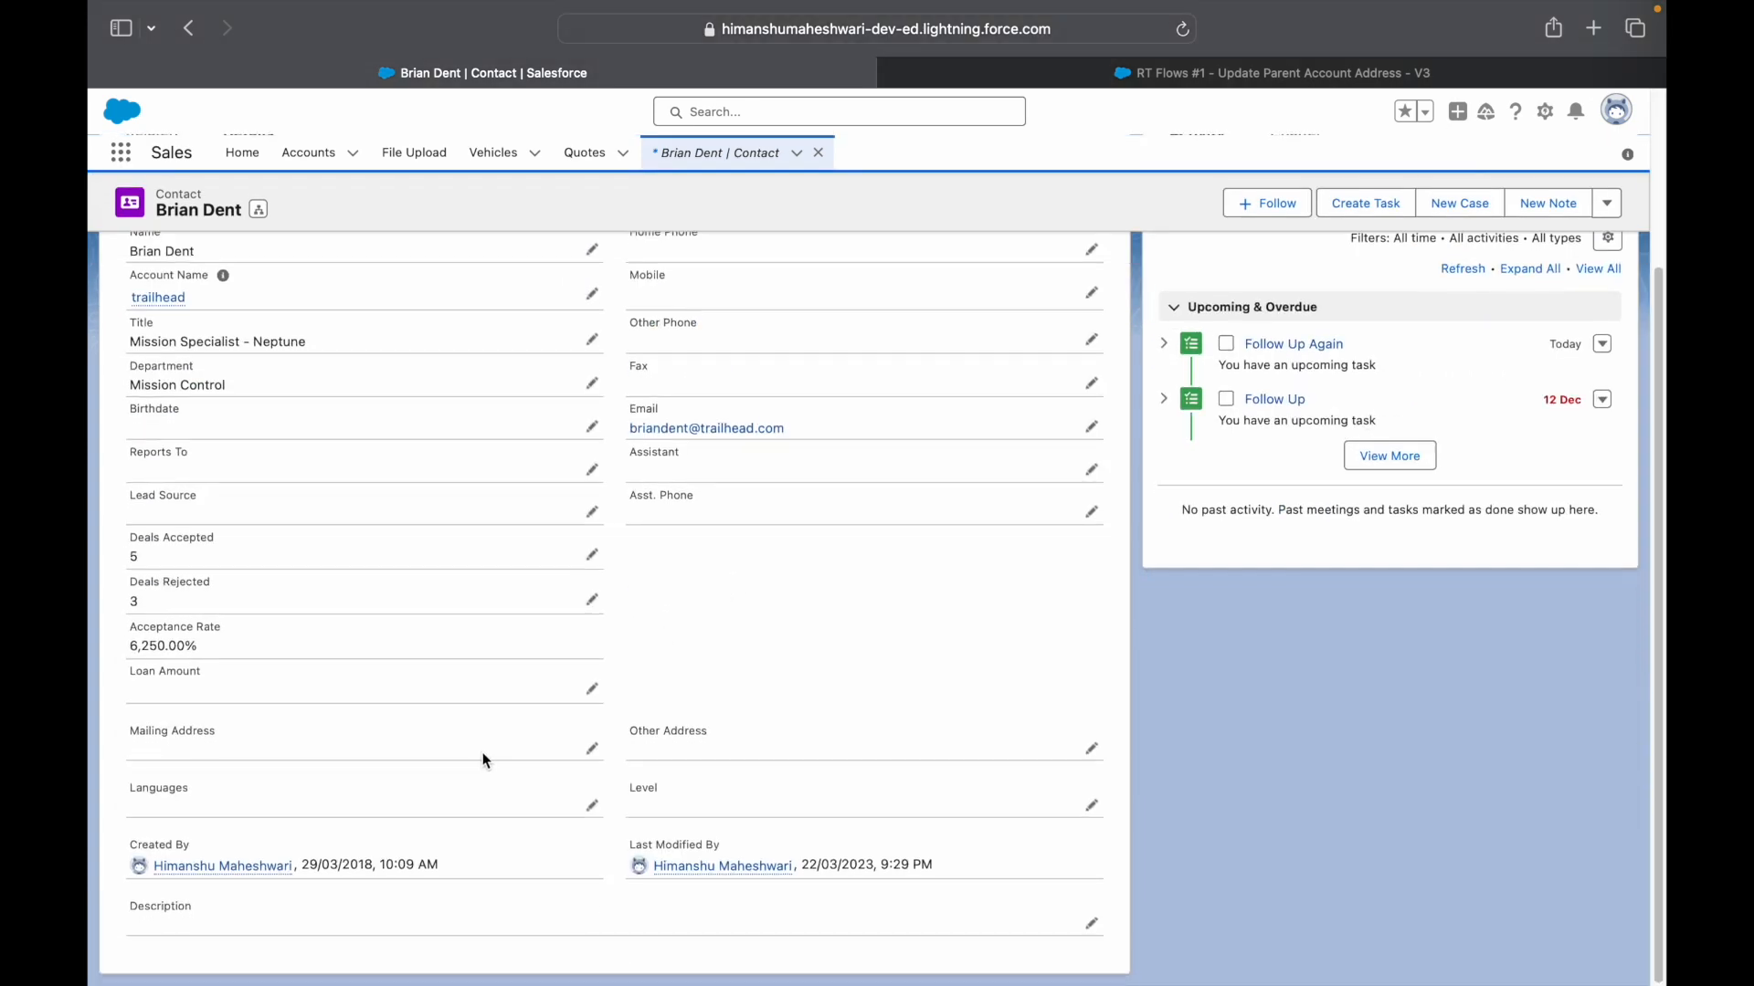
click(592, 750)
scroll(560, 725, down, 3)
click(289, 736)
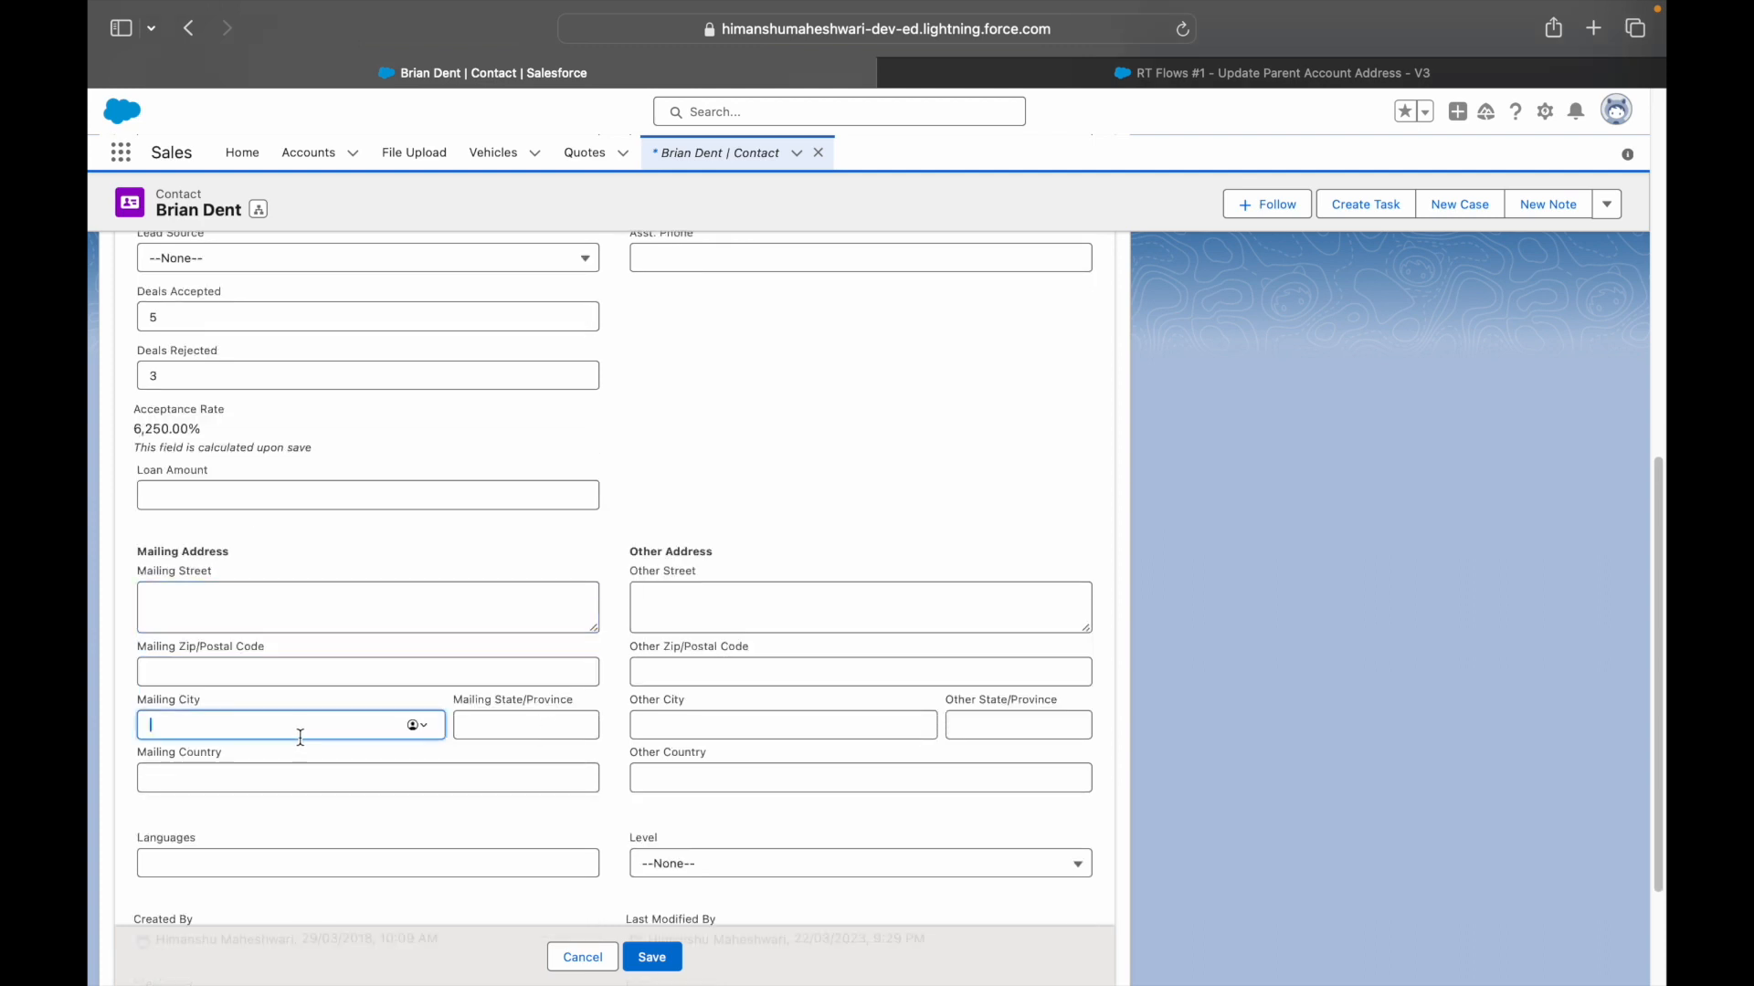
text(DXB)
click(340, 768)
click(496, 725)
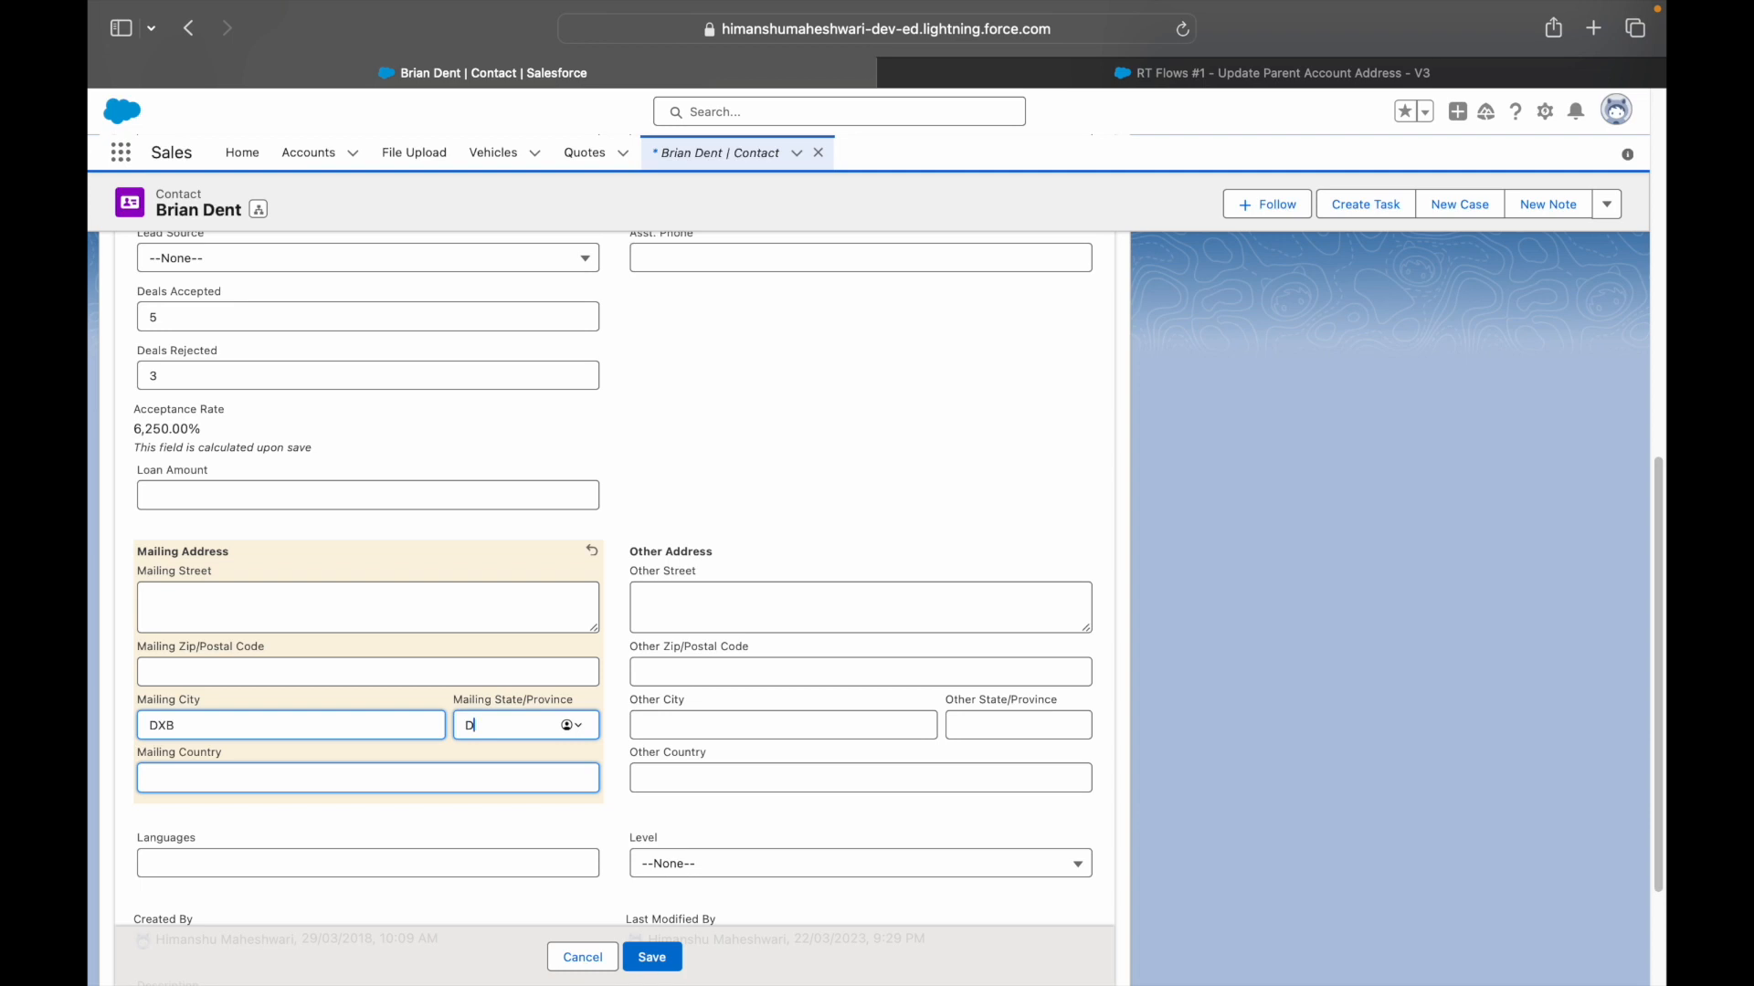
click(656, 956)
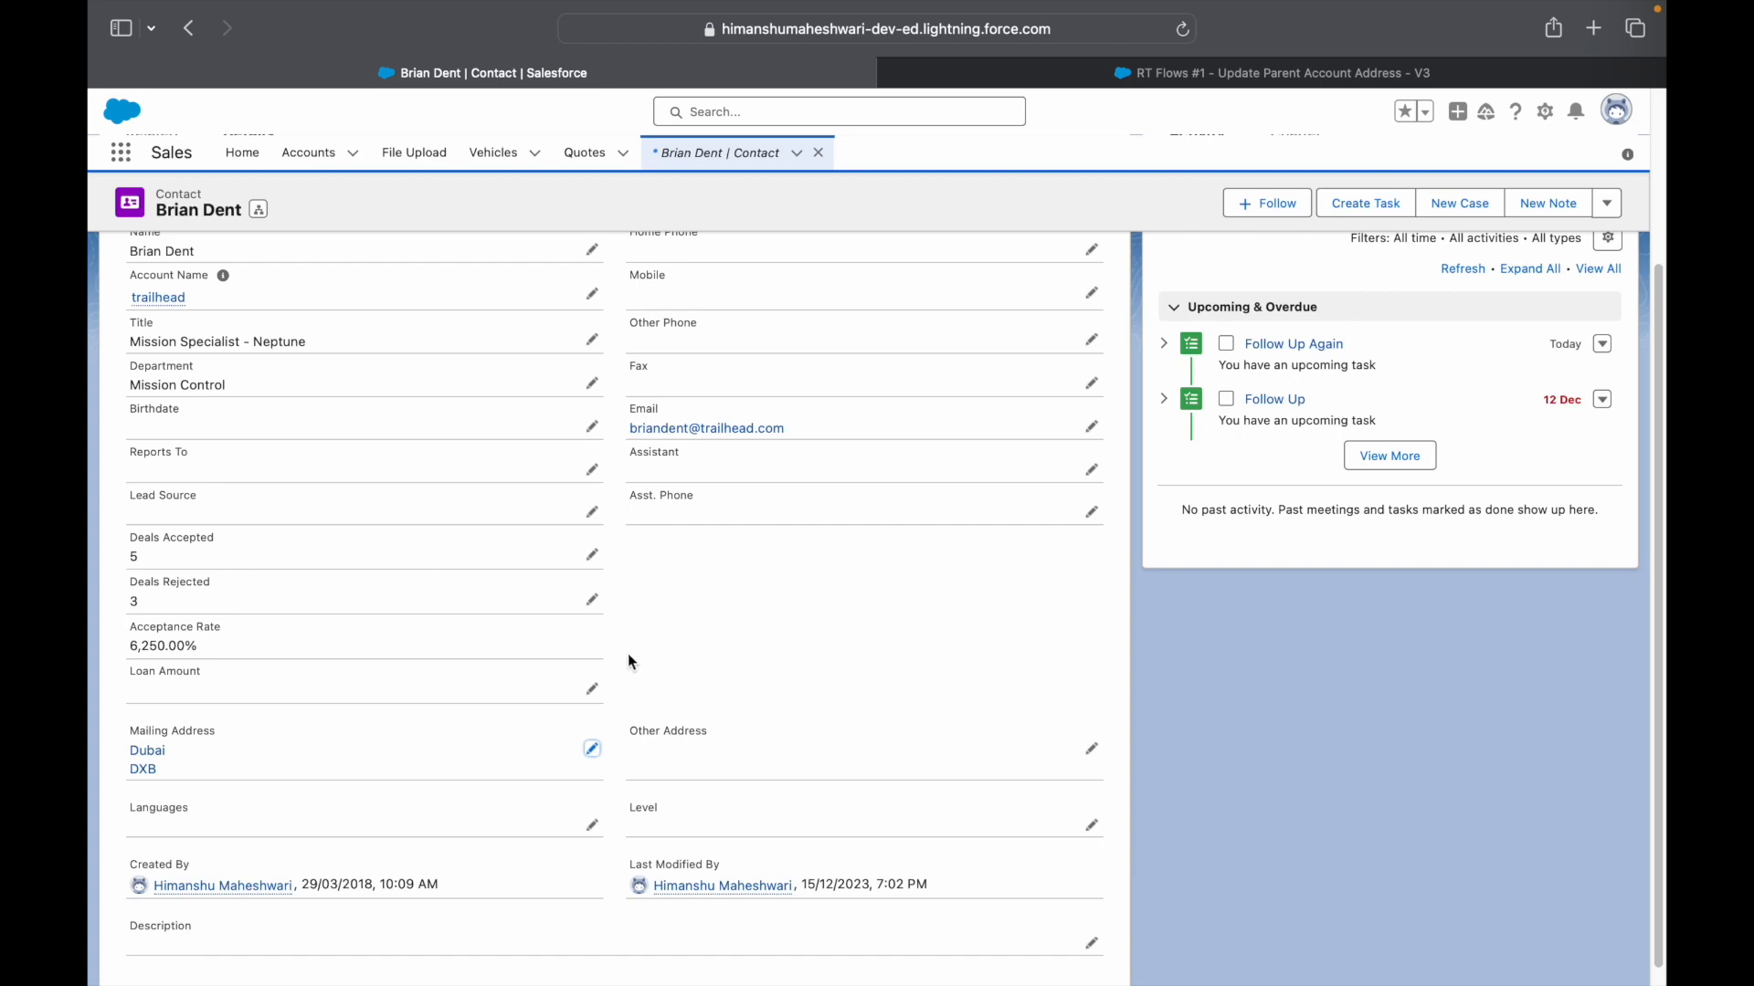
scroll(626, 656, up, 3)
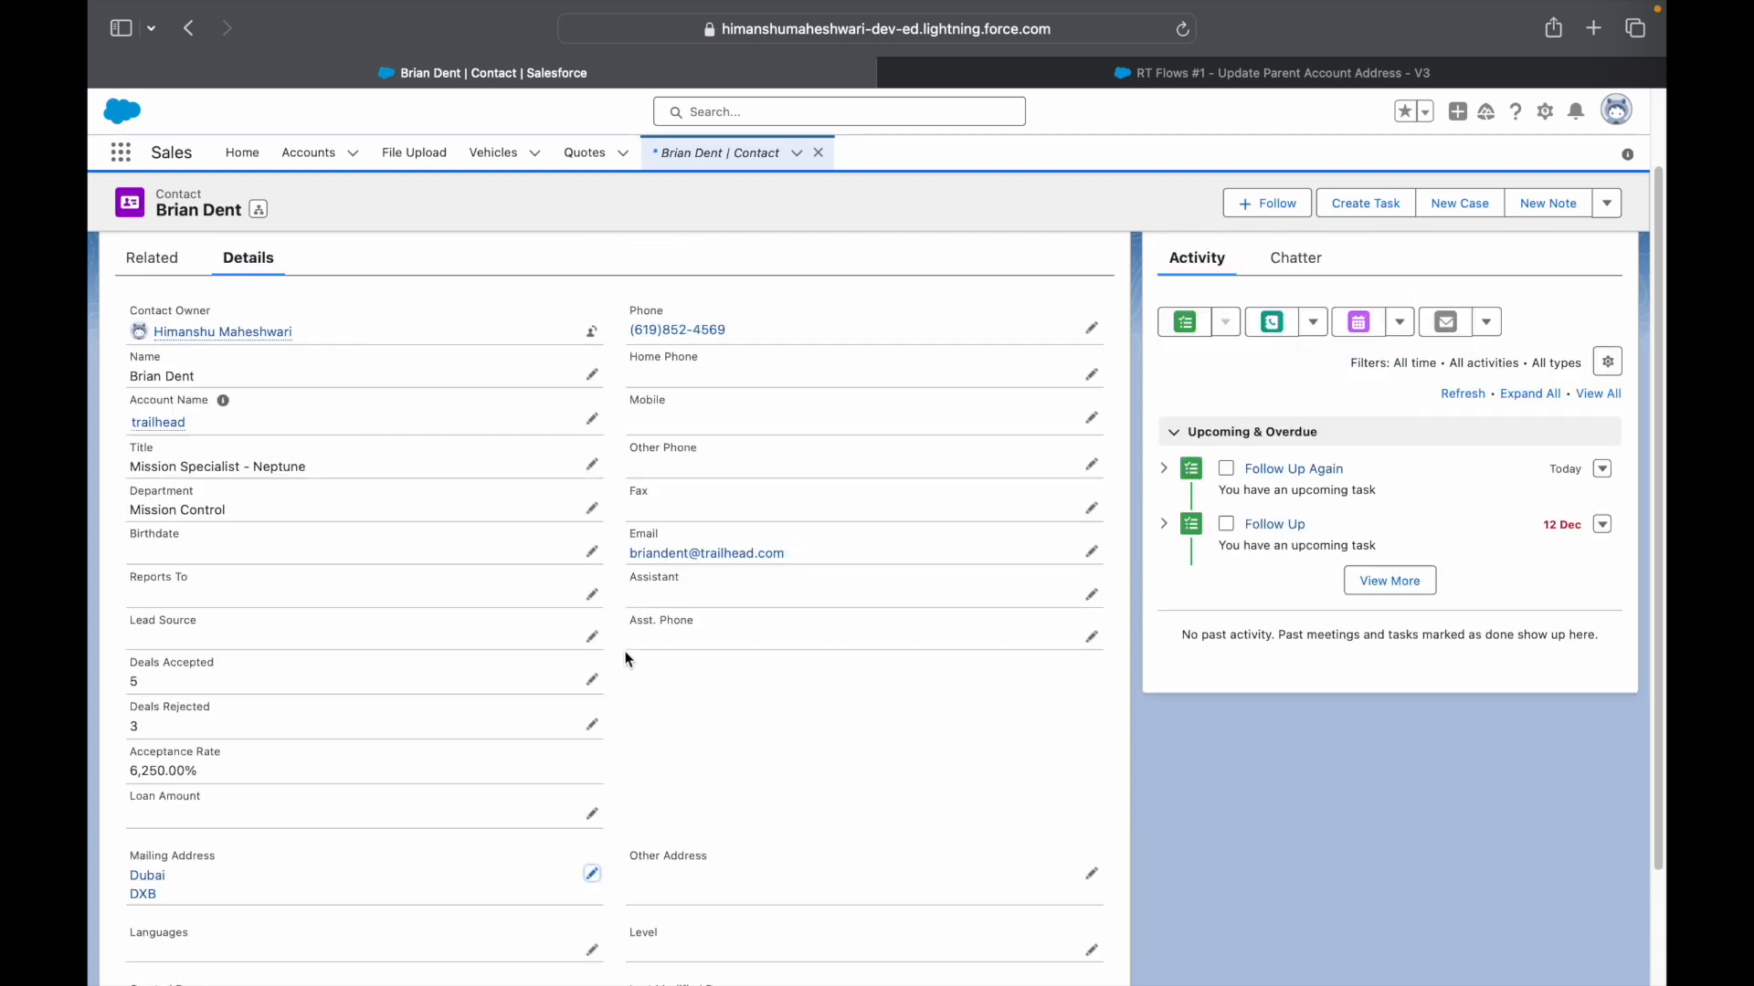
- Open the trailhead account and scroll to its Shipping Address, which shows only DXB
click(157, 424)
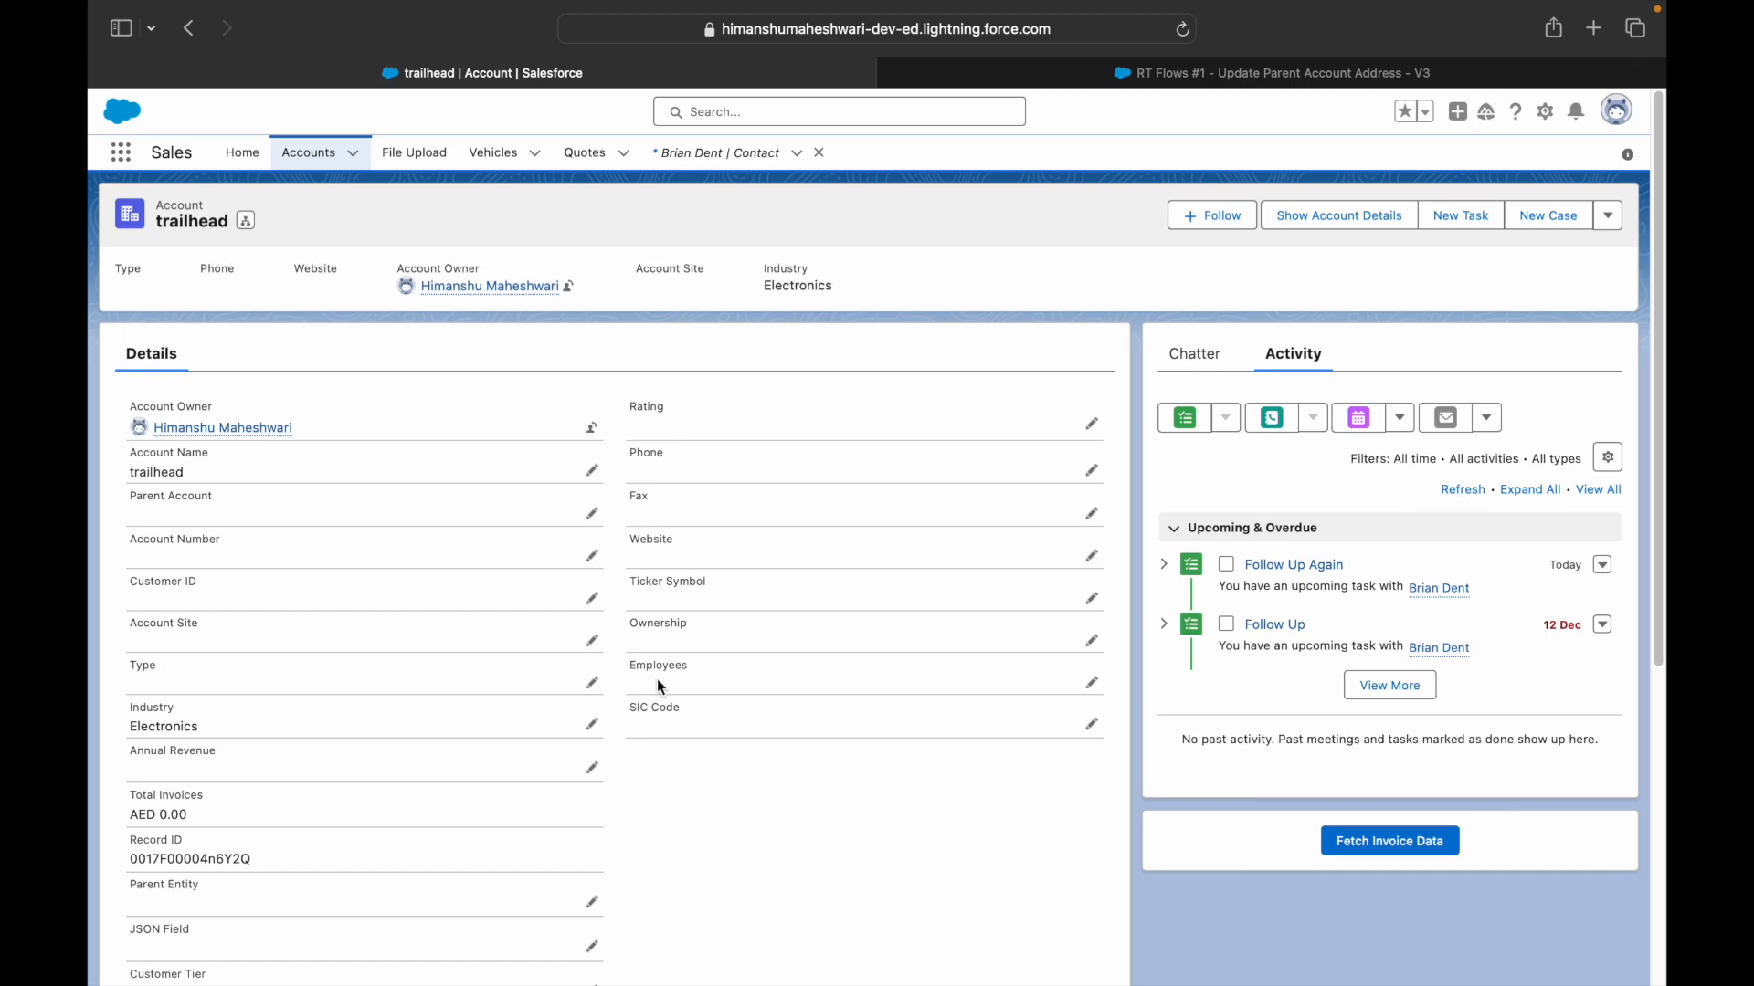
scroll(654, 676, down, 5)
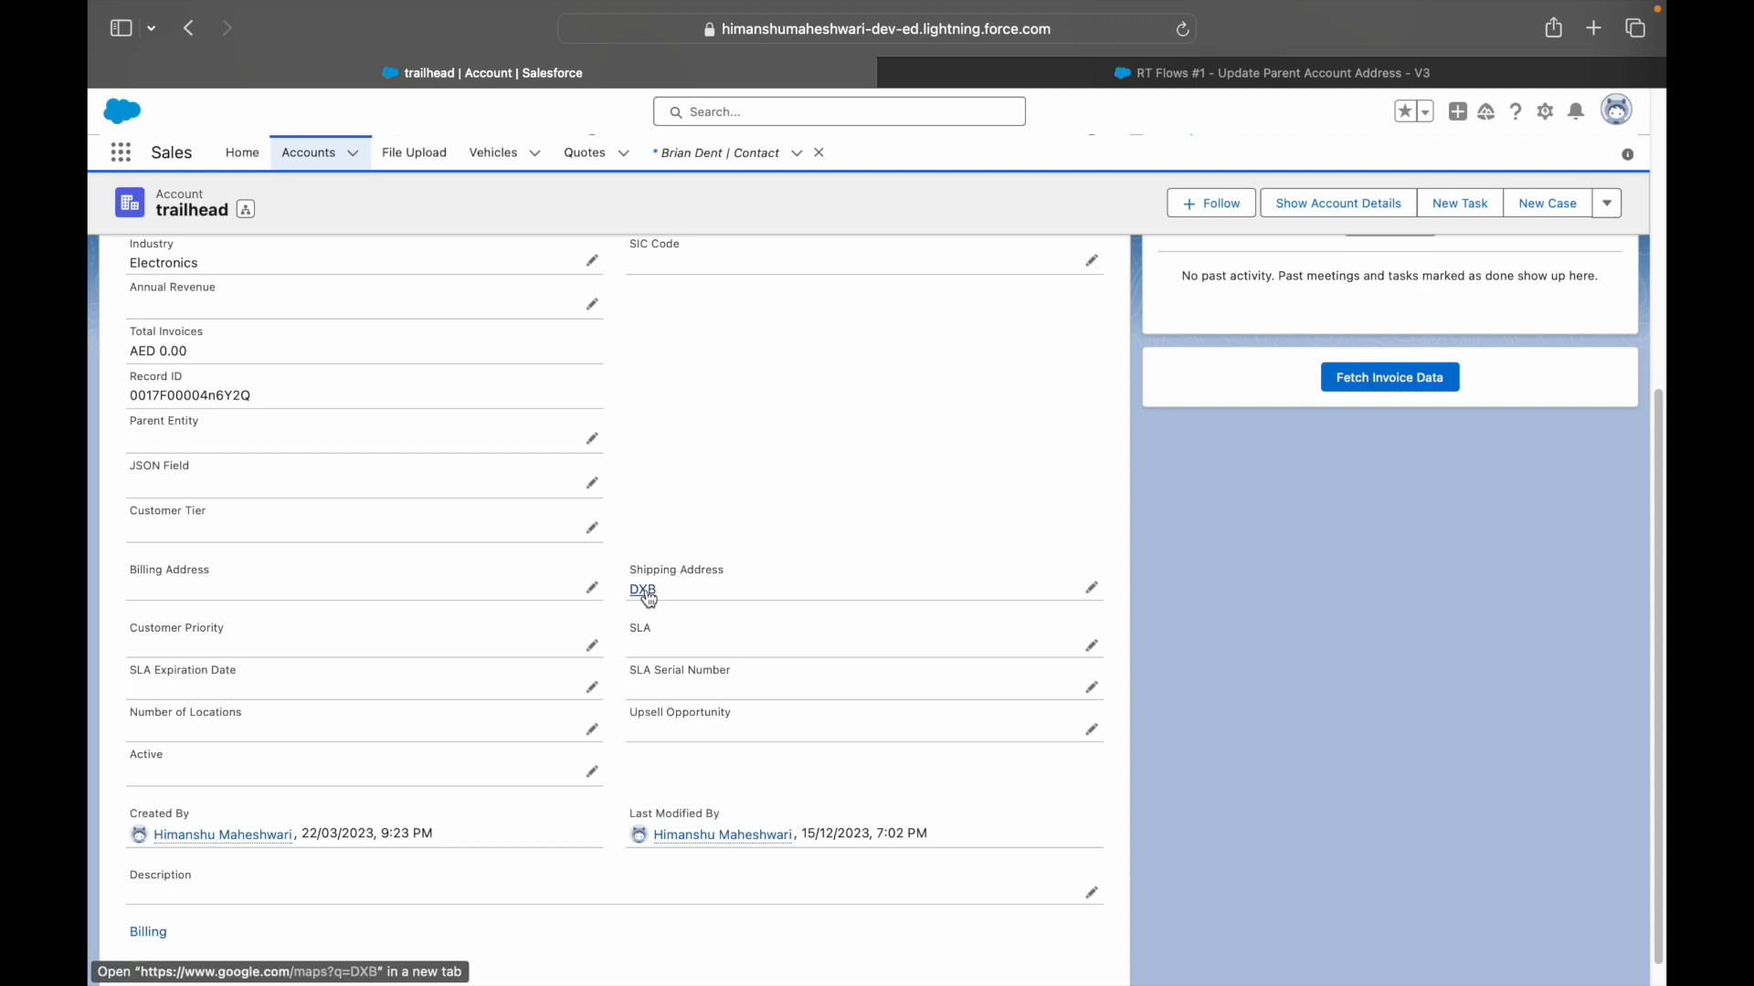
scroll(671, 610, up, 5)
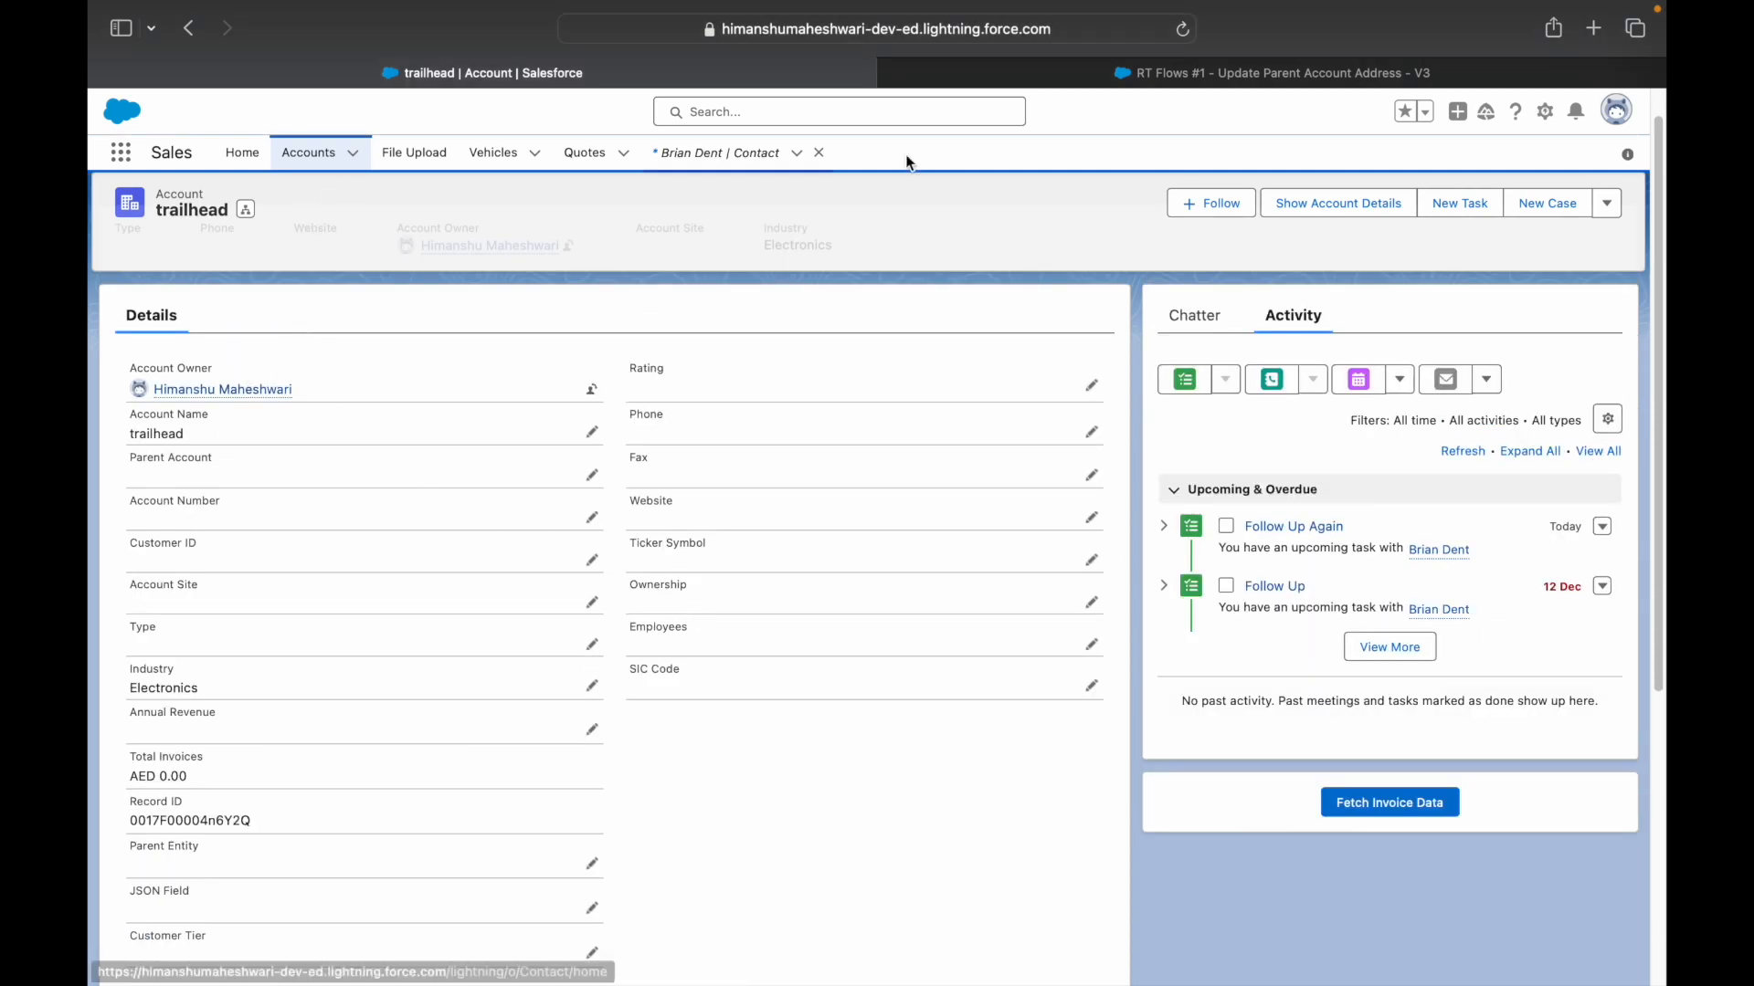
- Reopen the contact's details and start editing its Mailing Address
click(726, 151)
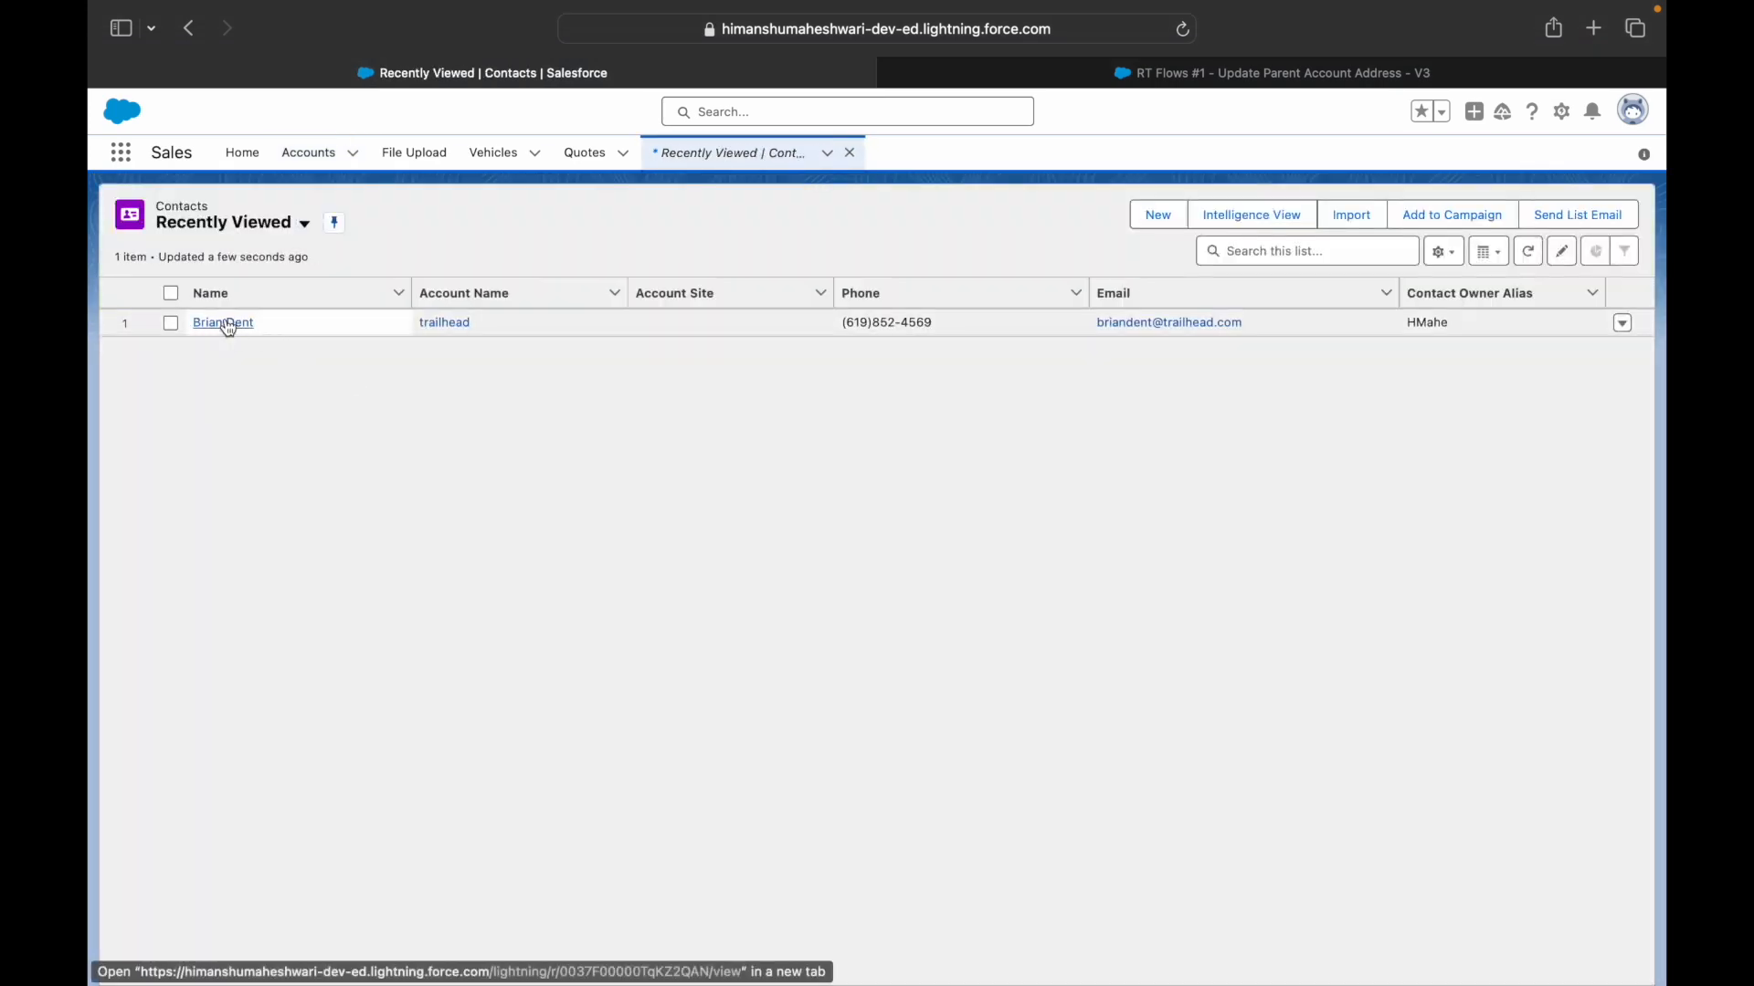
click(225, 323)
click(249, 353)
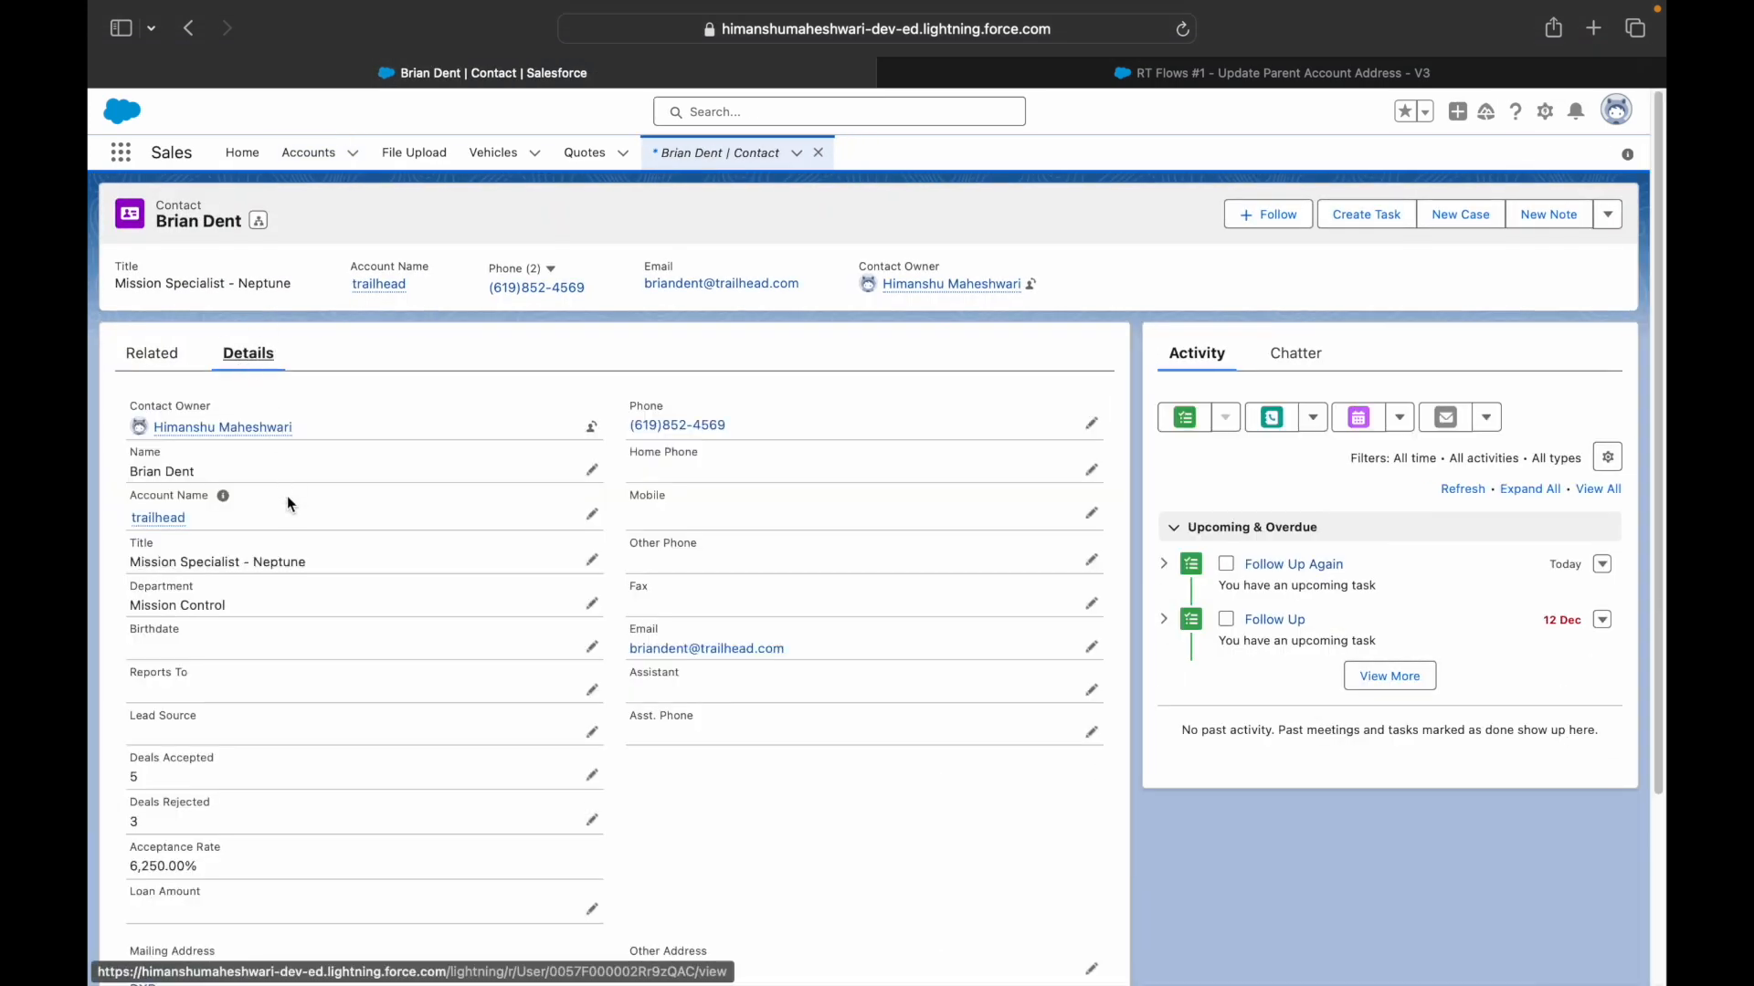
scroll(302, 512, down, 3)
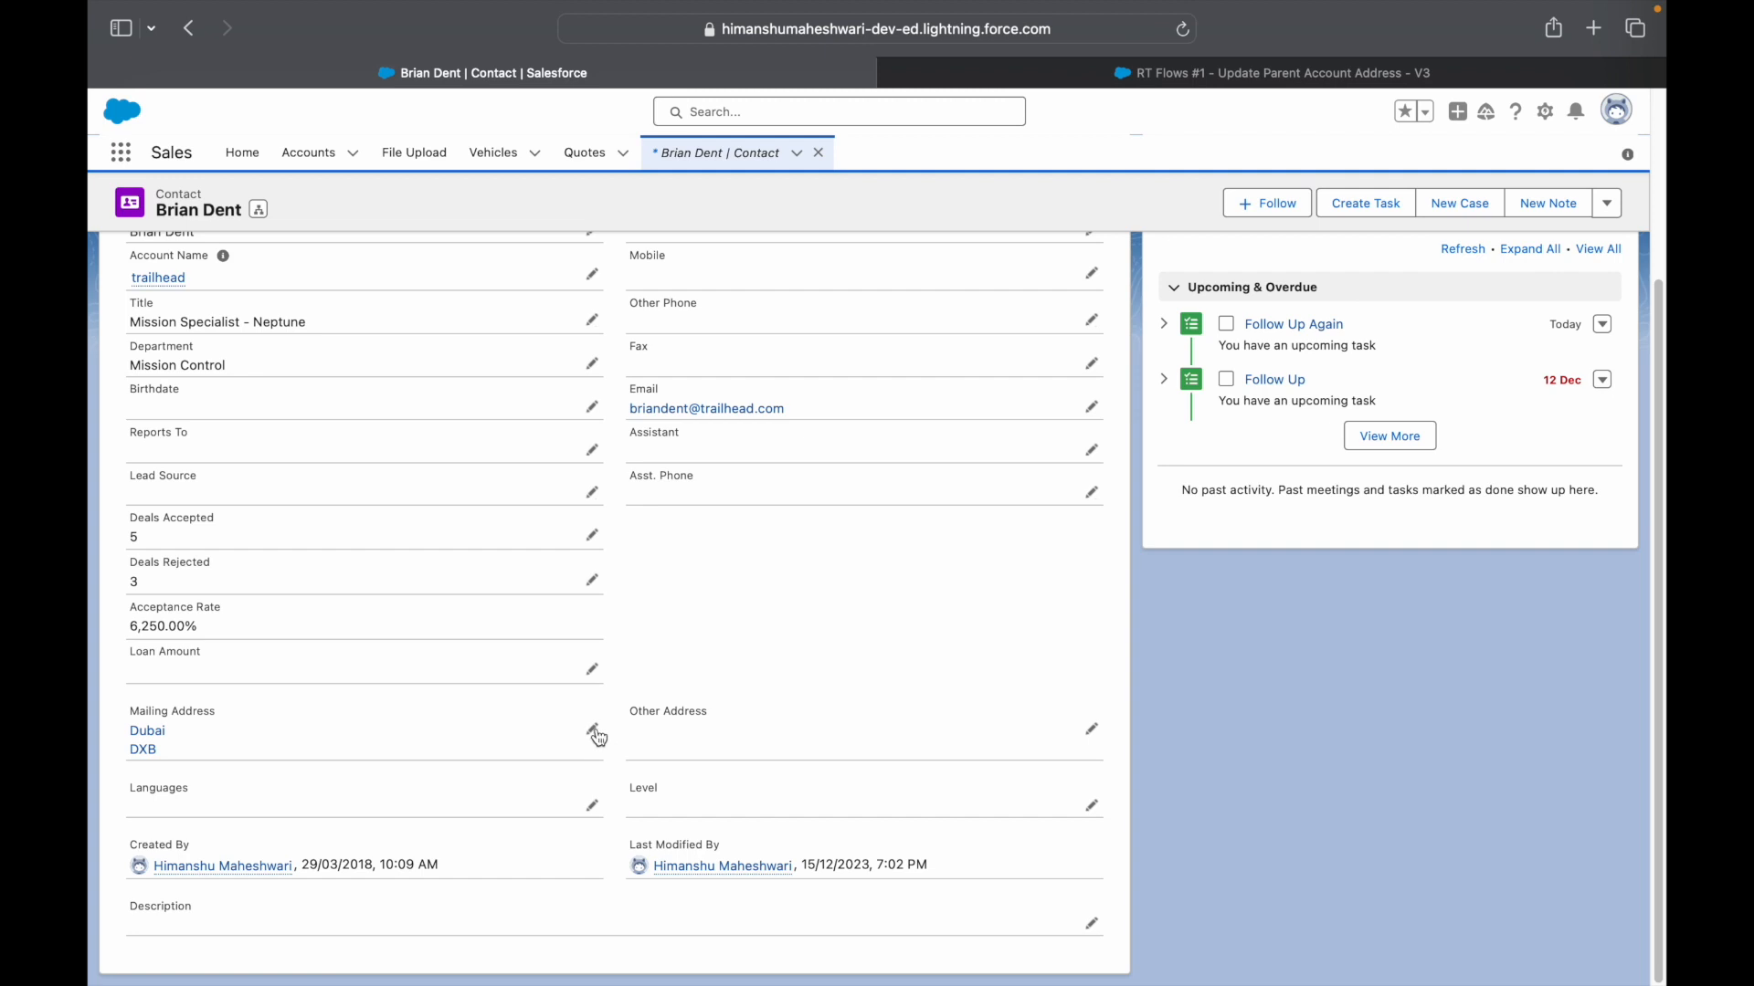
click(595, 731)
scroll(702, 792, down, 4)
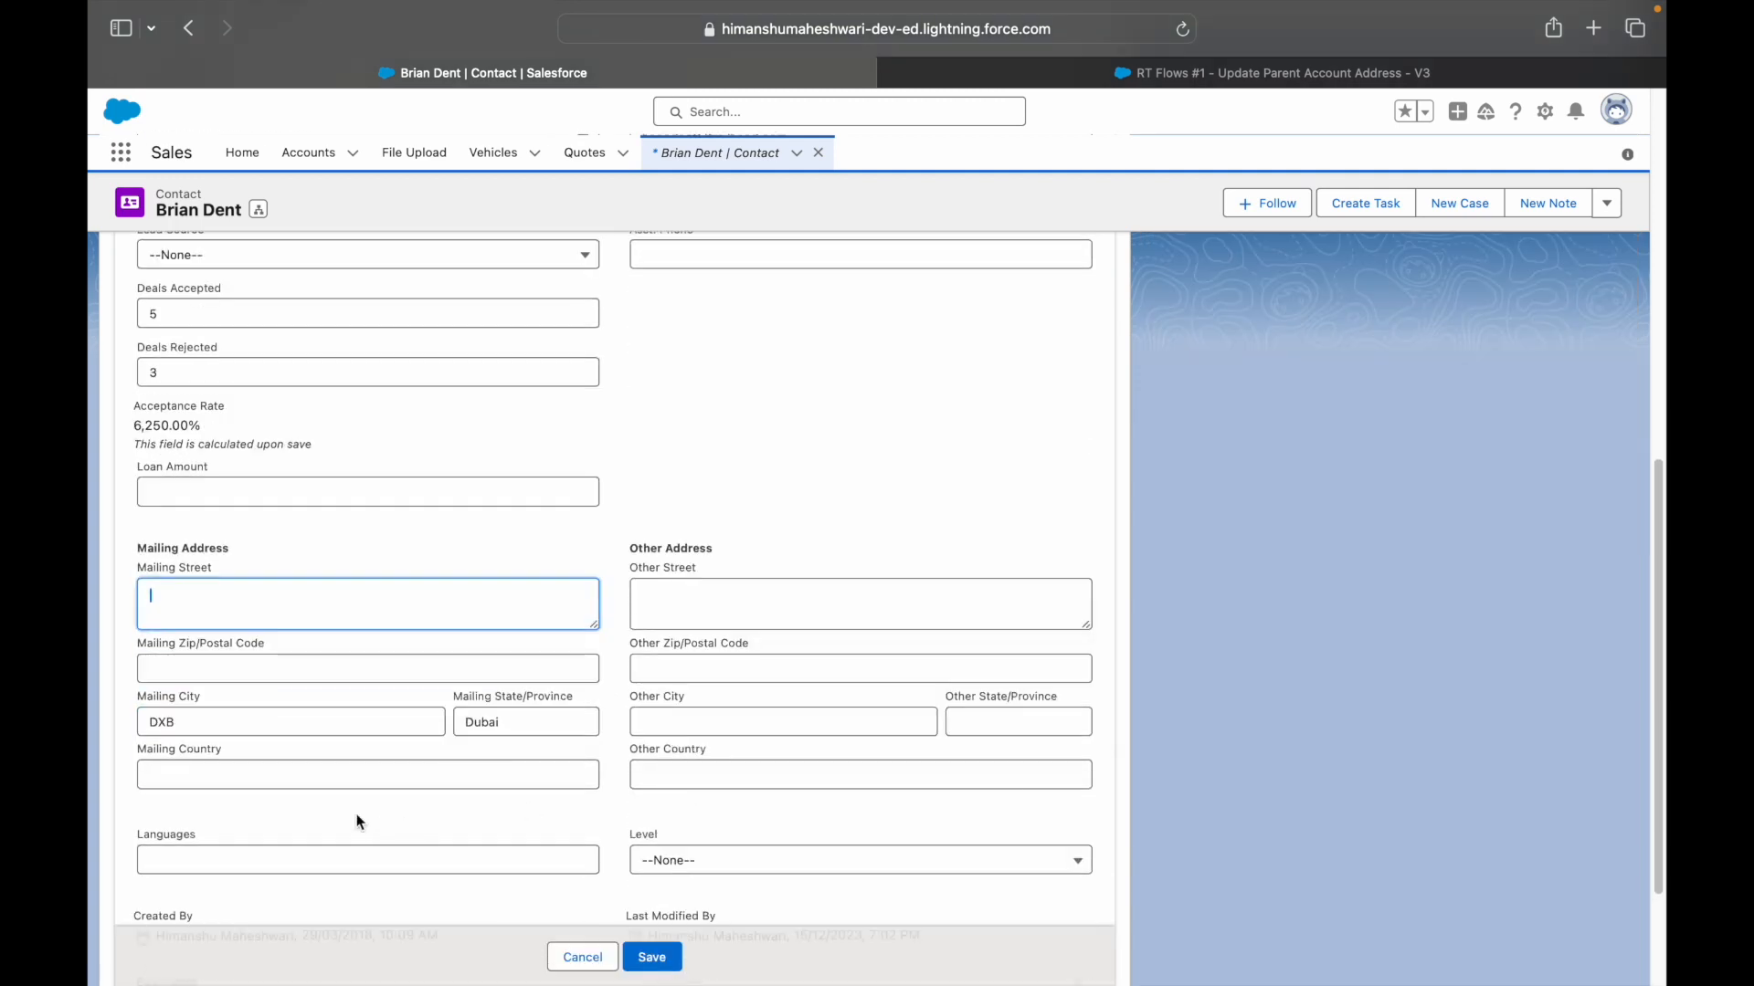
- Enter Al Qusais as Mailing Street and UAE as Mailing Country, save, then open the trailhead account
drag(508, 727, 458, 706)
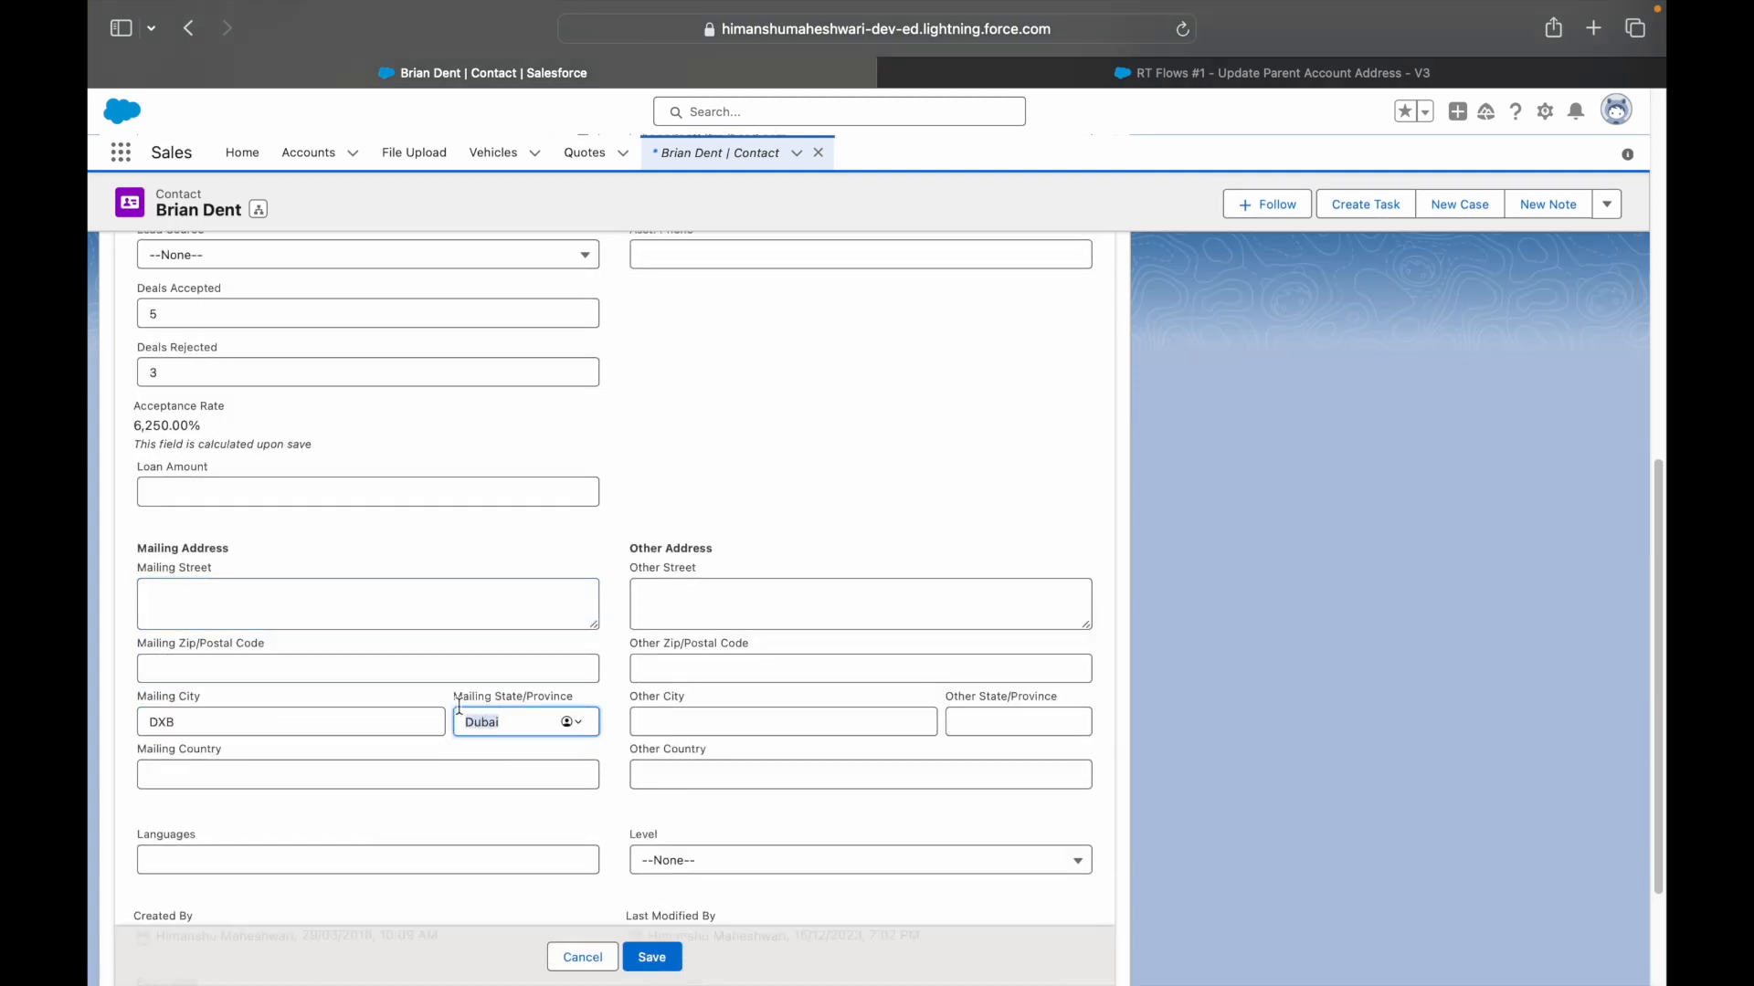
click(520, 722)
click(199, 726)
click(211, 772)
click(213, 615)
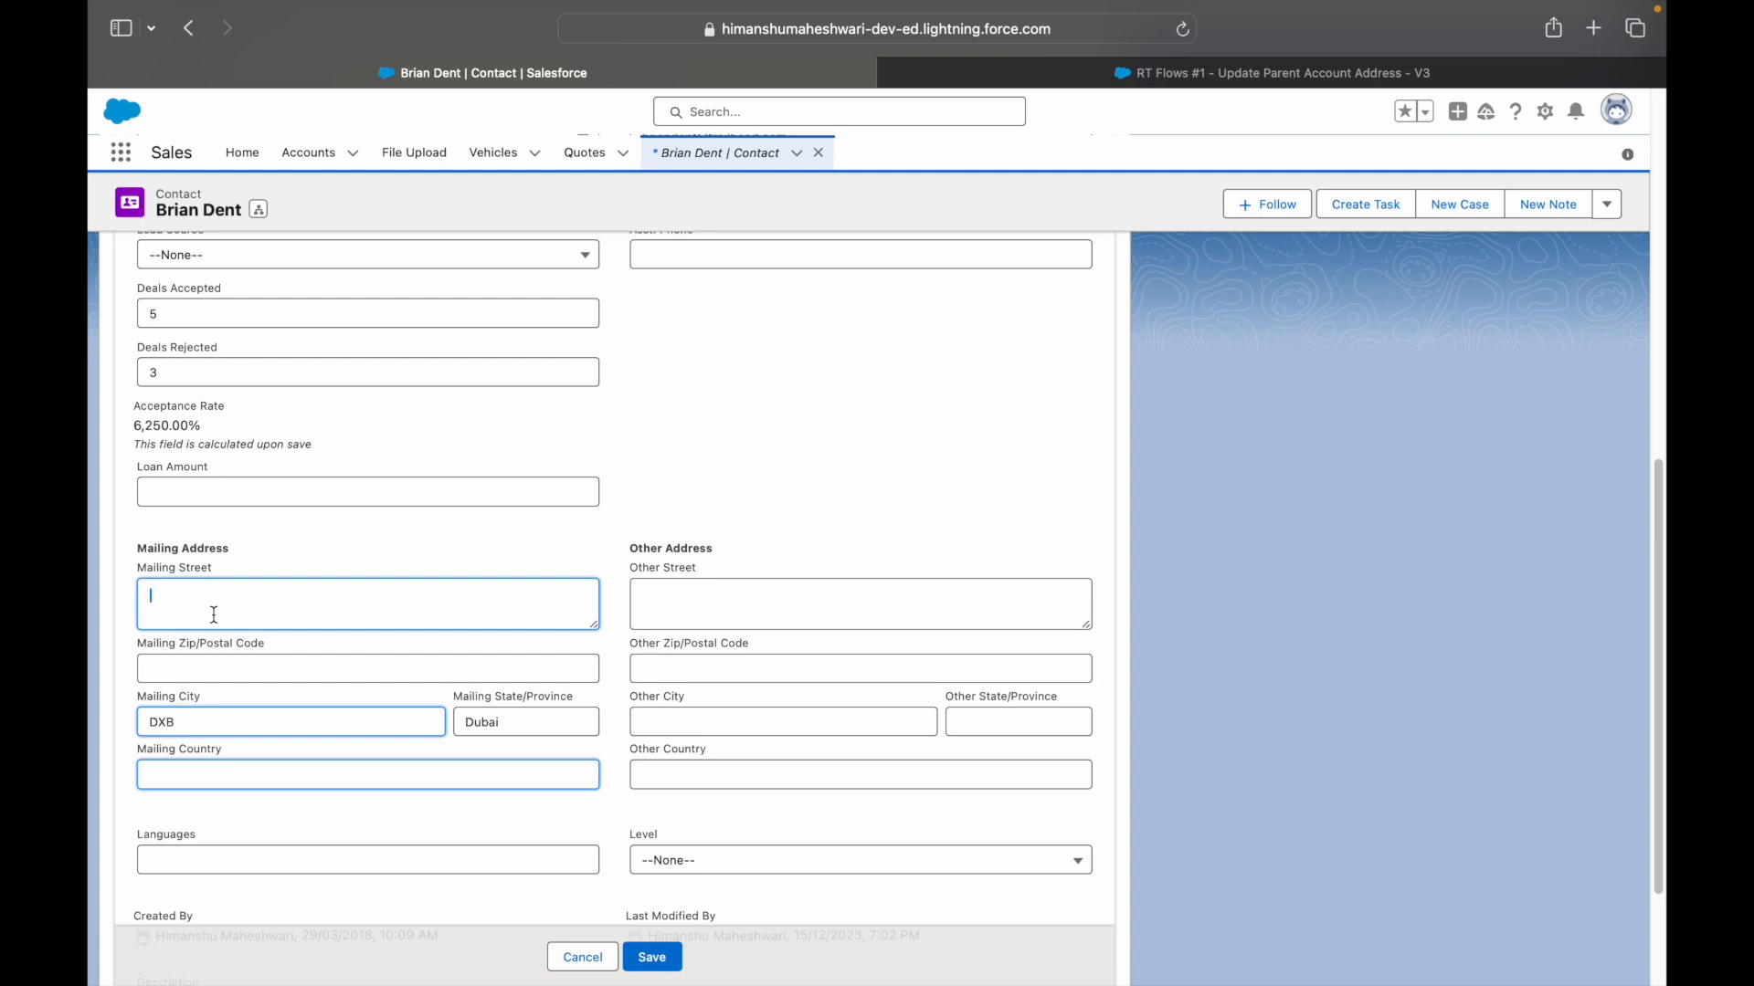
text(Al Qusais)
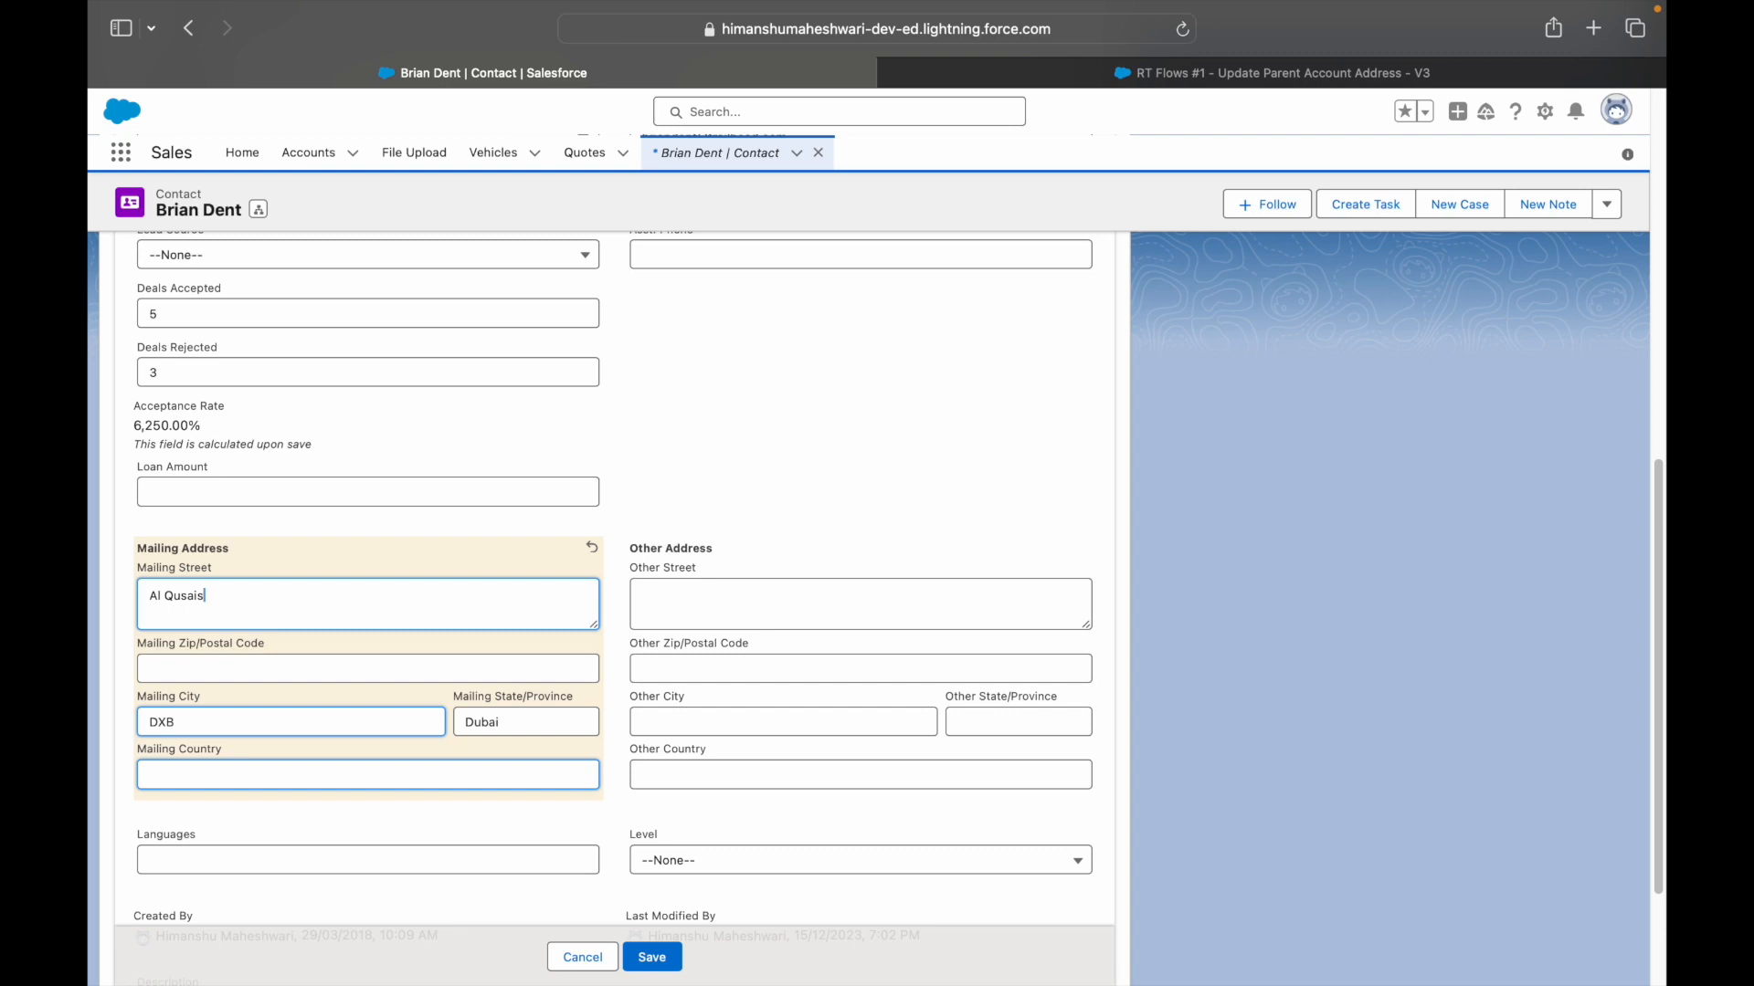
click(177, 773)
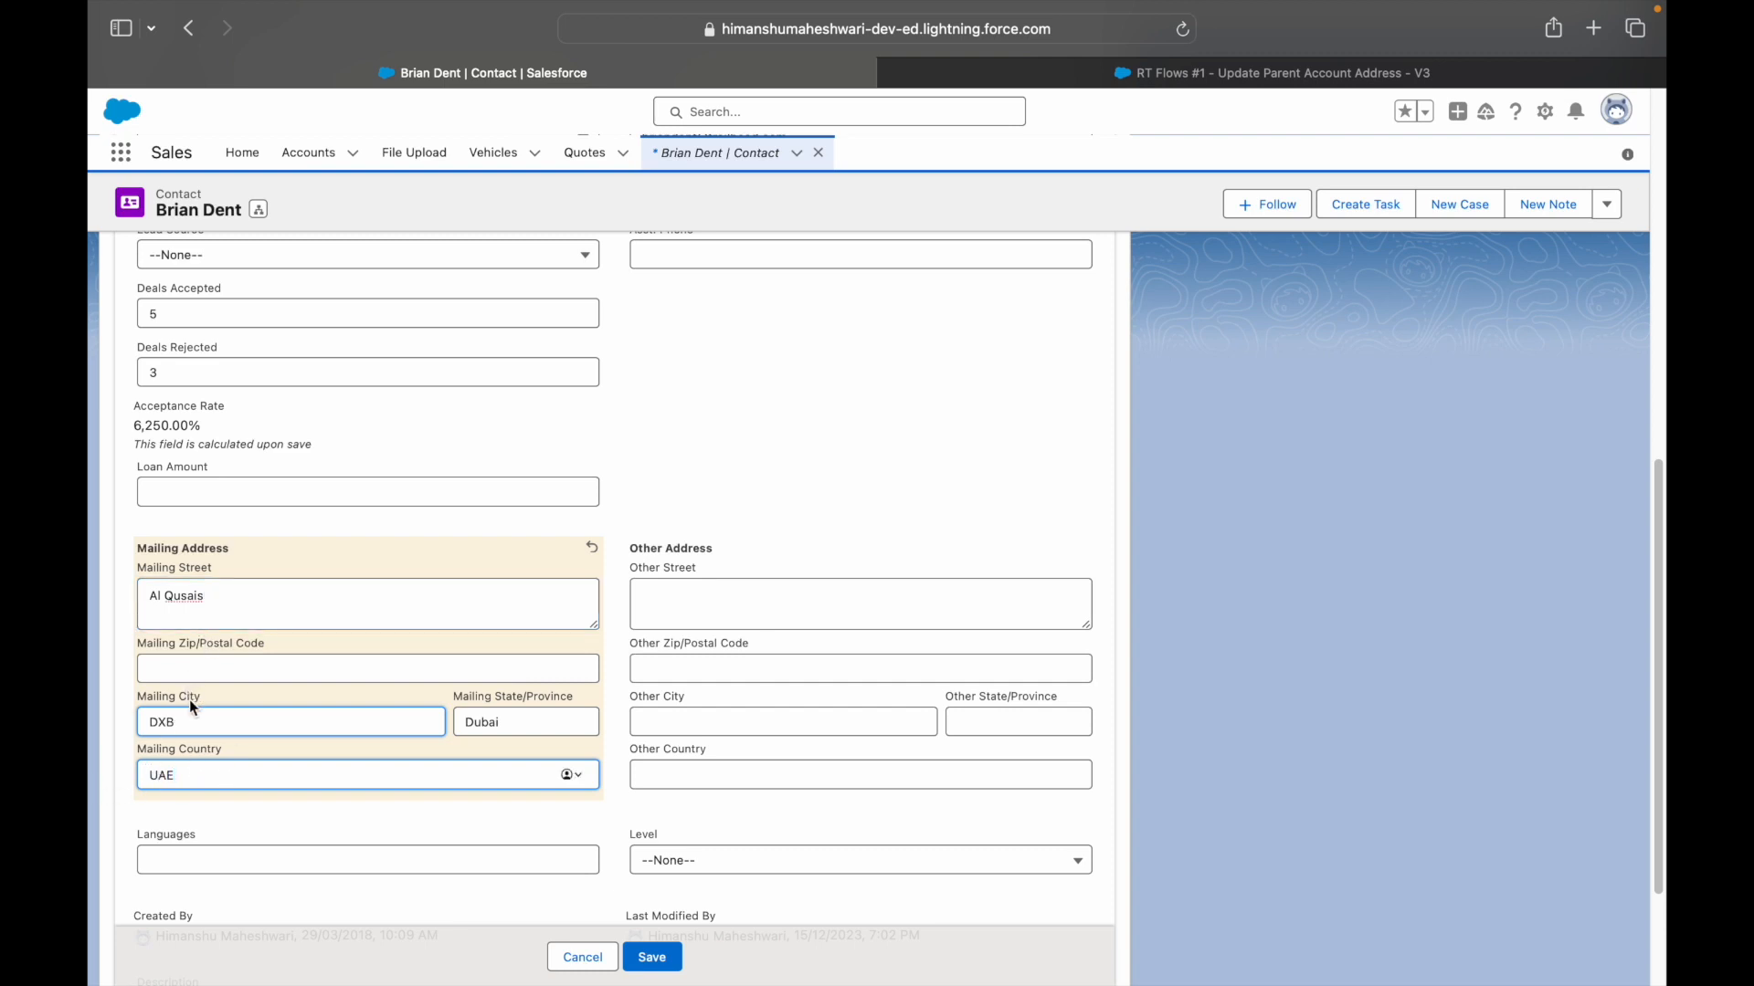
click(652, 957)
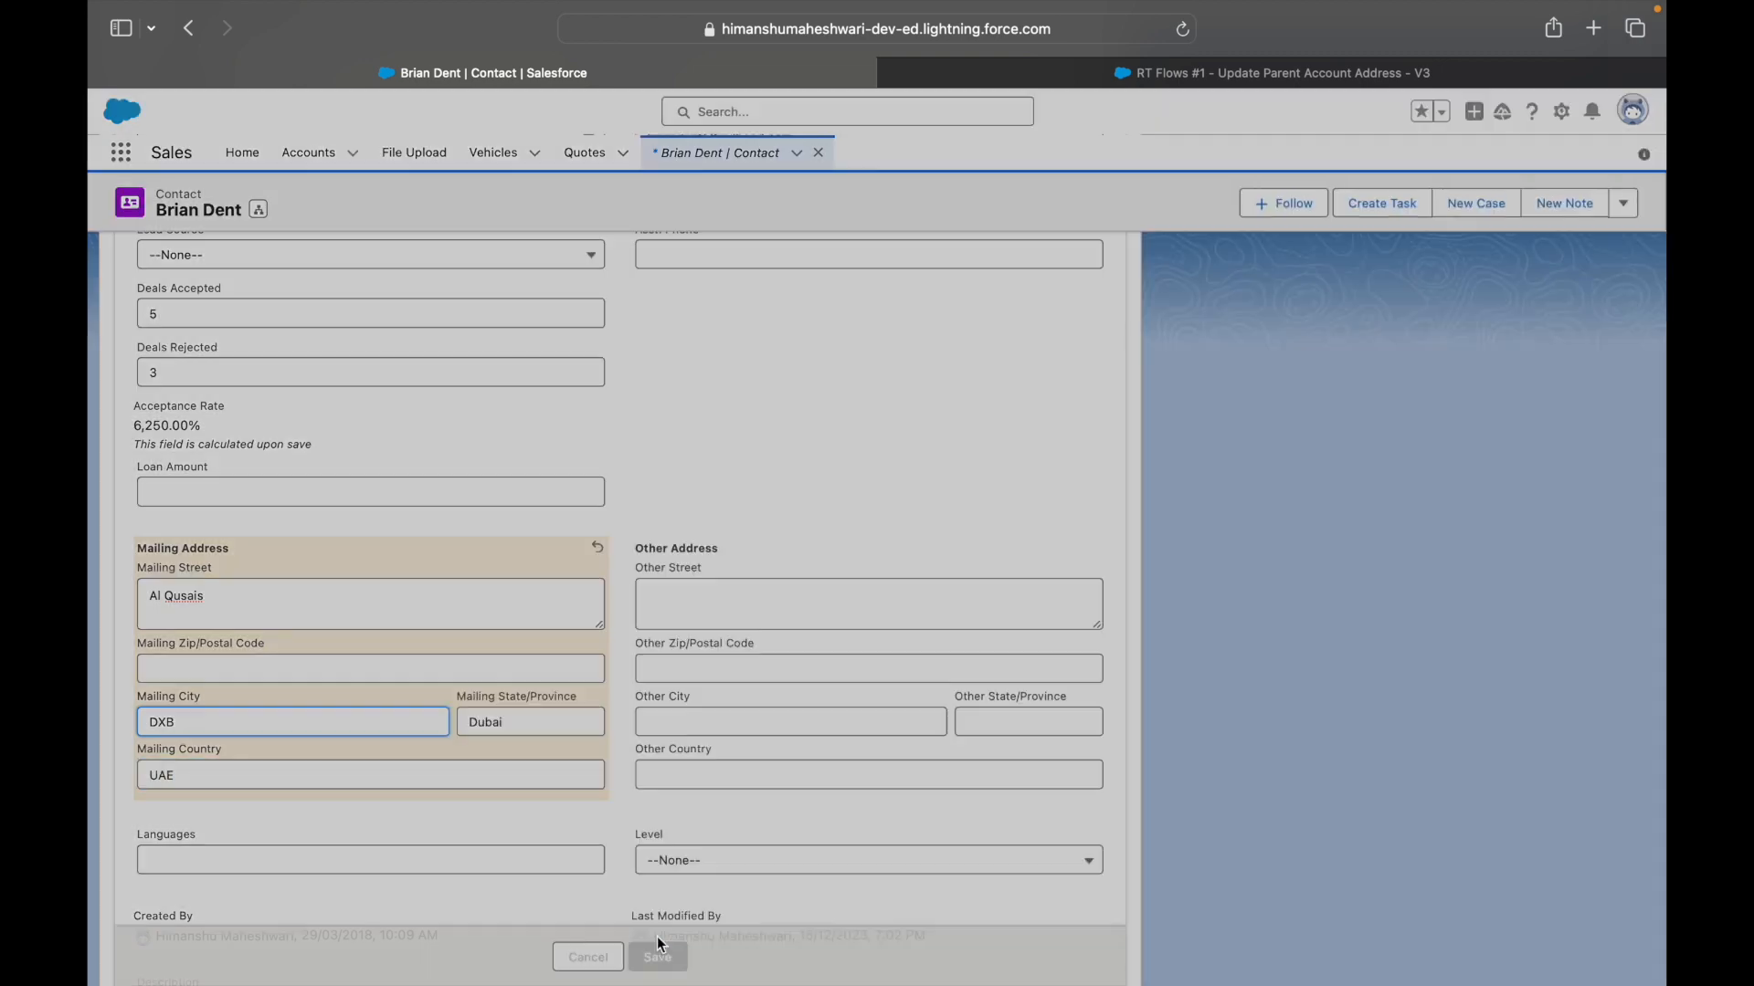
scroll(573, 482, up, 3)
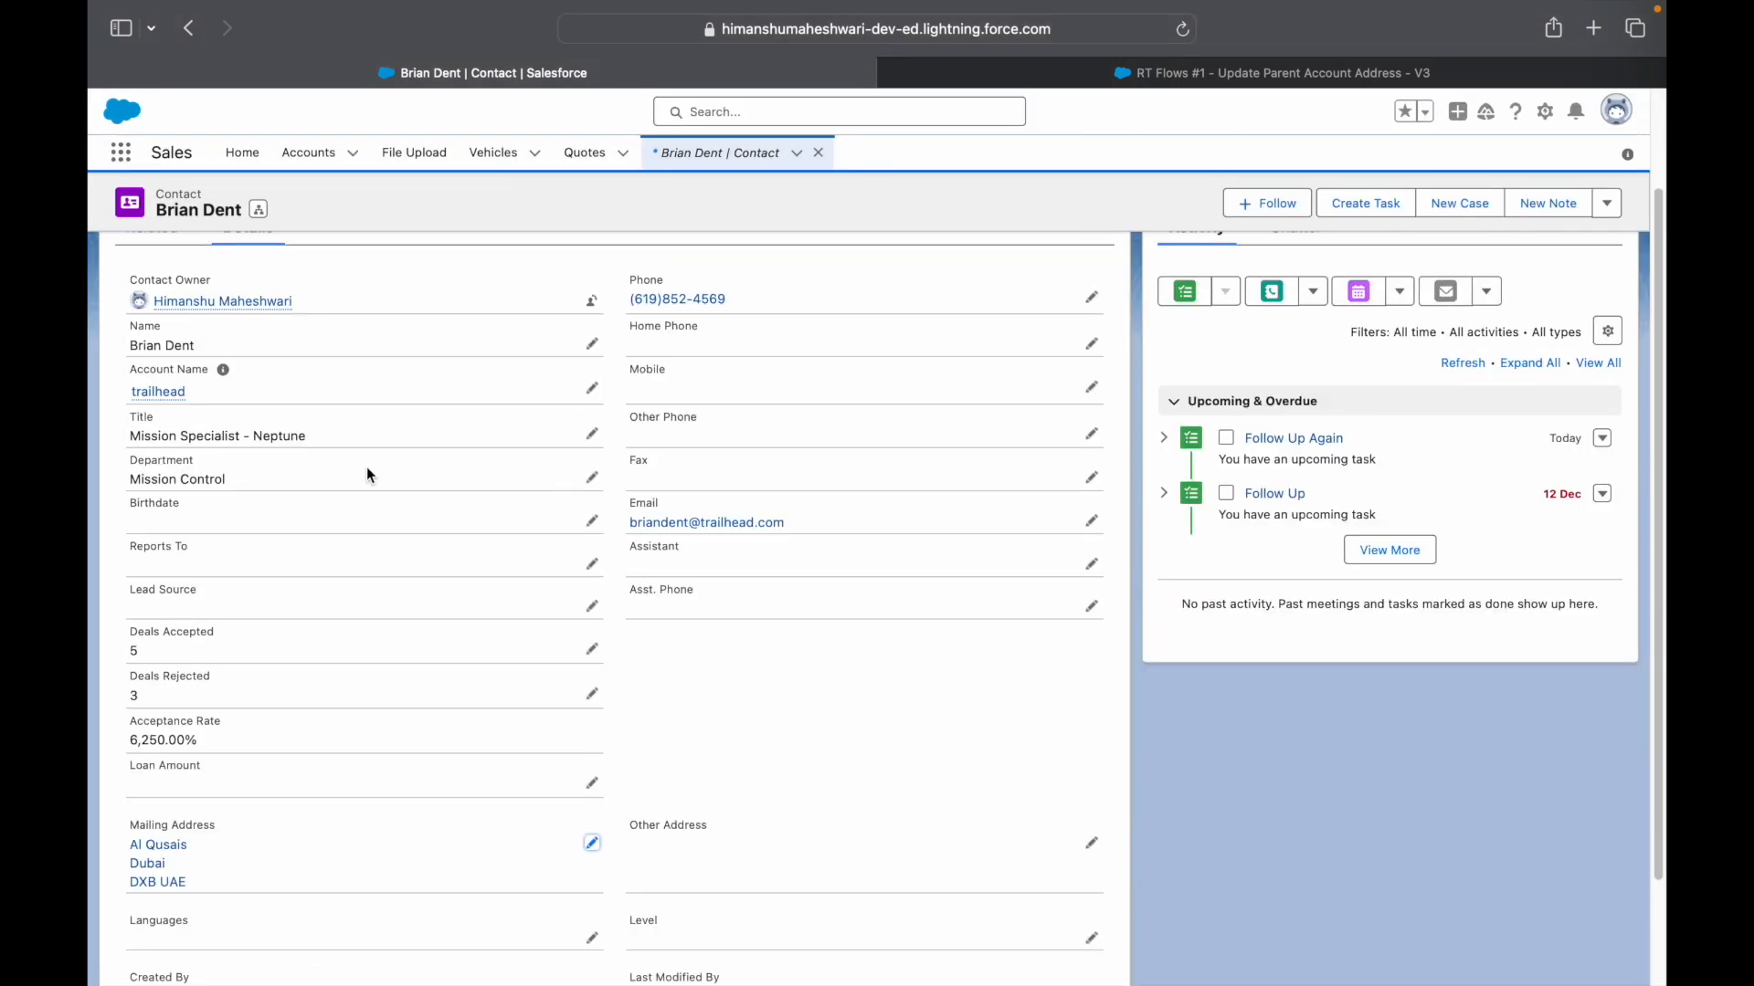
click(165, 395)
- Confirm the trailhead Shipping Address reads Al Qusais, DXB UAE, then return to the contacts list
scroll(536, 724, down, 5)
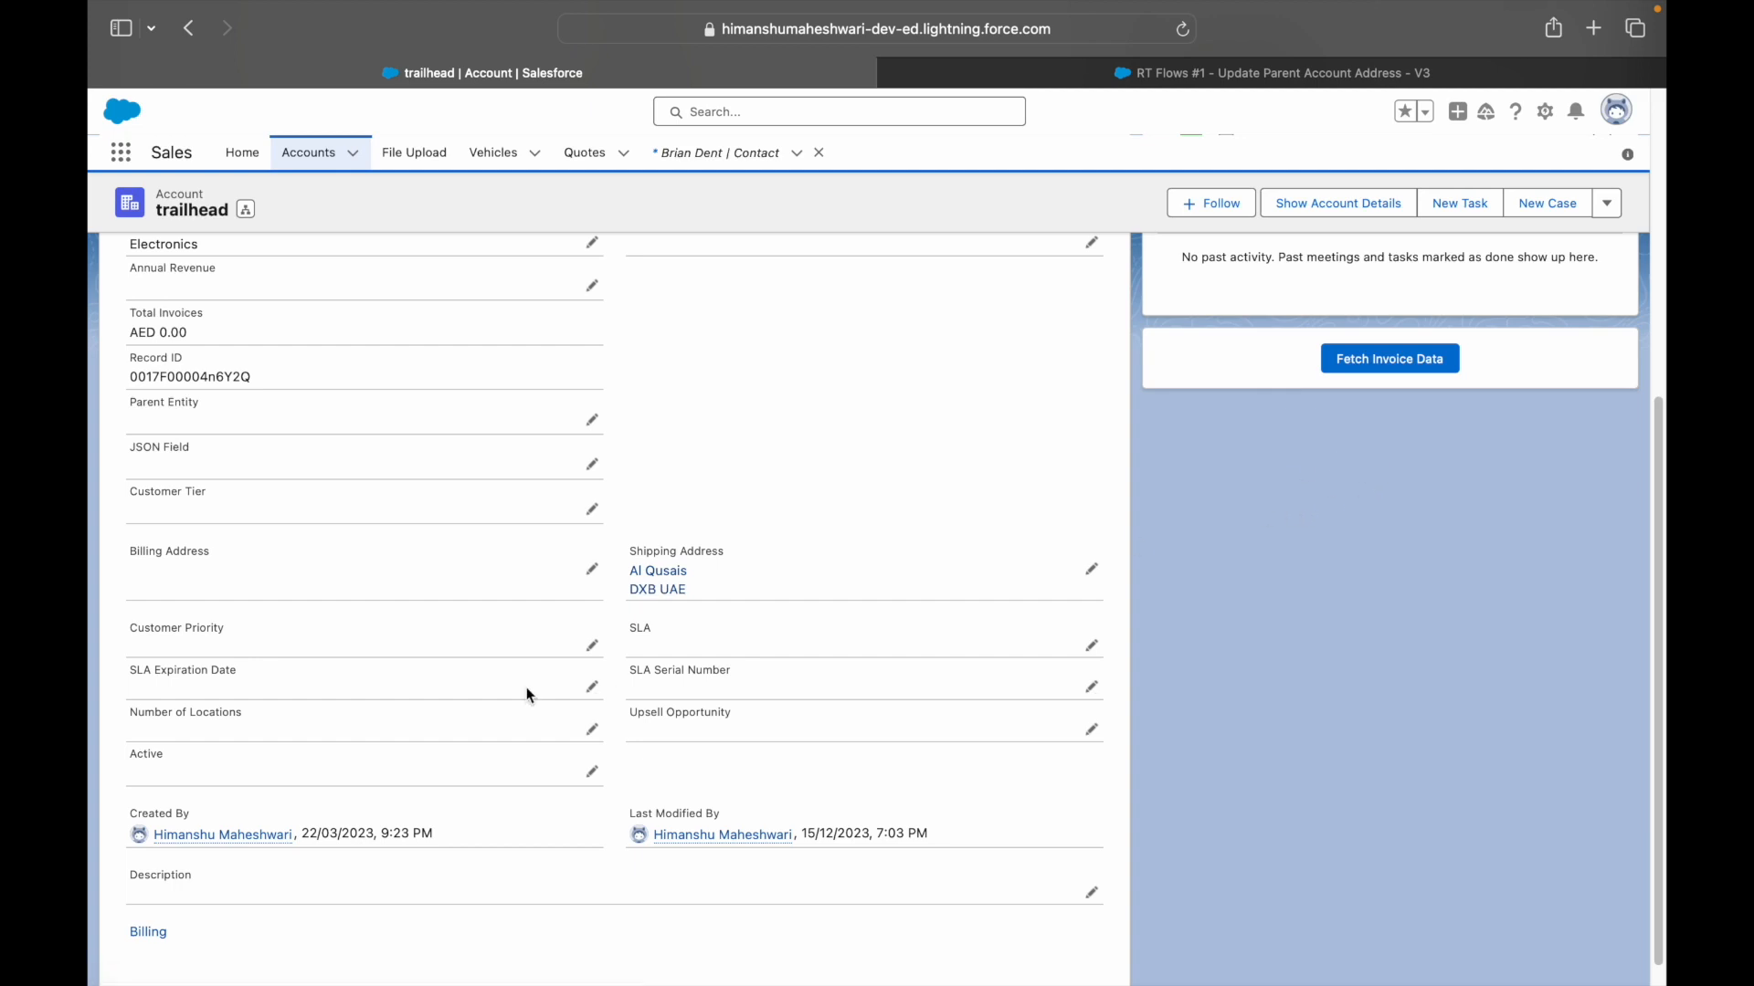
scroll(539, 676, up, 5)
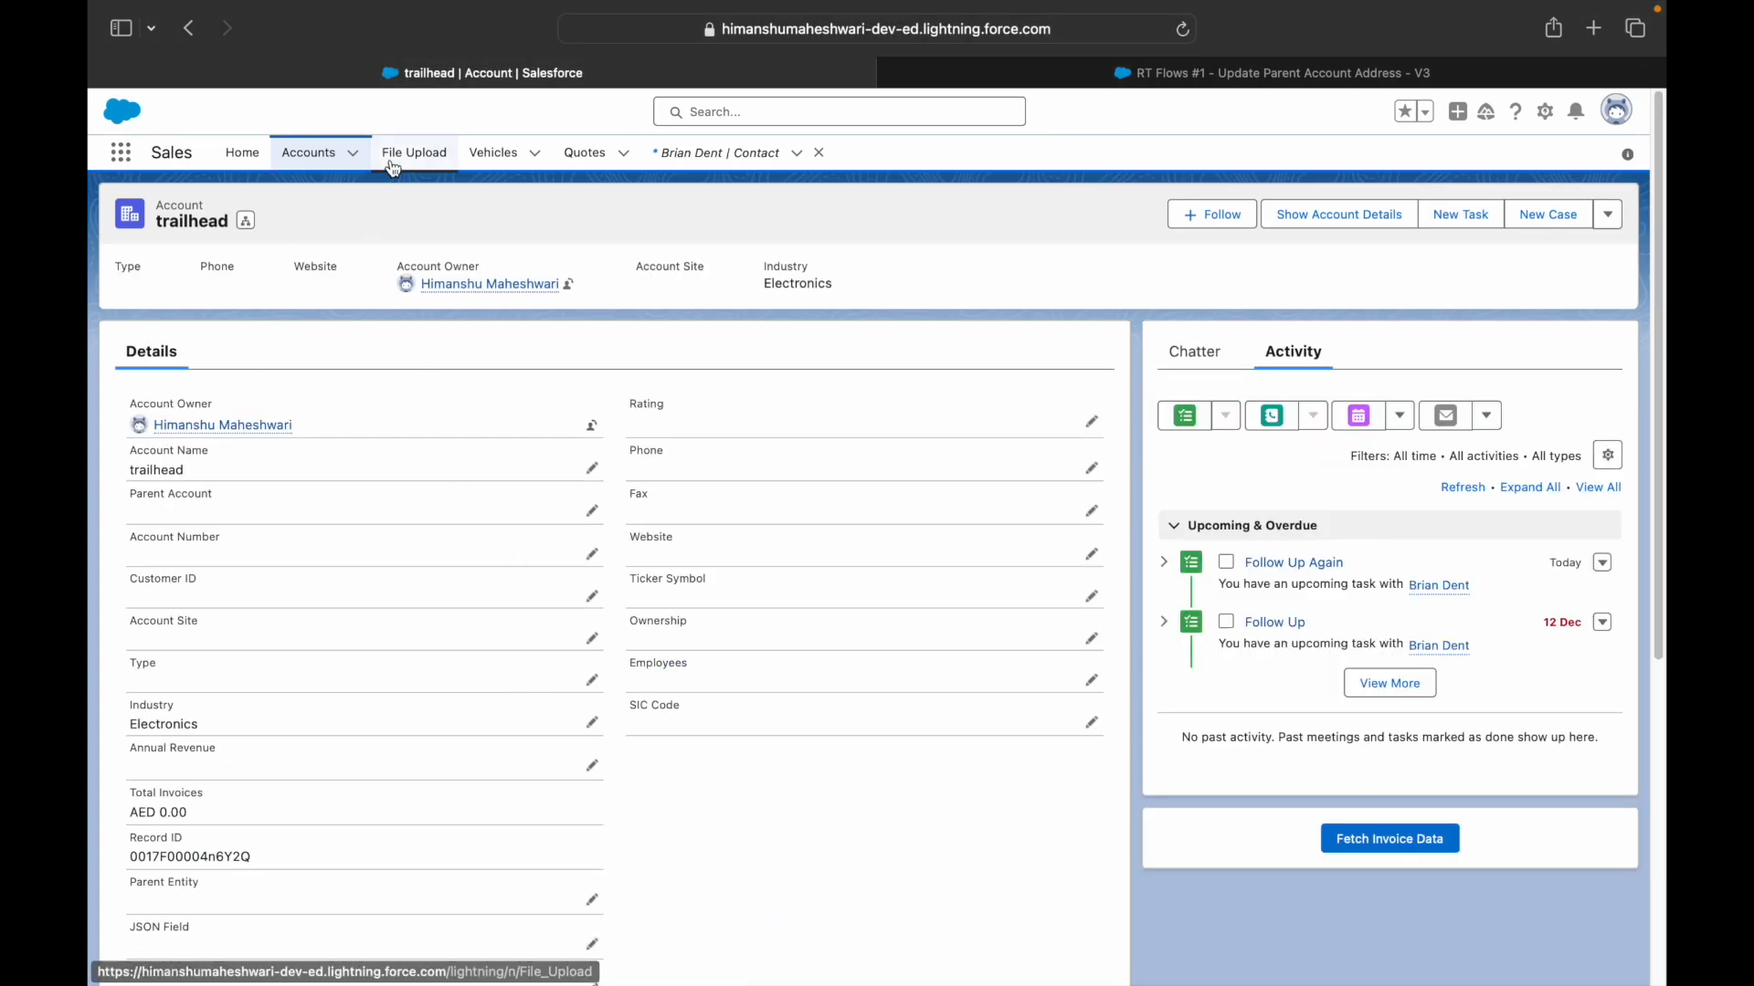
click(683, 153)
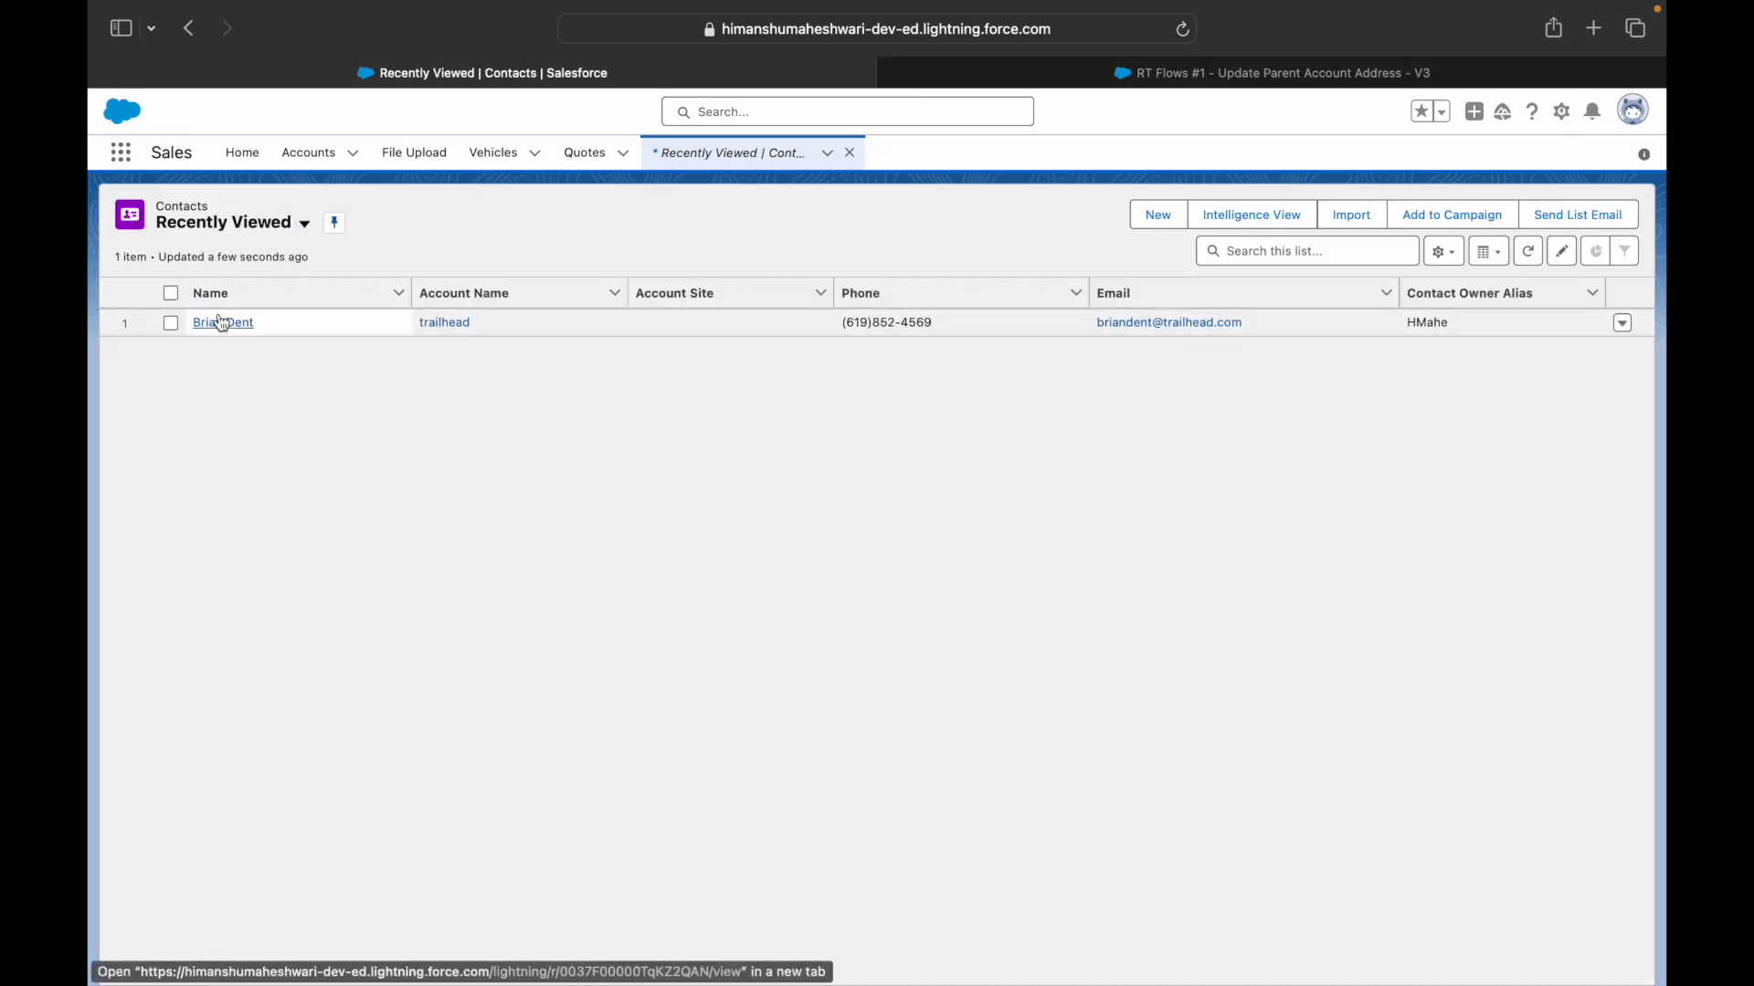
- Give the contact a mobile phone number and save the record
click(221, 323)
click(232, 348)
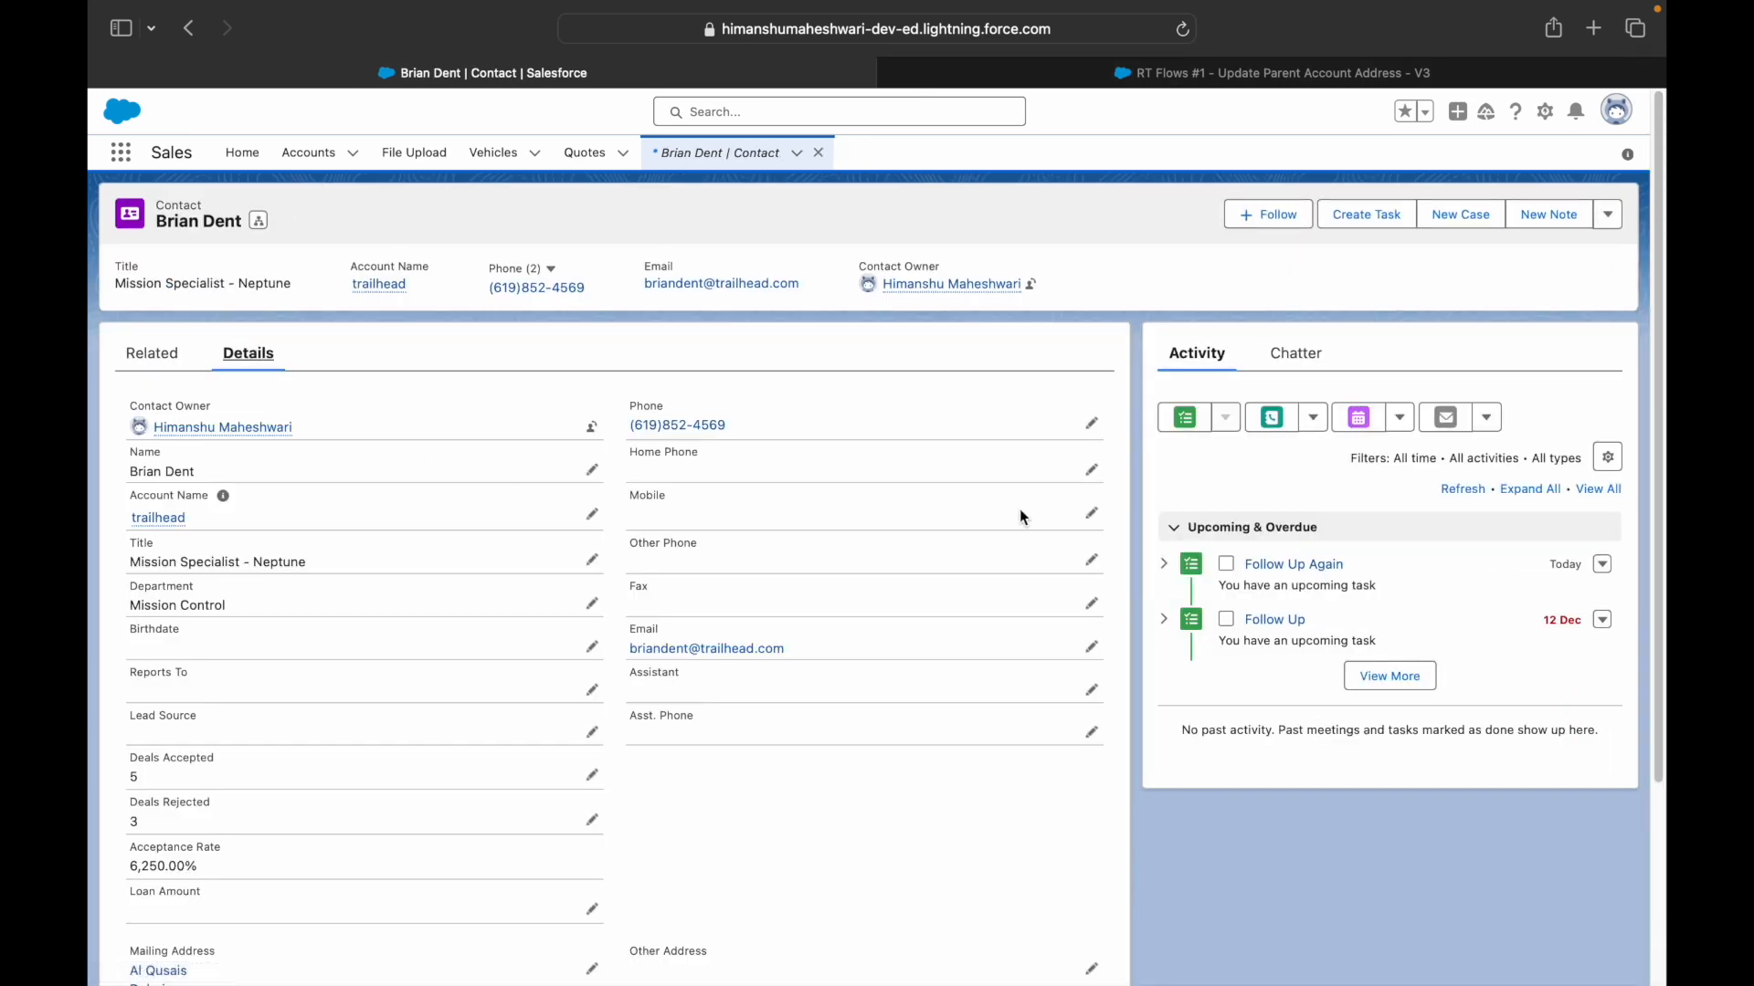
click(1091, 514)
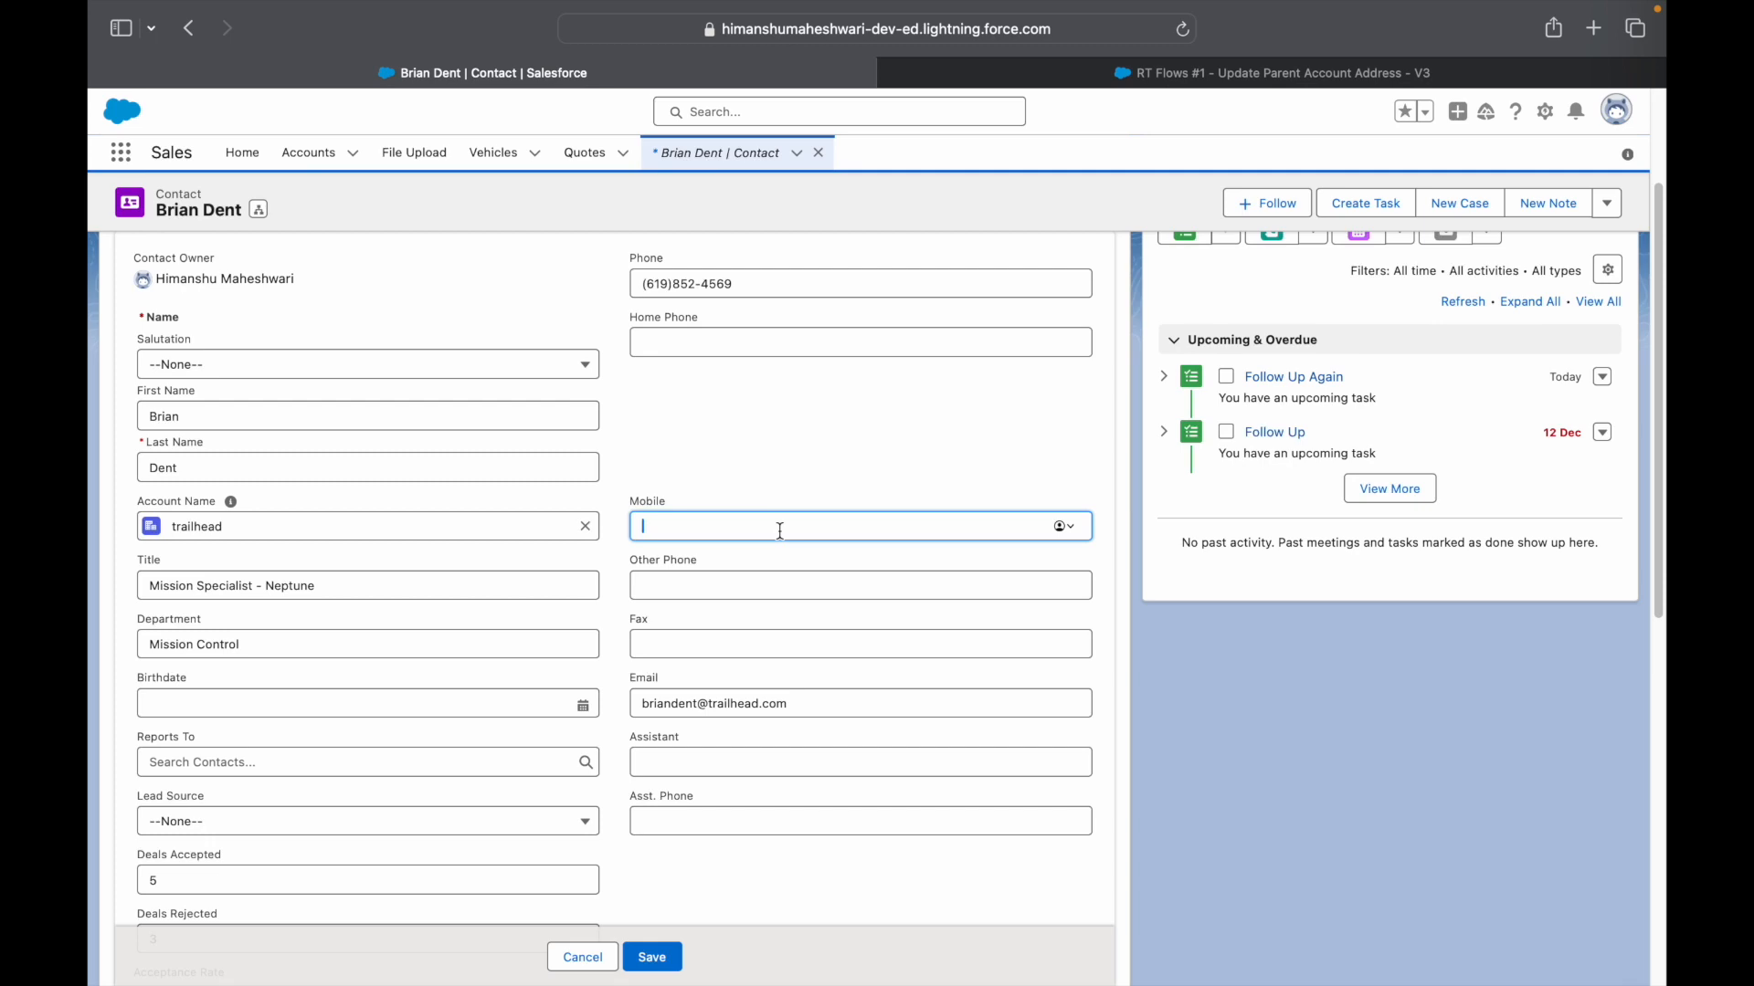
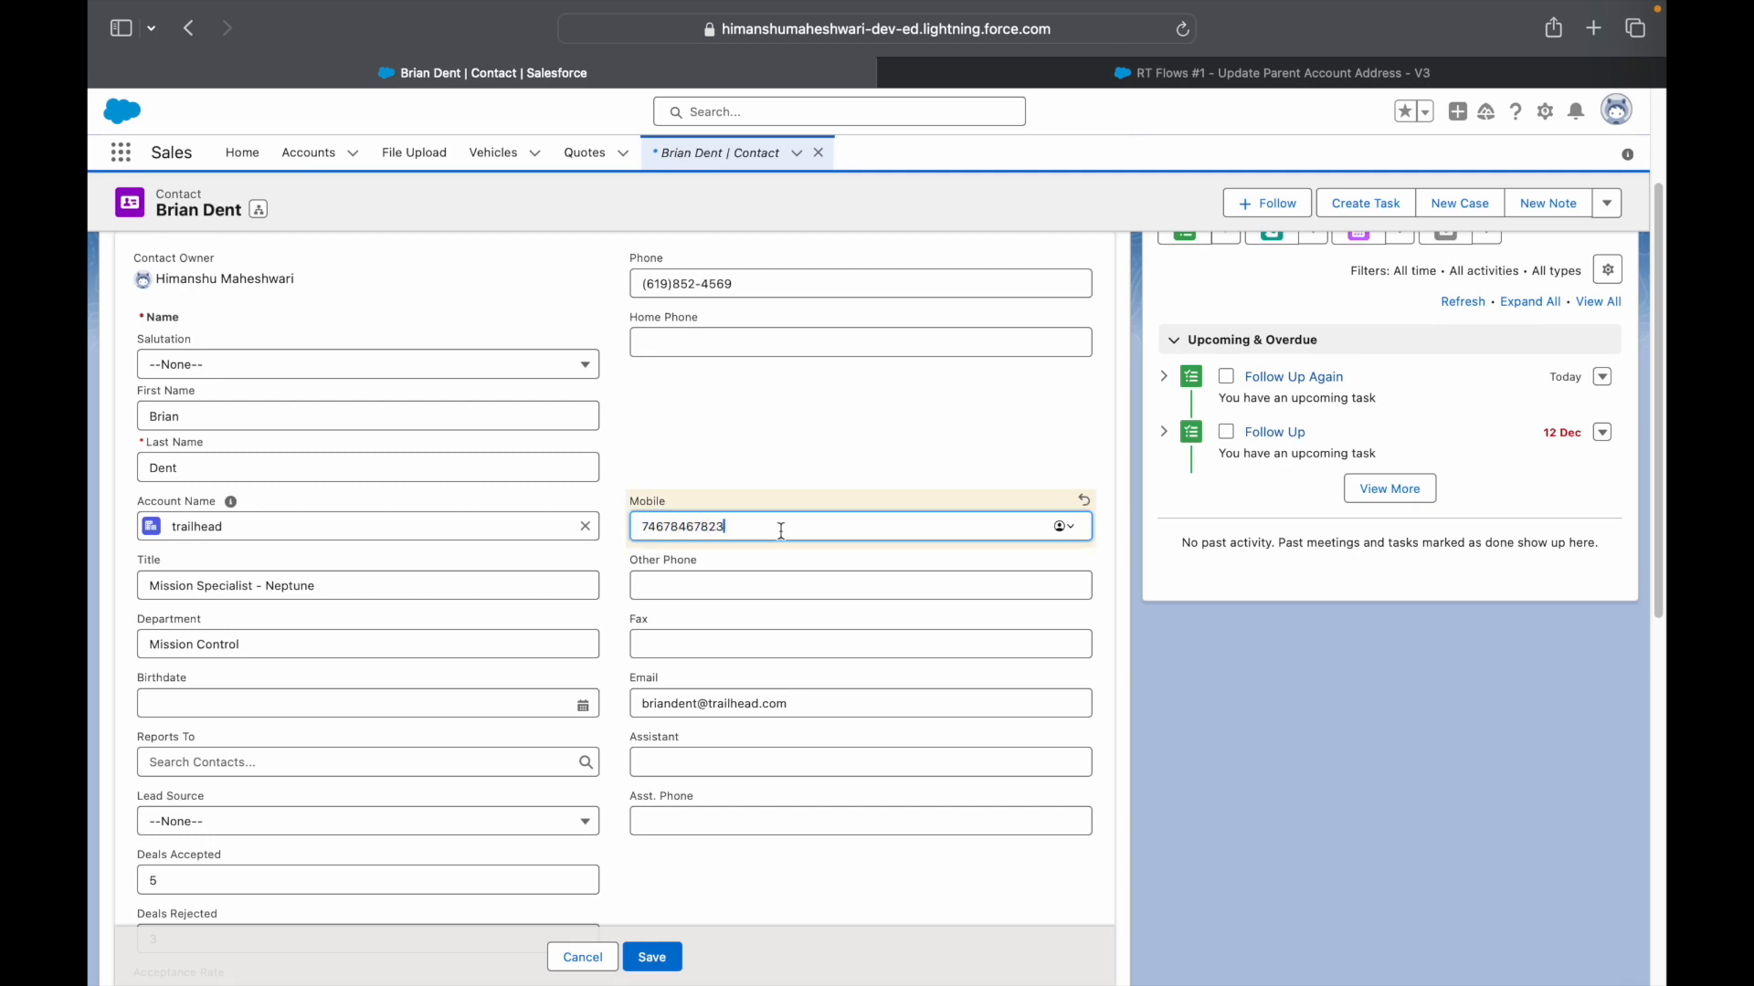
click(662, 952)
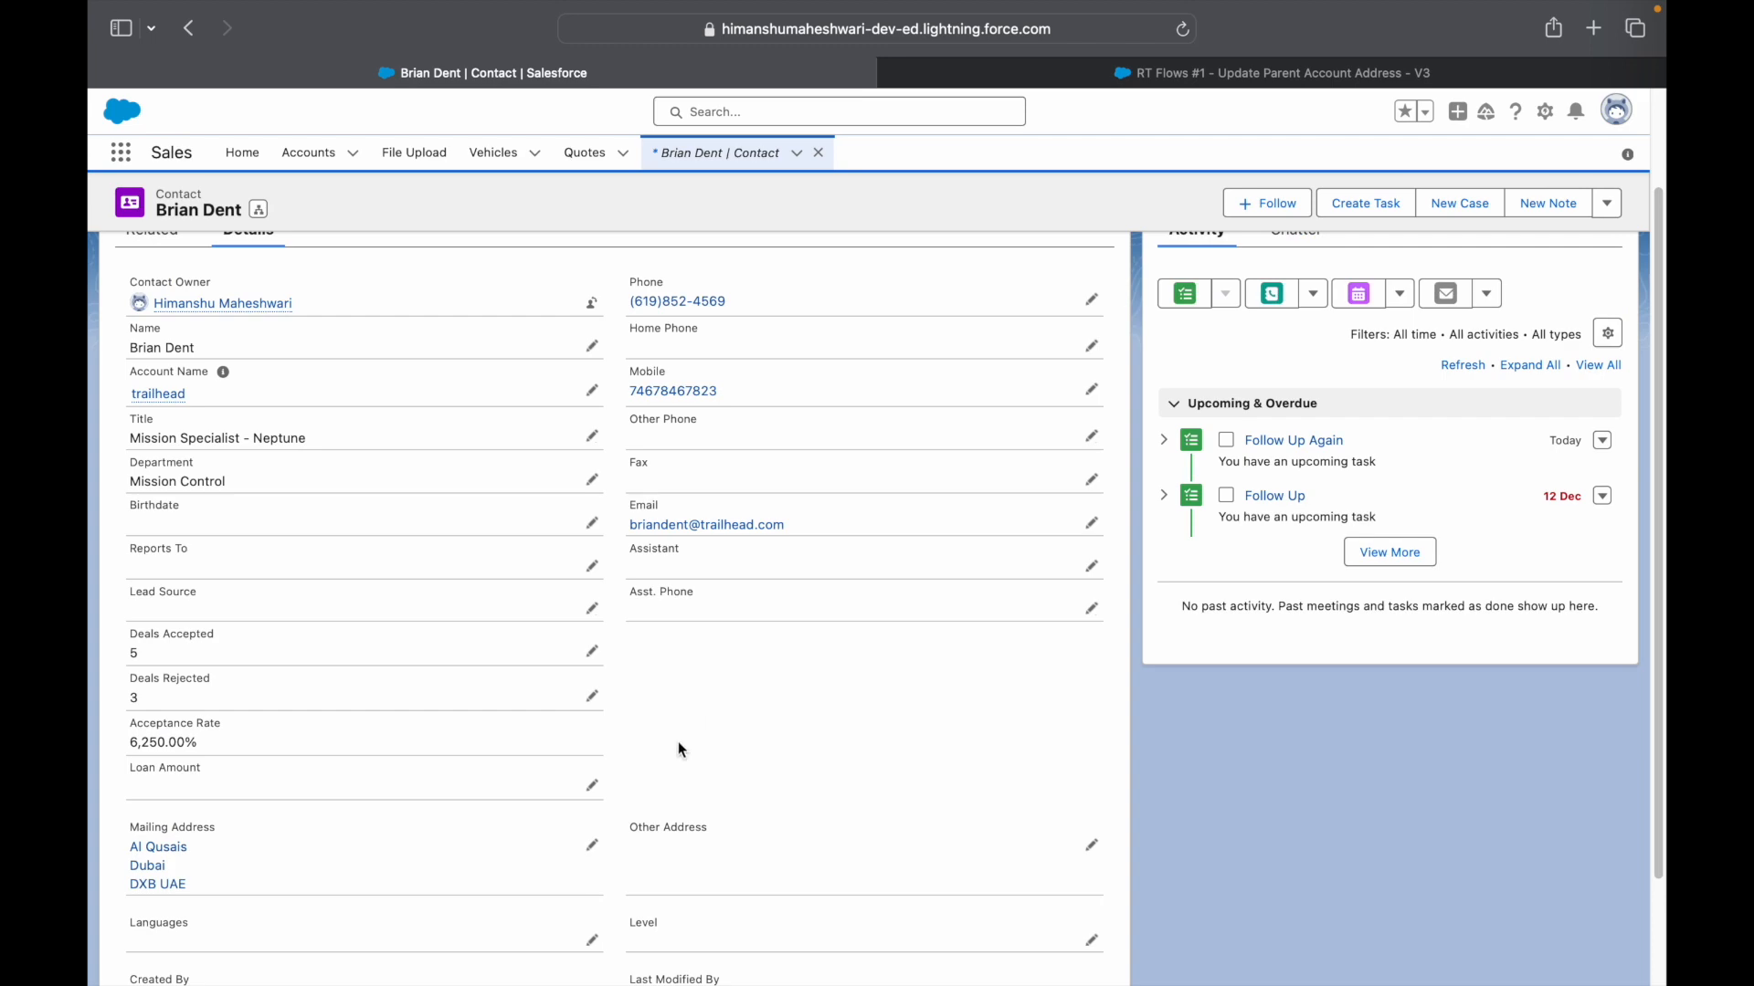
- Recheck the trailhead account's address, then switch to the flow's completed debug run in Flow Builder
scroll(280, 740, up, 3)
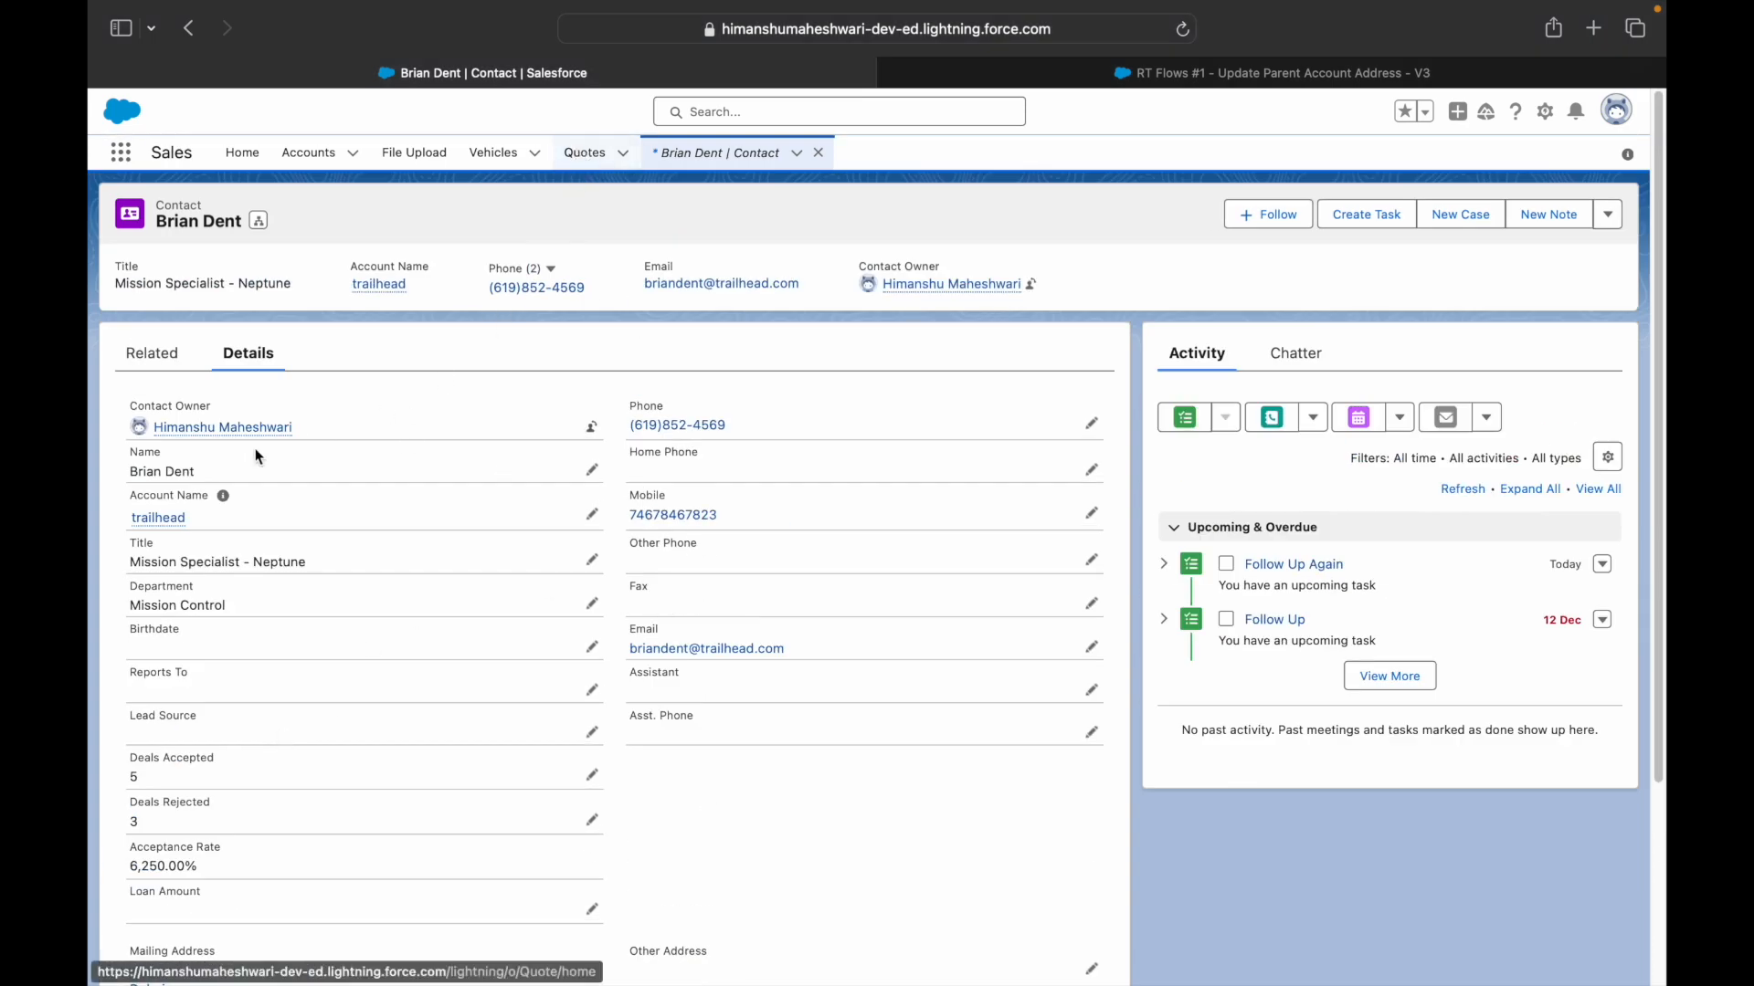
click(139, 519)
scroll(423, 649, down, 5)
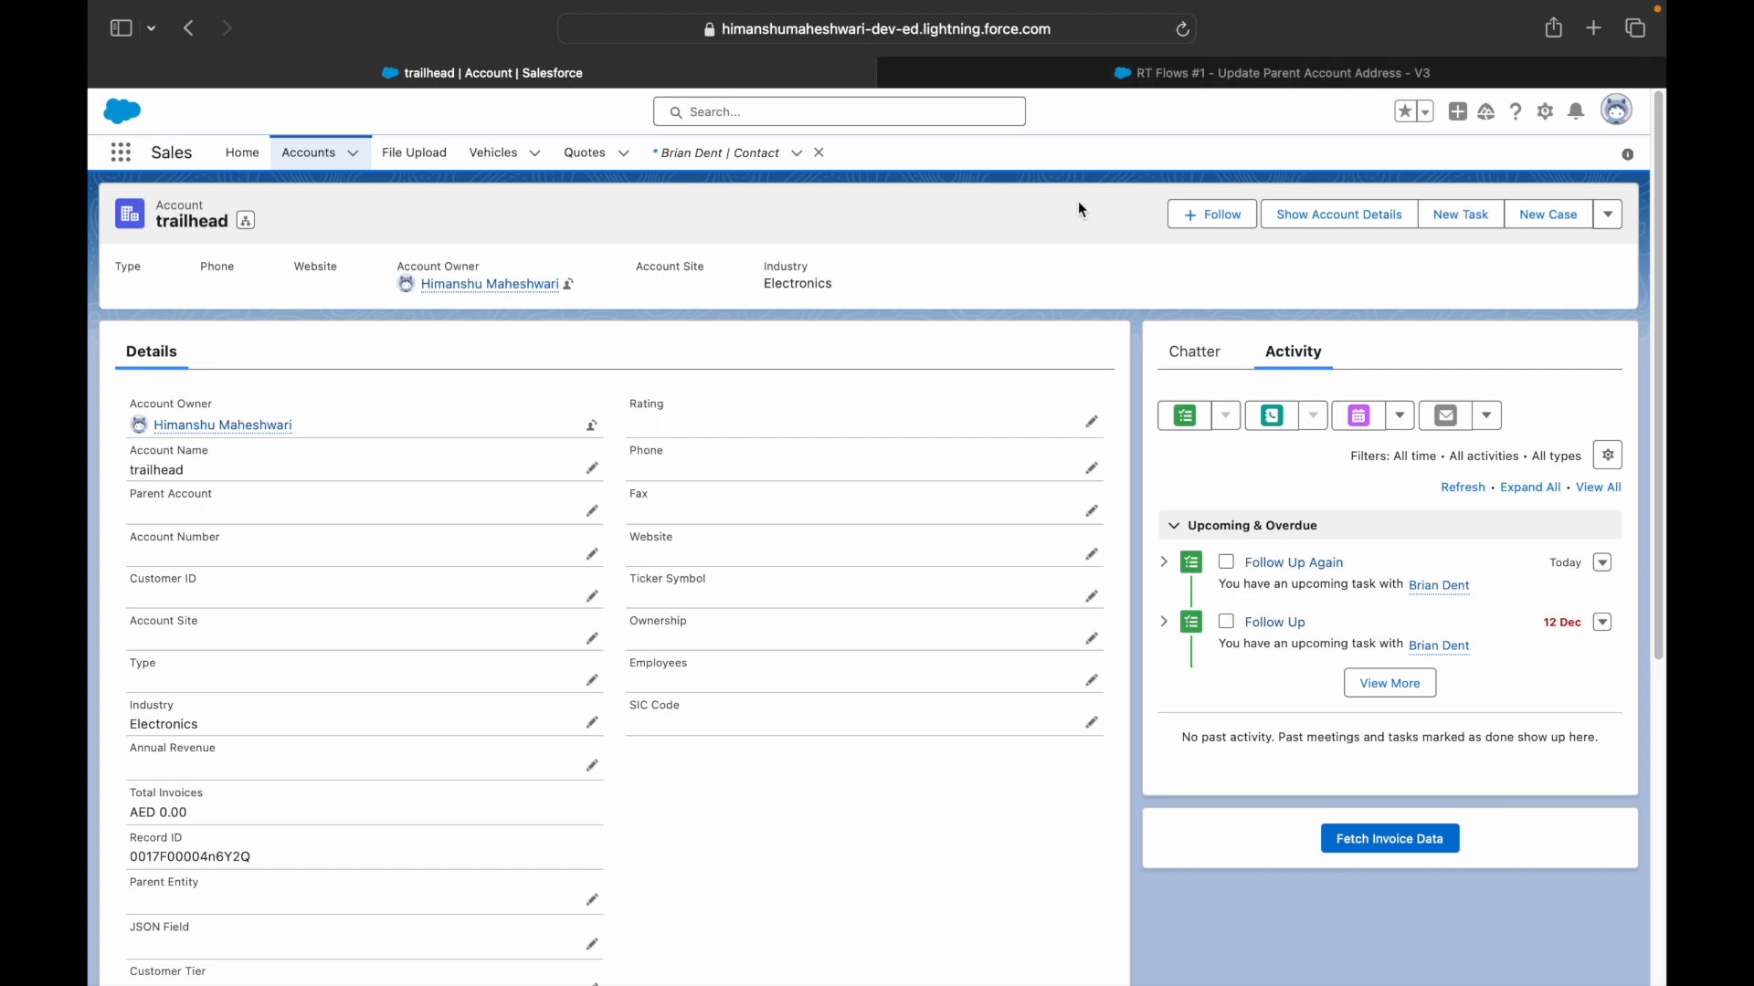
key(ctrl+Tab)
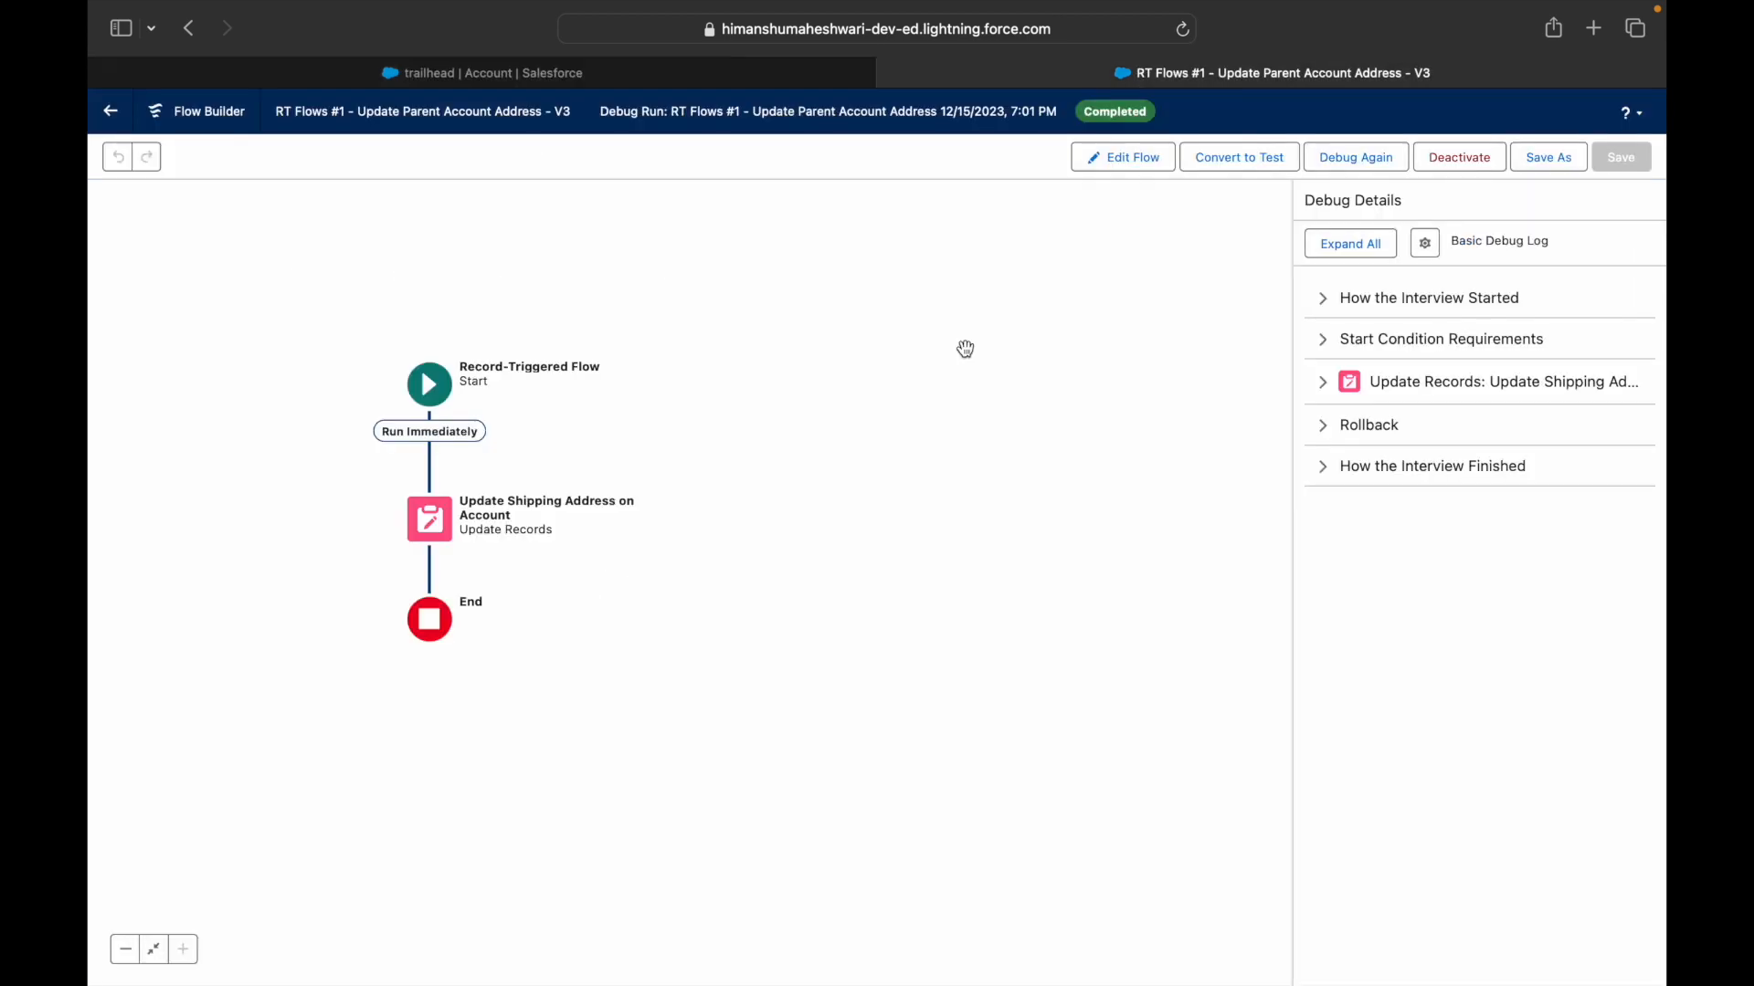
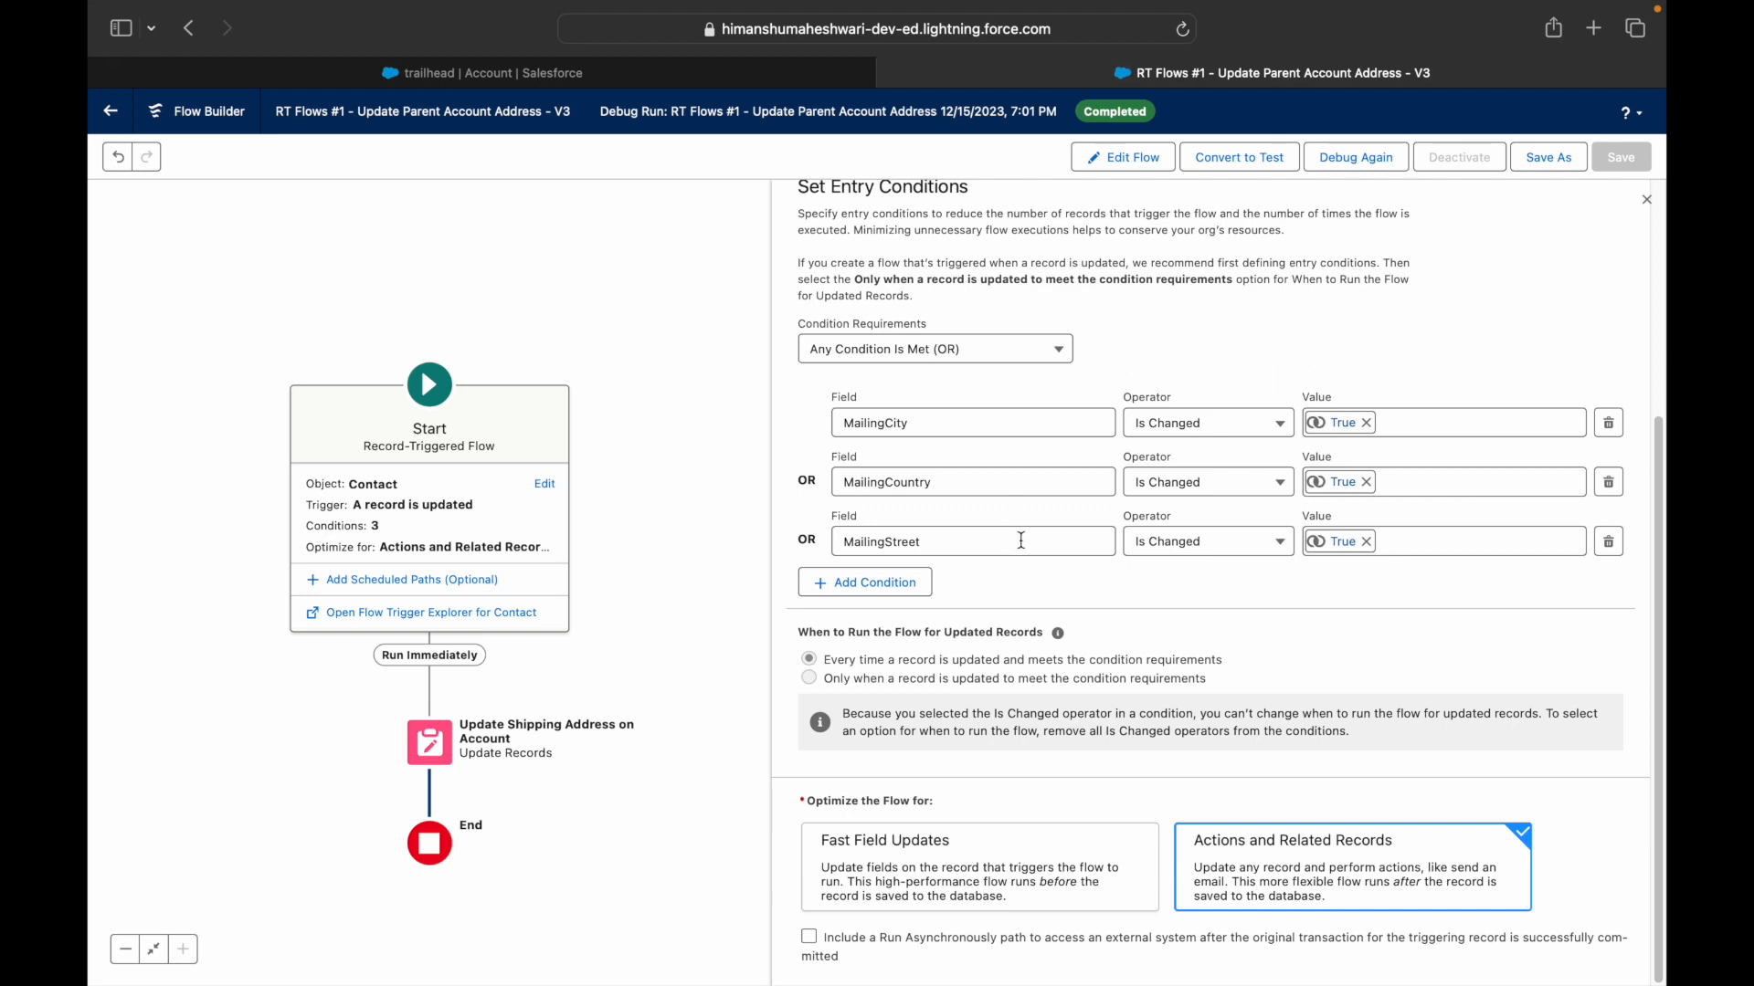
- Add a fourth entry condition: MailingCountry Does Not Equal New Zealand
click(893, 584)
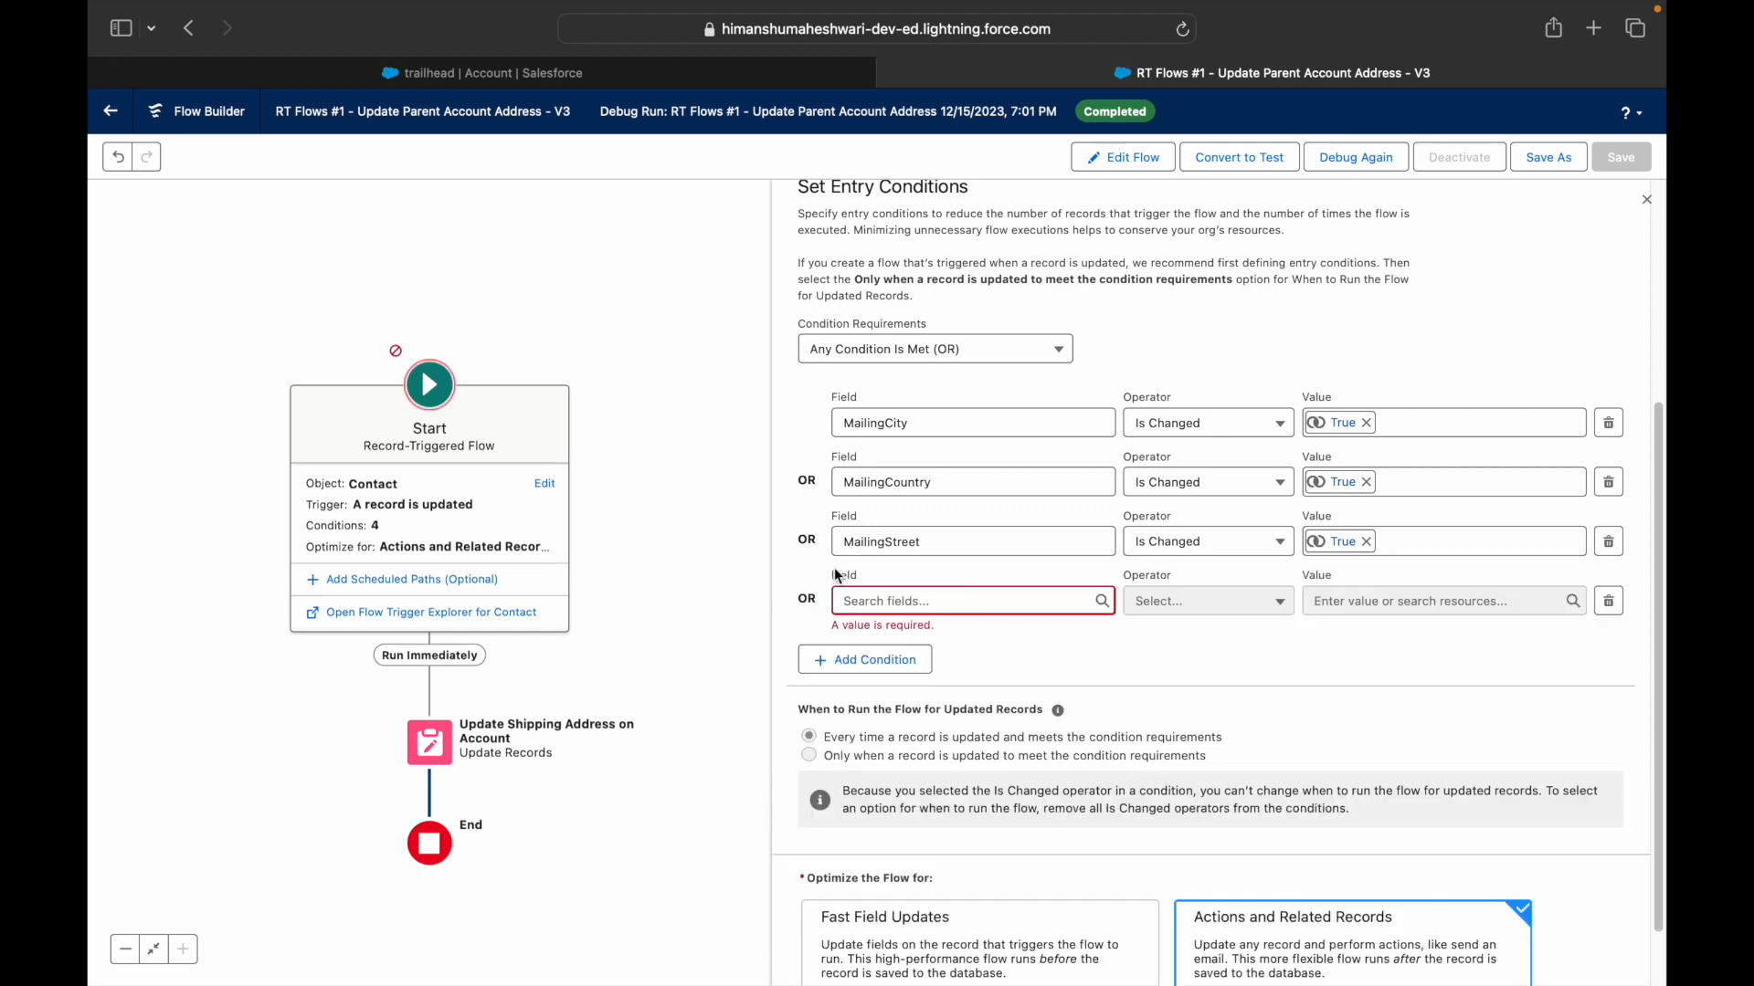
click(881, 601)
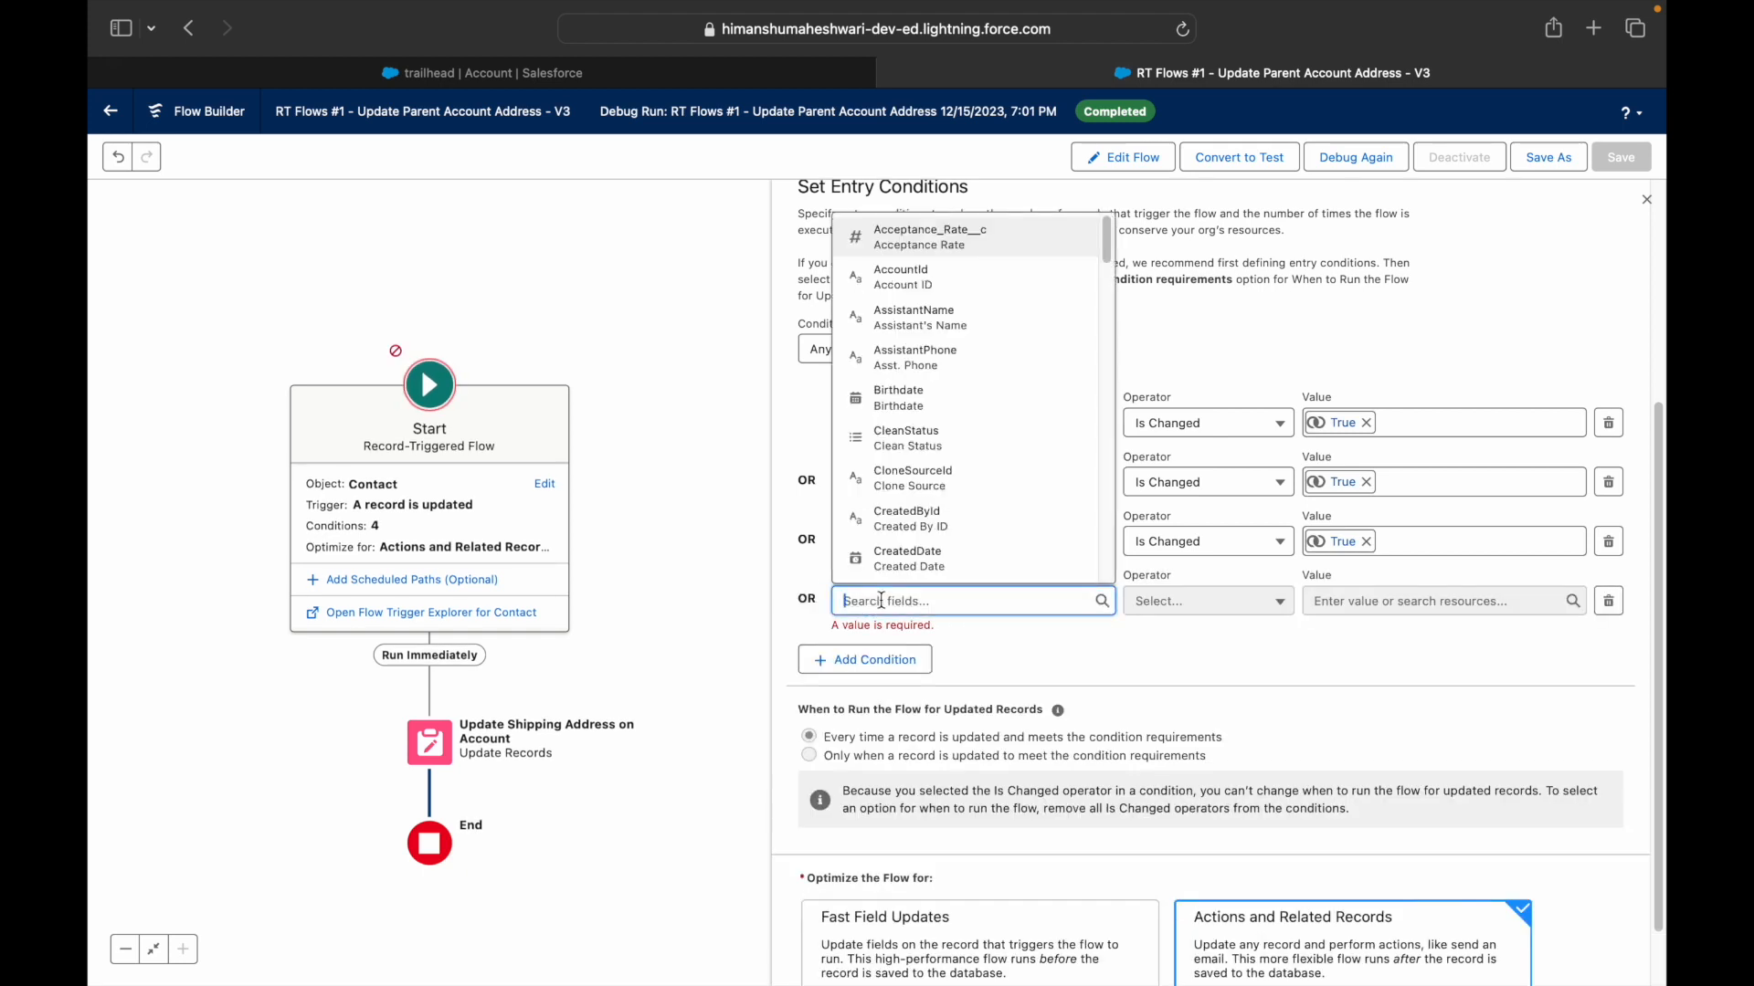
text(MailingCou)
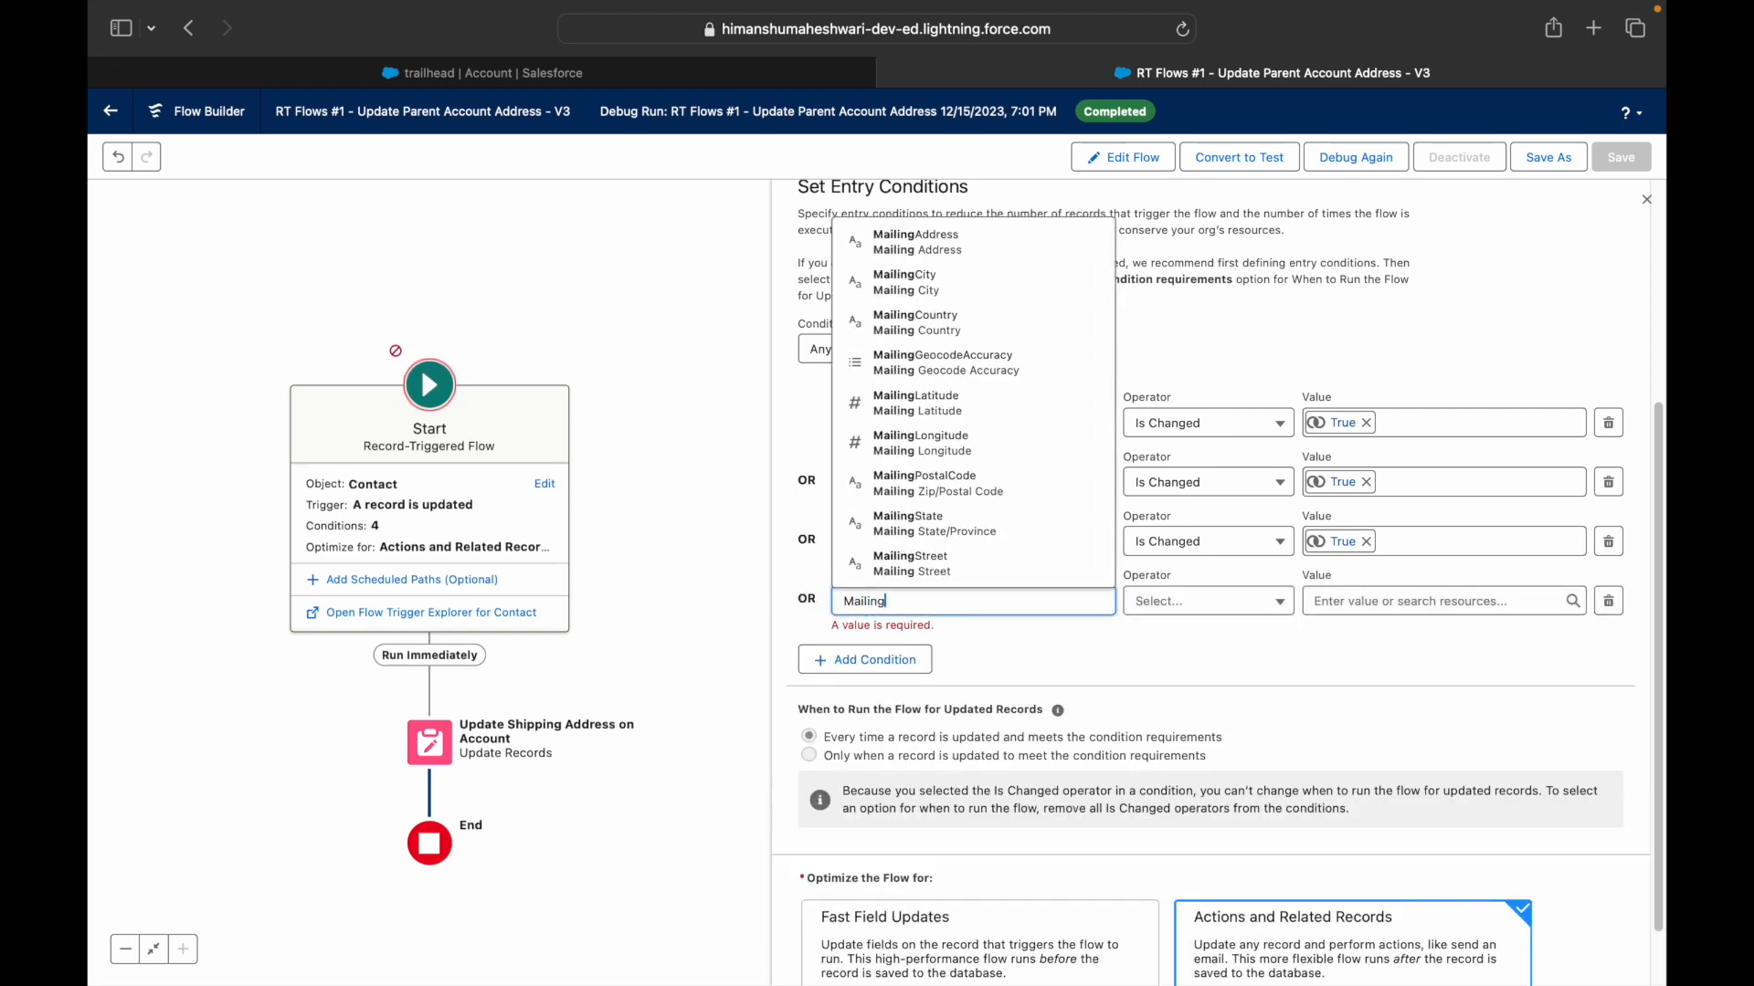
click(915, 558)
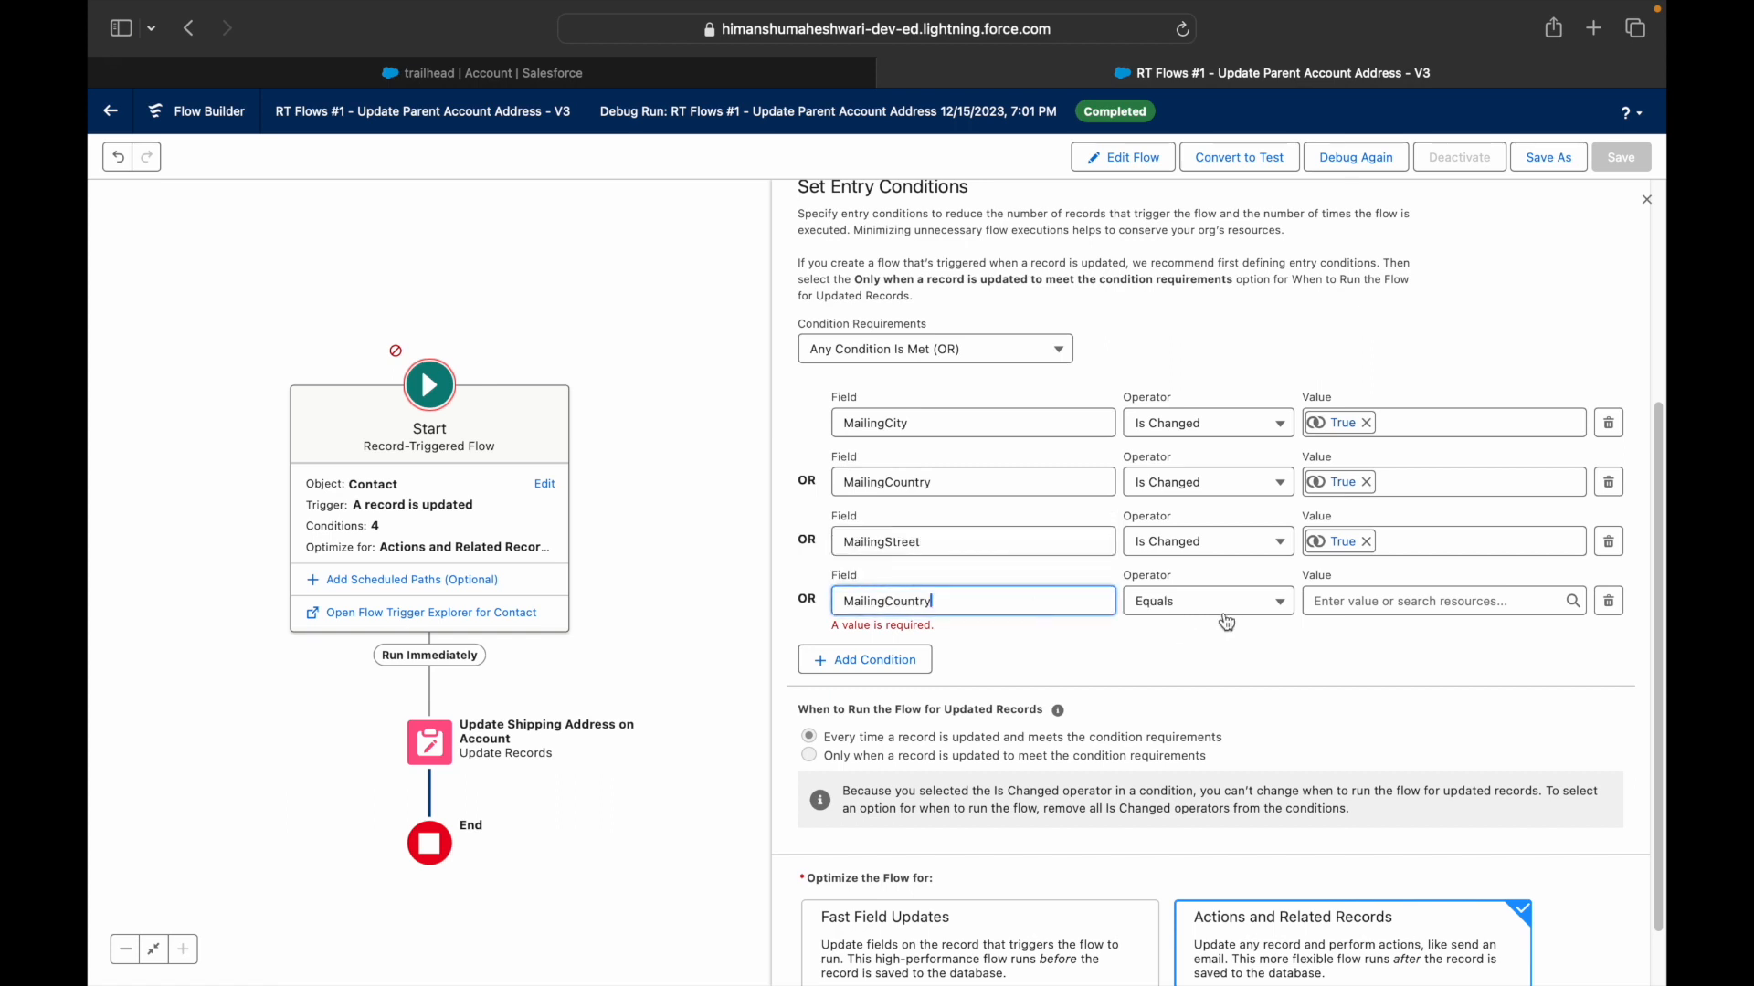
click(1198, 607)
click(1202, 664)
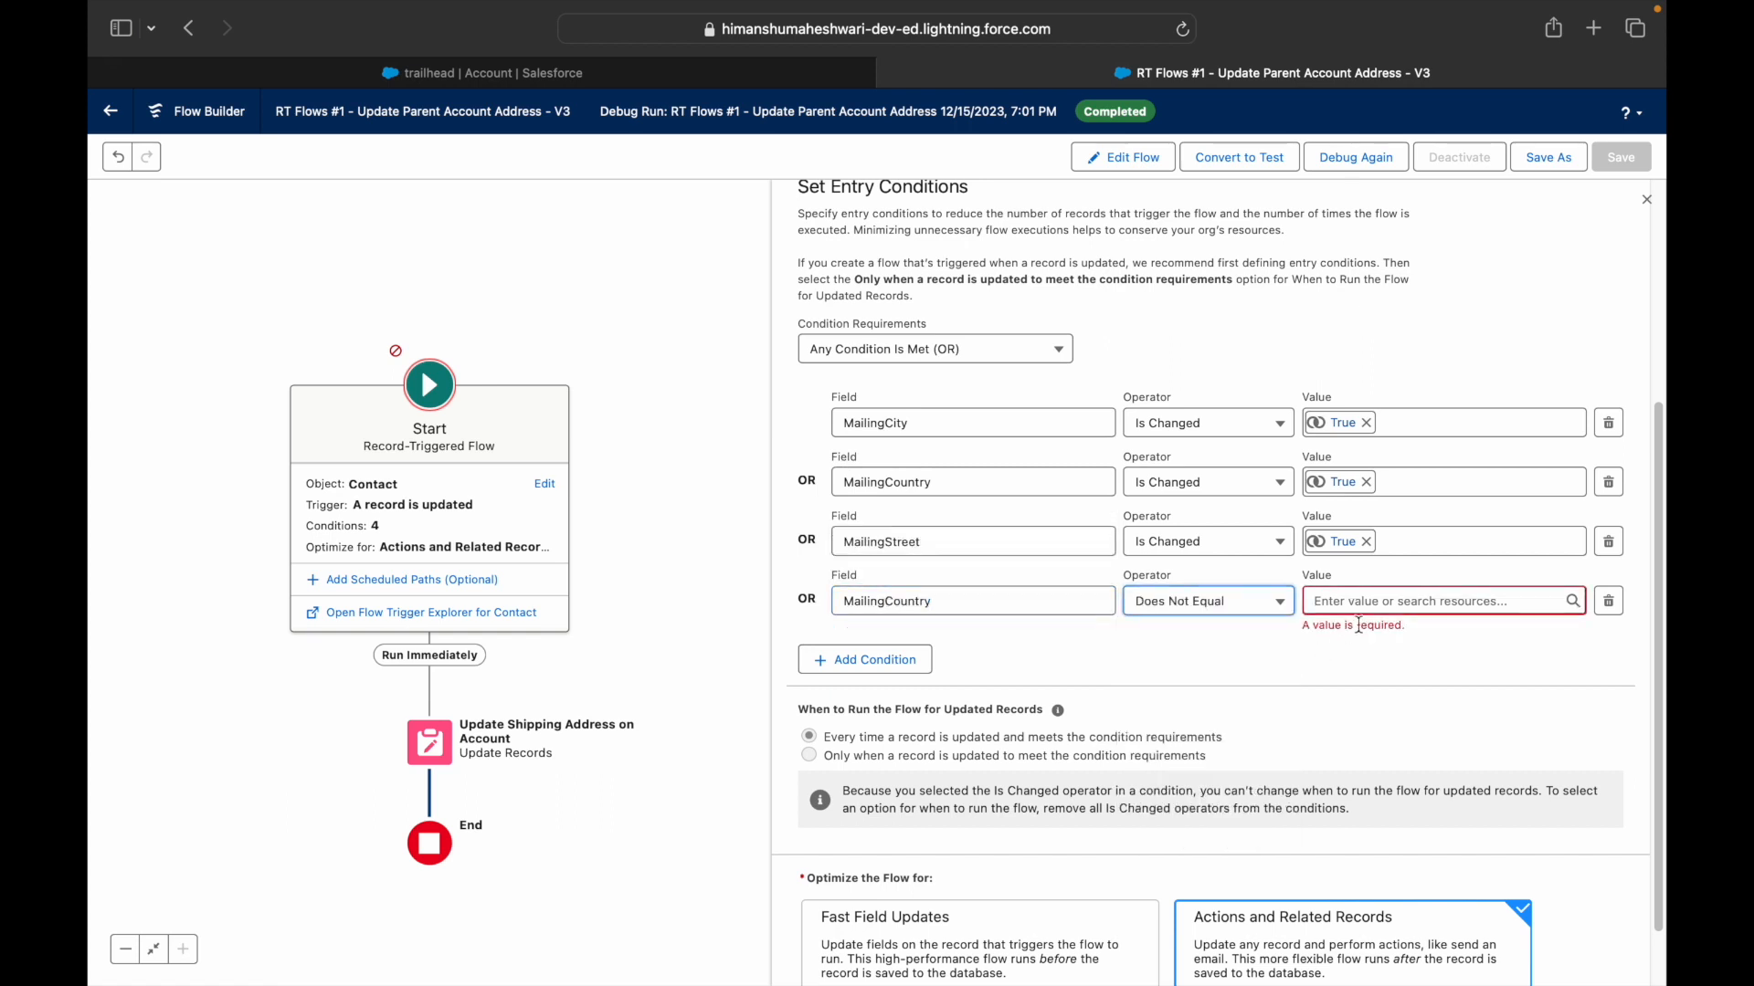
click(1367, 602)
text(New )
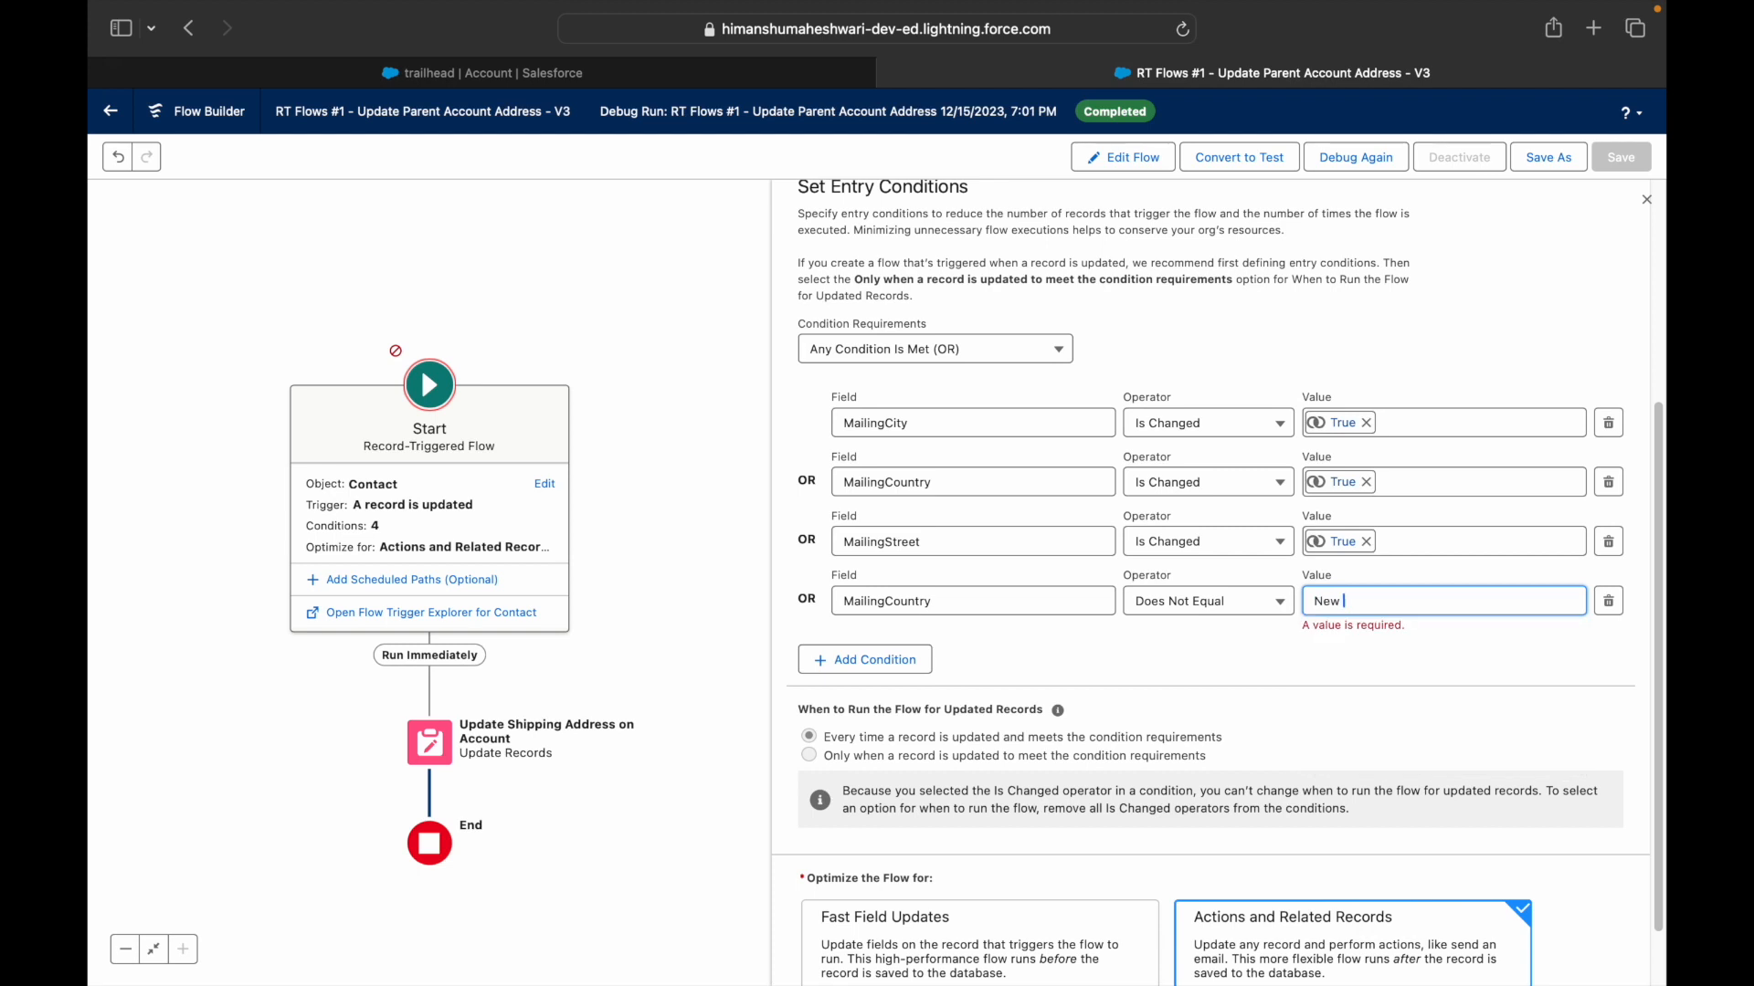
text(Zealand)
click(902, 661)
- Add a fifth entry condition: MailingCountry Does Not Equal NZ
click(877, 646)
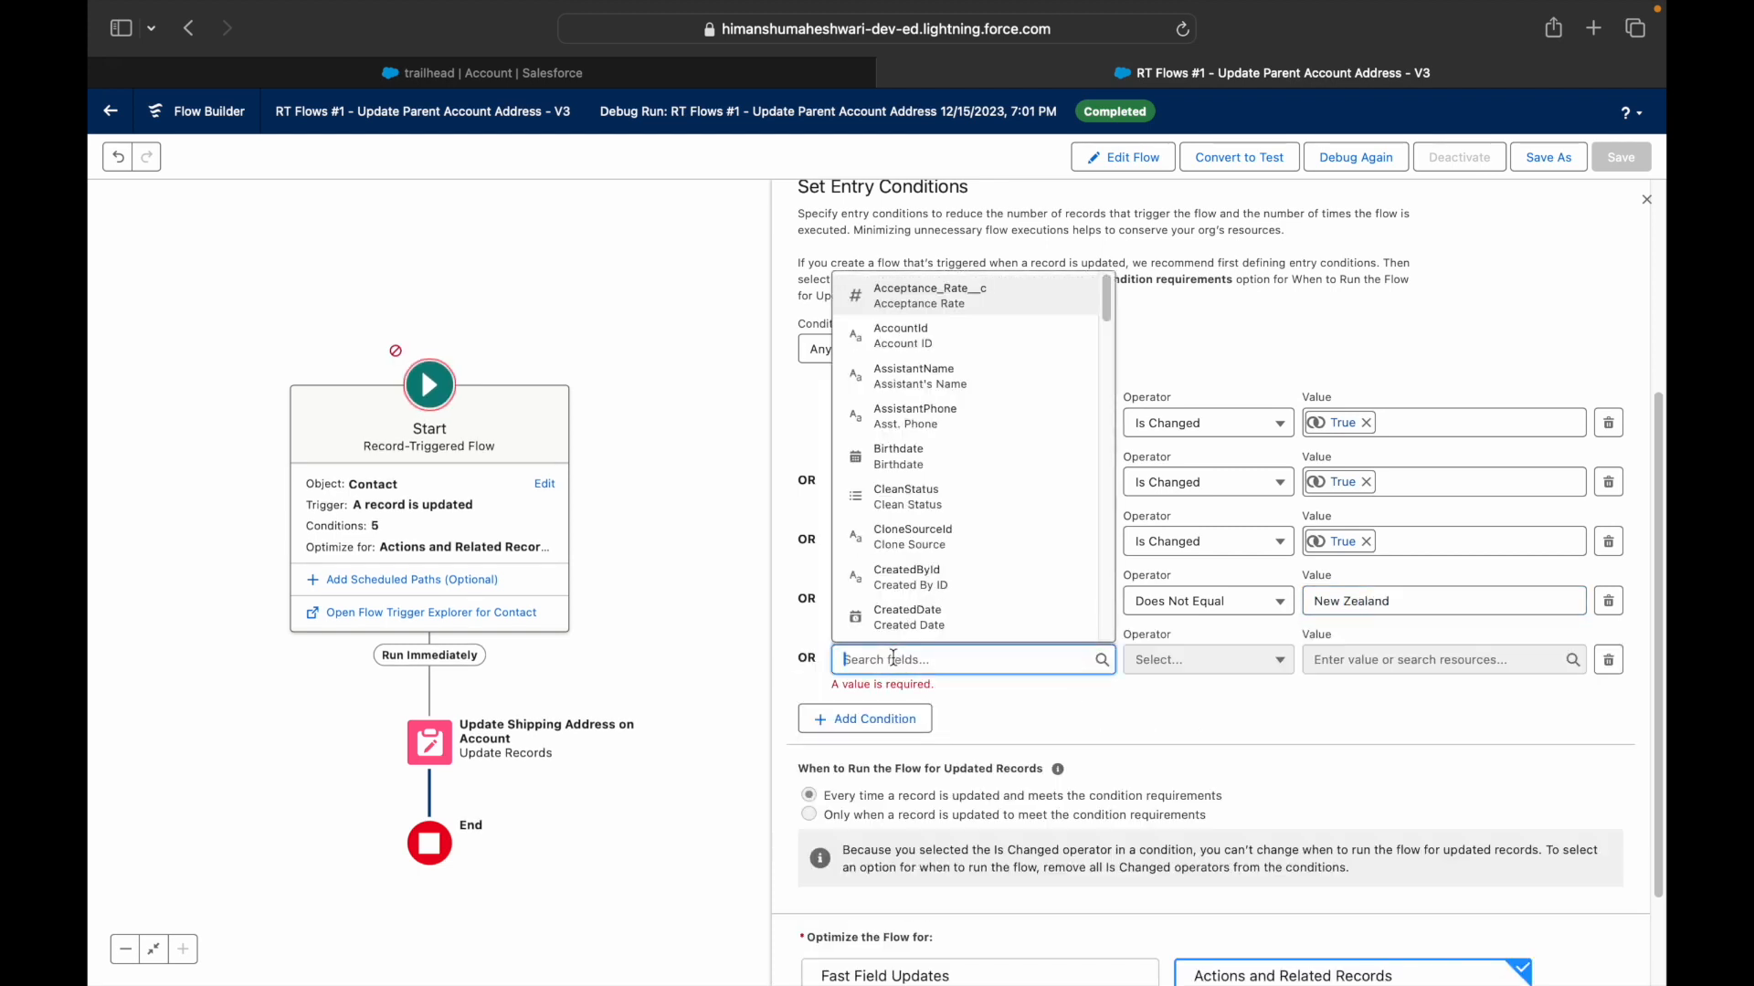
text(MailingCou)
key(Down)
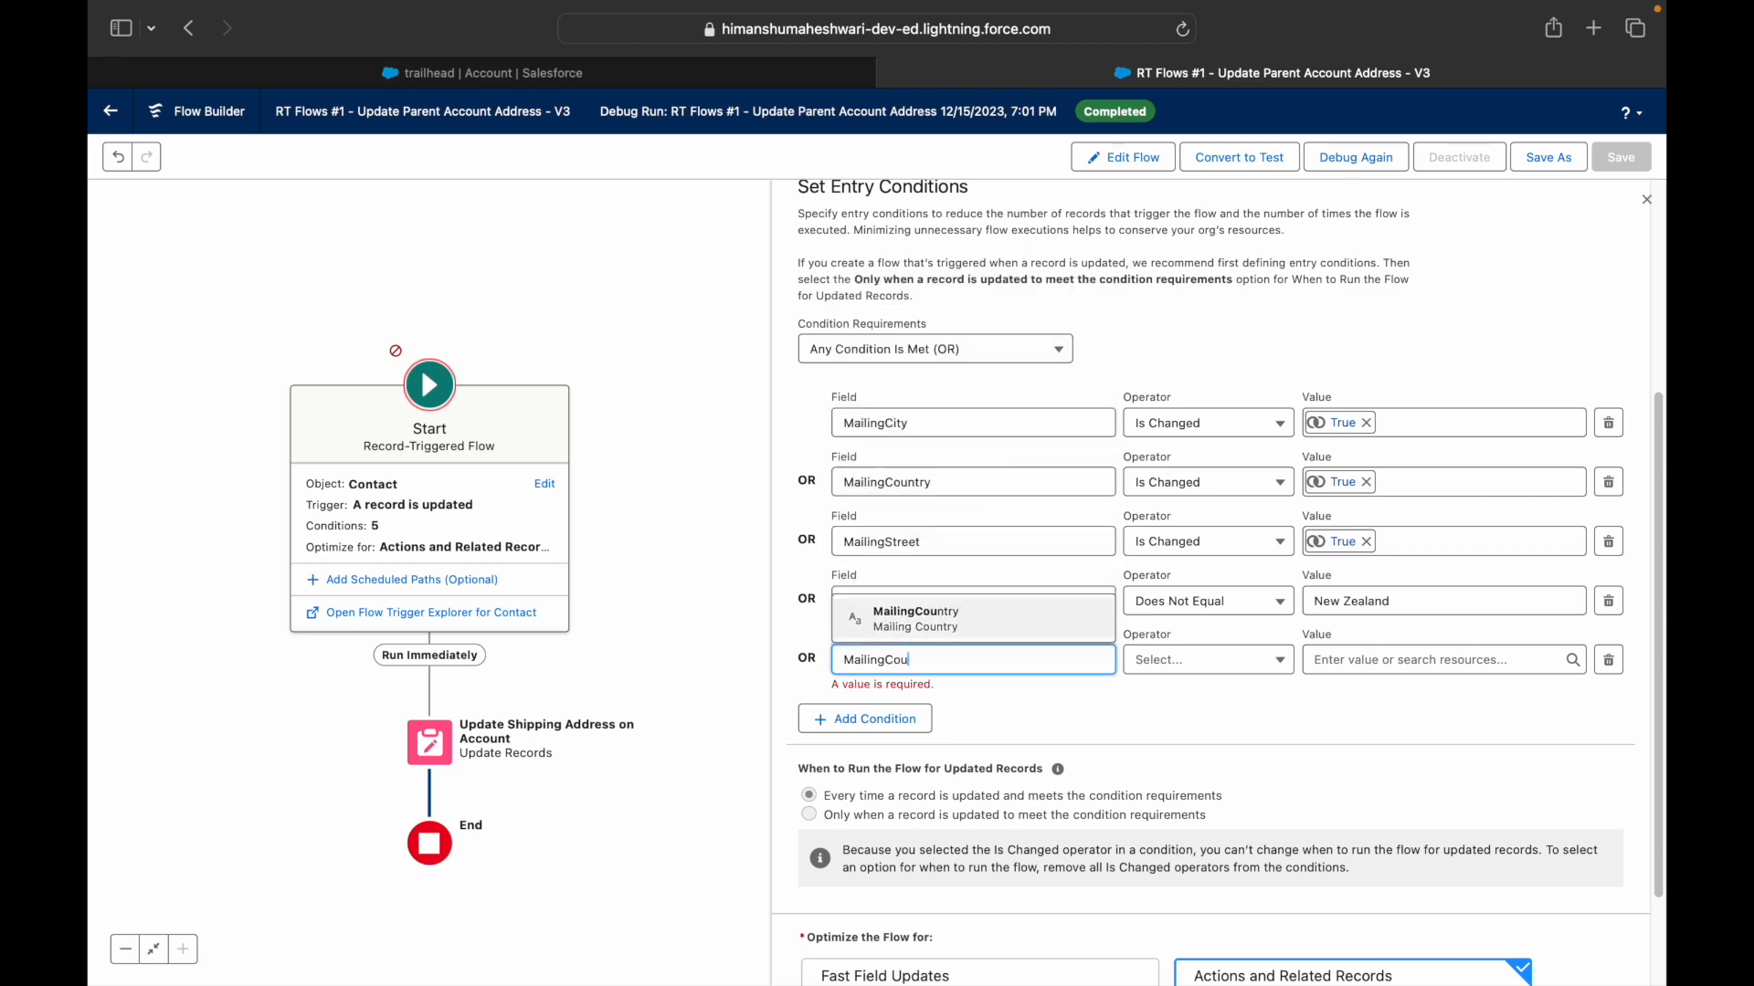
key(Return)
click(1236, 662)
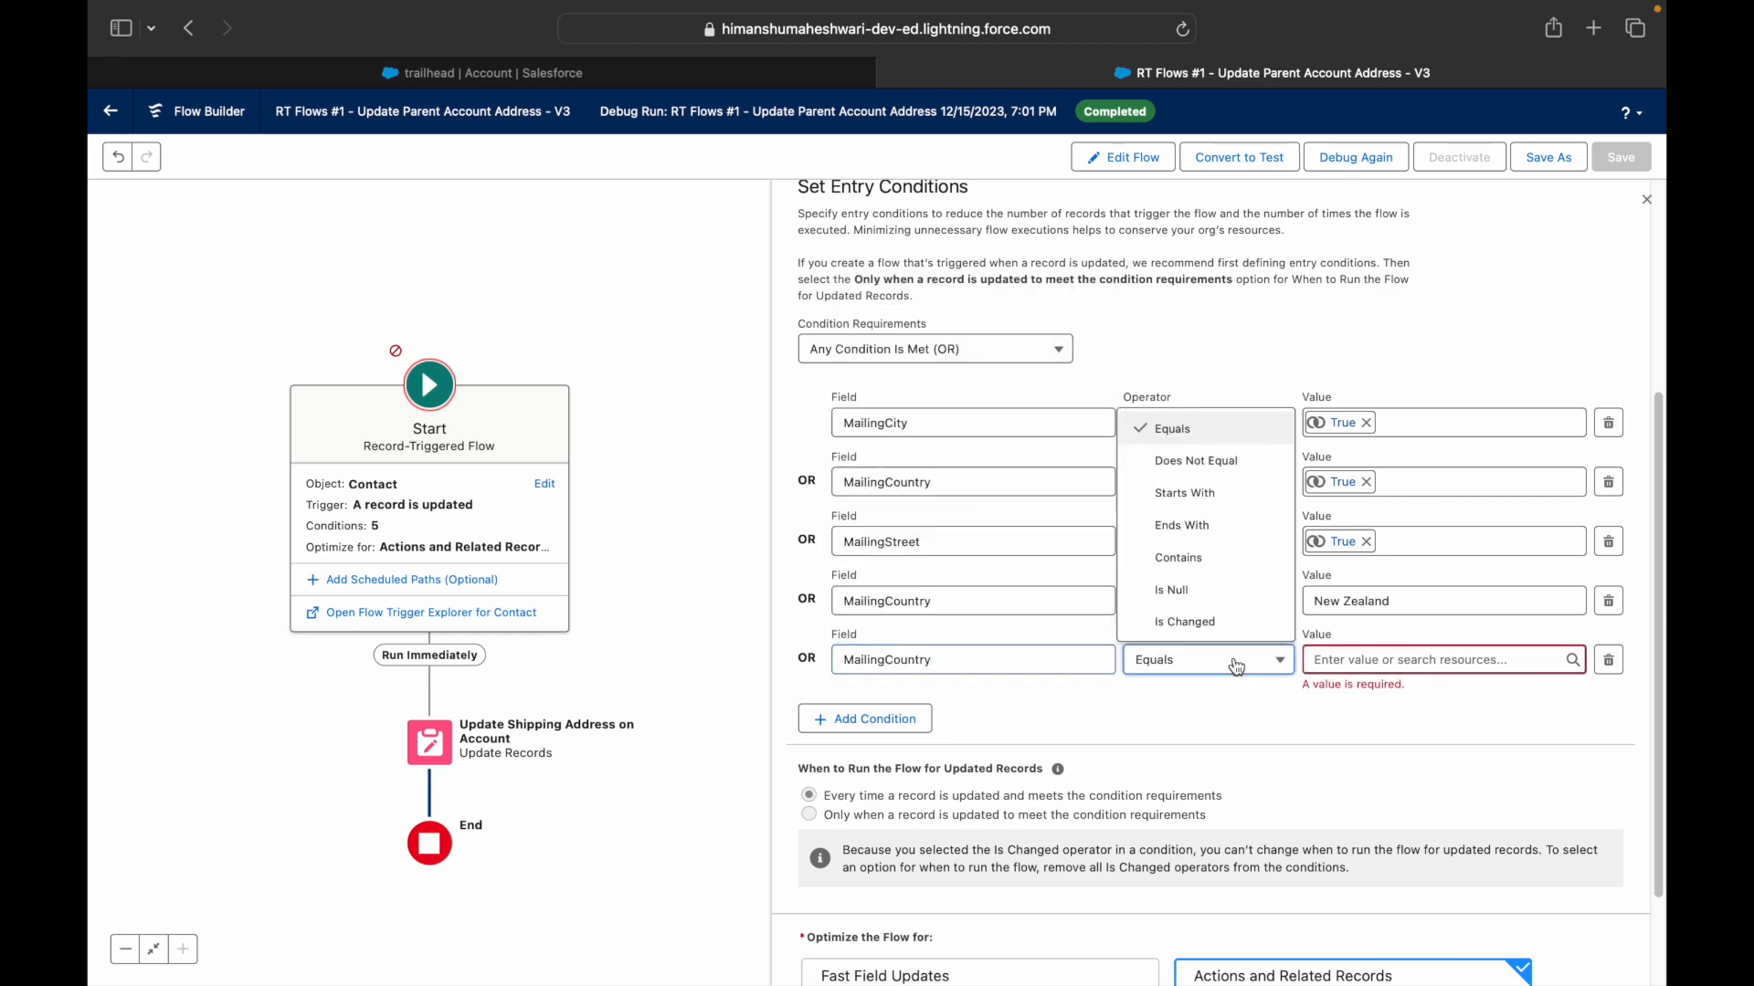
click(1195, 460)
click(1425, 660)
text(NZ)
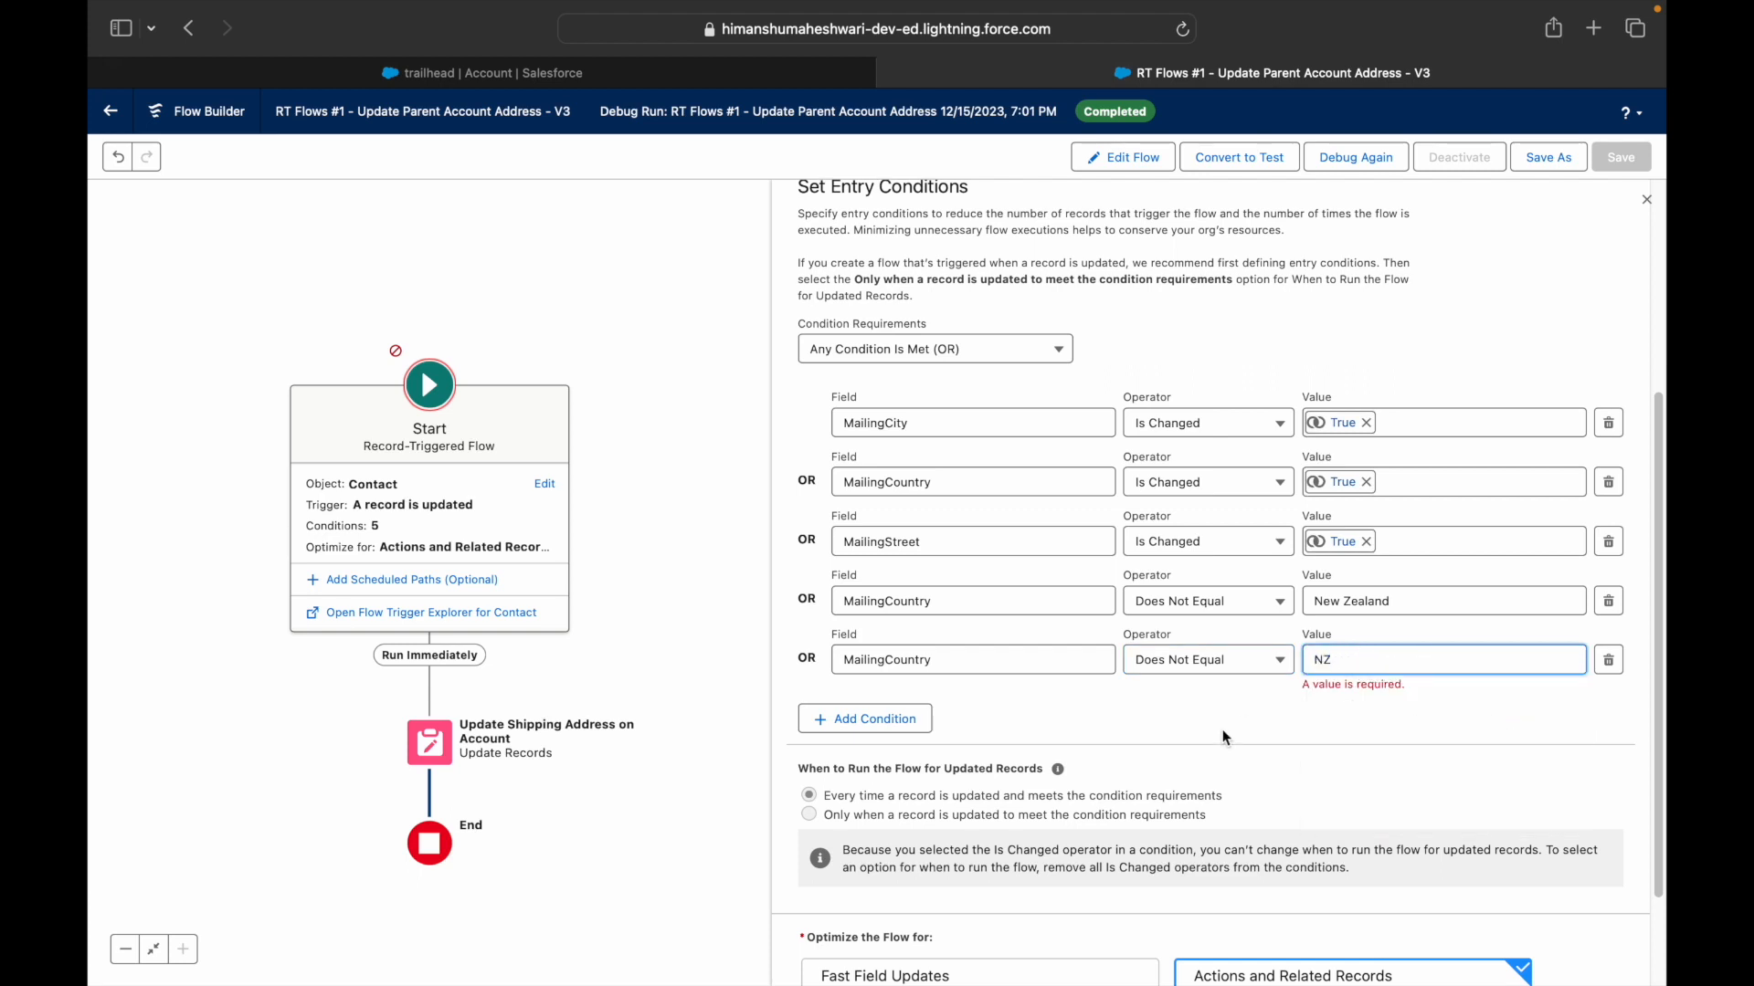
click(853, 677)
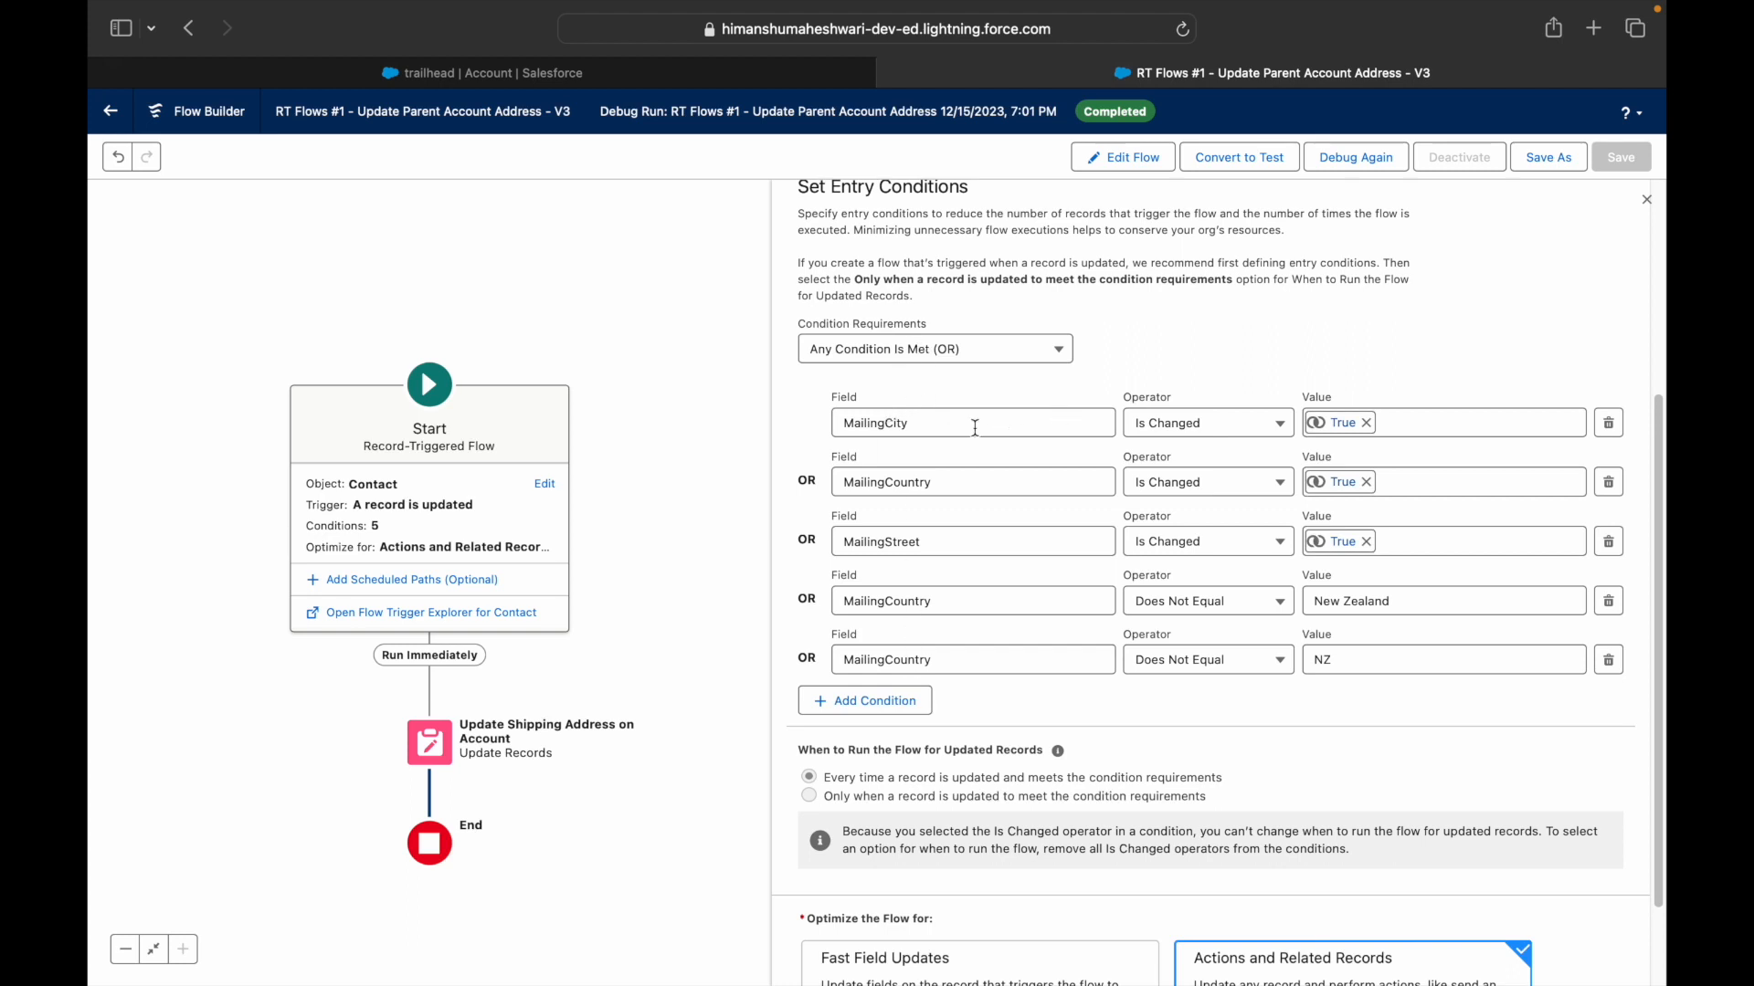
- Recheck the MailingCity field of condition one and the MailingCountry field of condition four
click(927, 422)
click(885, 419)
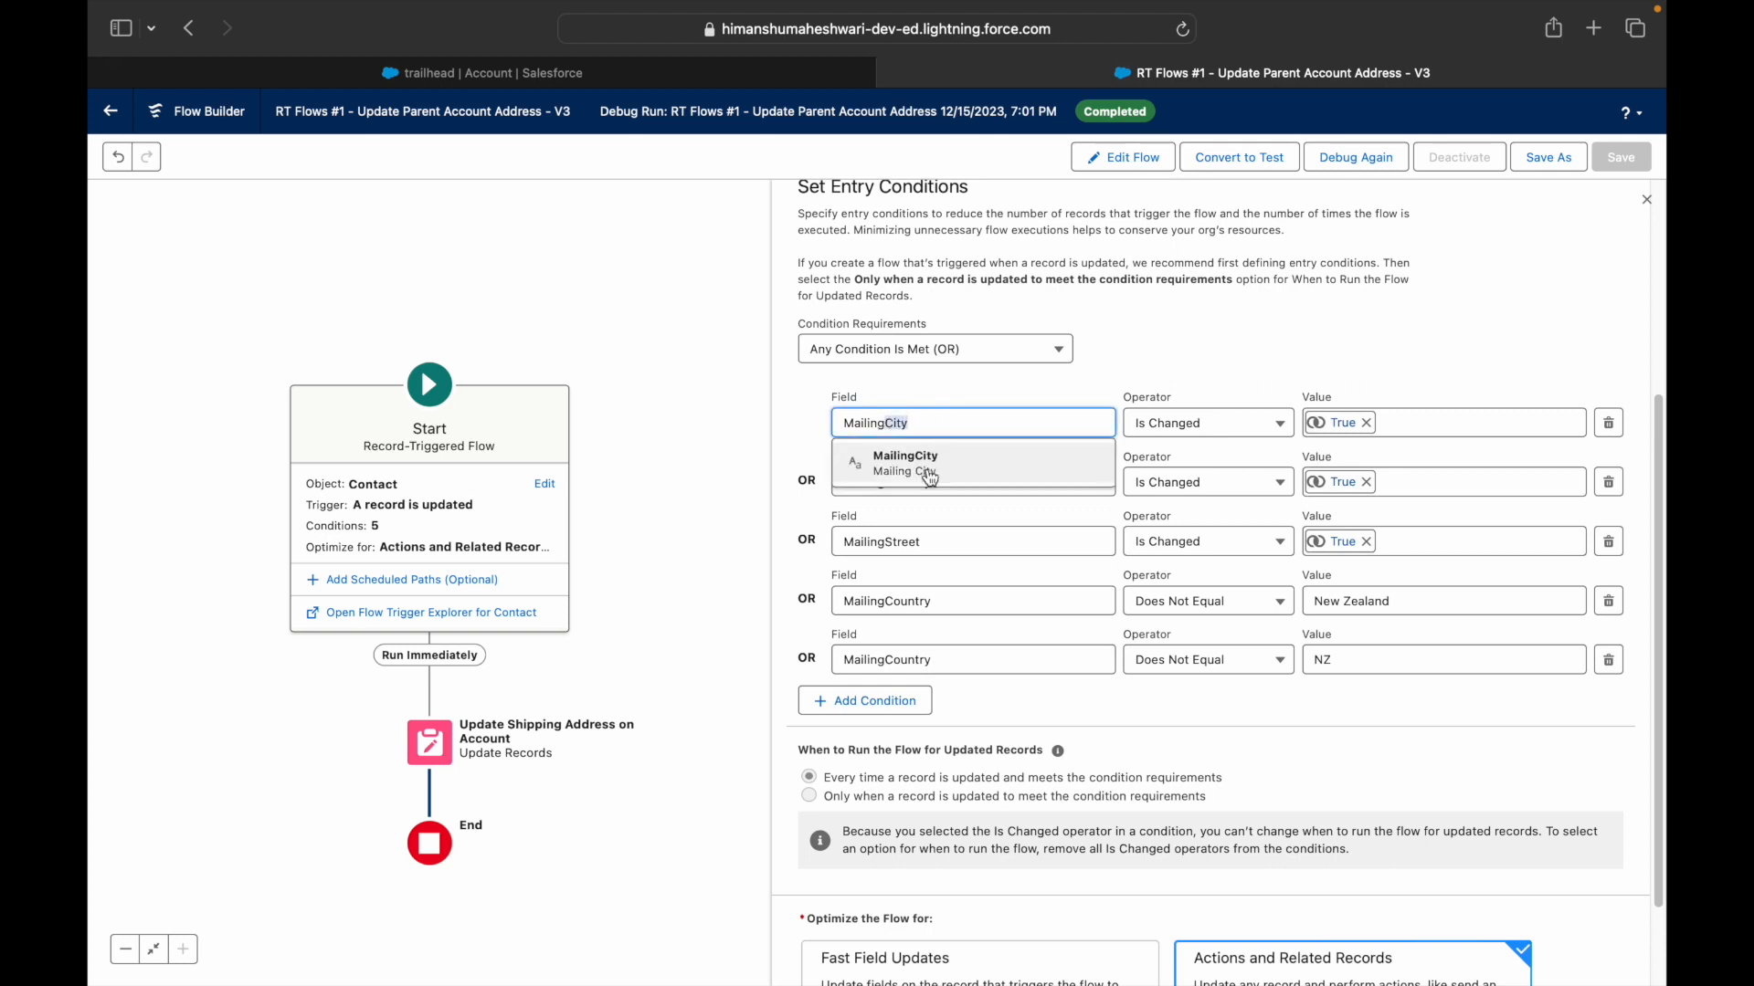
click(900, 464)
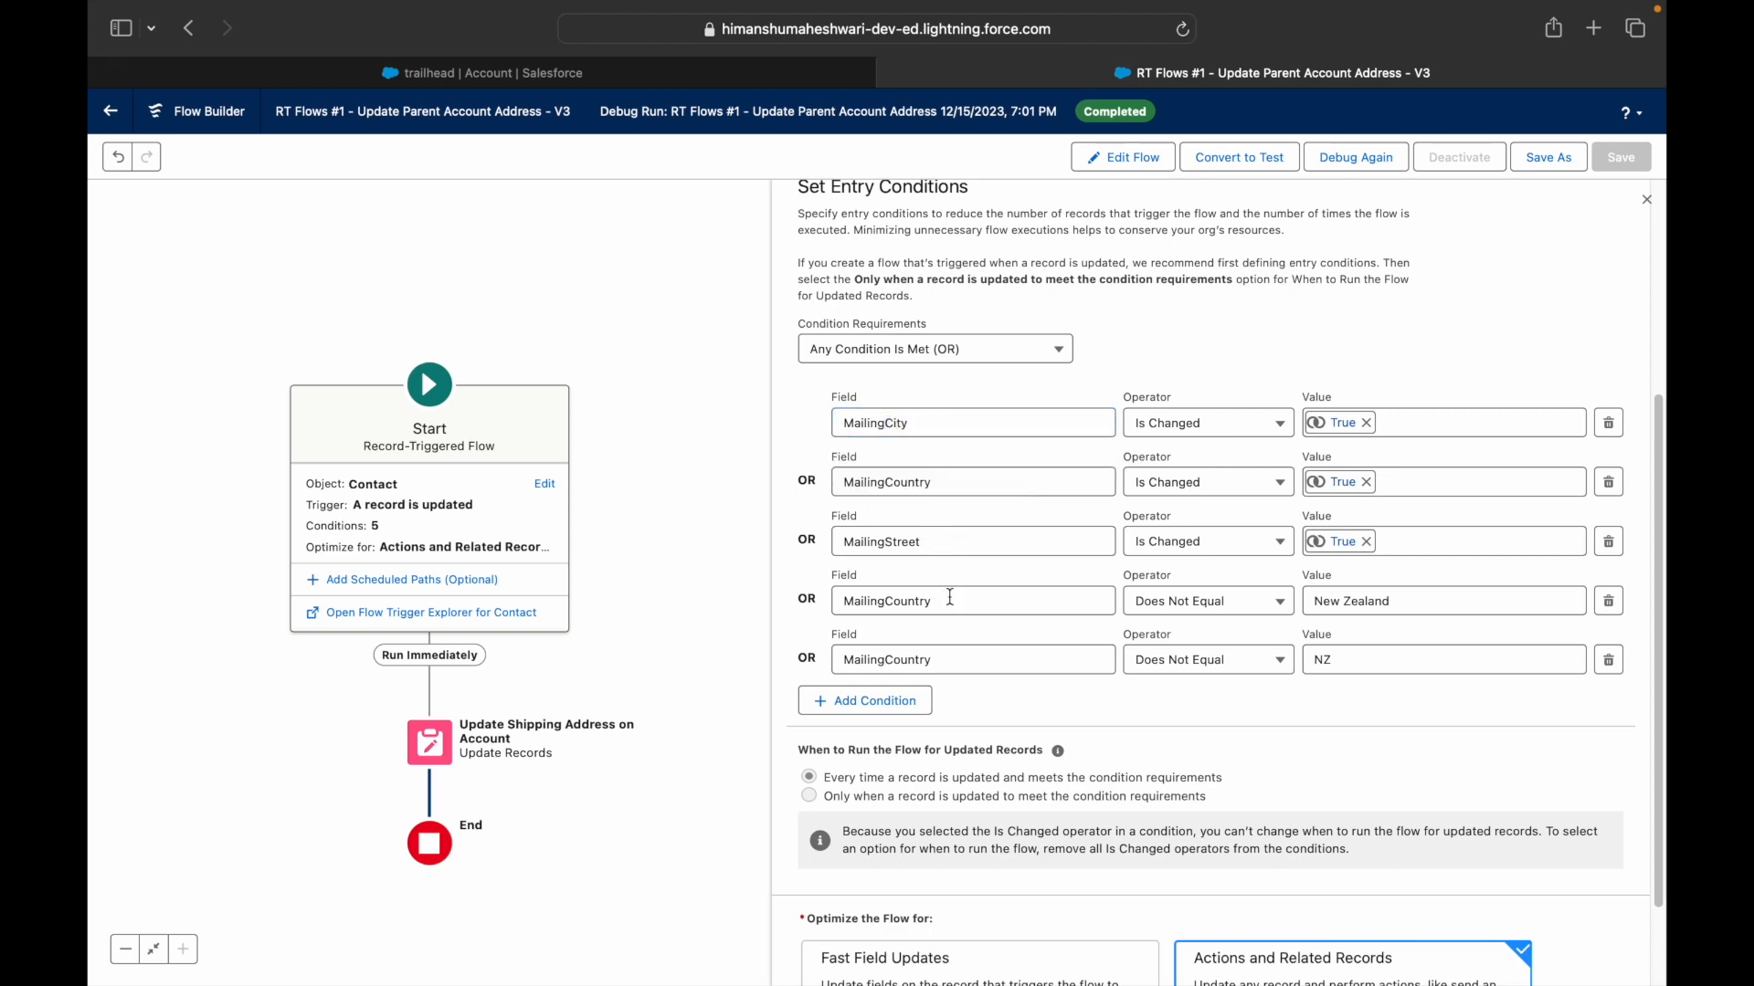
double_click(940, 599)
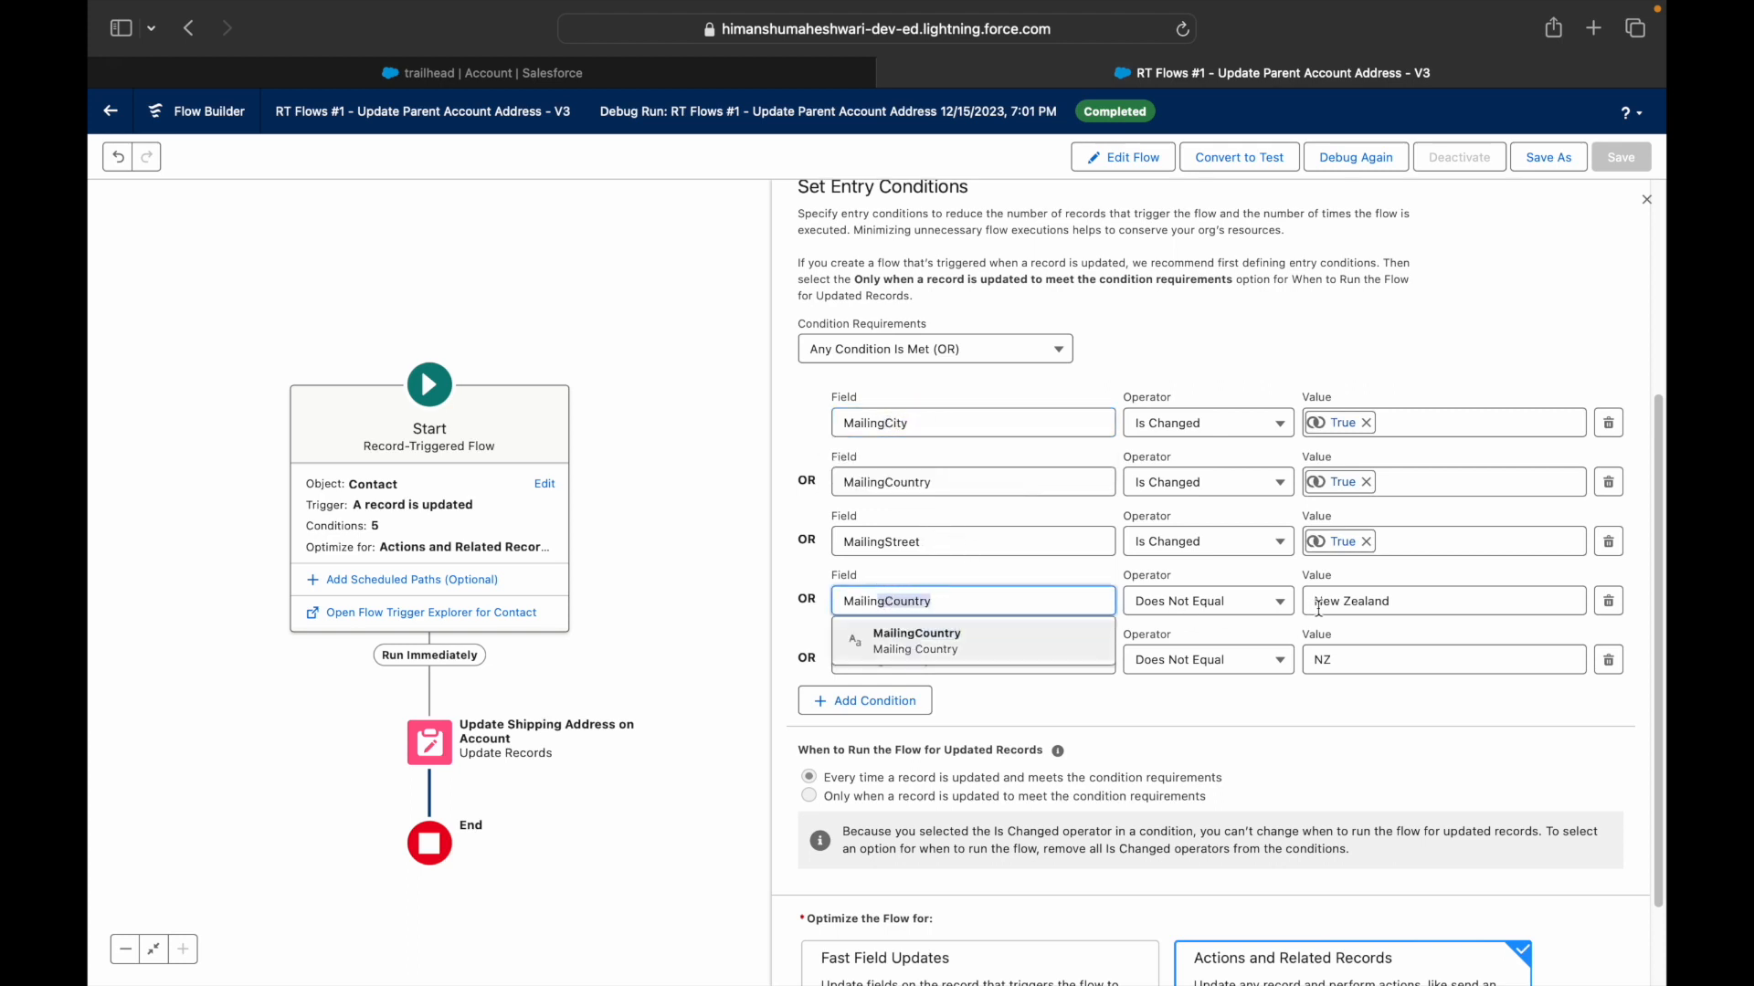
click(936, 651)
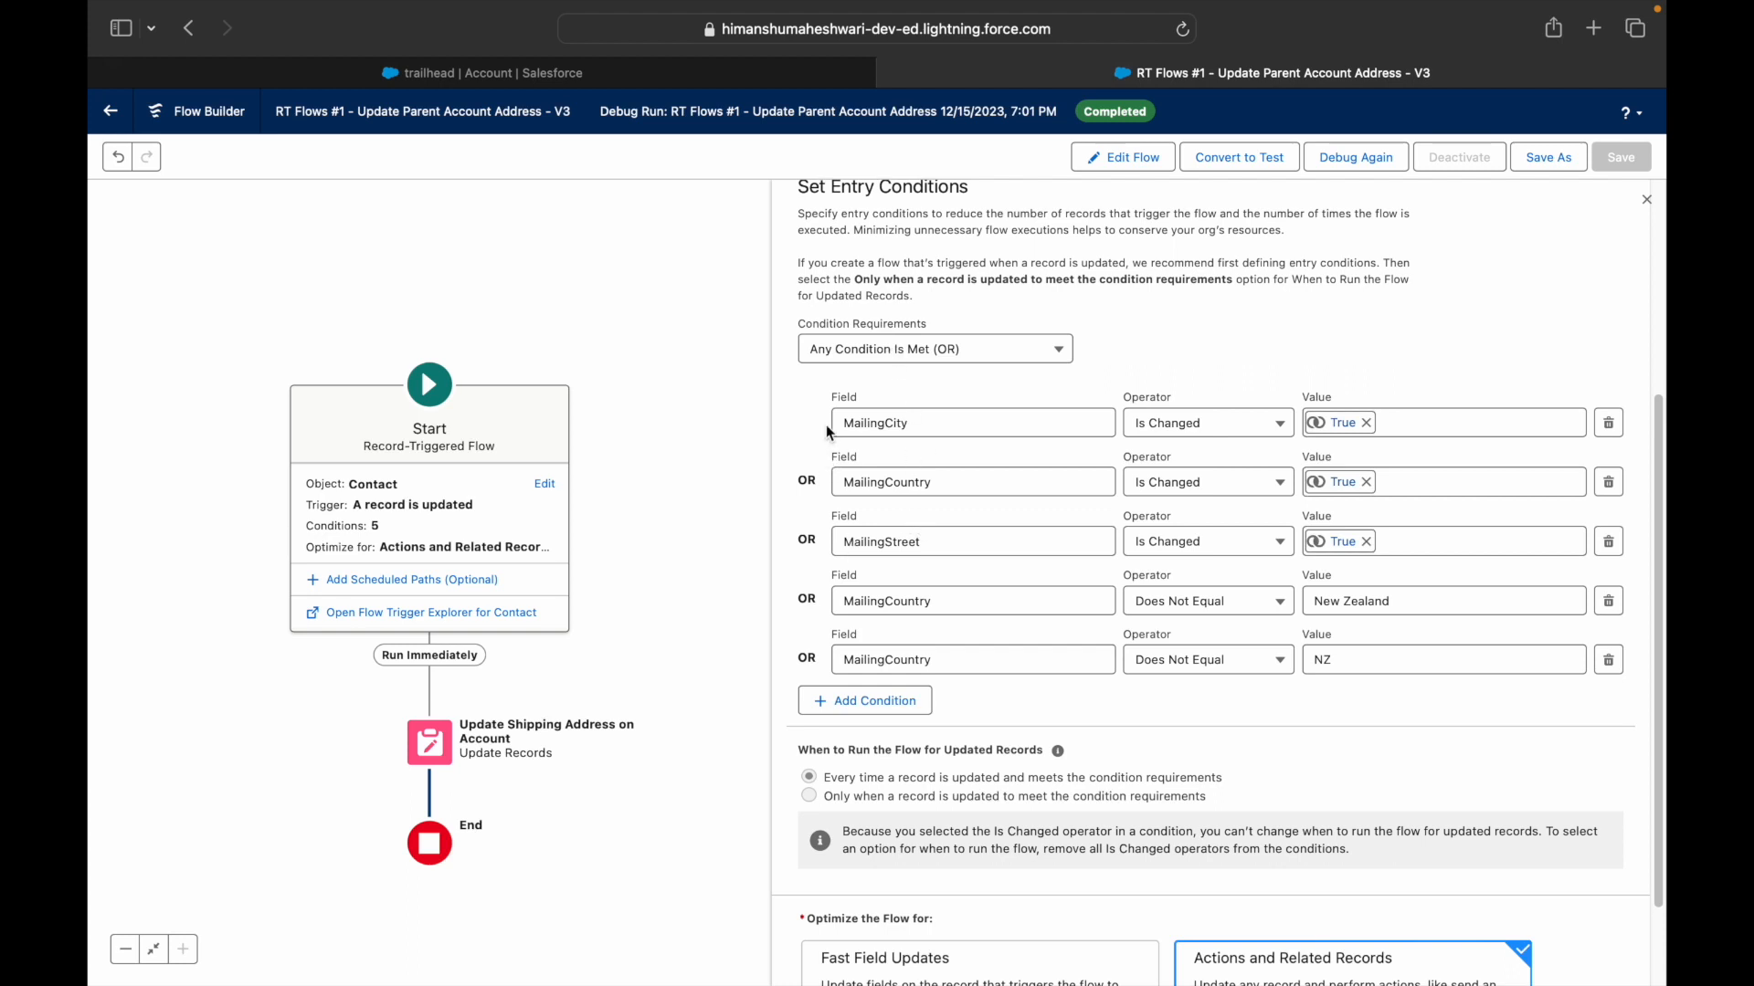
- Set the condition requirements to Custom Condition Logic Is Met
click(868, 362)
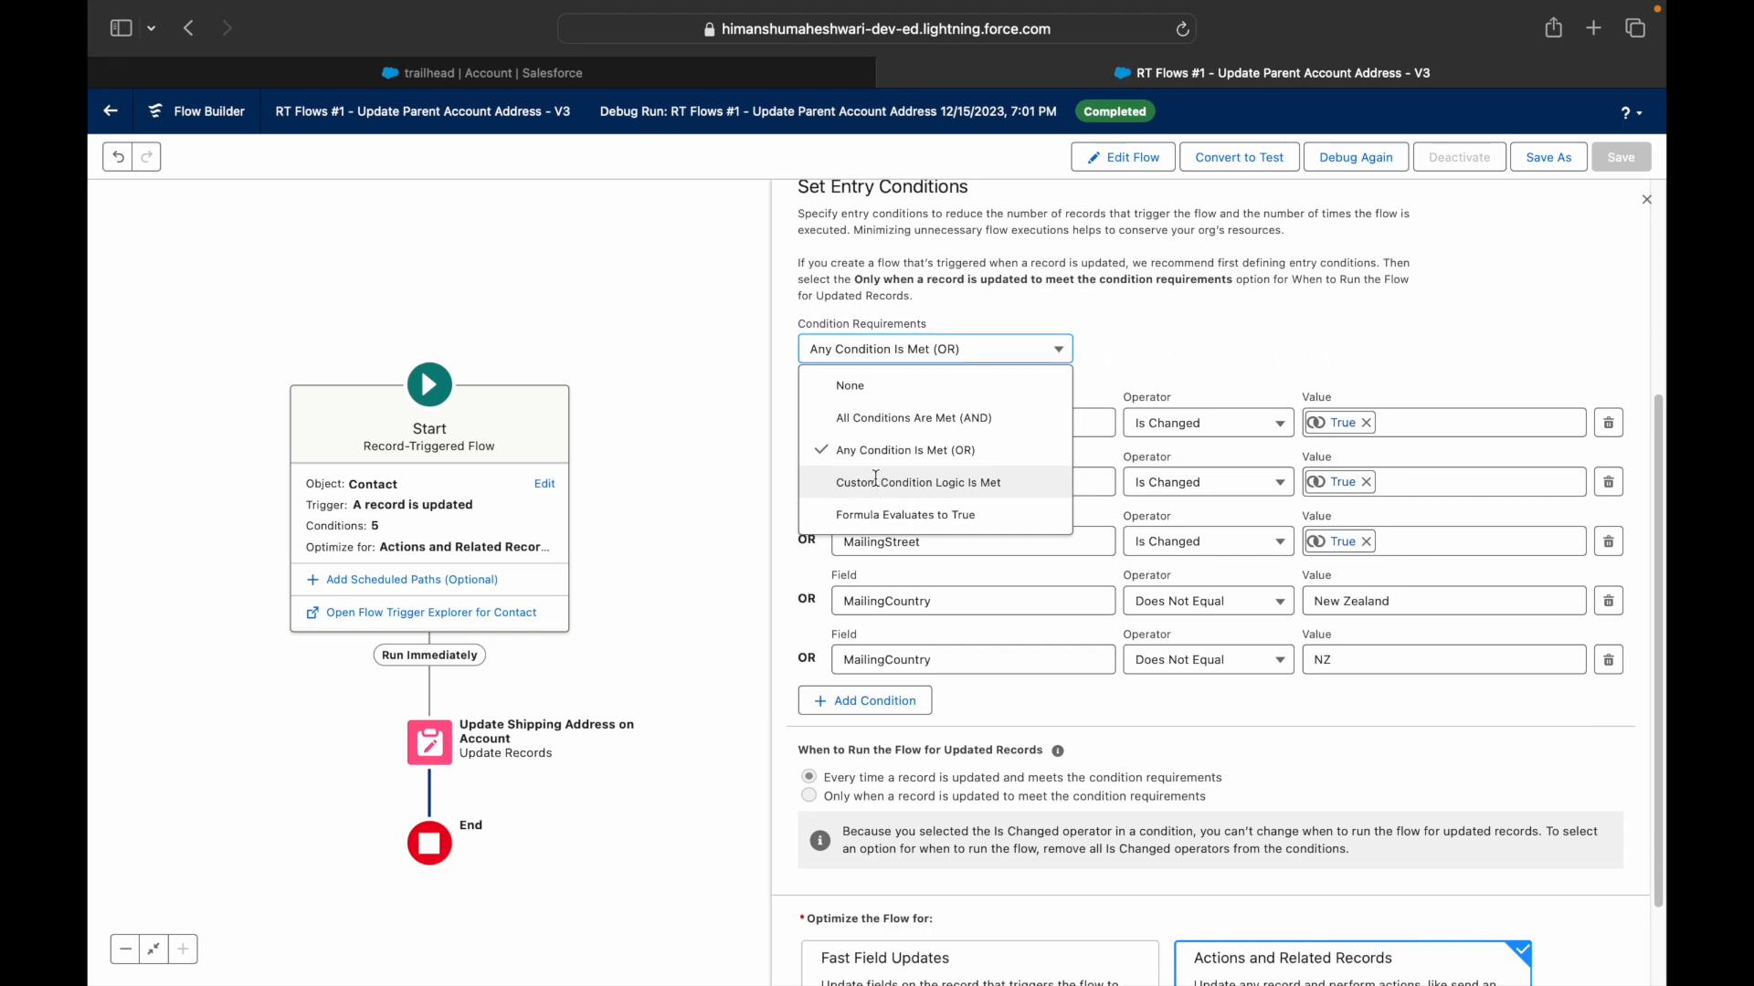
click(875, 477)
click(882, 352)
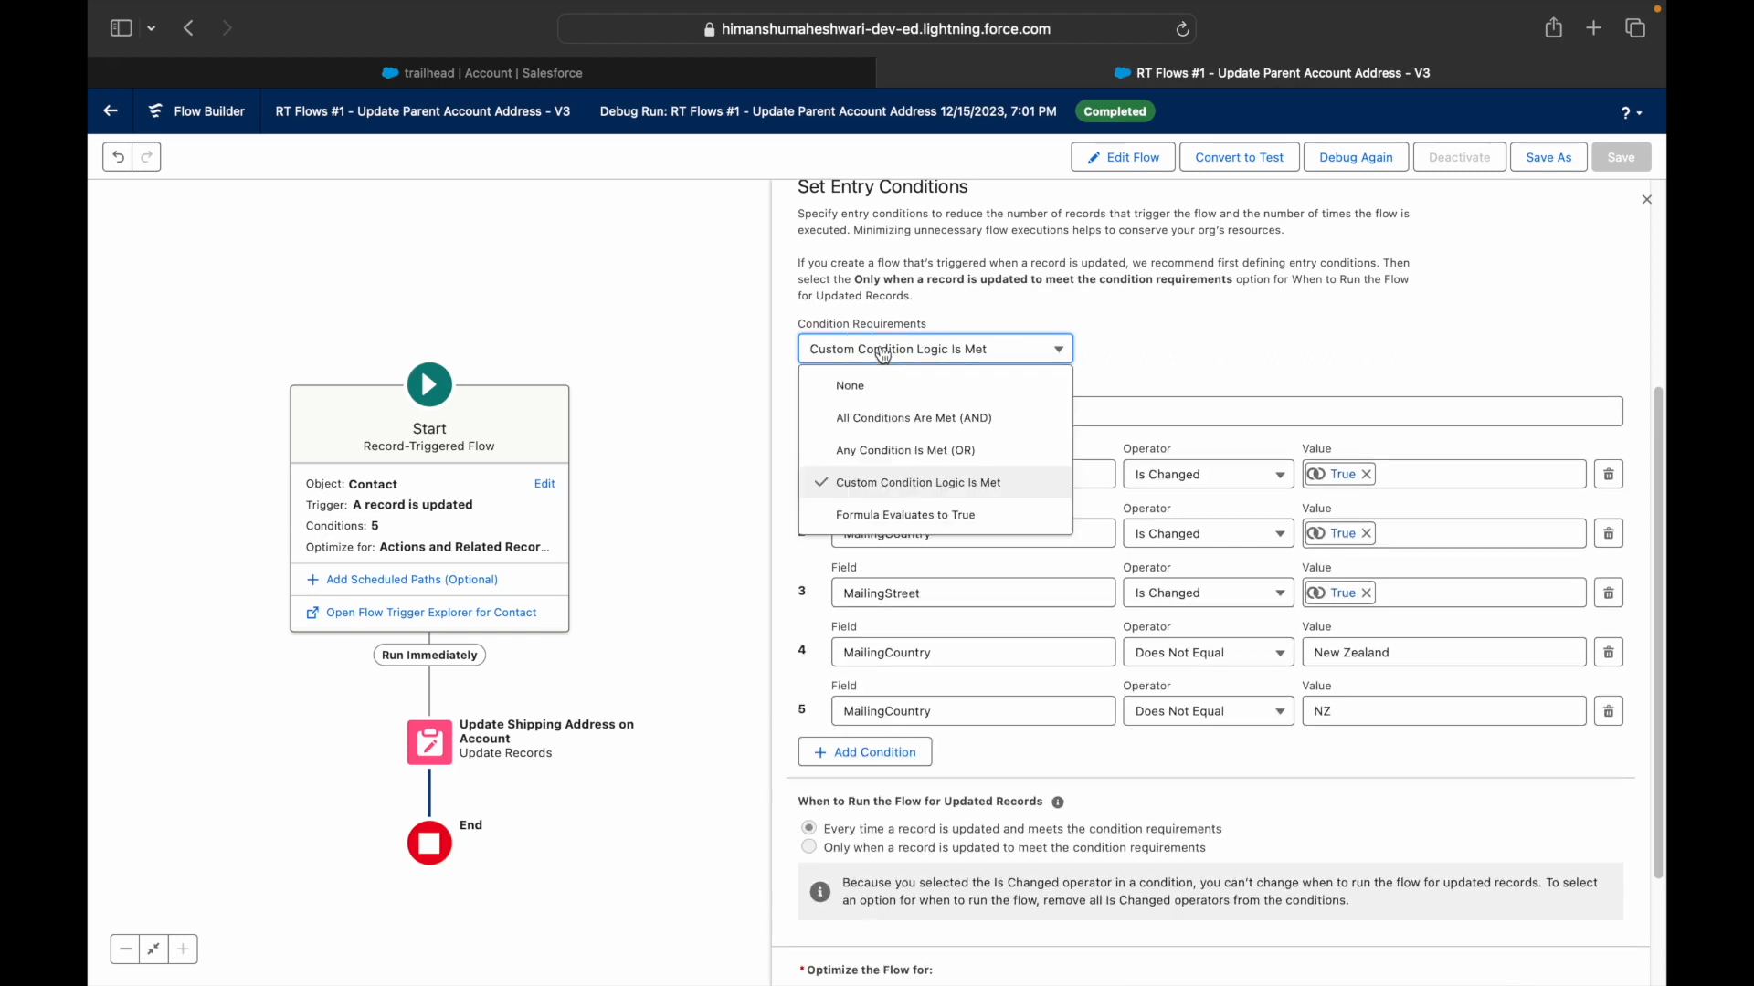
click(887, 492)
- Replace the default logic with '(1 OR 2 OR 3) AND ()'
drag(957, 412, 809, 405)
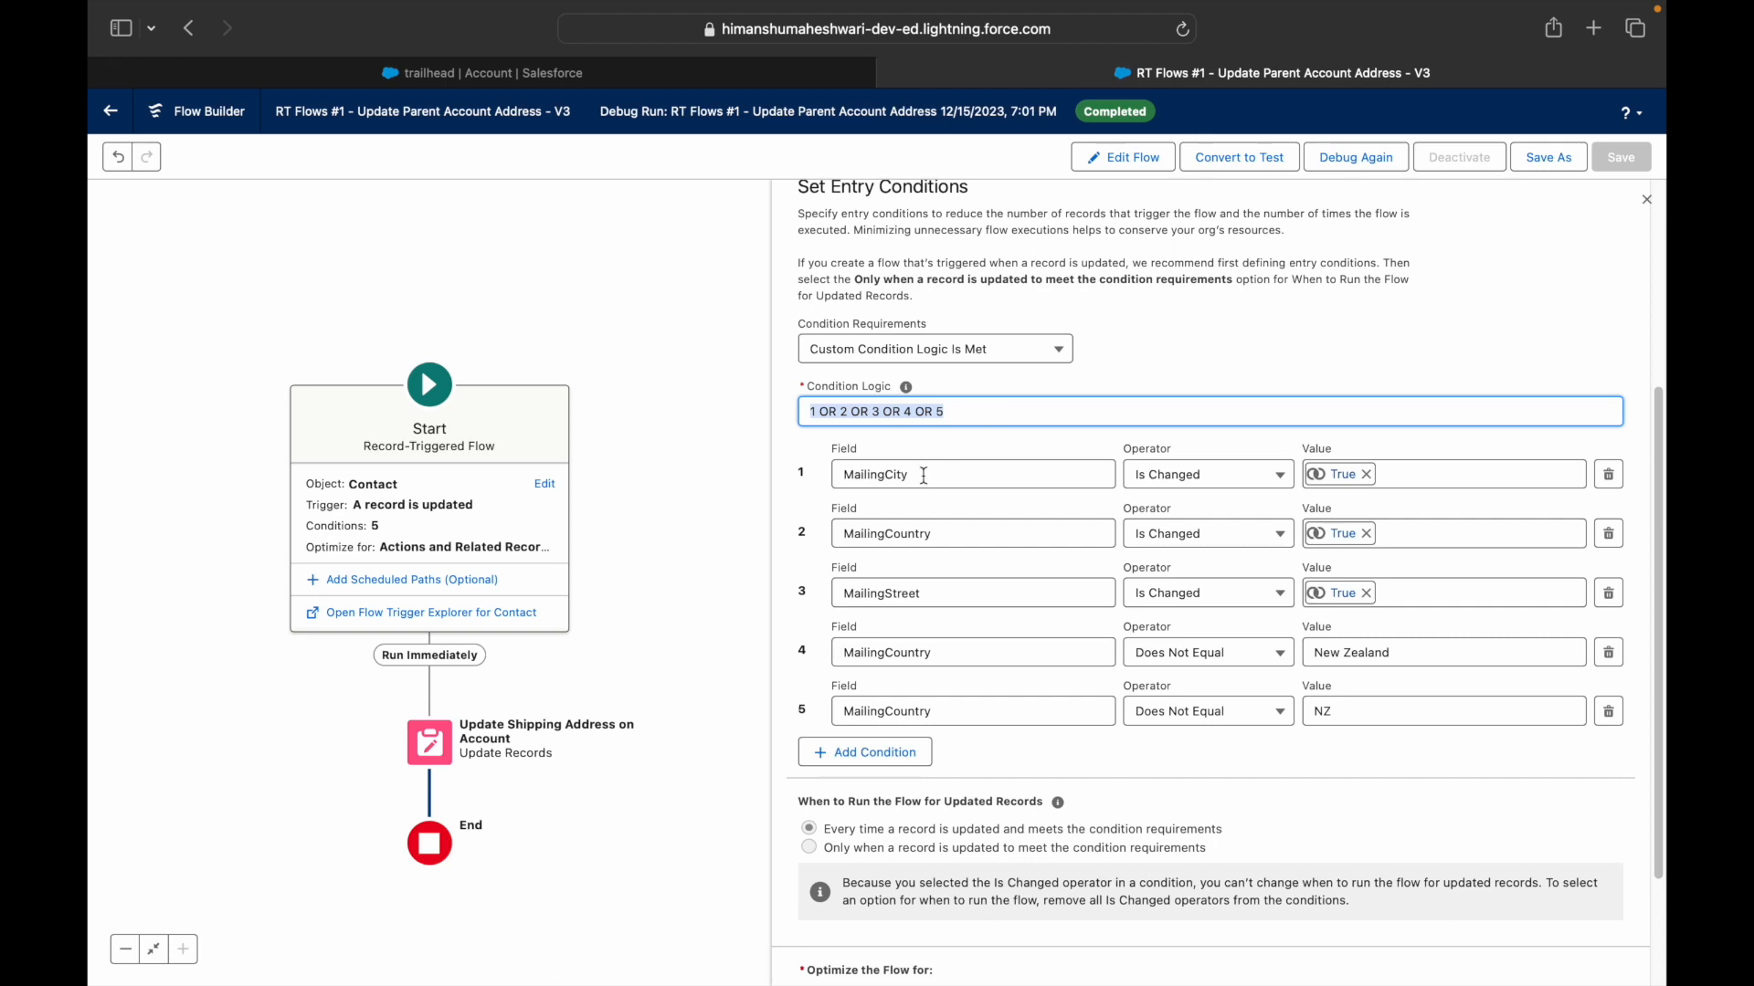
click(981, 408)
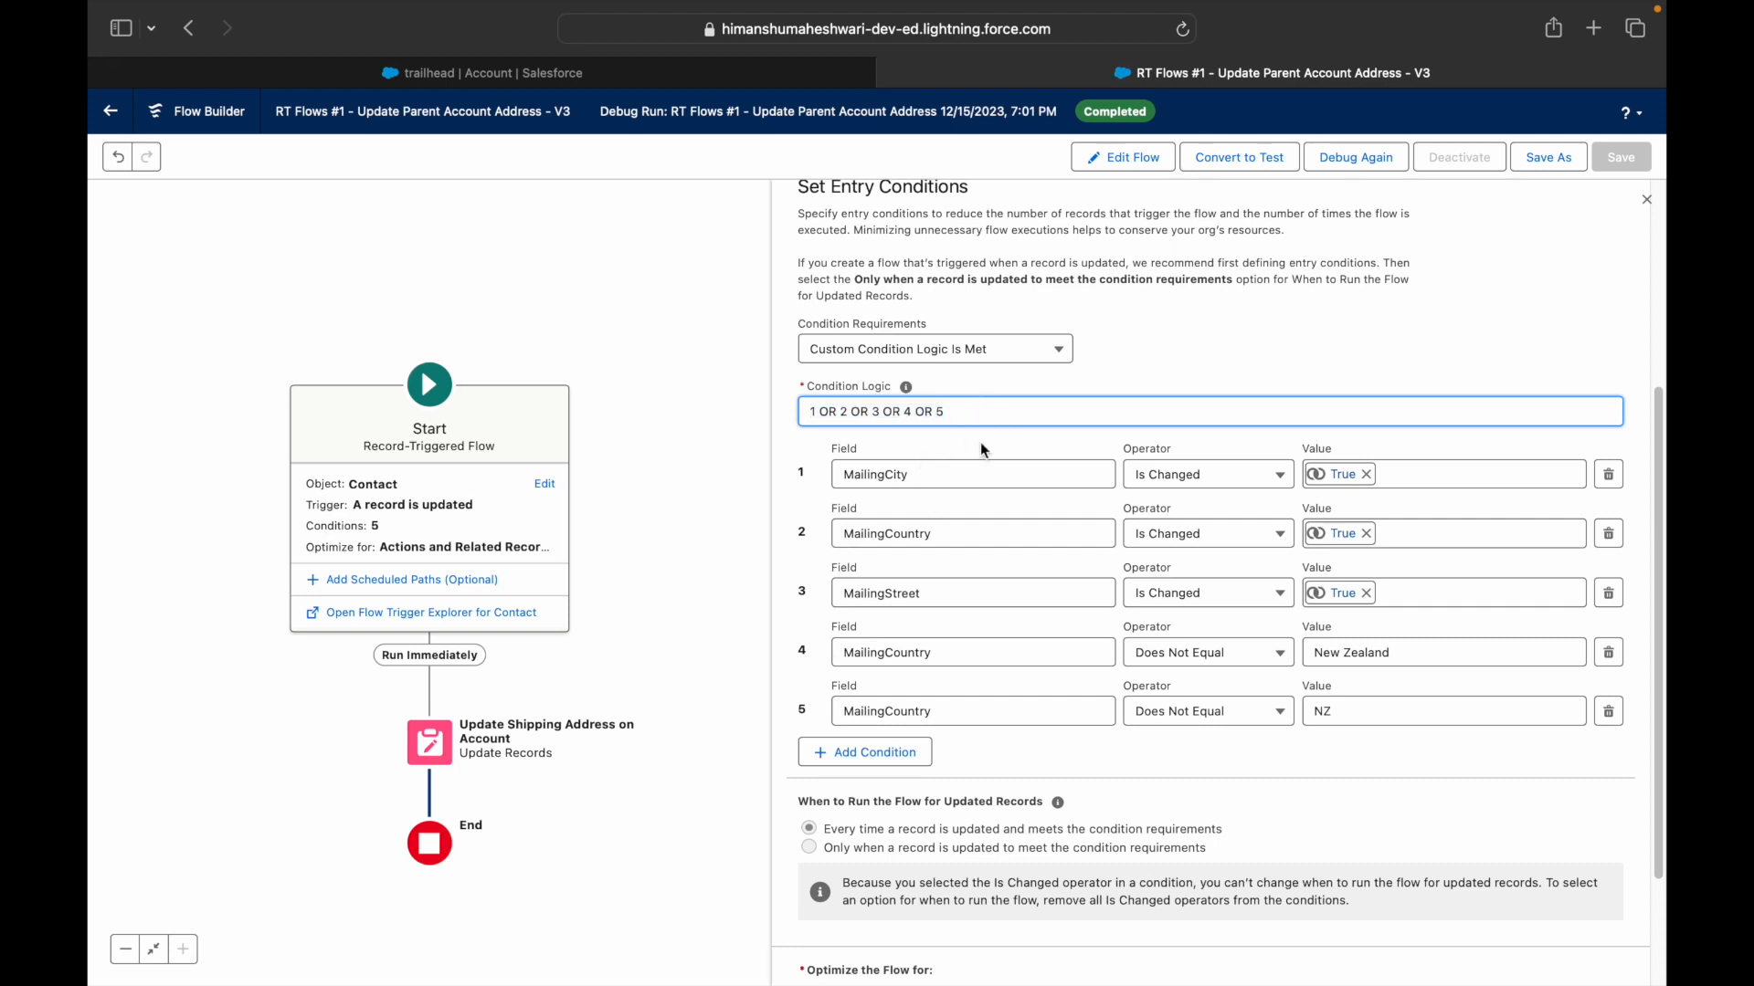
key(BackSpace)
key(BackSpace)
key(BackSpace)
key(BackSpace)
key(BackSpace)
key(BackSpace)
key(BackSpace)
key(BackSpace)
key(BackSpace)
key(BackSpace)
key(BackSpace)
key(BackSpace)
- Fill in the second group so the logic reads (1 OR 2 OR 3) AND (4 AND 5)
key(BackSpace)
key(BackSpace)
key(BackSpace)
key(BackSpace)
key(BackSpace)
key(BackSpace)
key(BackSpace)
key(BackSpace)
key(BackSpace)
text(() AND ())
click(816, 411)
text(1 OR 2 OR 3)
key(Right)
key(Right)
key(Right)
key(Left)
key(Left)
key(Left)
key(BackSpace)
text(4 OR 5)
key(Right)
key(BackSpace)
key(BackSpace)
text(AND)
click(1105, 363)
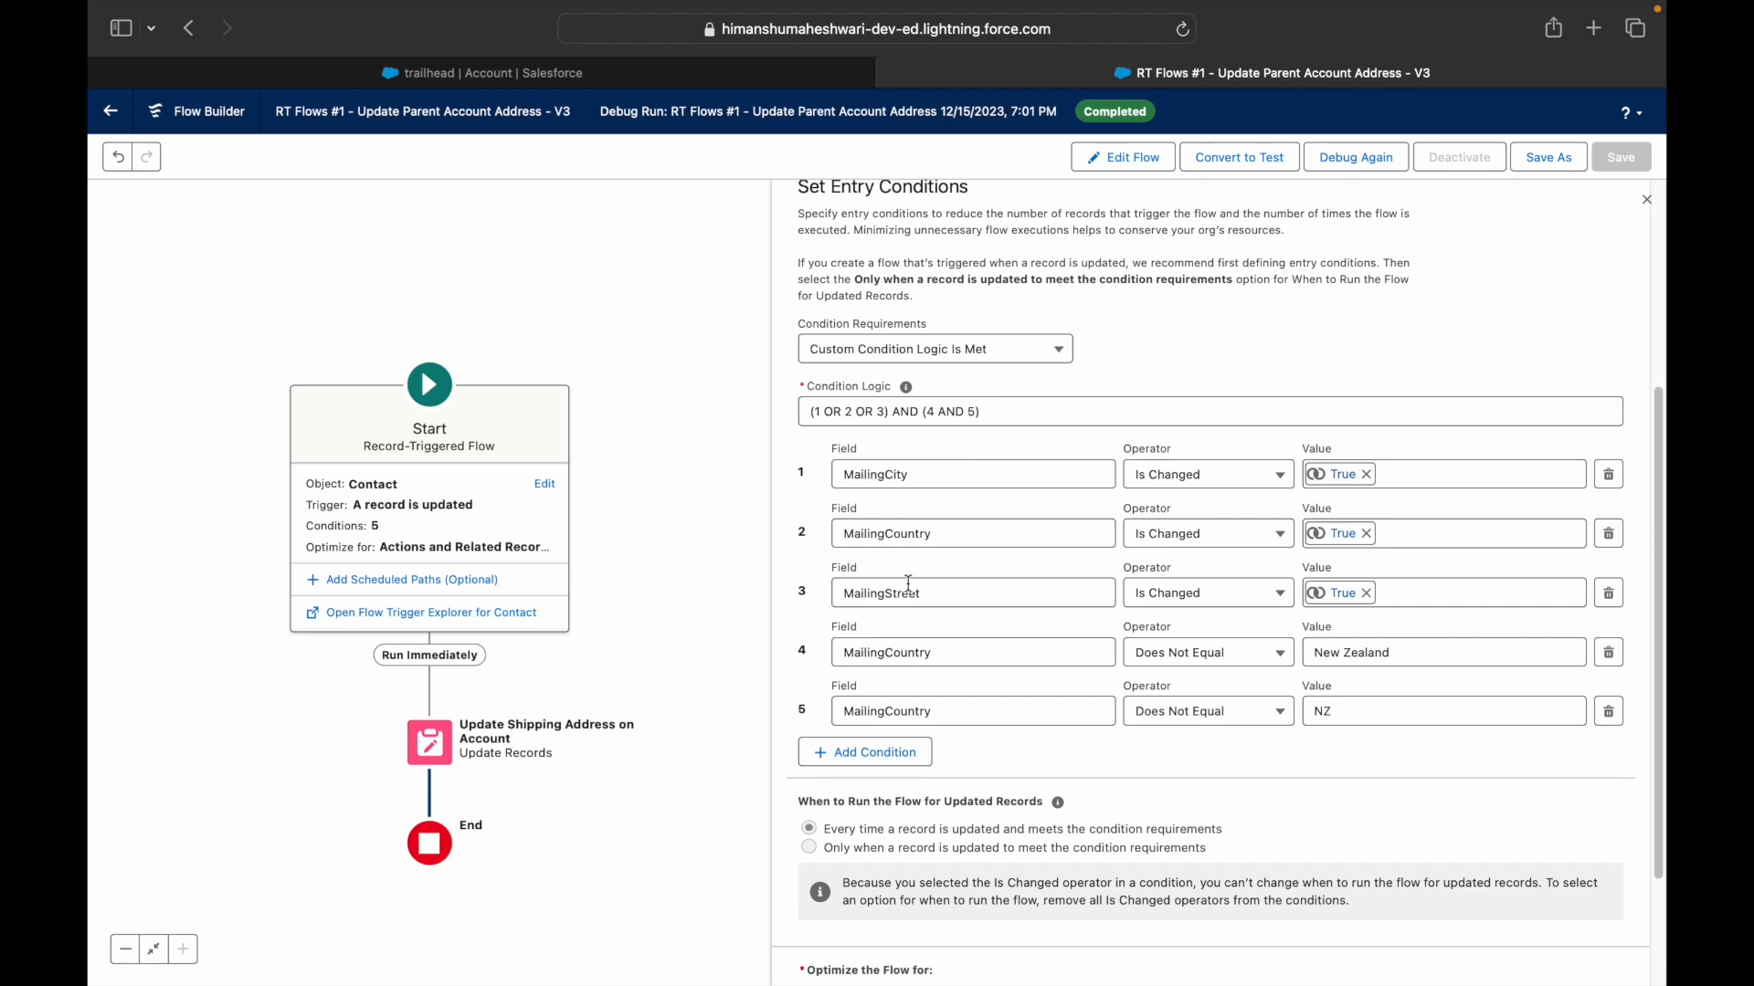
- Review each group of the (1 OR 2 OR 3) AND (4 AND 5) condition logic
drag(890, 412, 804, 413)
click(891, 412)
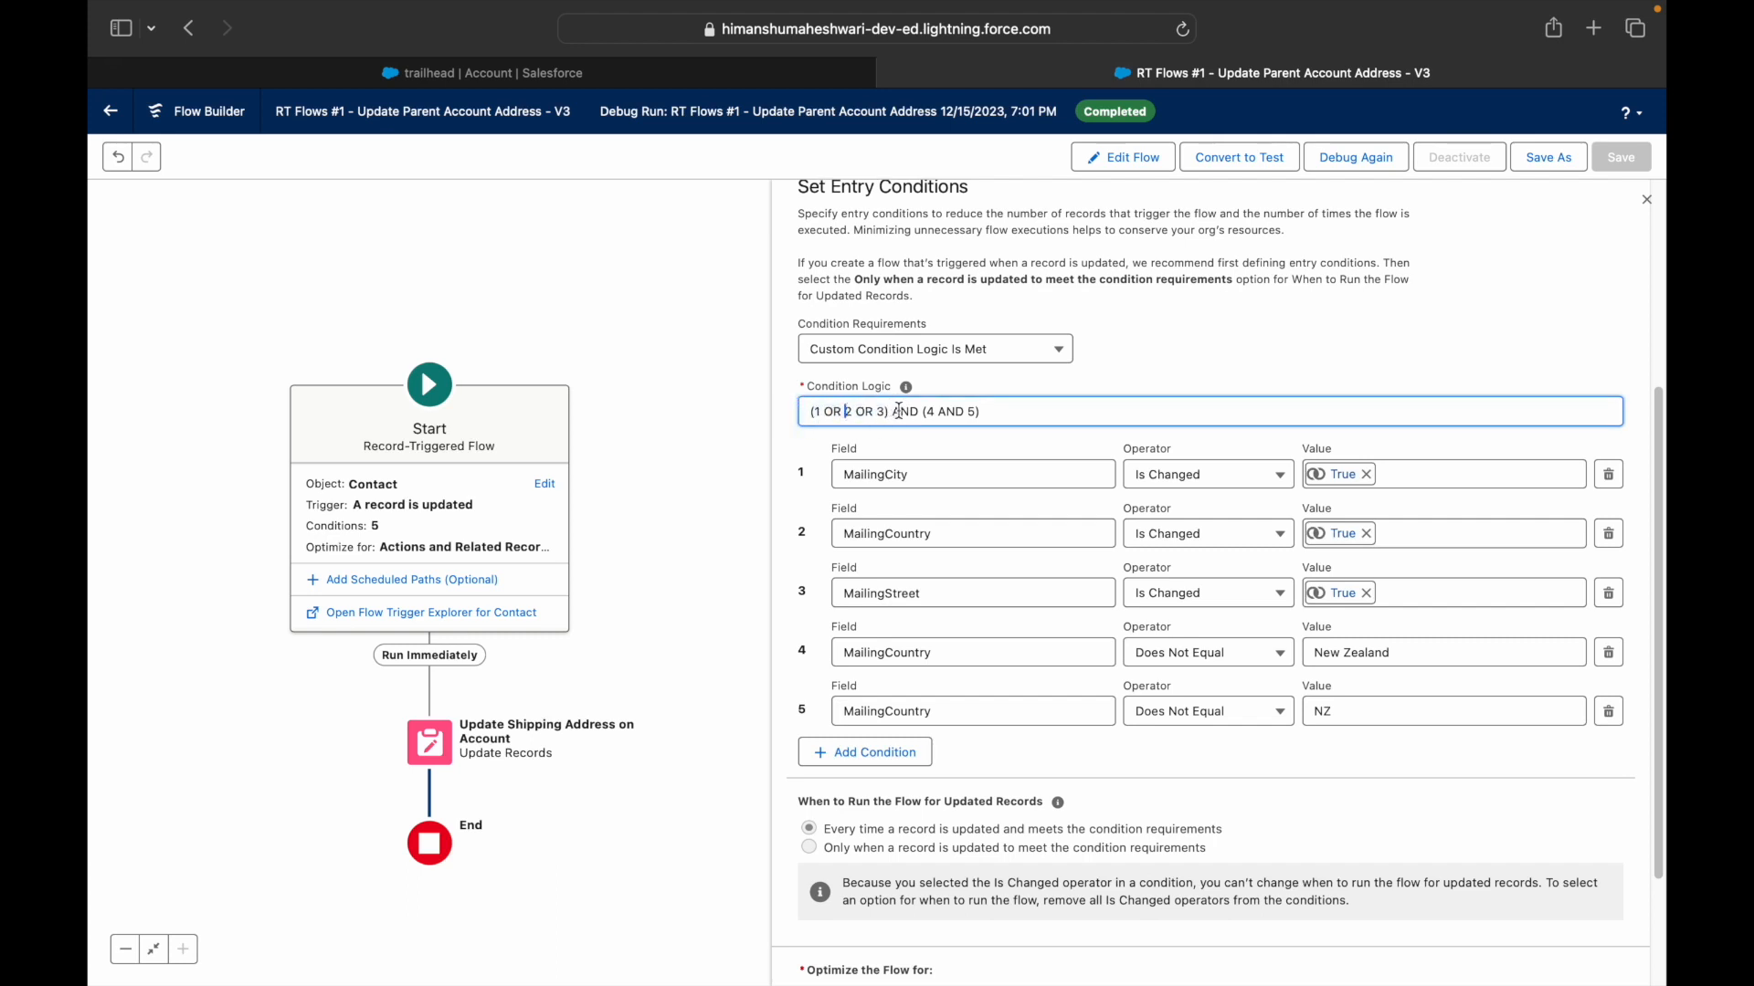
drag(923, 412, 1008, 412)
click(1032, 412)
drag(891, 412, 801, 412)
click(863, 417)
drag(863, 417, 802, 412)
double_click(897, 415)
double_click(971, 412)
click(1002, 411)
drag(886, 412, 812, 412)
click(911, 412)
drag(931, 413, 986, 413)
click(985, 414)
- Review the New Zealand and NZ values in conditions four and five
click(1408, 652)
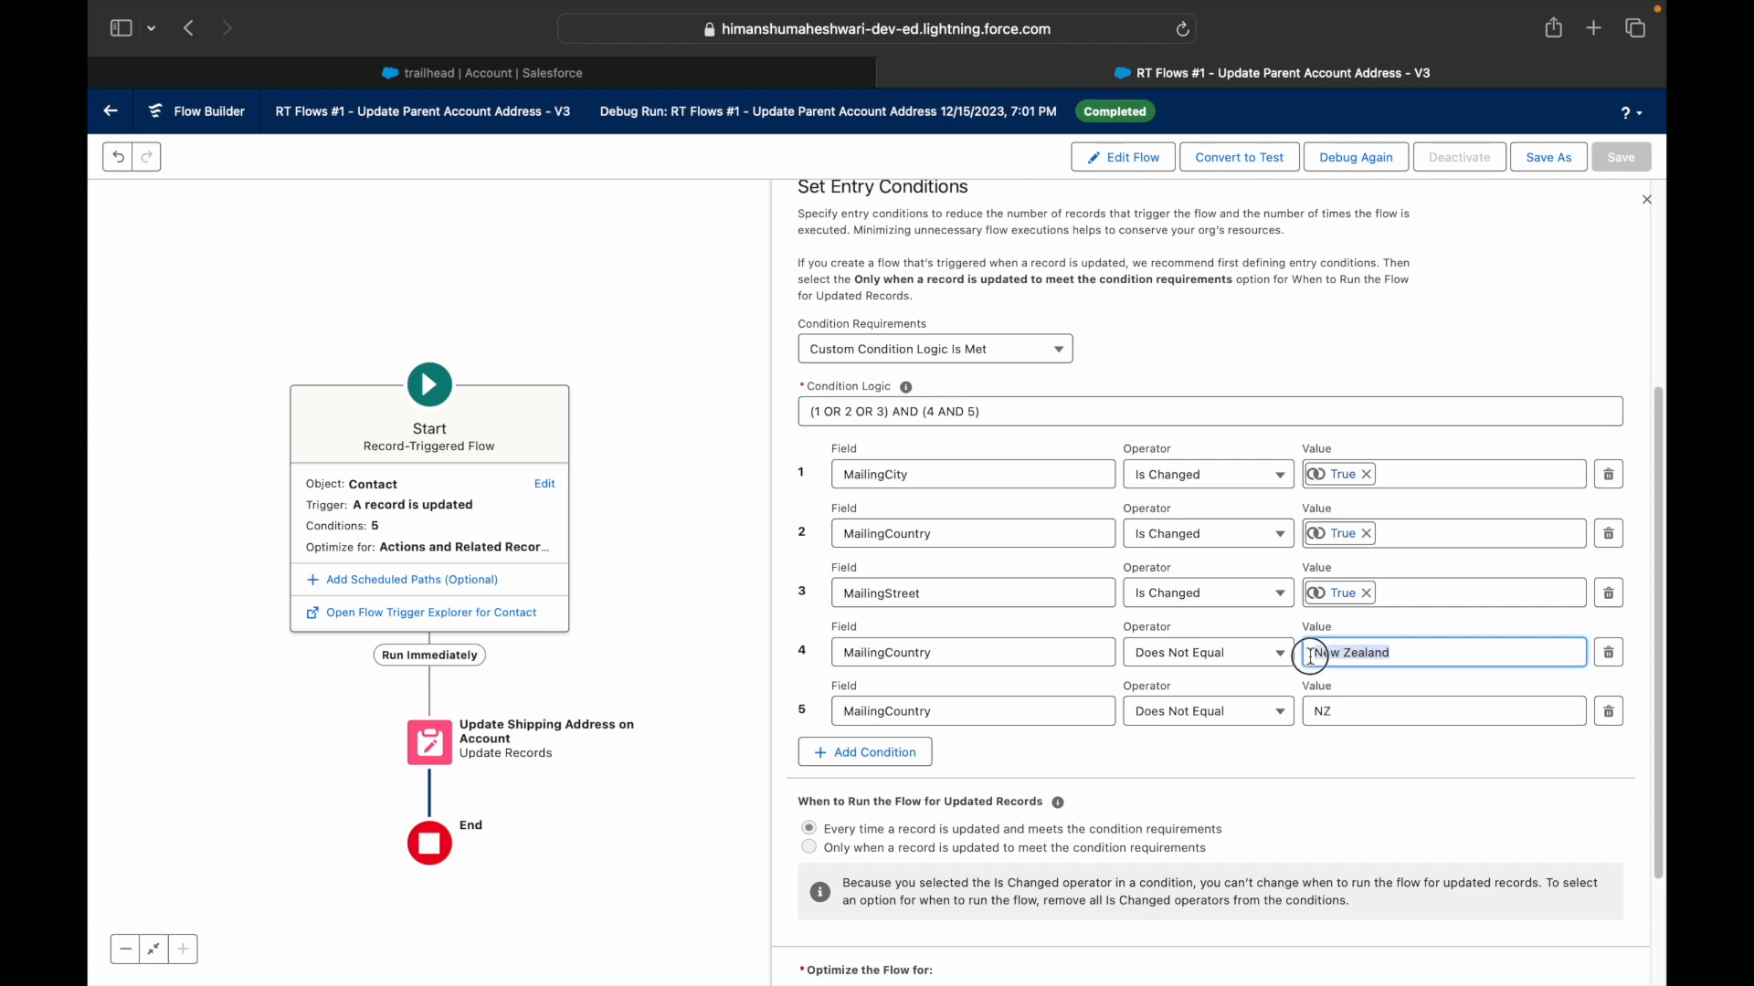
click(1334, 711)
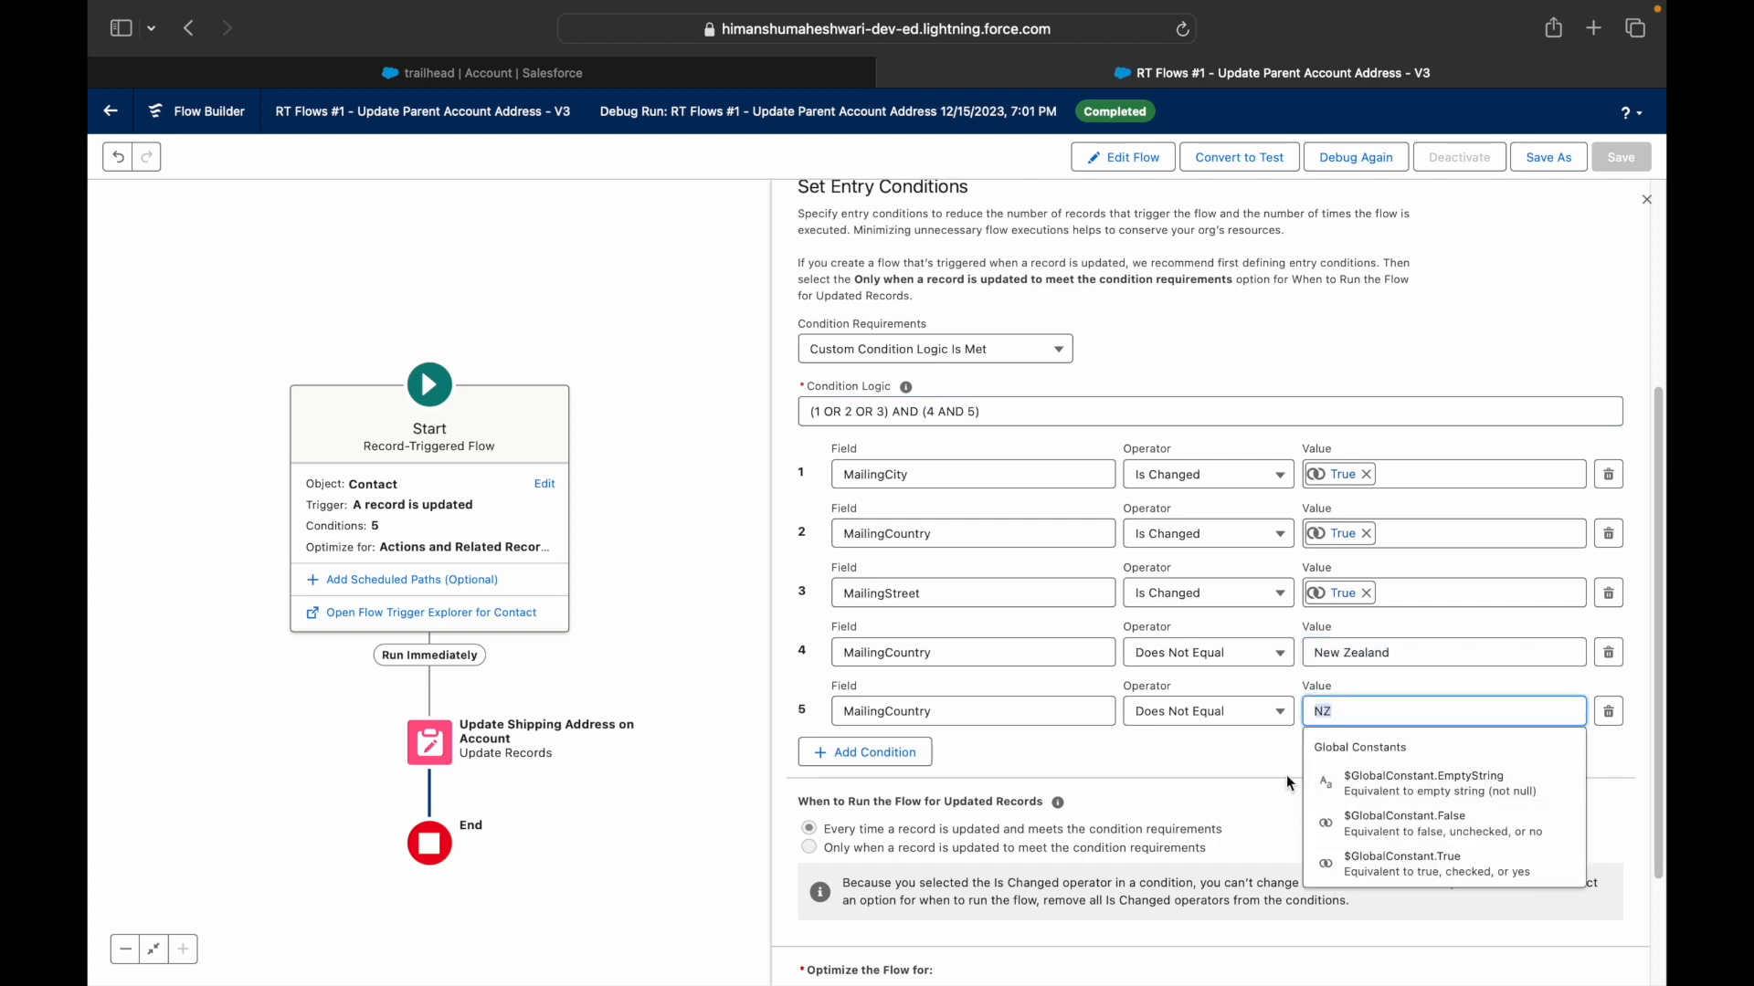
click(1218, 758)
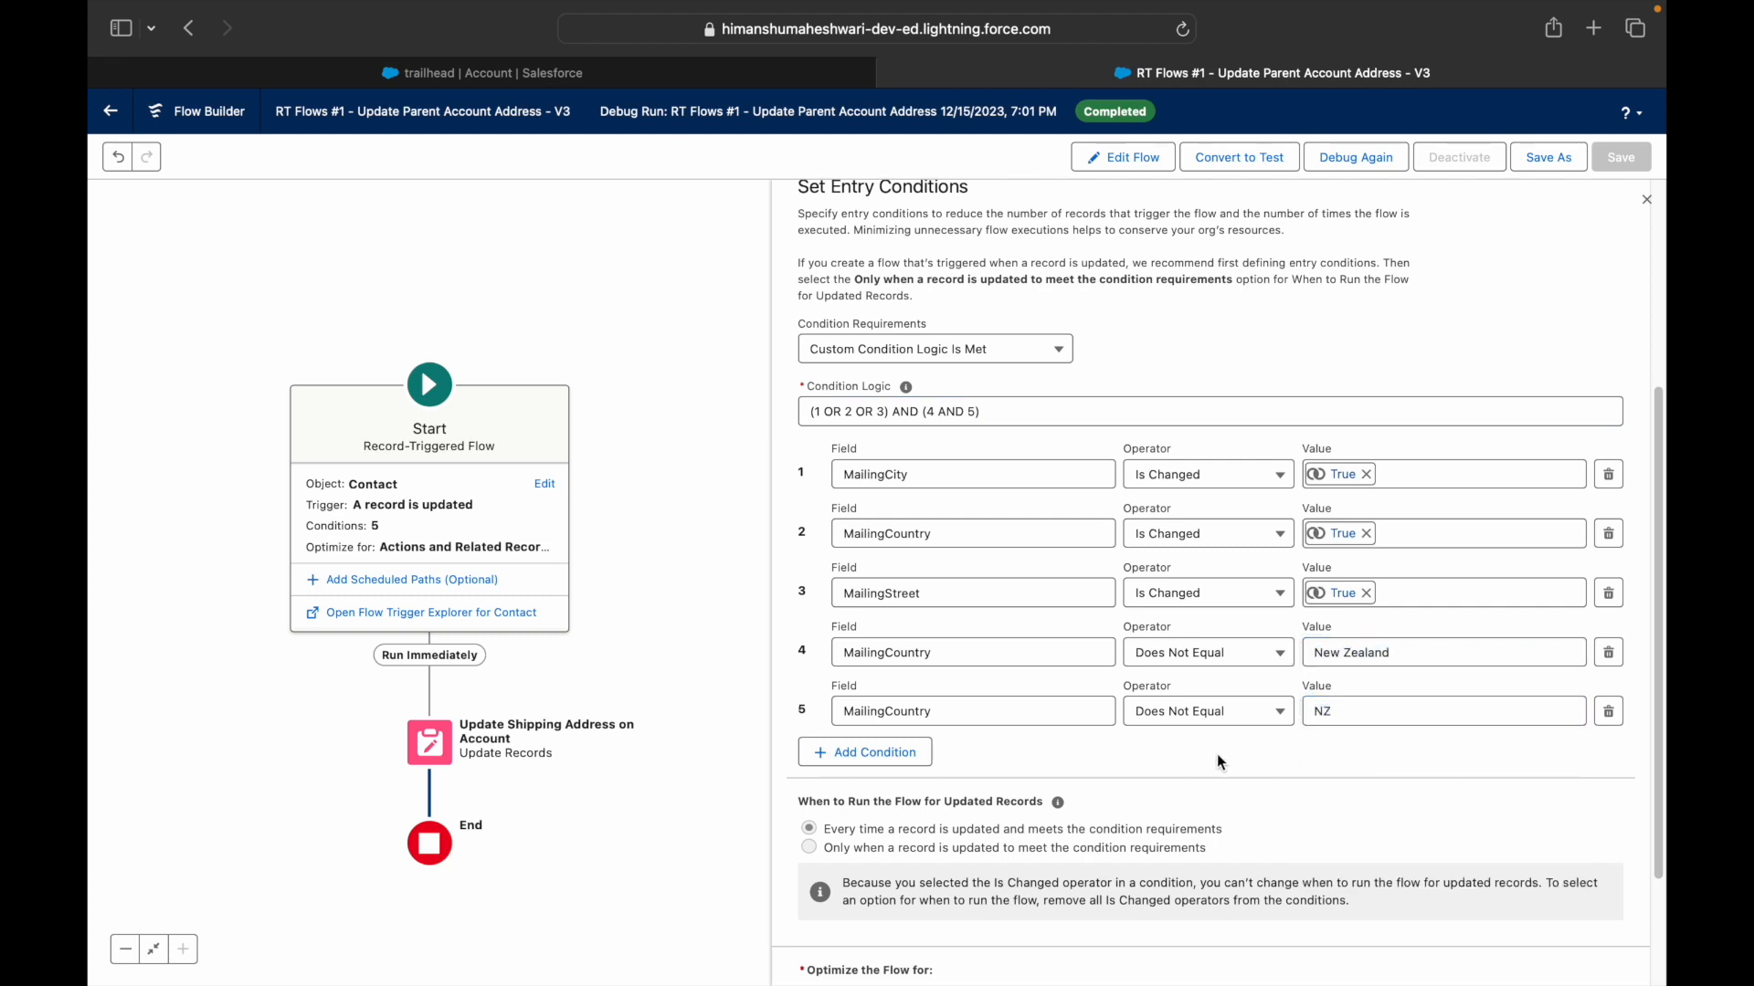
- Save the flow as new version V4 and return to the trailhead account tab
click(1528, 160)
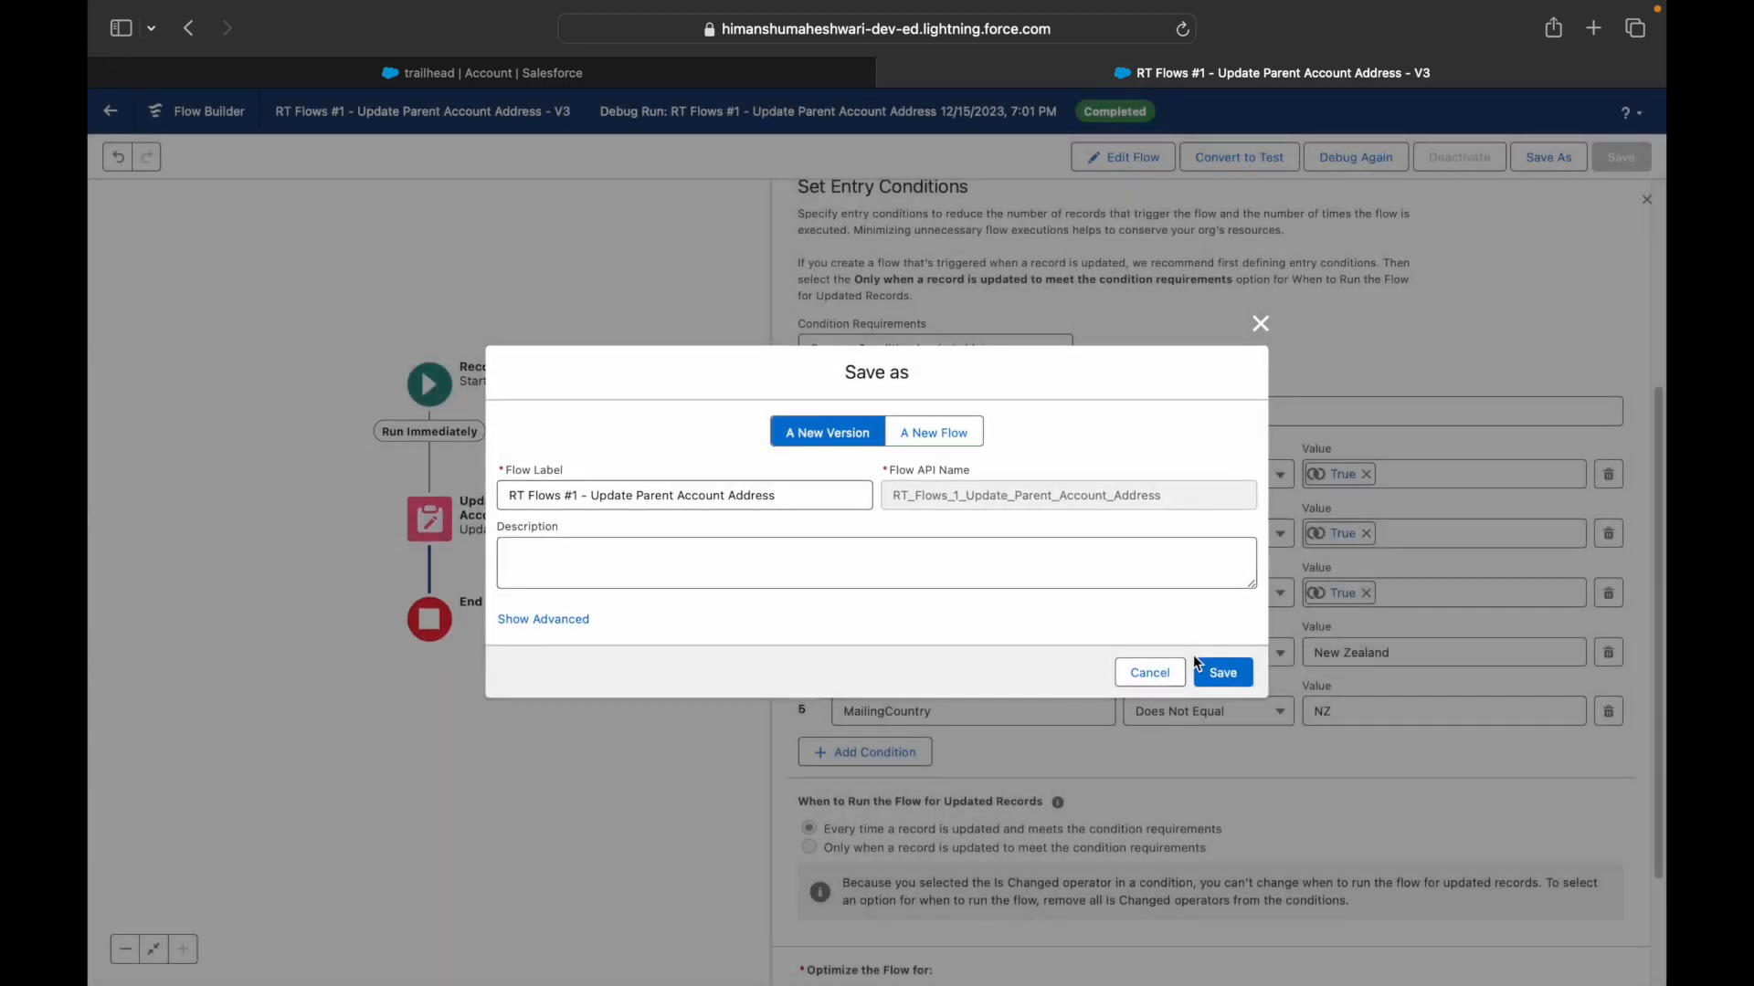
click(1222, 673)
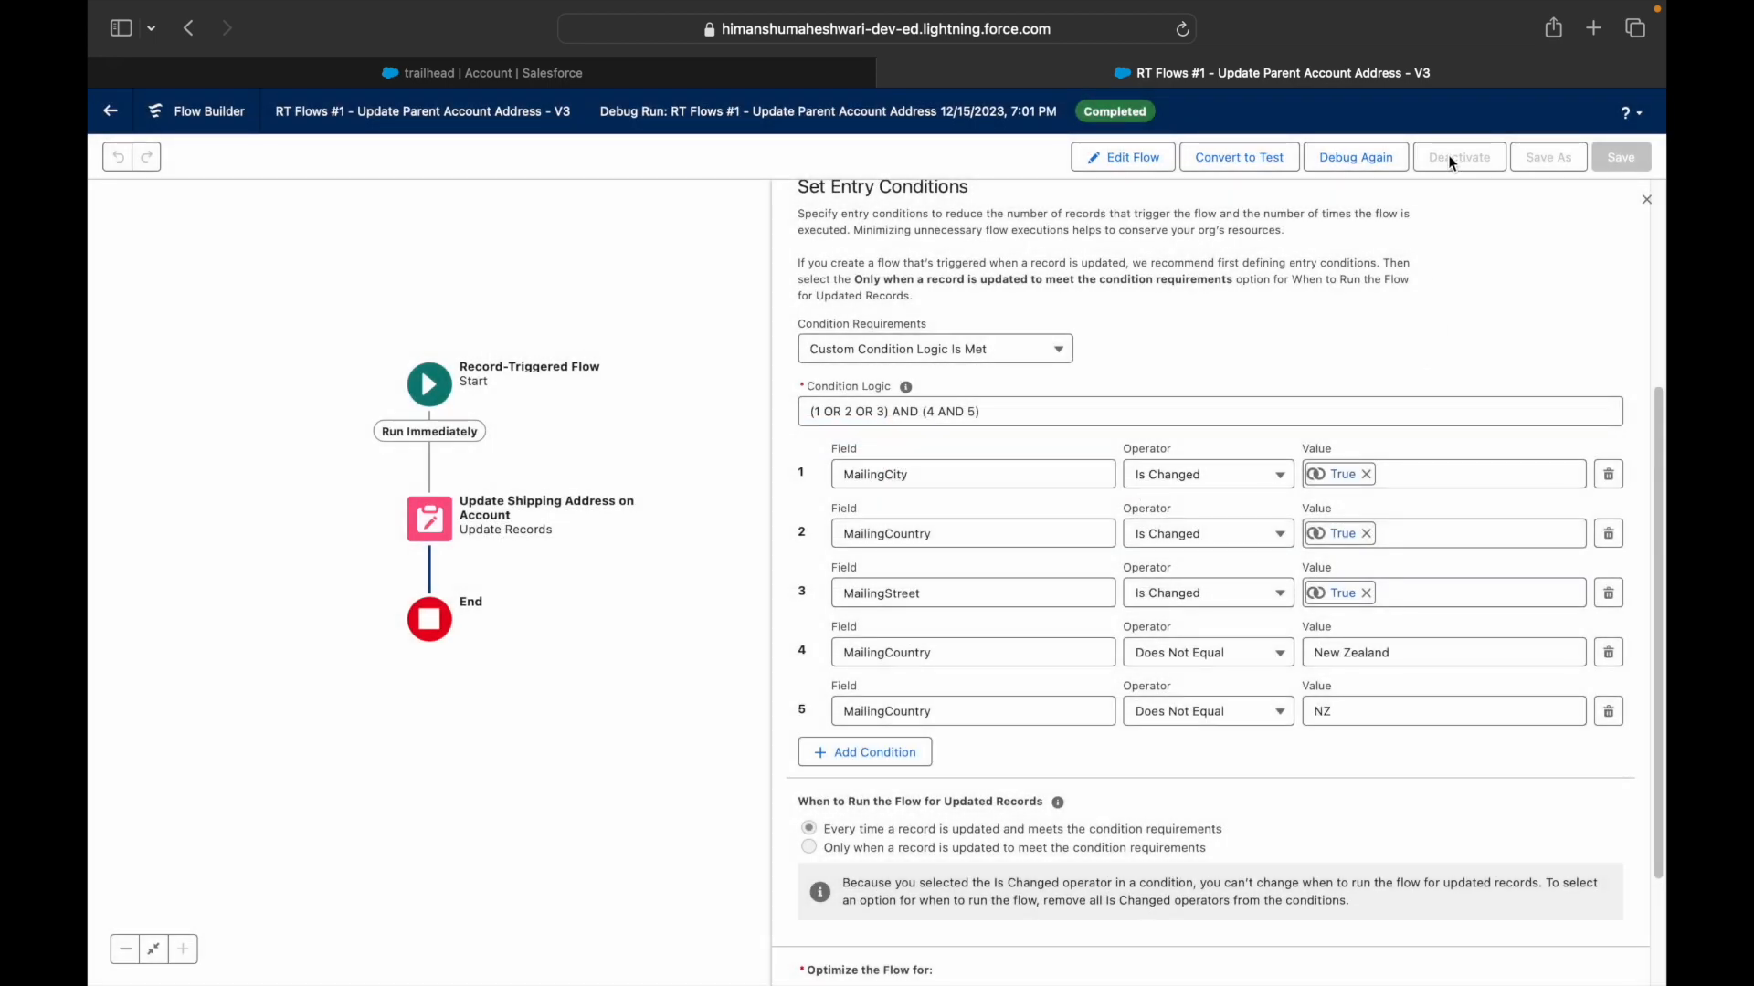
click(639, 69)
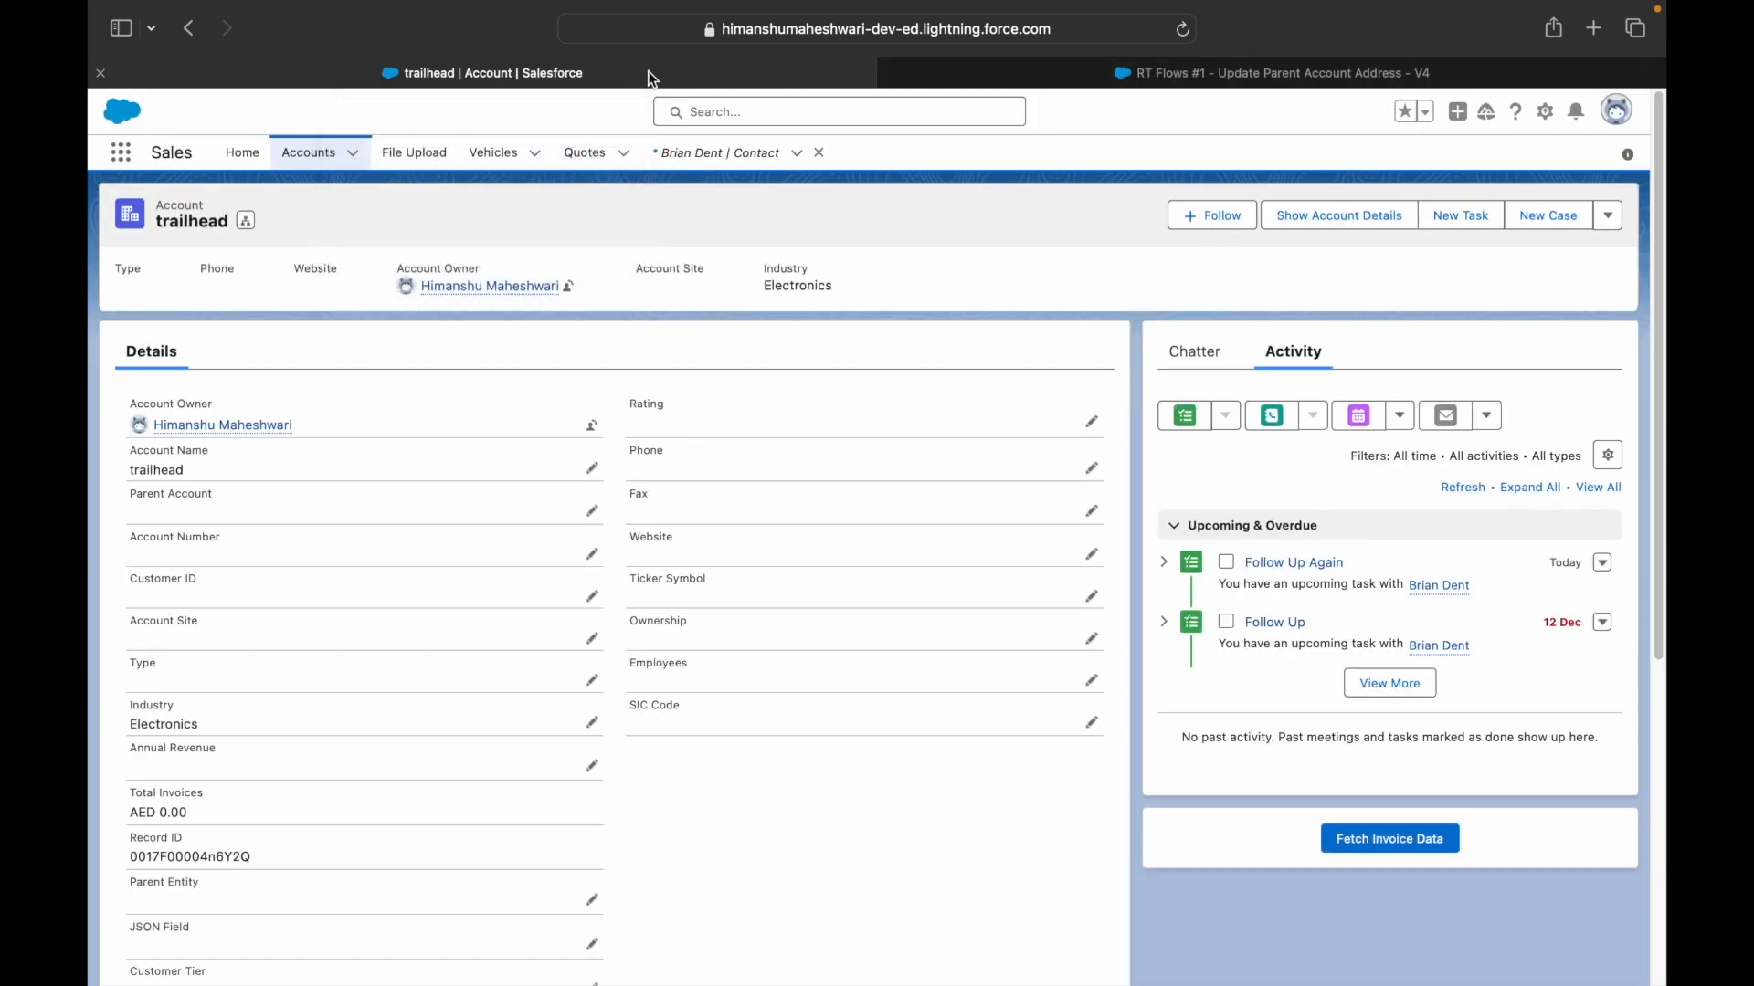
- Clear the contact's Al Qusais mailing street and save the record
click(728, 150)
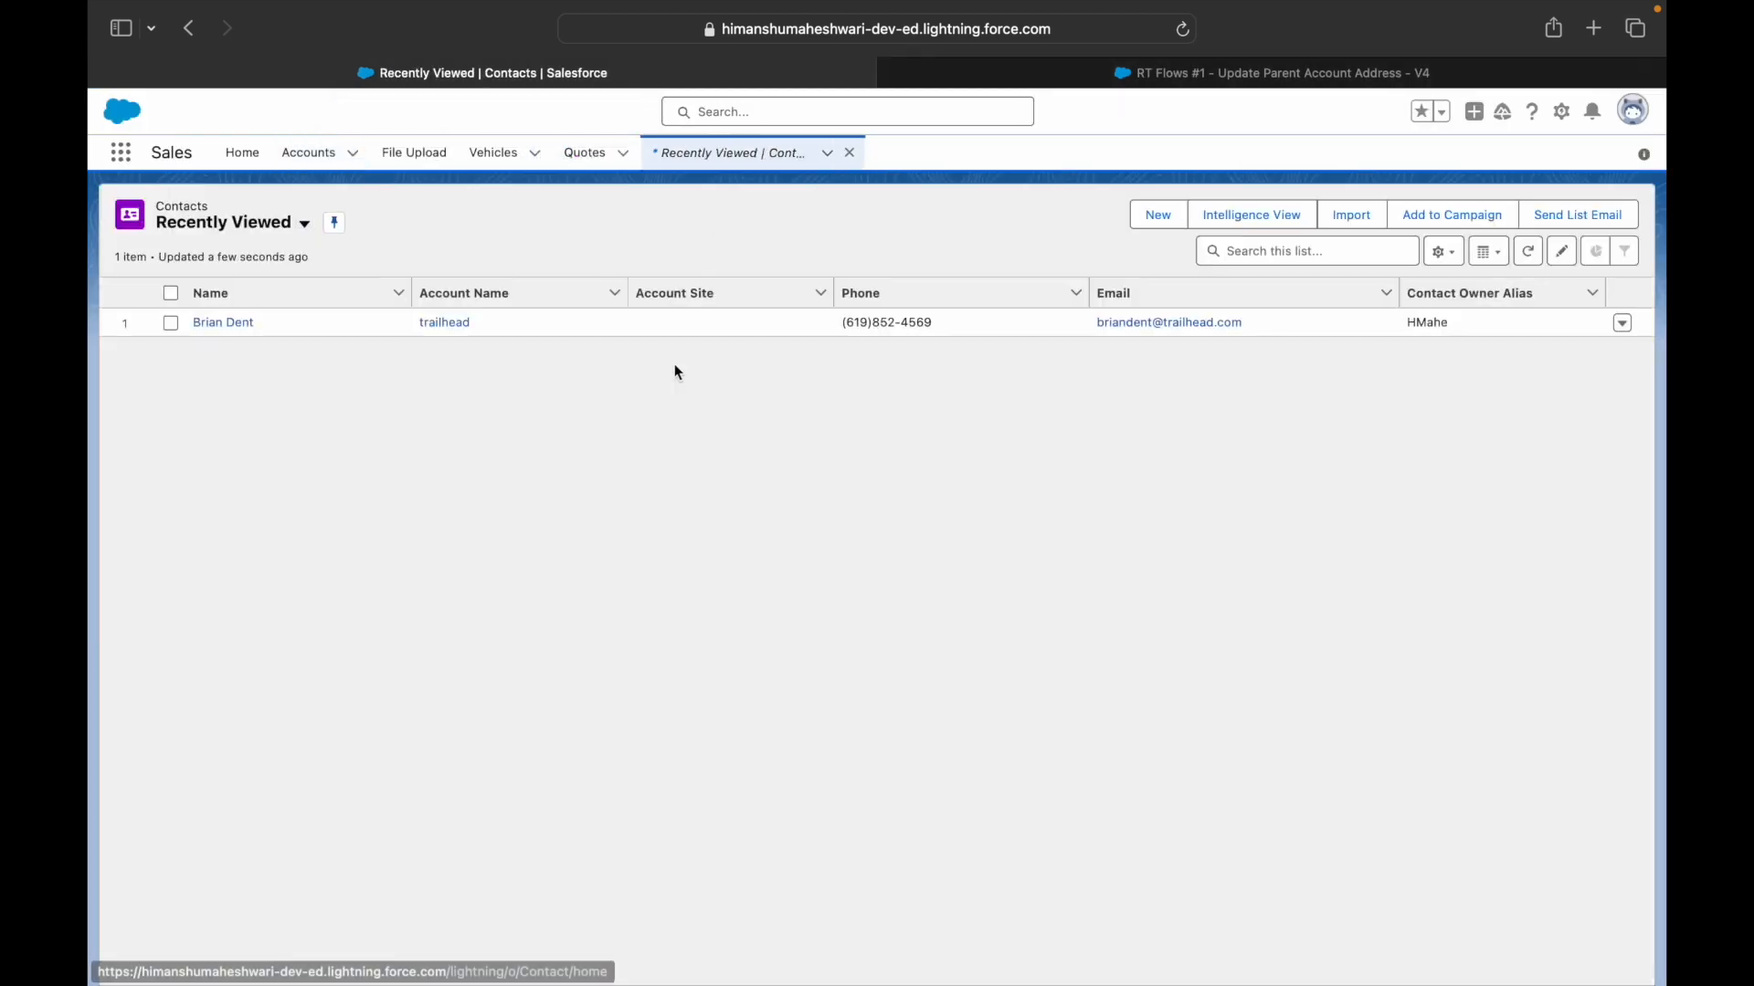
click(223, 327)
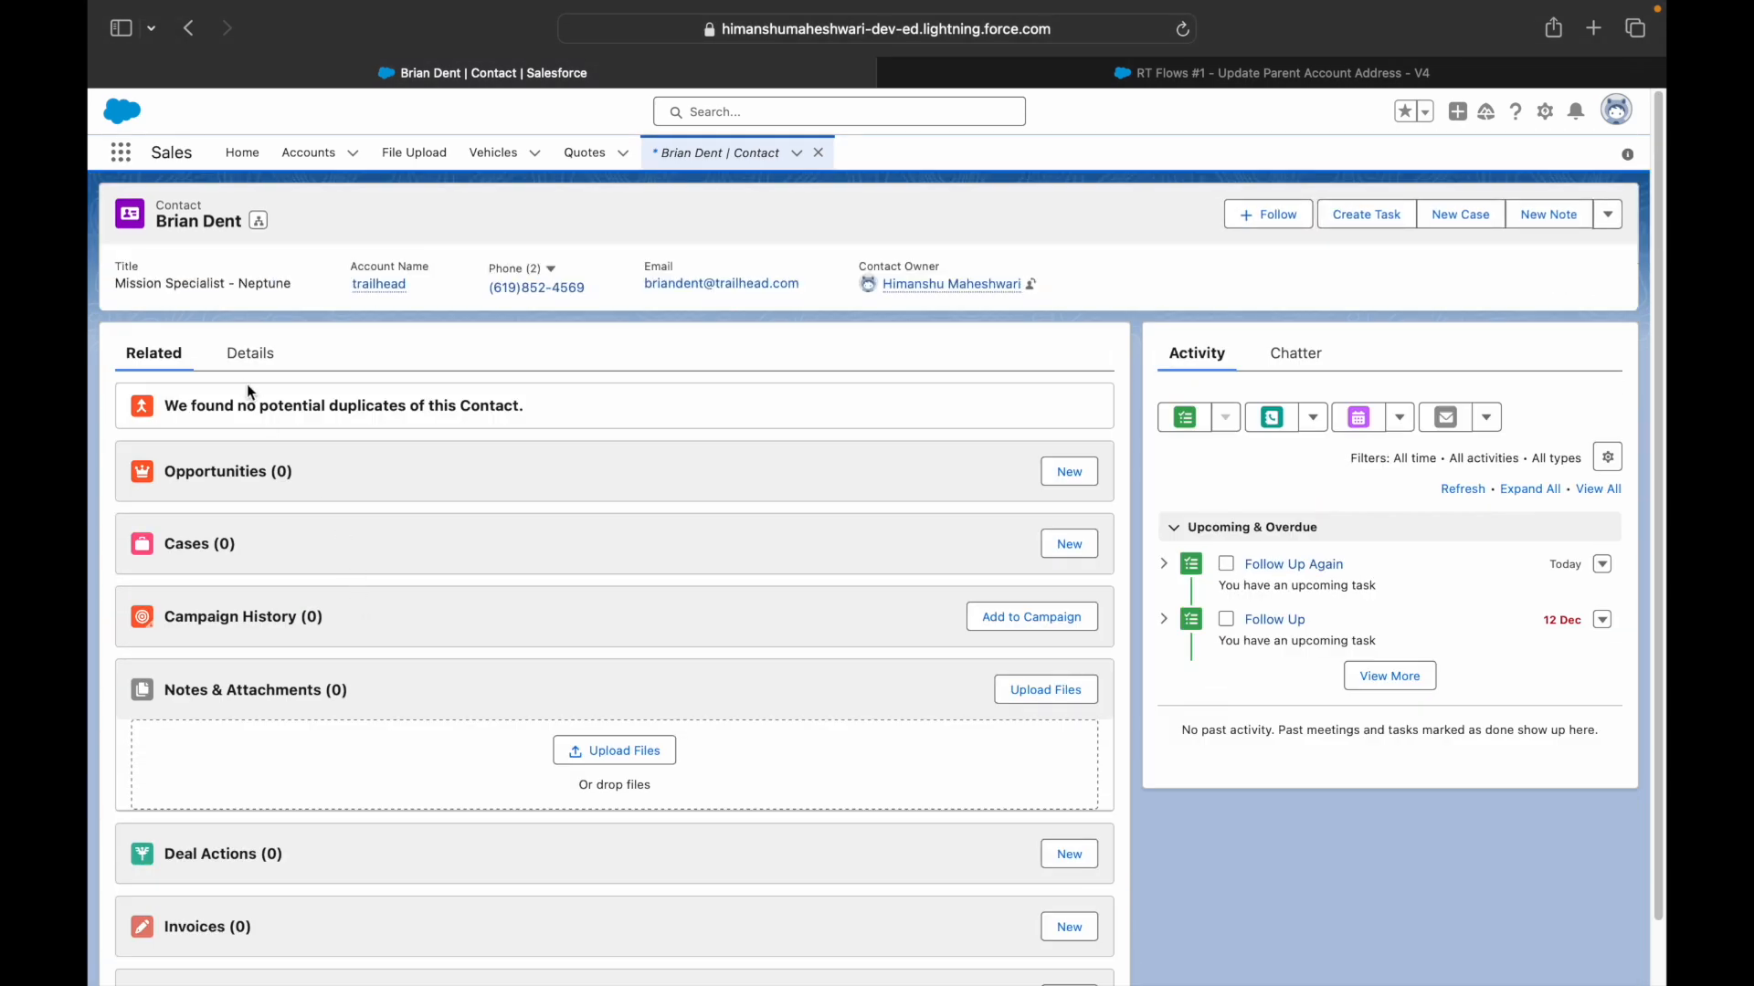
click(249, 354)
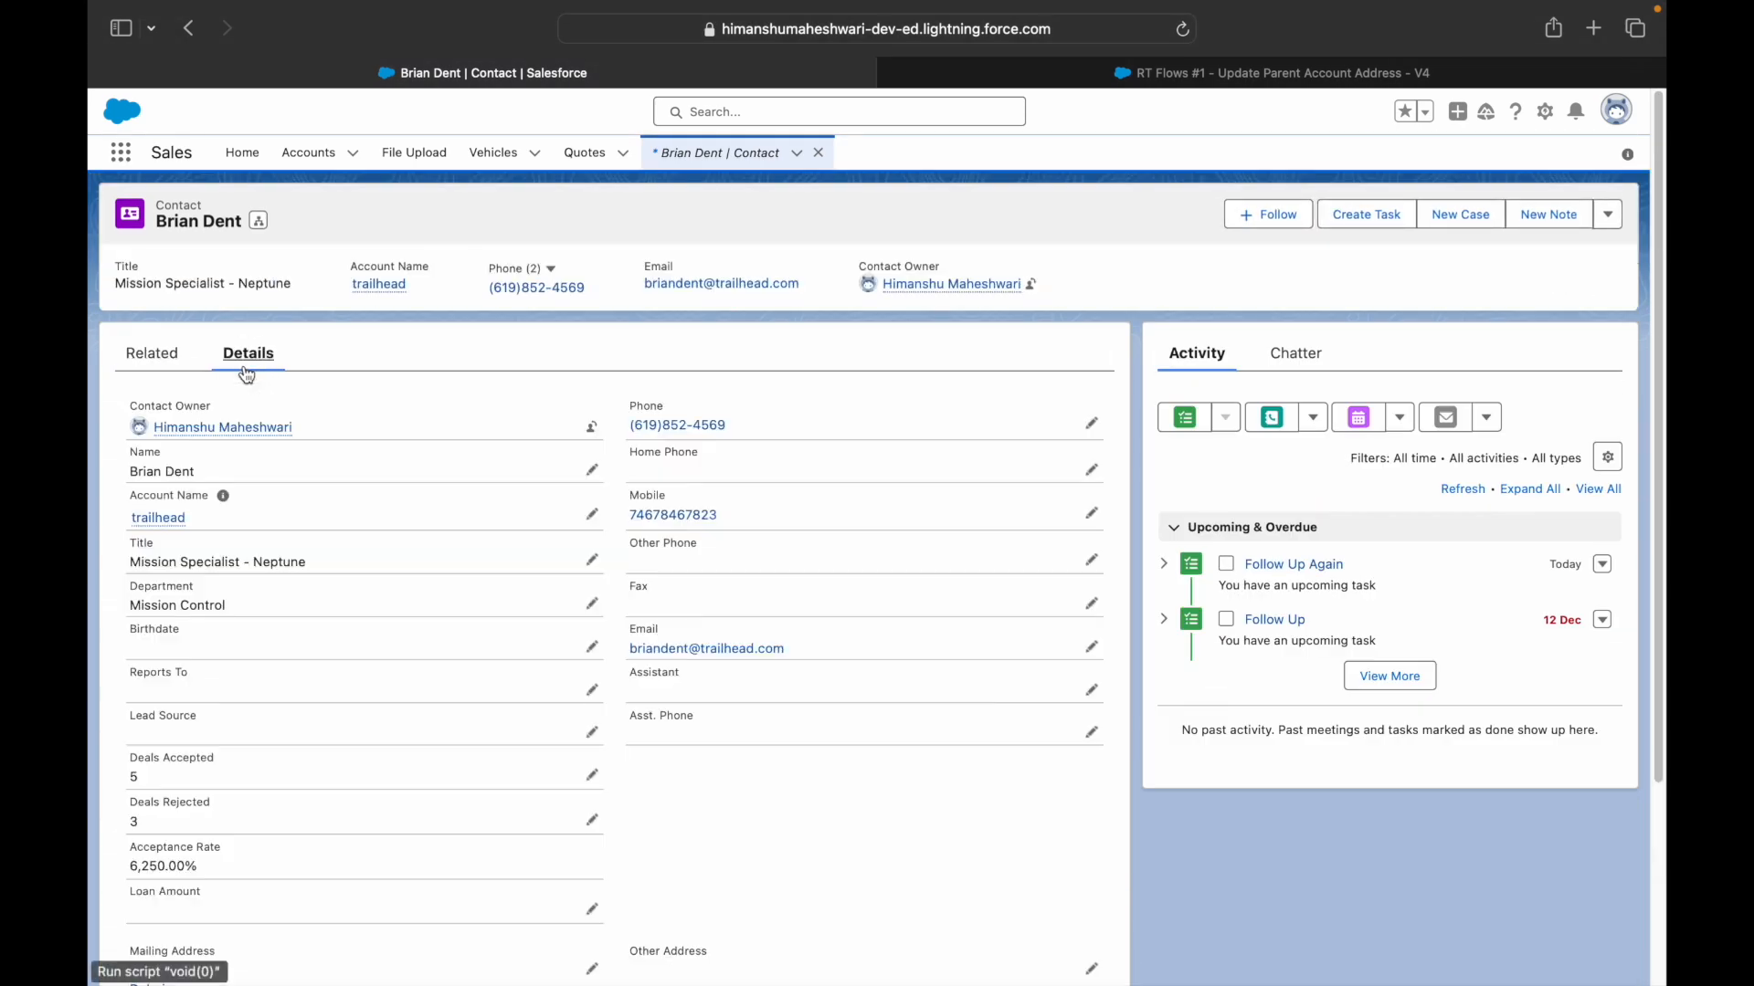
scroll(351, 676, down, 3)
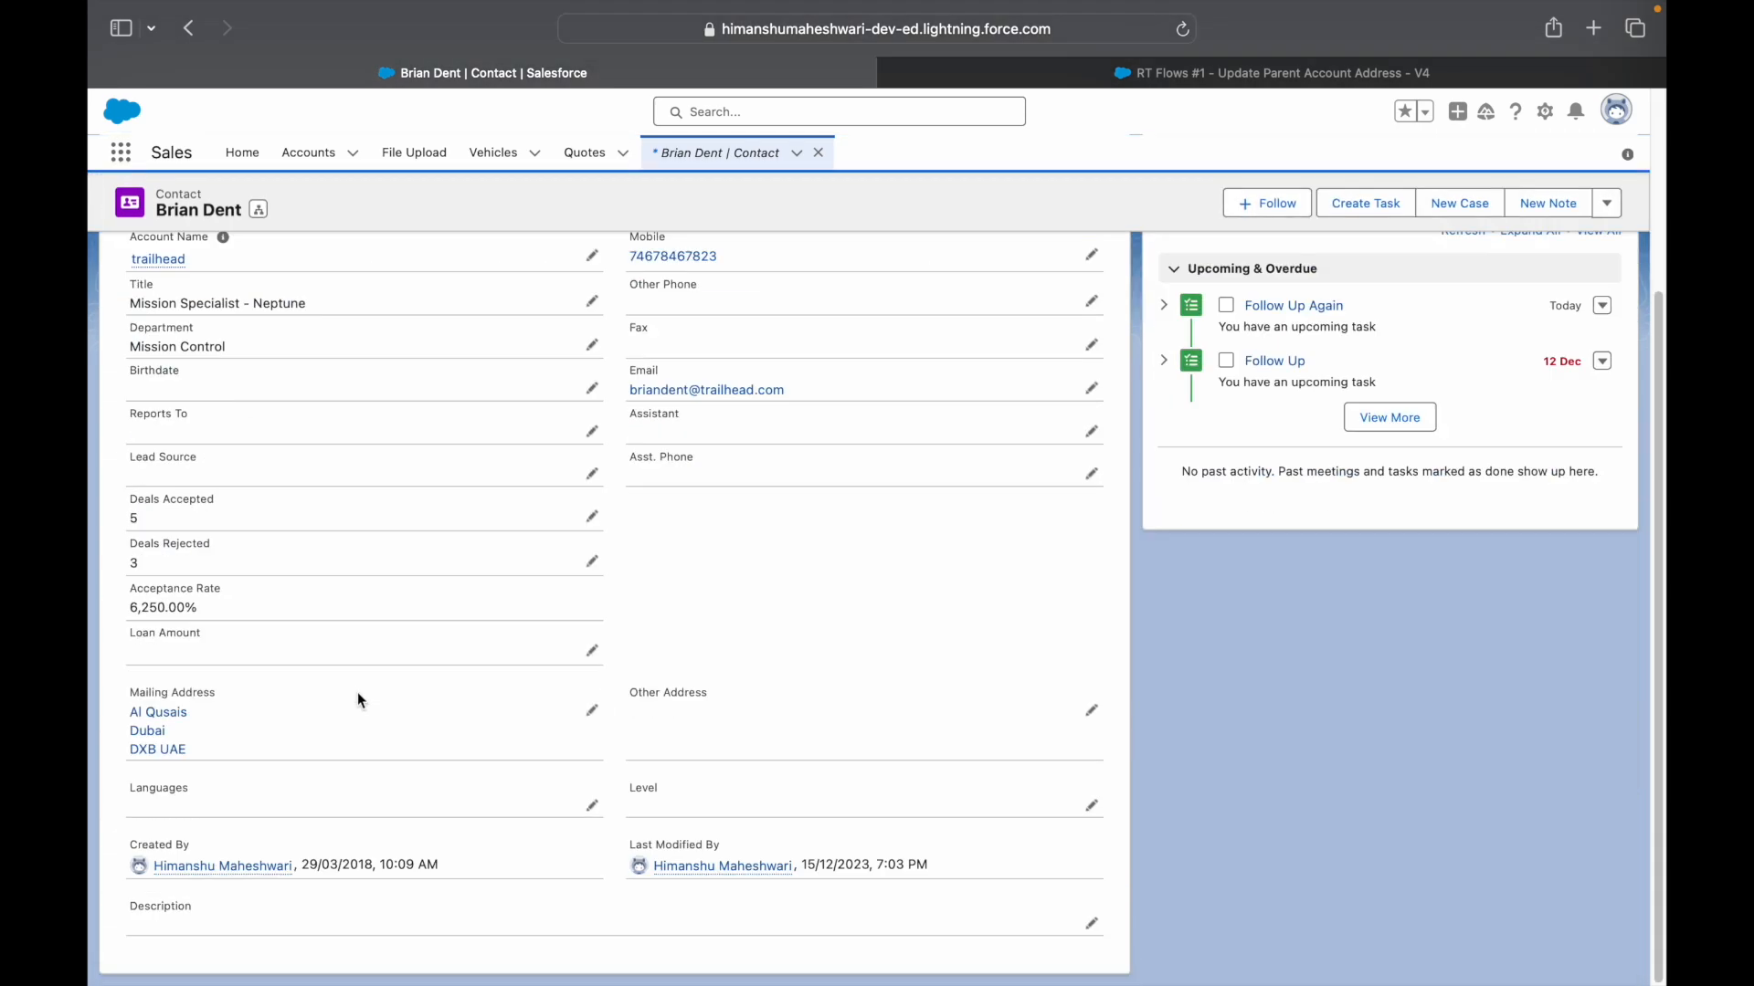
click(593, 714)
triple_click(293, 744)
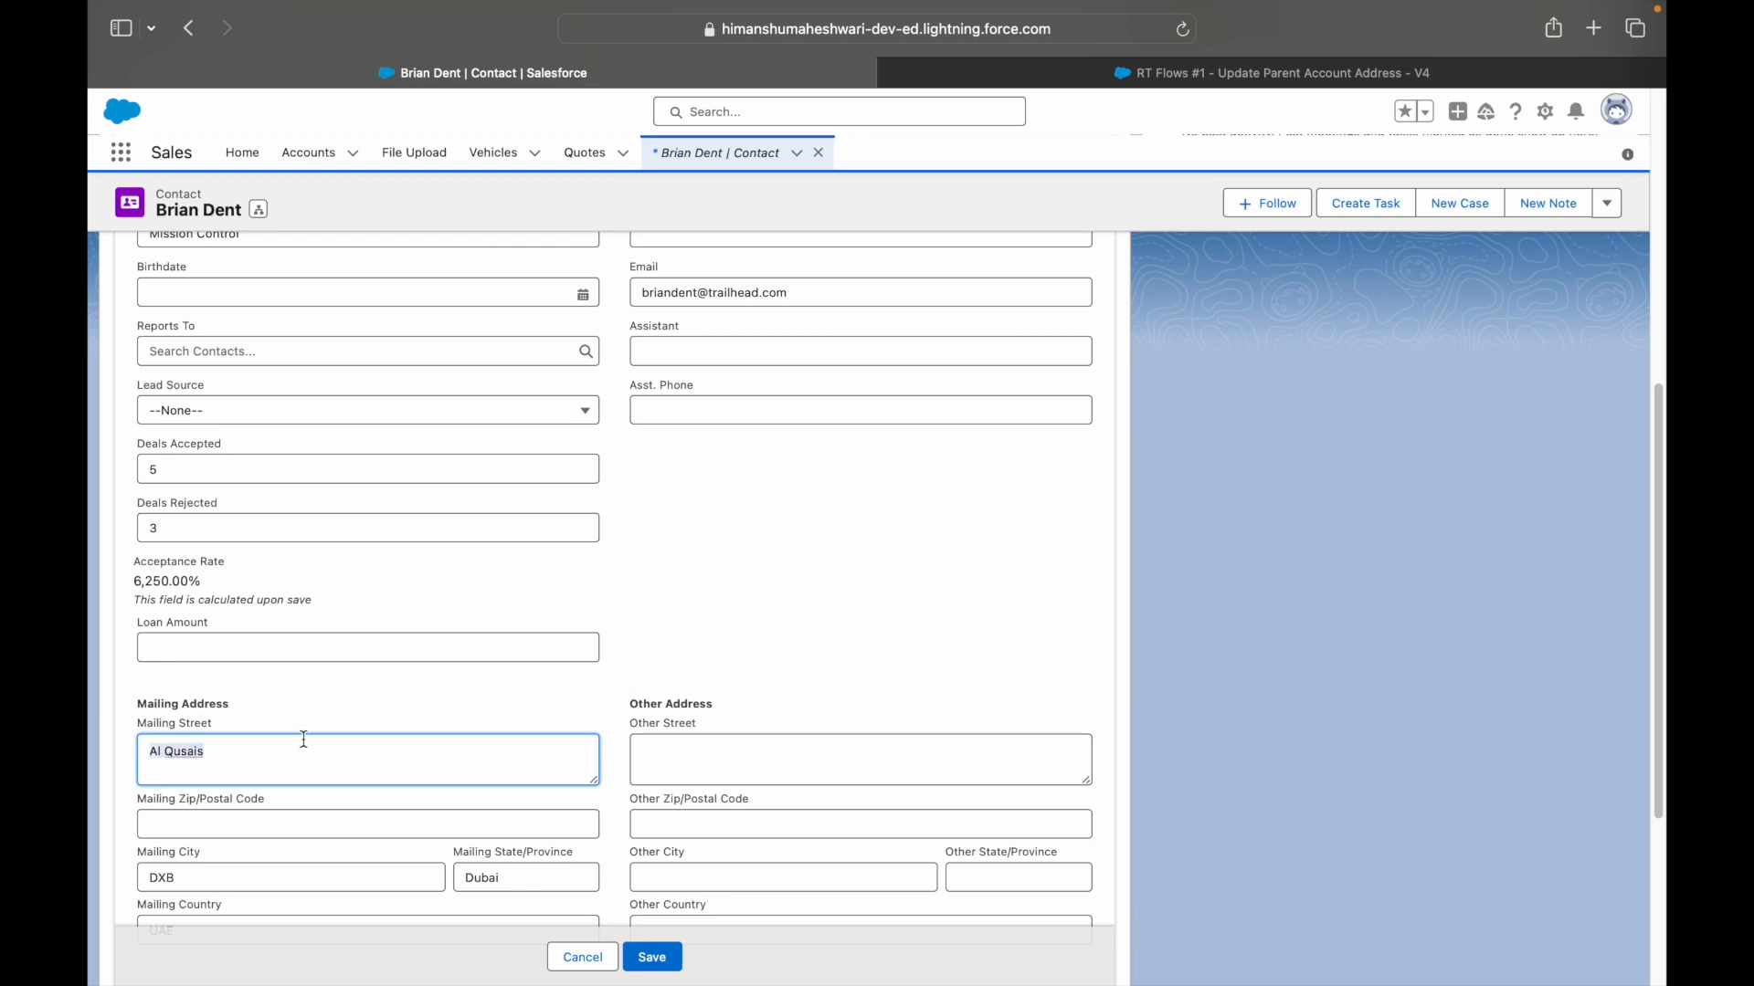
key(BackSpace)
click(779, 708)
scroll(779, 708, down, 1)
click(652, 959)
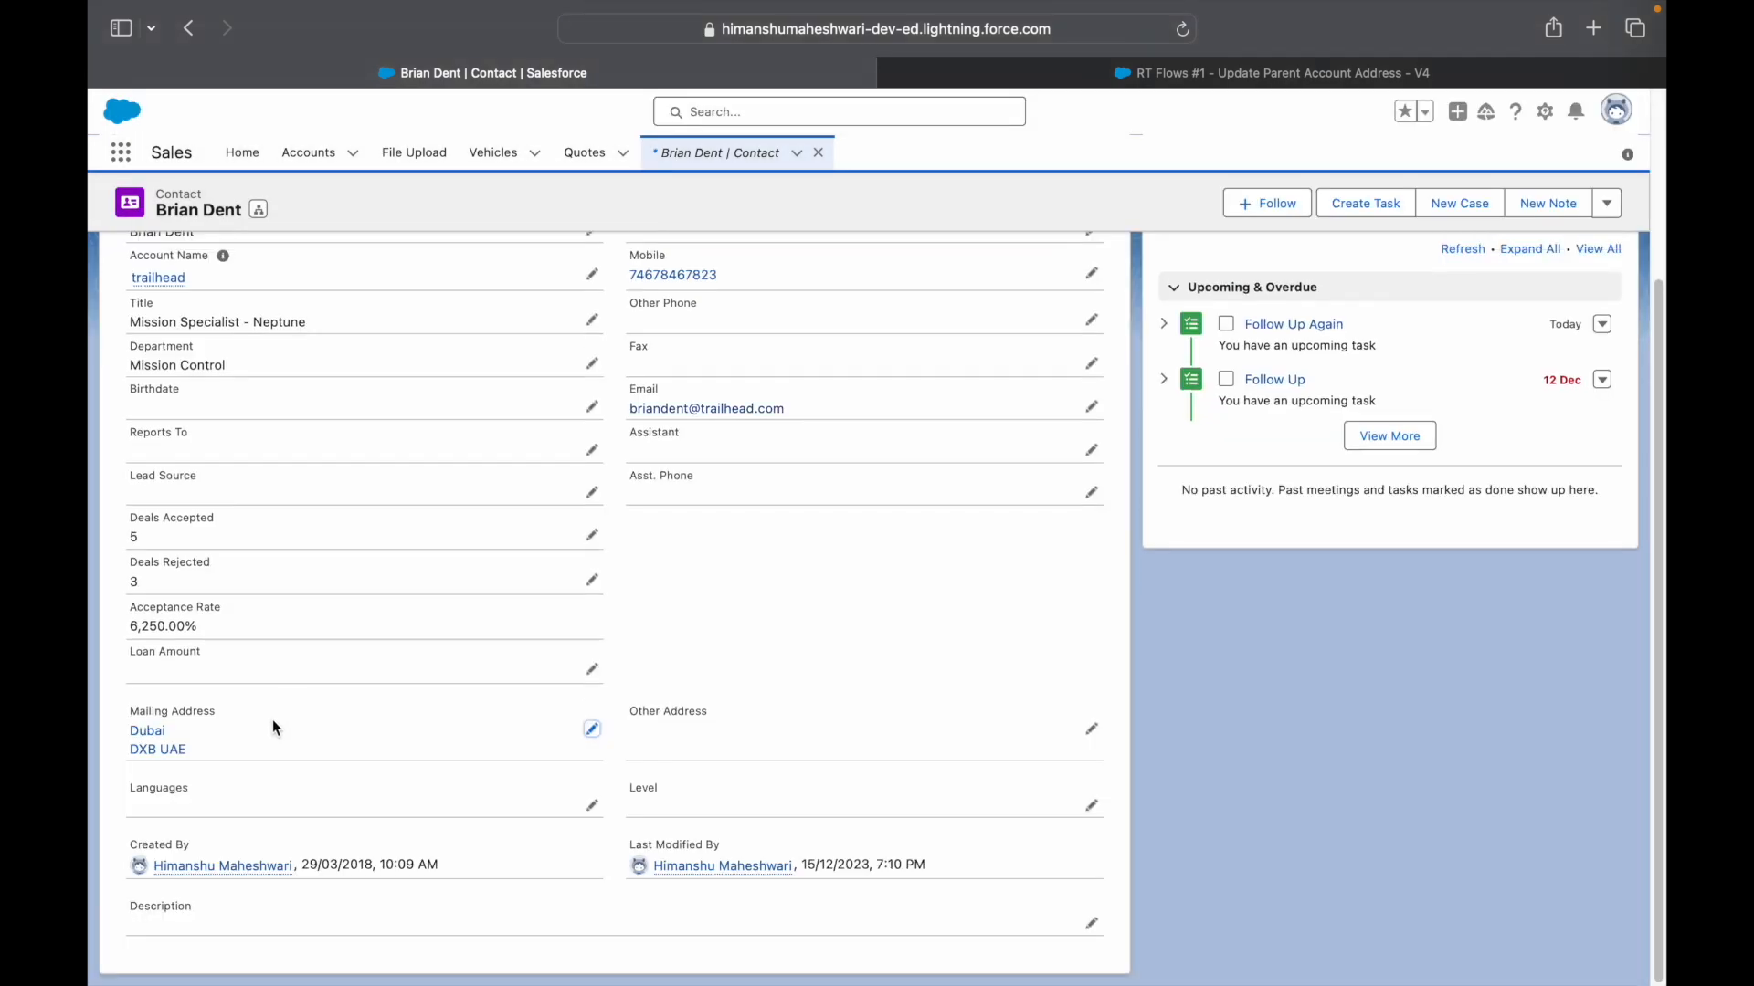
- Confirm trailhead's Shipping Address still reads DXB UAE, then return to recently viewed contacts
scroll(175, 733, up, 5)
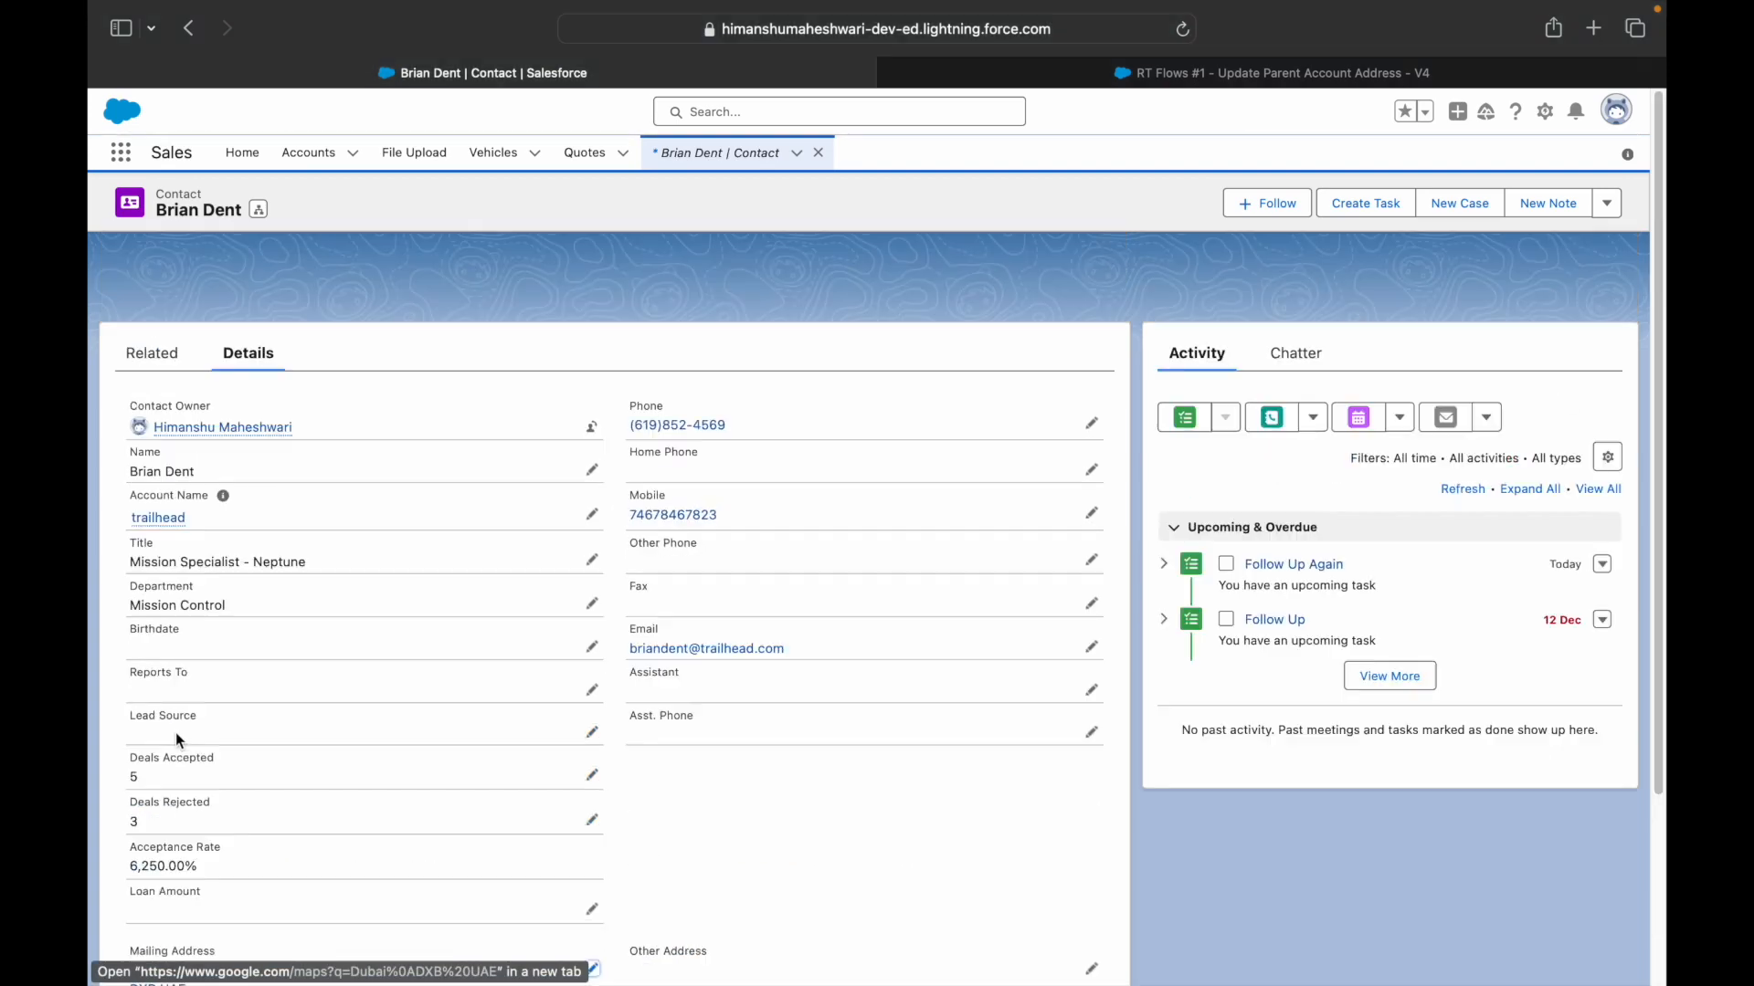
click(160, 518)
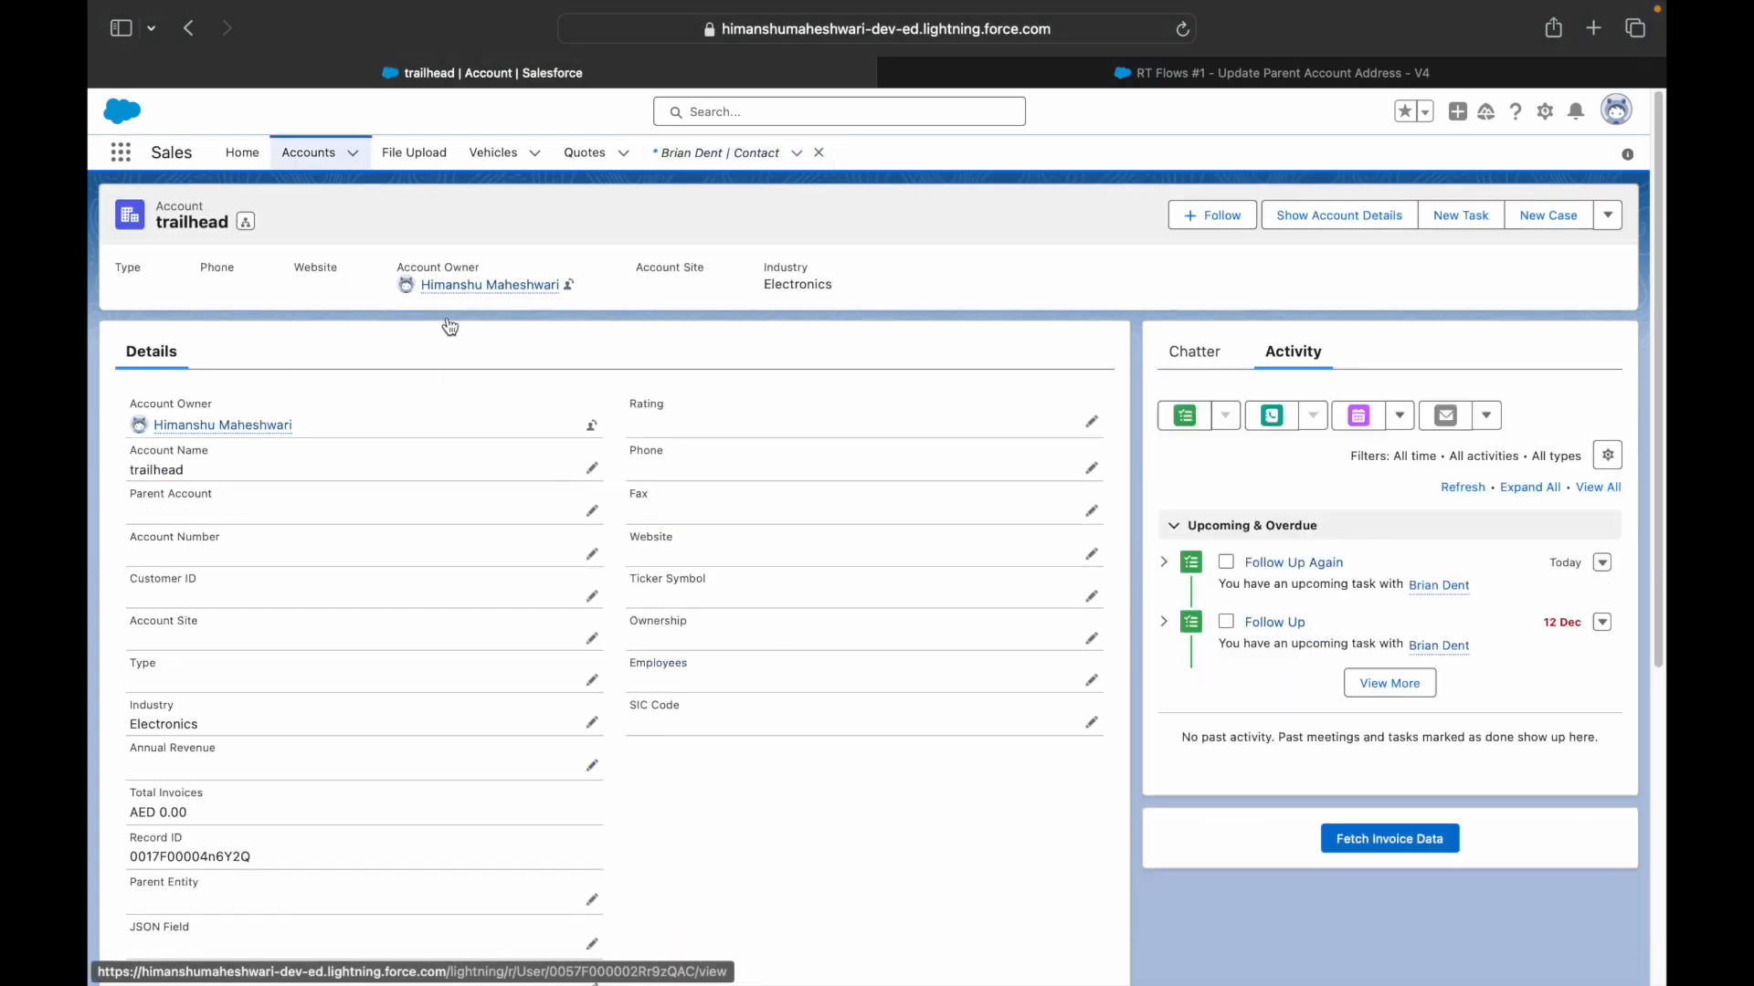
scroll(371, 562, down, 10)
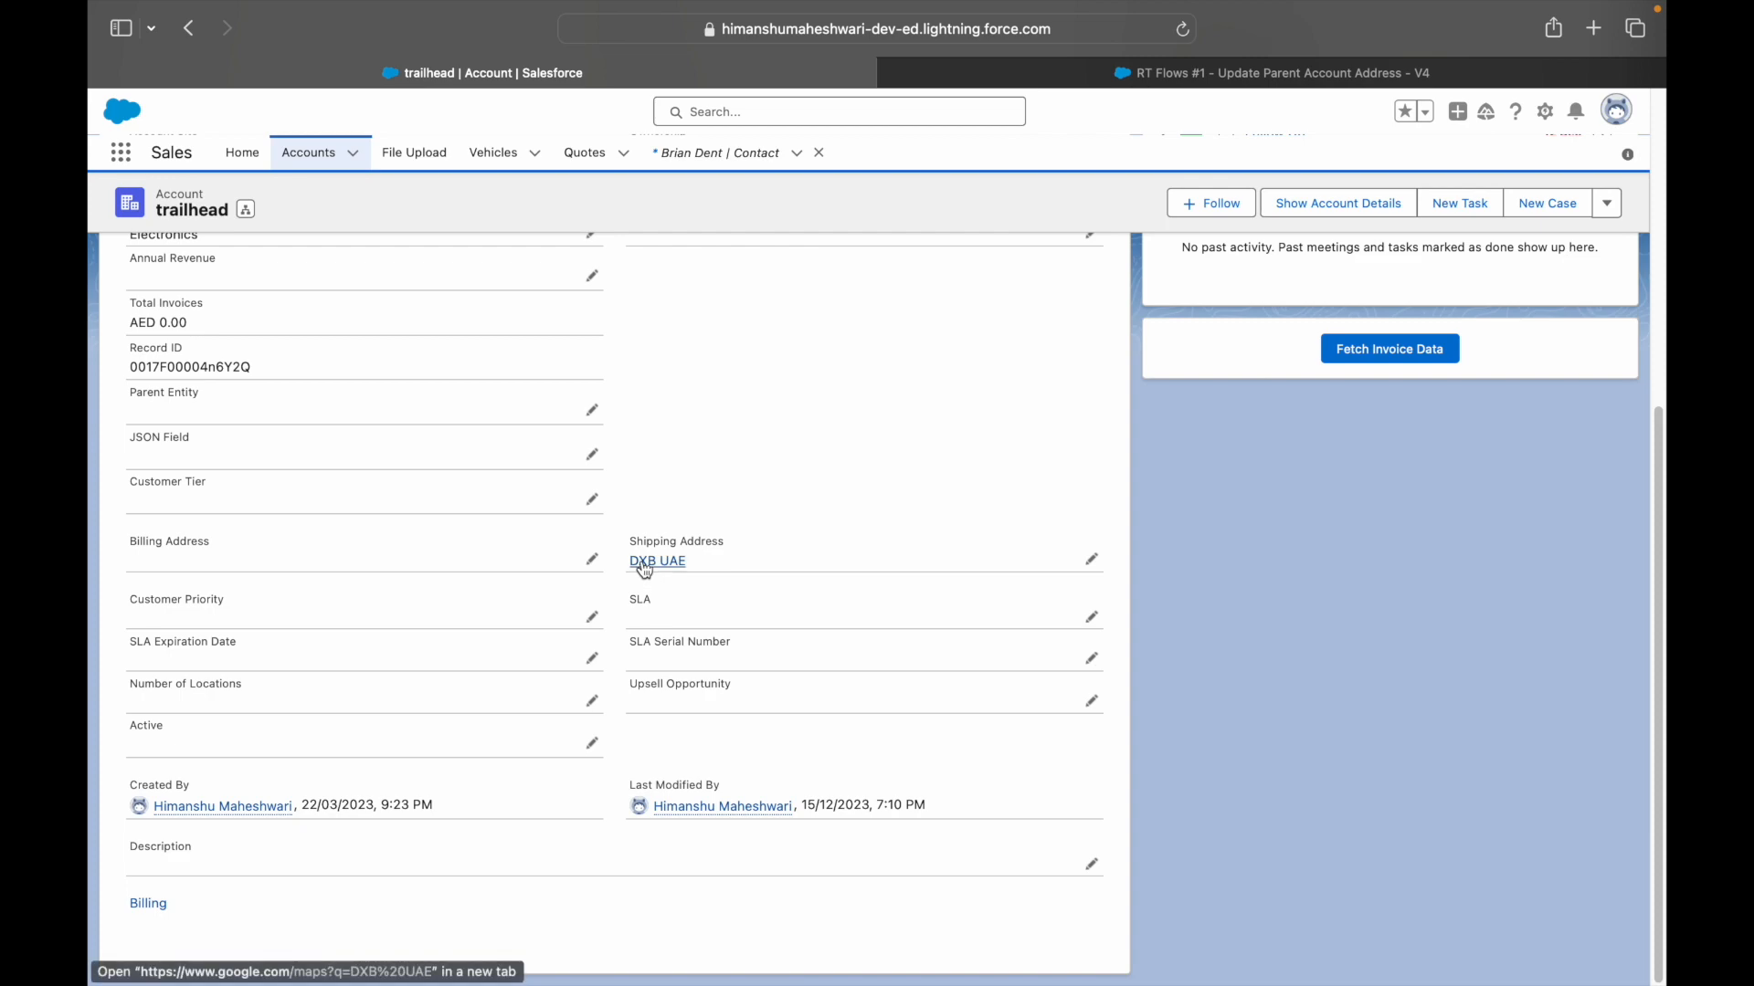
scroll(676, 566, up, 10)
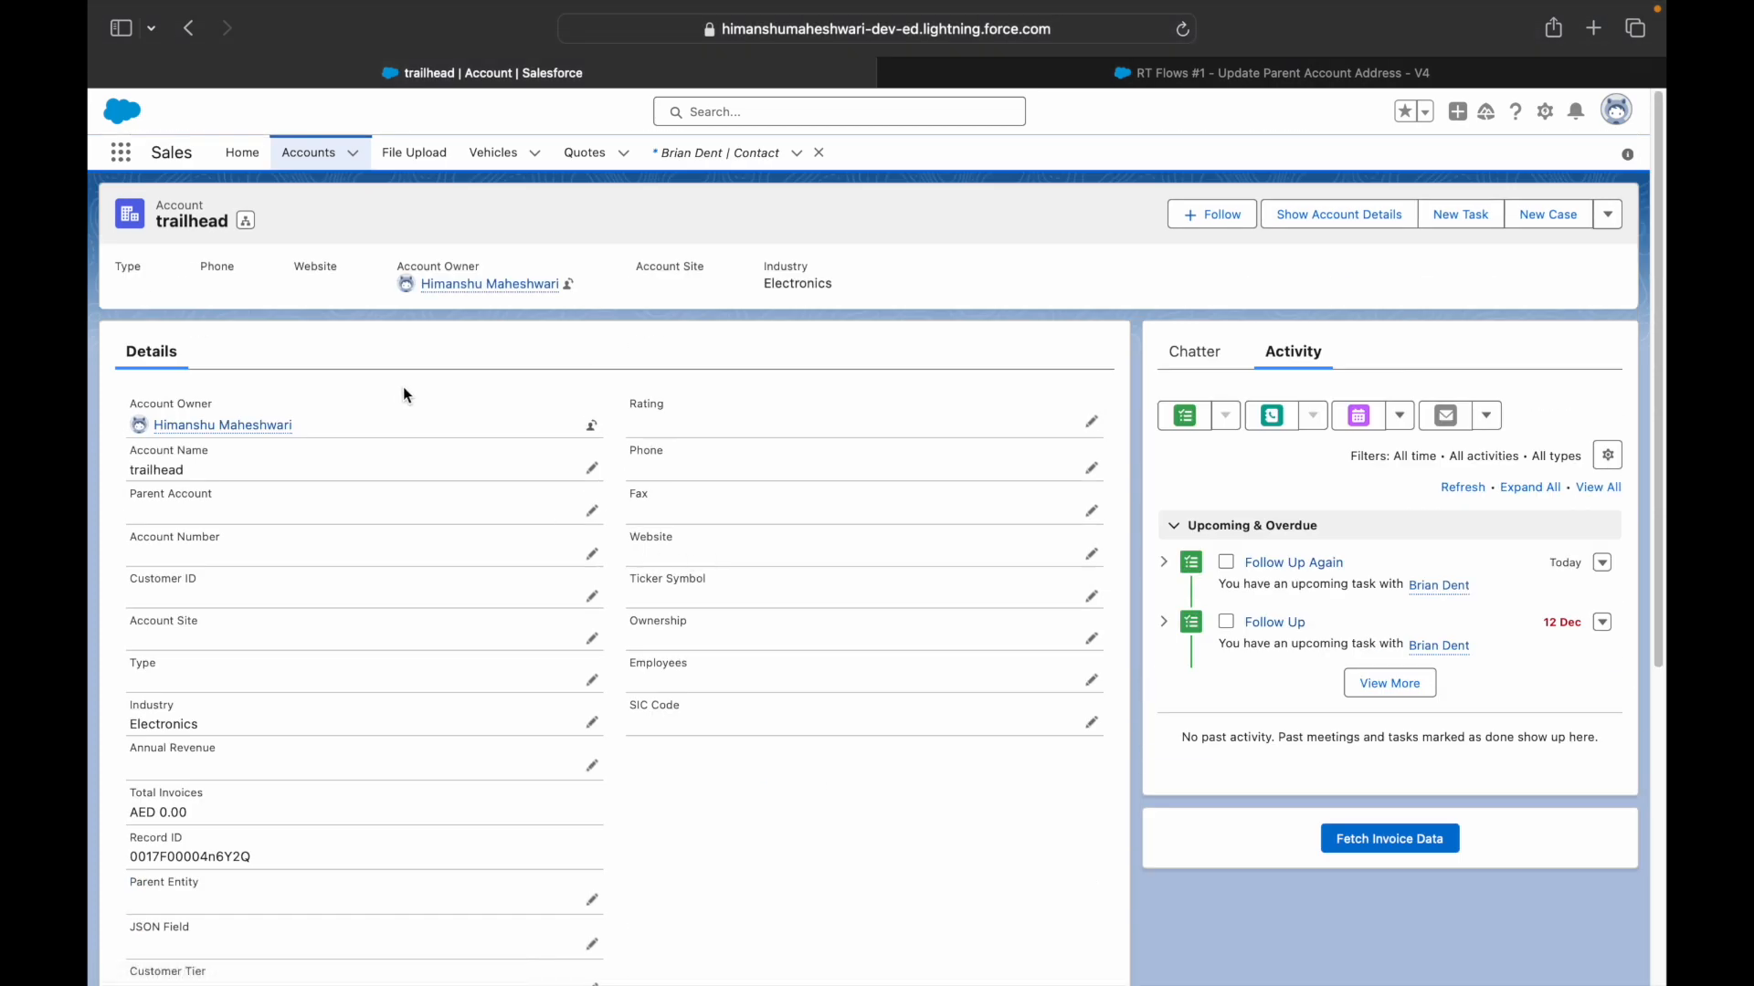
click(702, 154)
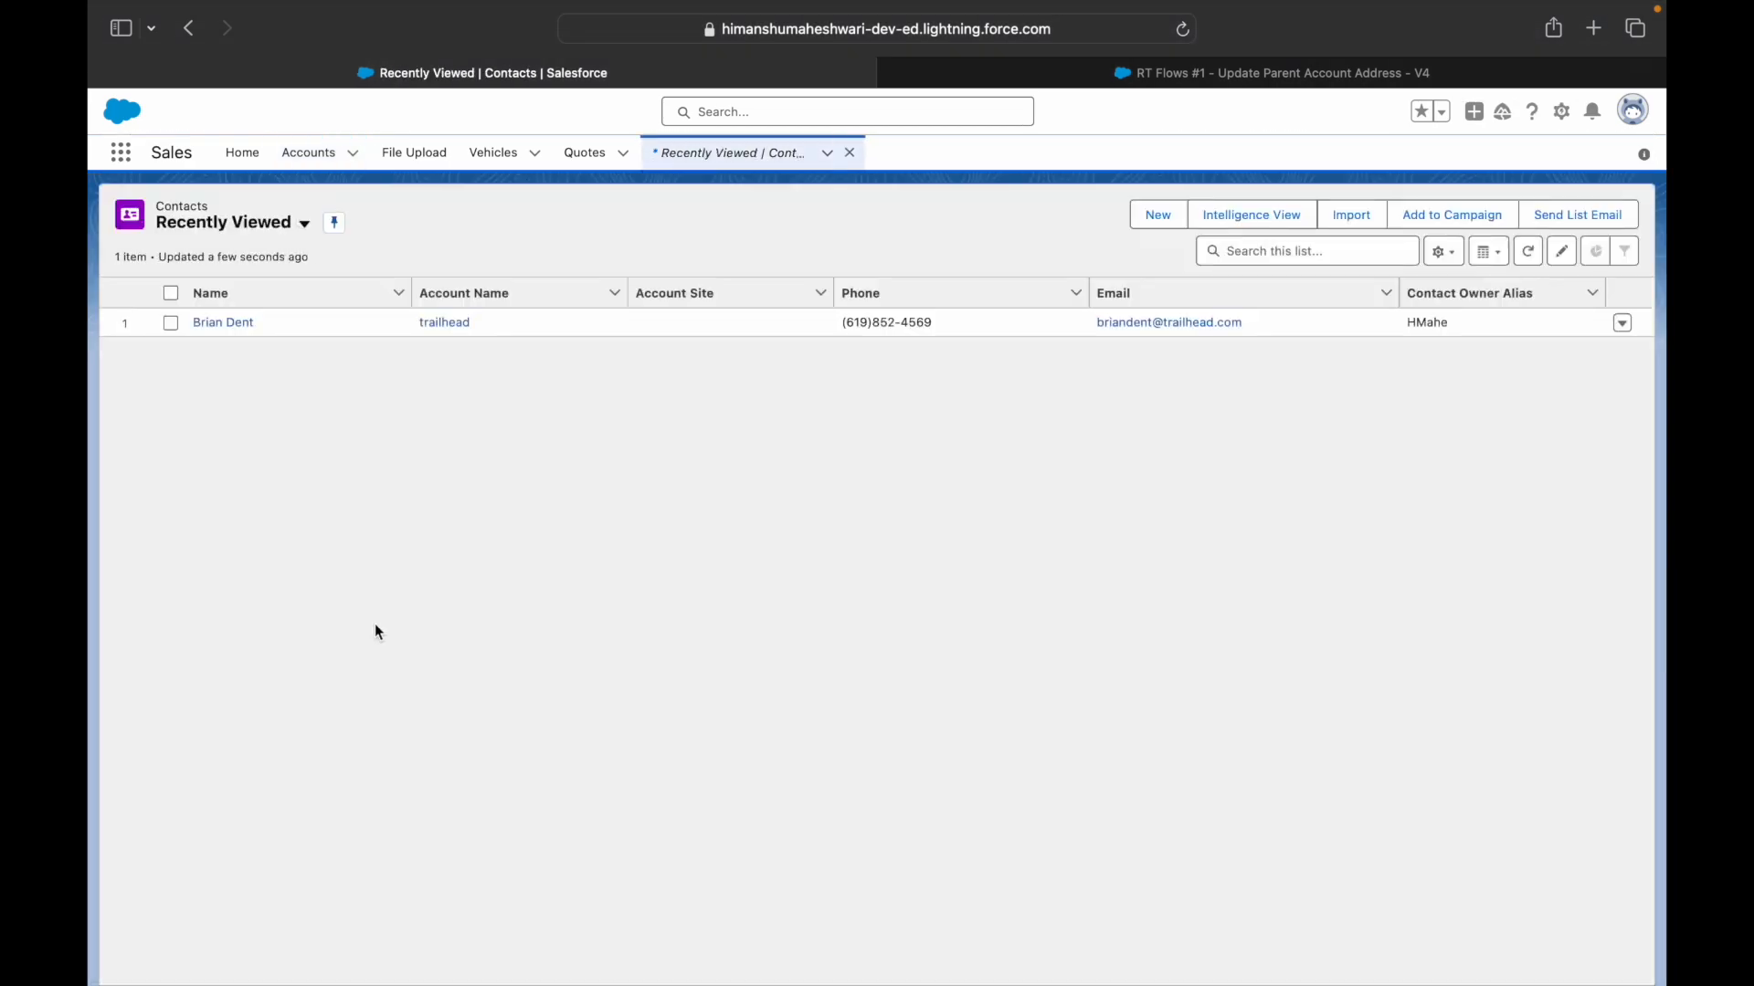
- Change the contact's mailing street to Al Nahda and country from UAE to NZ, save, then open trailhead
click(229, 324)
click(246, 354)
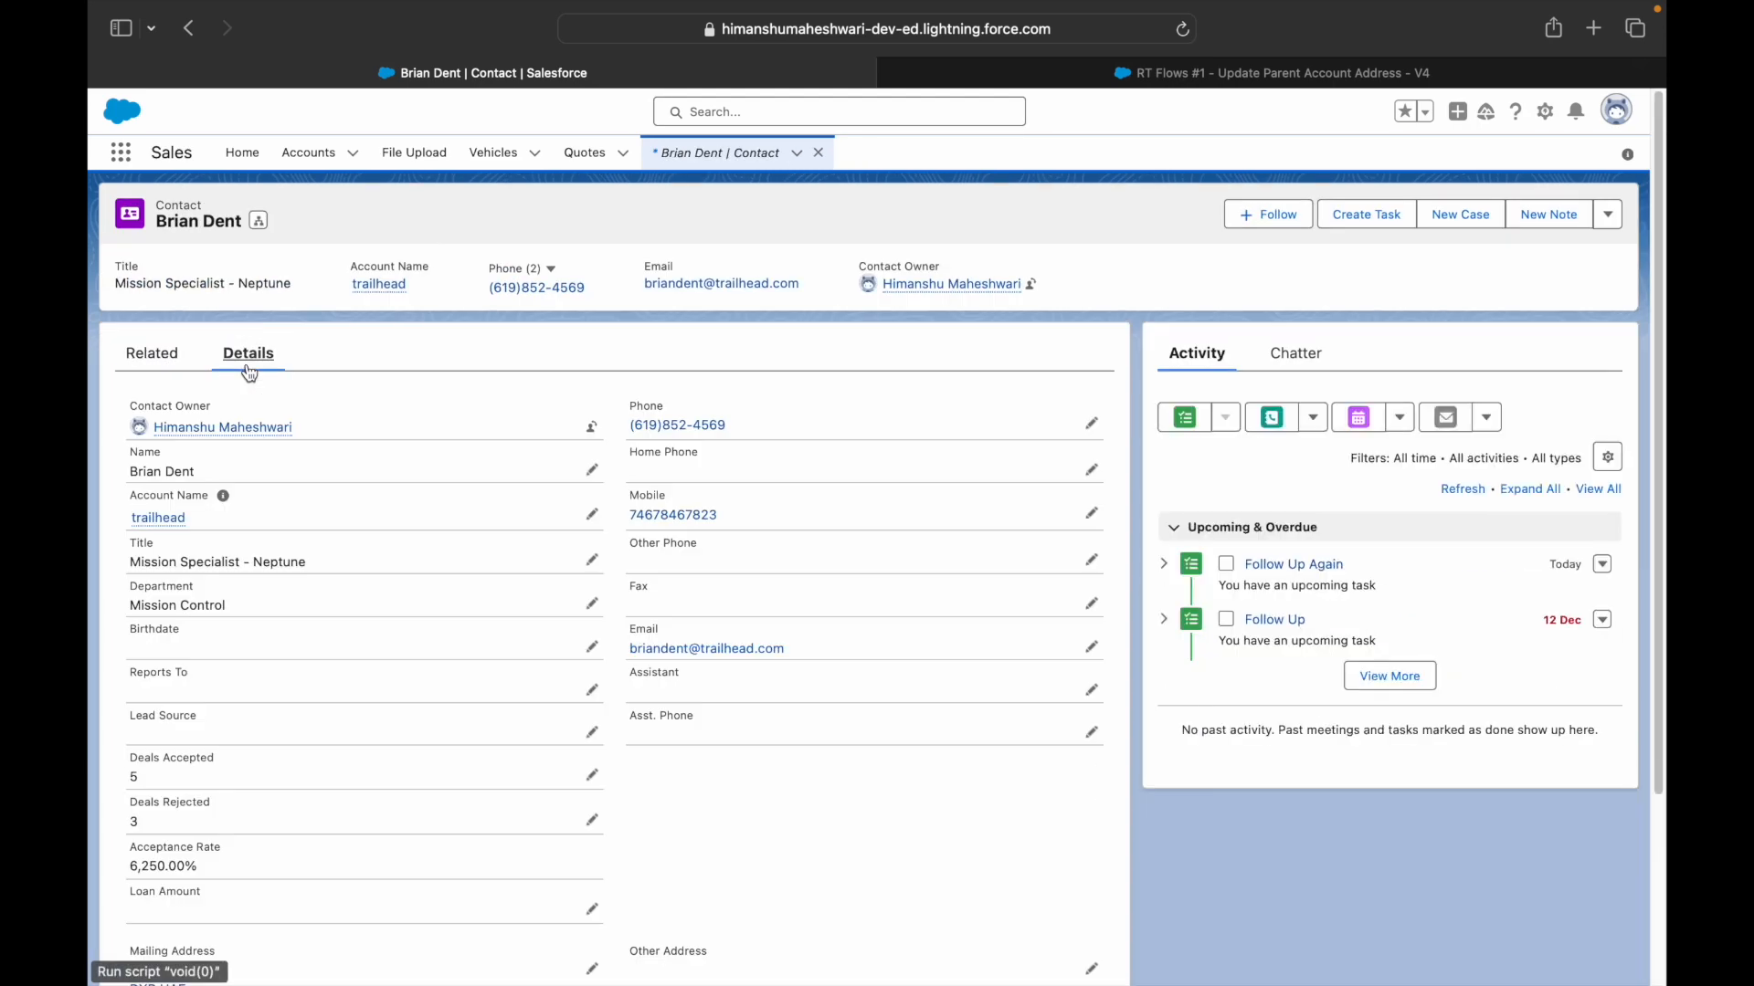
scroll(336, 662, down, 3)
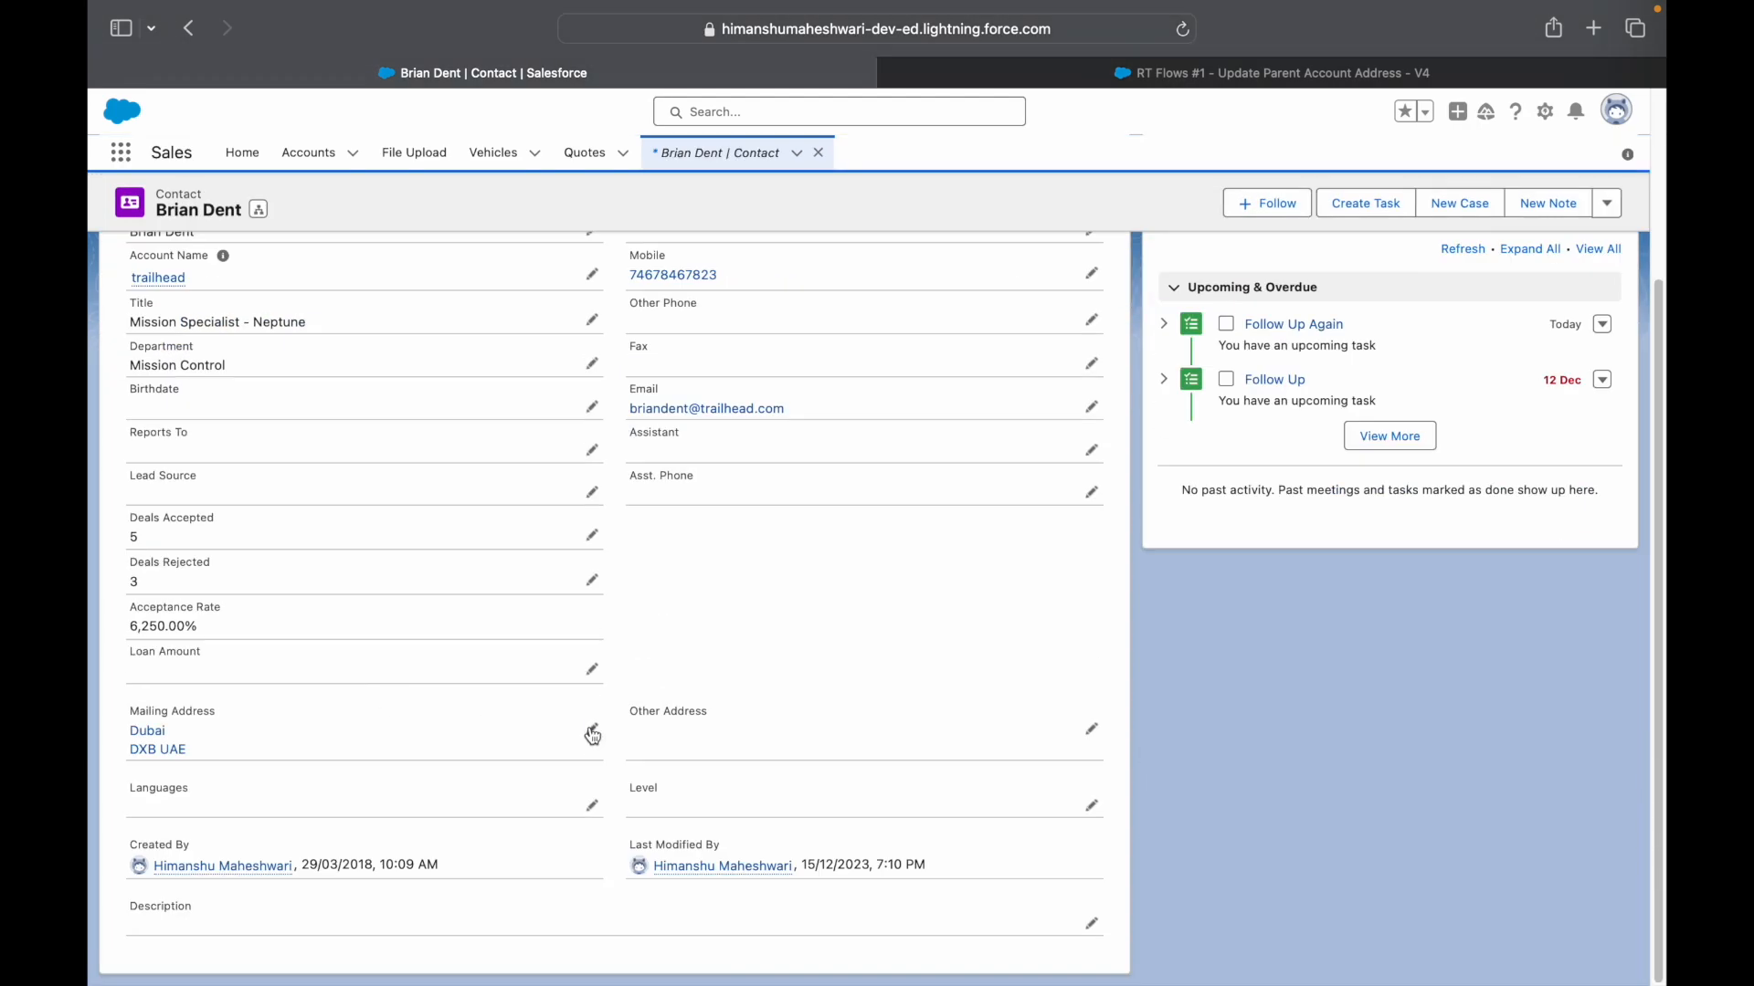
click(595, 730)
scroll(361, 756, down, 1)
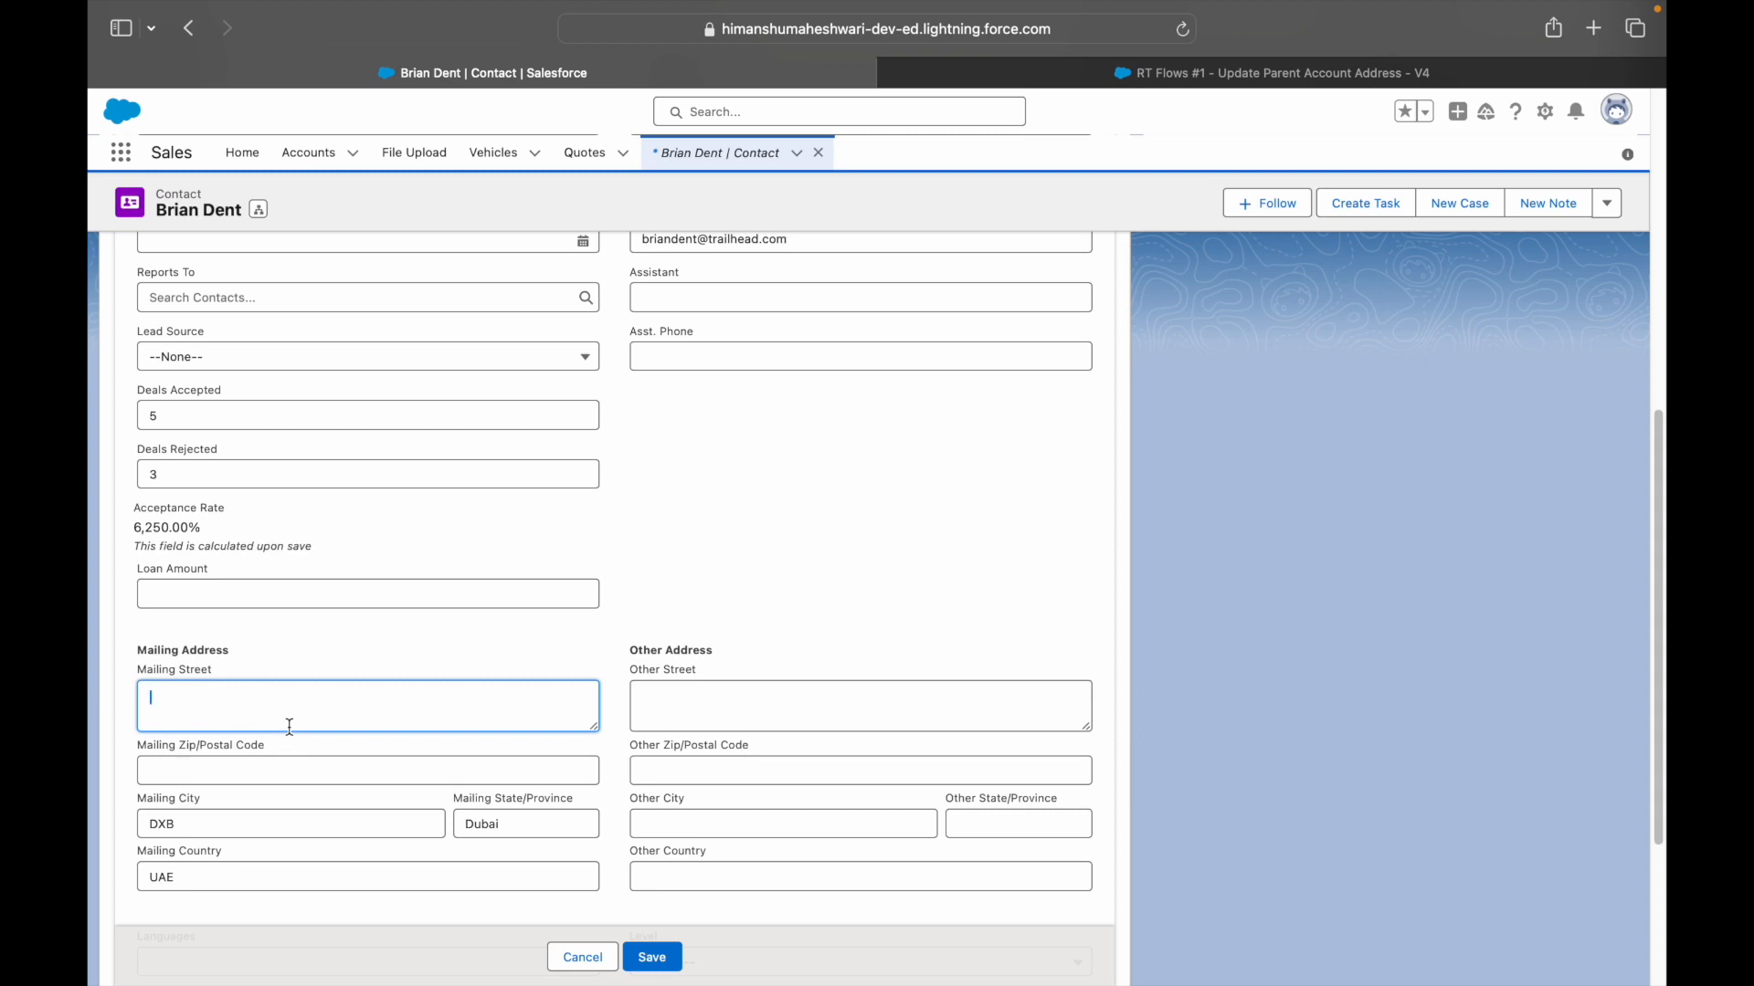
text(Al Nahda)
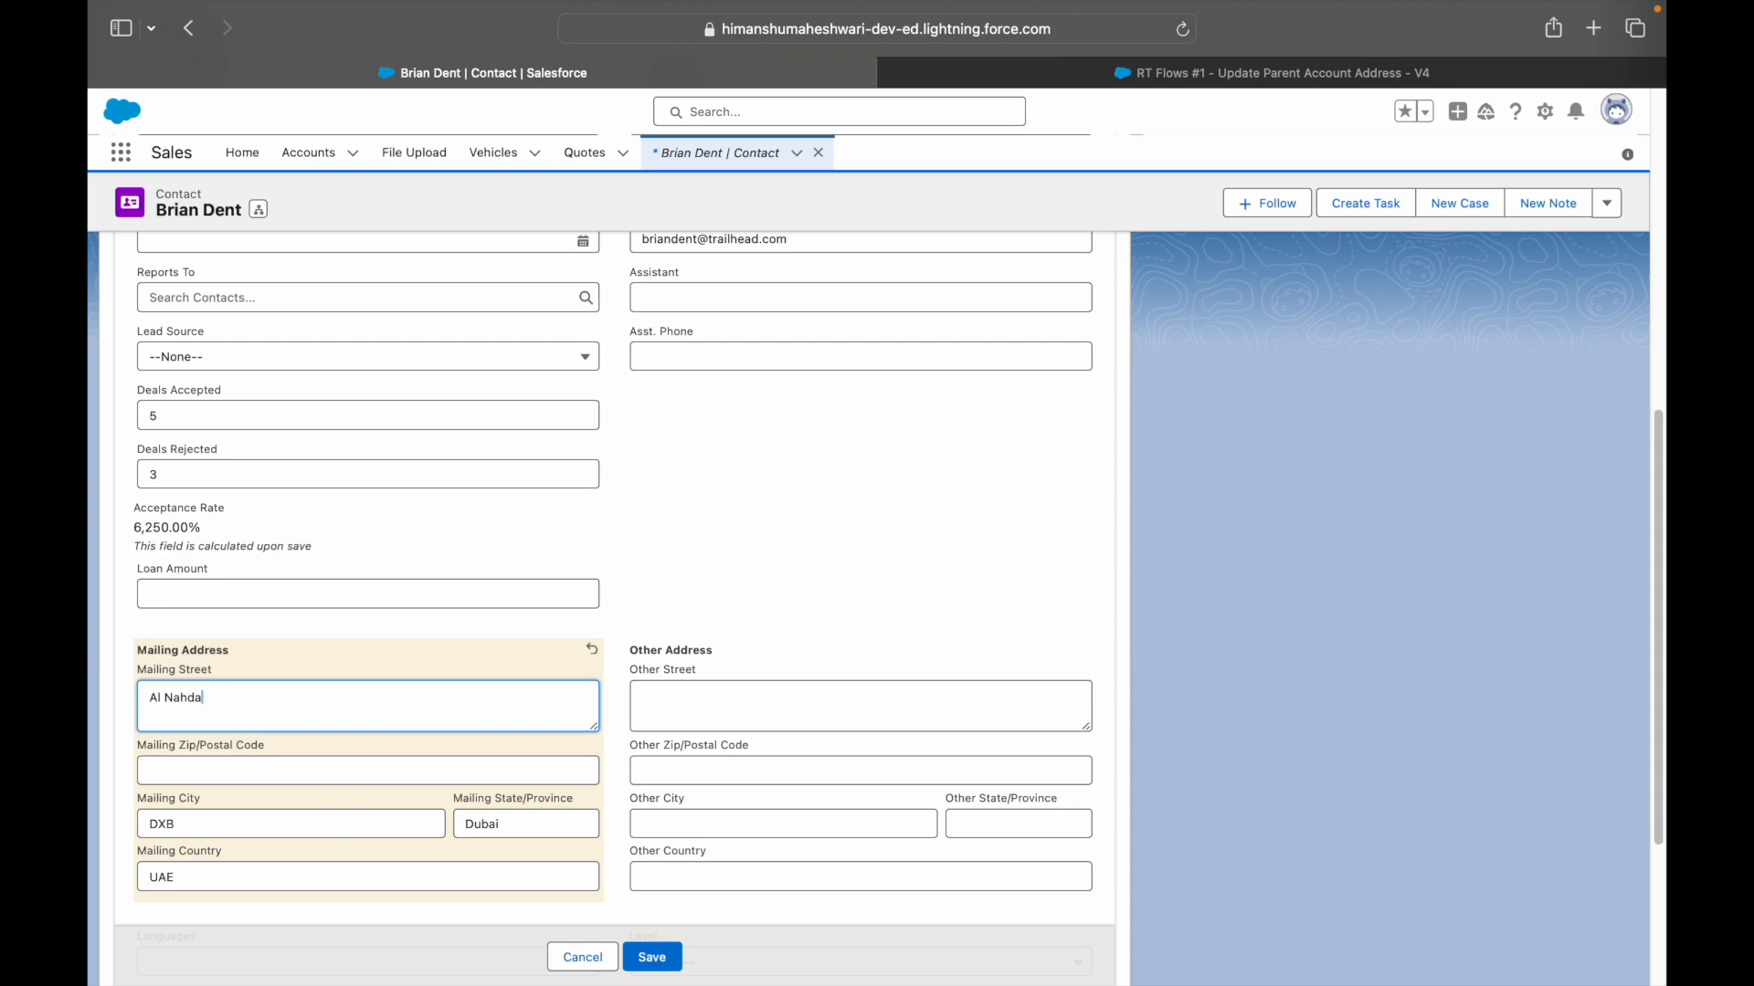
scroll(261, 751, down, 4)
double_click(204, 584)
text(NZ)
click(267, 629)
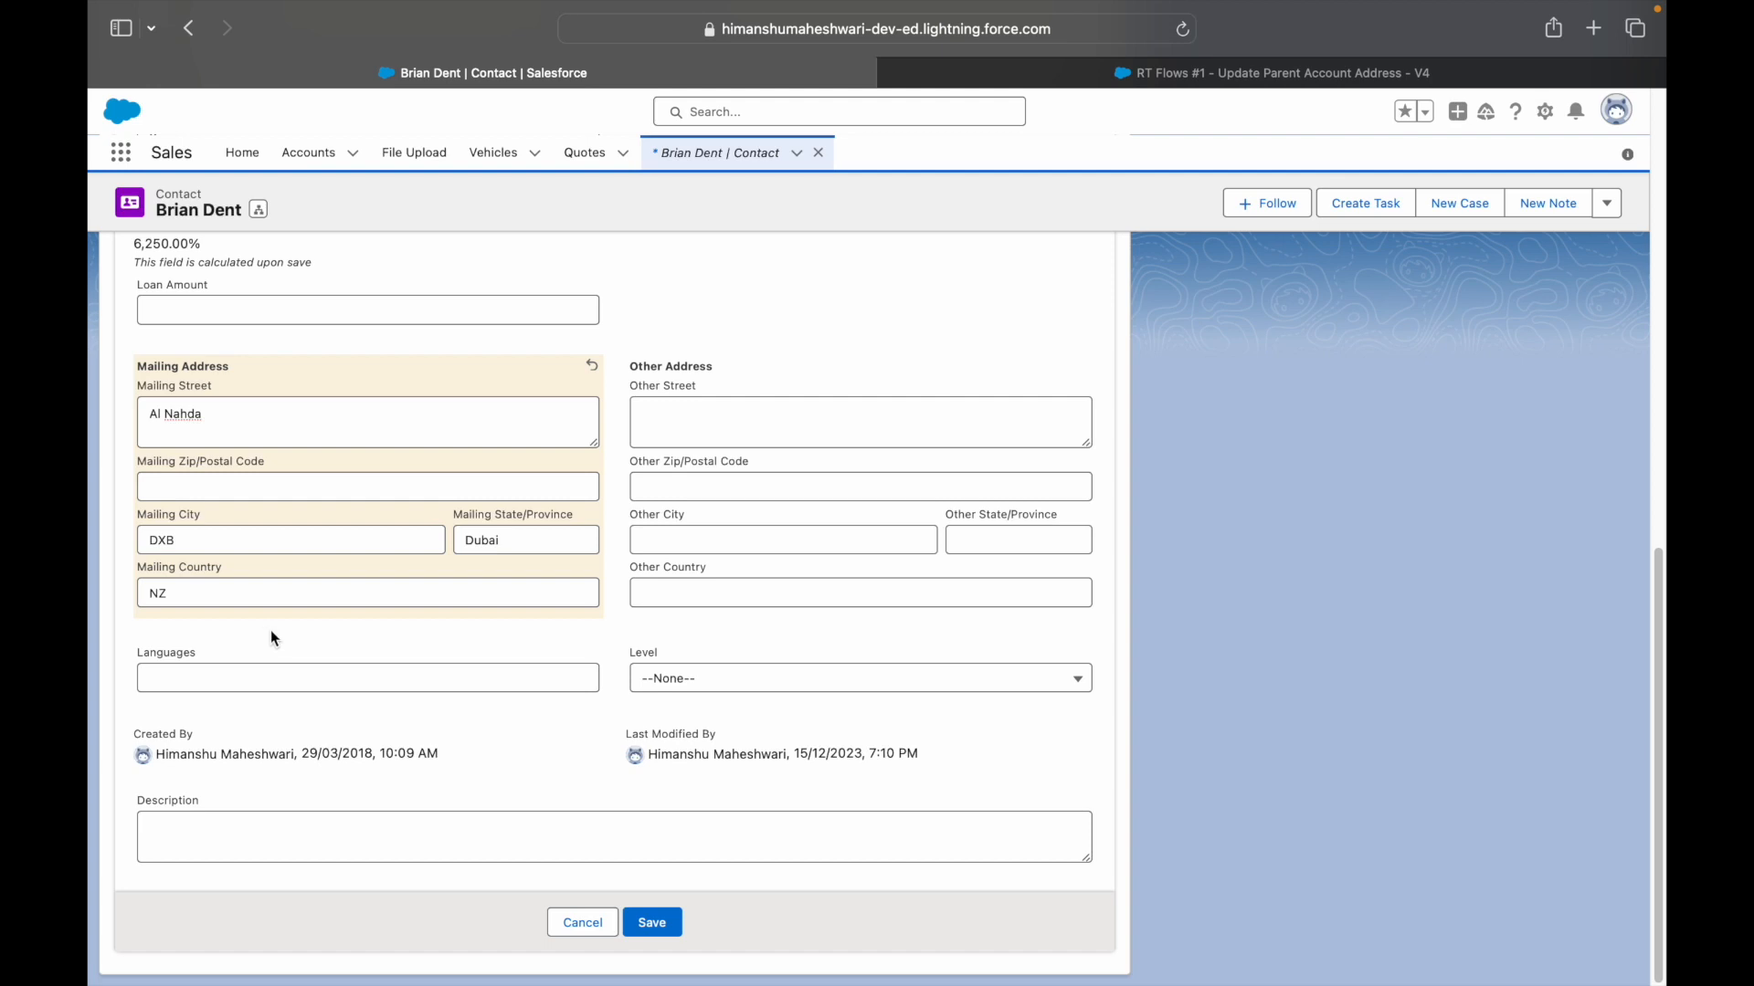
click(654, 923)
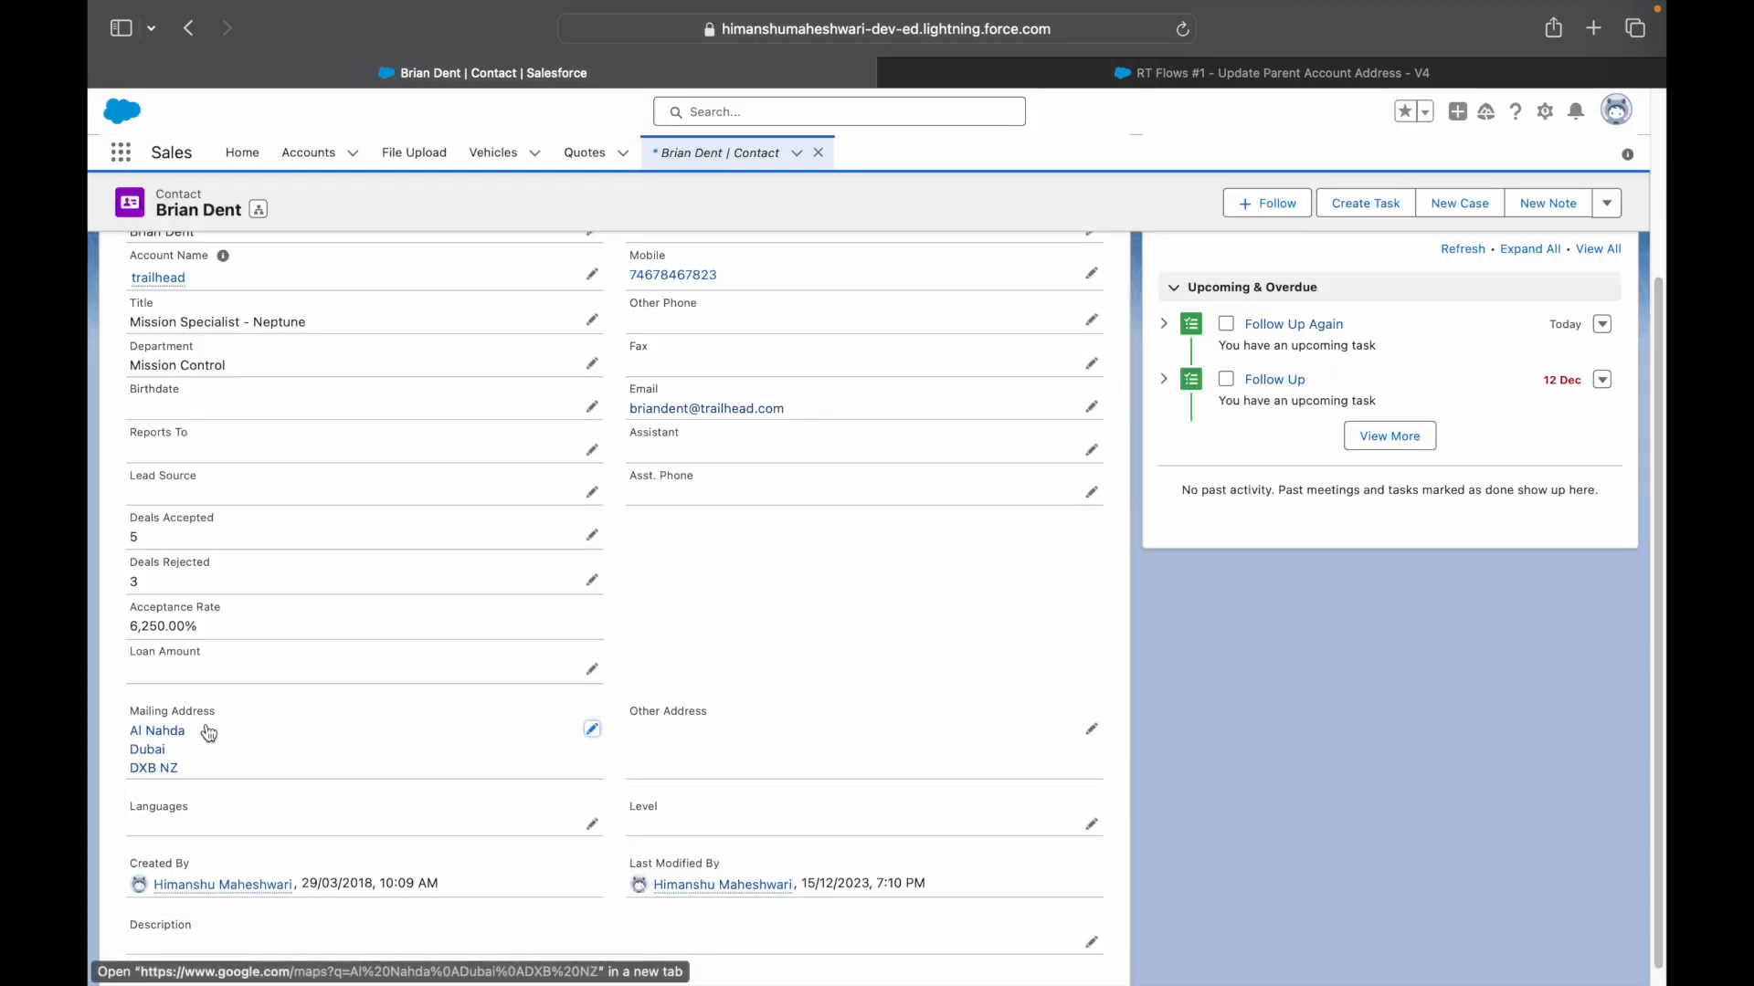
scroll(229, 740, up, 3)
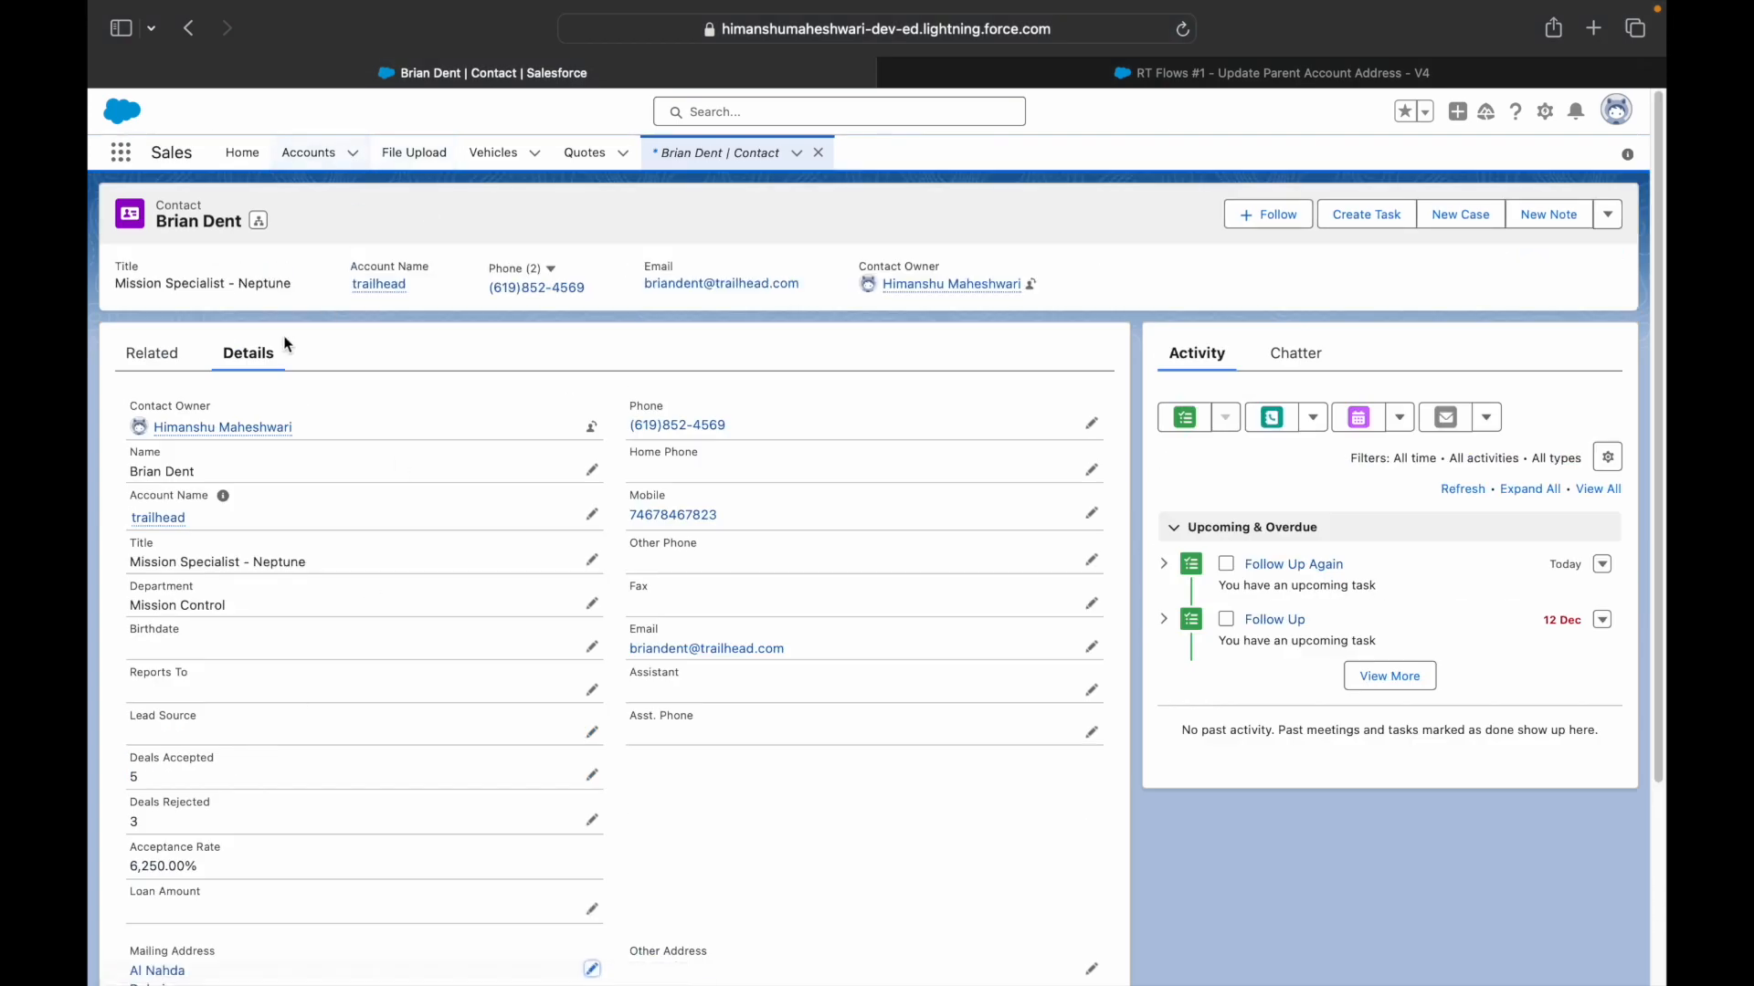
click(163, 518)
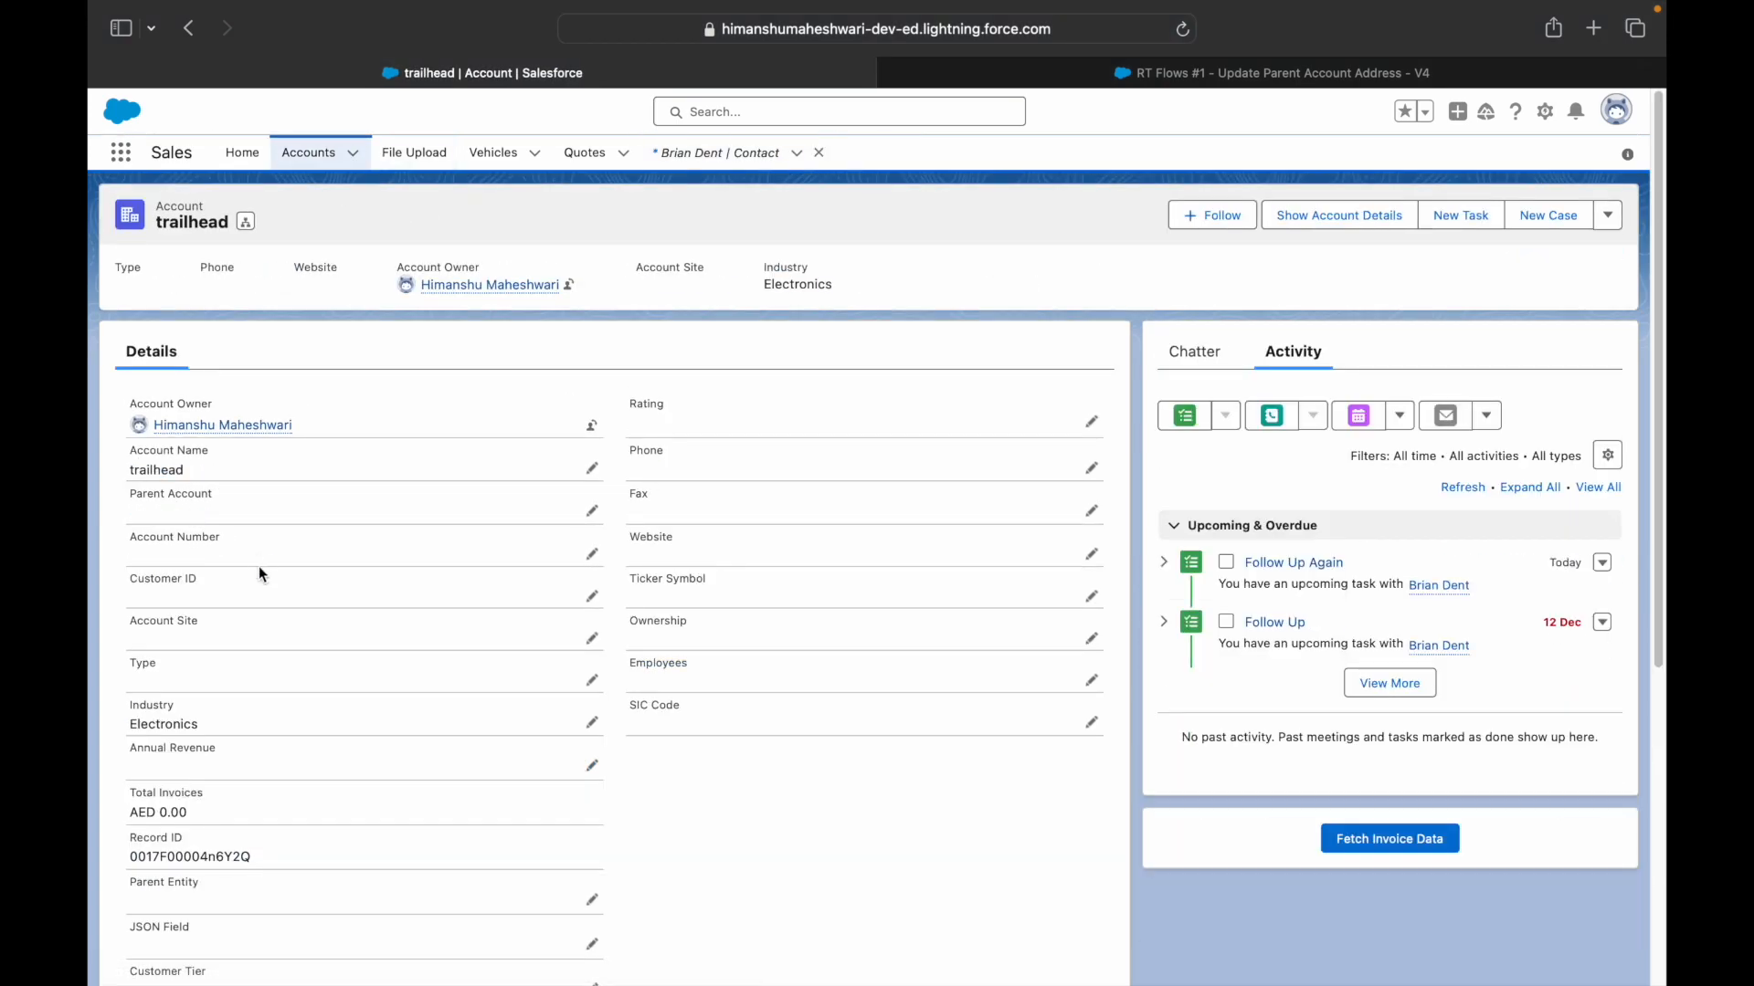
- Confirm trailhead's Shipping Address still reads DXB UAE, then switch to the Use Case 1 slide
scroll(268, 587, down, 5)
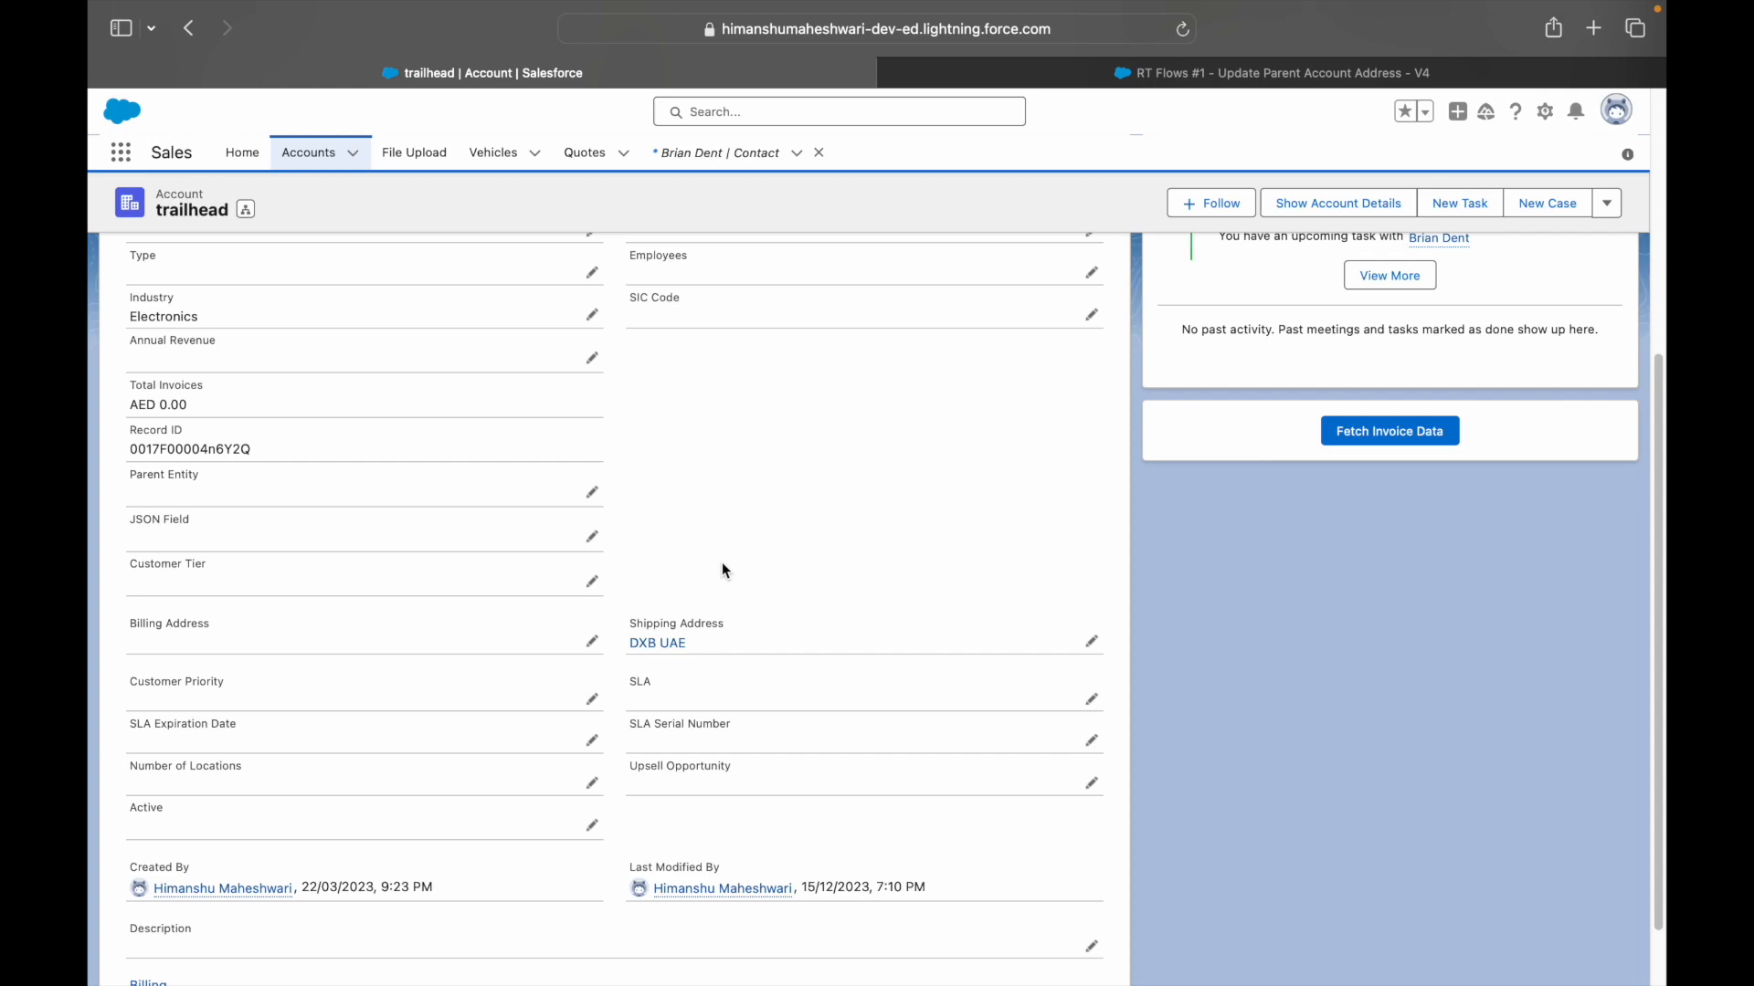
key(ctrl+Right)
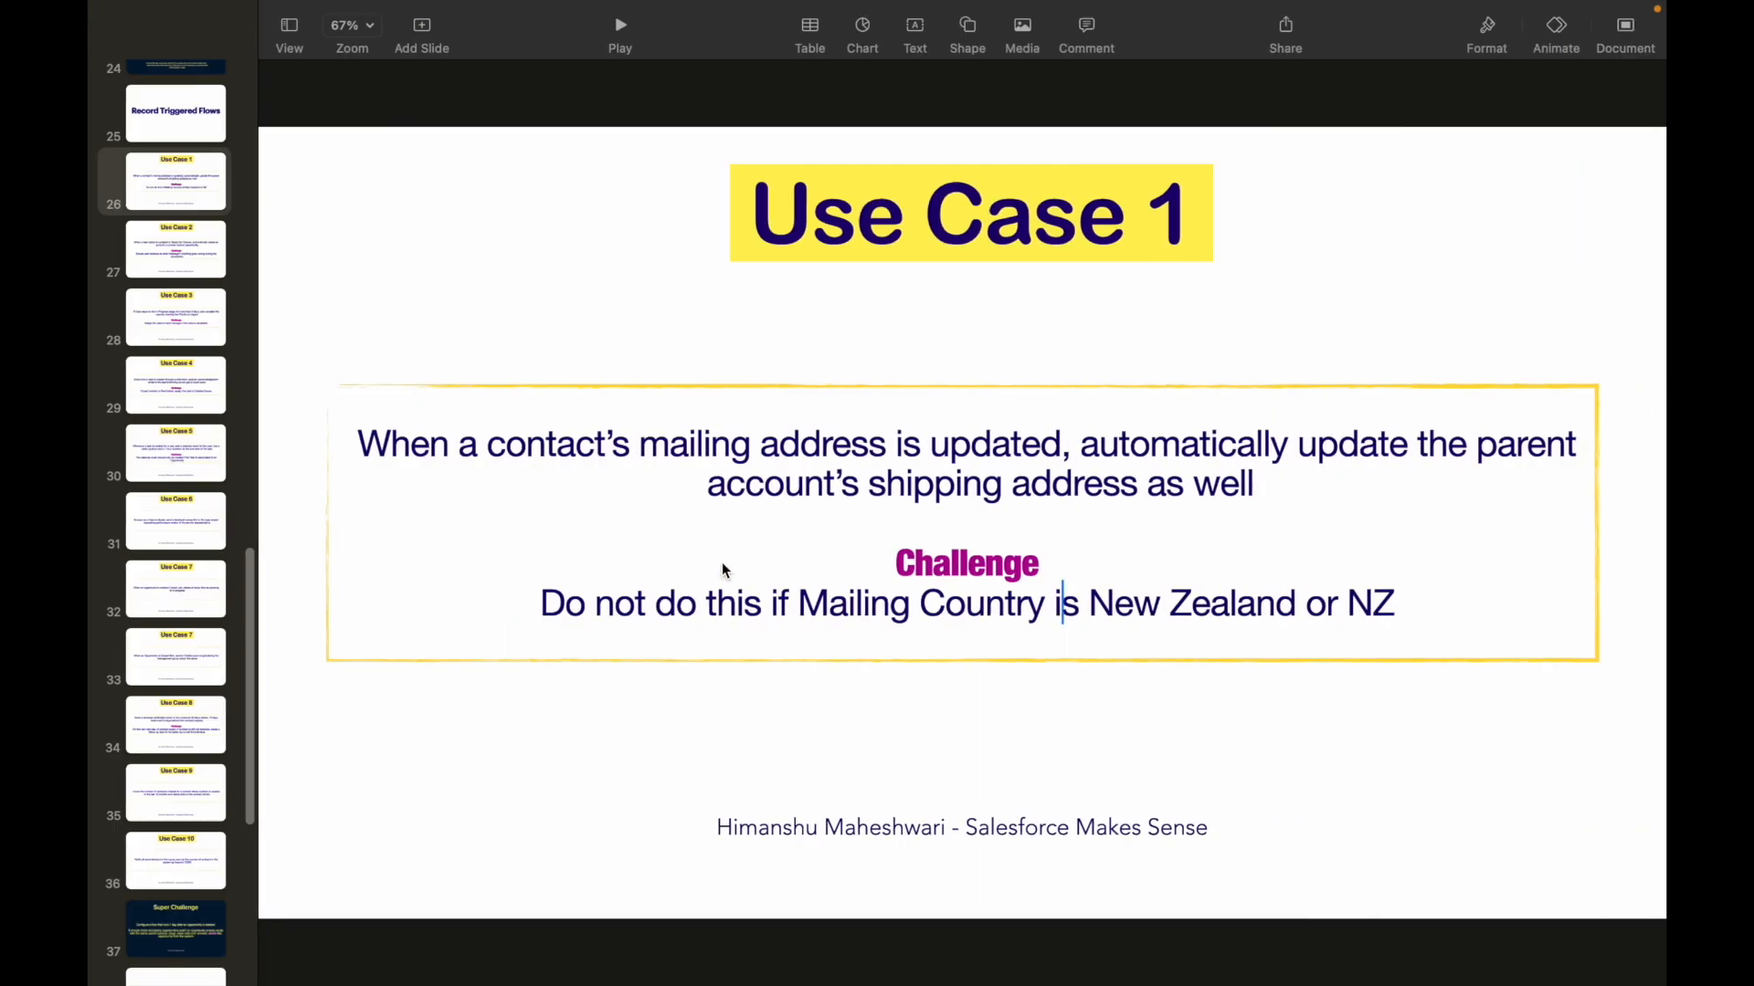